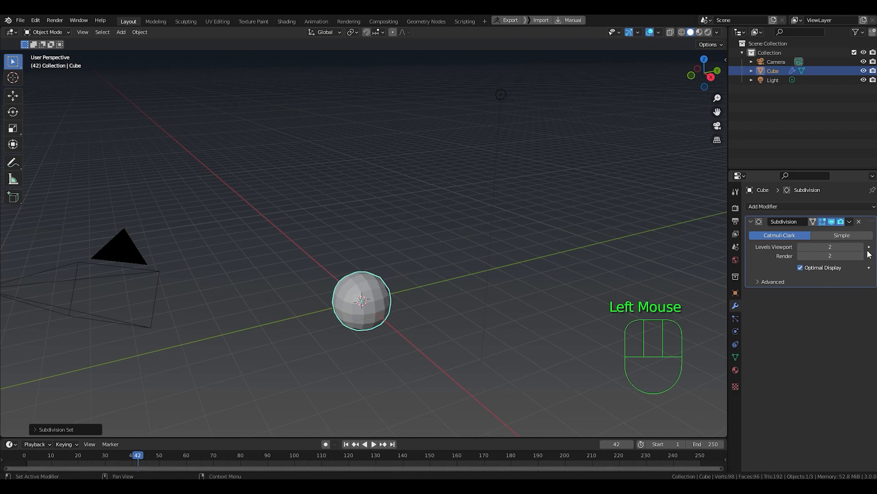
- Apply the Subdivision modifier on the cube so its subdivided shape becomes real geometry
middle_drag(456, 304, 418, 302)
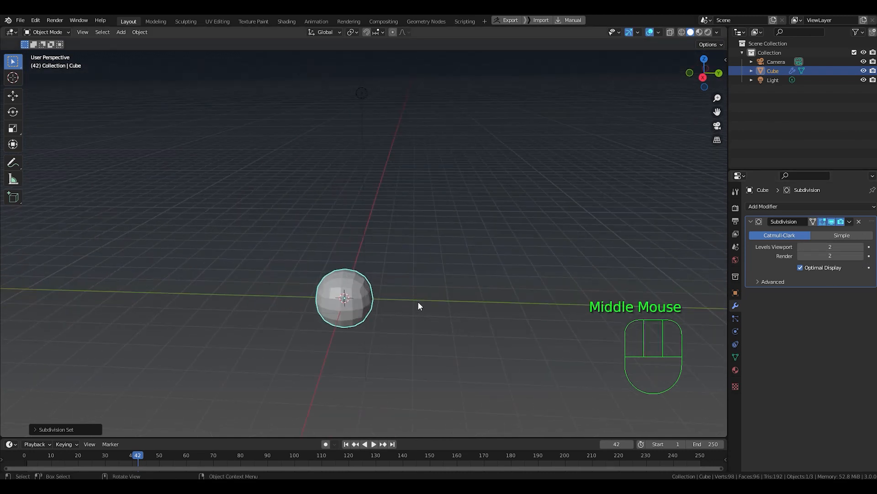
key(KP_1)
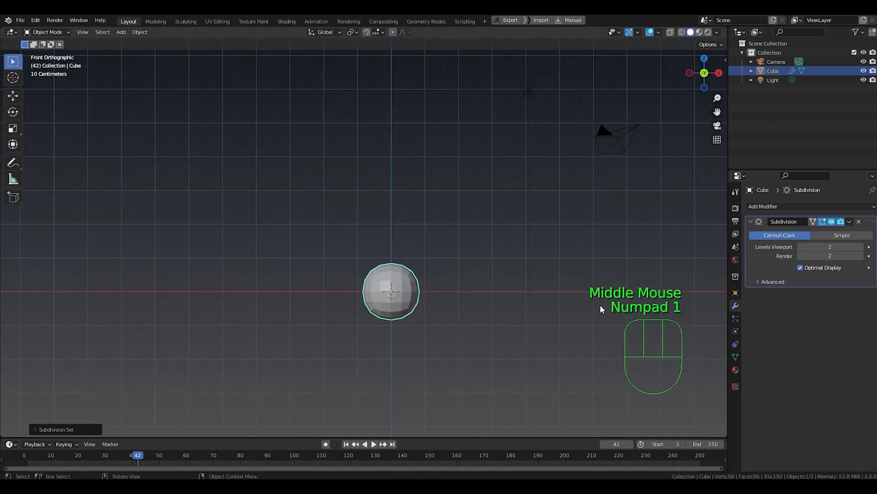
click(850, 221)
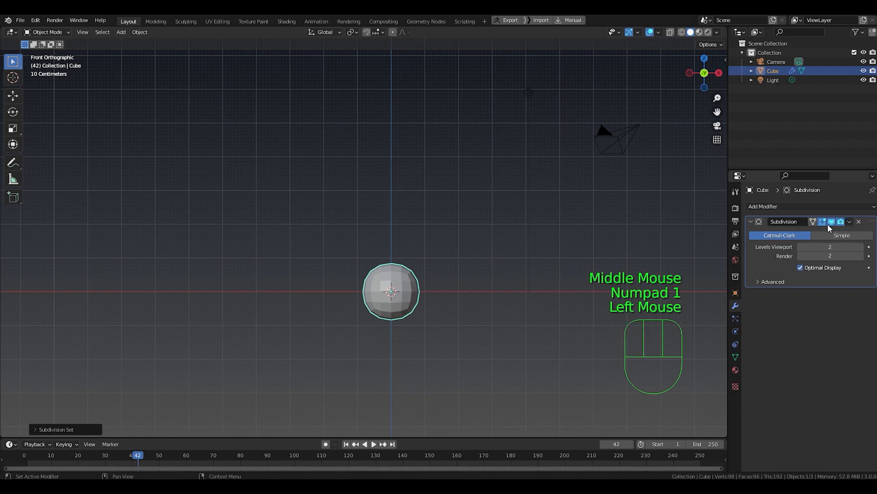
click(850, 222)
click(839, 232)
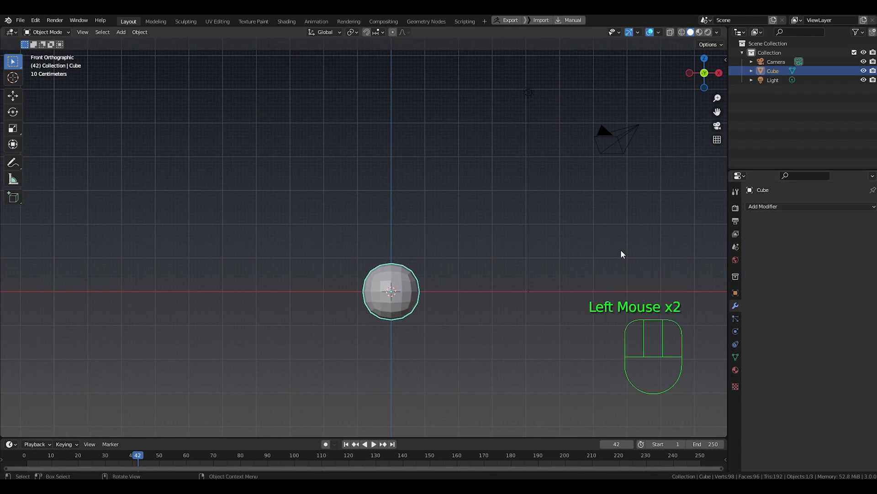
- In Edit Mode, select the sphere's topmost vertex and enable proportional editing
scroll(373, 293, up, 2)
shift+middle_drag(373, 293, 388, 254)
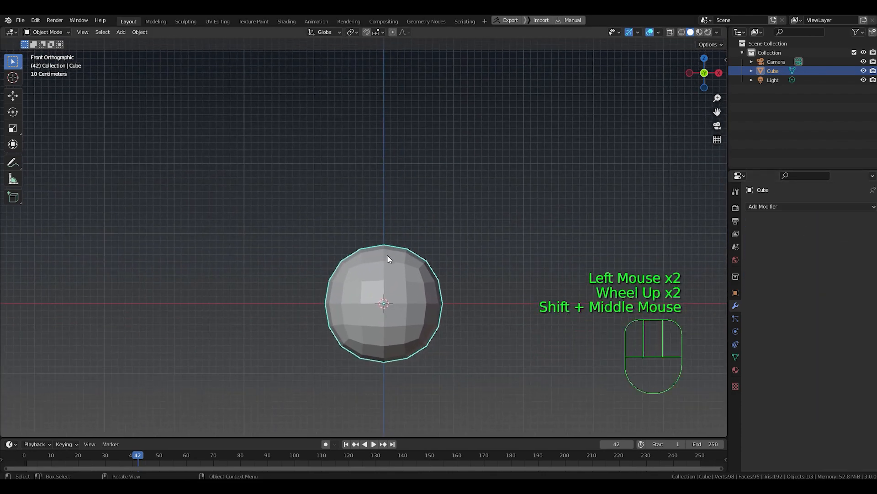
key(Tab)
shift+middle_drag(449, 333, 449, 273)
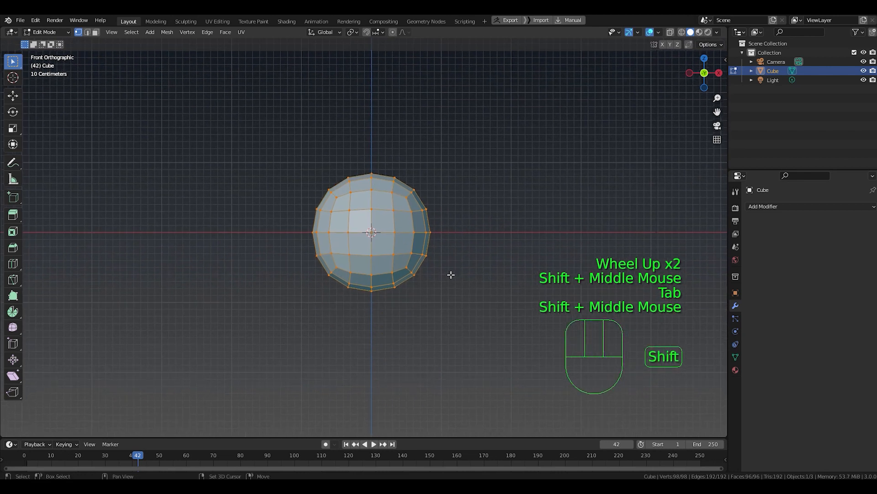
scroll(405, 228, up, 1)
scroll(405, 228, up, 2)
scroll(405, 227, down, 1)
shift+middle_drag(381, 146, 379, 193)
click(379, 181)
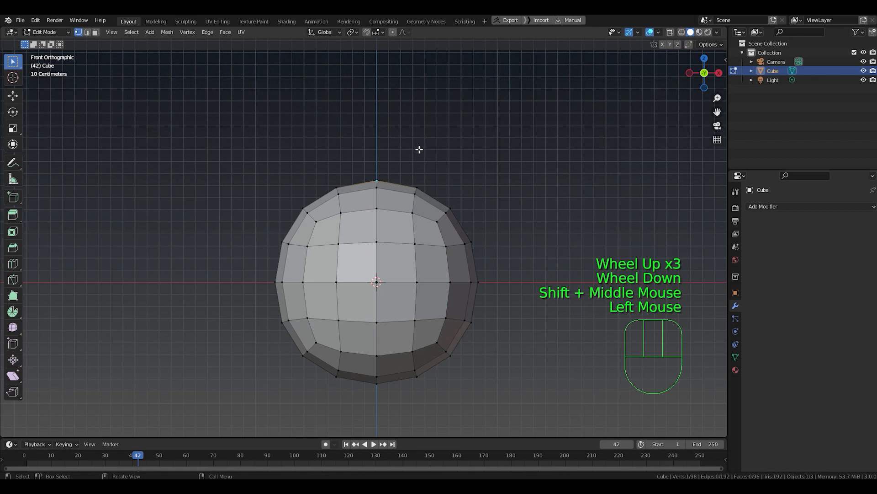
click(393, 32)
- Move the top vertex up about 0.4 m along Z with a proportional size of 1.21 m
scroll(402, 180, down, 1)
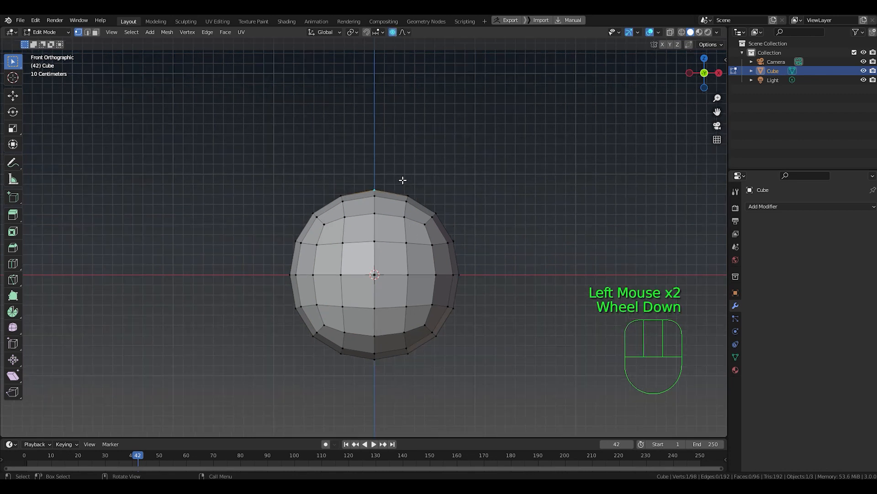
shift+middle_drag(403, 180, 414, 245)
key(g)
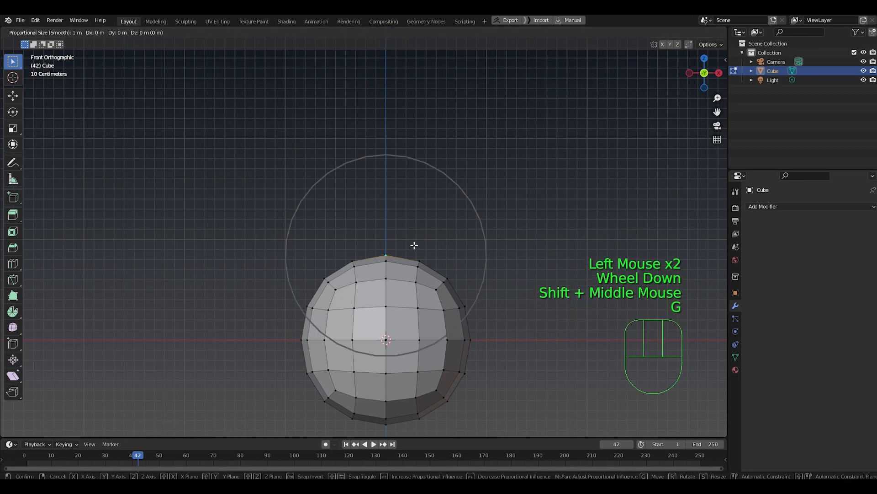
key(z)
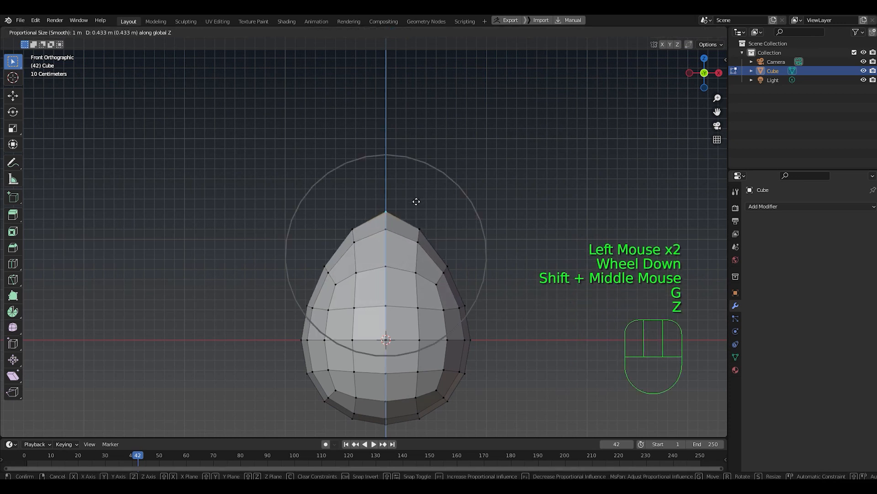
scroll(416, 202, down, 2)
scroll(415, 201, down, 1)
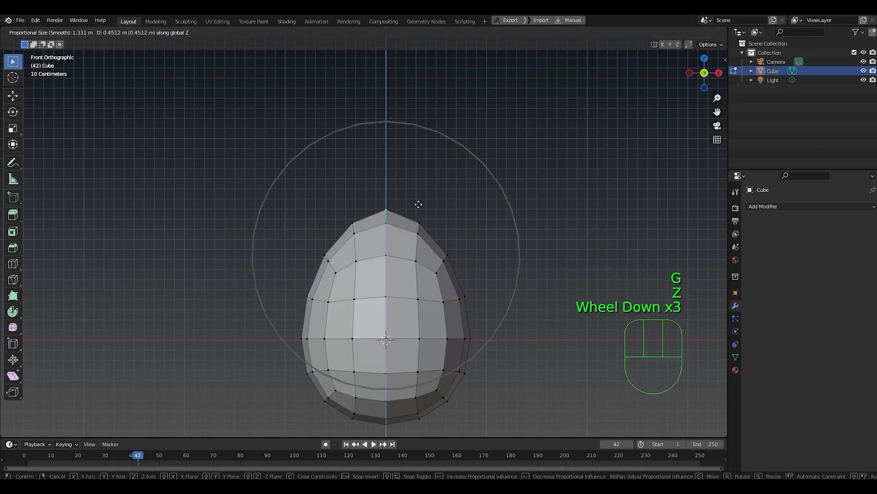
scroll(419, 207, up, 1)
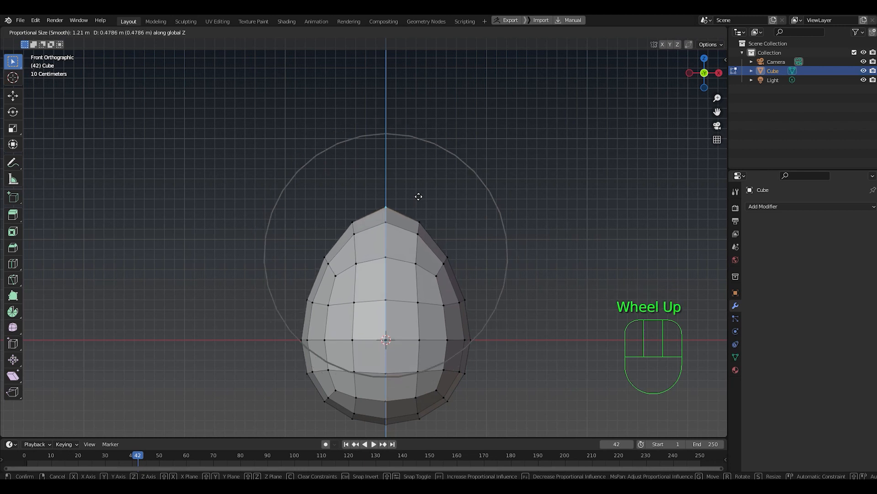
click(422, 213)
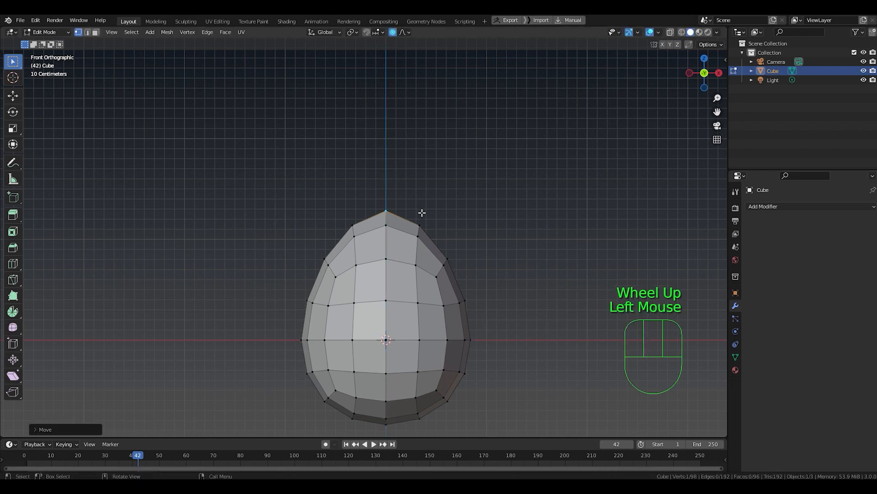
- Scale the mesh around its bottommost vertex by about 1.45 with a proportional size of 1.33 m
shift+middle_drag(421, 241, 420, 115)
scroll(377, 272, up, 1)
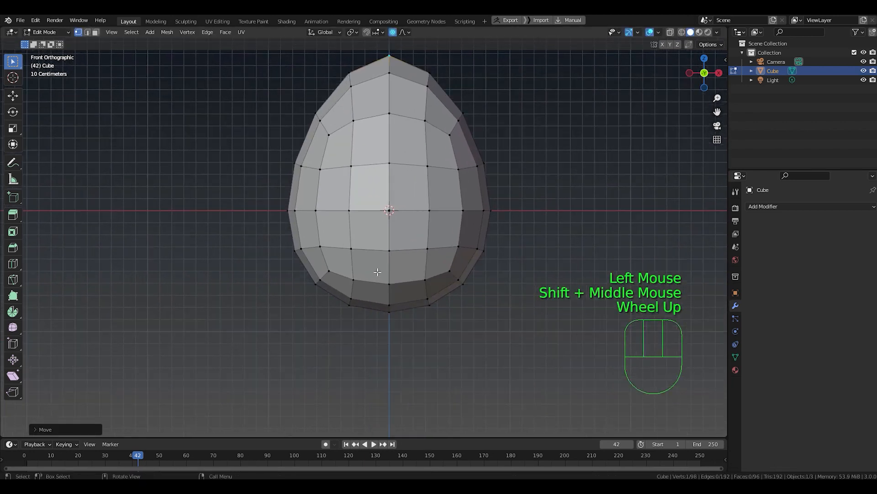
click(390, 313)
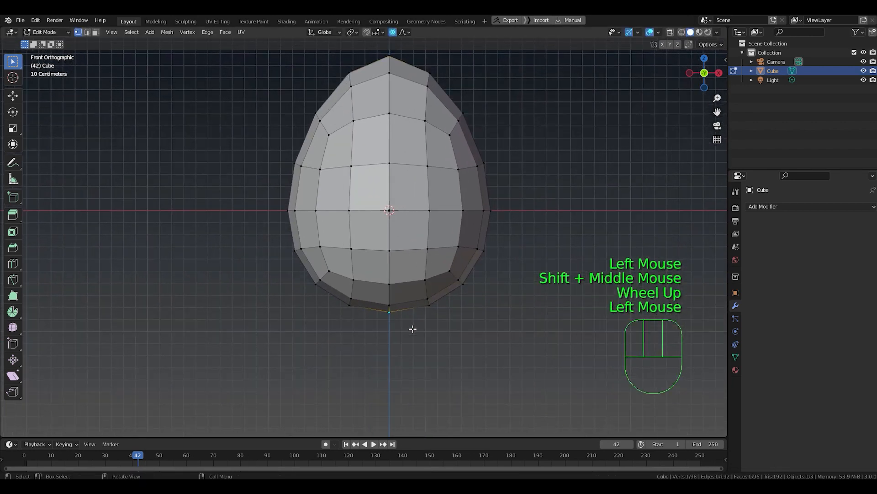
key(s)
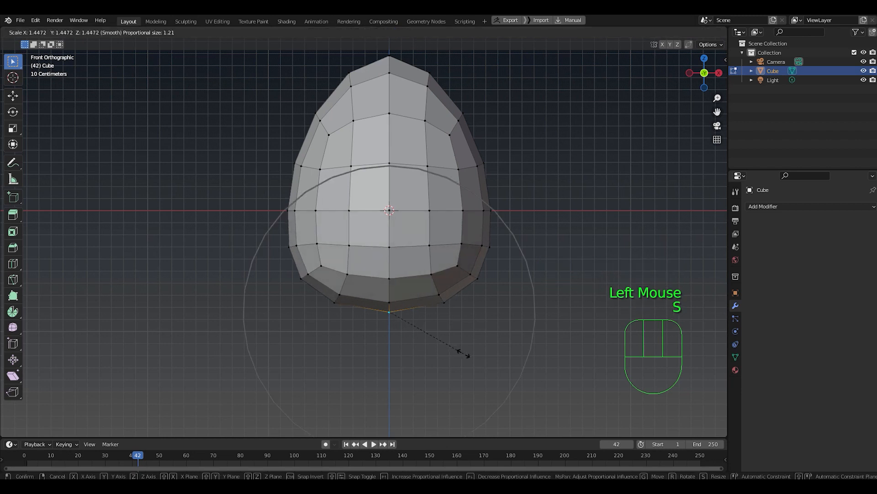
scroll(463, 353, down, 2)
scroll(463, 353, up, 1)
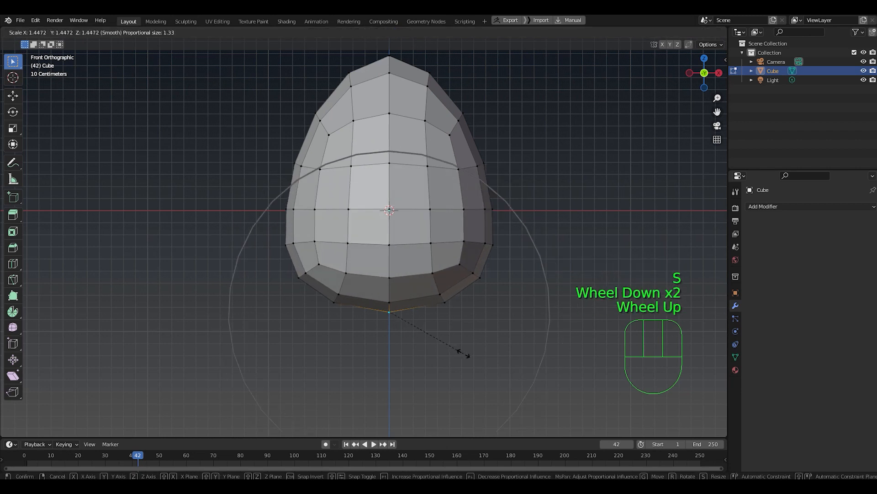
scroll(463, 353, down, 1)
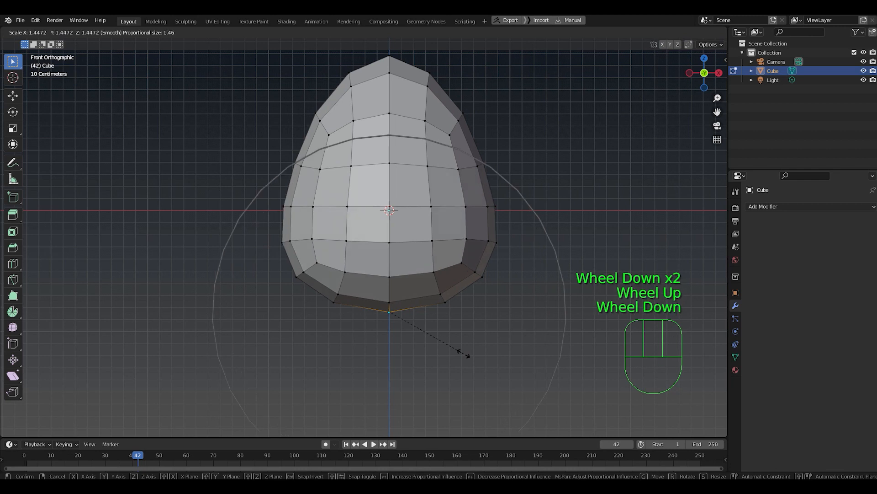
scroll(464, 352, up, 1)
click(463, 353)
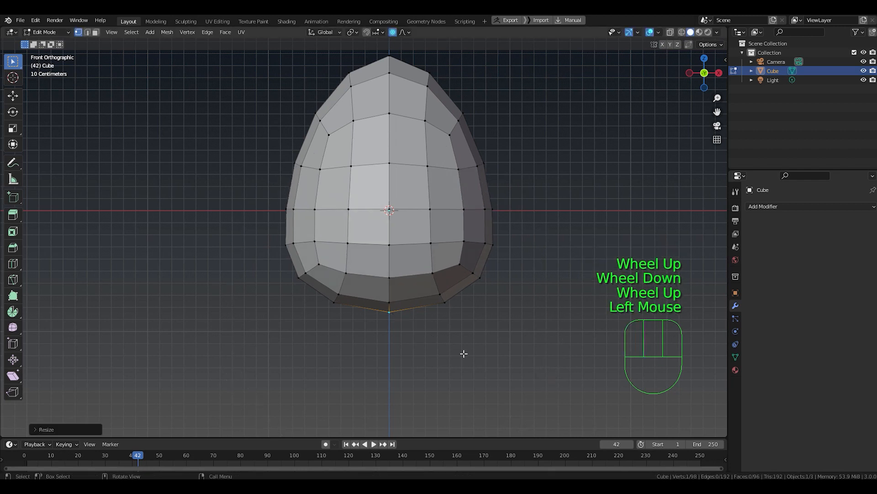
- Move the bottom vertex up about 0.07 m along Z to flatten the underside
key(g)
key(z)
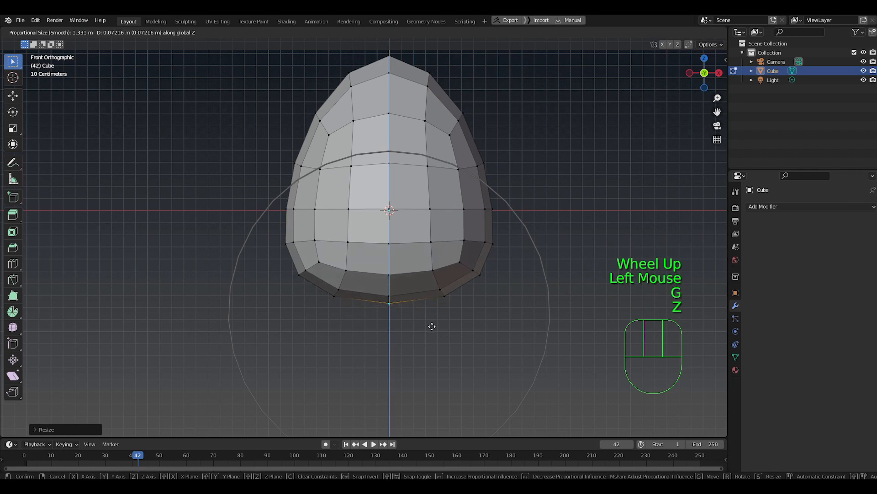
click(432, 325)
- Turn on X mirroring and move the outer side vertex above the middle inward about 0.04 m along X
scroll(481, 237, down, 1)
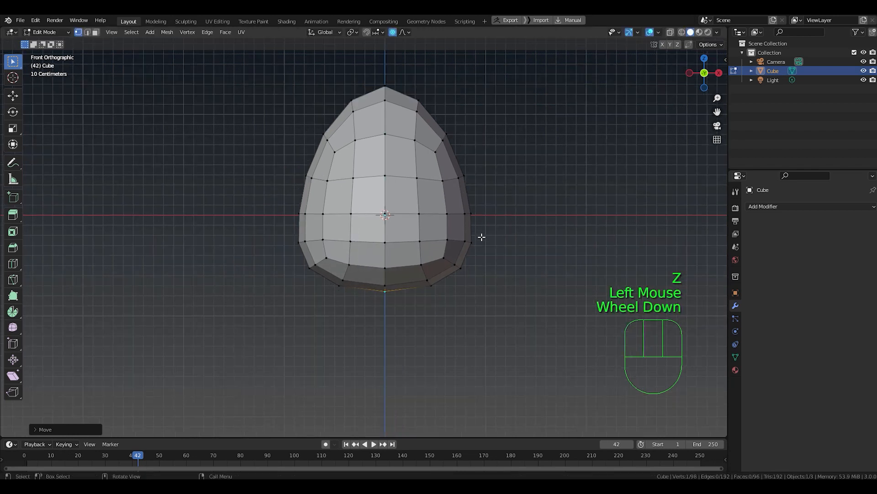
click(470, 178)
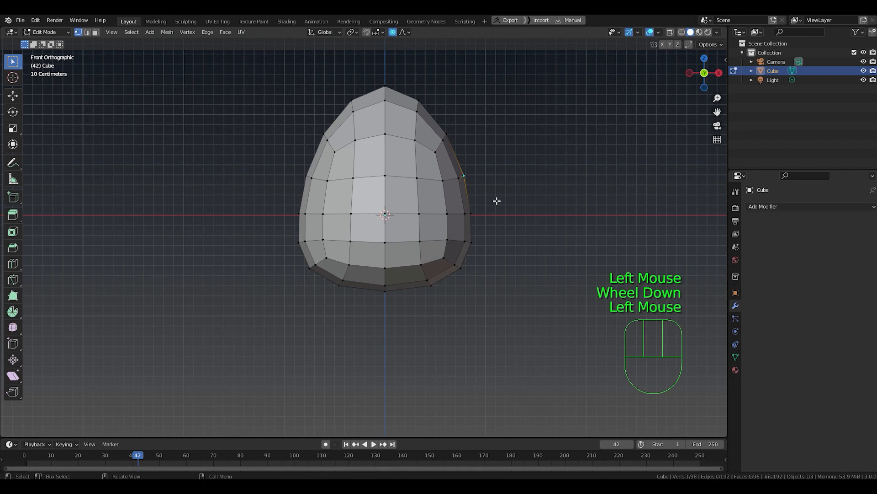
click(663, 45)
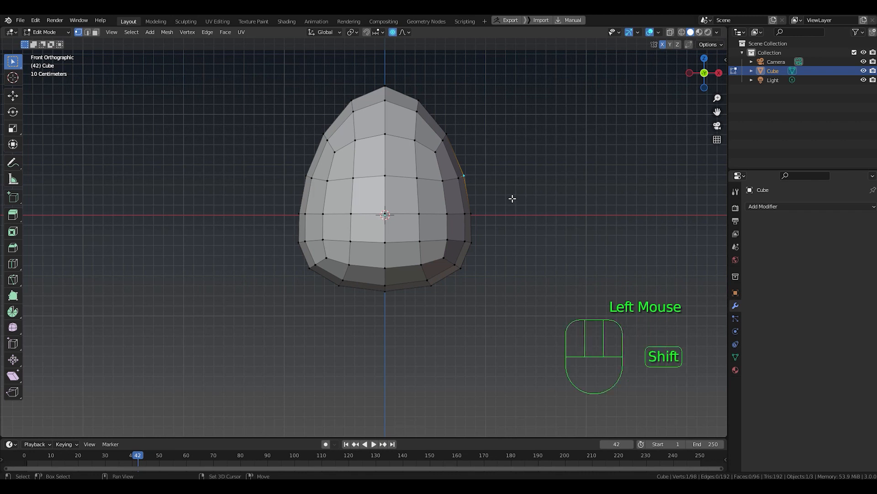
shift+middle_drag(512, 196, 510, 230)
scroll(513, 228, up, 2)
scroll(513, 228, down, 1)
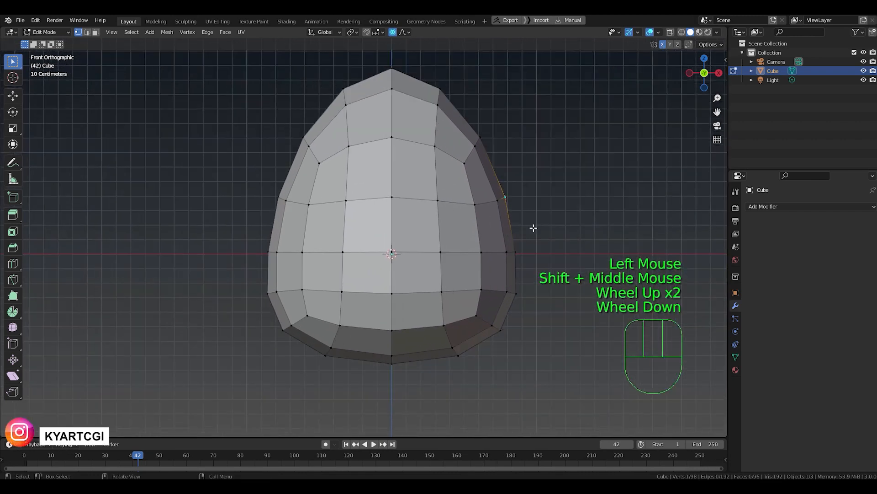
key(g)
key(x)
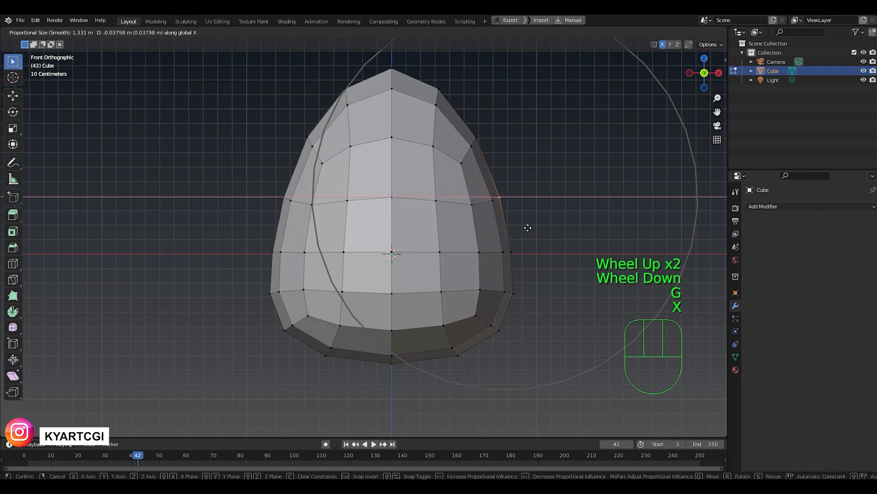
click(528, 228)
- In the right side view, move the outermost mid-height vertex on the +Y side outward about 0.14 m along Y
key(KP_3)
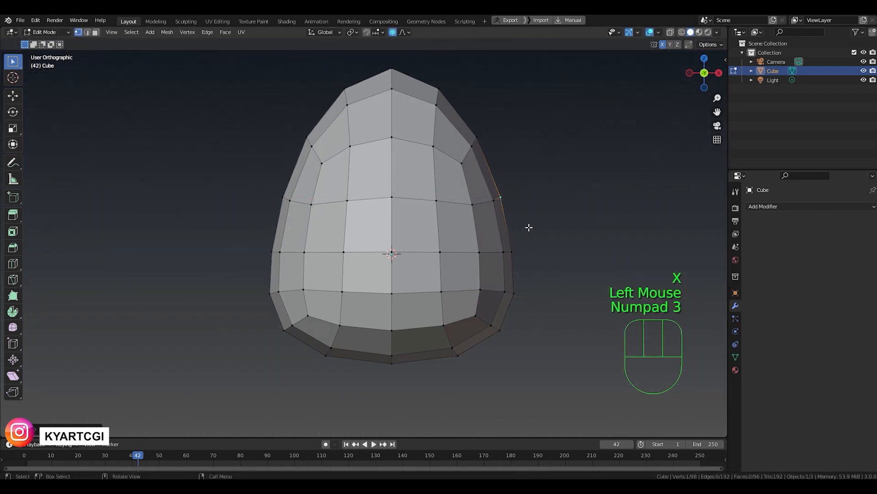
scroll(451, 292, down, 2)
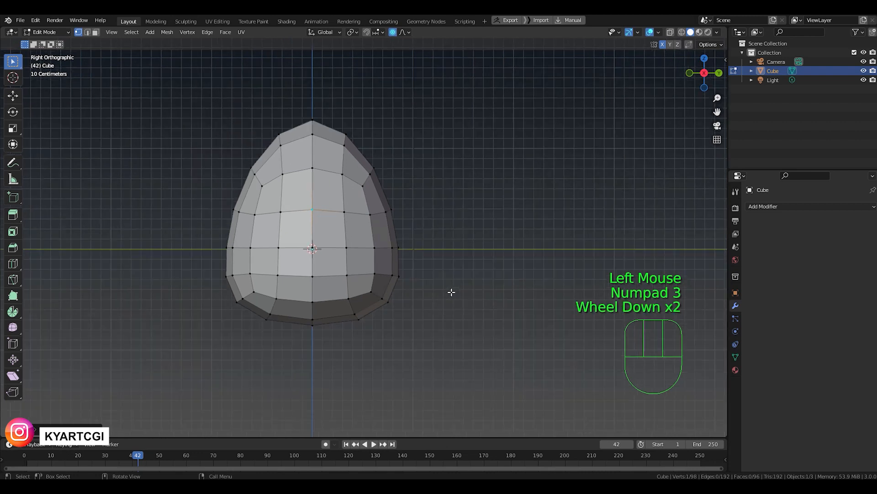
click(401, 249)
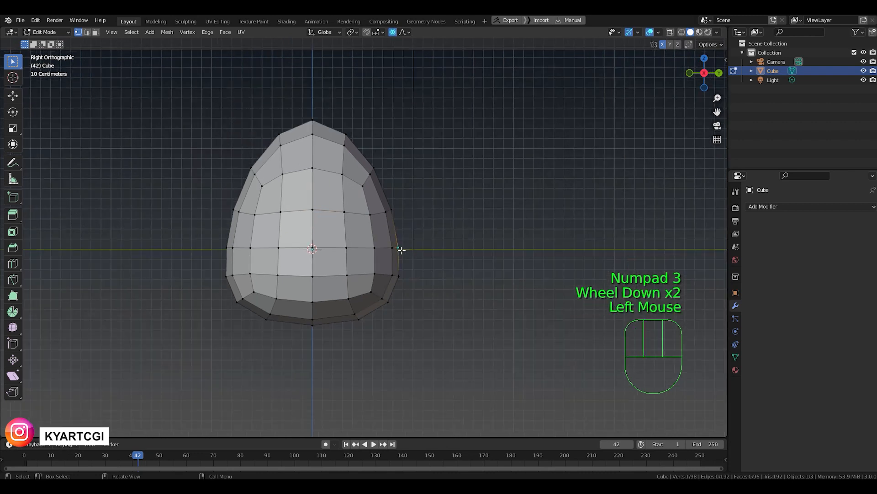
key(g)
key(y)
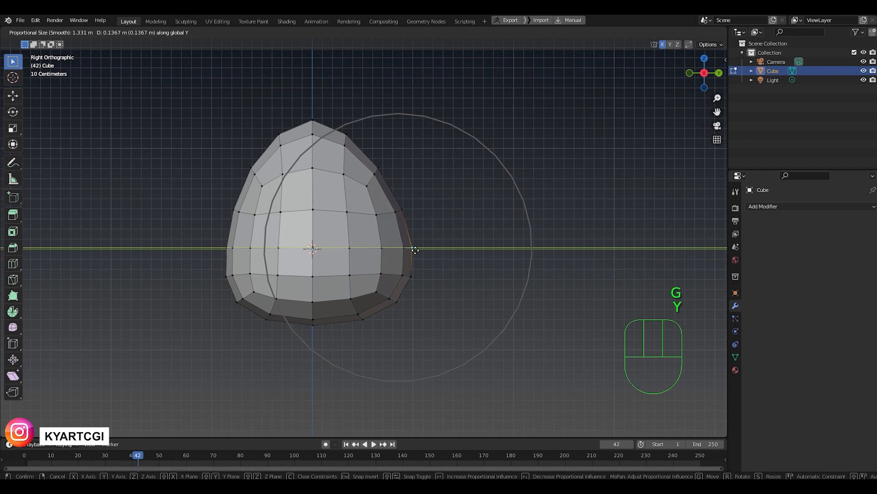
click(414, 250)
- Move the upper outline vertex on the +Y side slightly outward along Y
click(380, 172)
key(g)
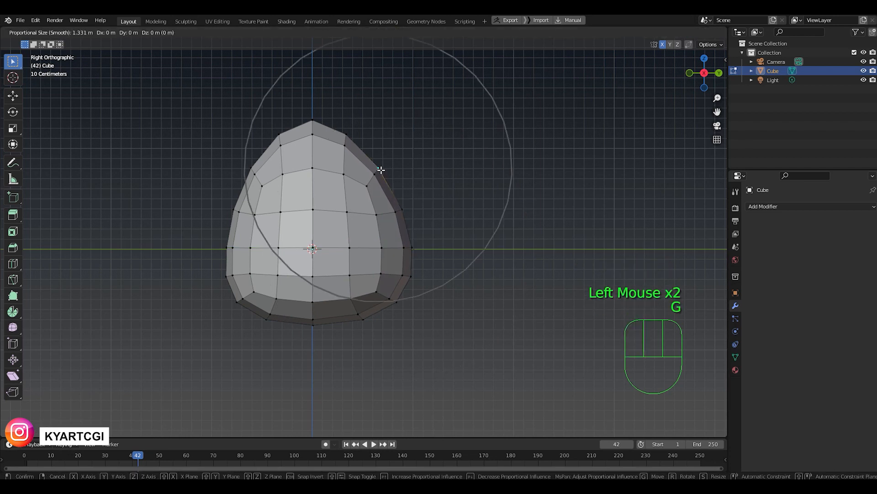
key(y)
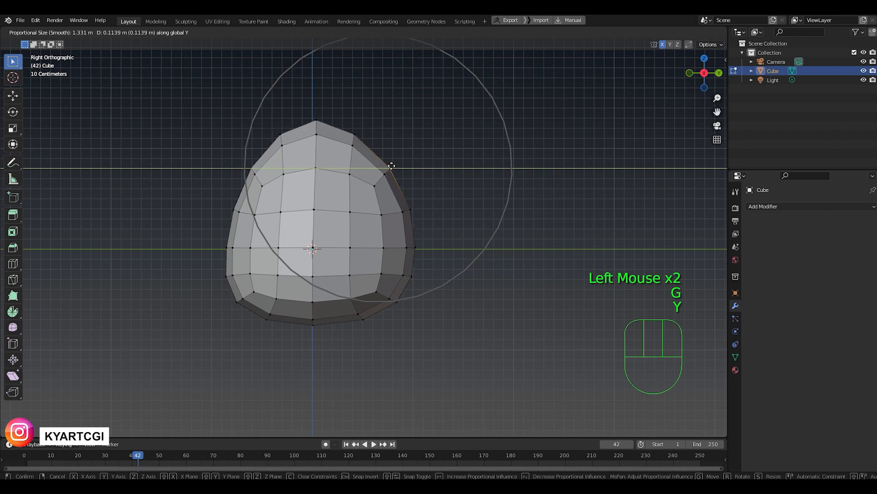
click(387, 169)
scroll(361, 210, down, 1)
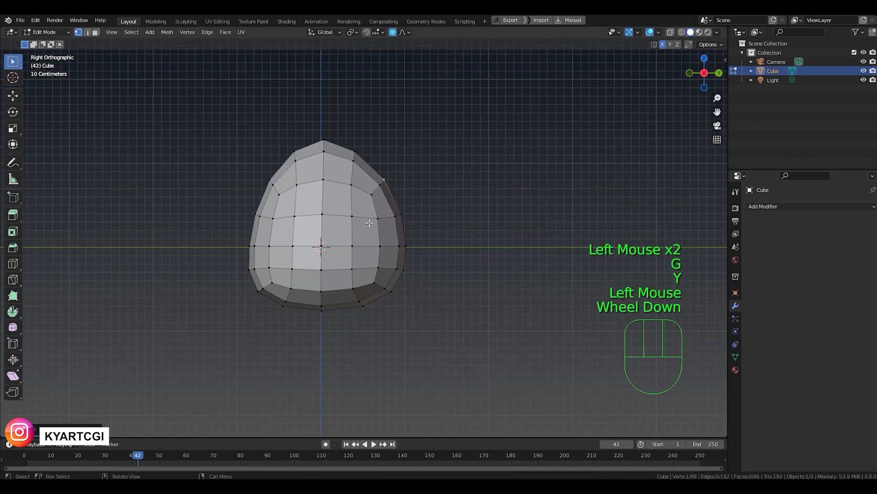
- Return to object mode in the front view and apply smooth shading to the egg
key(KP_2)
key(KP_1)
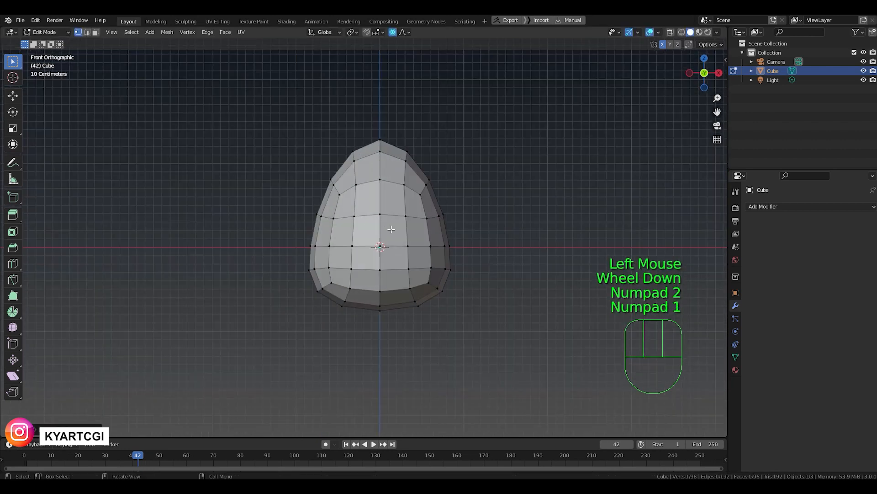
key(Tab)
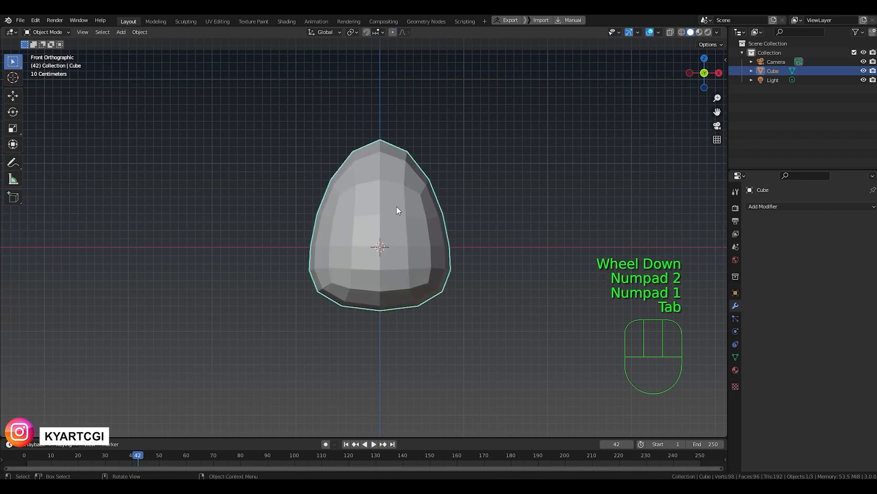
right_click(398, 209)
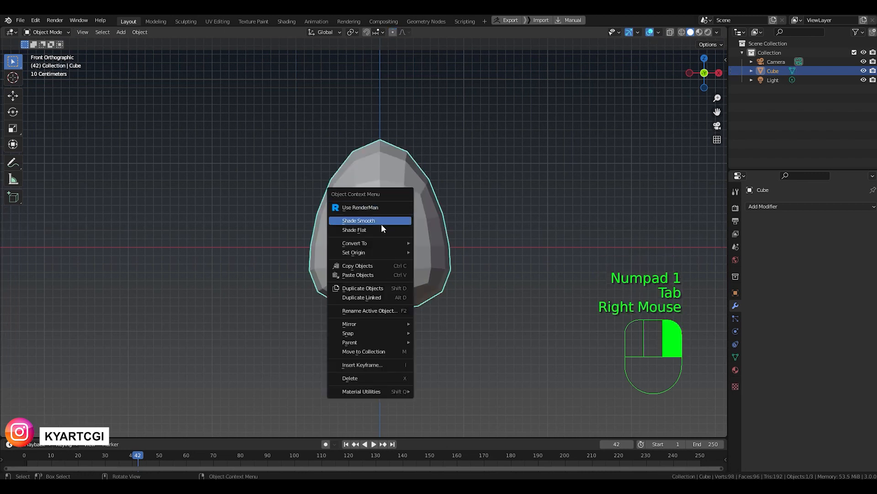
click(381, 223)
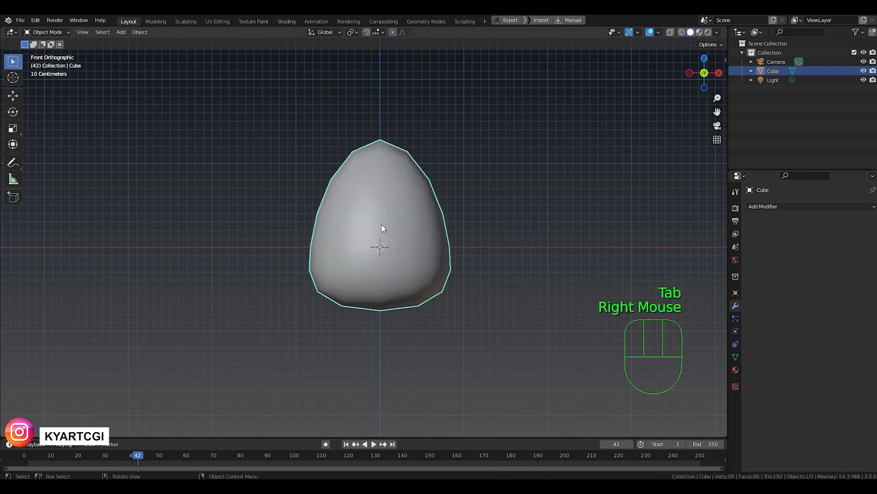
- Add a Subdivision Surface modifier to the egg and set its viewport level to 2
click(773, 207)
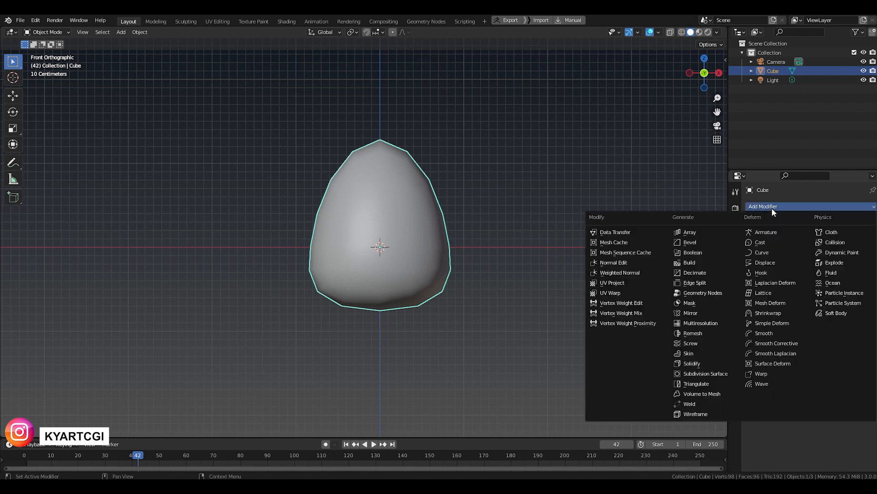
click(716, 372)
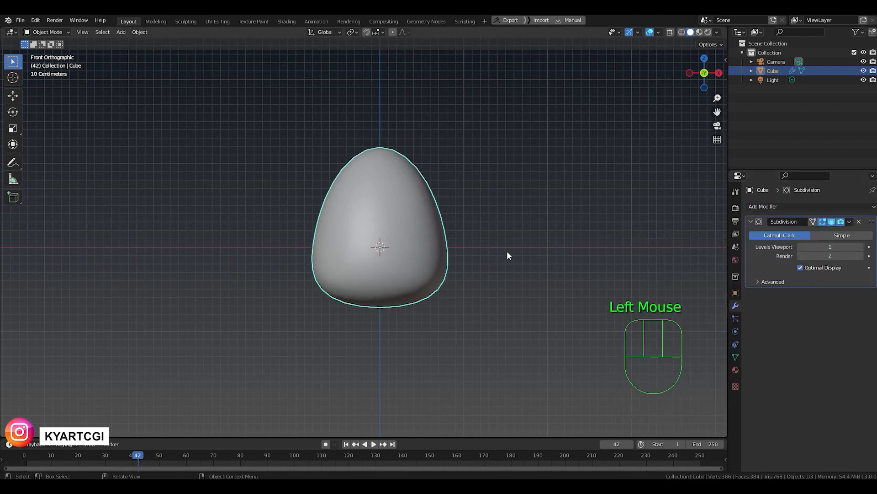
middle_drag(506, 251, 468, 277)
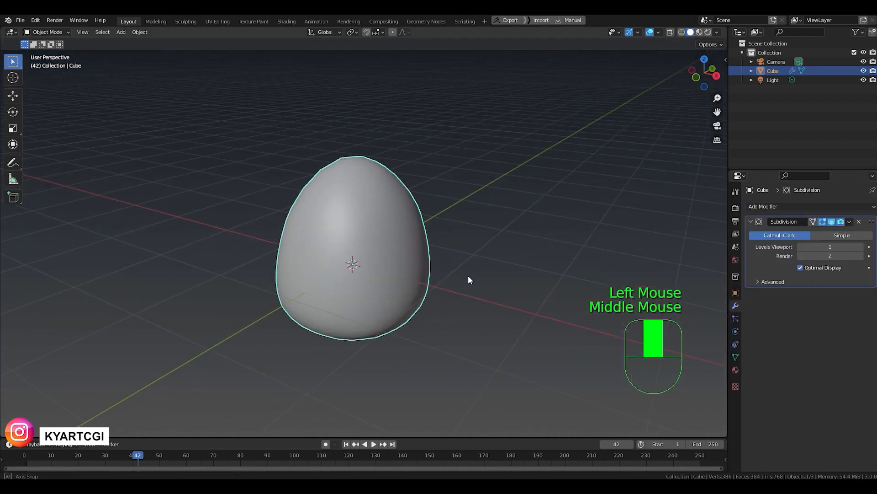
click(861, 249)
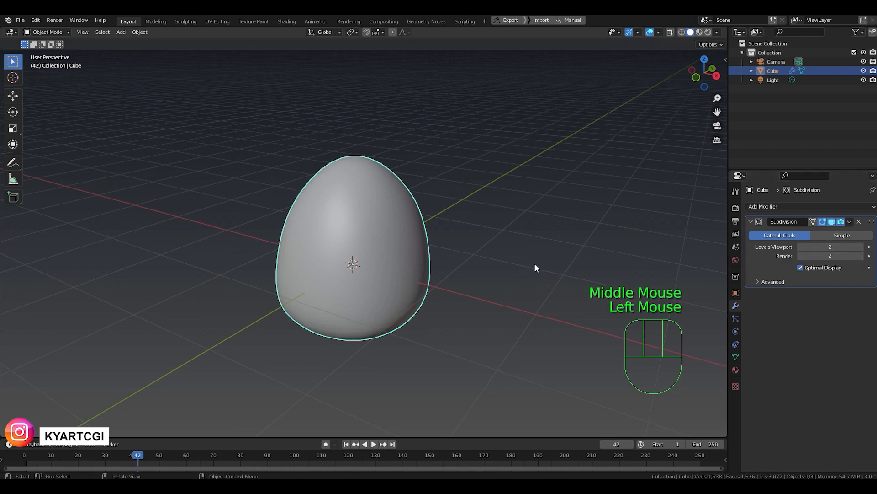
middle_drag(535, 268, 582, 247)
- Duplicate in place the block of faces four wide and three high on the egg's lower +X side, and separate the copy into its own object
key(KP_1)
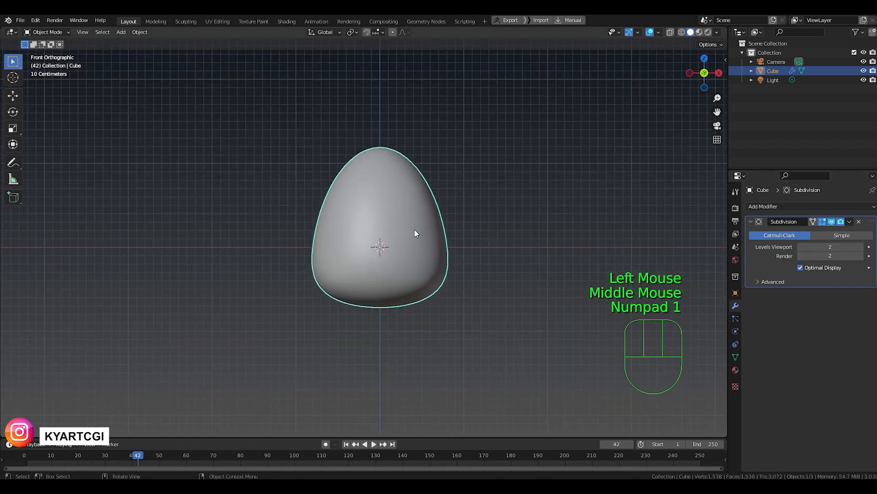
scroll(396, 218, up, 2)
scroll(394, 212, down, 1)
key(Tab)
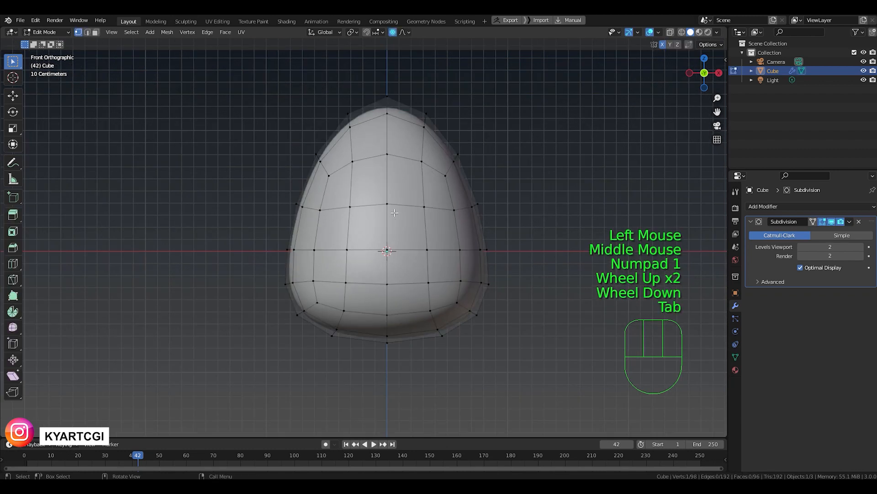
scroll(394, 212, down, 2)
middle_drag(394, 212, 428, 263)
key(KP_3)
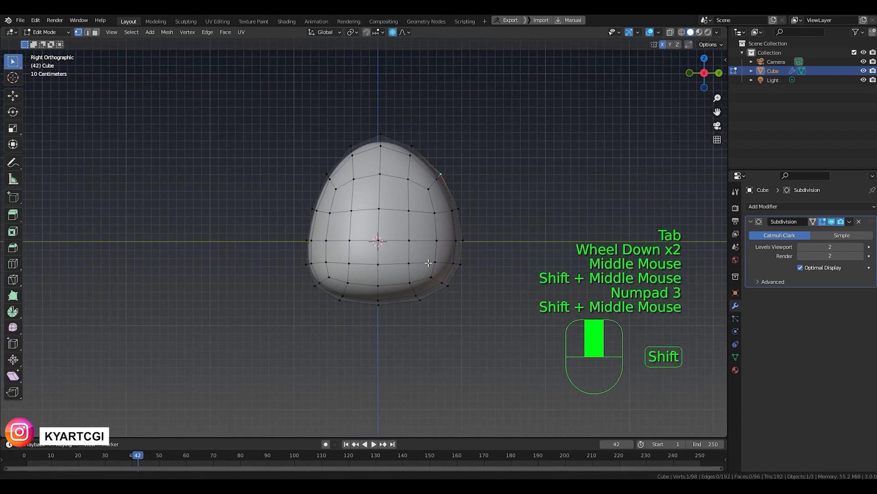
scroll(428, 262, up, 3)
scroll(419, 245, down, 1)
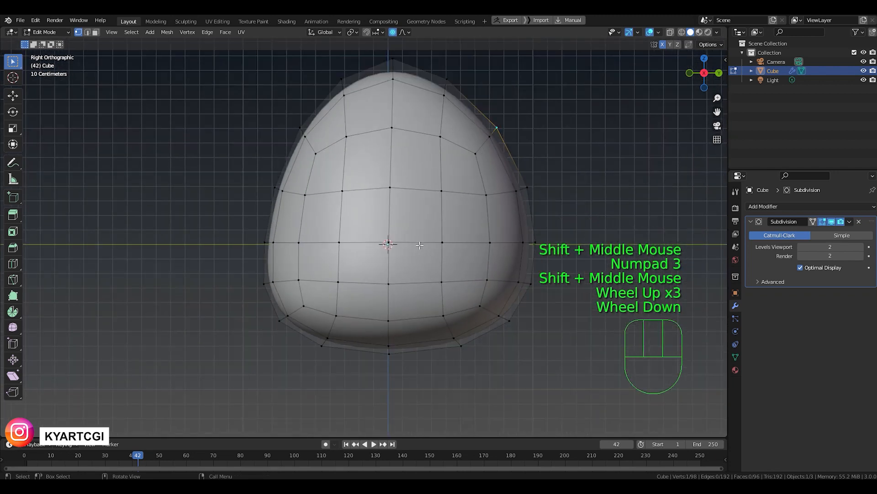
key(3)
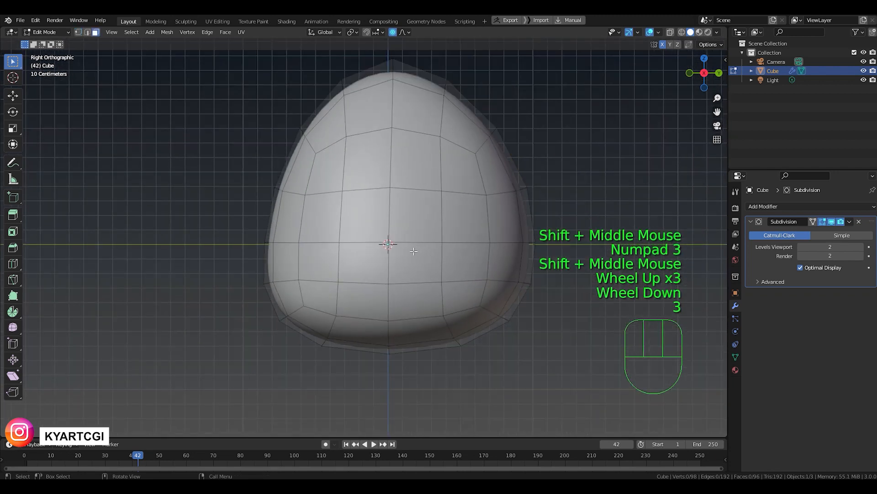
shift+click(322, 218)
shift+click(366, 215)
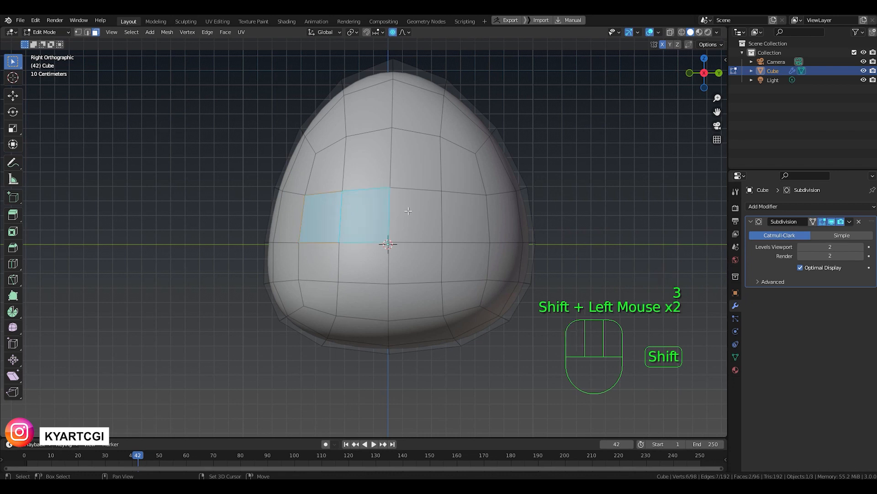
shift+click(413, 212)
shift+click(481, 221)
shift+click(473, 257)
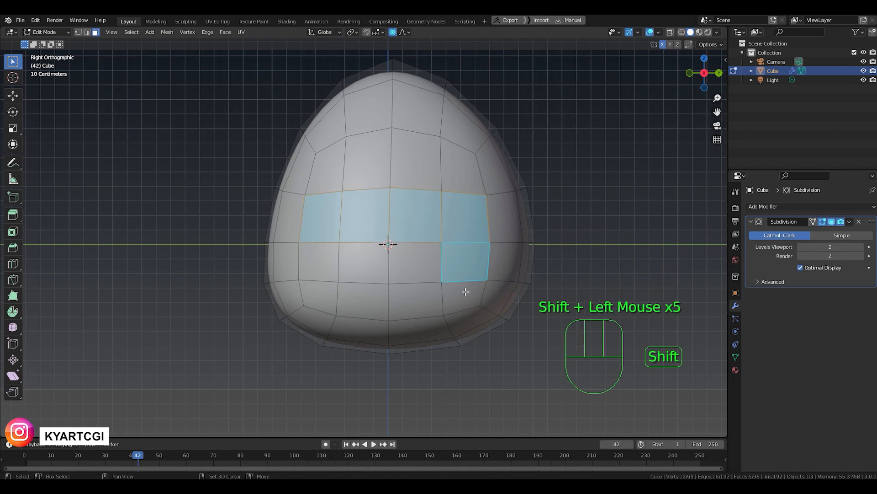
shift+click(453, 293)
shift+click(419, 299)
shift+click(364, 299)
shift+click(320, 296)
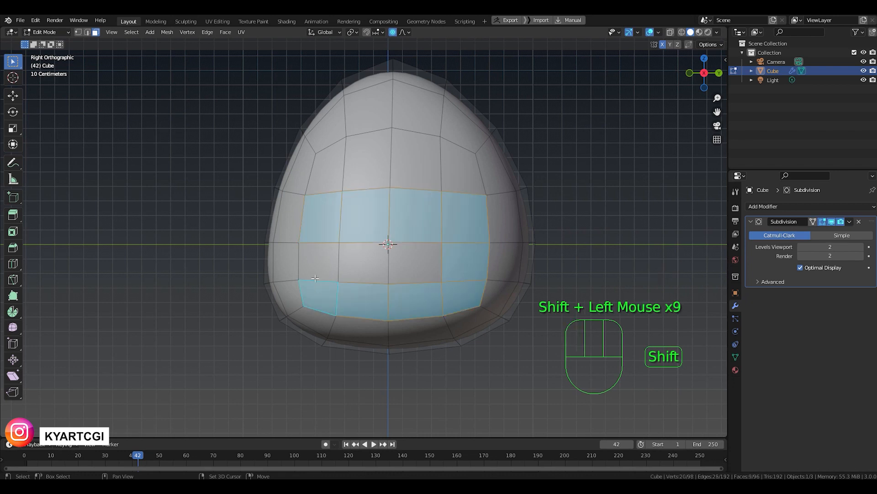
shift+click(340, 269)
shift+click(361, 271)
shift+click(432, 256)
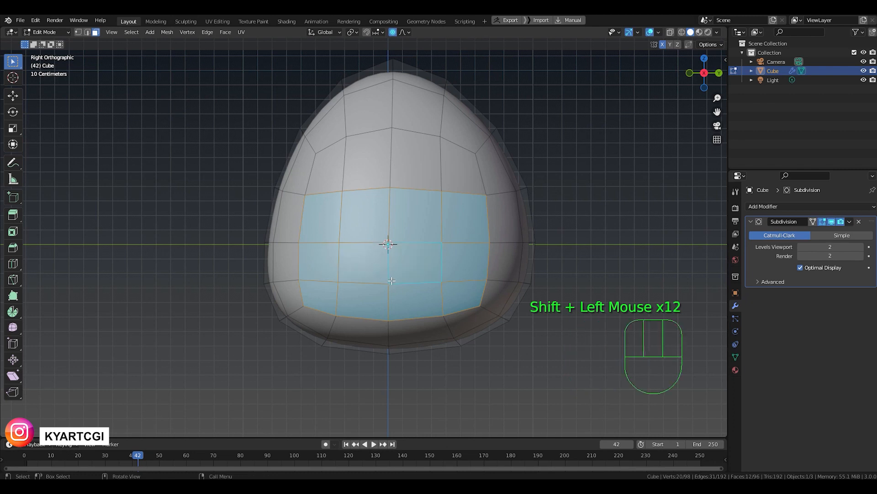
key(shift+d)
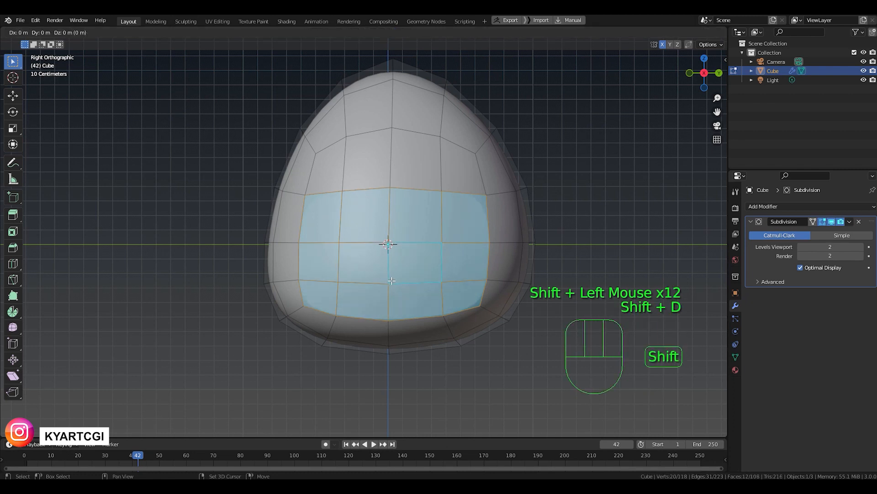
right_click(426, 218)
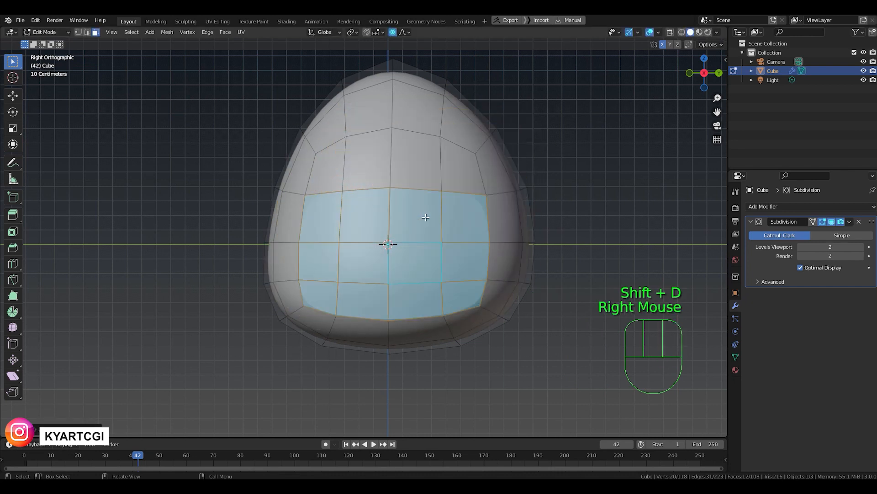
key(p)
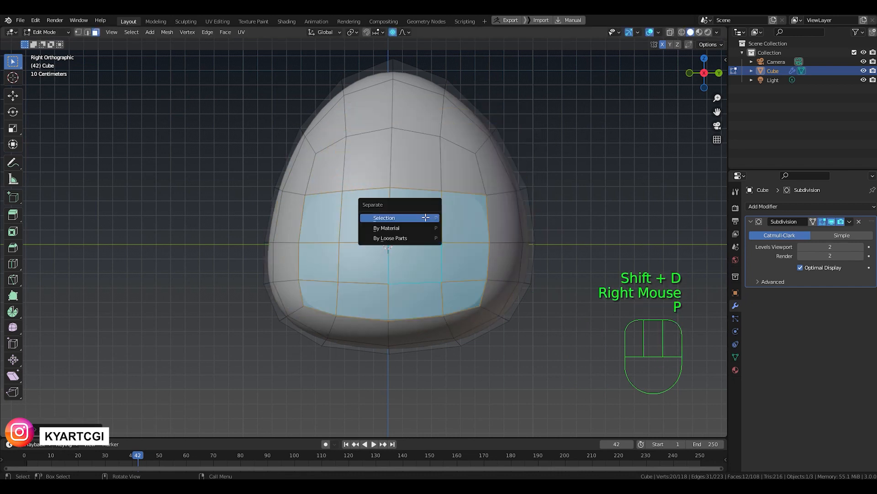
click(425, 218)
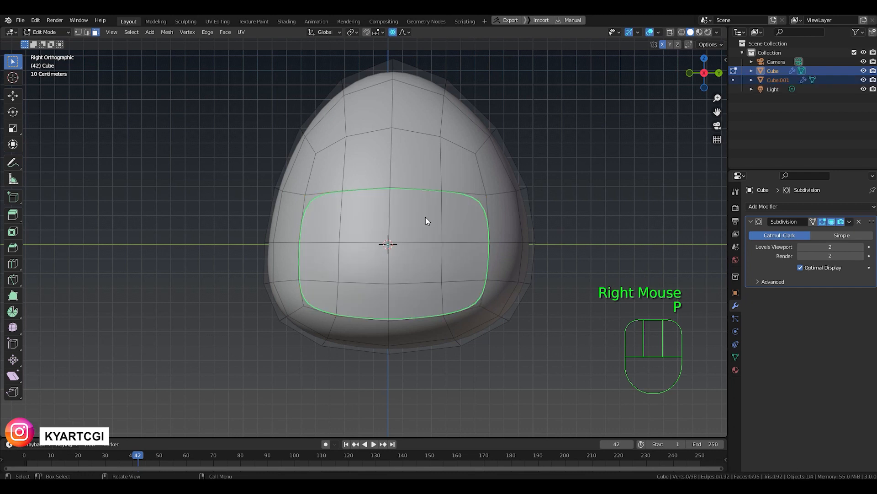
key(Tab)
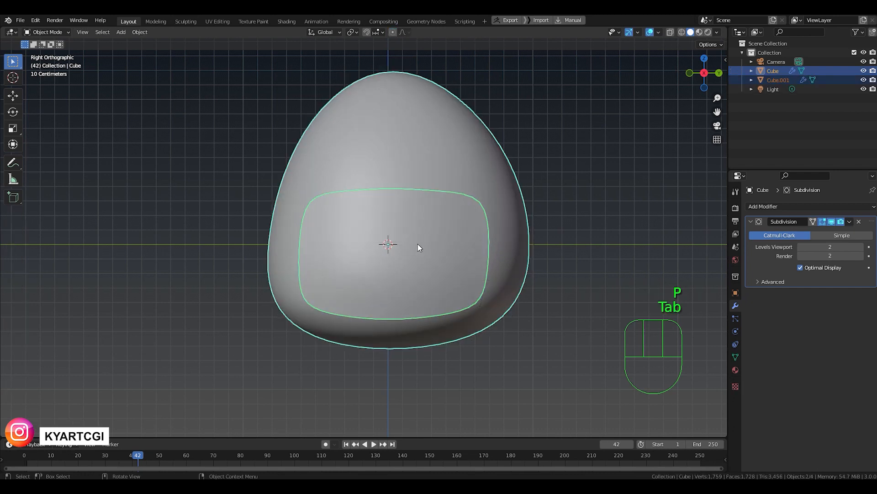
- Open only the separated side panel for editing in vertex select mode, seen in the right side view
scroll(504, 298, down, 2)
click(486, 259)
middle_drag(486, 259, 460, 256)
click(442, 255)
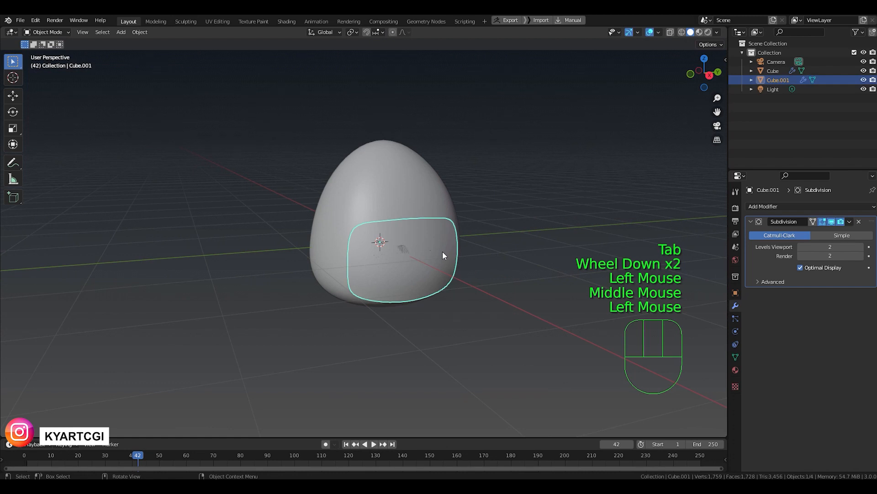
key(Tab)
scroll(442, 253, up, 2)
key(KP_3)
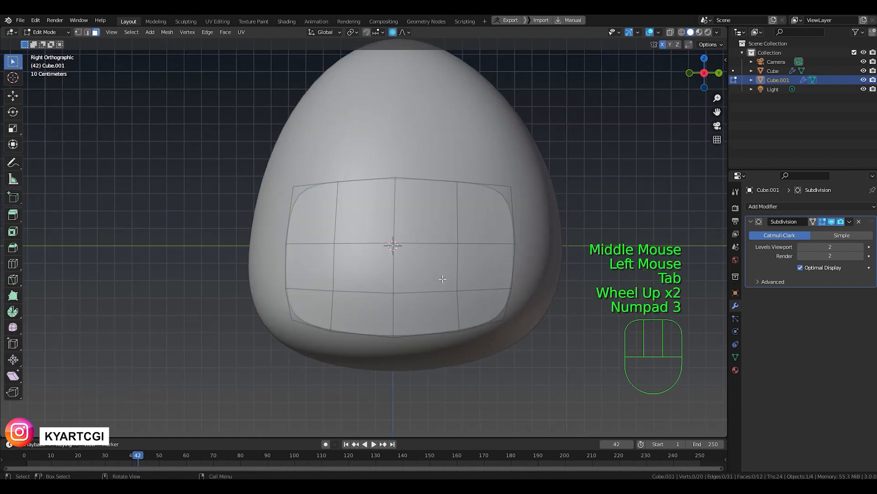
key(1)
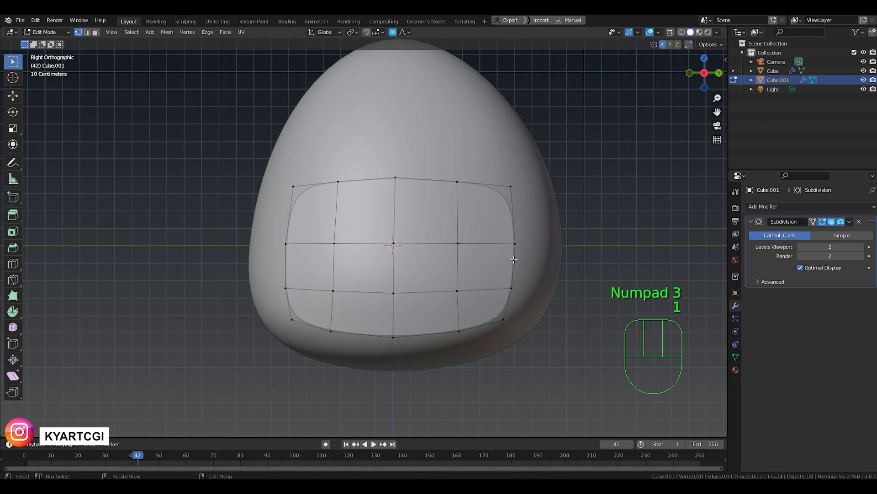
- Move the panel's outer +Y vertex on the Y axis line about 0.19 m outward and 0.12 m down, with proportional size about 0.51 m
click(515, 245)
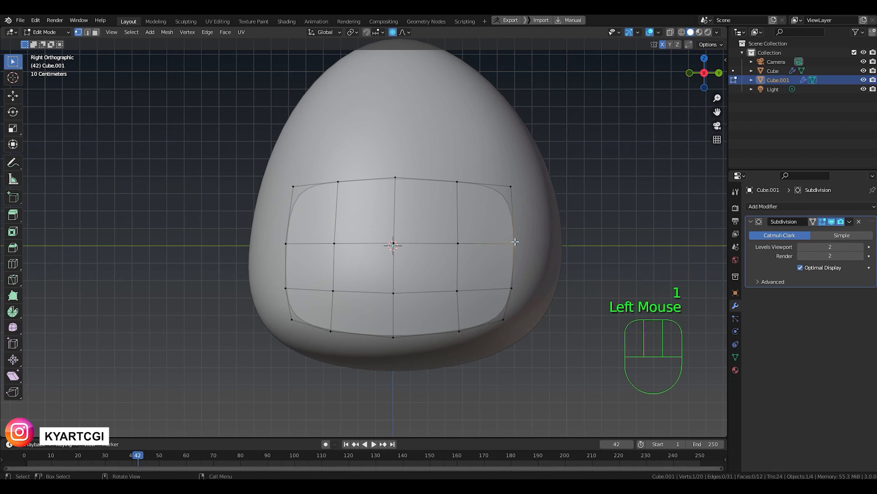
key(g)
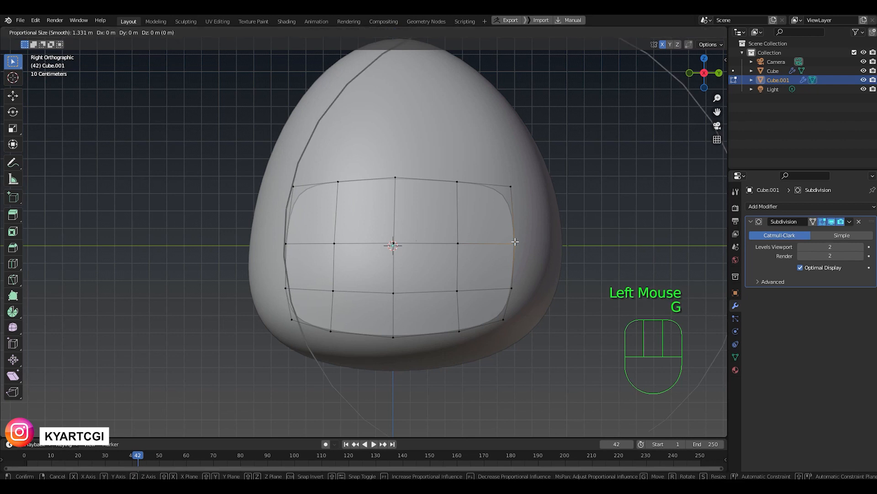
scroll(525, 242, up, 6)
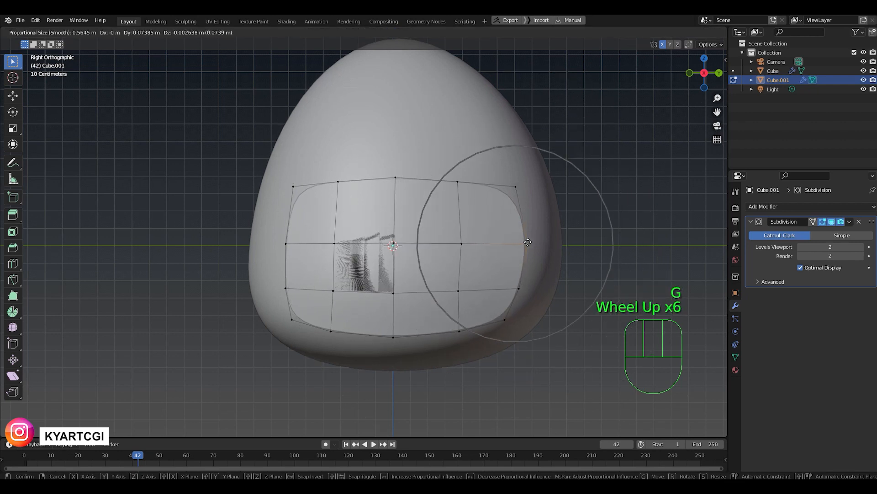
scroll(528, 241, up, 3)
scroll(528, 241, down, 2)
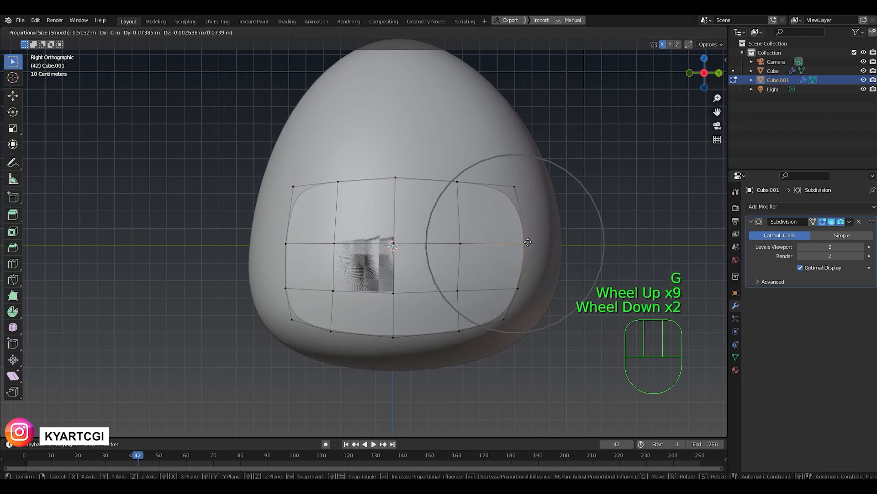
scroll(528, 242, down, 1)
scroll(528, 241, up, 1)
click(527, 242)
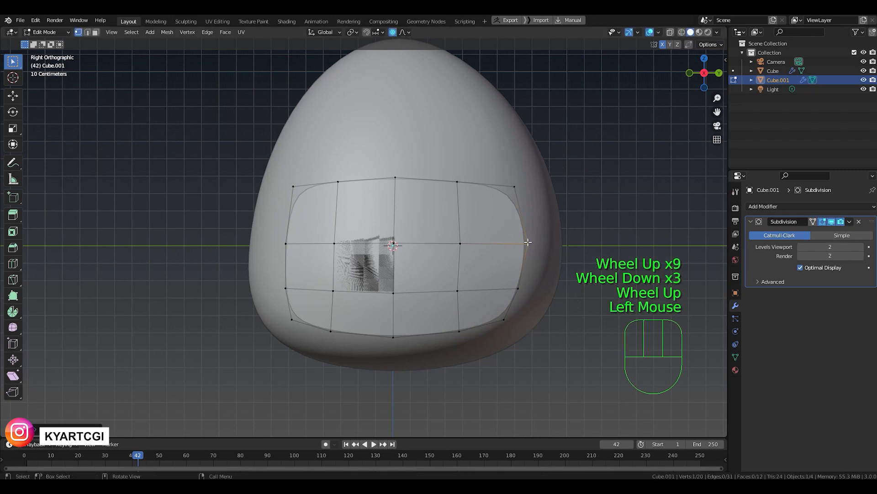
key(g)
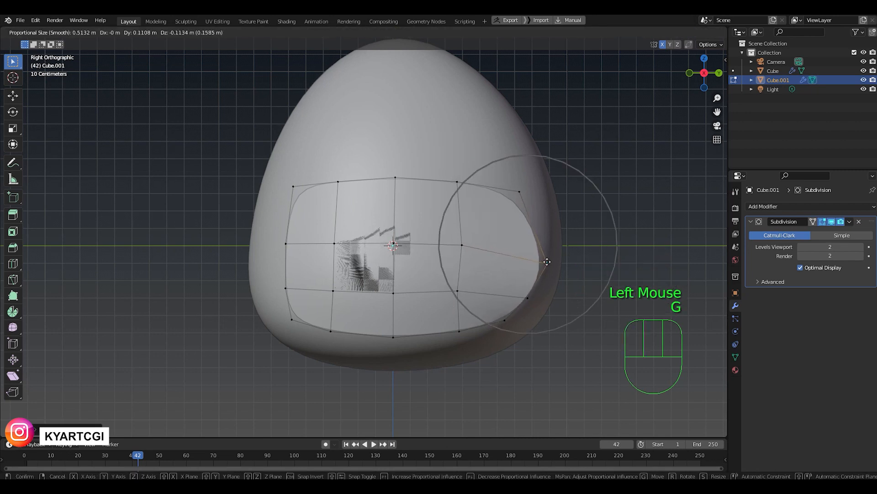
click(547, 263)
- Slide the panel's upper +Y corner vertex partway down its outer edge toward the vertex just moved
click(520, 191)
key(g)
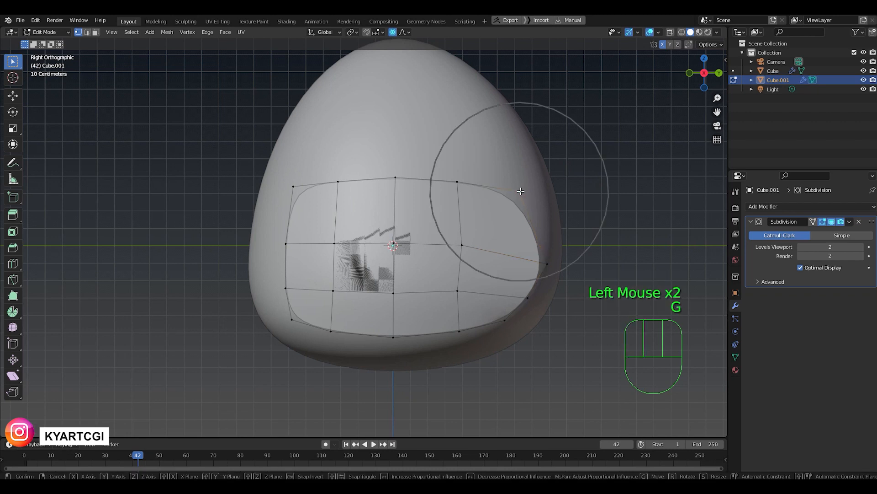
key(g)
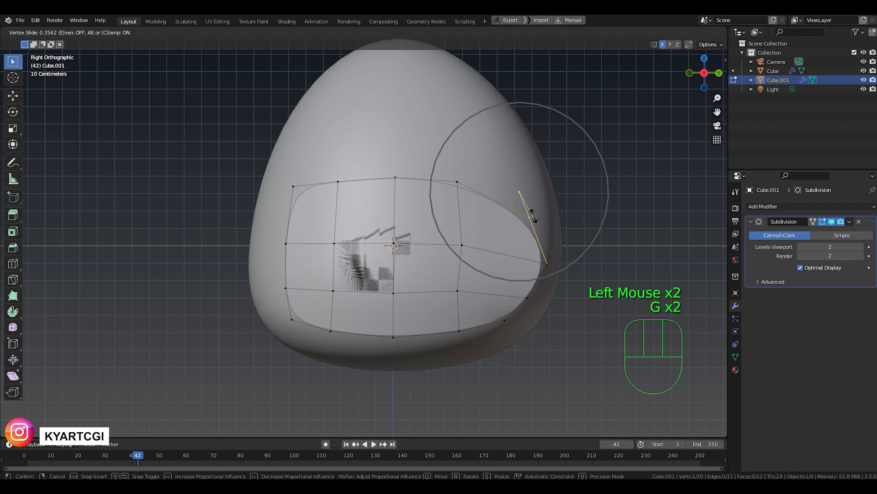
click(537, 222)
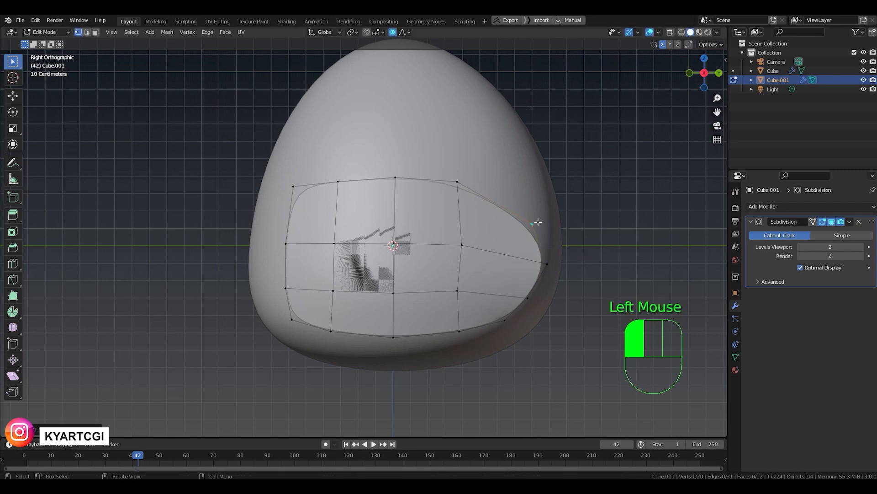
click(507, 320)
key(h)
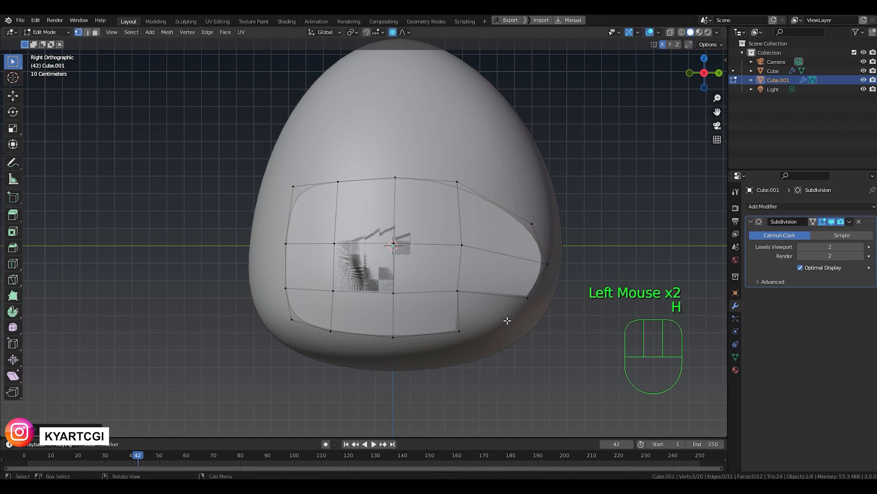
right_click(507, 320)
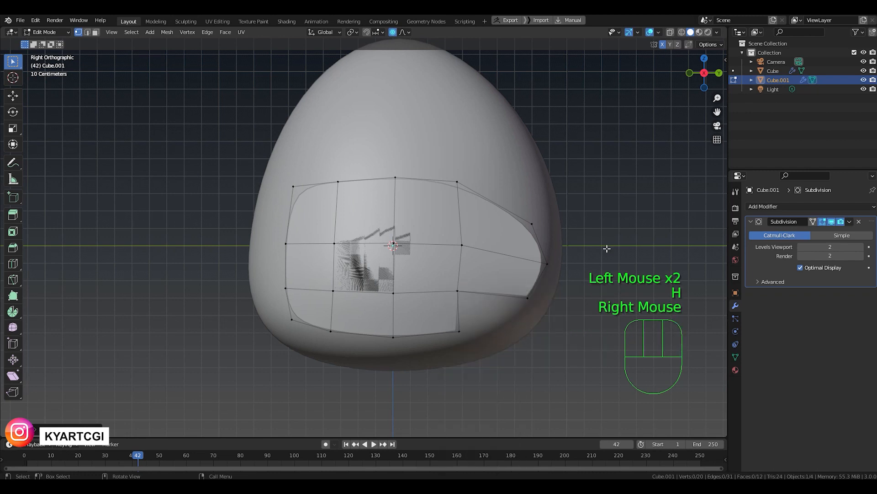
key(ctrl+z)
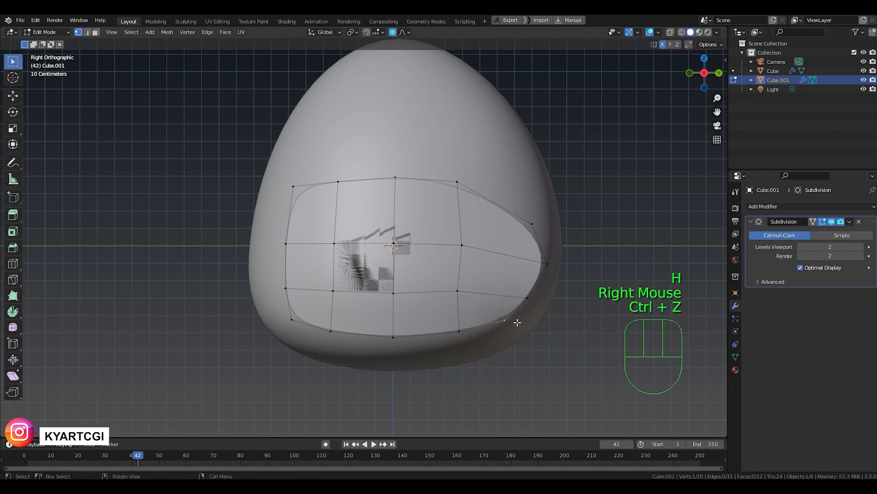
- Move the panel's lower +Y corner vertex about 0.1 m outward, then slide the outer vertex on the axis line down by about 0.42
key(g)
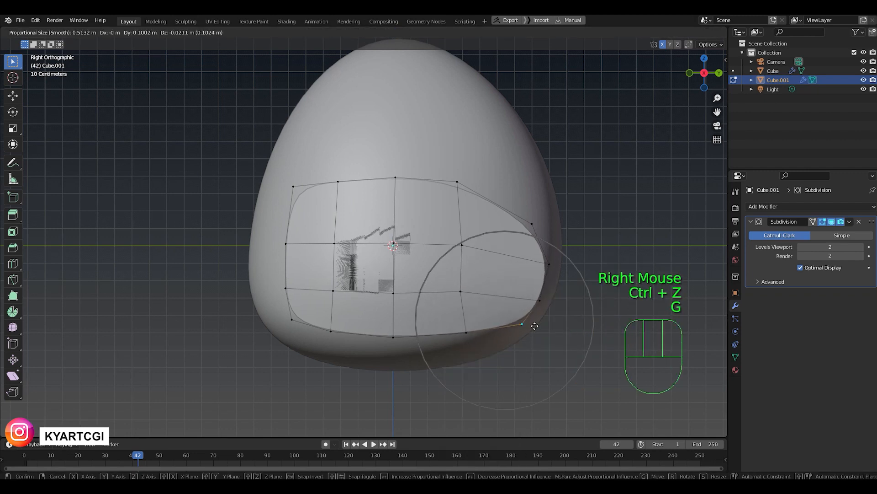
click(542, 301)
click(550, 263)
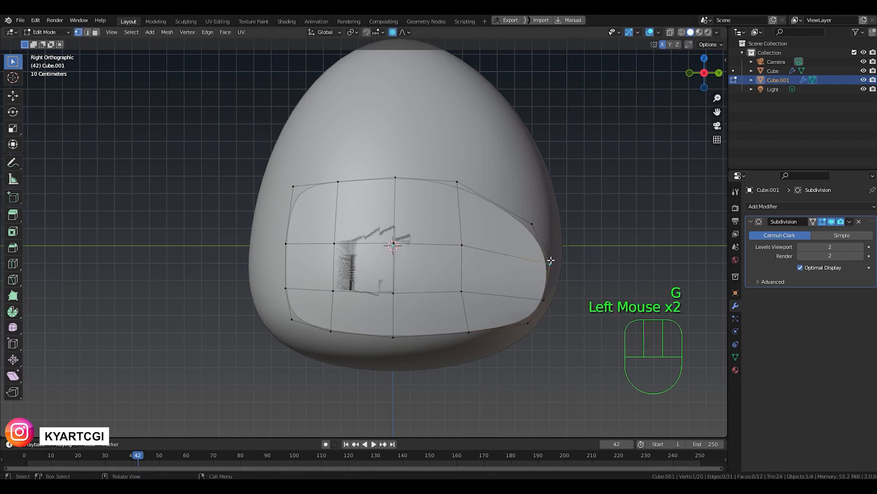
key(g)
key(g)
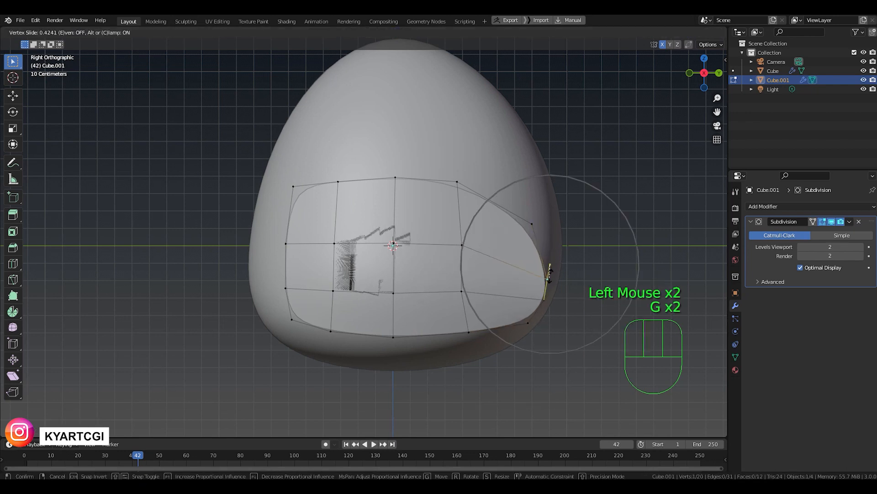
click(548, 274)
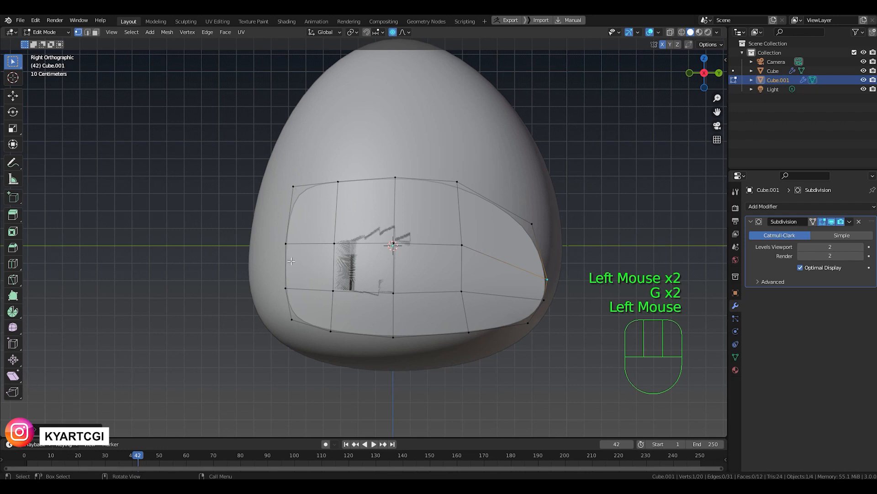
- Move the panel's outer -Y vertex on the axis line about 0.09 m outward, with proportional size about 0.51 m
click(285, 245)
key(g)
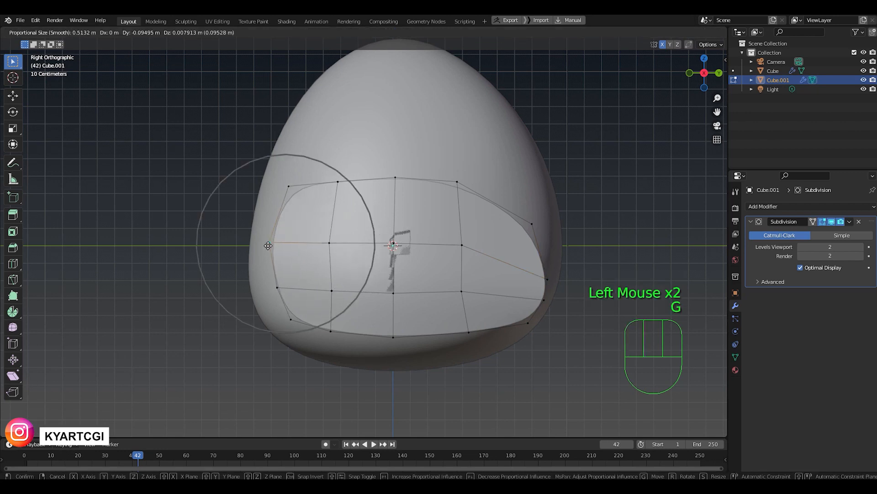
click(268, 249)
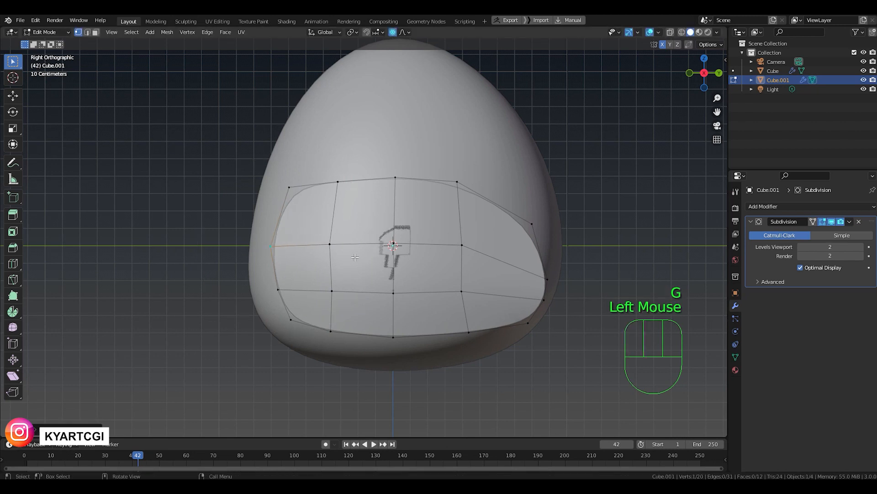
- Move the panel's two central vertices about 0.05 m outward along +X in the front view, with proportional editing
click(390, 244)
shift+click(395, 291)
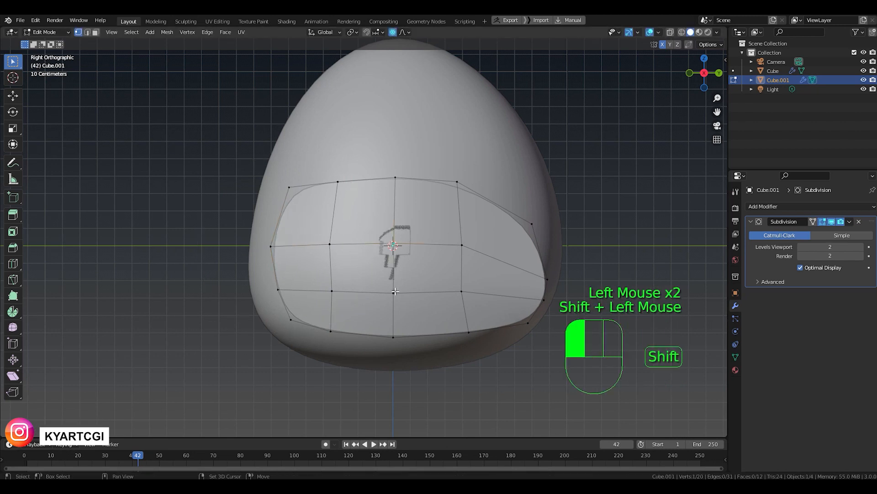
key(KP_1)
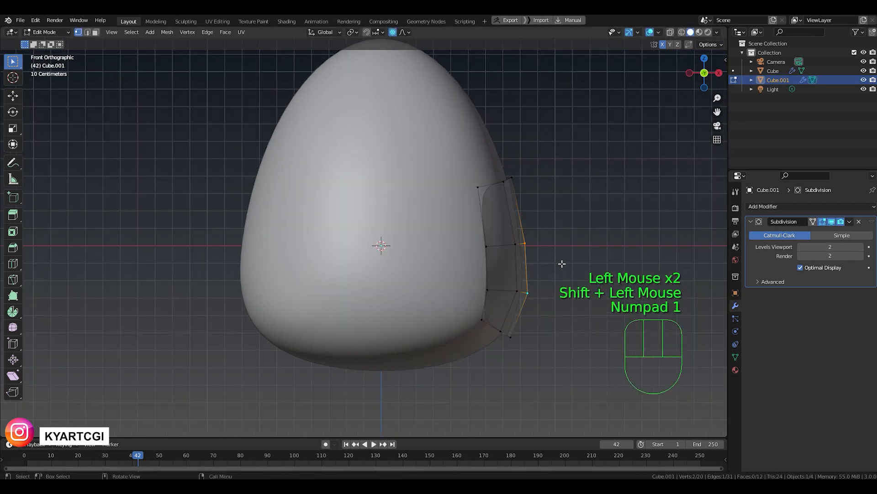
key(g)
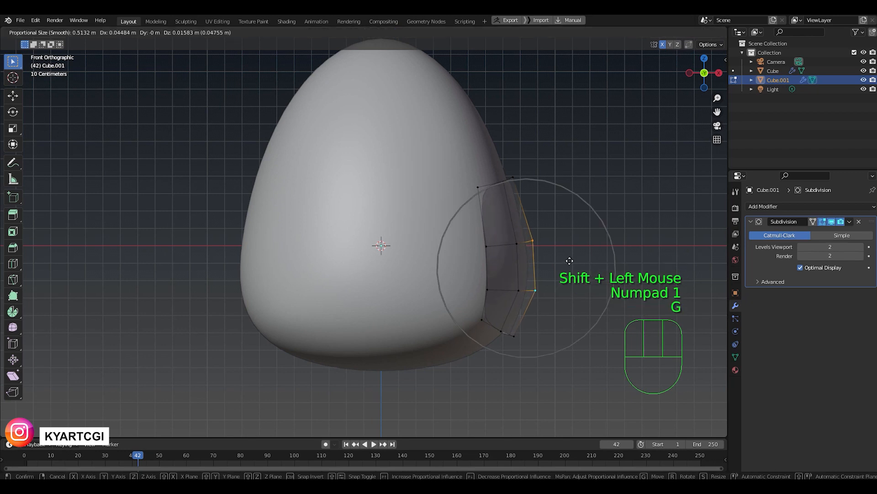
click(570, 261)
- Turn off proportional editing and extrude the whole panel outward along its normal by about 0.10 m
scroll(566, 251, down, 2)
middle_drag(564, 239, 412, 311)
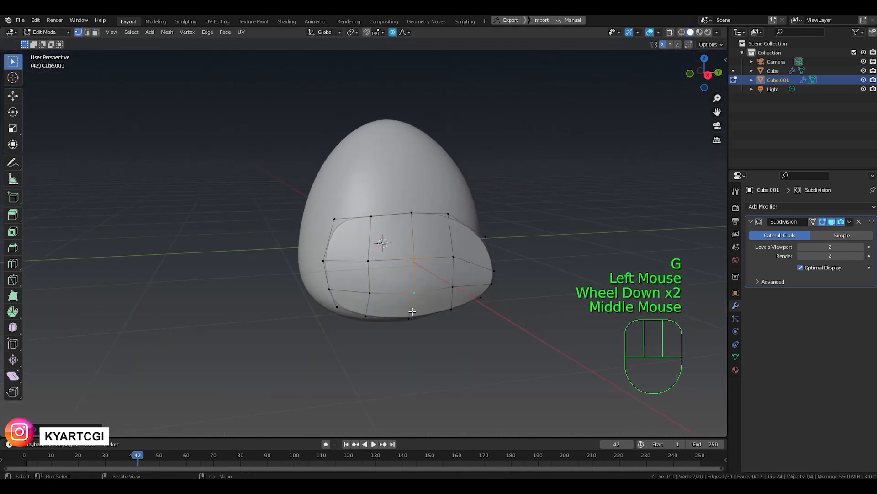
scroll(456, 270, up, 1)
scroll(453, 270, down, 2)
middle_drag(450, 269, 359, 260)
scroll(404, 268, up, 2)
key(a)
scroll(432, 264, down, 1)
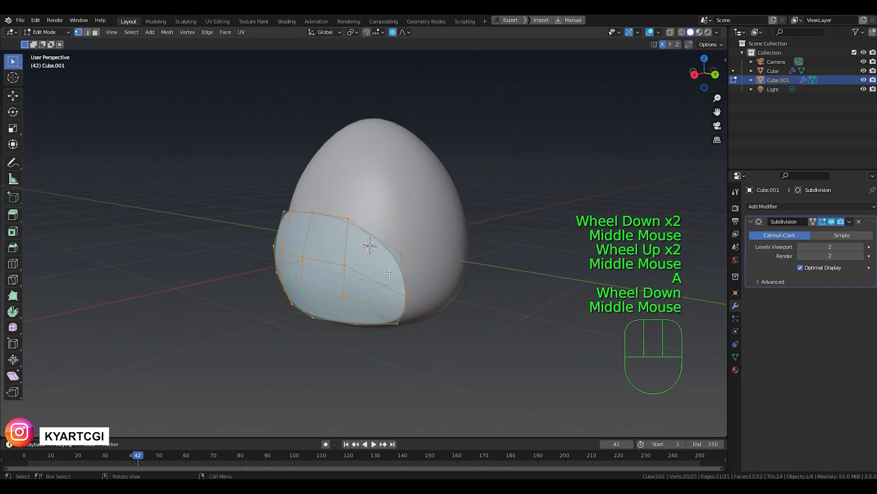
key(o)
scroll(361, 261, up, 2)
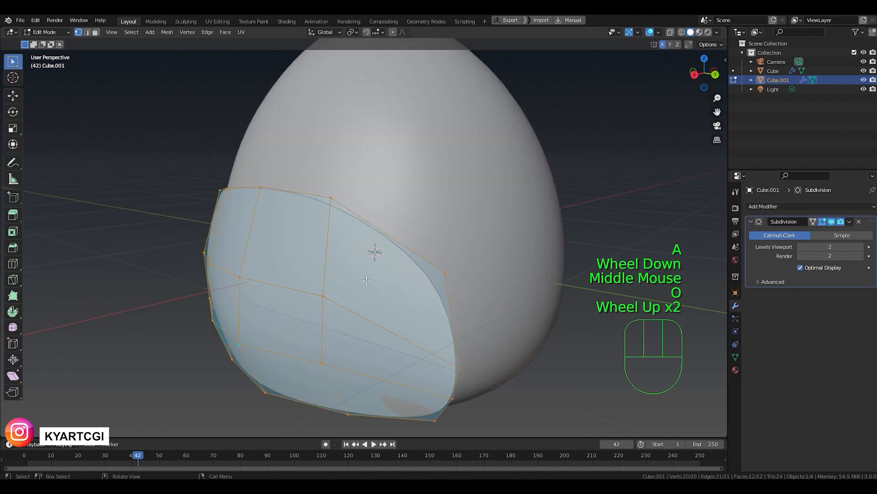
shift+middle_drag(374, 251, 412, 250)
middle_drag(424, 268, 393, 274)
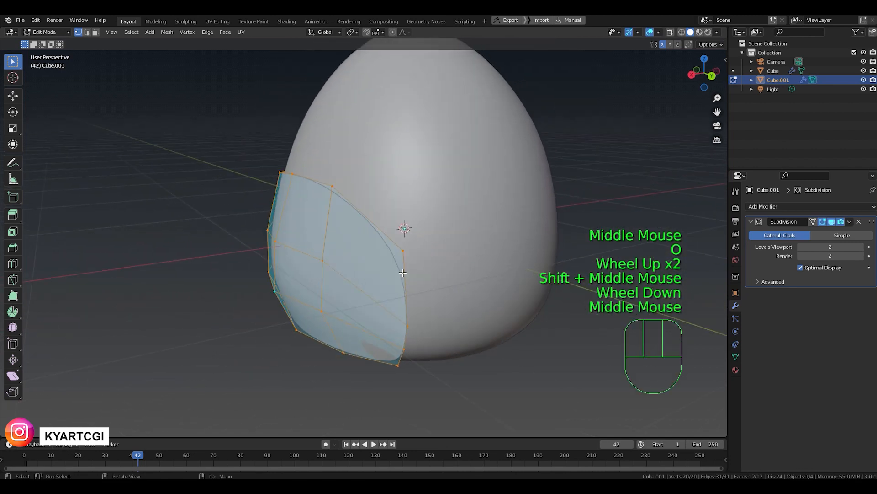
key(e)
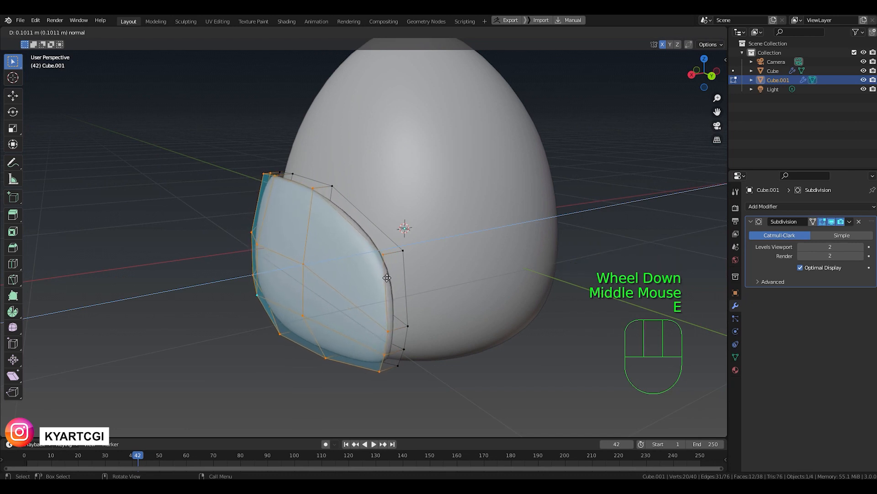
click(386, 278)
- Rotate the whole thickened panel about -4.3 degrees in the front view to follow the egg's side, and return to Object Mode
key(KP_1)
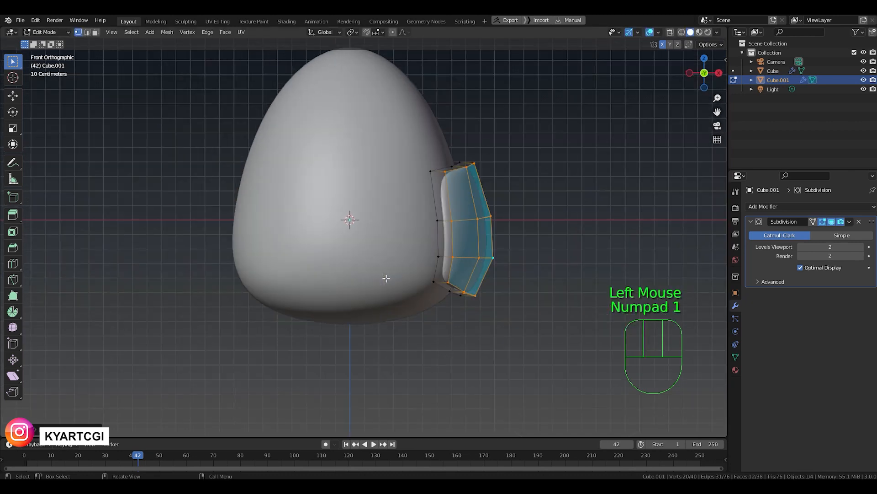
scroll(476, 219, down, 1)
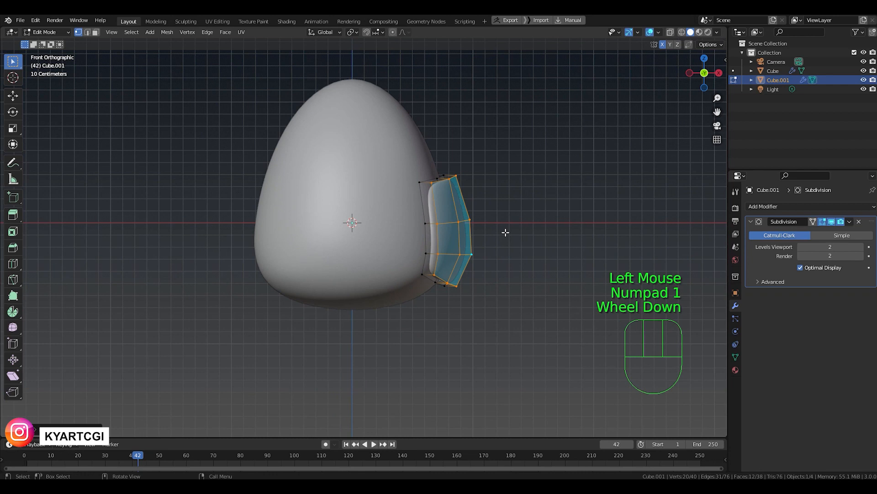
key(a)
scroll(498, 230, up, 3)
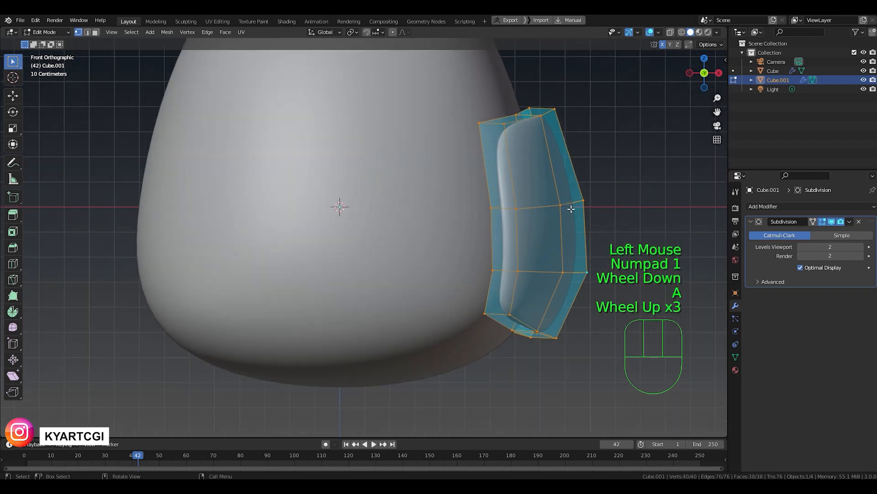
key(r)
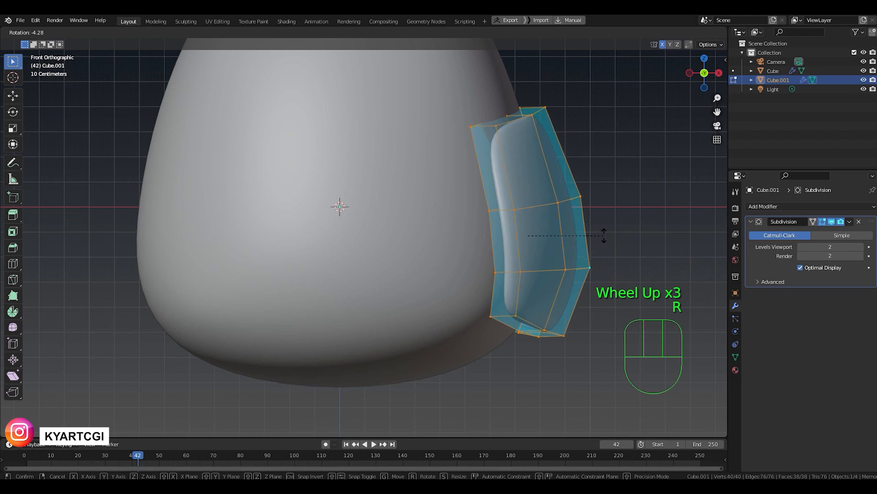
click(604, 235)
scroll(604, 235, down, 2)
key(Tab)
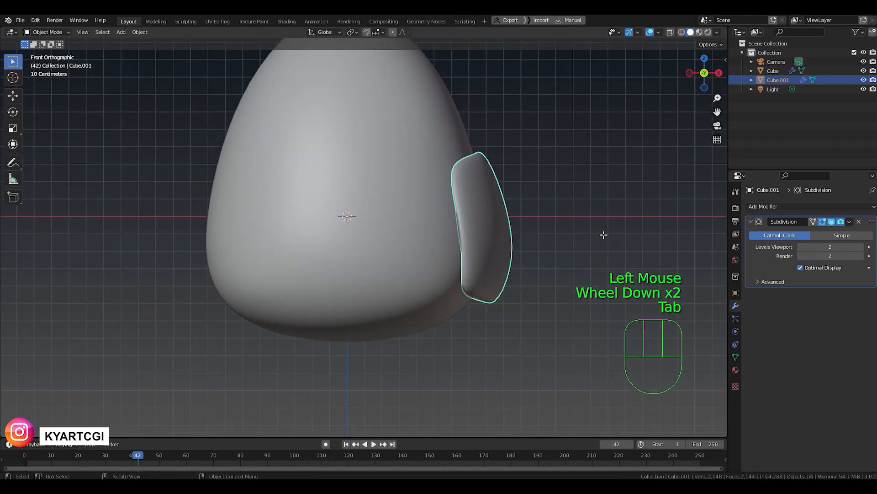
- Add a Mirror modifier on the X axis to the panel, with the egg body Cube as its mirror object
scroll(555, 250, down, 2)
middle_drag(521, 267, 553, 211)
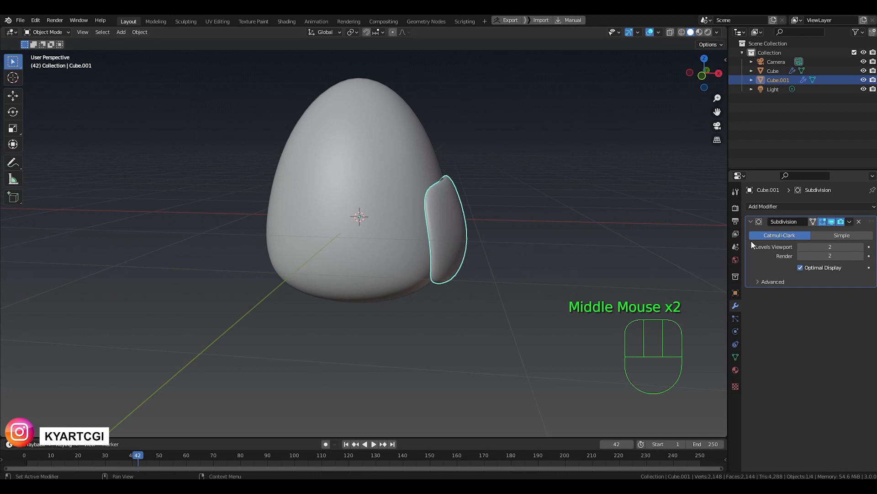
click(803, 207)
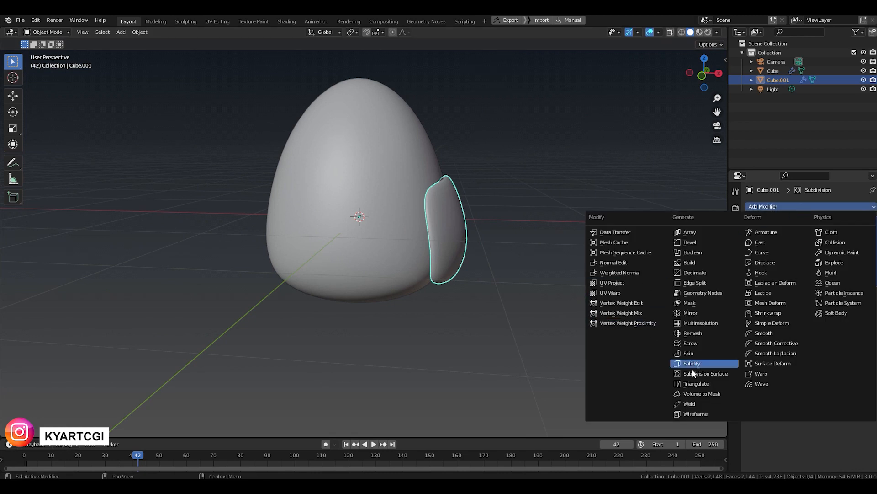
click(706, 312)
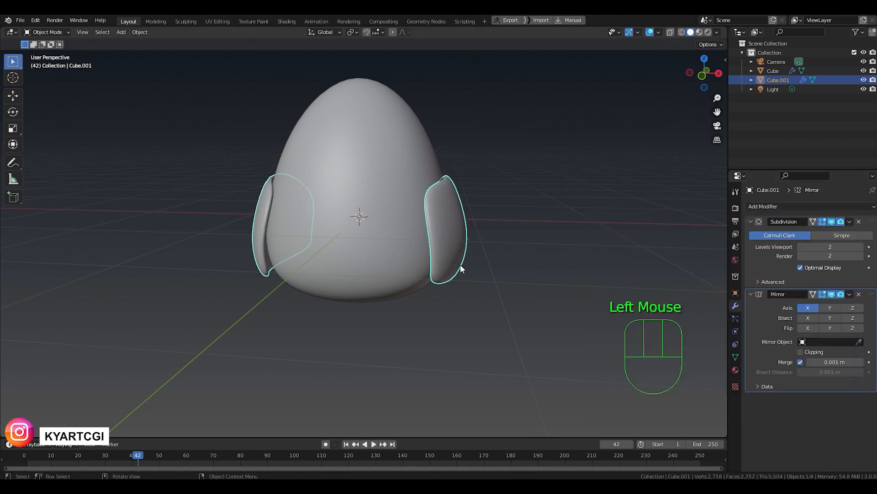
mouse_move(460, 264)
middle_down()
mouse_move(495, 267)
mouse_move(473, 265)
middle_up()
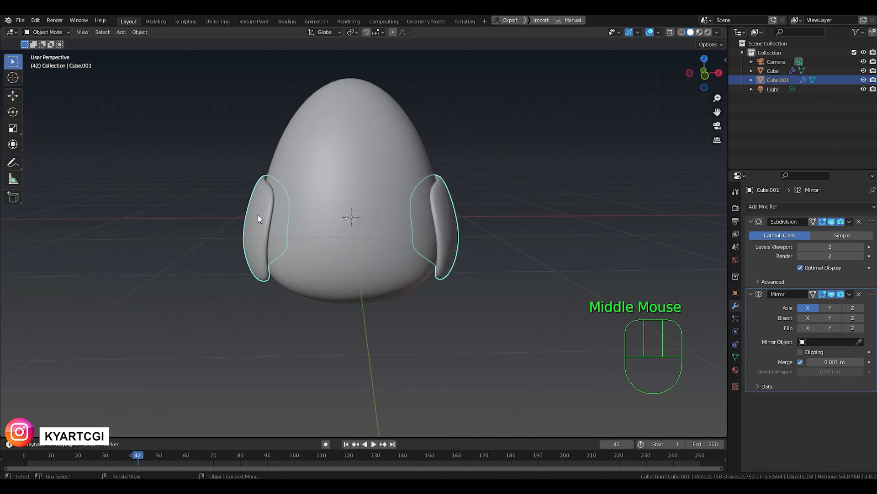
click(860, 341)
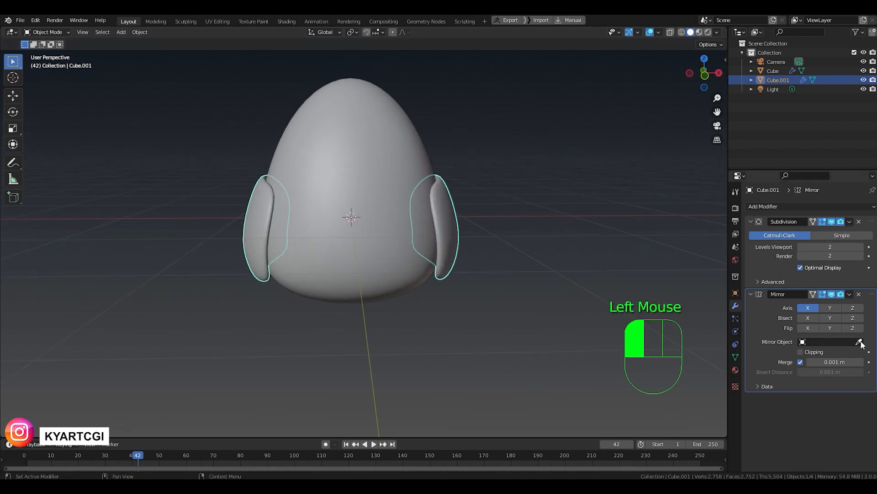
click(355, 173)
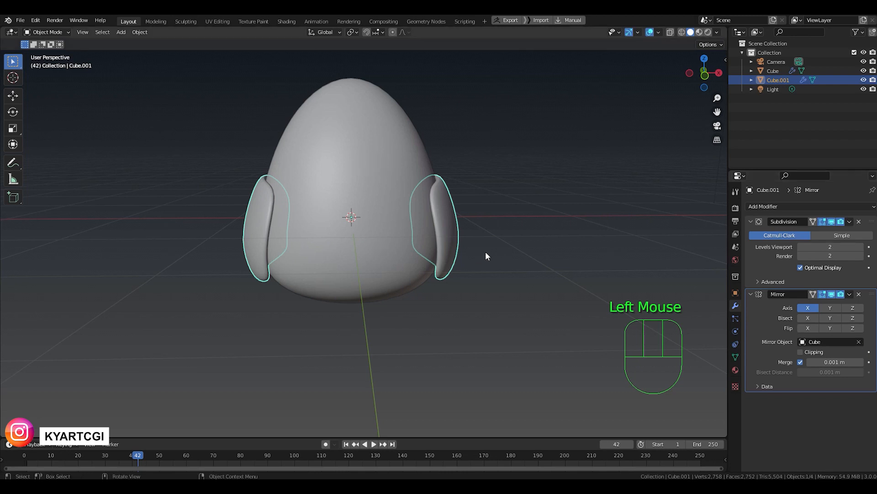
- Select the egg body and open it for editing, seen from above toward its tip
mouse_move(485, 252)
middle_down()
mouse_move(451, 221)
mouse_move(378, 257)
mouse_move(382, 313)
mouse_move(438, 201)
mouse_move(495, 218)
mouse_move(493, 249)
middle_up()
scroll(418, 229, down, 2)
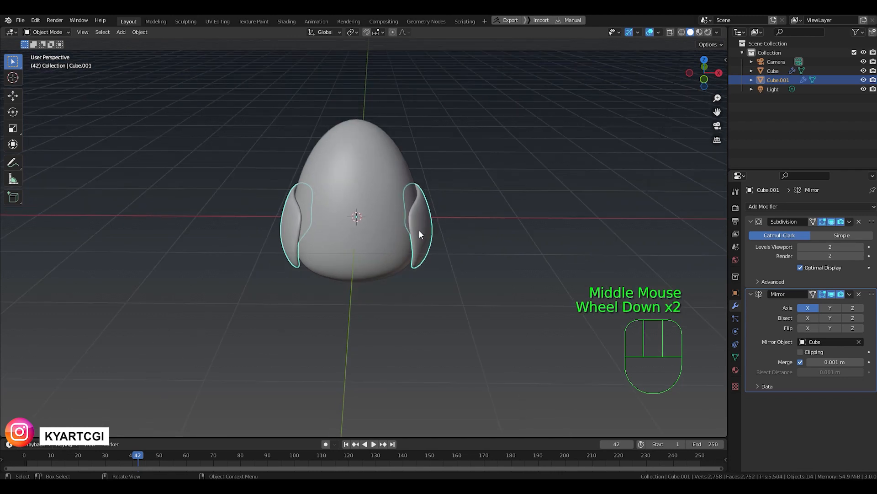
scroll(417, 232, up, 1)
click(385, 192)
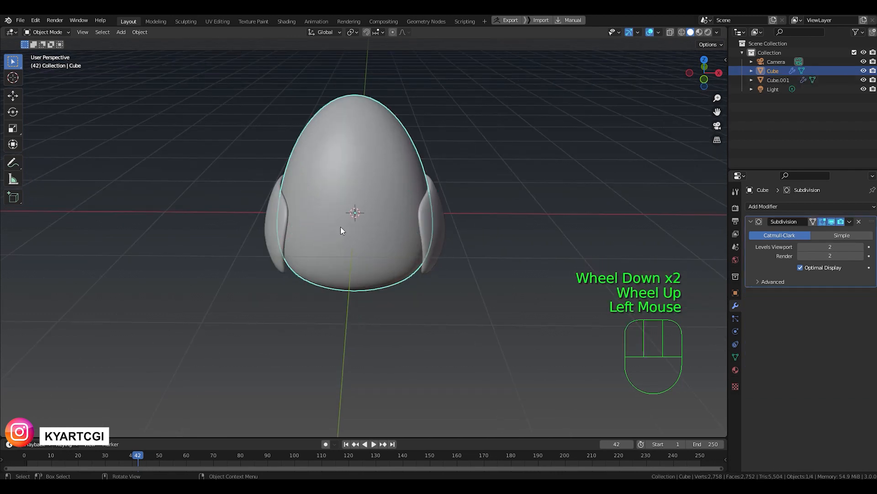
middle_drag(341, 227, 382, 211)
key(Tab)
scroll(404, 205, up, 1)
scroll(404, 205, up, 1)
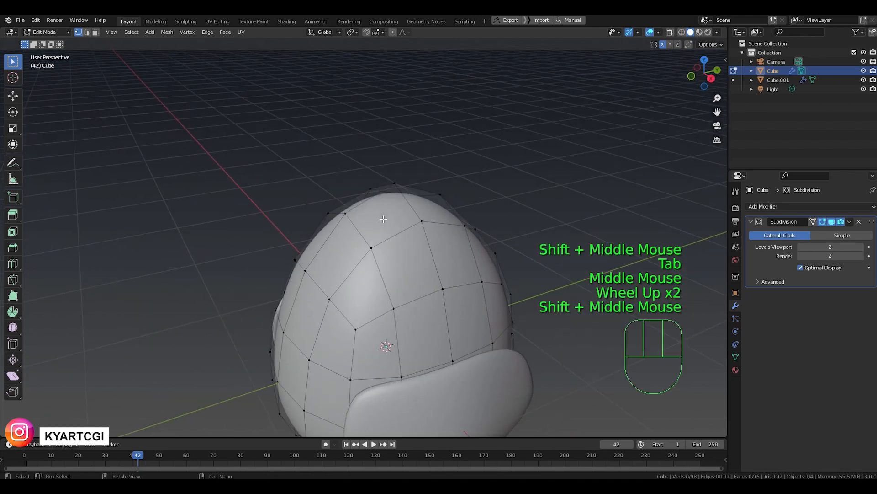
- Duplicate the single face touching the egg's tip on its front +X side and place the copy just above the egg
key(3)
click(385, 232)
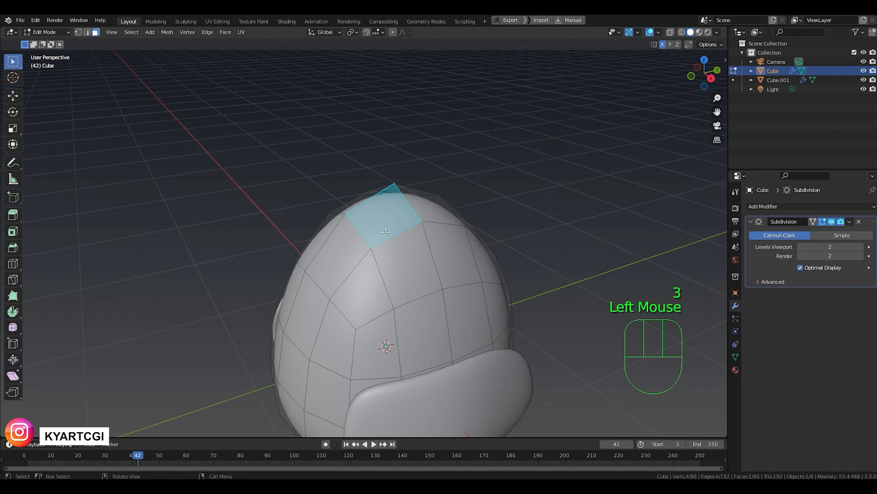
key(shift)
key(shift+d)
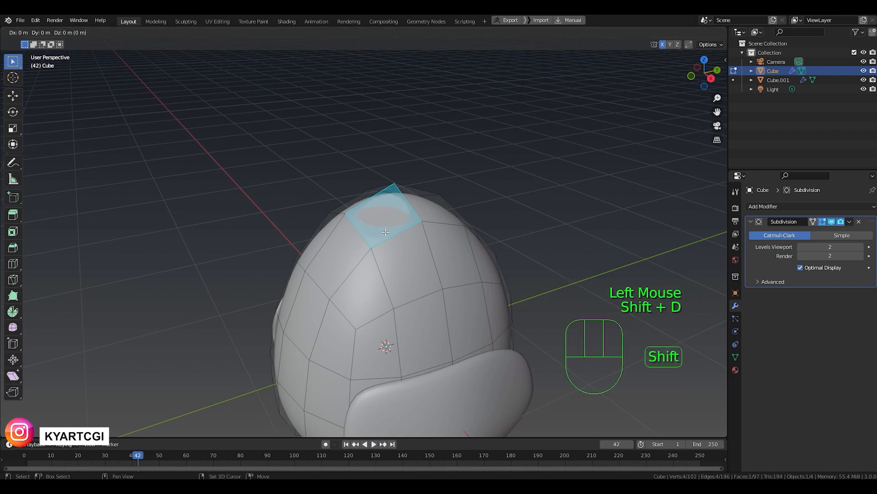
click(401, 177)
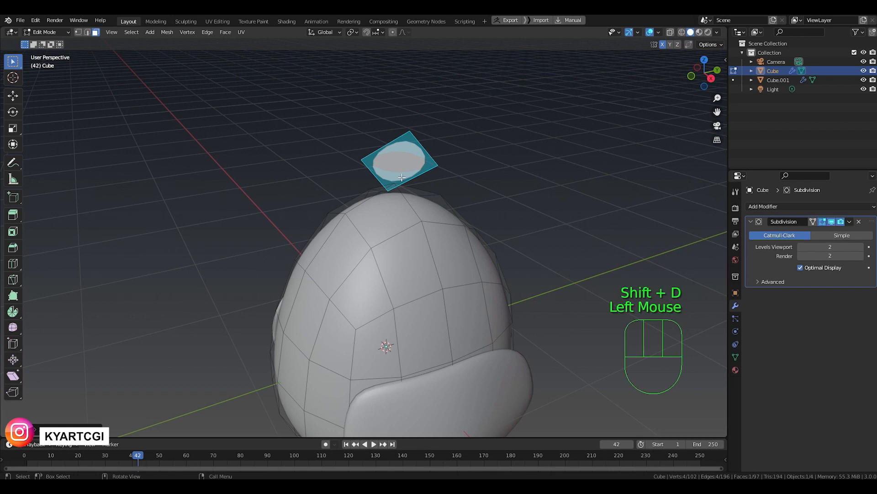
- In the front view, centre the duplicated face above the egg's tip and rotate it until it lies level
key(KP_1)
key(g)
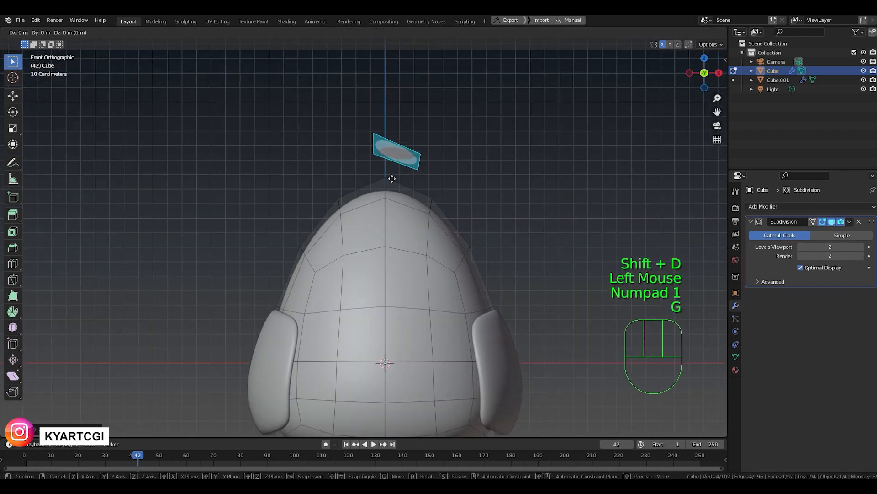
click(388, 182)
key(r)
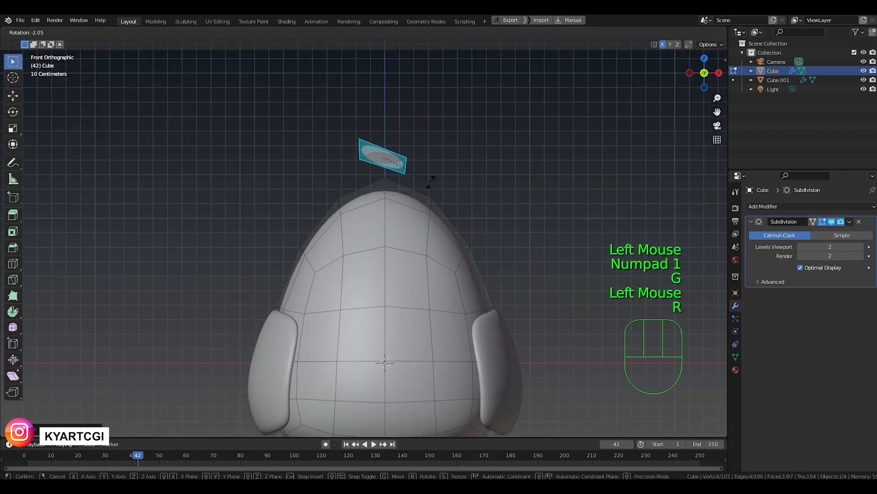
click(434, 162)
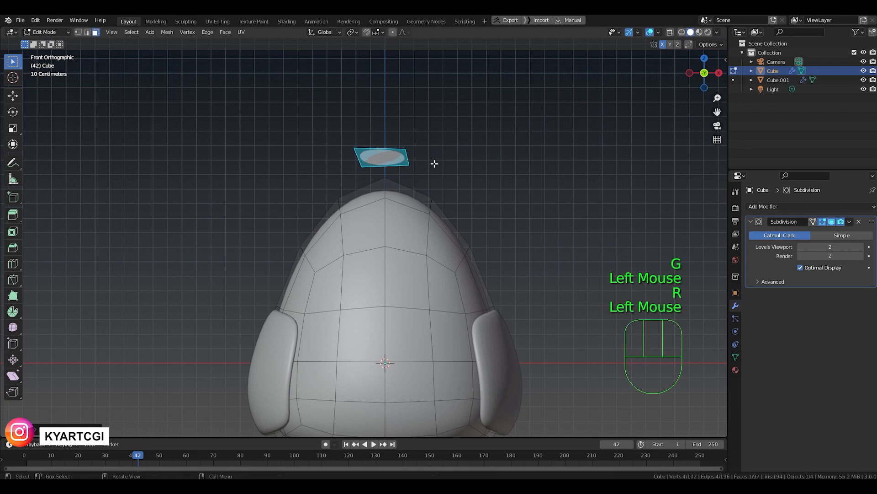
- Shrink the duplicated face to about 0.4 of its size and rotate it nearly level in the right side view
key(s)
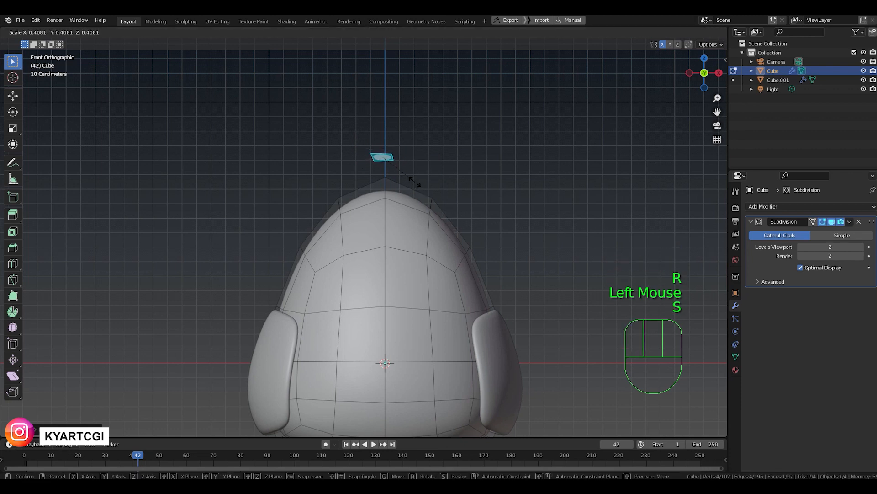
click(418, 183)
key(KP_3)
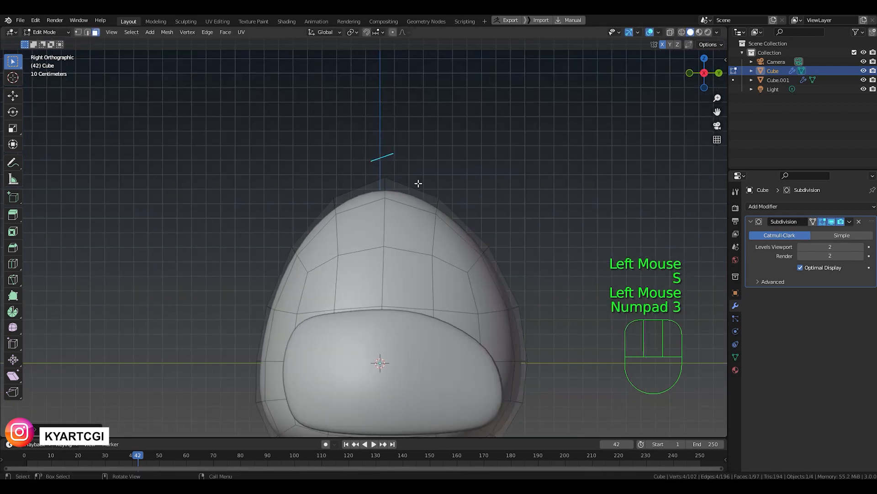
key(r)
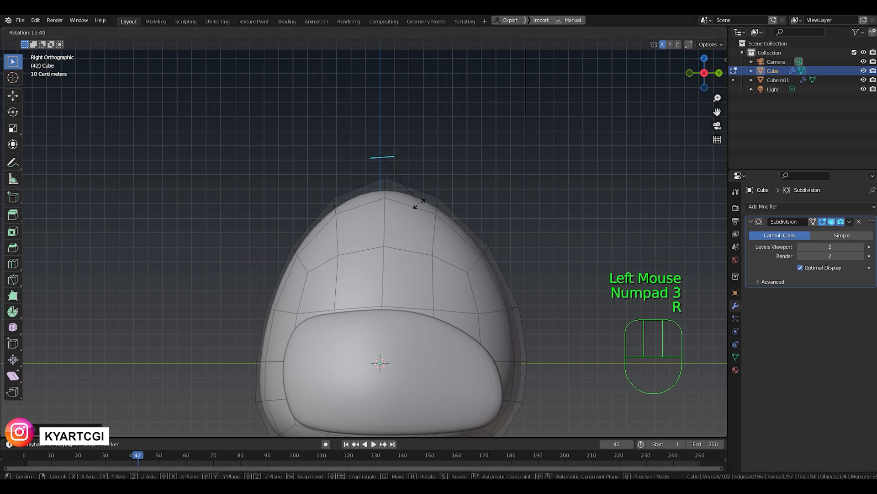
click(419, 205)
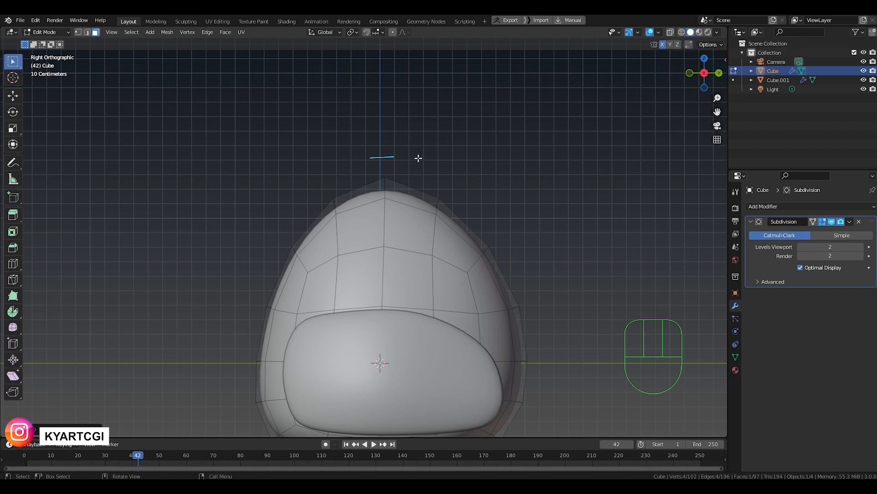
- Turn on X-ray, lower the small face to just inside the egg's tip and scale it down slightly
key(q)
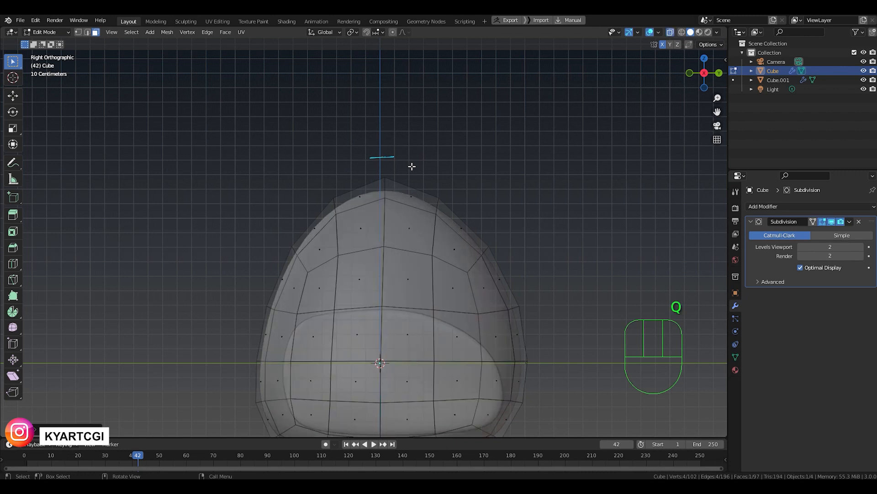
right_click(669, 30)
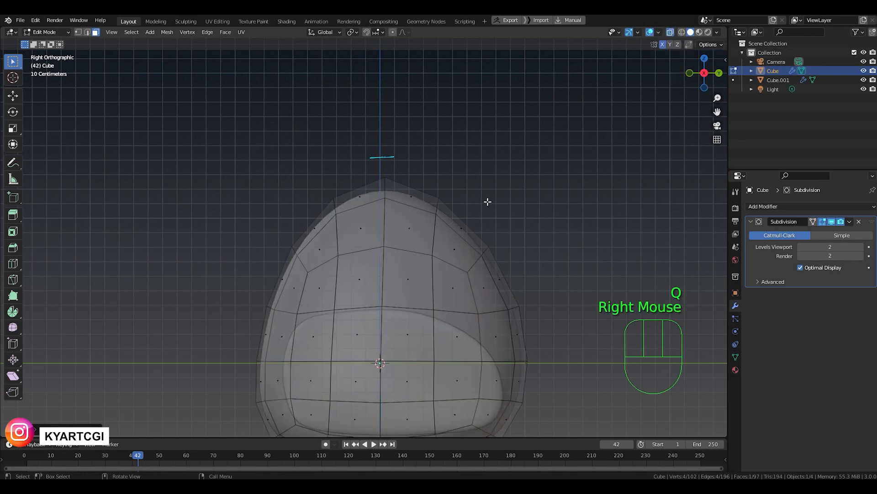
key(g)
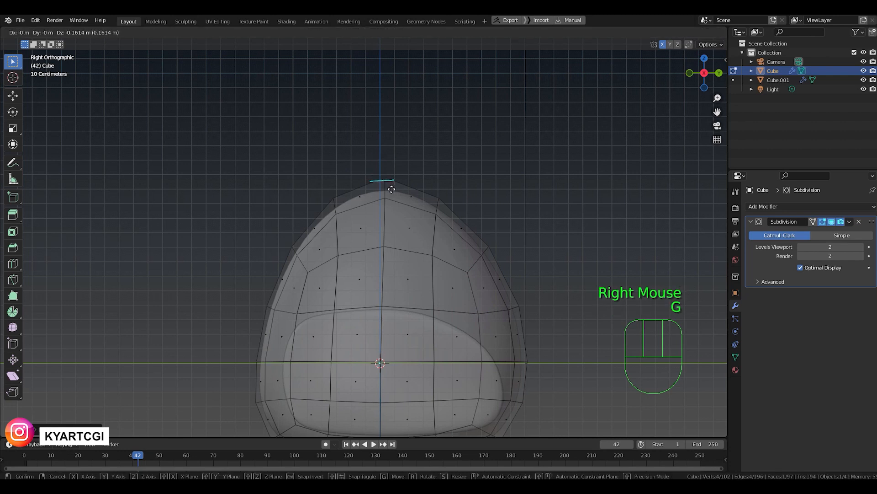
click(389, 205)
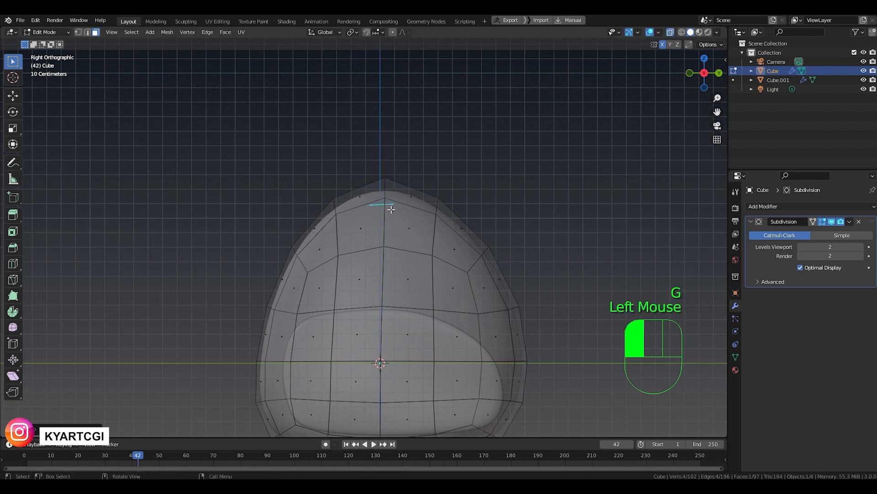
key(s)
click(410, 233)
- Extrude the small face upward well above the egg's tip and enlarge the upper end to more than twice its size
scroll(409, 215, up, 4)
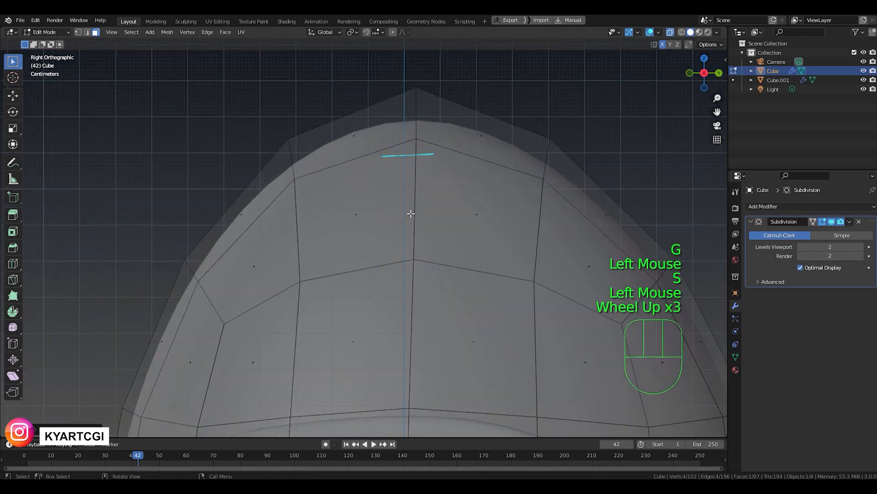
shift+middle_drag(410, 213, 439, 323)
scroll(438, 274, down, 3)
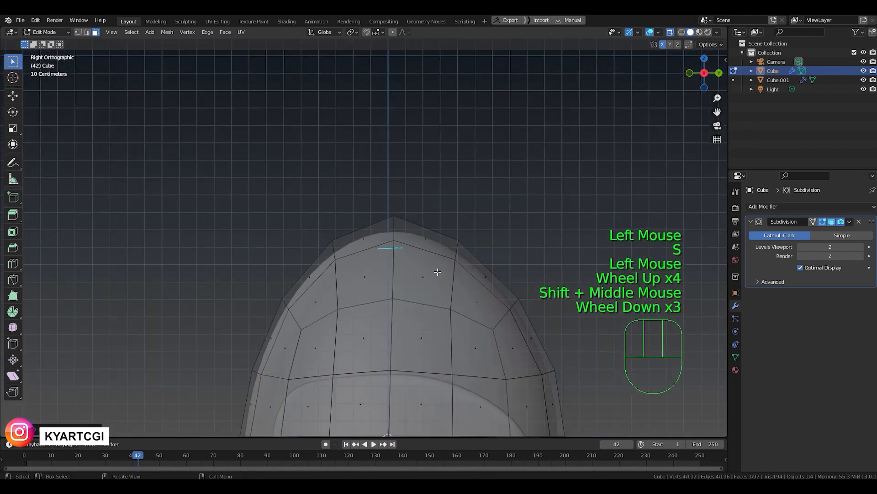
key(e)
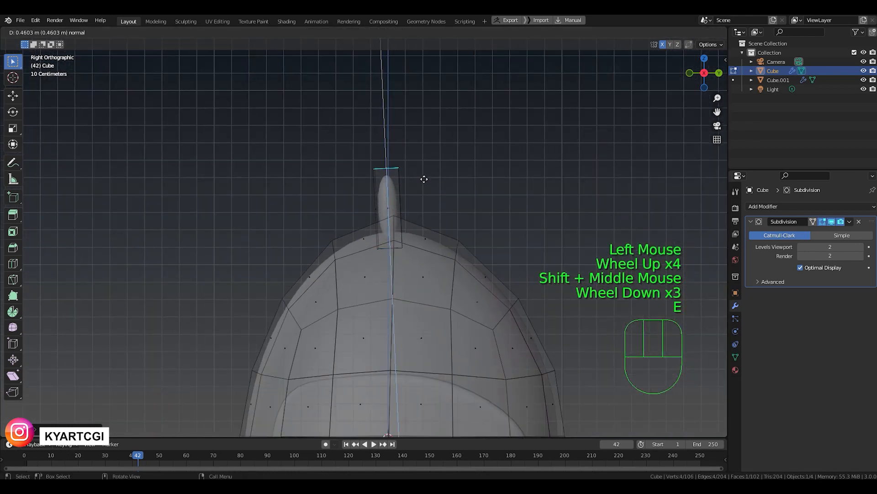
click(413, 137)
key(s)
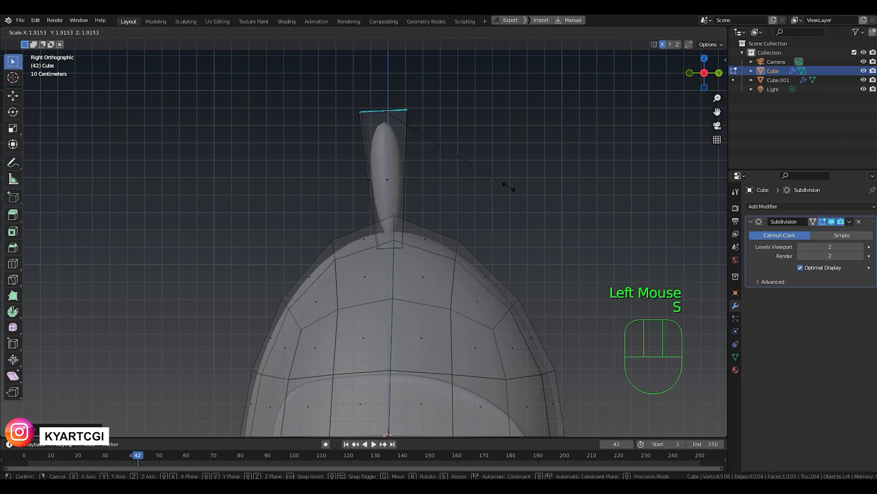
click(540, 196)
- Rotate the stem's upper end face and shift it toward -Y so the stem leans to that side
key(r)
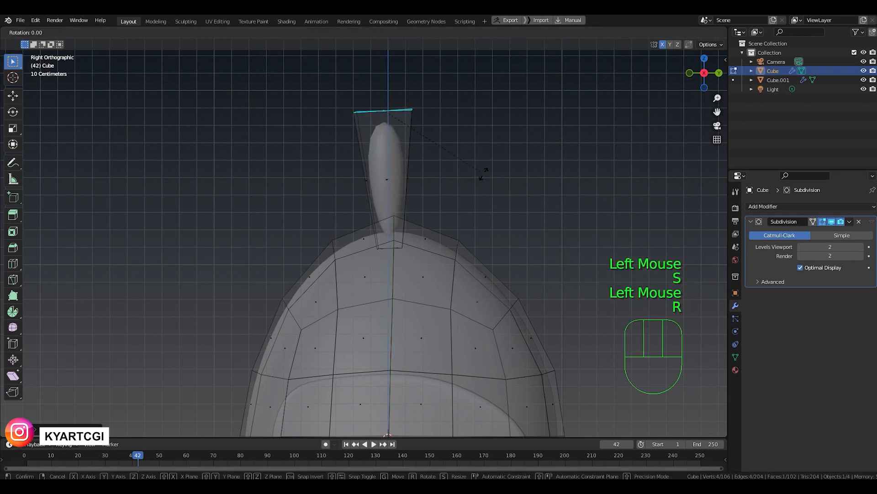
click(461, 133)
key(g)
click(435, 132)
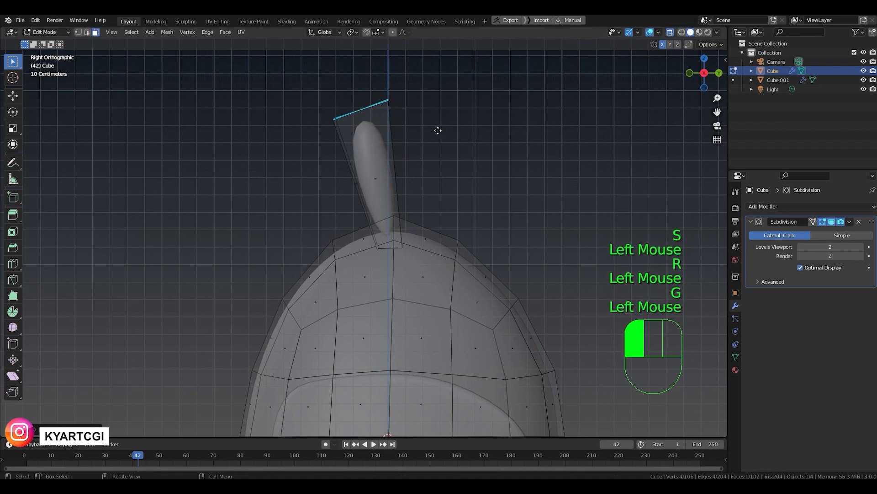
- Add a loop cut halfway up the stem and move it about 0.145 m toward +Y to bend the stem
key(ctrl)
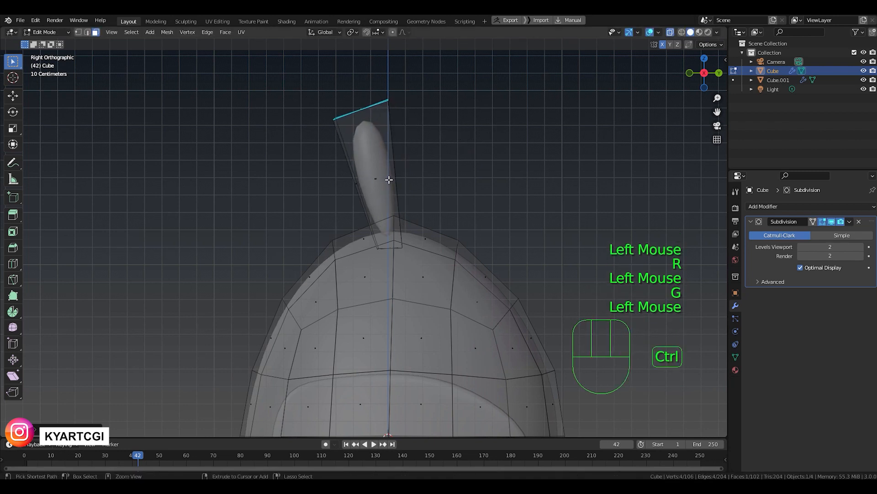
key(ctrl+r)
click(388, 180)
click(389, 180)
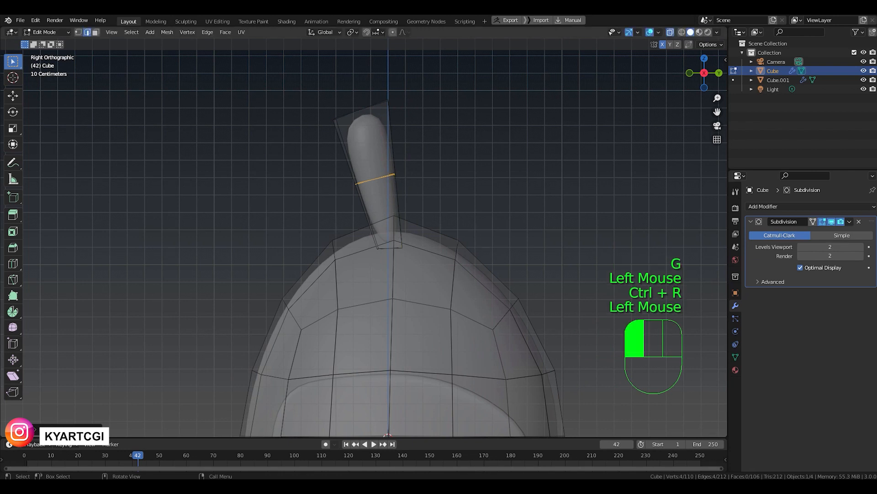
key(g)
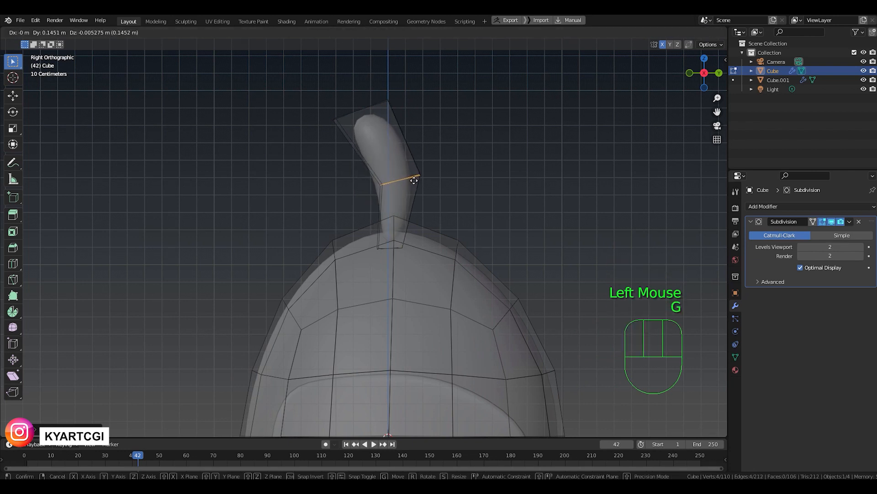
click(414, 180)
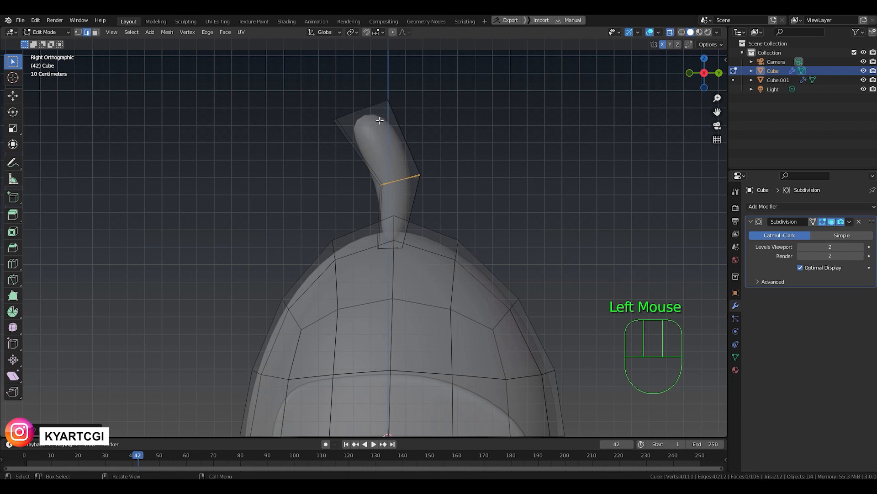
- Select the vertices at the stem's upper end, rotate them further toward -Y and scale them up slightly
key(1)
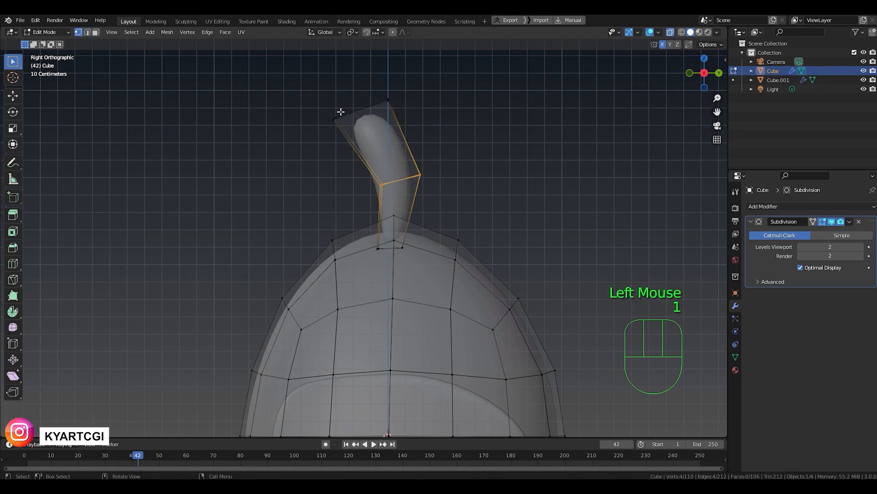
drag(283, 72, 431, 138)
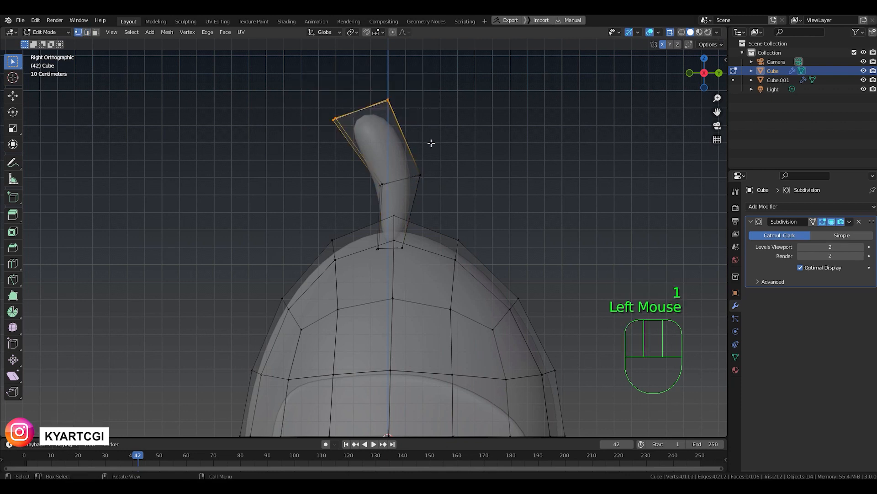
key(r)
click(421, 128)
key(s)
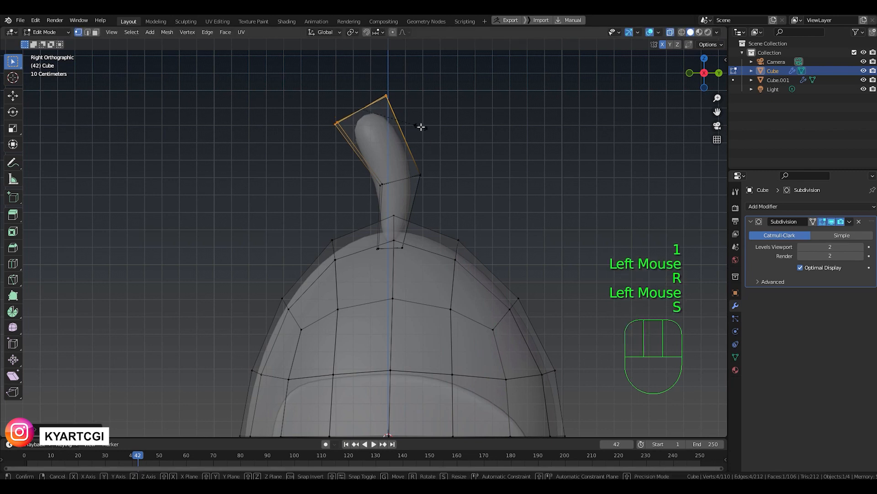
click(429, 127)
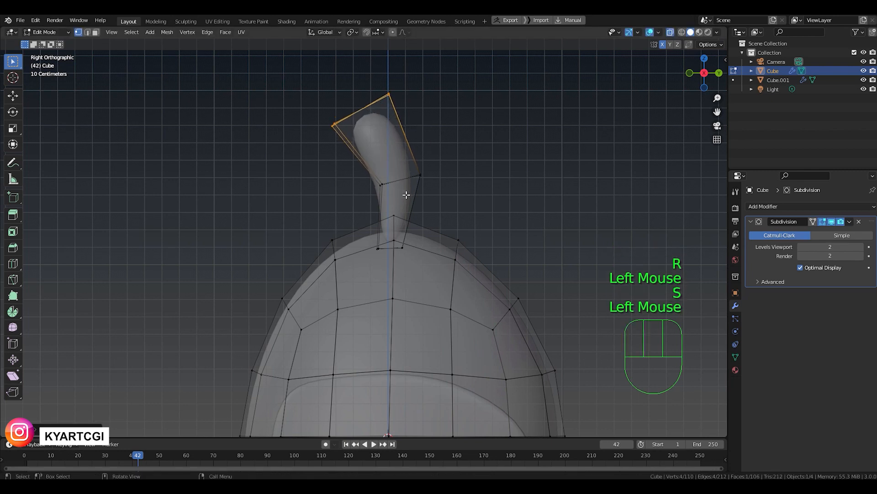
- Select the whole linked stem and move it slightly toward +Y and down into the egg's tip
key(l)
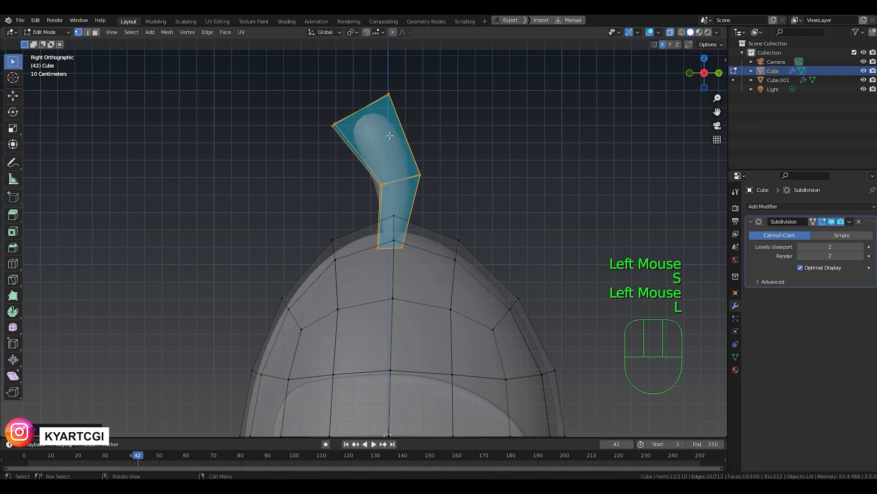
key(g)
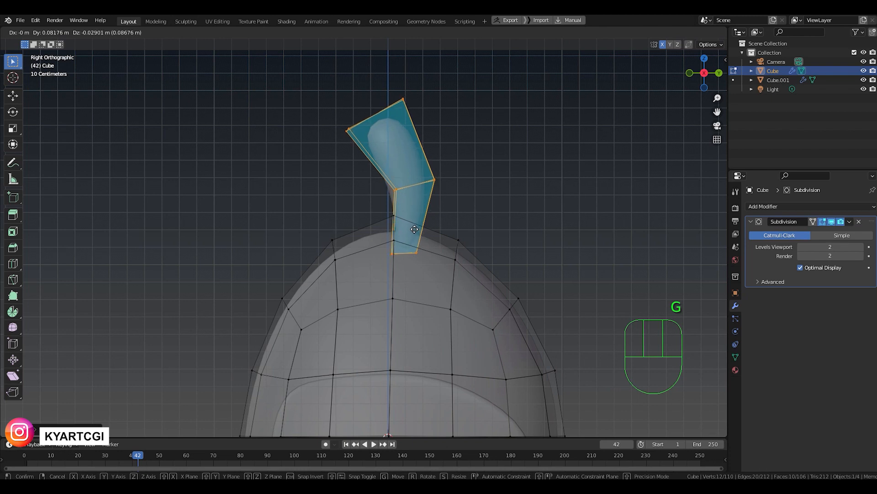
click(412, 232)
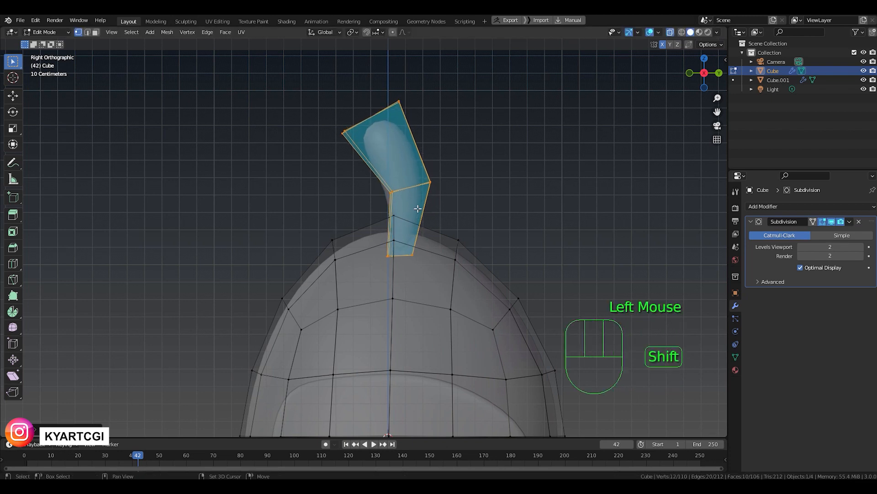
- Duplicate the stem on its -Y side, scale the copy down and place it close against the original
key(shift+d)
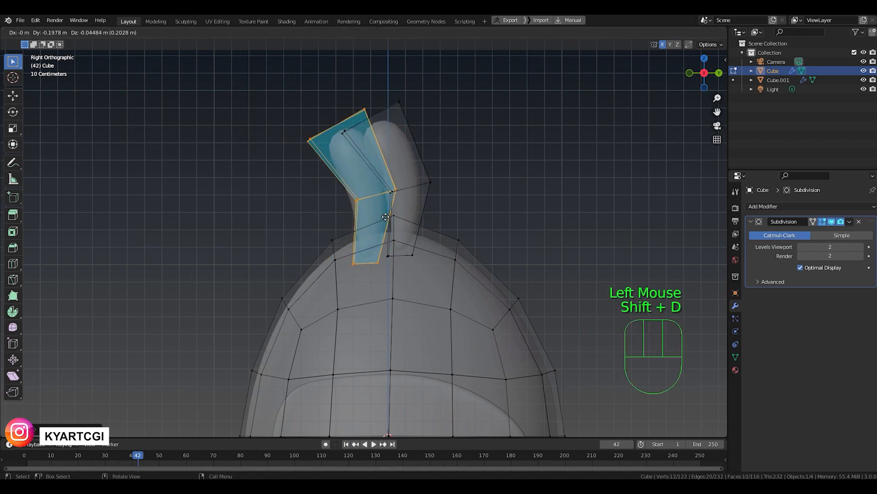
click(364, 217)
key(s)
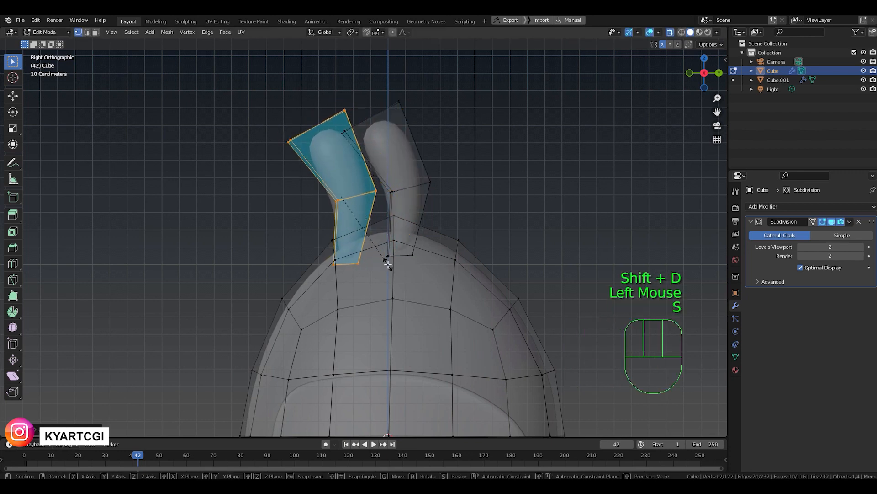
click(378, 244)
key(g)
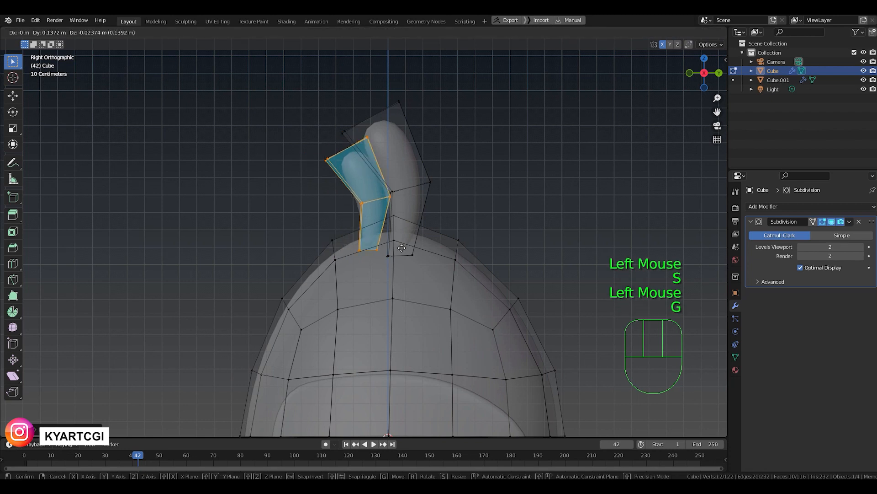
click(416, 252)
- Turn off X-ray, shift the smaller stem slightly toward -Y and tilt it outward by roughly 17 degrees
key(q)
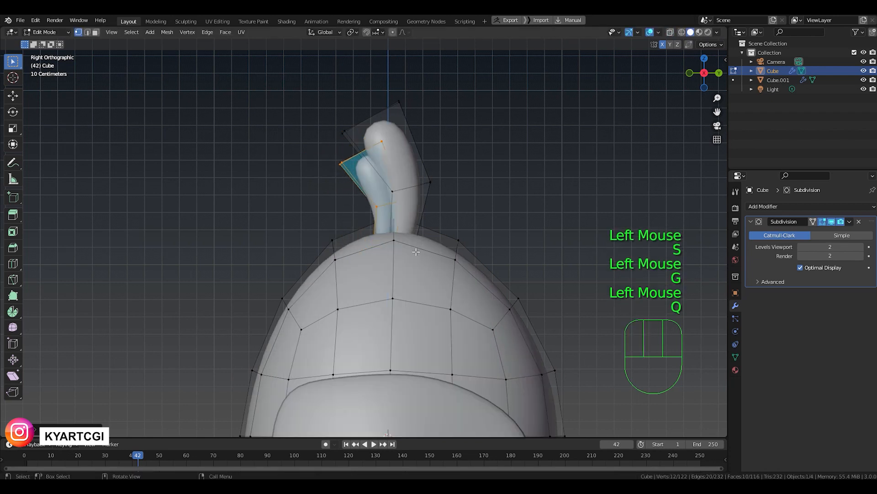
key(g)
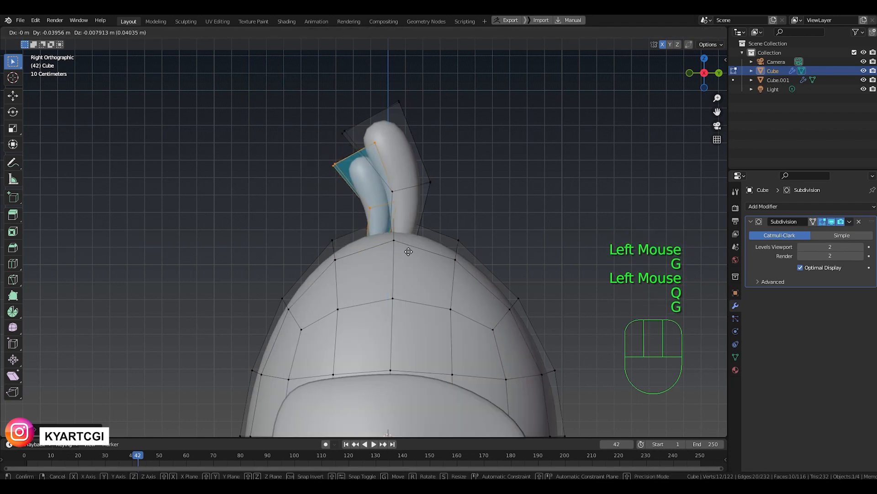
click(405, 249)
key(r)
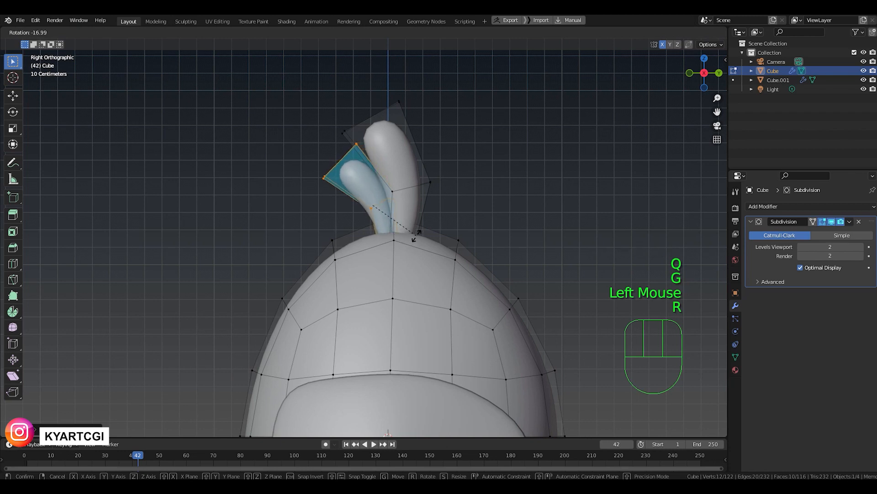
click(417, 233)
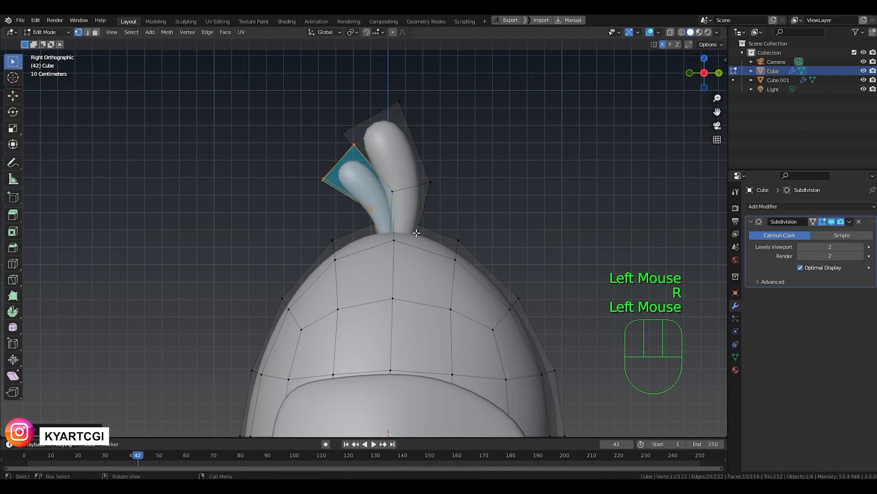
- Tilt the smaller stem slightly toward +X in the front view
key(KP_1)
key(r)
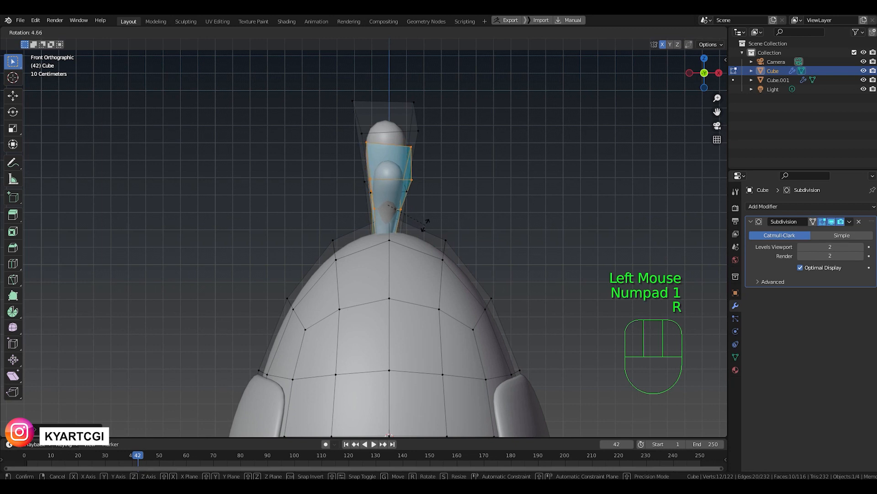
click(426, 228)
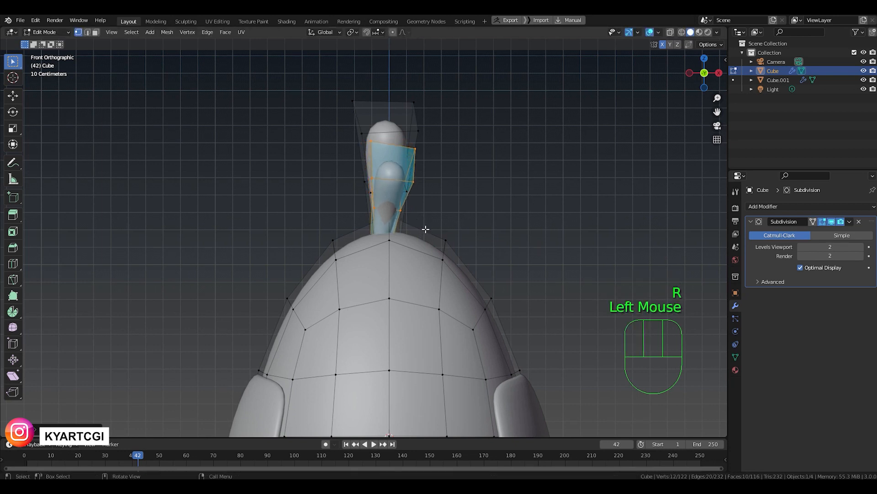
- Scale the smaller stem down slightly and lower it a little into the egg's tip
key(KP_3)
key(s)
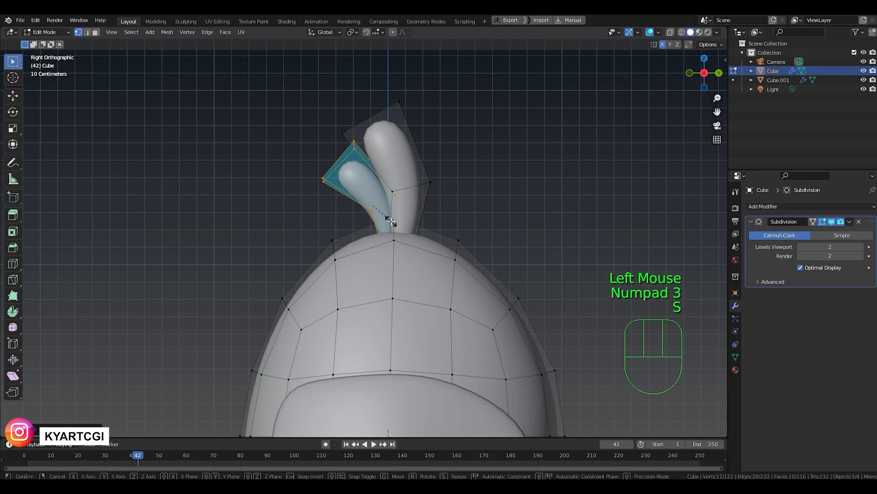
click(389, 220)
key(g)
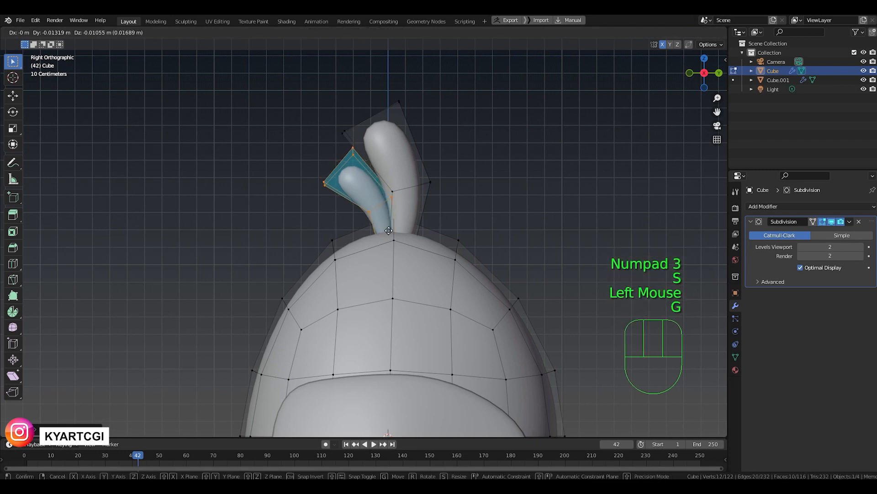
click(392, 225)
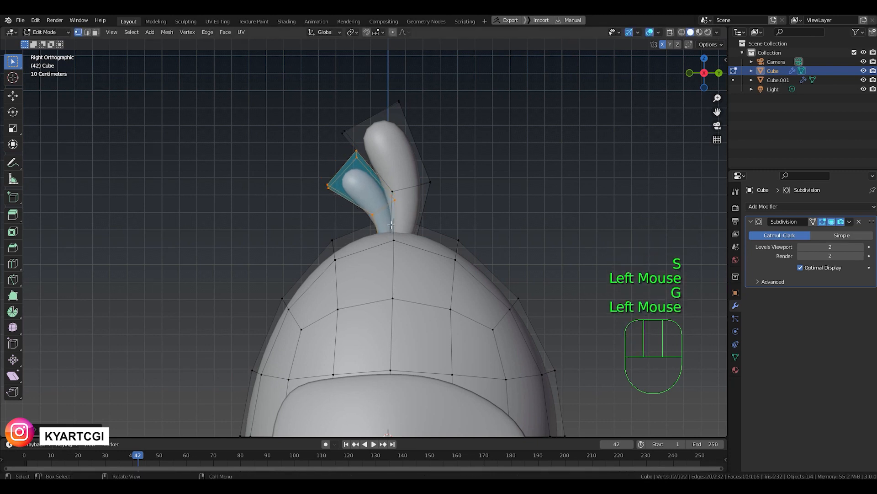
- Duplicate the smaller stem on its -Y side, scale the copy down and place it close against the middle stem
key(shift+d)
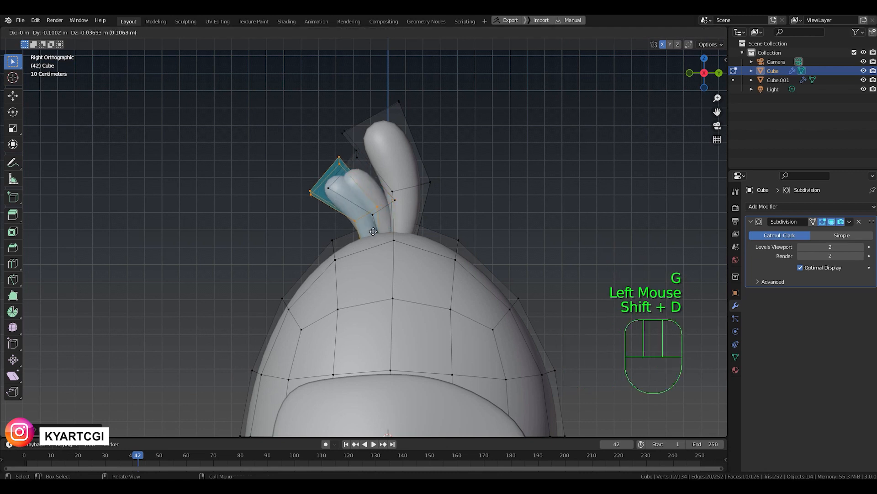
click(366, 235)
key(s)
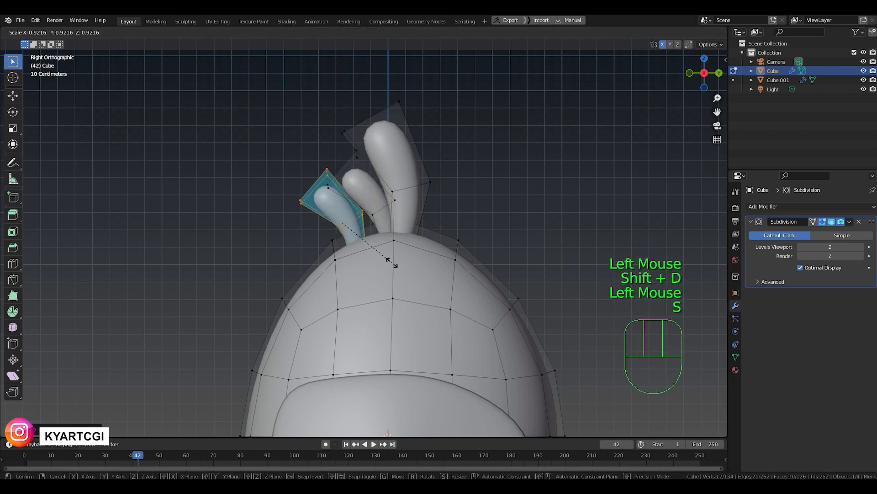
click(376, 250)
key(g)
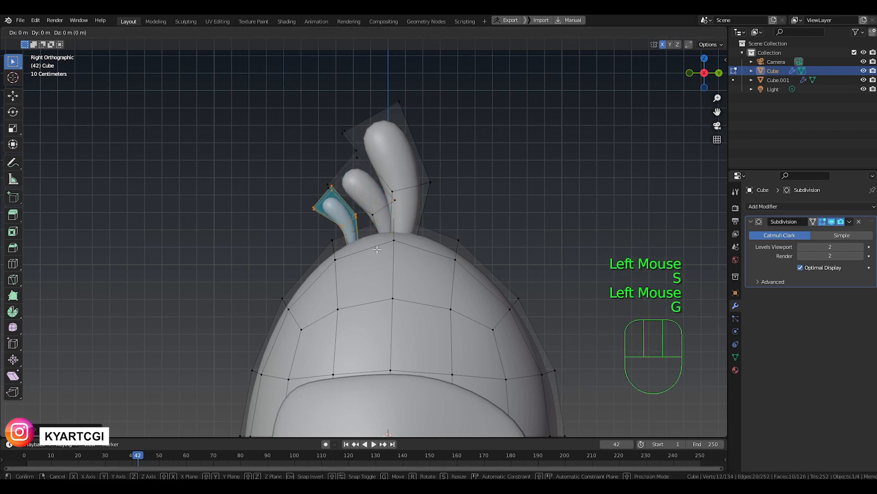
click(400, 253)
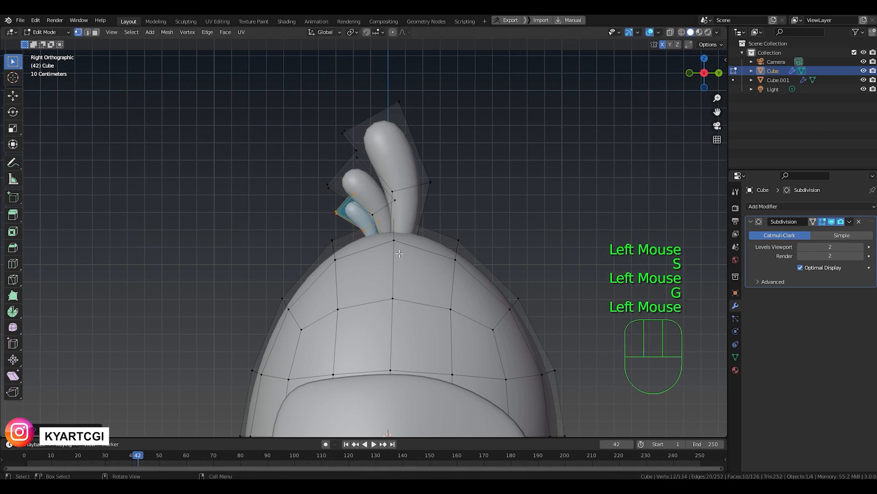
- Tilt the smallest stem outward toward -Y by about 13 degrees and nudge it slightly toward -Y
key(r)
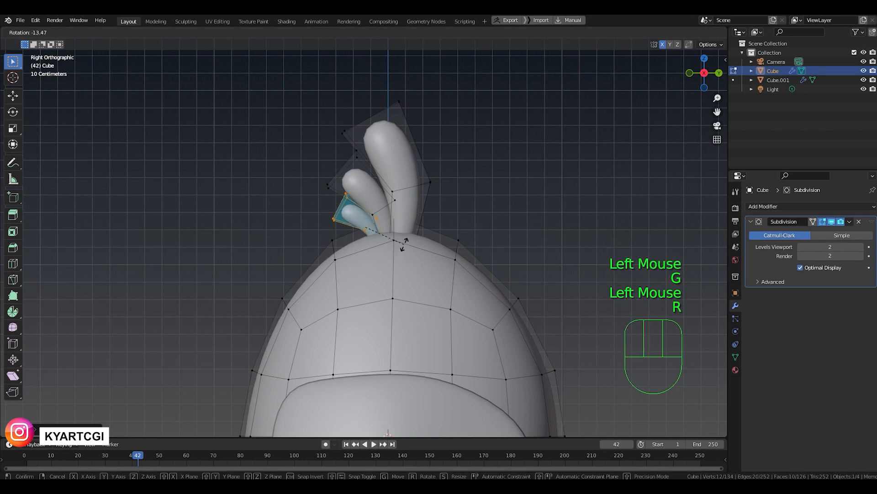
click(403, 244)
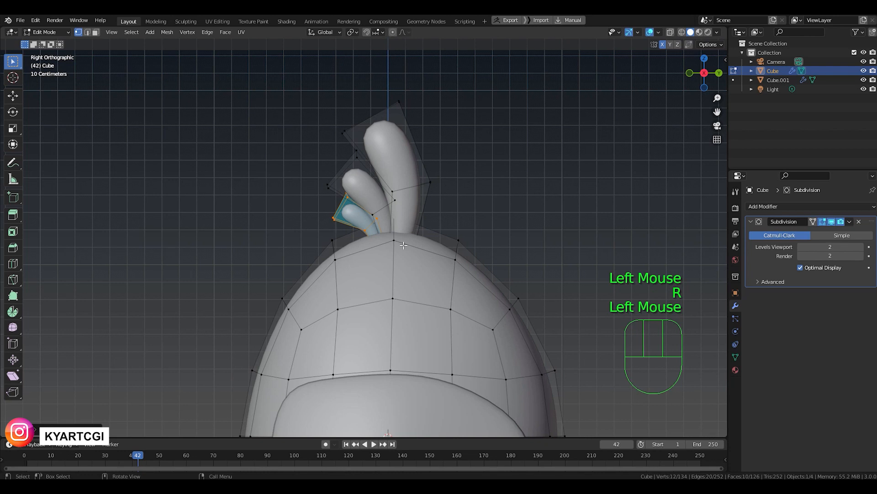
key(g)
click(422, 209)
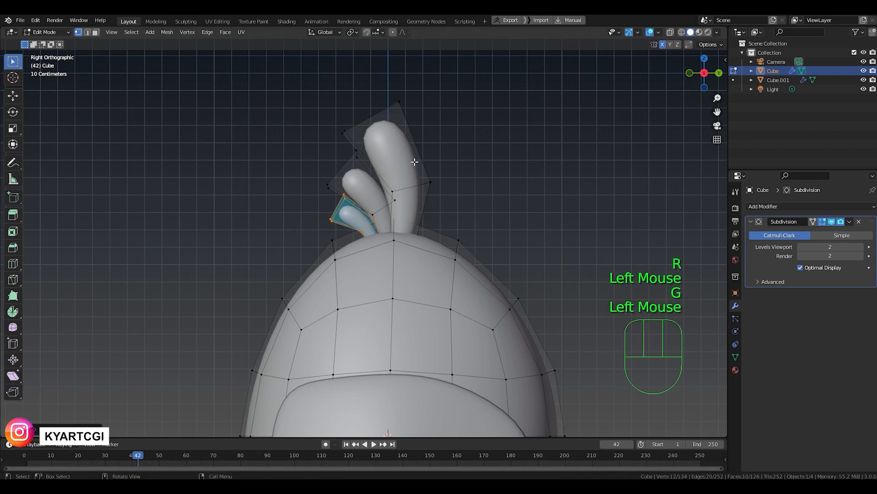
- Select the whole linked tallest stem, tilt it slightly toward -X in the front view and shift it slightly toward -X
click(474, 156)
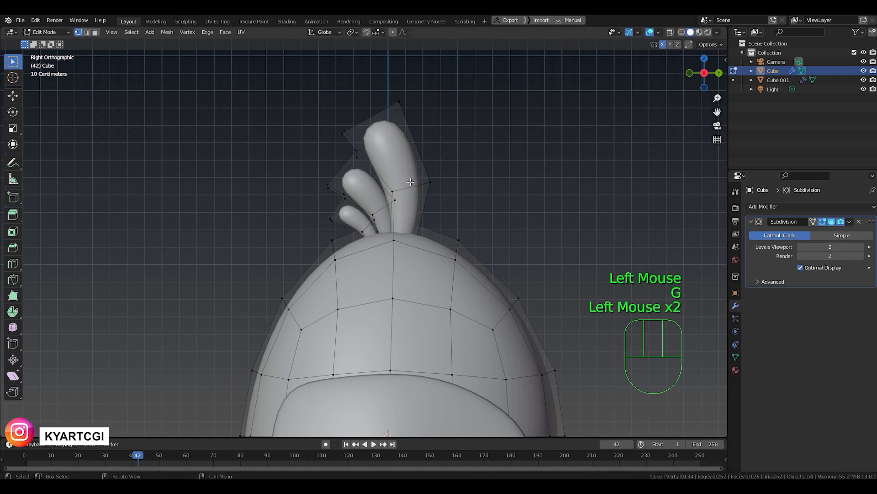
key(l)
key(KP_1)
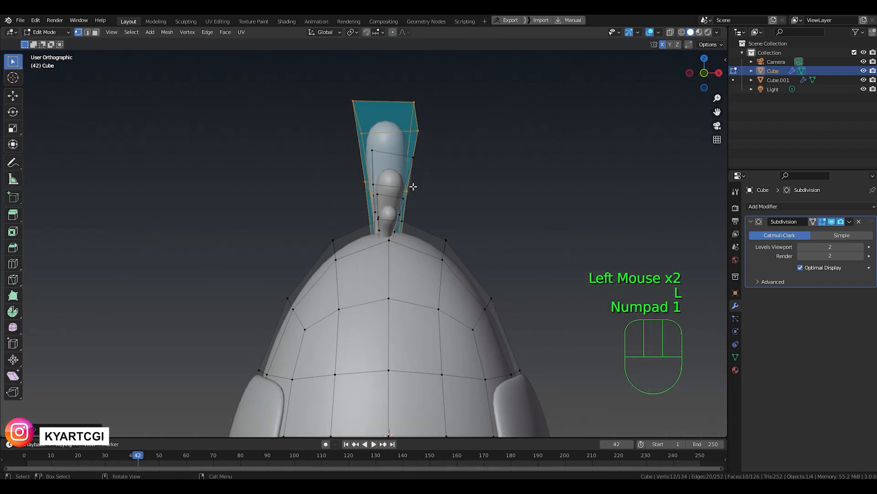
key(r)
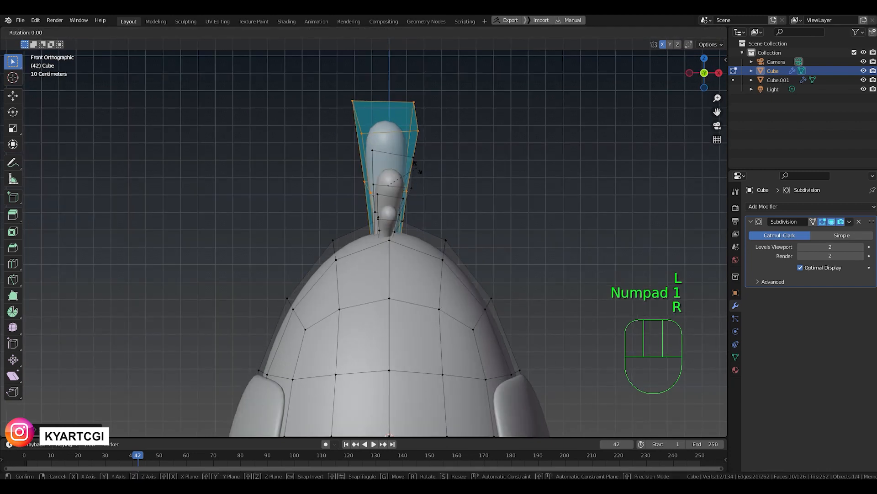
click(417, 164)
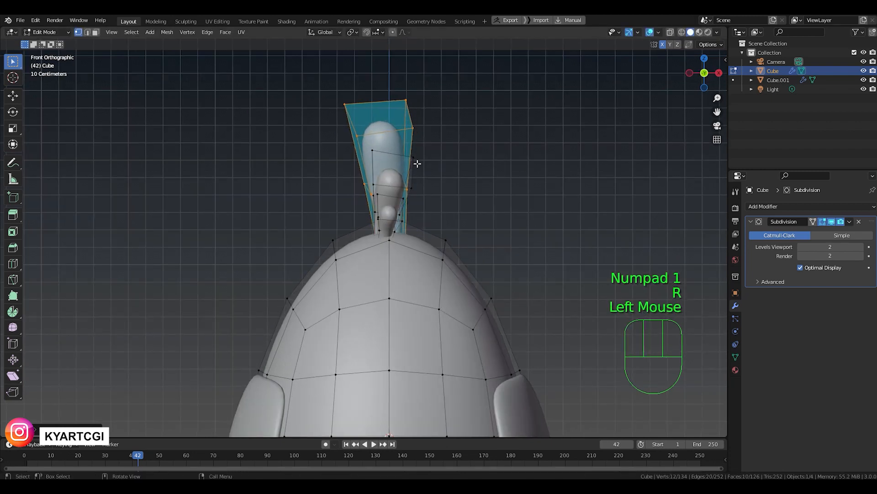
key(g)
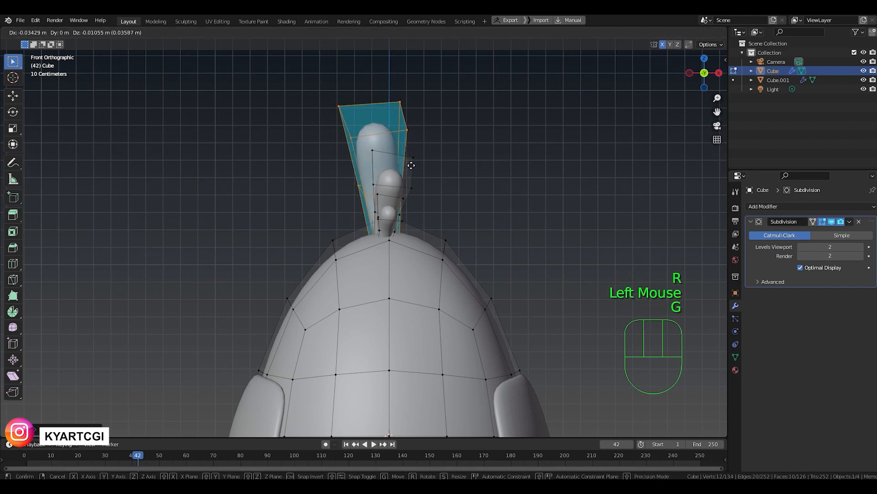
click(411, 165)
- Leave Edit Mode and examine the three tufts on the body from several angles
key(Tab)
scroll(460, 271, down, 3)
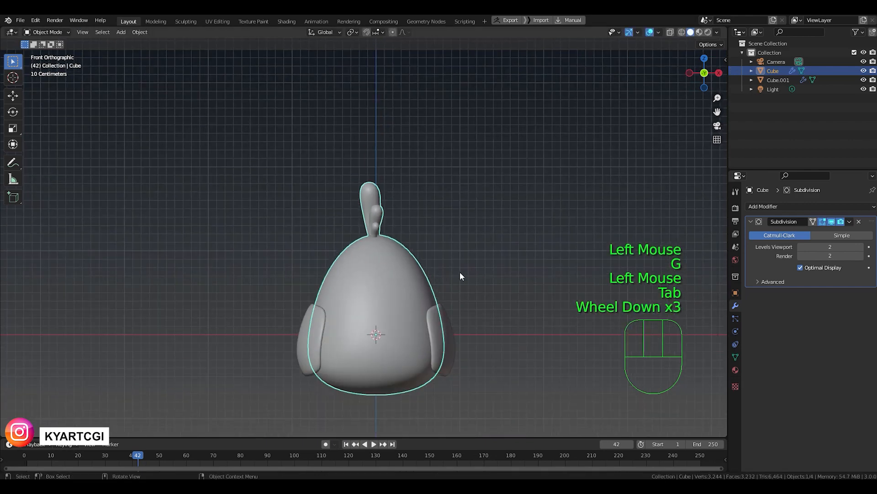
middle_drag(459, 271, 410, 239)
scroll(409, 238, up, 2)
scroll(410, 238, down, 1)
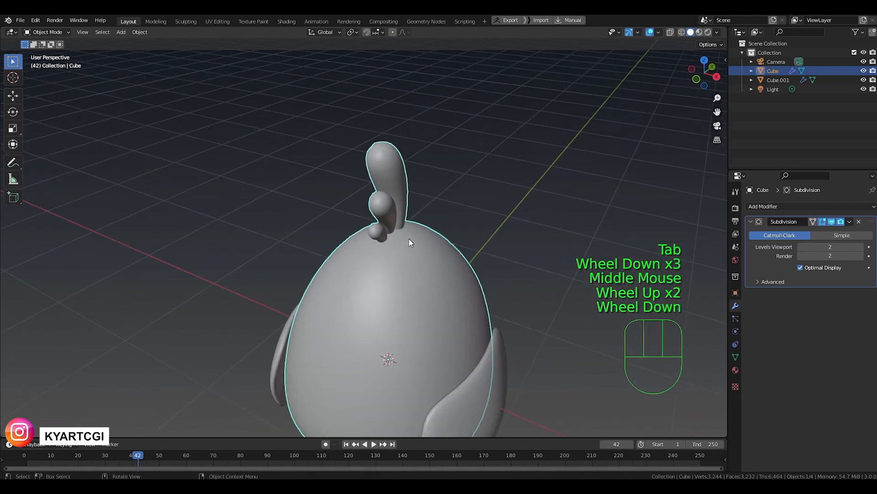
scroll(410, 239, down, 2)
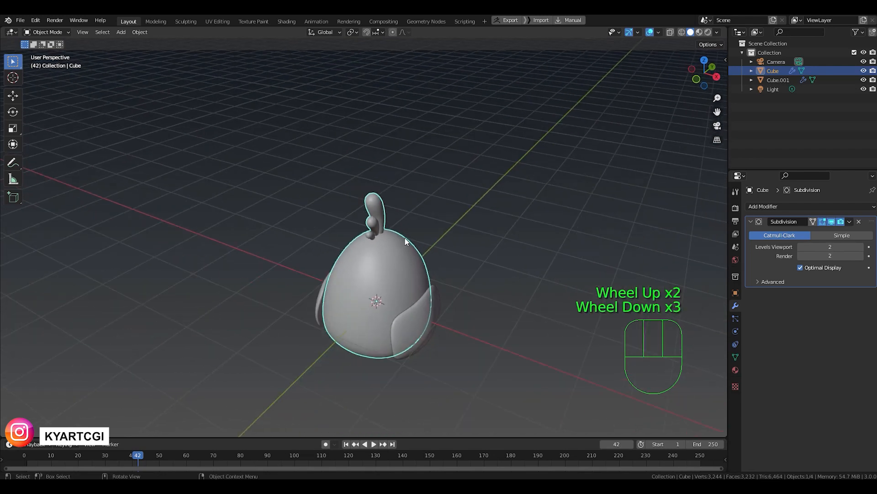
middle_drag(404, 259, 414, 164)
scroll(401, 211, up, 3)
- In Edit Mode, duplicate the selected tallest stem and place the copy beside the body on its +Y side
key(Tab)
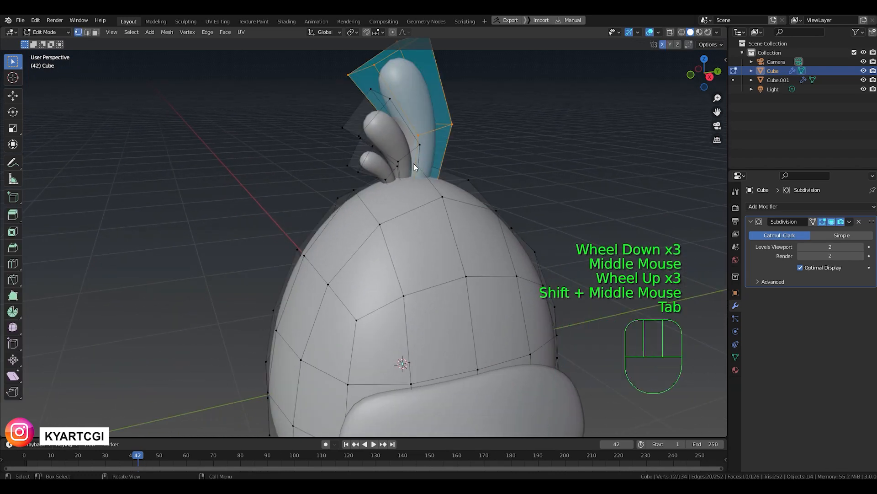
scroll(436, 236, down, 2)
key(KP_3)
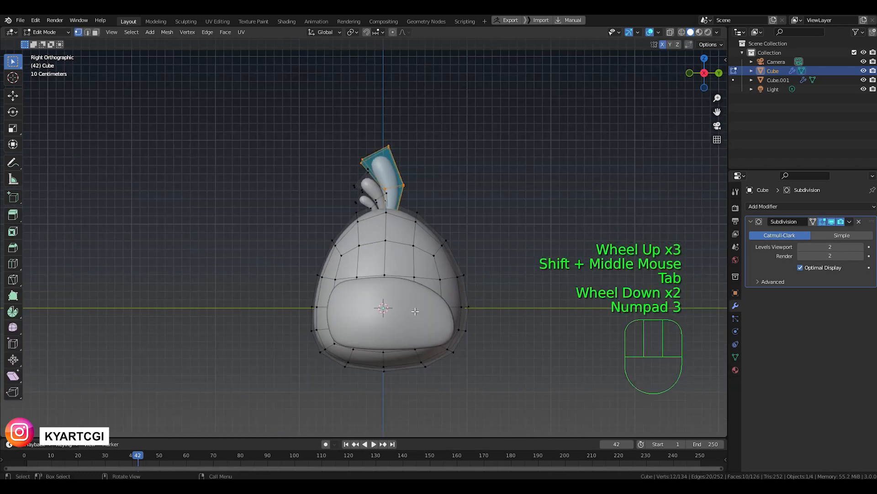
shift+middle_drag(416, 310, 404, 247)
scroll(405, 248, up, 2)
shift+middle_drag(413, 58, 381, 183)
key(shift+d)
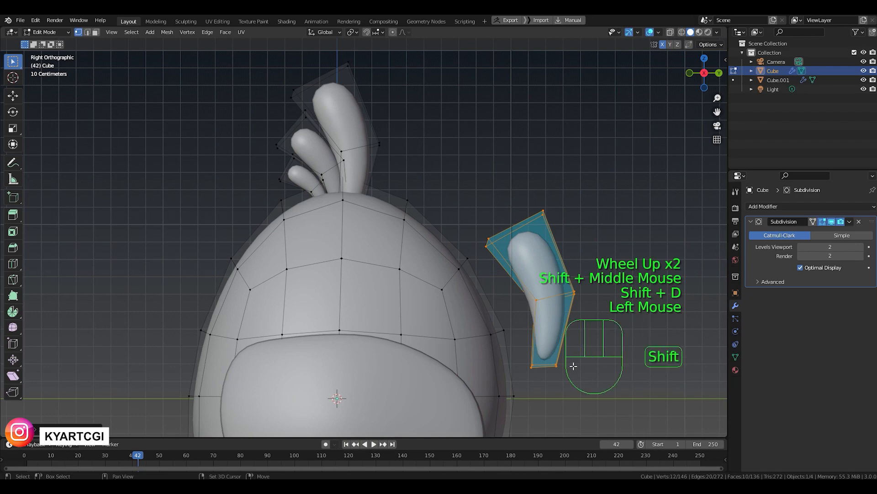
shift+middle_drag(557, 309, 445, 237)
- Rotate the copied stem so its narrow end points into the body's +Y side, and lower it about 0.43 m
key(r)
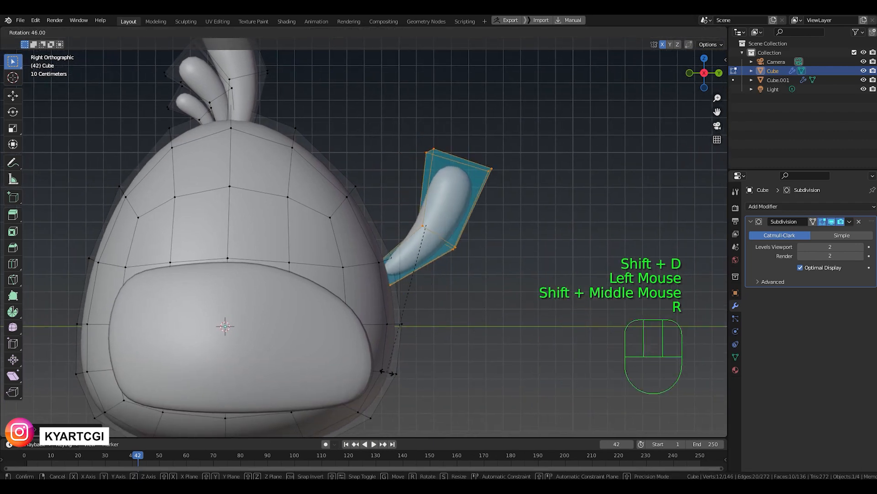
click(439, 274)
key(g)
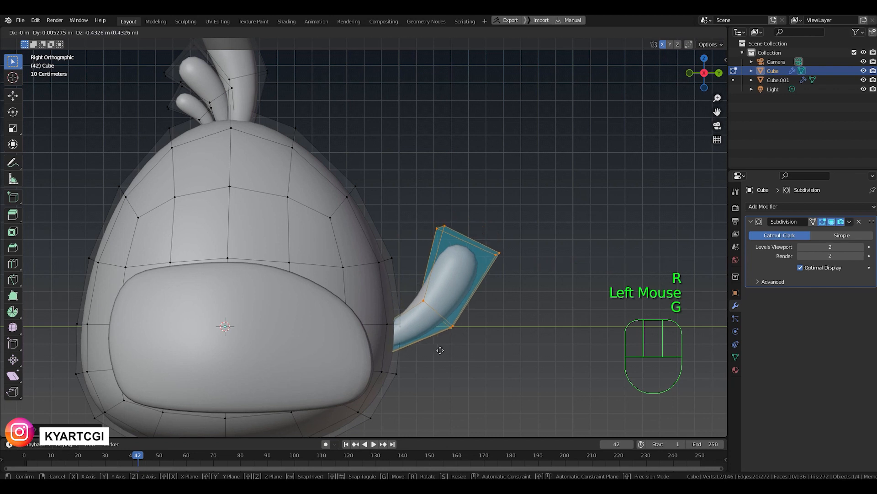
click(440, 351)
- With X-ray on, move the copied stem's wide-end vertices about 0.27 m toward +Y and 0.19 m down, then rotate them about 52 degrees
shift+middle_drag(478, 321, 484, 294)
scroll(485, 294, down, 2)
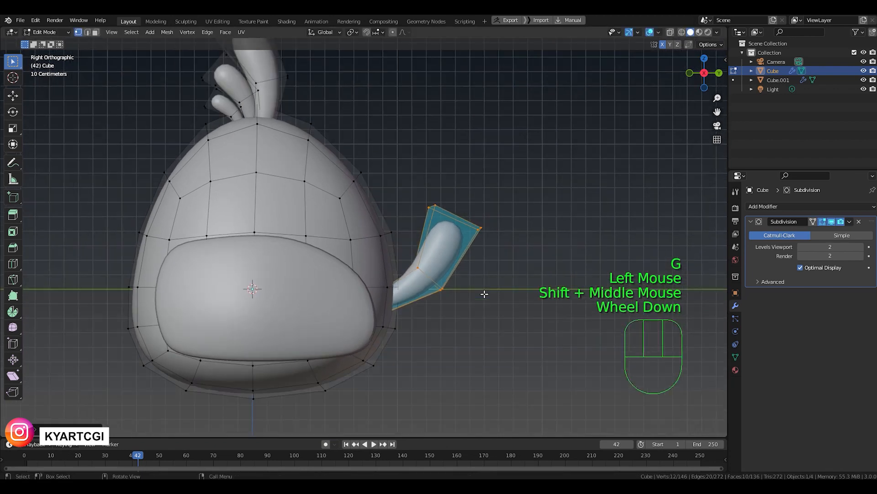
key(q)
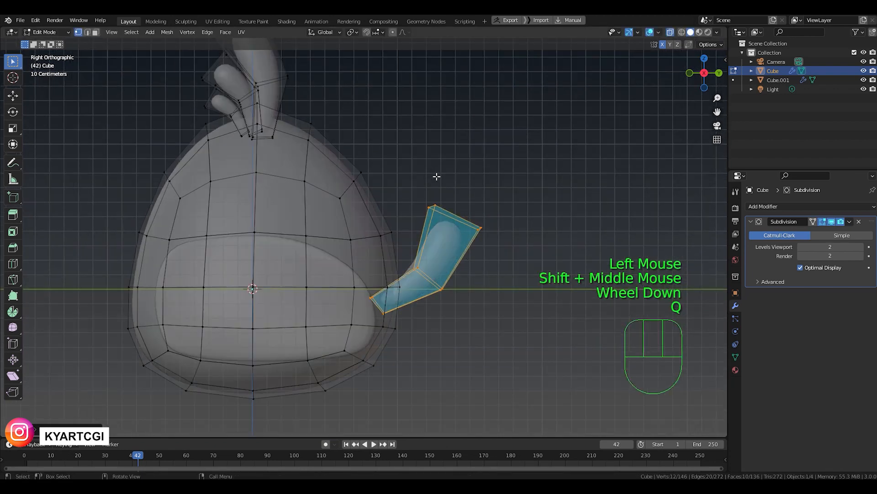
drag(410, 161, 507, 247)
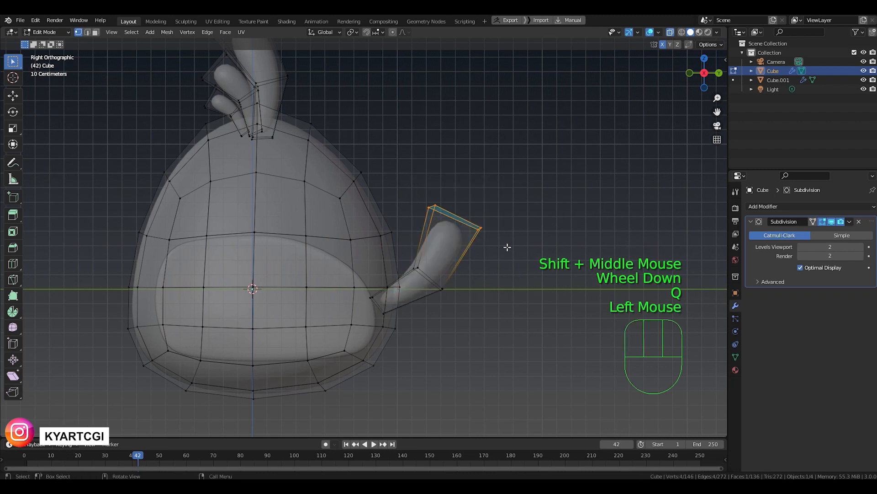
key(g)
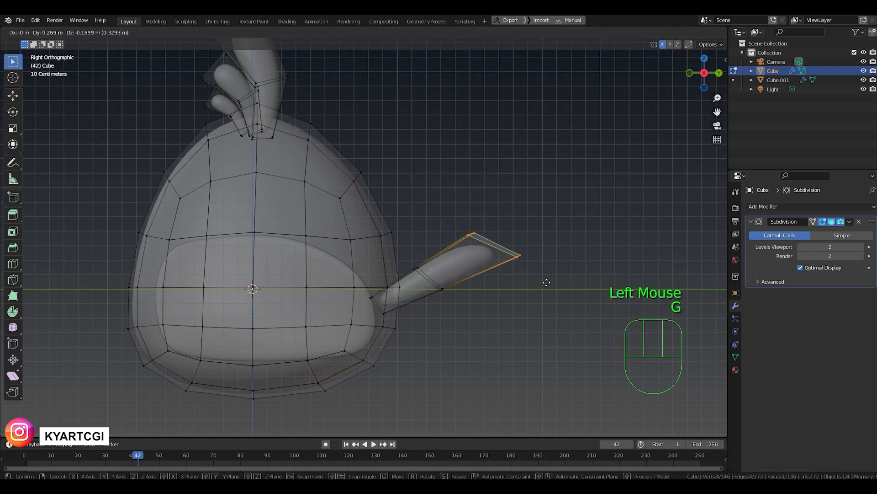
click(547, 282)
key(r)
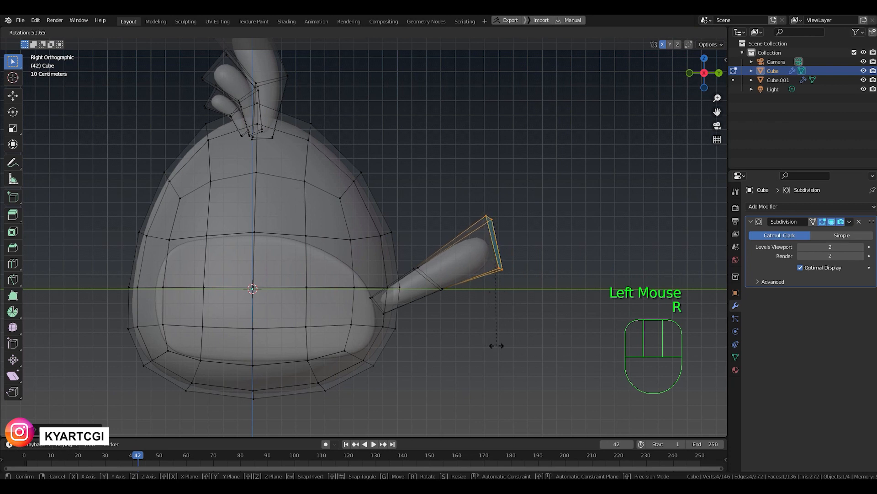
click(497, 346)
- Select the copied stem's middle vertices, shift them slightly toward +Y and up, and rotate them about 32 degrees
drag(407, 250, 455, 313)
key(g)
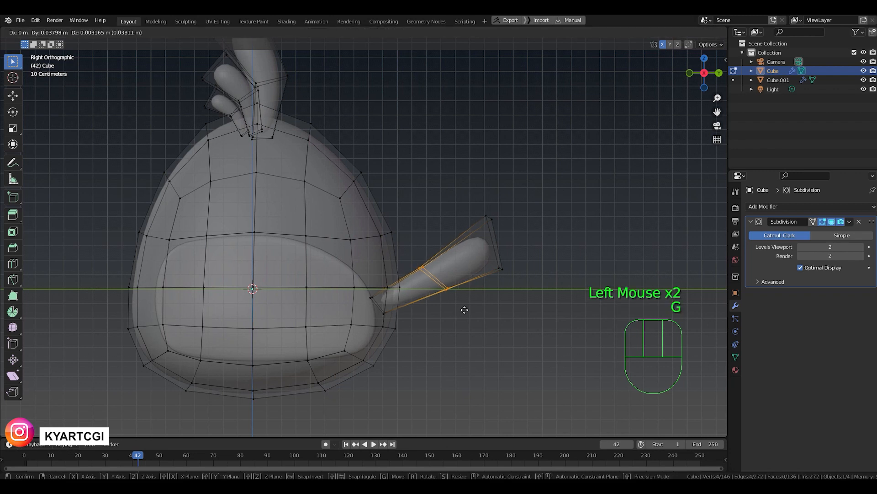
click(463, 304)
key(r)
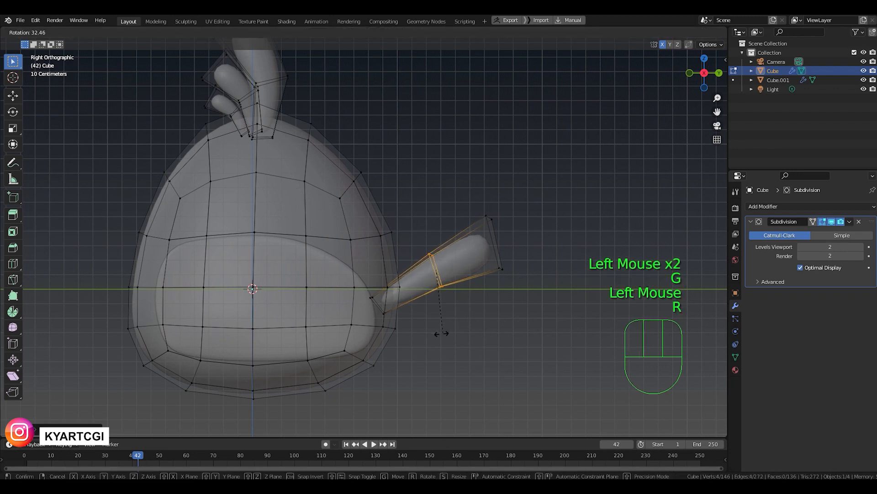
click(440, 334)
- Select the copied stem's wide-end vertices, scale them up slightly and move them farther toward +Y and slightly up
drag(481, 184, 546, 311)
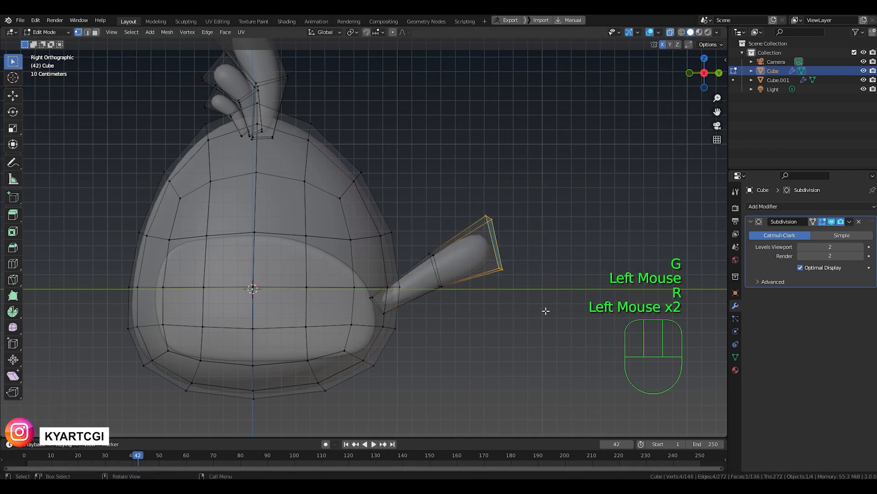
key(s)
click(564, 319)
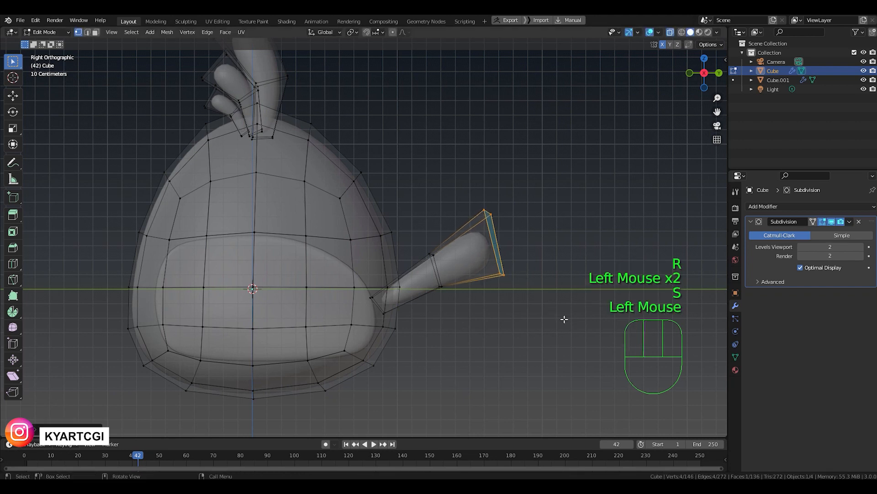
key(g)
click(582, 302)
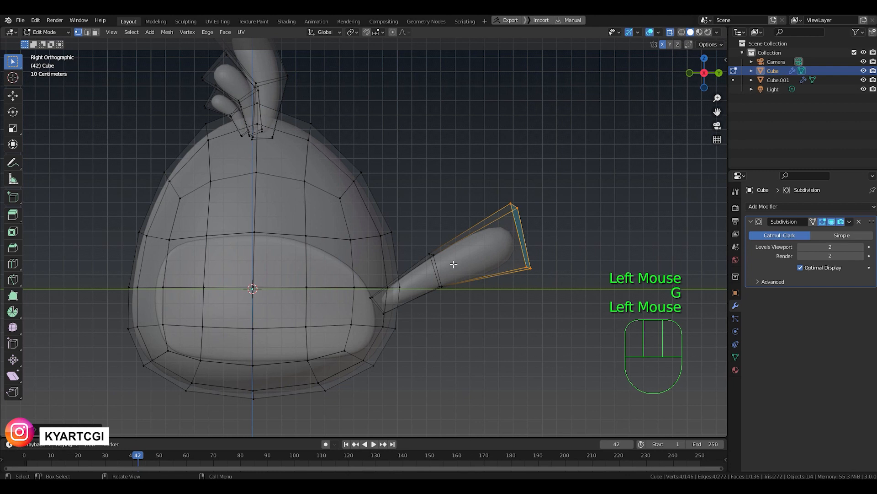
- Duplicate the tail feather, place the copy about 0.28 m lower and rotate it slightly downward
key(l)
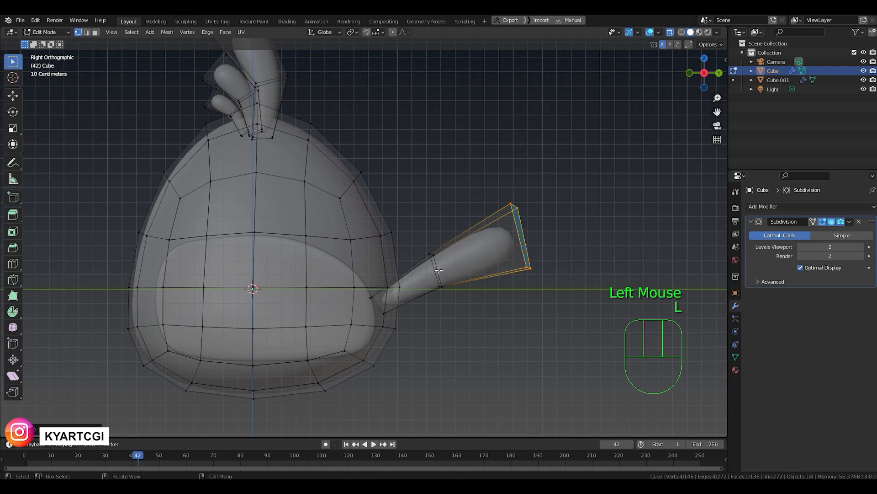
key(l)
key(shift+d)
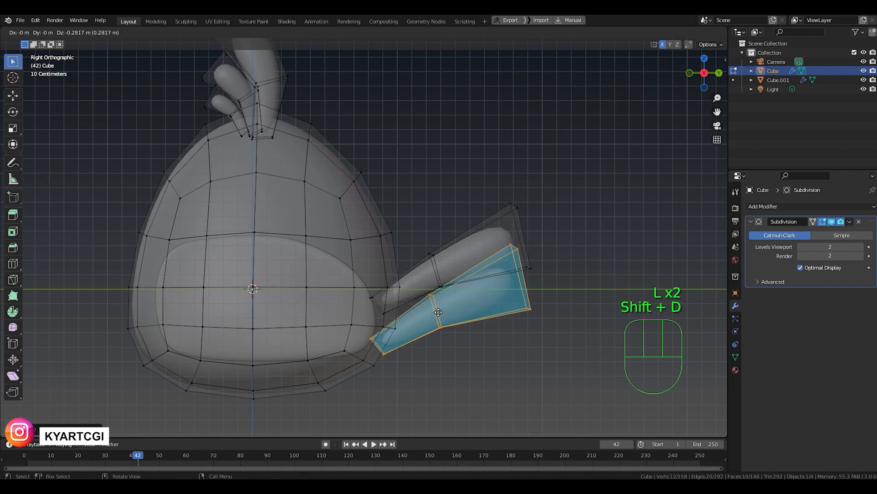
click(438, 312)
key(r)
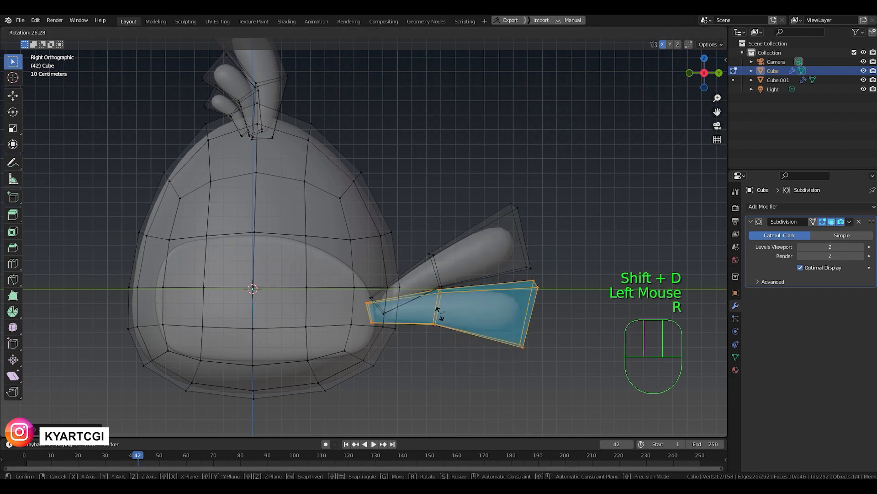
click(446, 318)
- Scale the lower tail feather down and move it against the body, just below the upper feather
key(s)
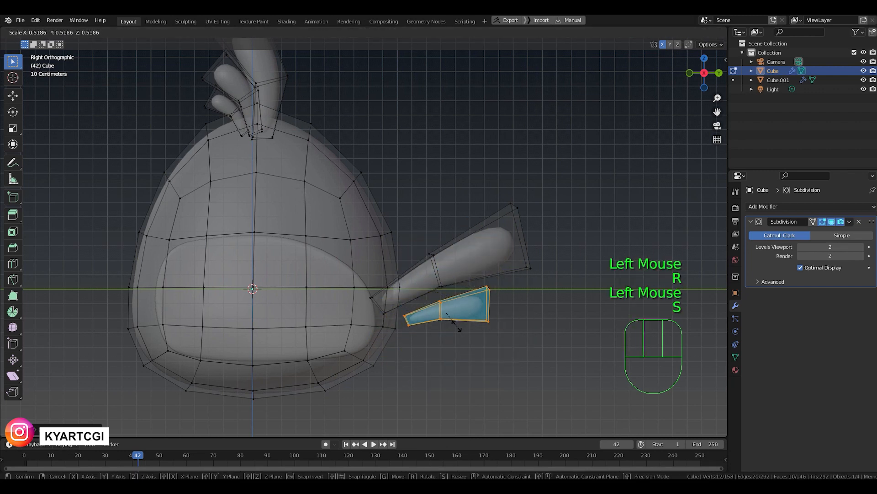
click(462, 329)
key(g)
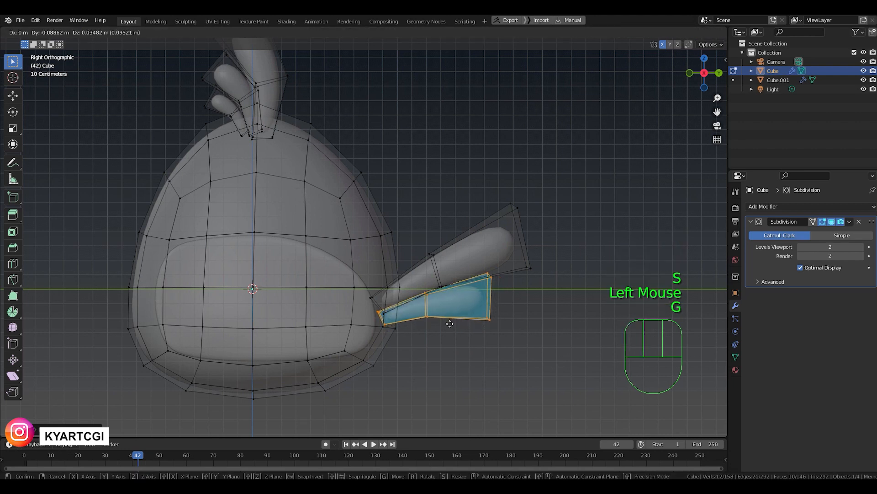
click(450, 324)
scroll(450, 323, up, 2)
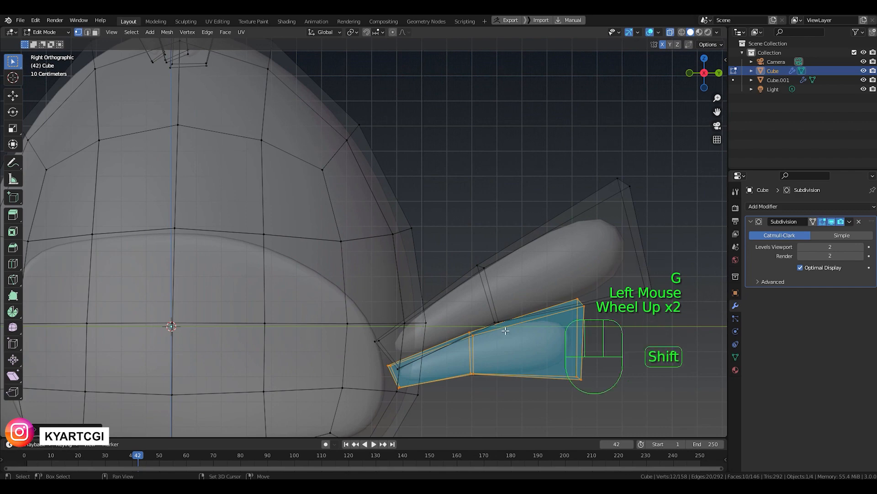
shift+middle_drag(508, 329, 465, 237)
key(g)
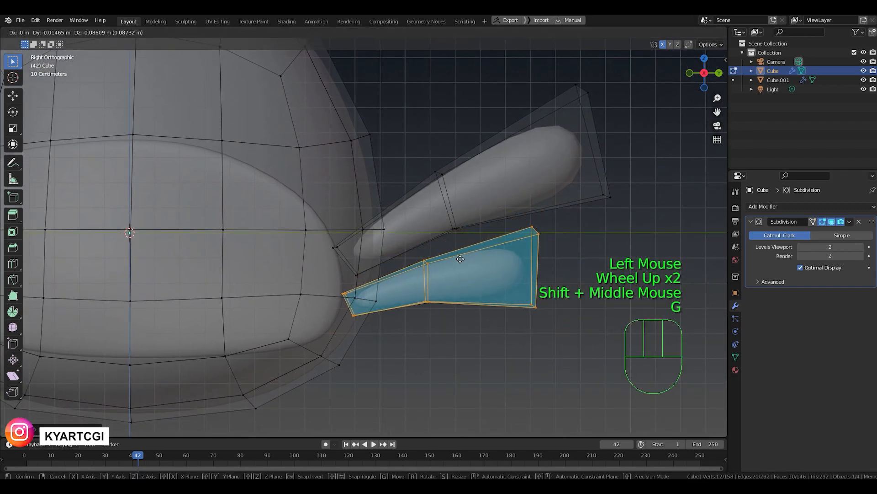
click(461, 259)
- Select the lower feather's wide-end vertices and rotate them about -16 degrees
drag(504, 331, 571, 223)
key(r)
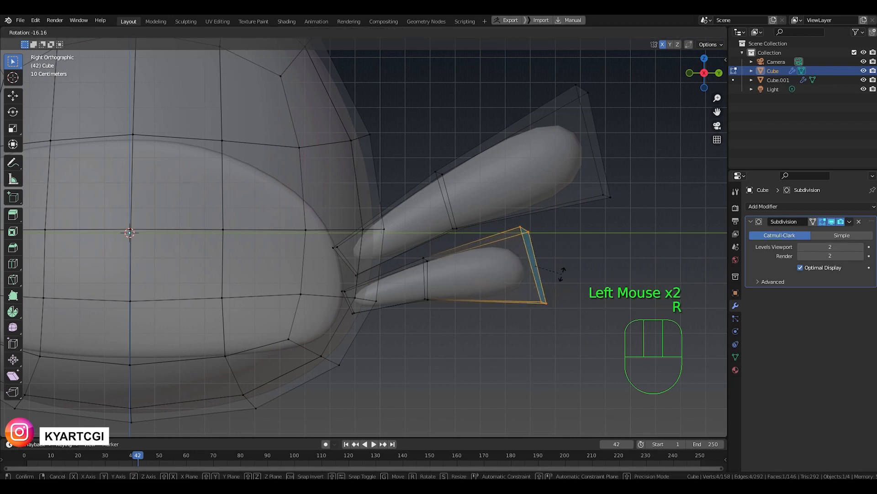
click(562, 274)
- Select the whole lower feather, raise it closer to the upper one and rotate it slightly
key(l)
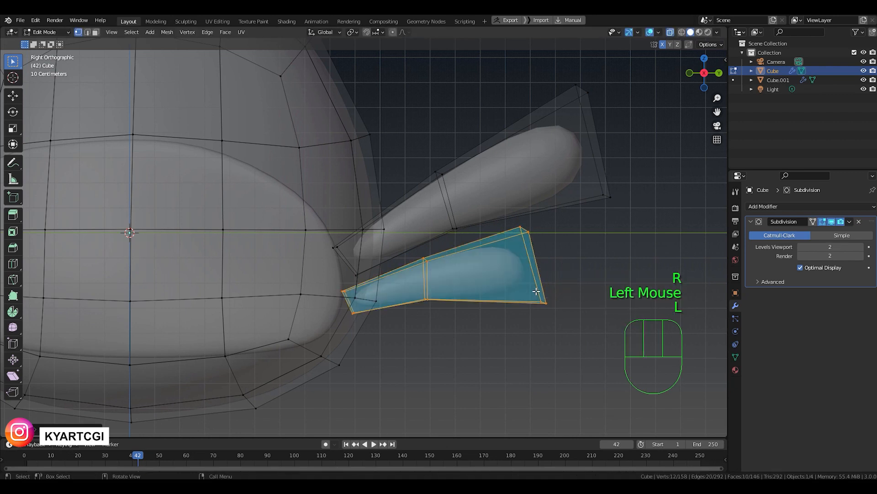
key(g)
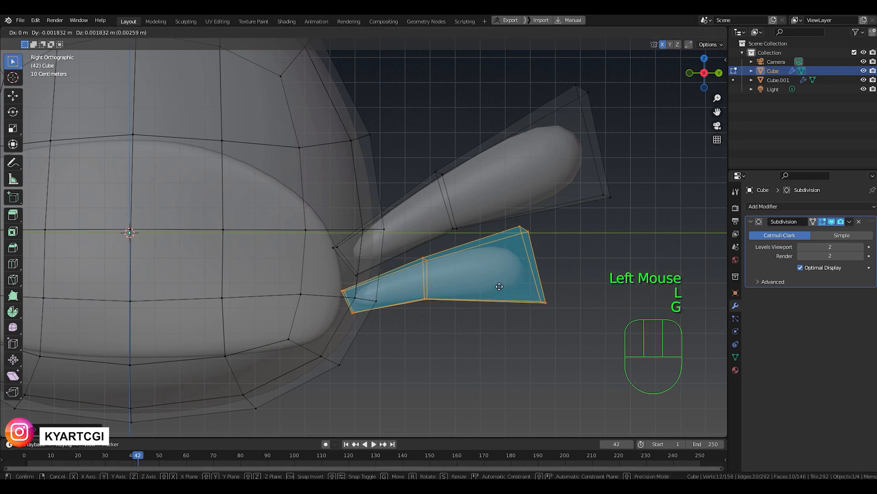
click(500, 273)
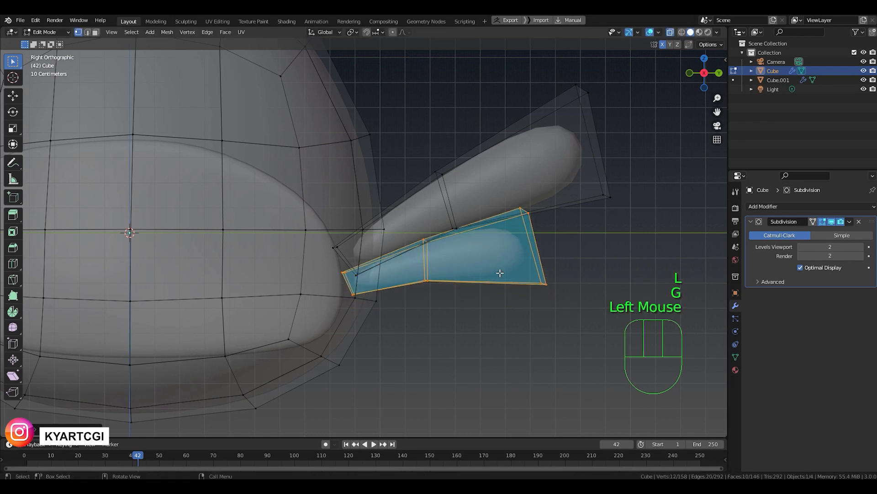
key(r)
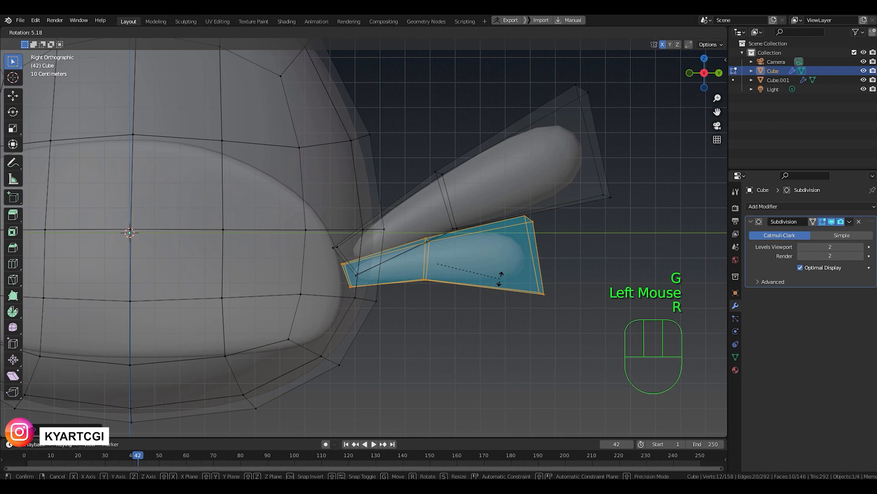
click(503, 274)
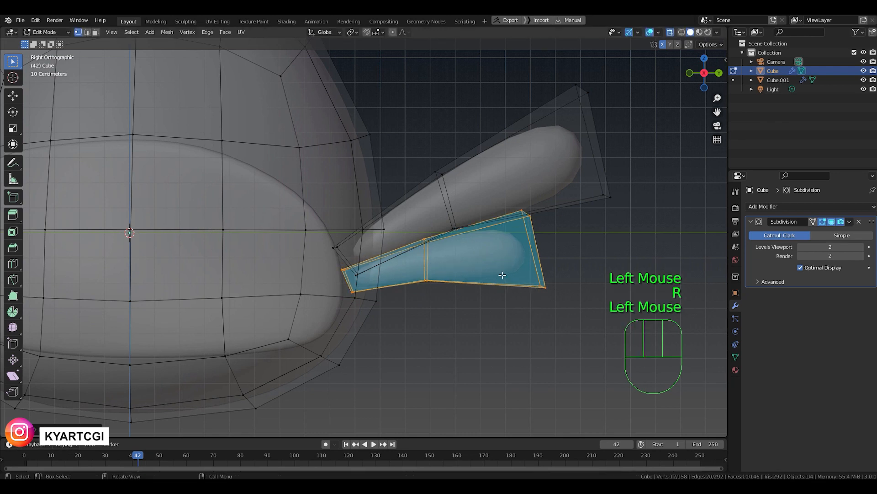
- Enlarge the lower feather slightly, and return to Object Mode with X-ray off
key(s)
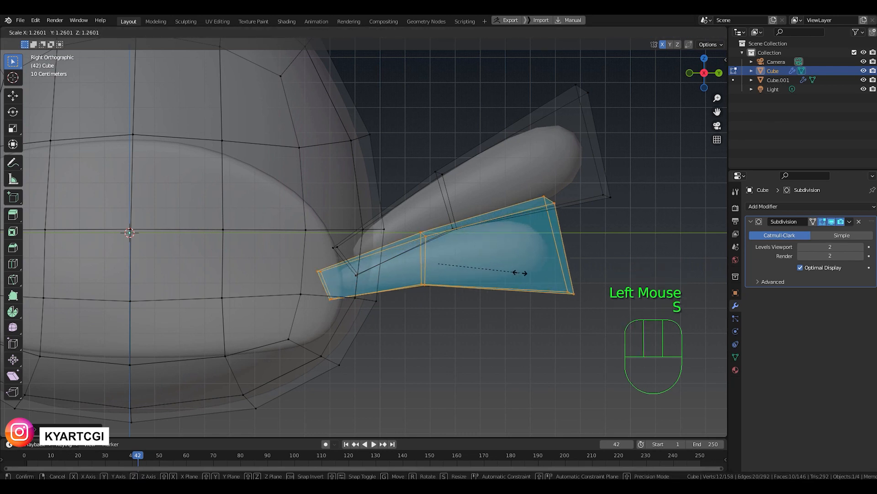
click(517, 272)
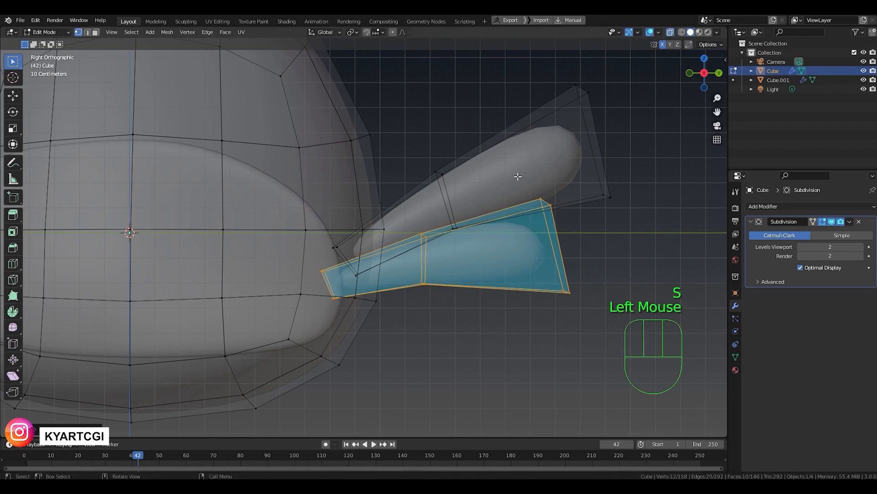
scroll(481, 220, down, 2)
key(Tab)
scroll(478, 226, down, 2)
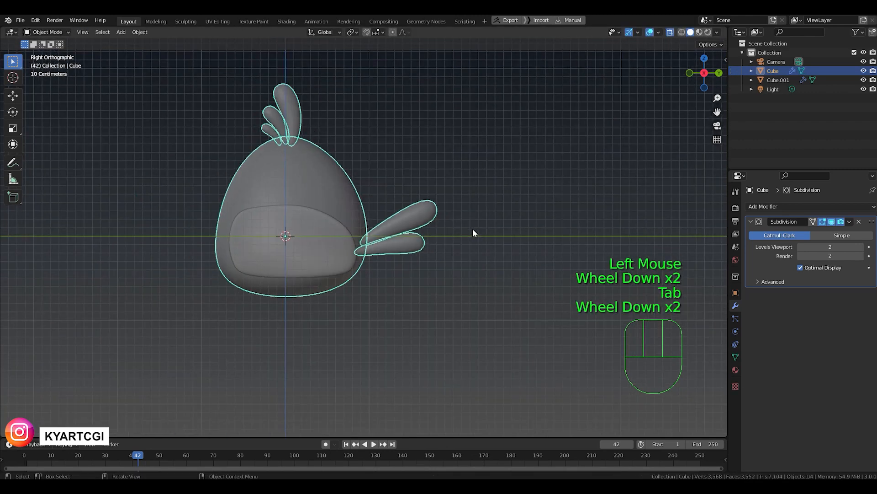
key(q)
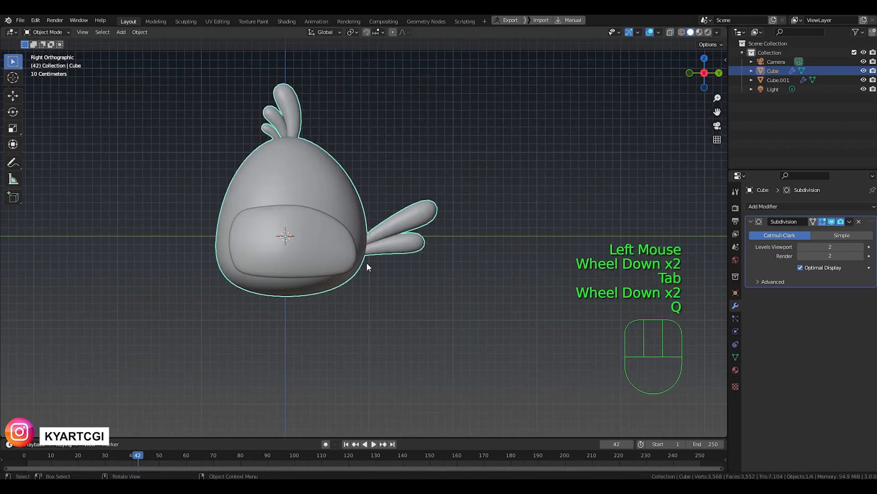
- In front view, add a cube at the body's centre and scale it down to a very small block
mouse_move(369, 264)
middle_down()
mouse_move(402, 302)
mouse_move(281, 207)
mouse_move(276, 278)
mouse_move(404, 232)
mouse_move(437, 198)
mouse_move(350, 224)
mouse_move(455, 236)
middle_up()
scroll(402, 305, down, 1)
scroll(352, 235, up, 1)
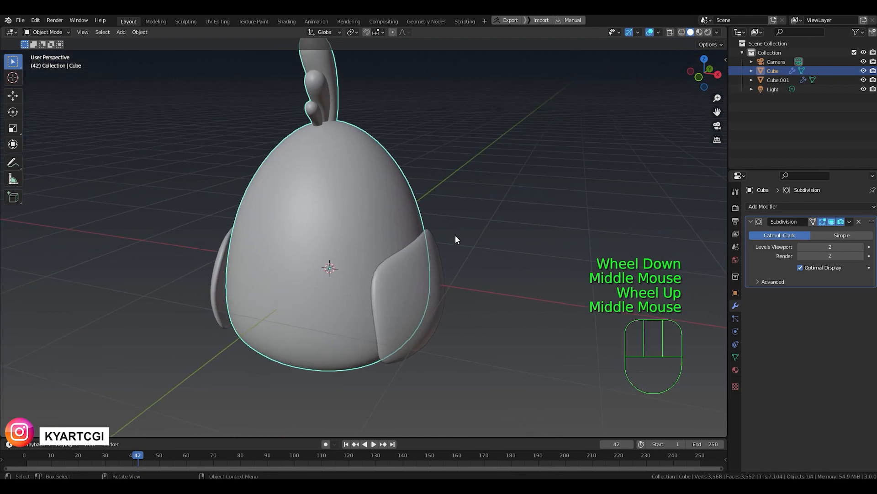
key(KP_1)
shift+middle_drag(368, 305, 386, 310)
scroll(385, 266, up, 2)
scroll(388, 226, up, 1)
scroll(395, 250, down, 1)
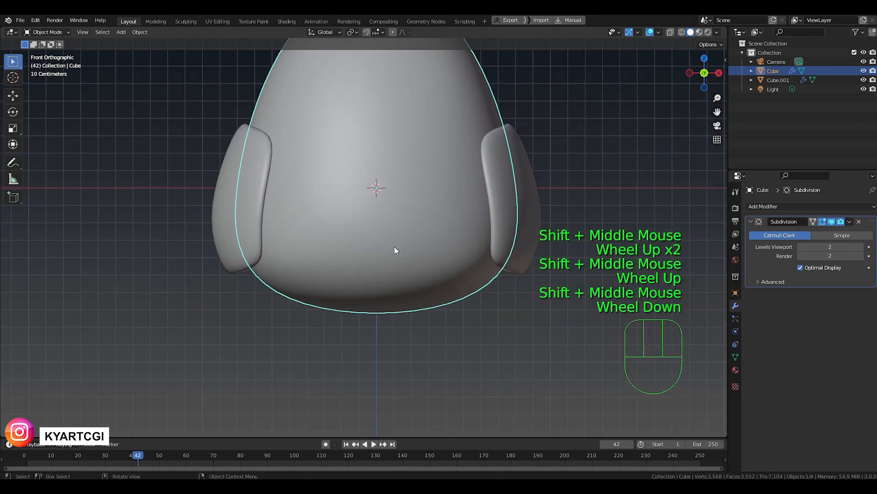
key(shift+a)
mouse_move(395, 247)
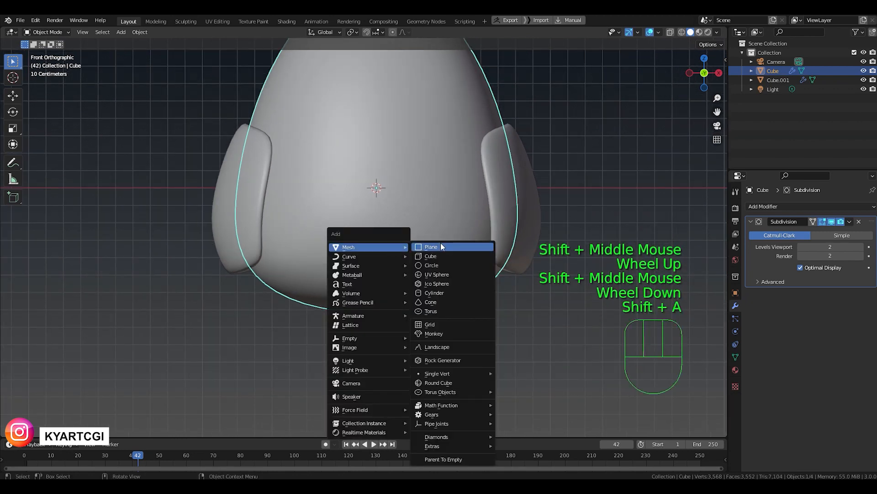
click(441, 255)
key(s)
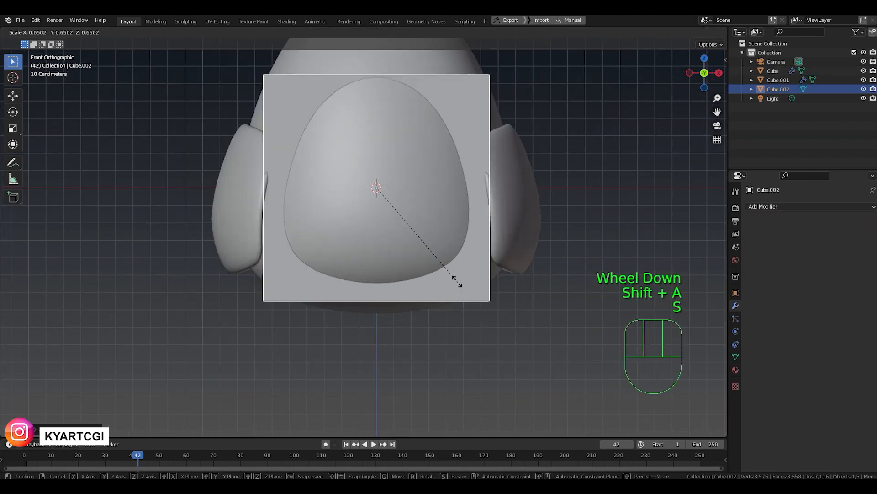
click(371, 193)
- Move the small cube about 0.3 m toward +X and 0.7 m down to the body's underside, and add a level 2 subdivision
key(g)
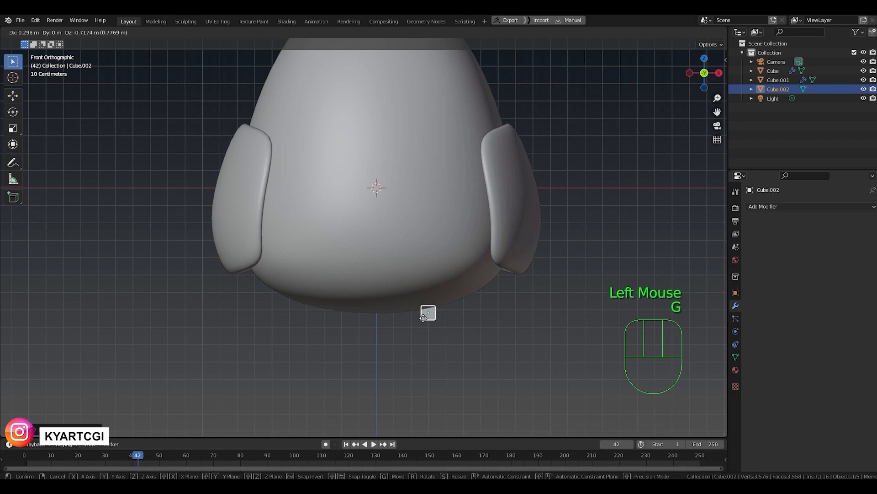
click(421, 317)
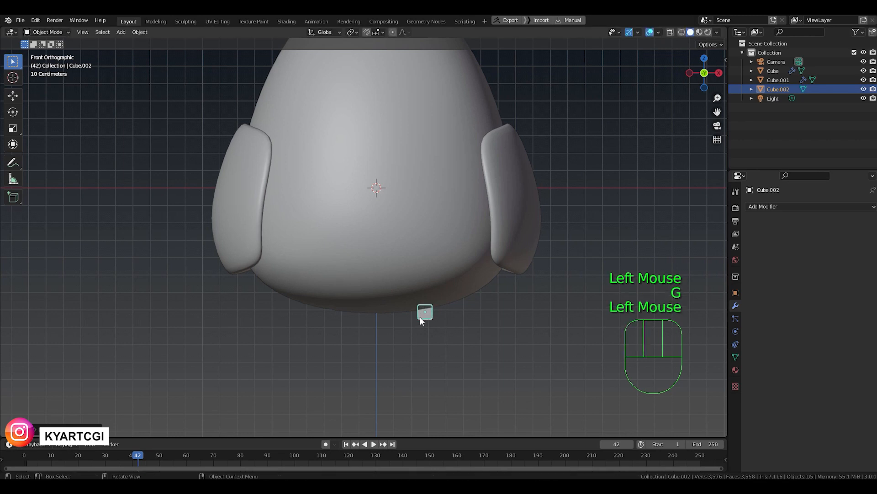
key(ctrl)
key(ctrl+2)
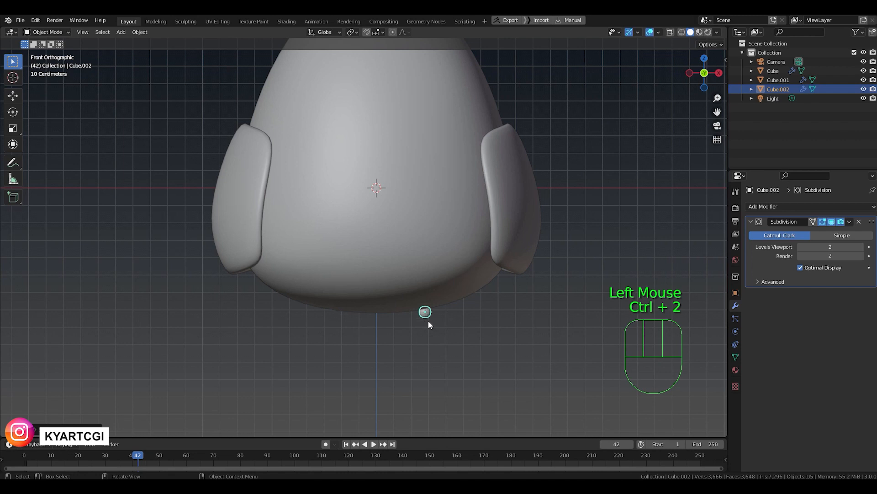
- In Edit Mode with X-ray on, select the small cube's lower vertices and move them down along Z to form a long thin leg
scroll(428, 320, up, 3)
shift+middle_drag(427, 361, 349, 220)
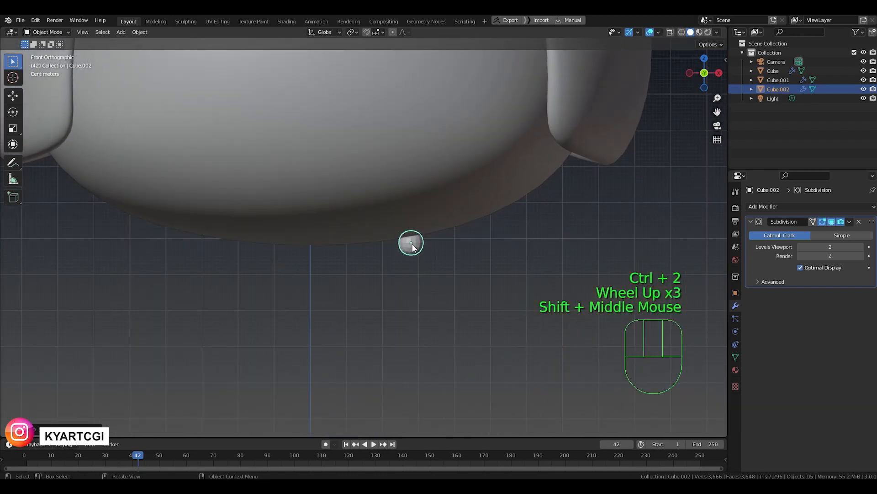
key(Tab)
key(q)
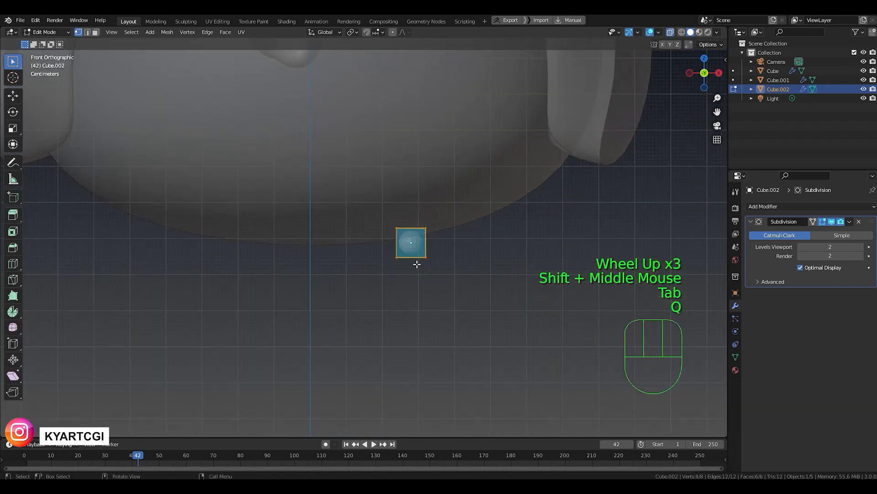
shift+middle_drag(442, 298, 443, 312)
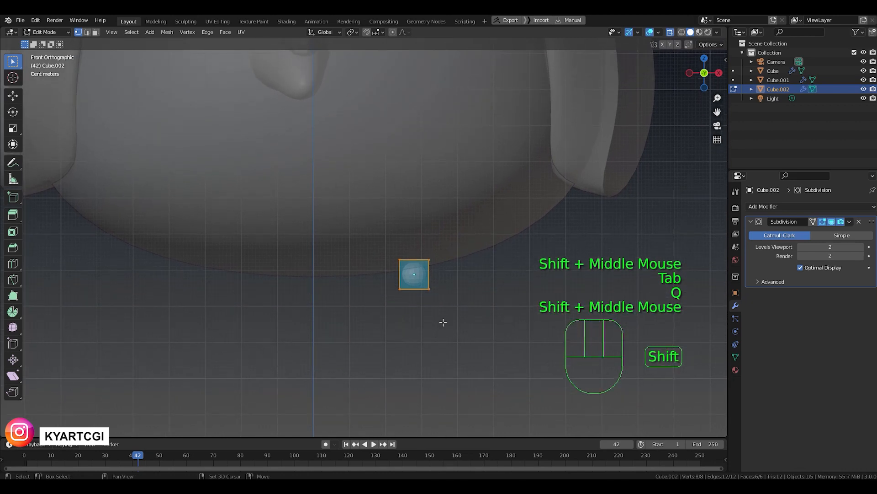
scroll(443, 312, up, 1)
scroll(443, 312, down, 1)
drag(372, 294, 449, 278)
key(g)
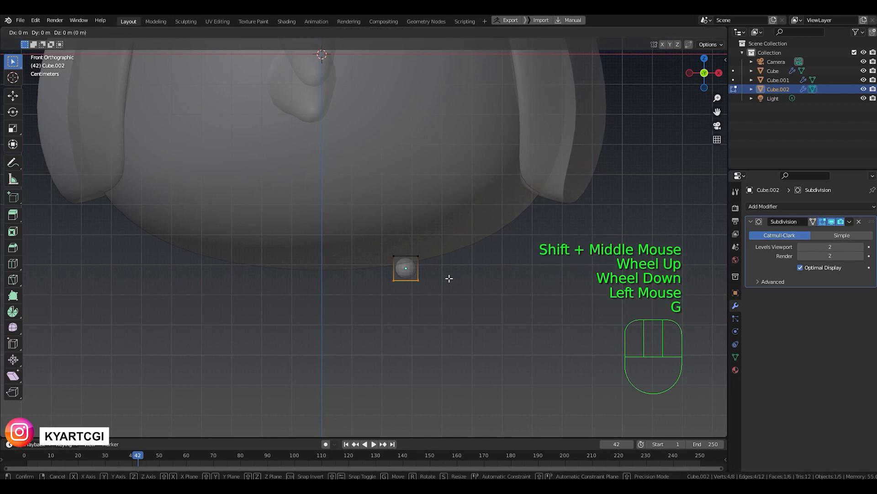
key(z)
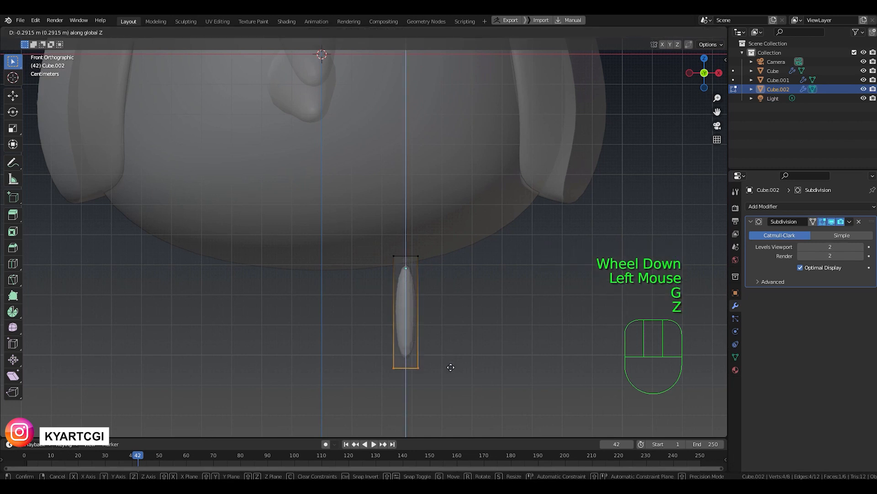
click(452, 394)
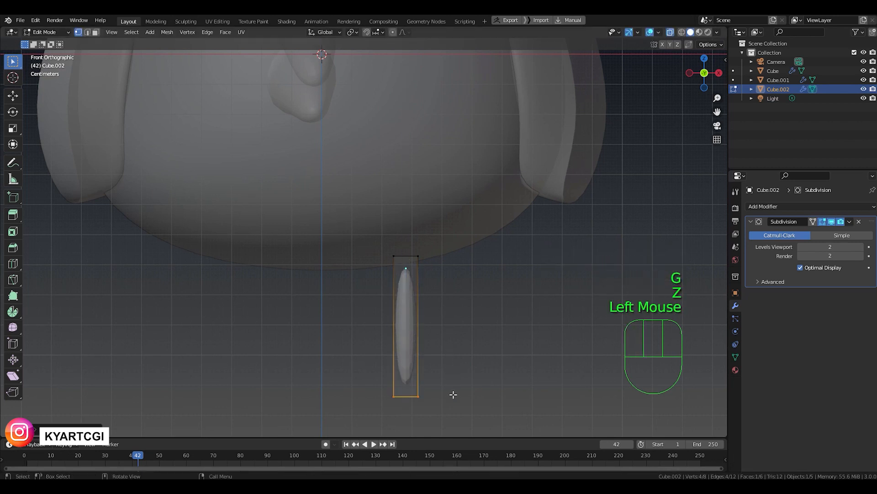
- Select the leg's upper-end vertices, scale them to about half, and raise them about 0.06 m along Z into the body
drag(354, 211, 473, 286)
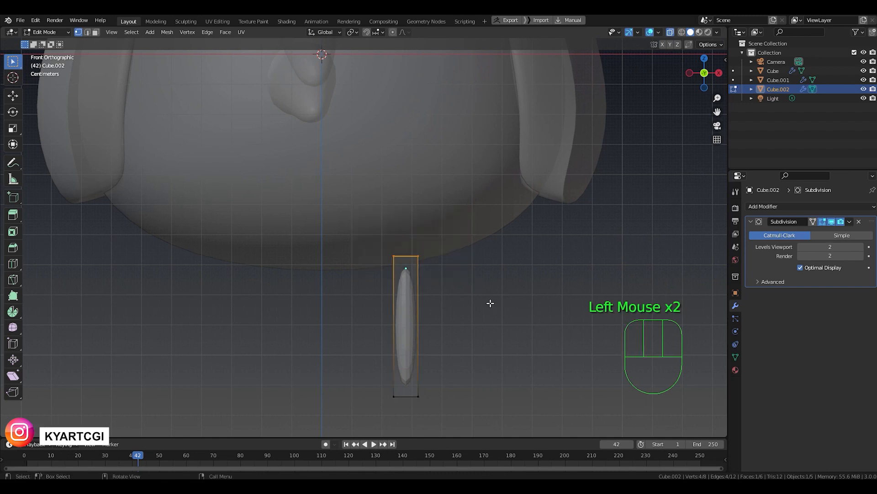
key(s)
click(442, 289)
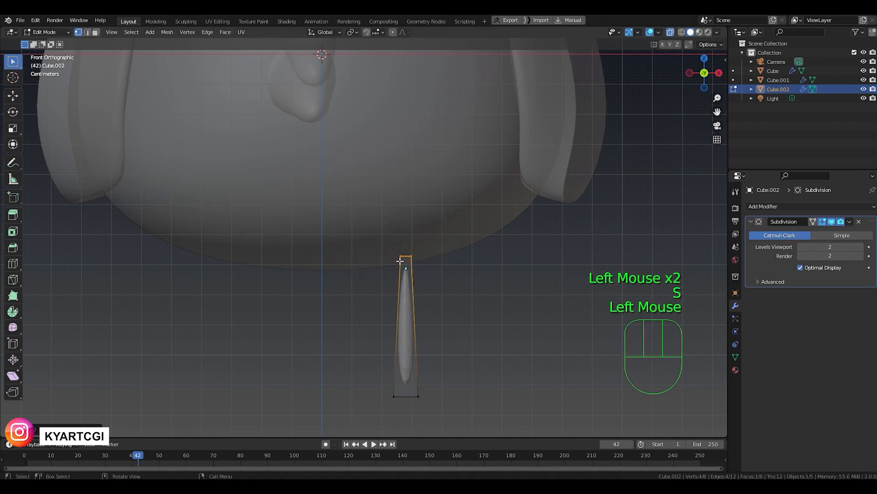
key(g)
key(z)
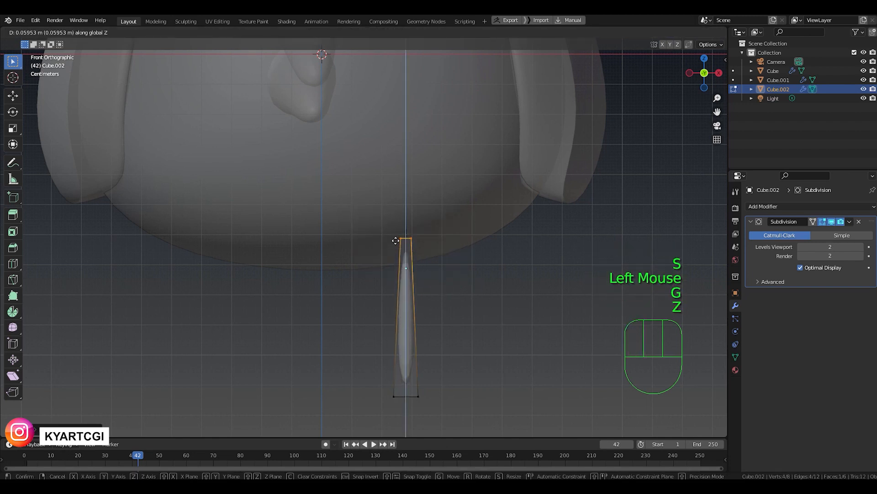
click(395, 240)
- Add an edge loop across the leg and slide it up close to the leg's upper end
key(ctrl+r)
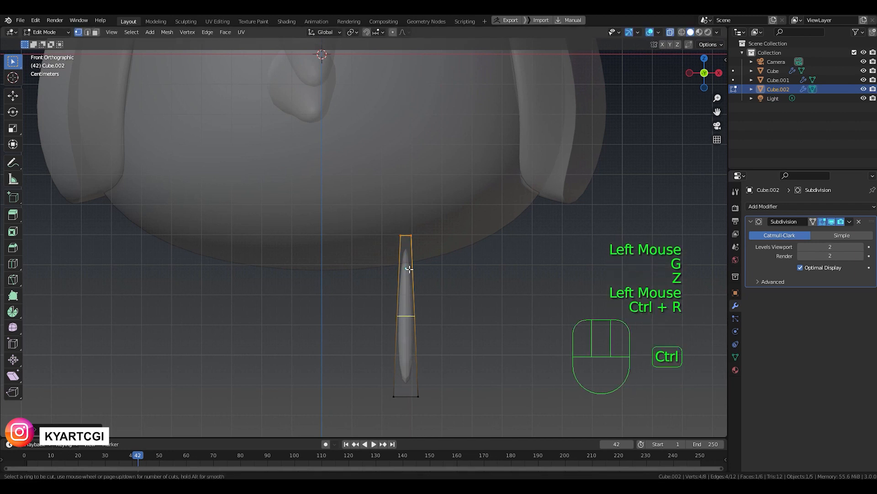
click(409, 269)
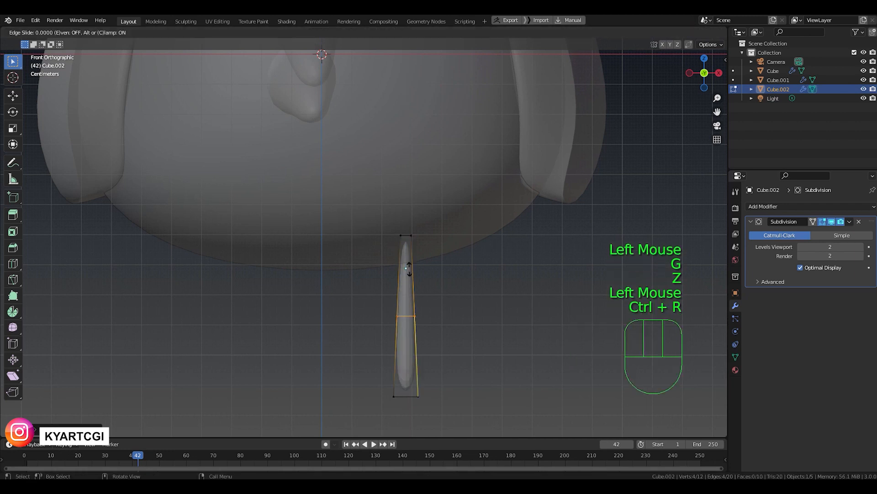
click(405, 202)
- Select the leg's upper-end vertices, rotate them slightly in front view, and move them about 0.03 m toward -X into the body
drag(386, 212, 451, 259)
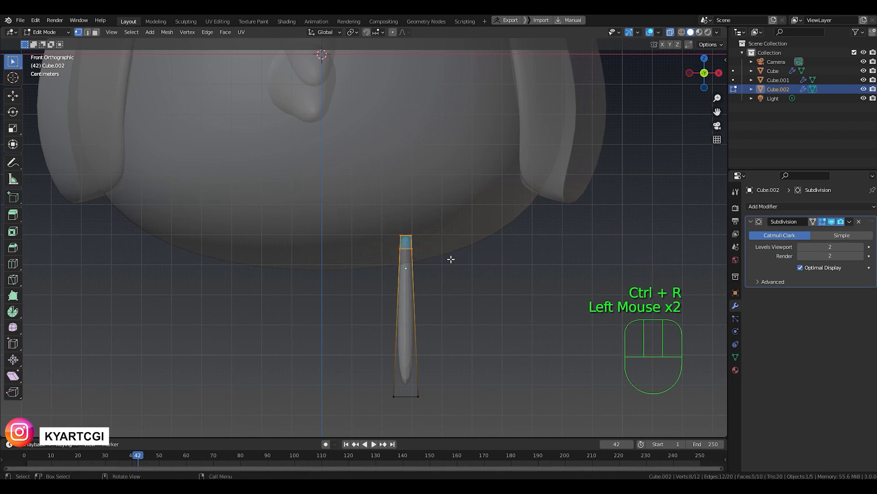
key(r)
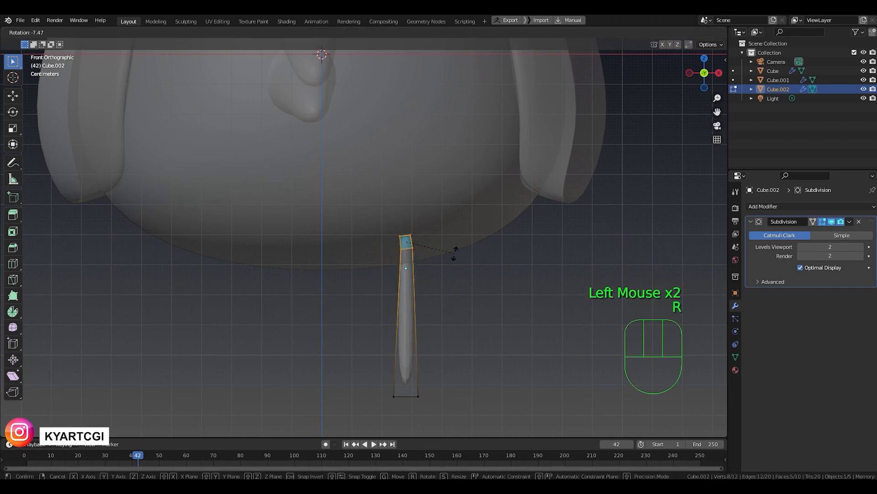
click(453, 250)
key(g)
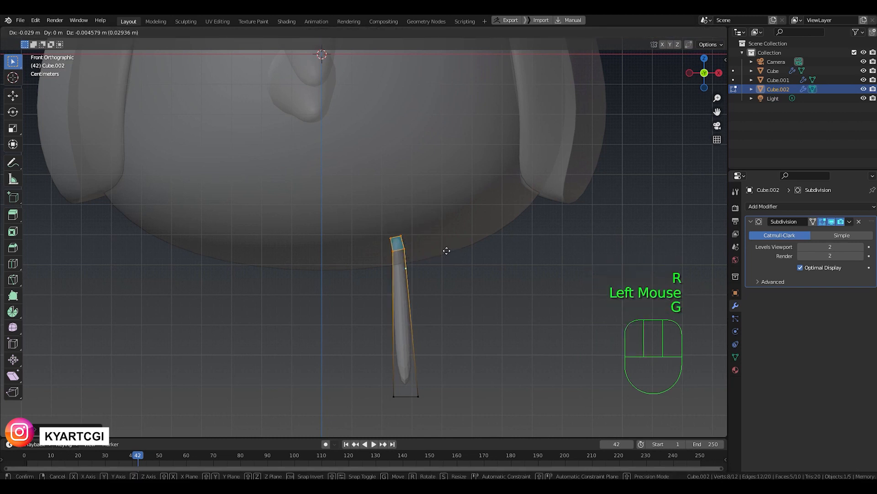
click(444, 251)
- Add two more edge loops across the leg, one around its middle and one slid close to its lower end
key(ctrl)
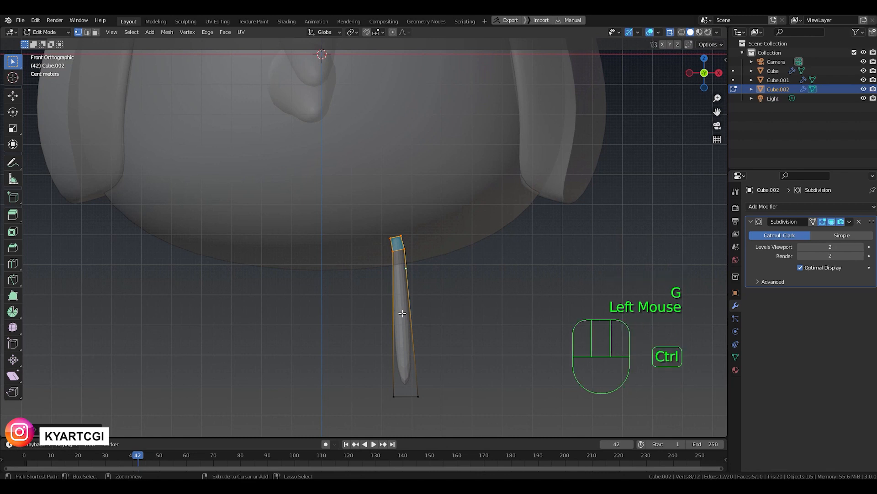
key(ctrl+r)
click(405, 303)
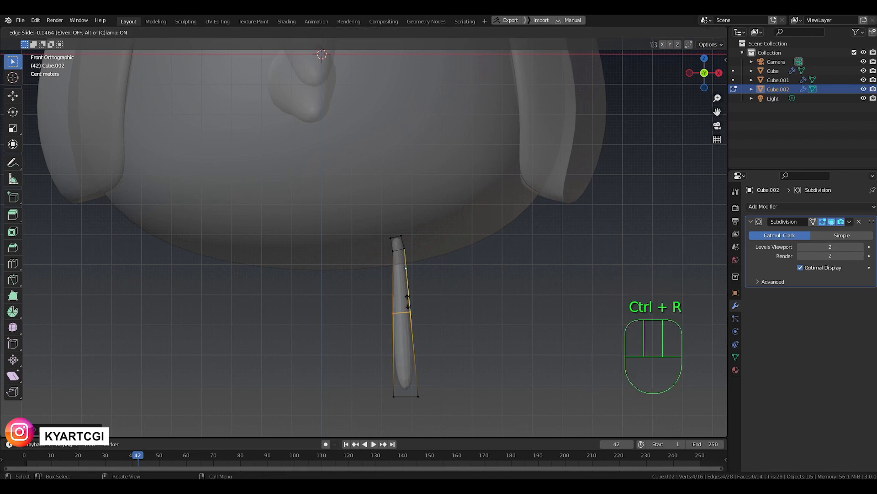
click(407, 304)
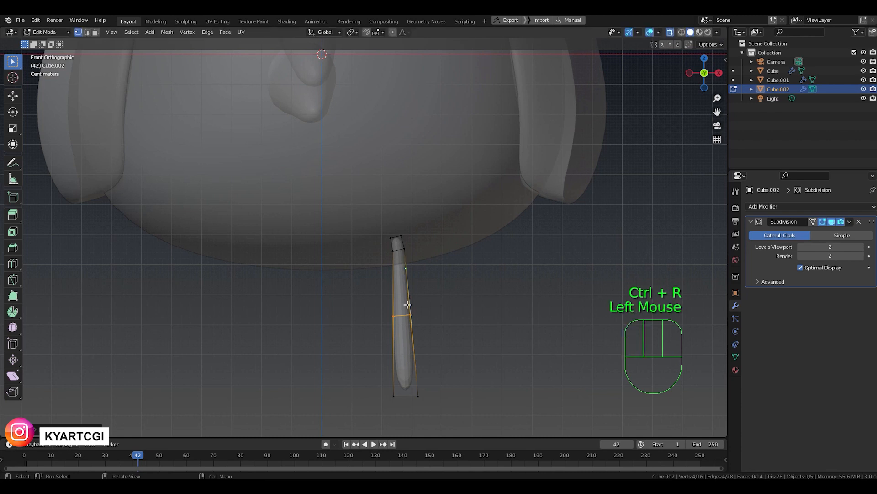
key(ctrl+r)
click(400, 364)
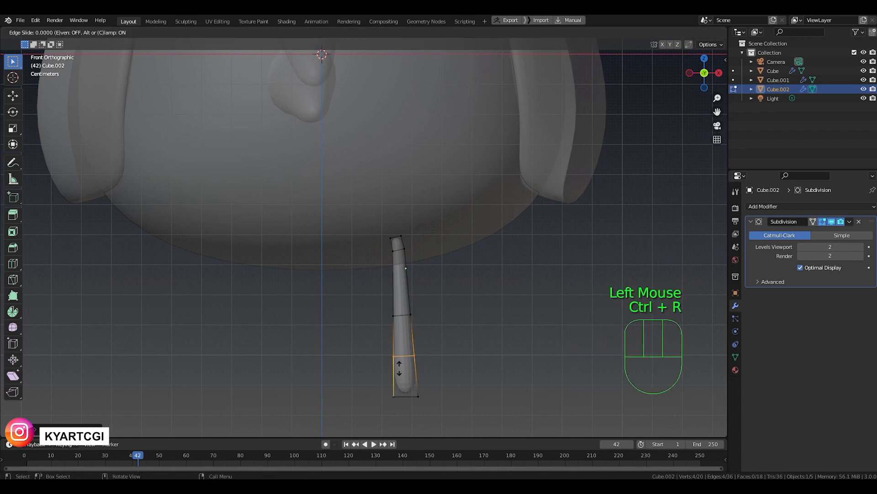
click(400, 392)
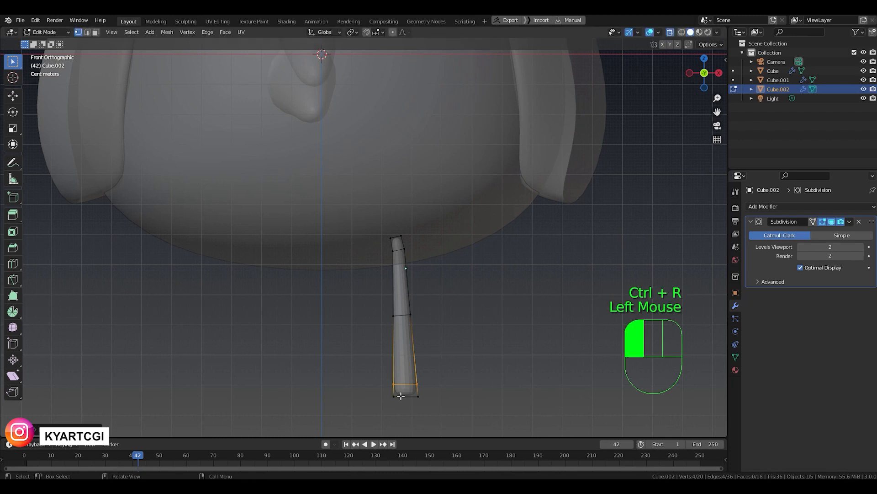
- Select the leg's lower half, raise it slightly along Z to shorten the leg, and thin it slightly with Shrink/Fatten
drag(378, 415, 457, 304)
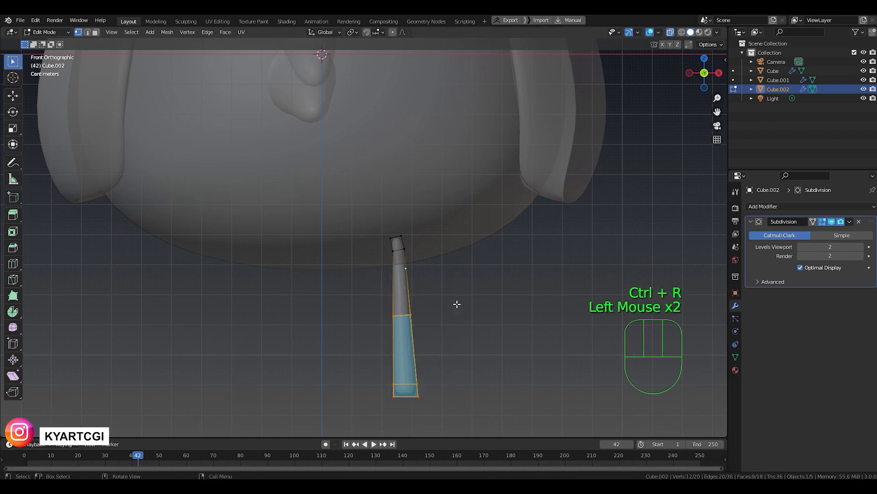
key(g)
key(z)
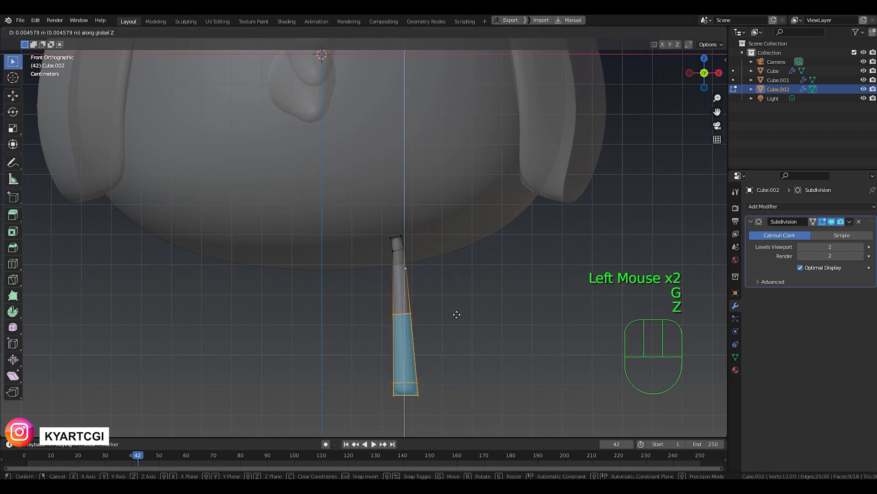
click(456, 308)
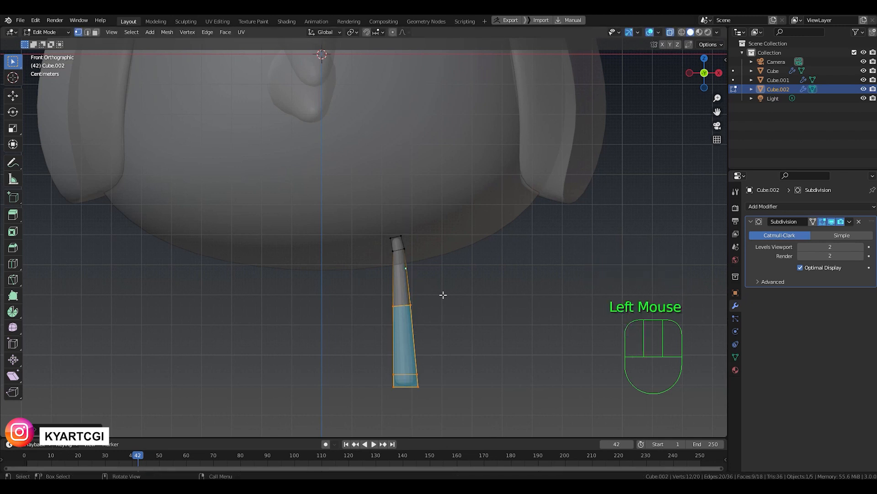
key(alt+s)
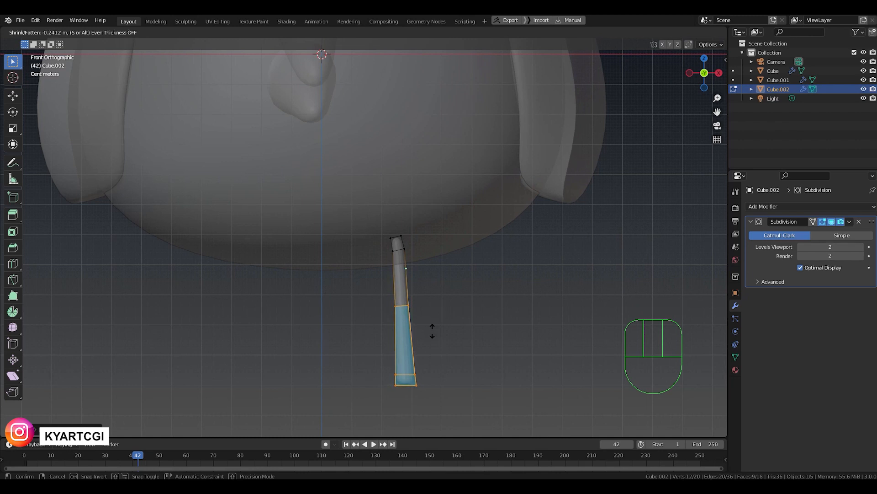
click(438, 315)
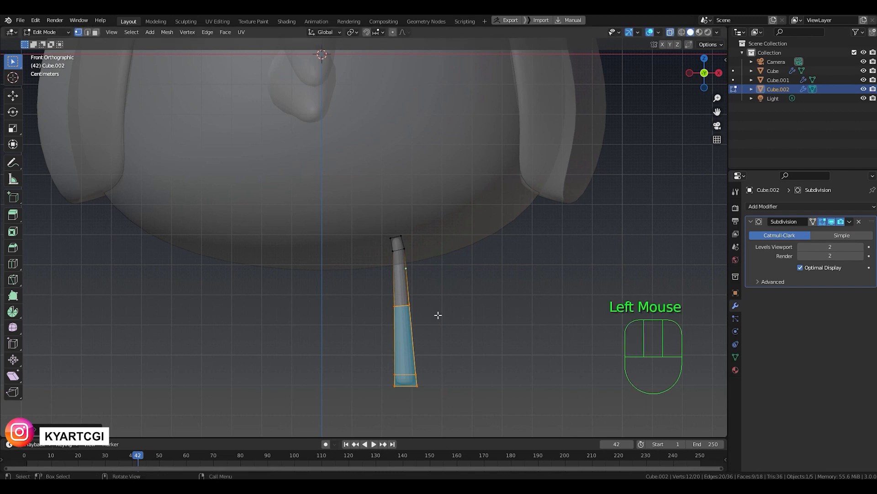
click(438, 323)
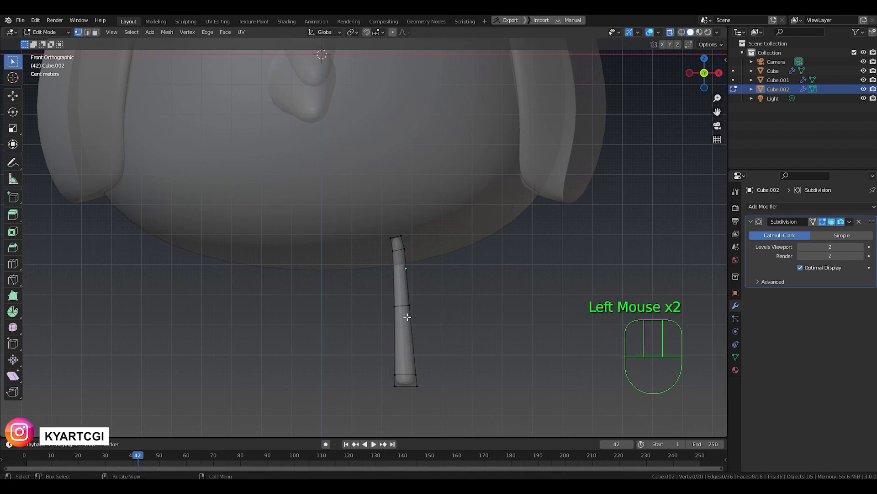
- Return to Object Mode and shade the leg smooth
key(Tab)
key(q)
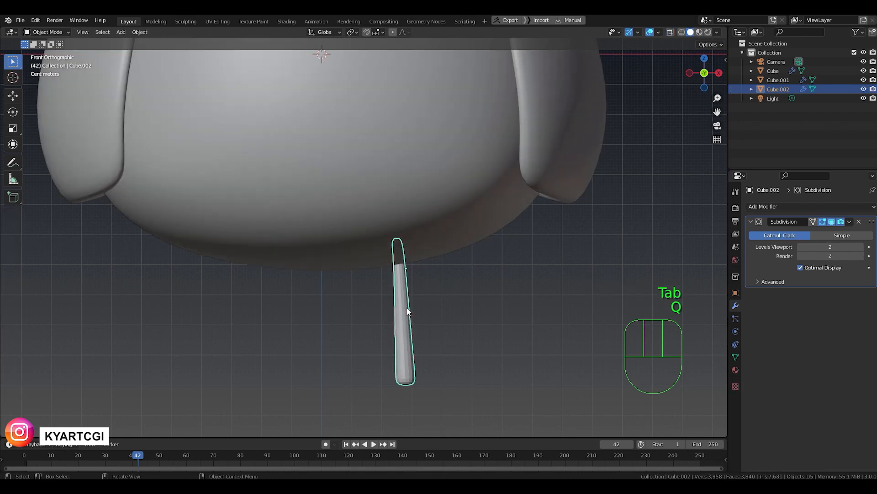
right_click(408, 310)
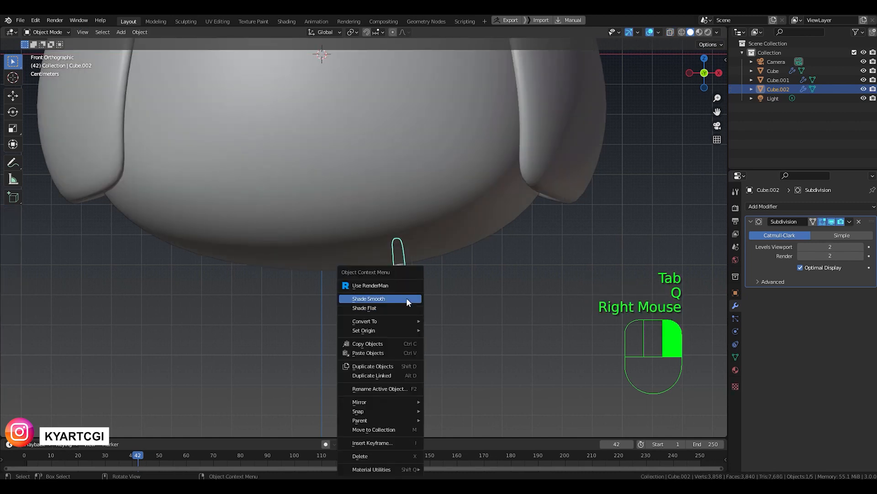
click(407, 297)
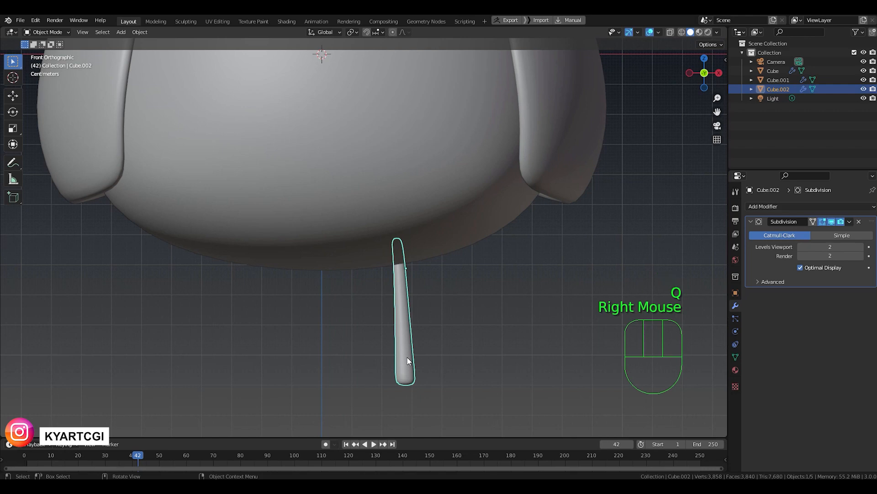
- In front view, add a centred lengthwise edge loop that splits the leg's front and back faces in Edit Mode
middle_drag(425, 345, 376, 338)
scroll(376, 340, down, 2)
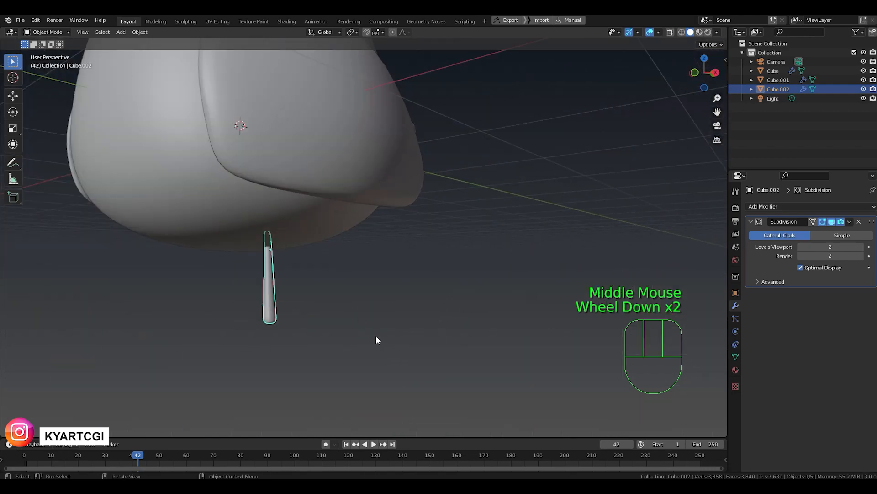
key(KP_3)
key(KP_1)
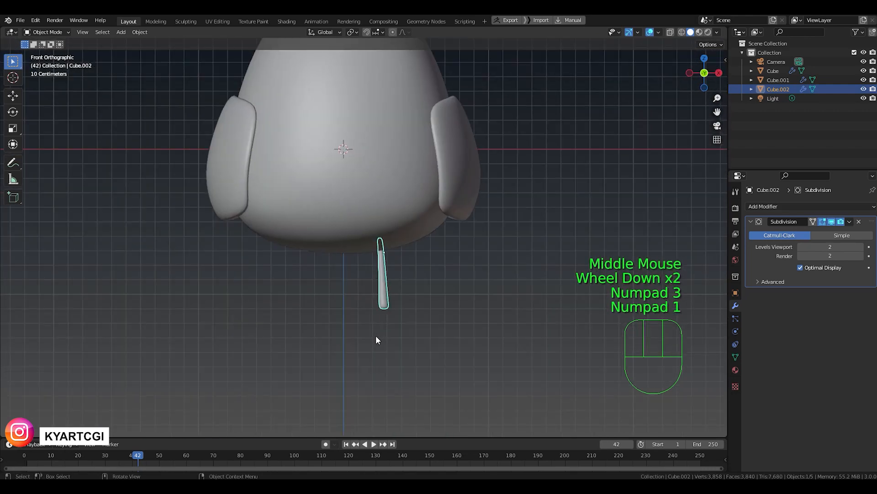
scroll(389, 287, up, 2)
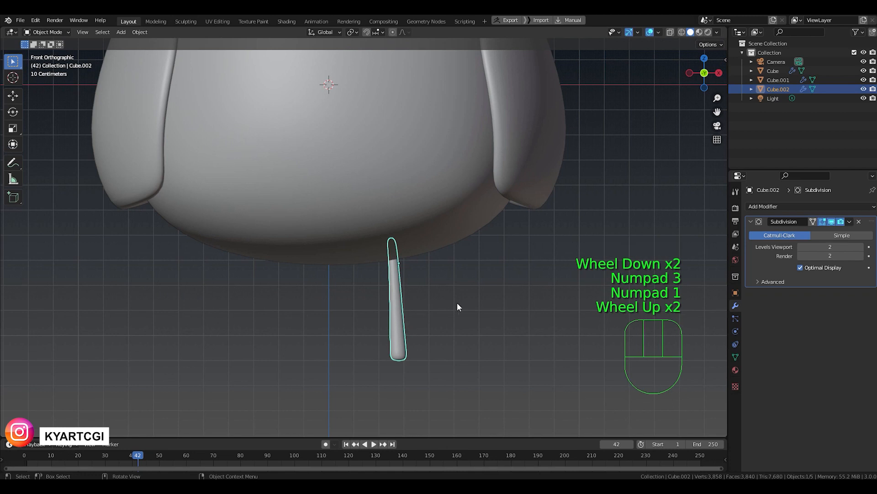
key(Tab)
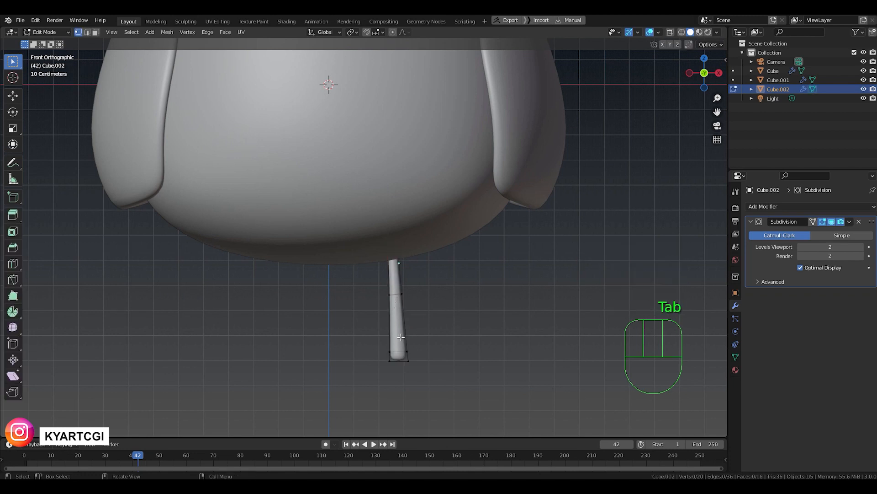
key(ctrl+r)
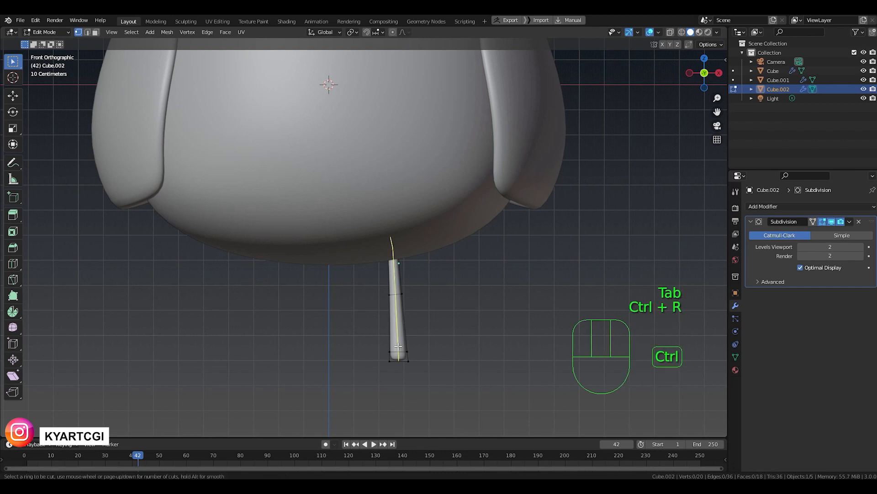
click(399, 348)
- Select the two small front faces at the leg's lower end and extrude them as individual faces to form two toes
middle_drag(413, 377, 397, 306)
scroll(413, 374, up, 2)
scroll(413, 373, down, 2)
scroll(394, 353, up, 1)
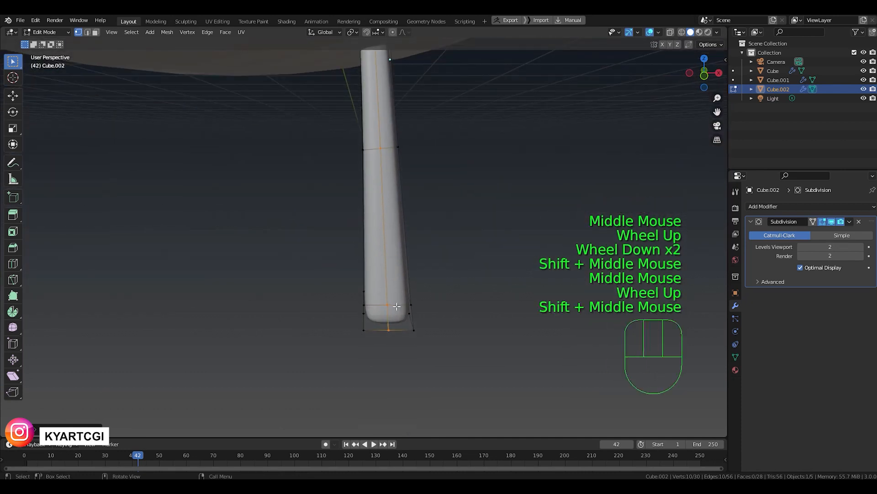
key(3)
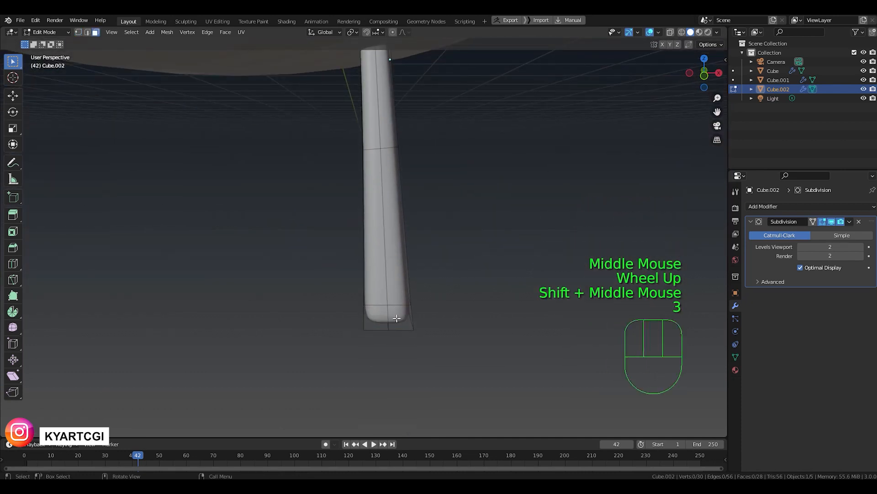
click(396, 318)
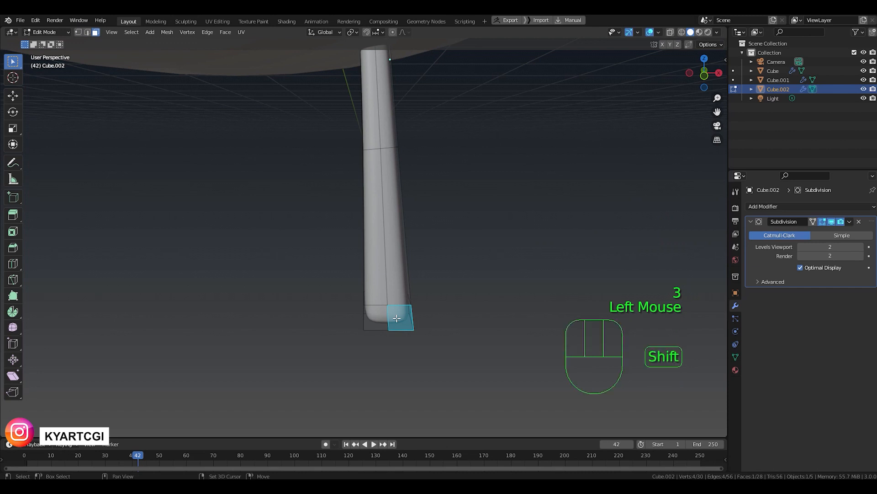
shift+click(378, 320)
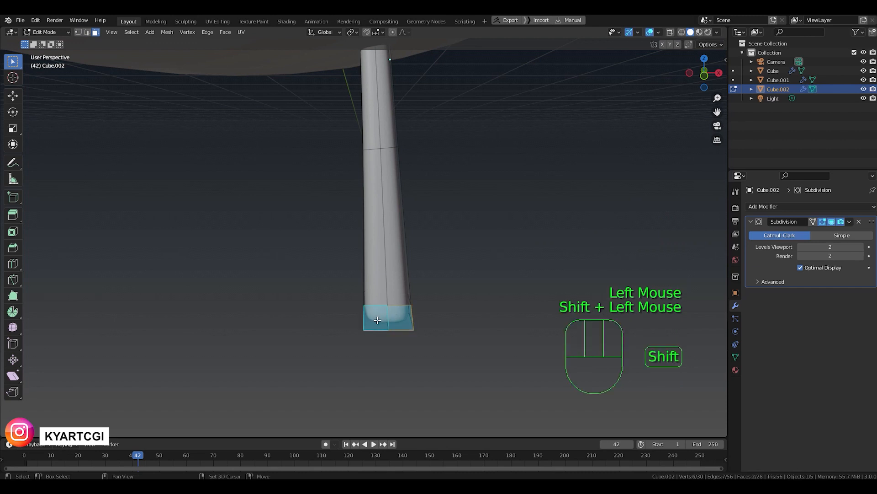
key(alt+e)
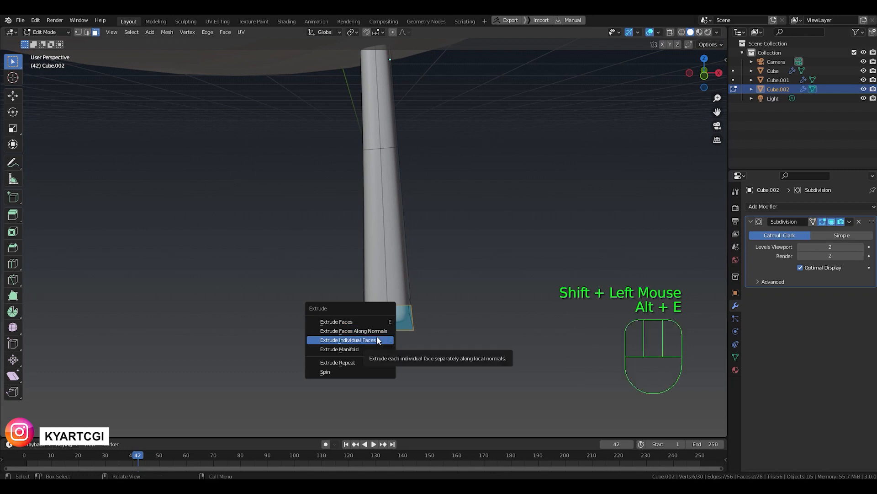
click(375, 341)
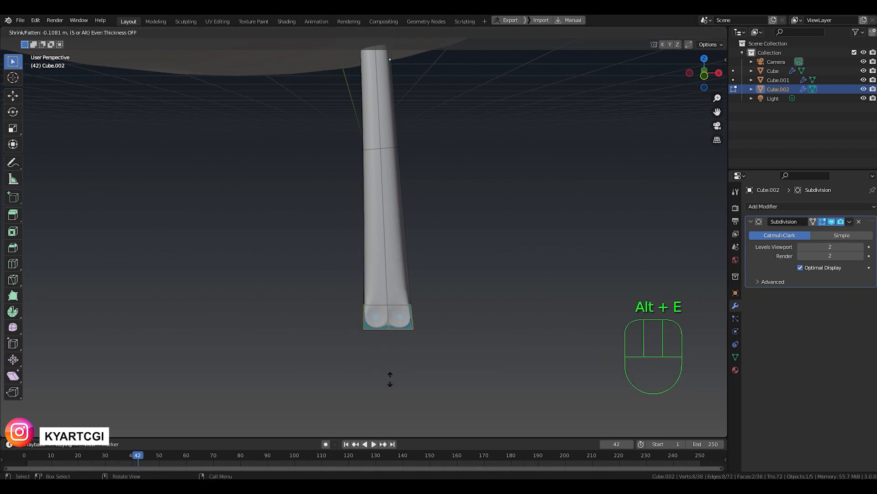
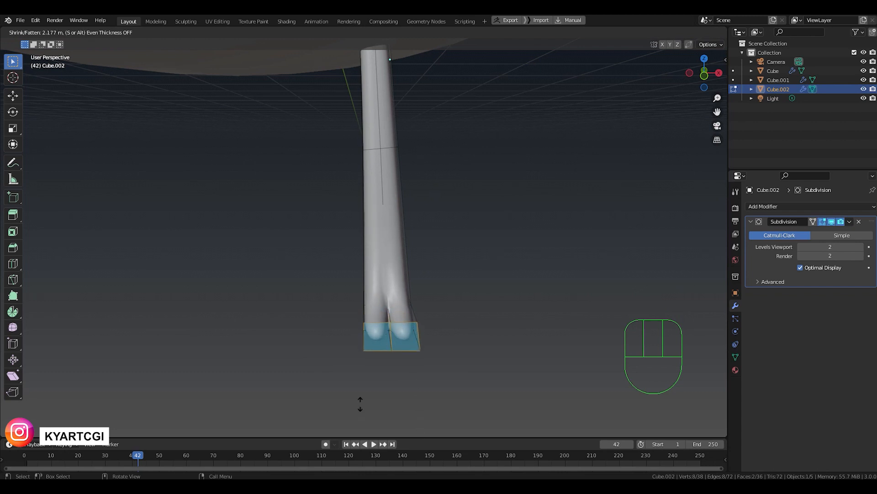
click(332, 246)
- Select the end face of the +X toe and move it outward along X with the Move tool to spread the toes
middle_drag(466, 349, 391, 356)
scroll(453, 352, down, 3)
scroll(392, 348, up, 2)
scroll(392, 348, up, 1)
scroll(402, 365, down, 1)
scroll(390, 367, up, 1)
click(399, 355)
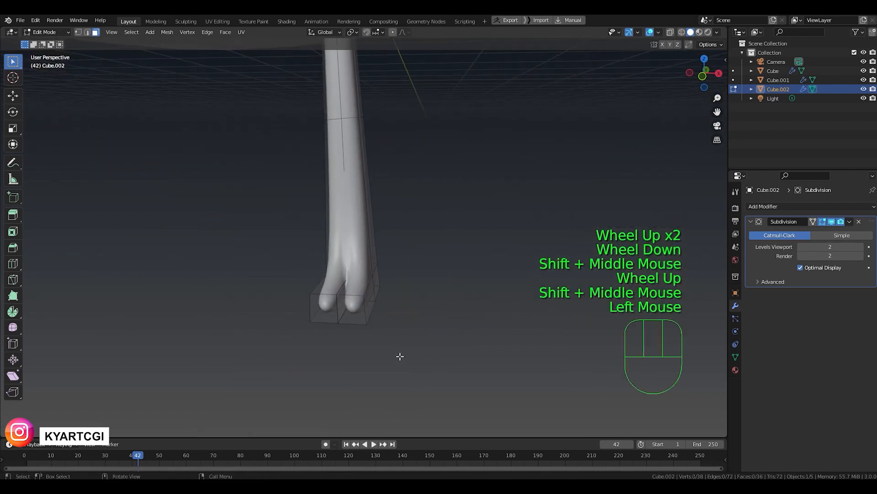
click(364, 312)
key(shift+space)
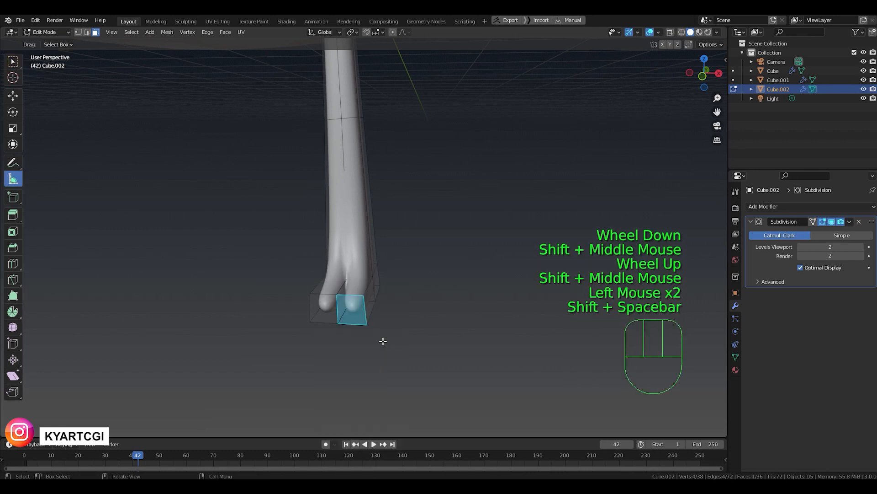
key(g)
click(383, 341)
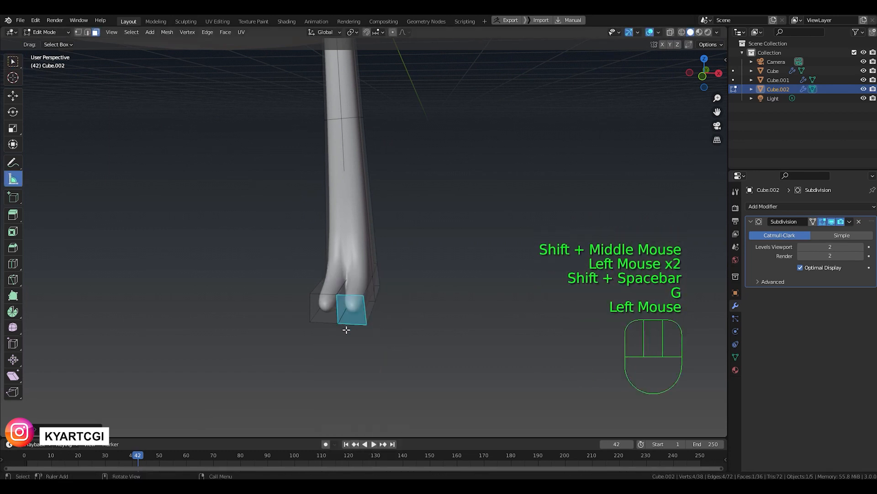
click(13, 95)
drag(390, 304, 422, 305)
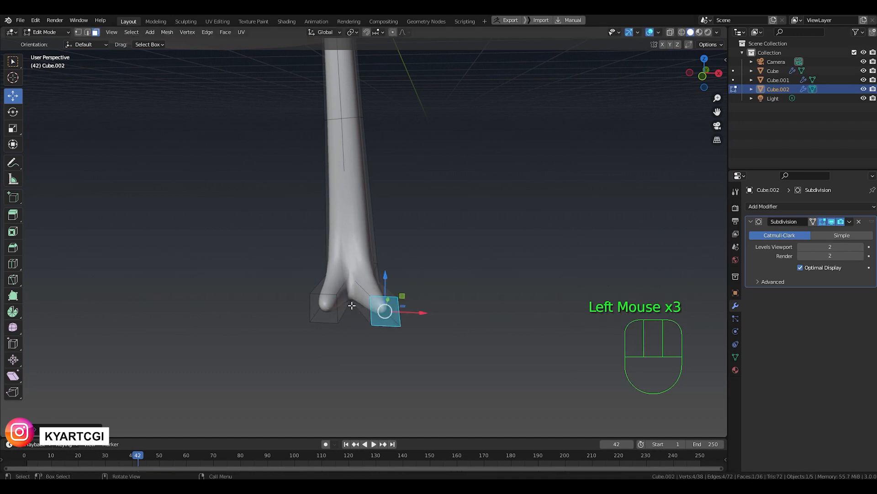
- Select the end face of the -X toe and move it outward along X to spread it from the other toe
click(325, 307)
drag(357, 316, 327, 308)
middle_drag(327, 308, 372, 327)
- In right view with X-ray on, select the vertices at both toe tips and lower them slightly along Z
scroll(371, 329, down, 2)
key(KP_3)
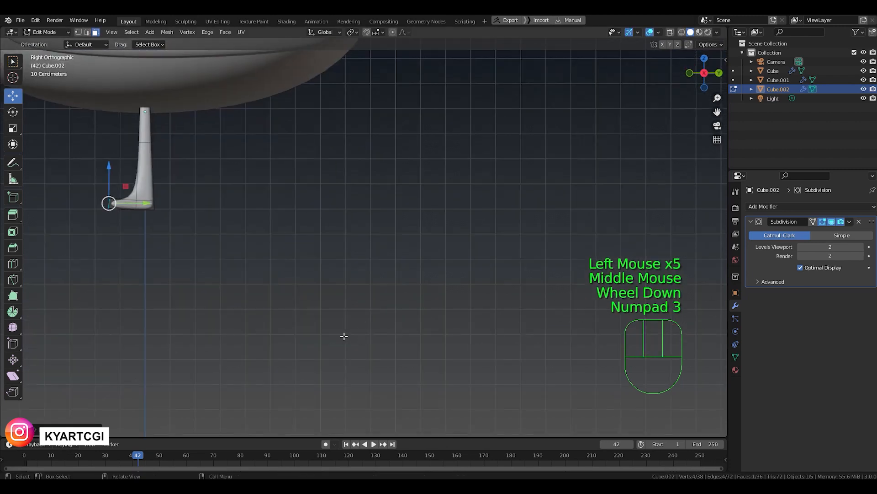
shift+middle_drag(237, 302, 361, 290)
shift+scroll(284, 252, down, 2)
scroll(276, 247, up, 3)
key(q)
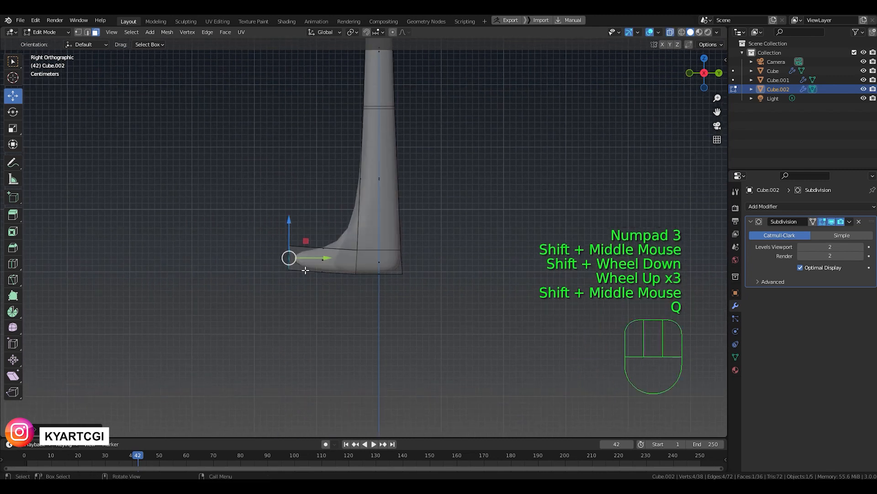
key(1)
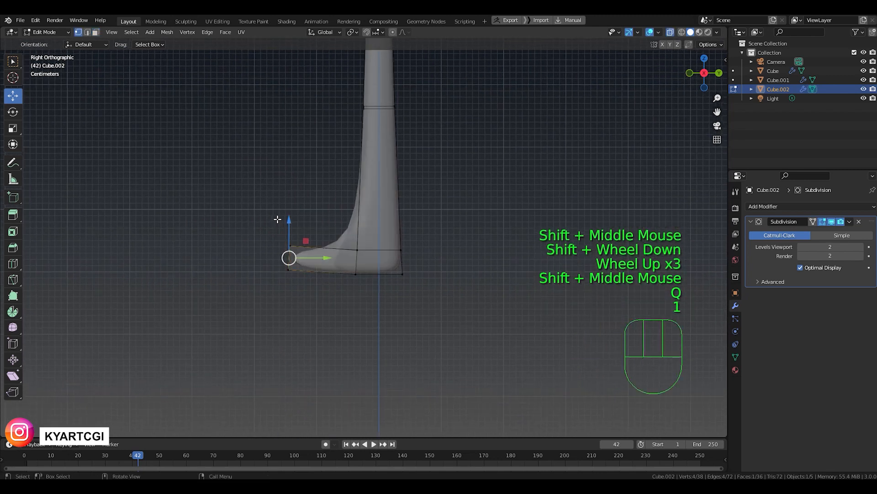
drag(276, 219, 297, 316)
drag(289, 220, 289, 228)
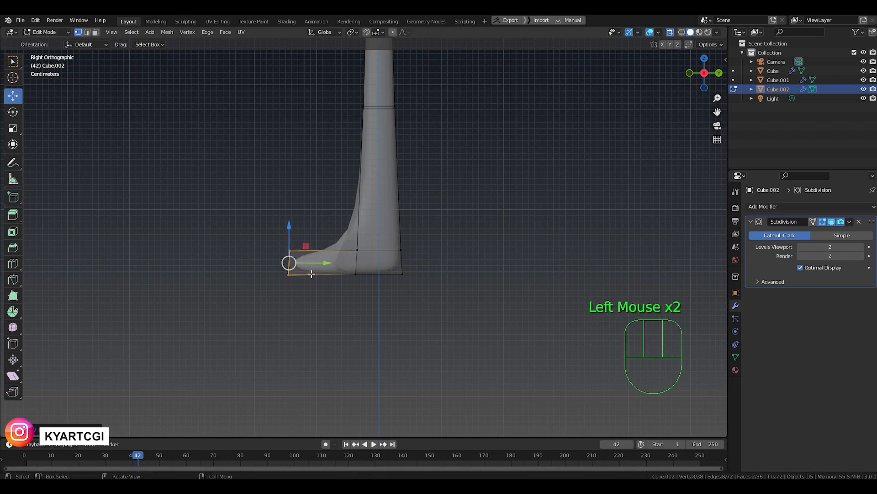
- Turn X-ray off, add an edge loop around the leg slid down to just above the toes, and return to Object Mode
key(KP_1)
scroll(402, 267, down, 1)
middle_drag(402, 266, 423, 256)
key(q)
scroll(425, 254, up, 1)
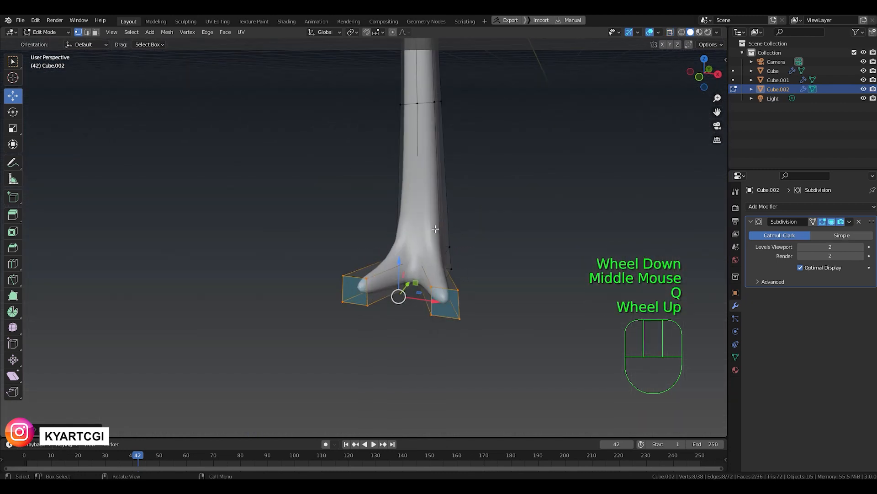
key(ctrl+r)
click(435, 231)
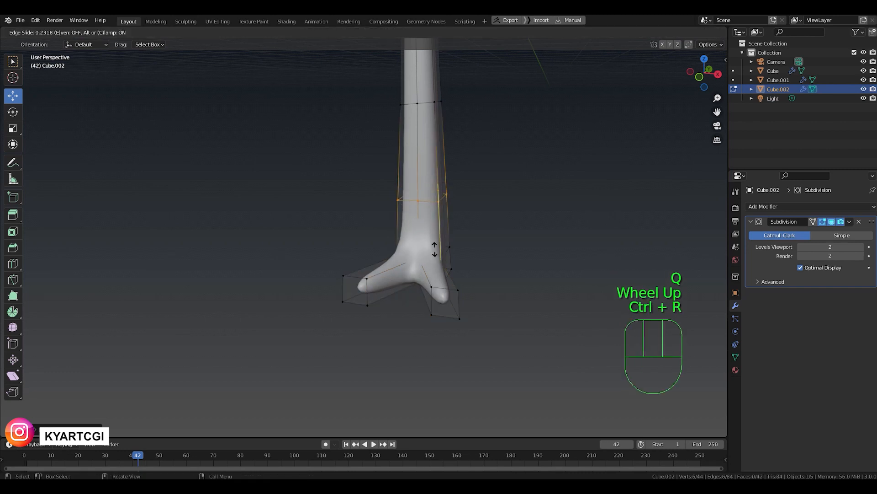
click(441, 303)
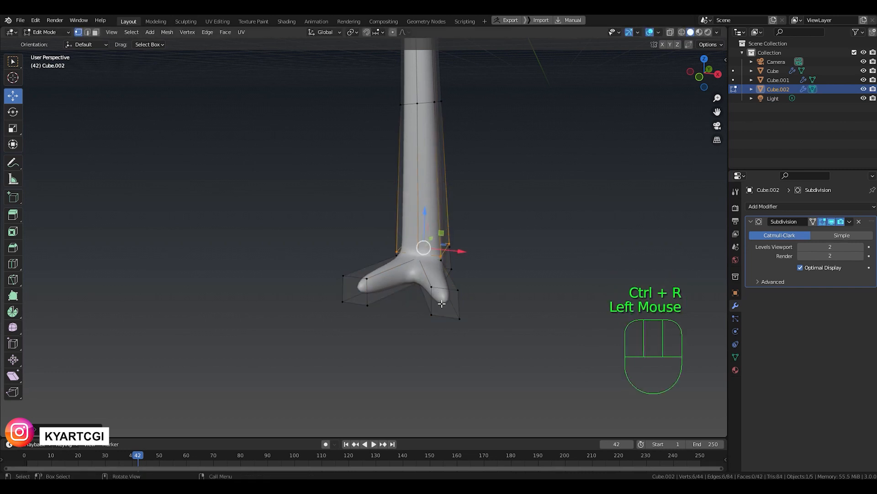
scroll(432, 256, down, 2)
key(Tab)
scroll(432, 256, down, 3)
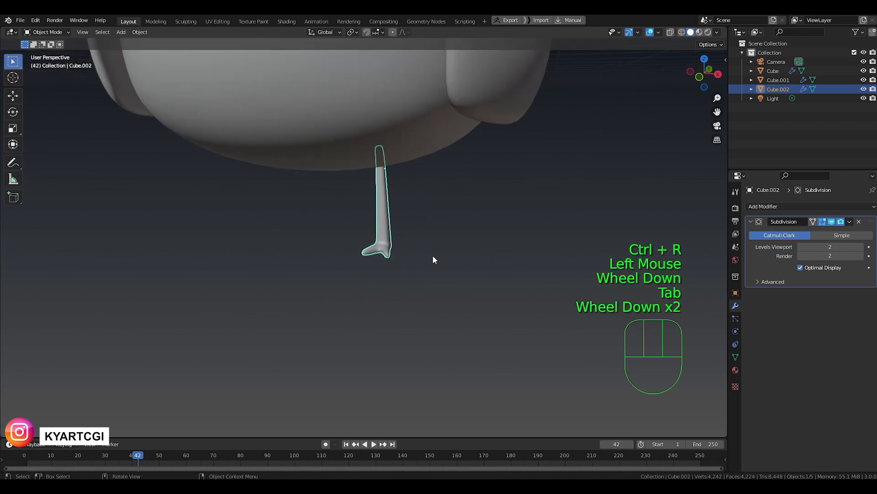
click(424, 247)
- Add a Mirror modifier on the X axis to the leg, using the egg-shaped body Cube as the mirror object
middle_drag(423, 250, 440, 273)
key(KP_1)
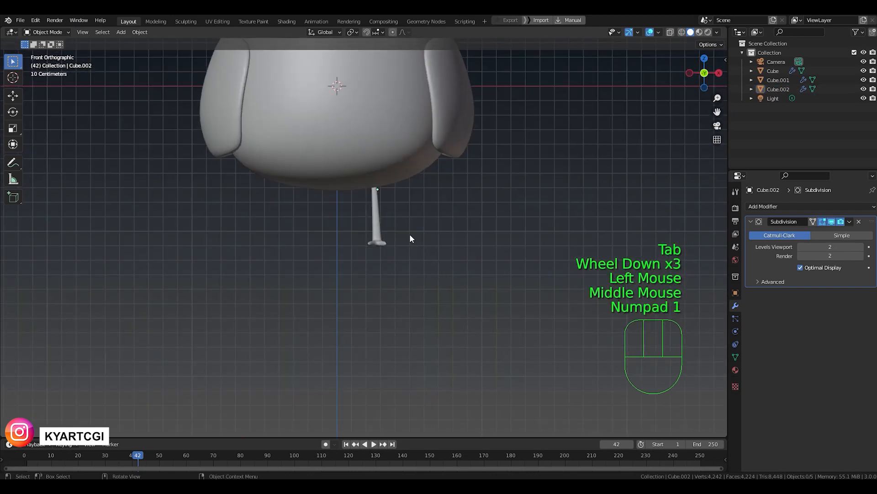
scroll(407, 252, down, 2)
scroll(404, 256, up, 3)
scroll(404, 256, up, 3)
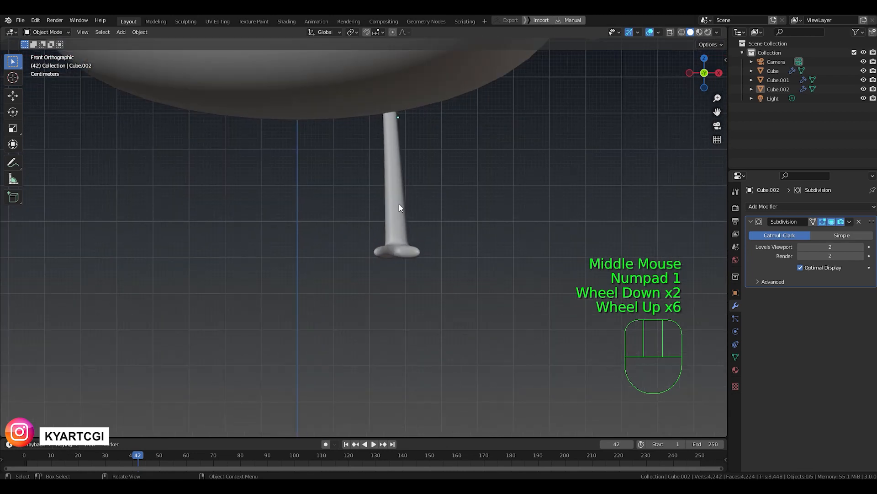
click(412, 216)
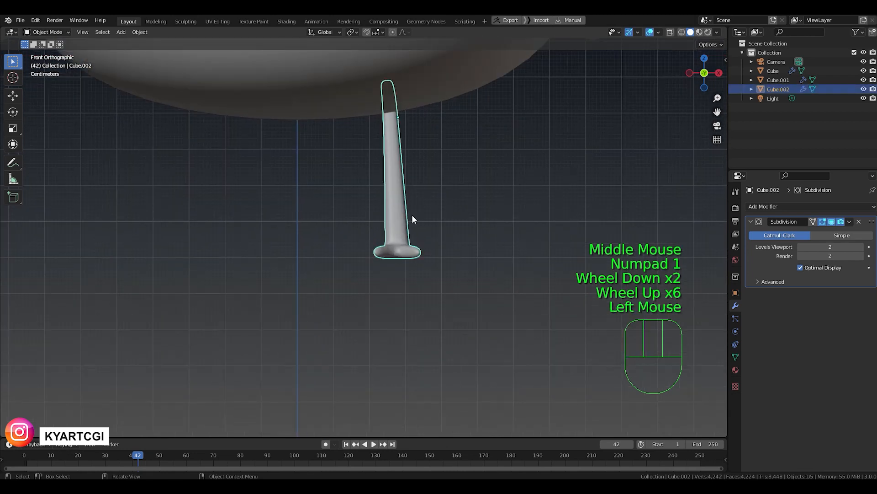
click(775, 206)
click(704, 312)
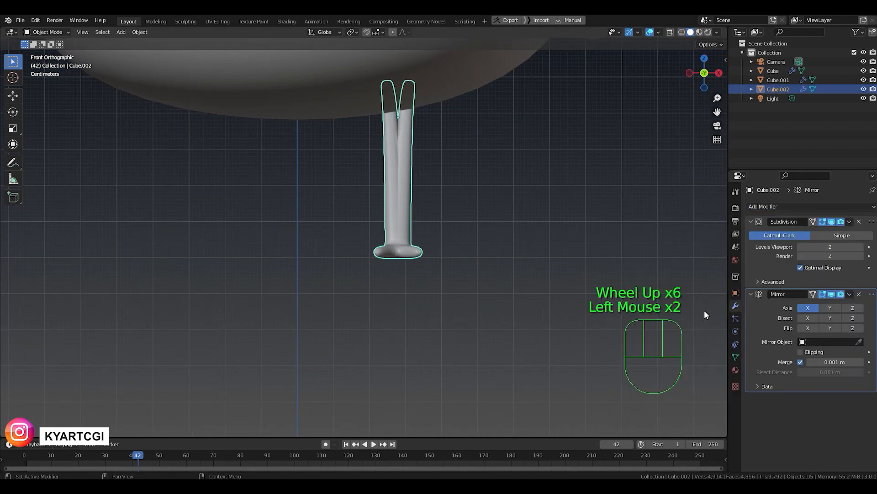
click(861, 344)
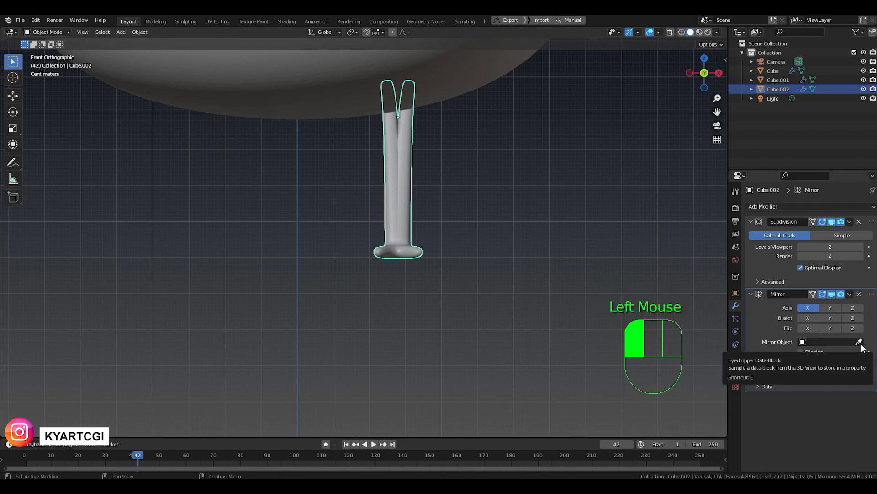
click(298, 78)
scroll(295, 118, down, 2)
scroll(294, 154, down, 4)
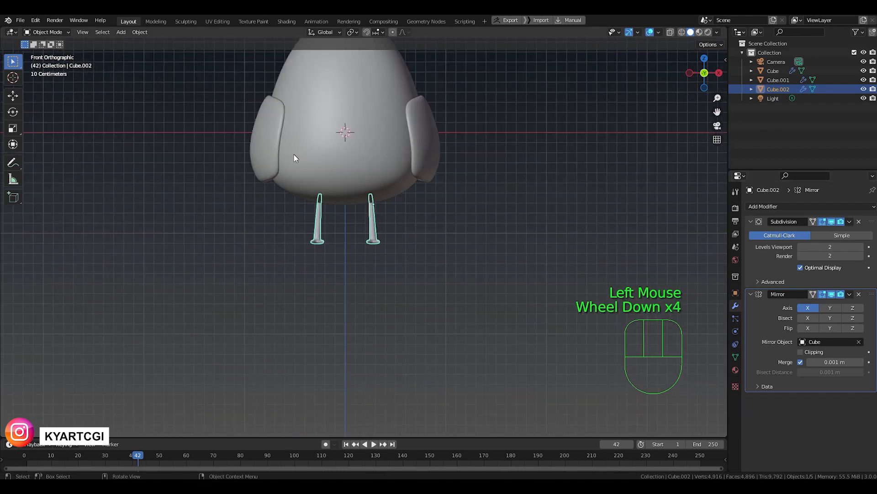
- In front view, move the leg inward along X with the Move tool to bring the mirrored legs closer together
scroll(298, 164, up, 3)
click(420, 224)
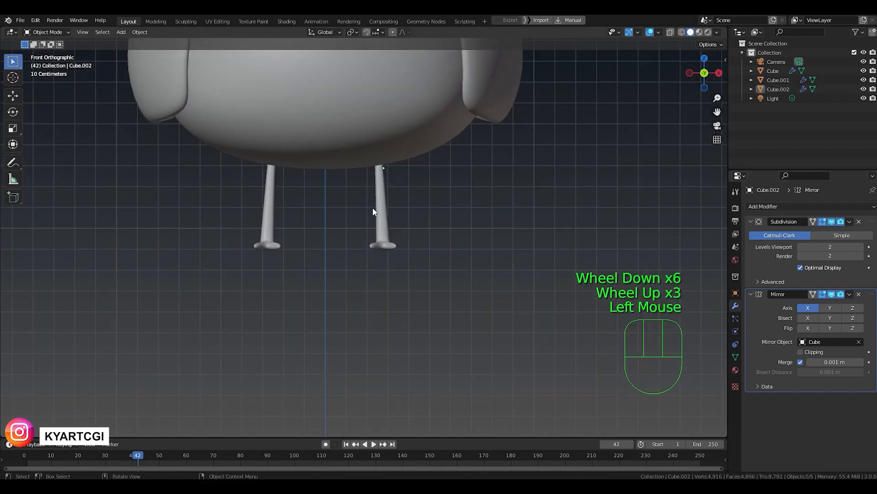
click(382, 215)
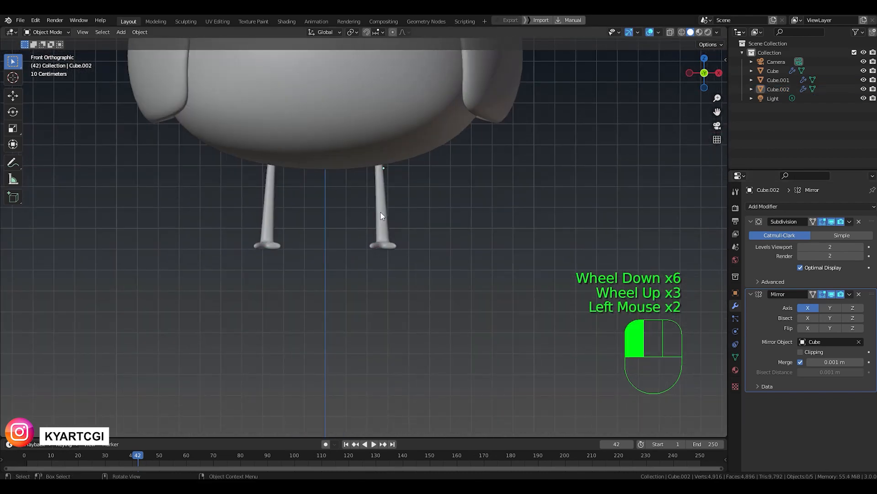
click(13, 96)
drag(425, 168, 393, 169)
click(427, 217)
scroll(427, 217, down, 2)
mouse_move(426, 217)
middle_down()
mouse_move(412, 247)
mouse_move(342, 213)
mouse_move(347, 234)
mouse_move(446, 218)
mouse_move(476, 267)
mouse_move(414, 260)
mouse_move(402, 239)
mouse_move(315, 255)
mouse_move(430, 209)
middle_up()
scroll(416, 235, down, 2)
key(KP_1)
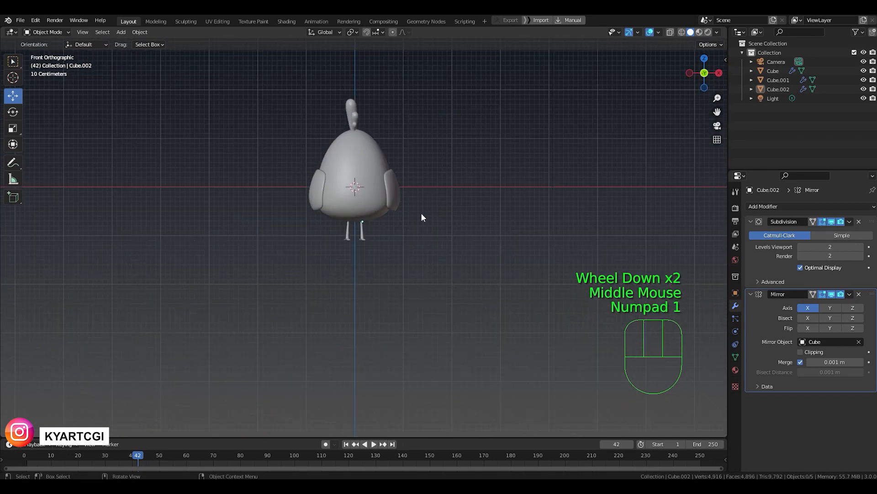
- Add a UV sphere at the 3D cursor in the centre of the body
shift+middle_drag(339, 224, 418, 262)
scroll(417, 263, up, 2)
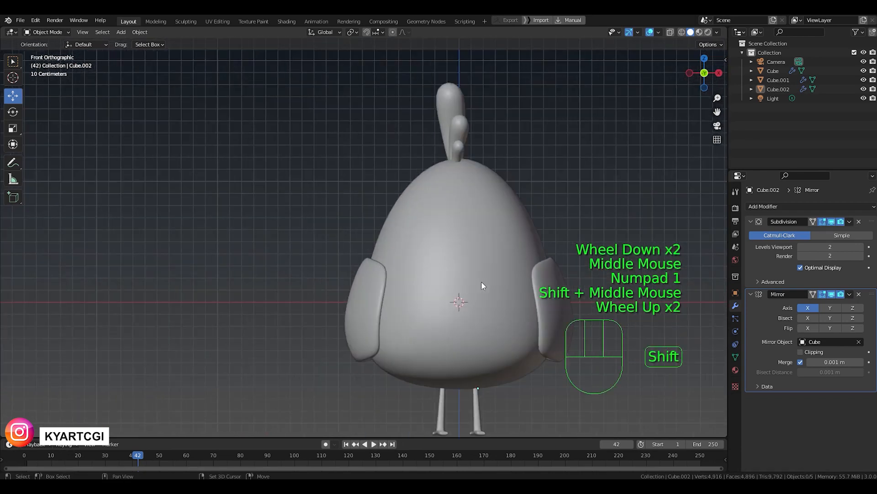
shift+middle_drag(482, 281, 395, 289)
scroll(394, 219, up, 2)
key(shift+a)
mouse_move(402, 212)
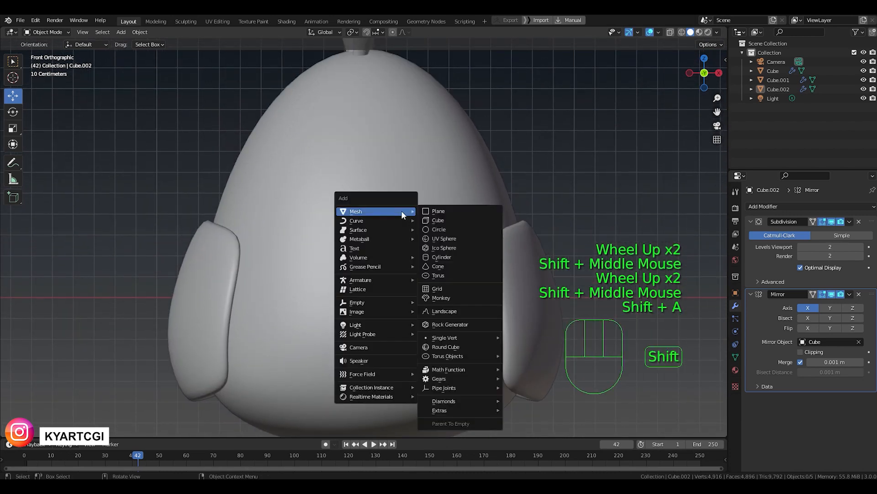
click(458, 238)
scroll(458, 239, down, 2)
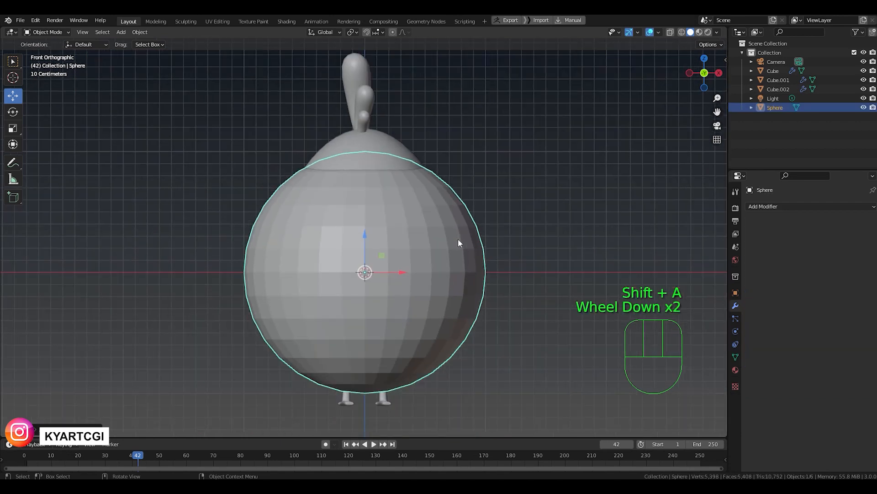
- Rotate the sphere 90° around the global X axis so that its pole faces the front
key(r)
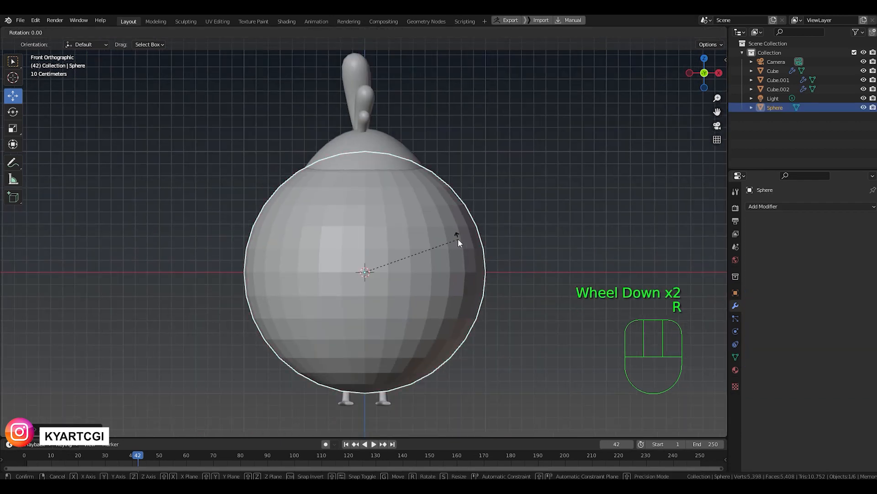
key(x)
key(KP_9)
key(KP_0)
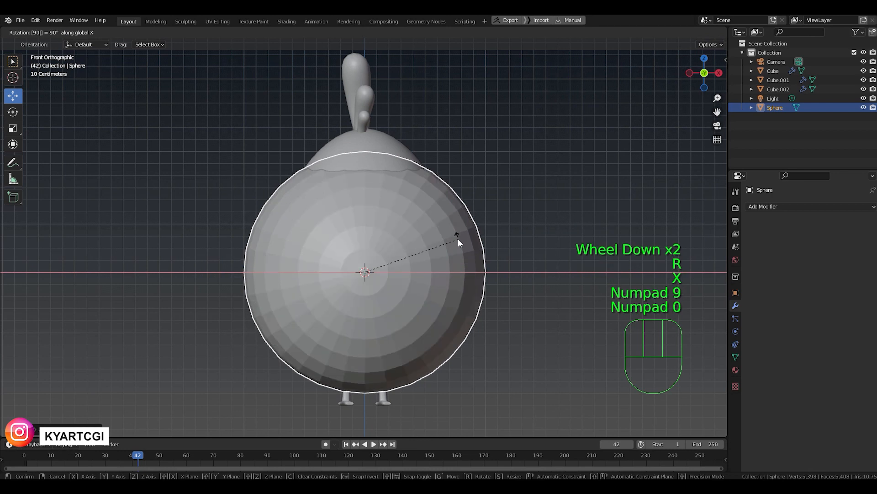
key(Return)
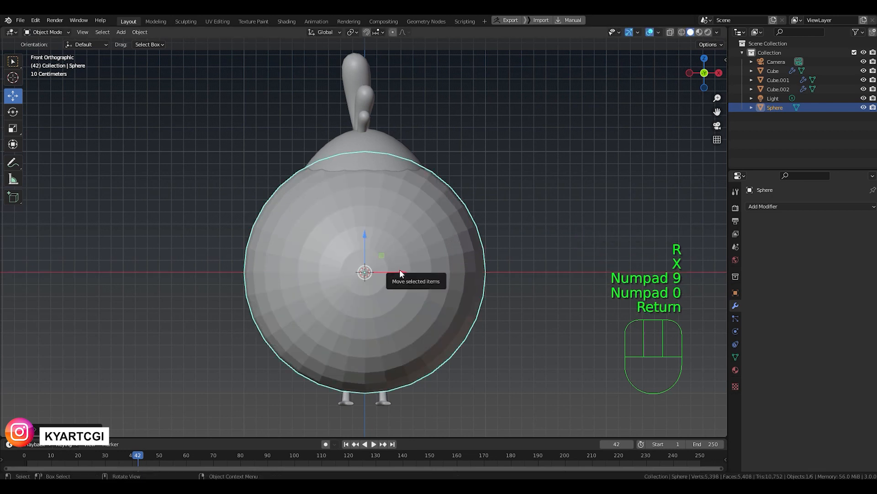
- In top view, move the sphere forward and toward +X, over the front of the body
key(KP_7)
shift+middle_drag(408, 292, 426, 297)
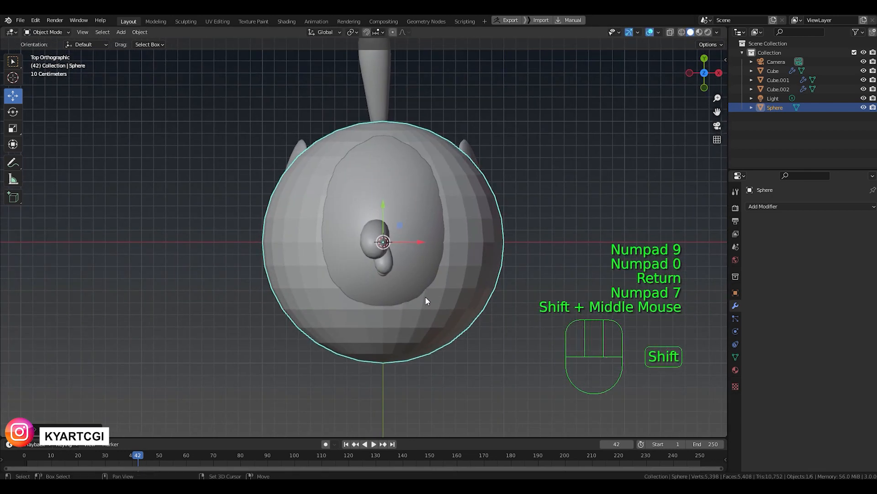
key(g)
click(477, 384)
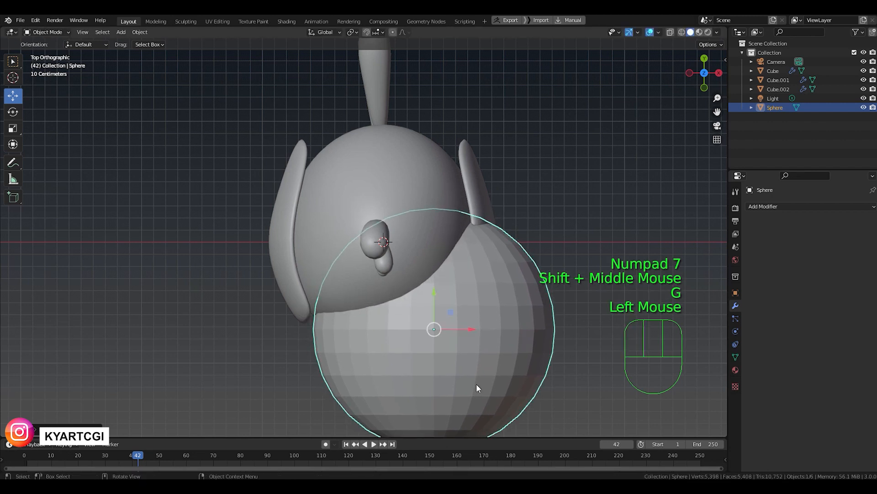
shift+middle_drag(476, 383, 427, 295)
shift+scroll(421, 281, down, 2)
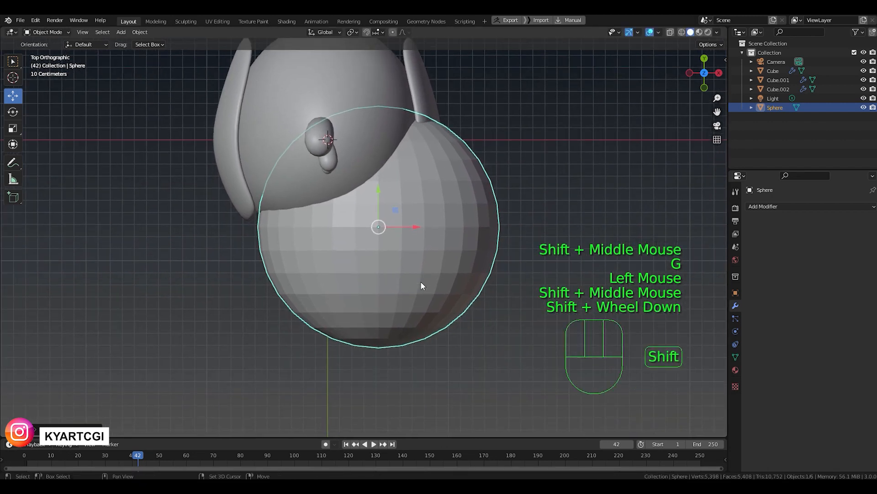
- Flatten the sphere along Y into a thin disc, then scale it down uniformly to about 0.24
key(shift+space)
key(s)
drag(378, 192, 376, 220)
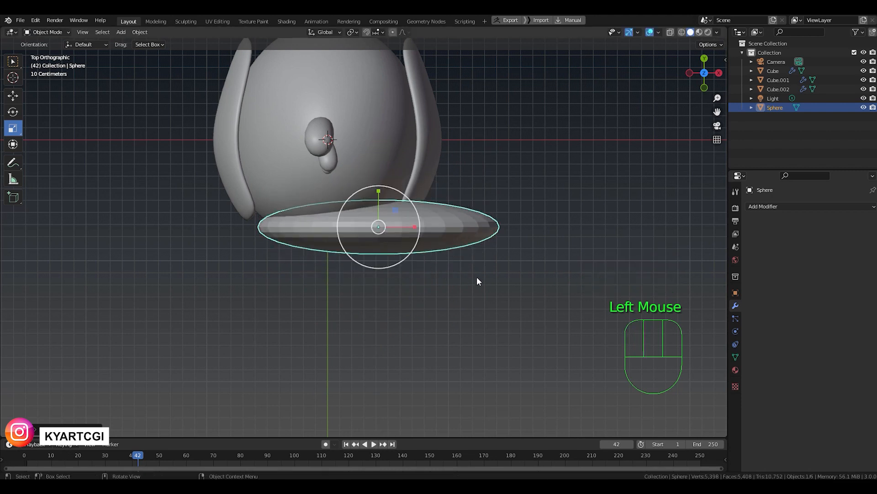
key(s)
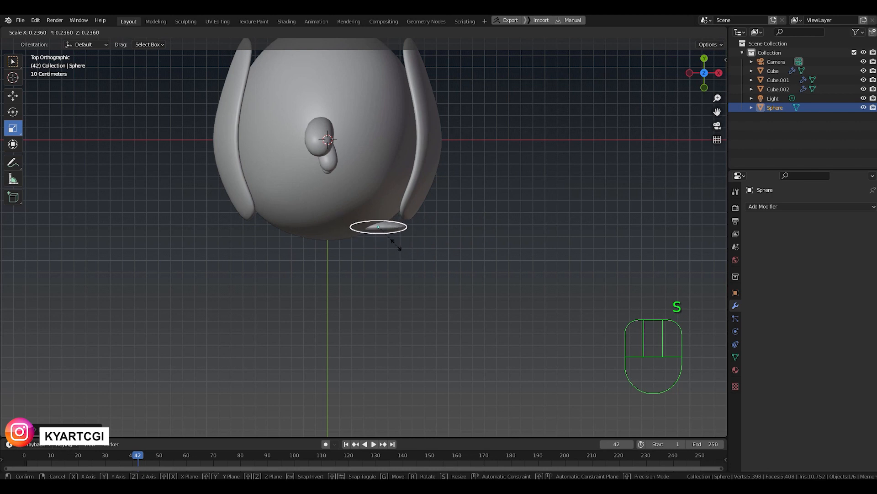
click(396, 246)
scroll(396, 256, up, 4)
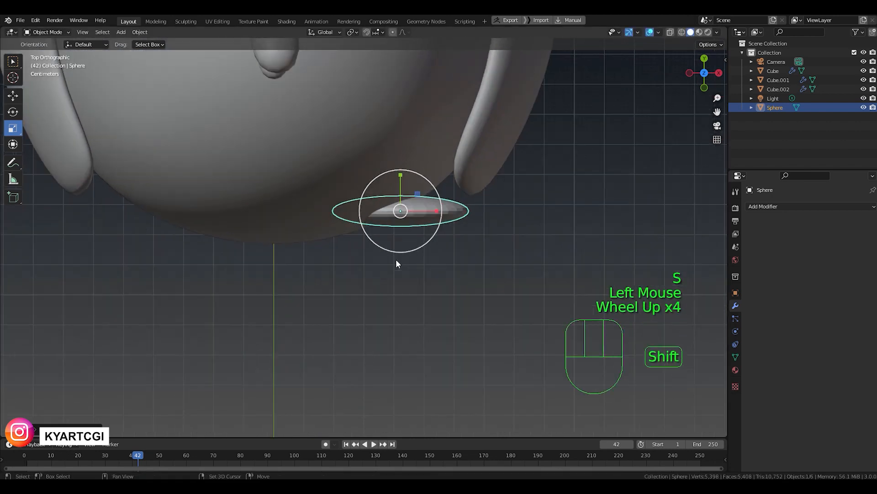
shift+middle_drag(396, 259, 399, 337)
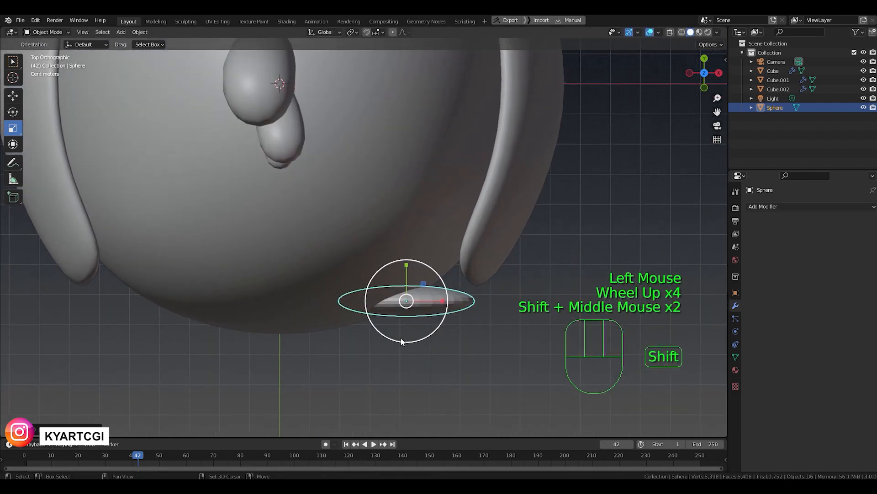
- In top view, rotate the flattened sphere about -22° to follow the curve of the body's front
scroll(400, 338, down, 1)
key(r)
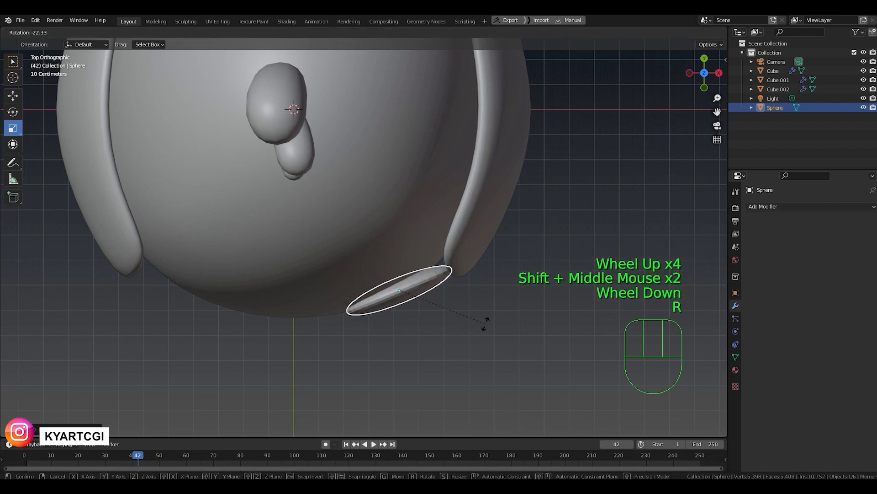
click(484, 321)
- In front view, move the flattened sphere up and slightly inward to the eye position on the upper body
key(KP_1)
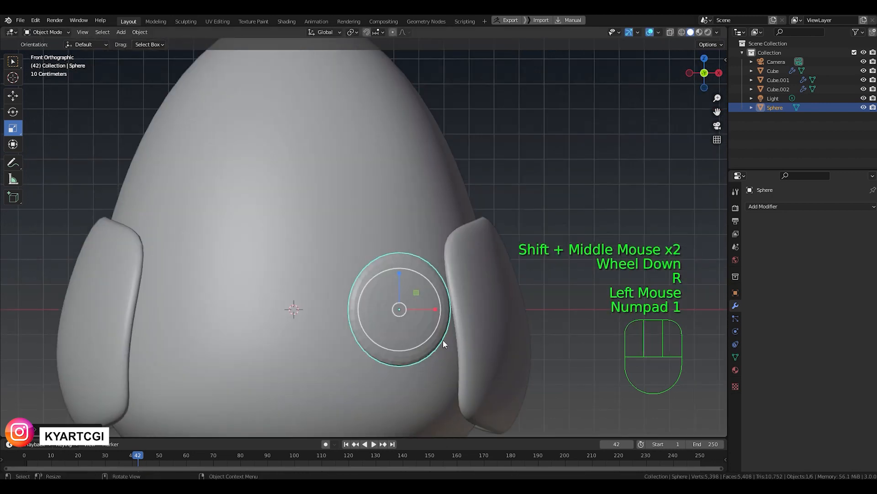
key(g)
click(405, 184)
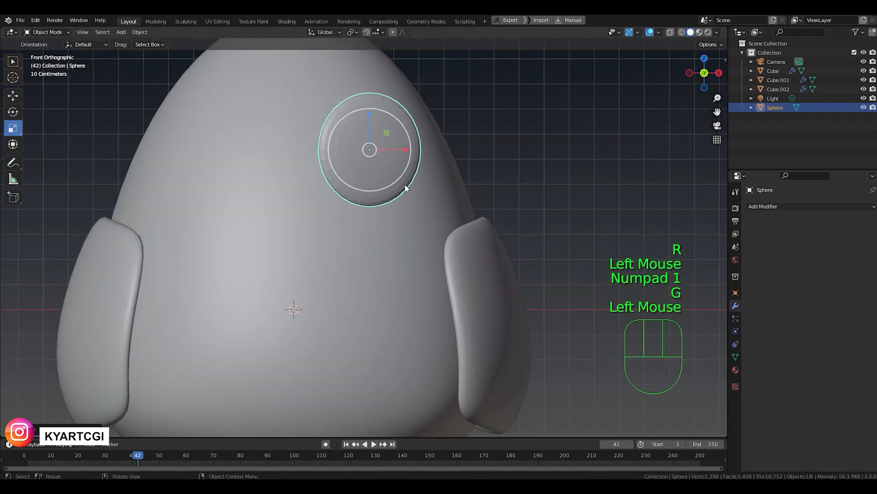
- Scale the flattened eye sphere down uniformly to a small eye and shade it smooth
key(s)
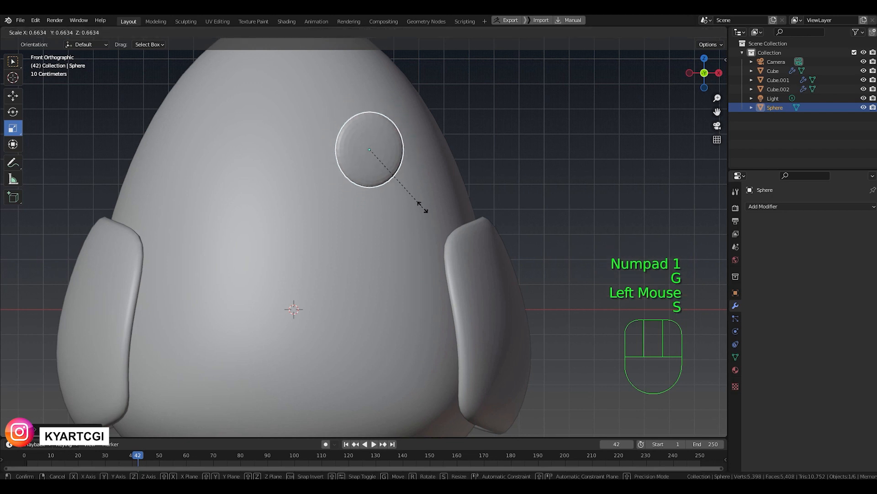
click(401, 176)
right_click(373, 161)
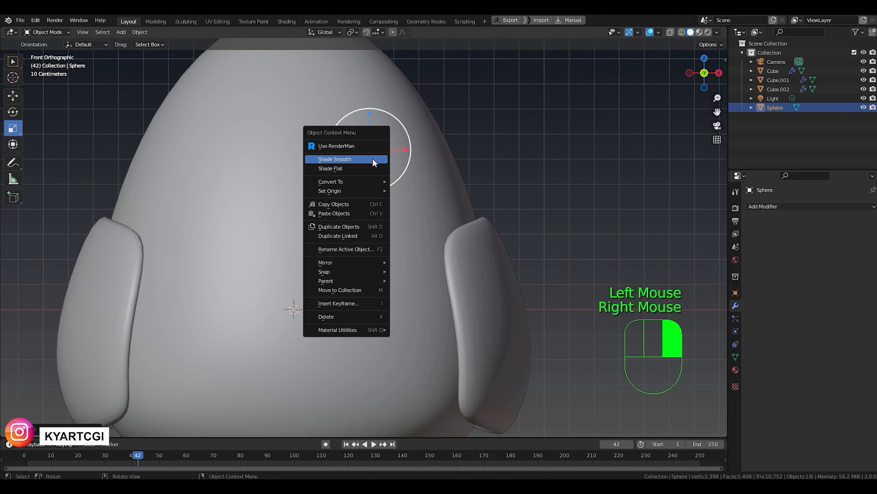
click(373, 160)
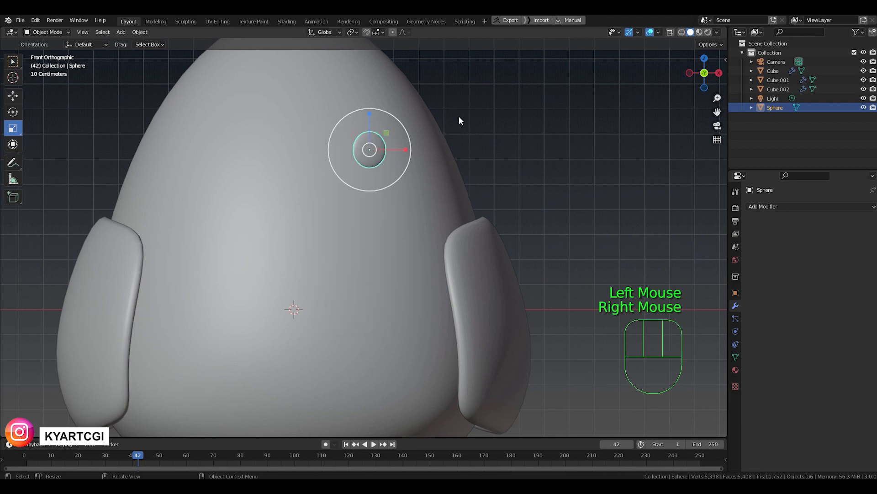
- Enable snapping to faces with Align Rotation to Target and Project Individual Elements turned on
click(367, 32)
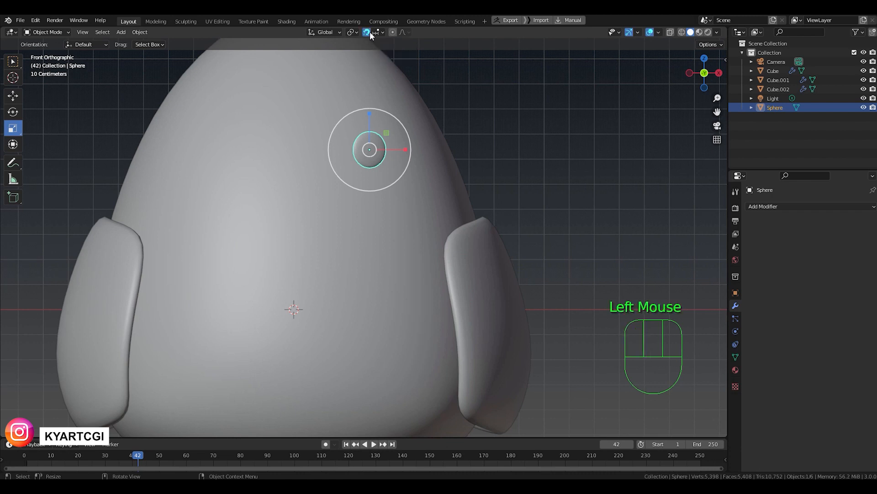
click(383, 32)
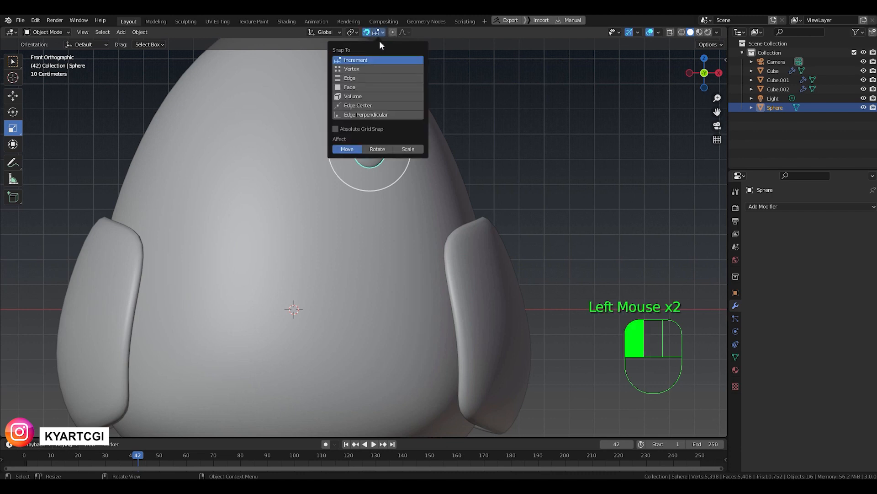
click(348, 86)
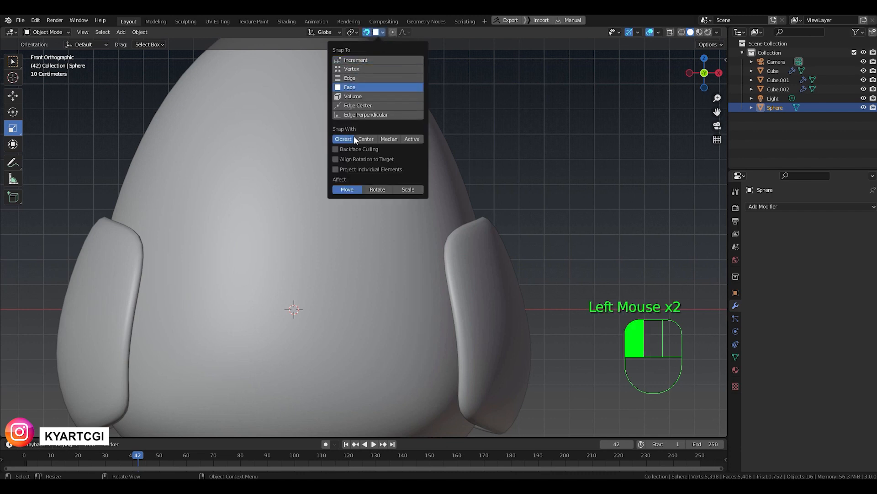
click(336, 158)
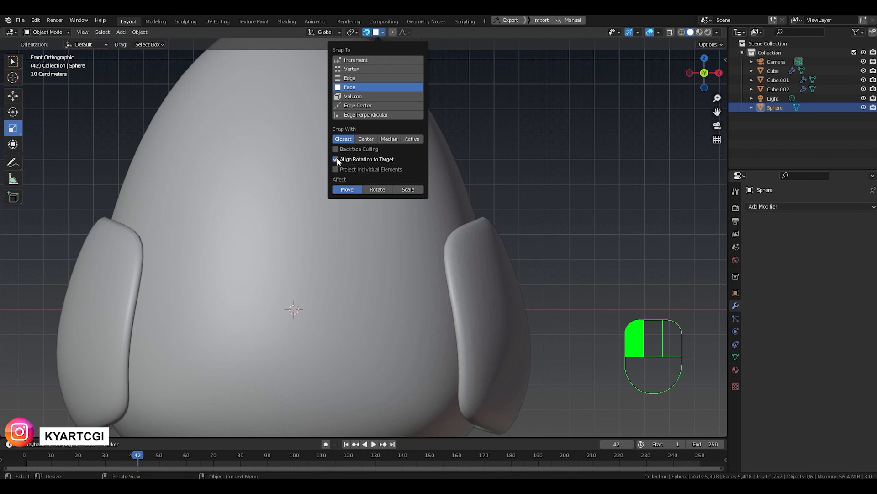
click(335, 169)
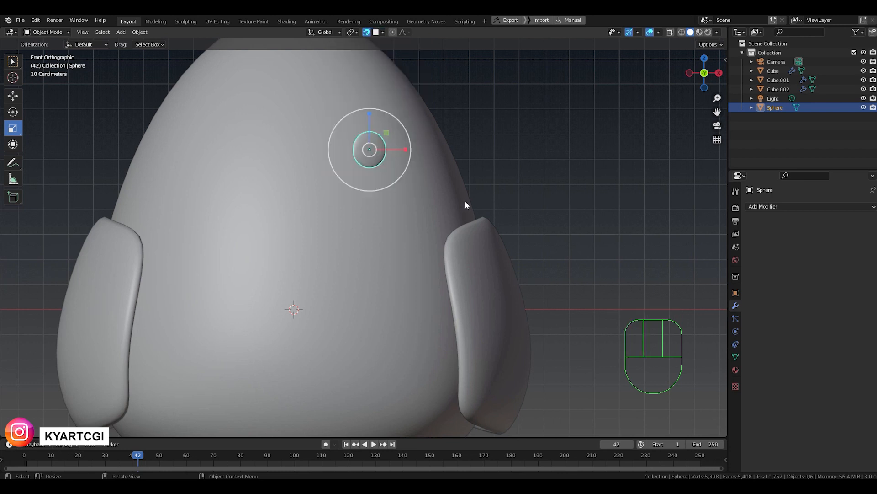
- In top view, move the eye slightly back so it snaps onto the front surface of the body
key(KP_7)
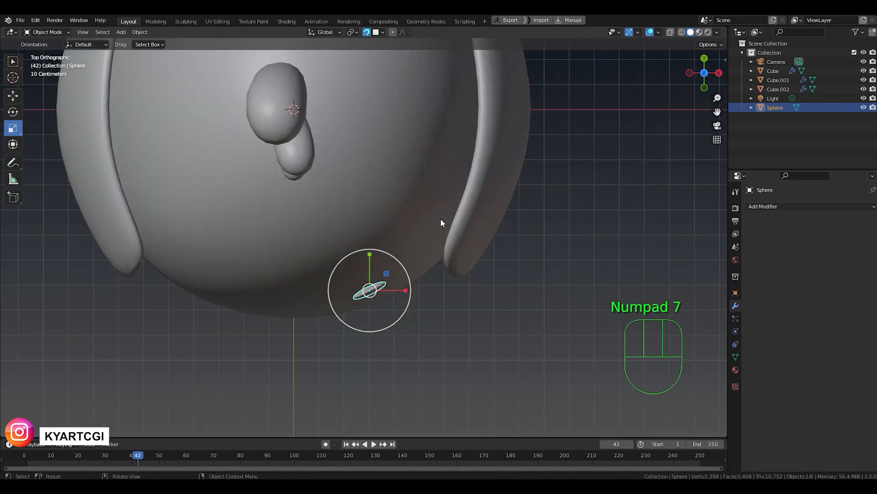
key(g)
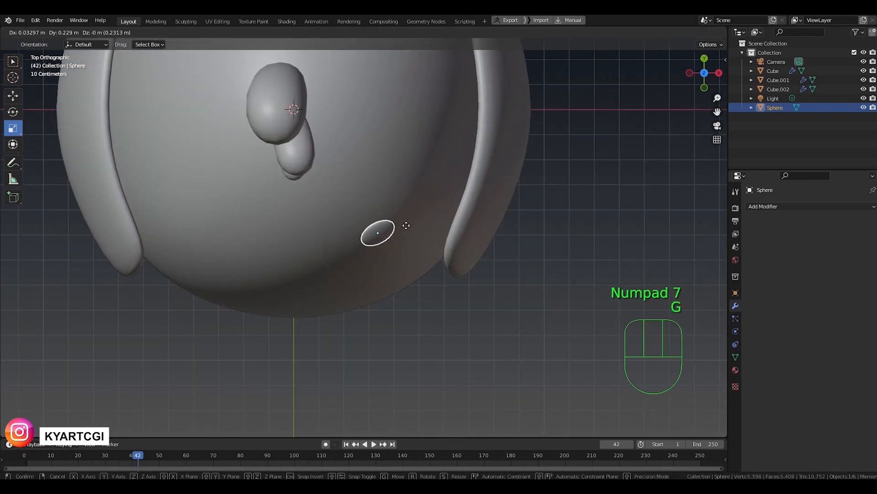
right_click(416, 263)
key(g)
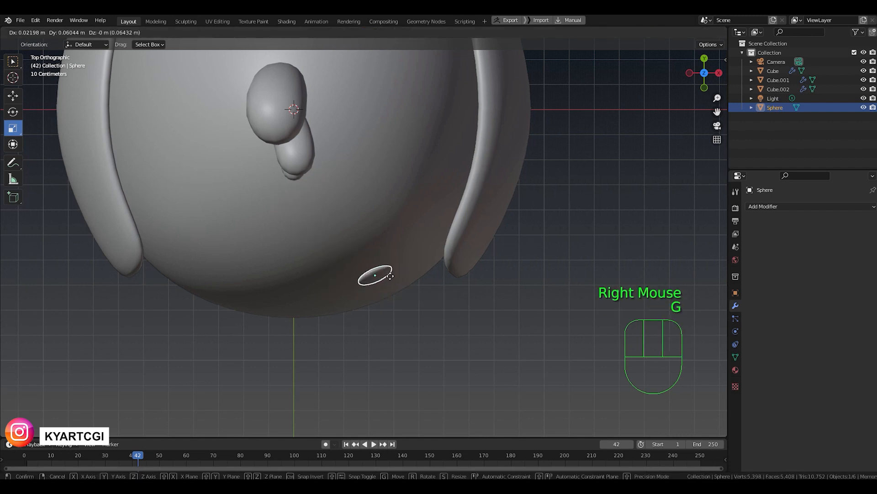
click(391, 265)
- In front view, move the eye up along the body's surface and scale it down slightly
key(KP_1)
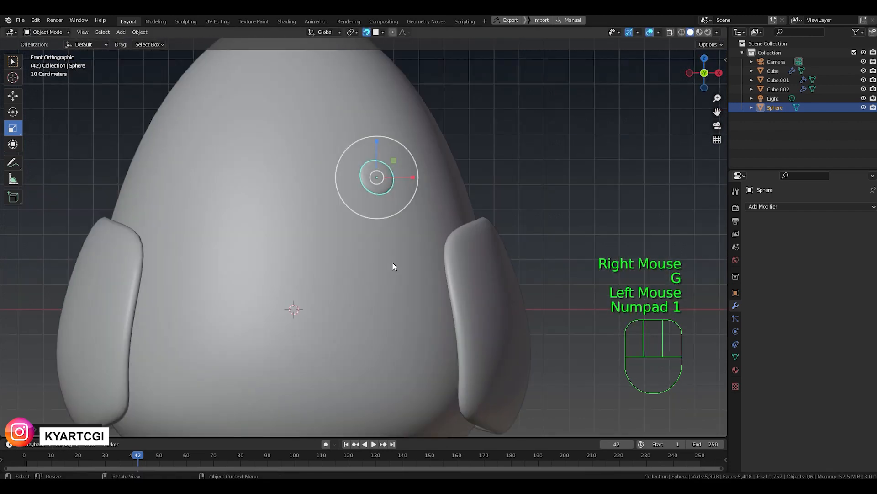
shift+middle_drag(386, 238, 393, 346)
key(g)
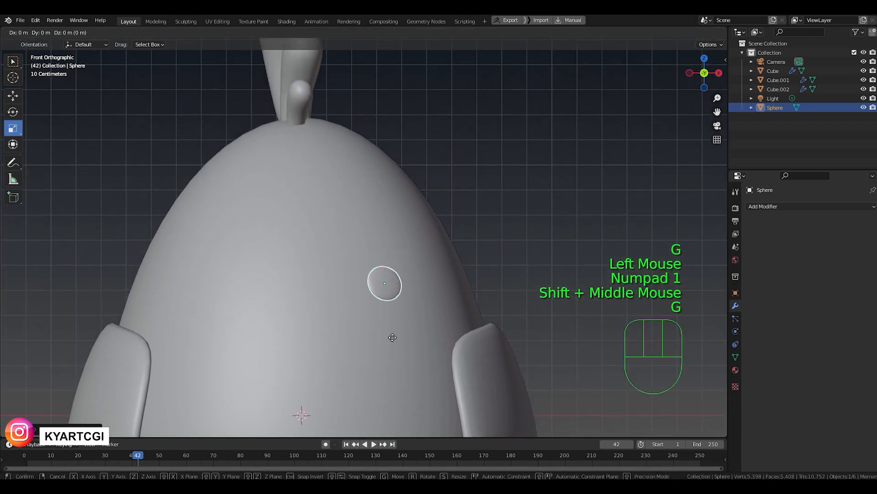
click(389, 317)
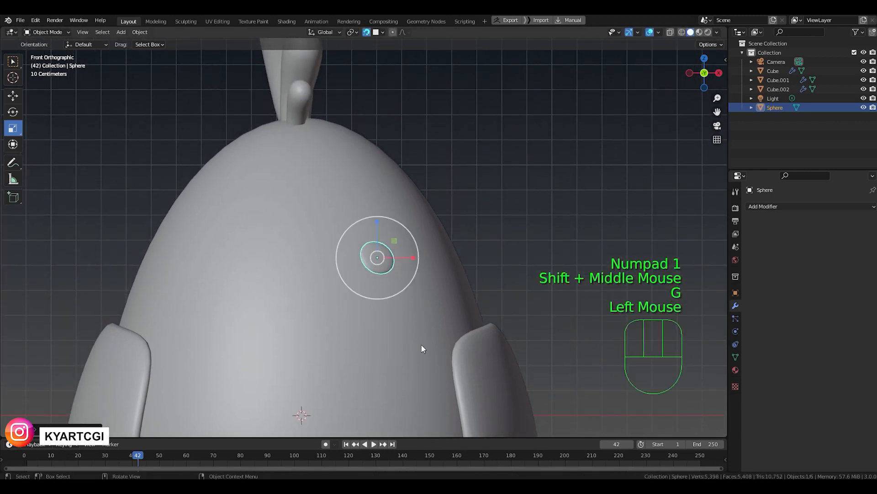
key(s)
click(411, 327)
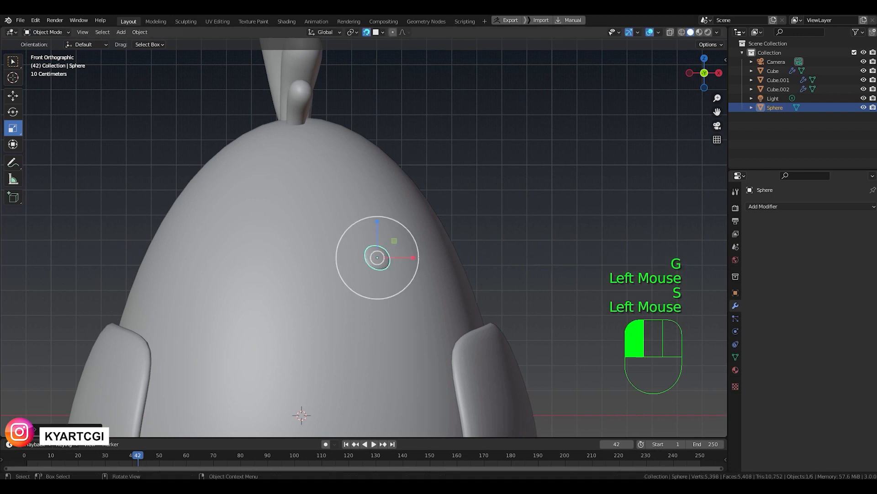
- Add a Mirror modifier to the eye on the X axis, using the body (Cube) as the mirror object
shift+middle_drag(412, 327, 427, 251)
scroll(427, 252, down, 2)
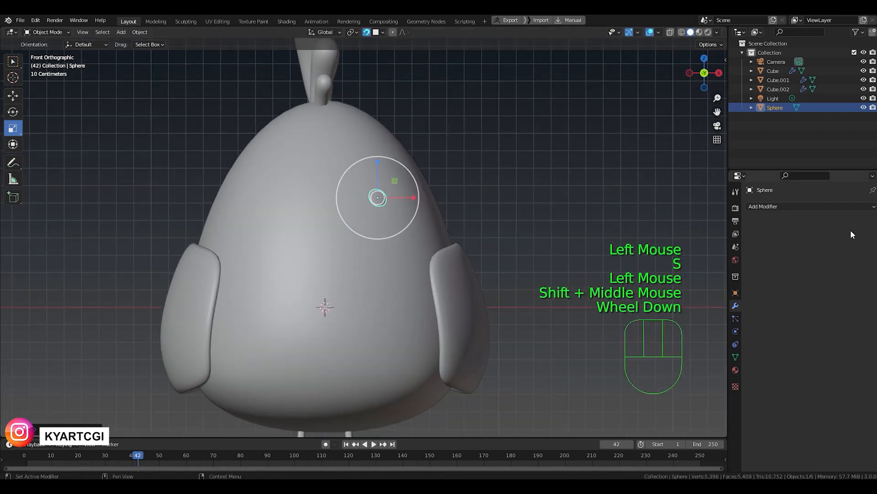
click(806, 206)
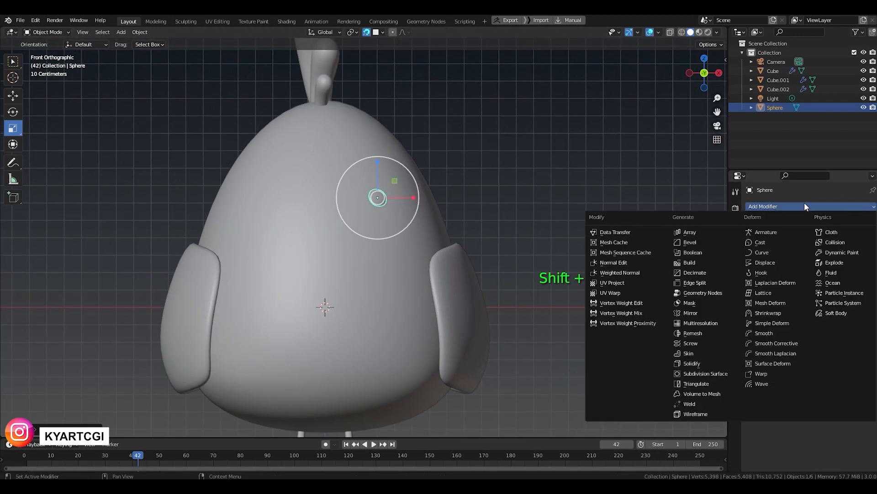
click(706, 312)
click(859, 269)
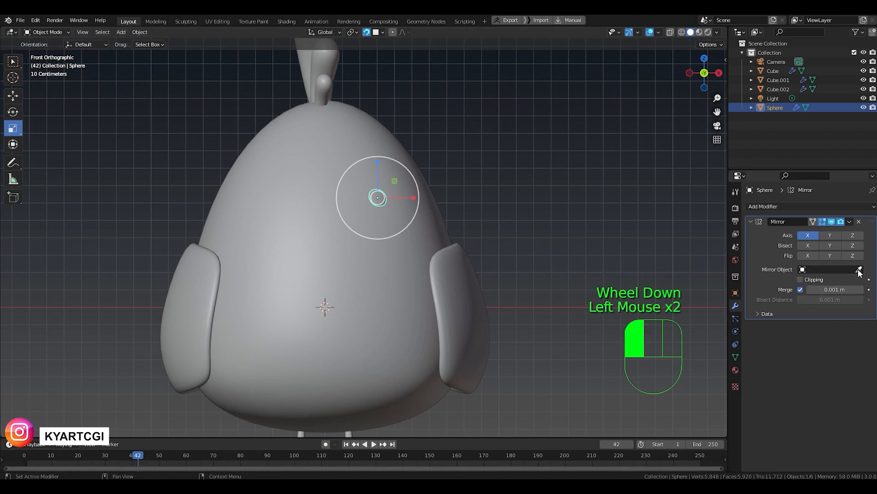
click(327, 269)
click(607, 198)
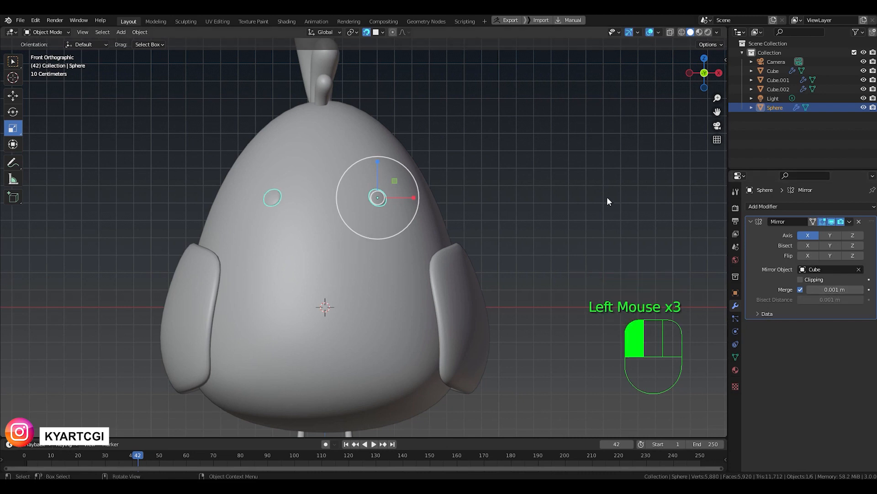
- Add a UV sphere for the beak and flatten it along Z into a thin disc
scroll(374, 291, down, 2)
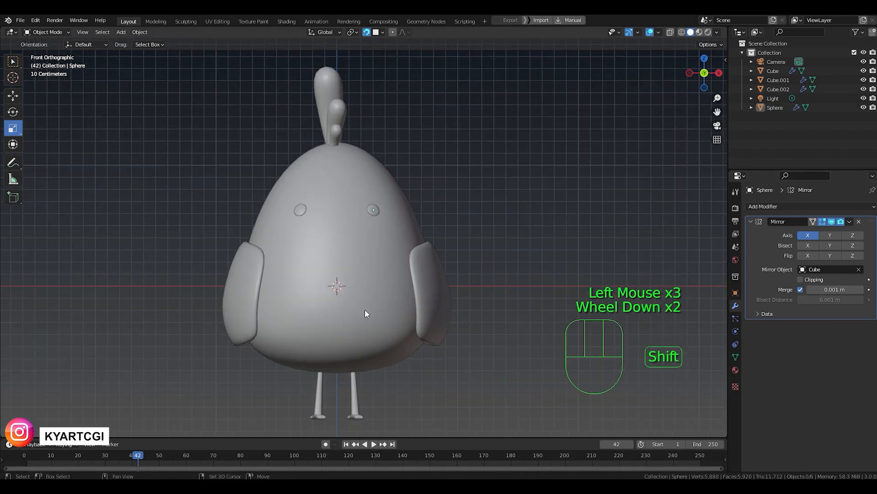
shift+middle_drag(365, 309, 373, 261)
scroll(373, 264, down, 1)
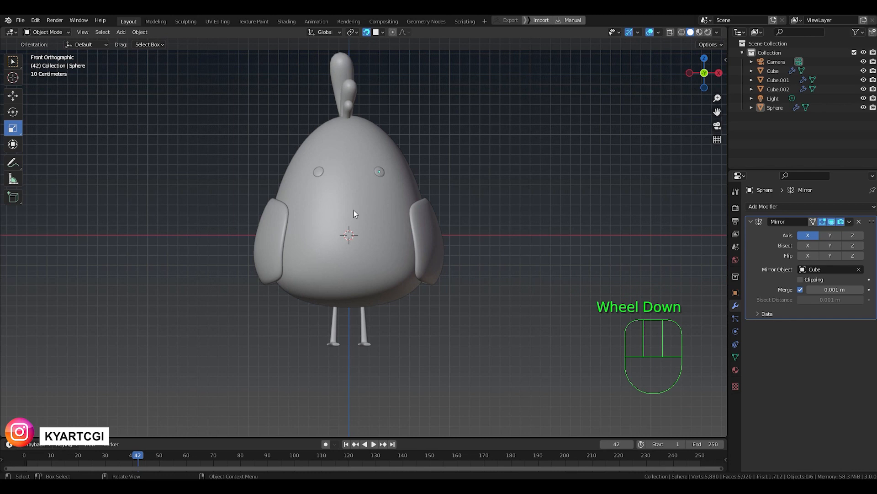
scroll(353, 209, up, 2)
shift+middle_drag(353, 209, 359, 192)
scroll(355, 259, down, 1)
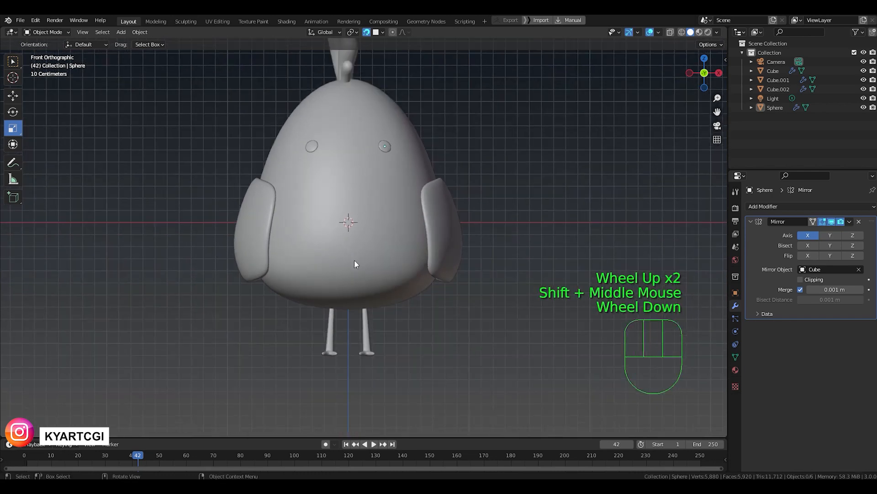
key(shift)
key(shift+a)
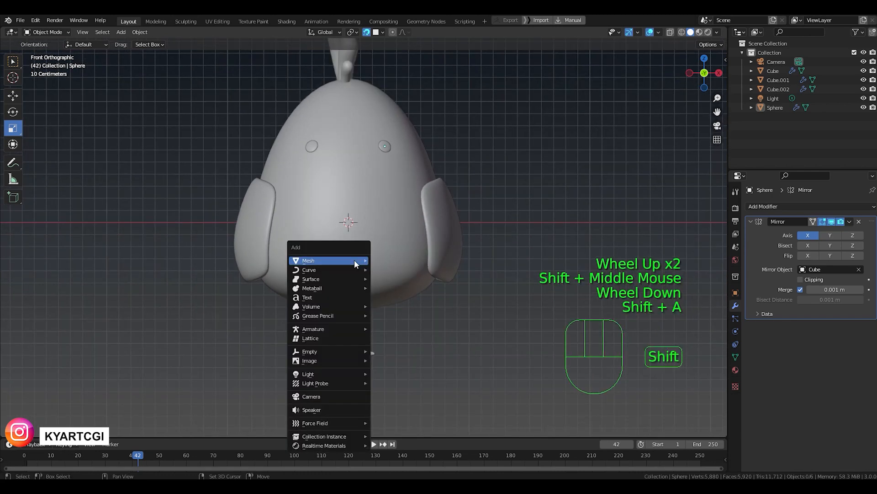
mouse_move(354, 259)
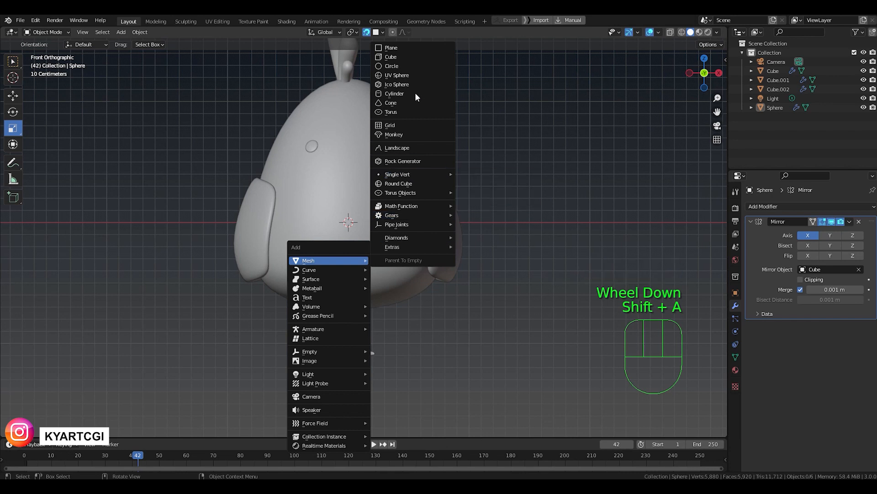
click(412, 76)
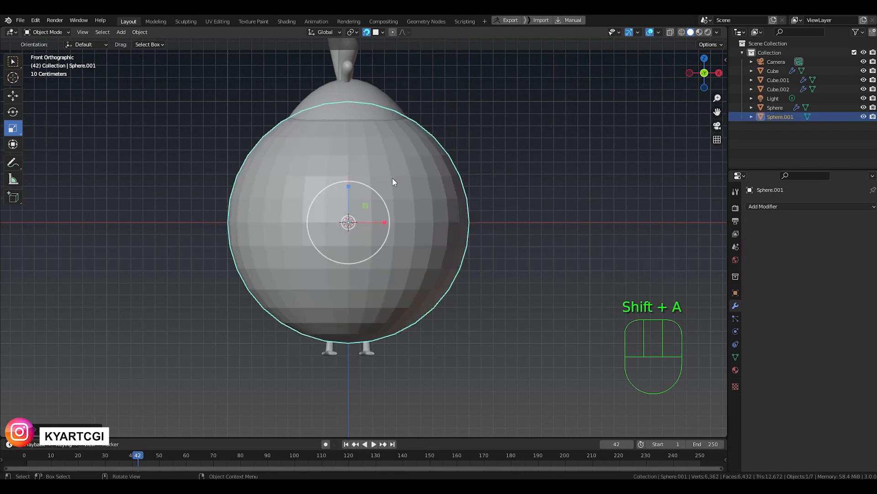
drag(349, 186, 351, 213)
- Turn snapping off and, in top view, move the flattened beak sphere along Y in front of the body
key(KP_7)
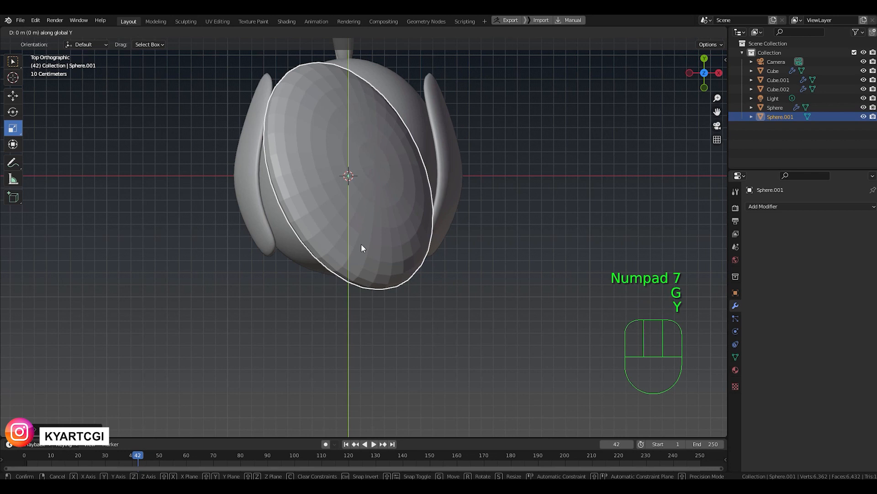
right_click(361, 245)
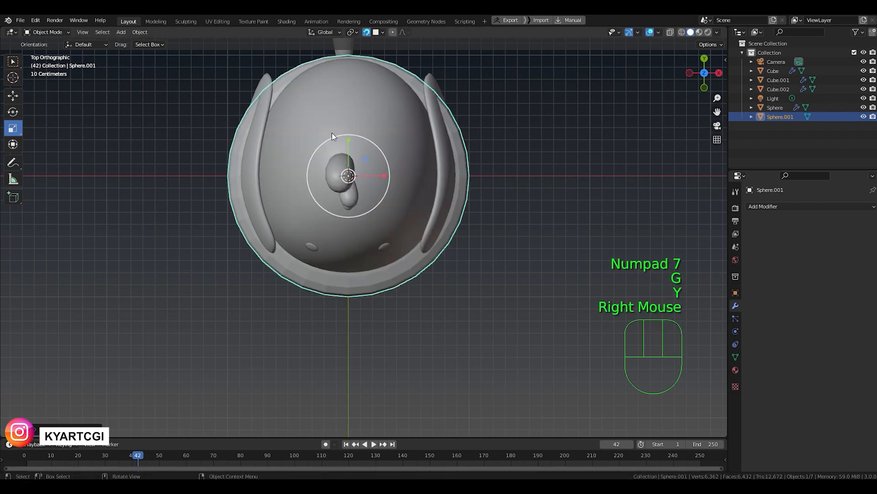
click(367, 32)
key(g)
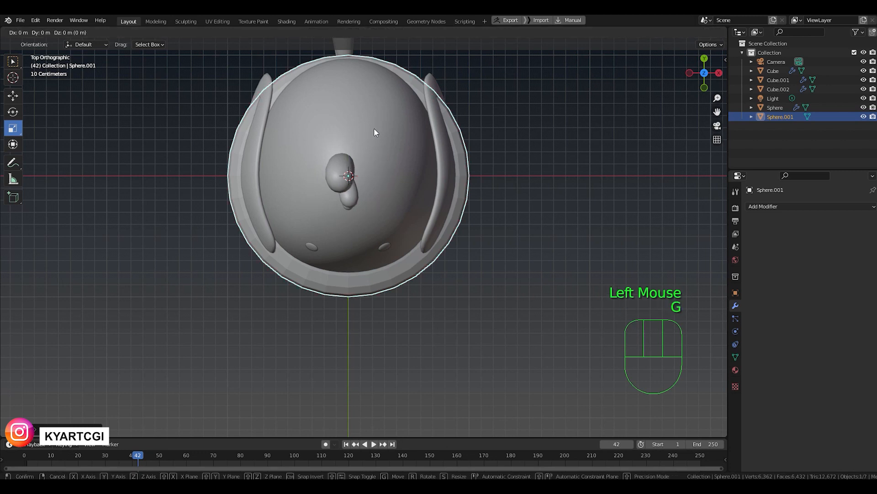
key(y)
click(378, 271)
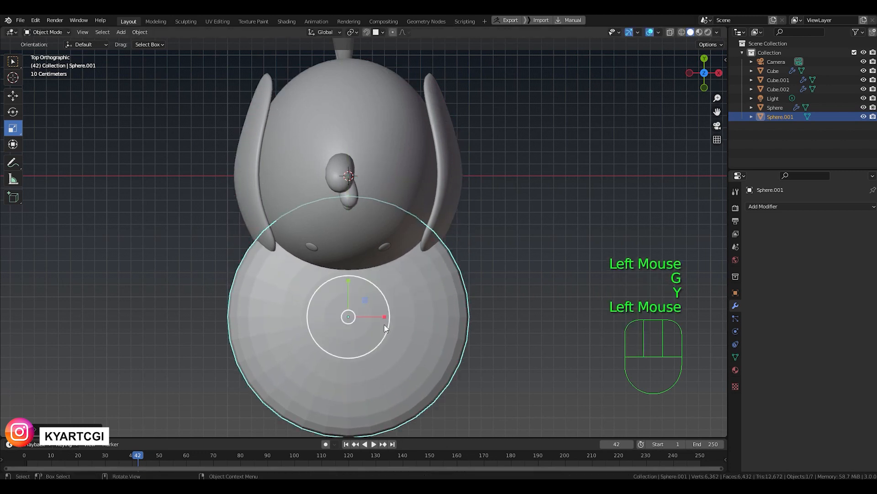
- Scale the beak disc down uniformly to beak size and move it back along Y until it overlaps the body's front
key(s)
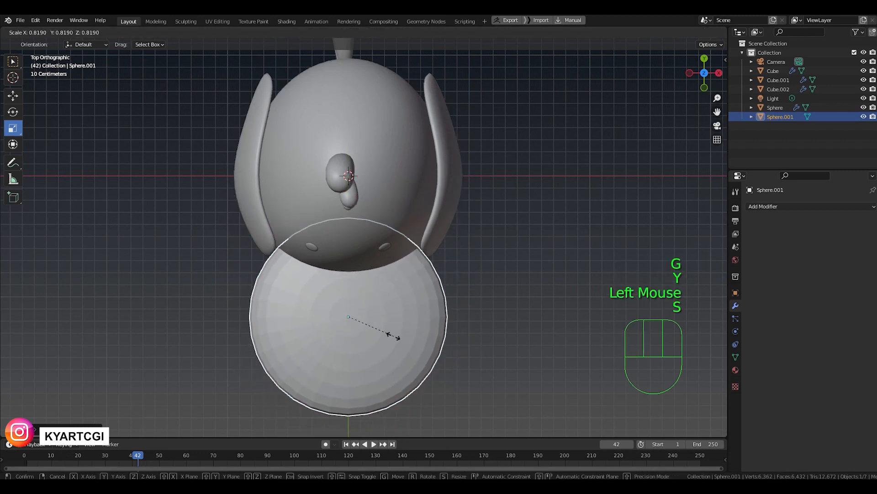
click(361, 322)
key(g)
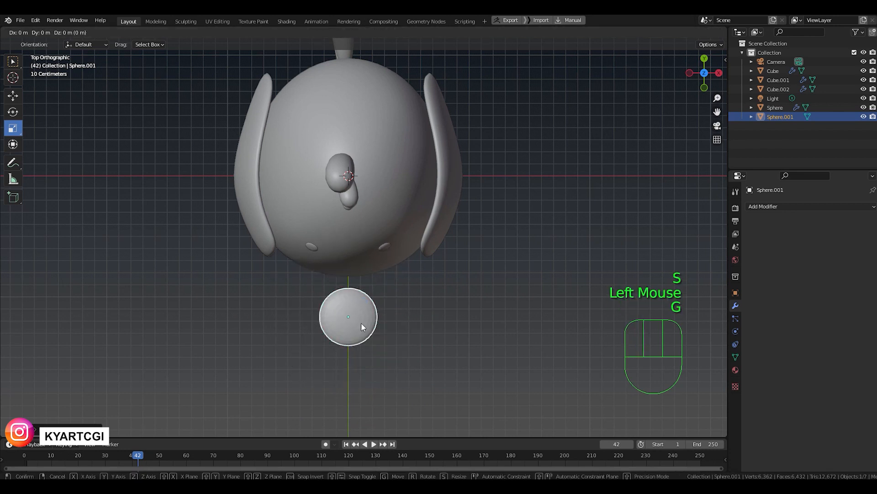
key(y)
click(363, 303)
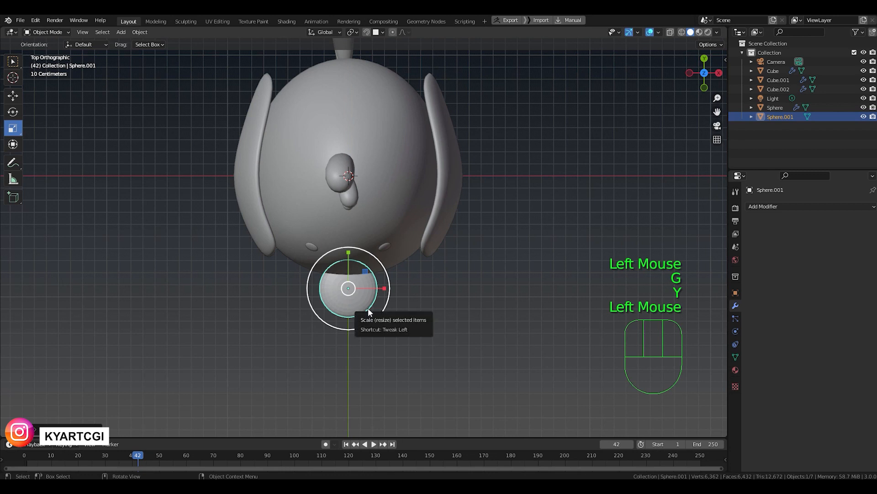
- In front view, raise the beak about 0.37 m along Z to just below the eyes
key(KP_1)
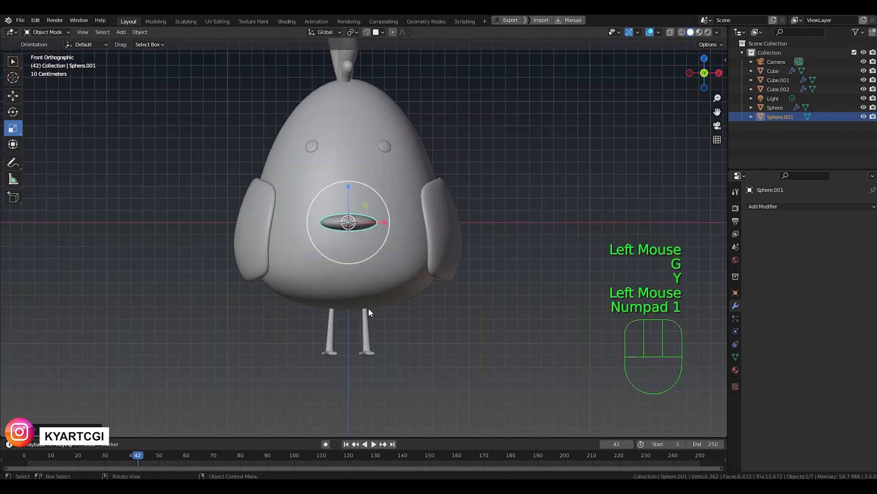
key(g)
key(z)
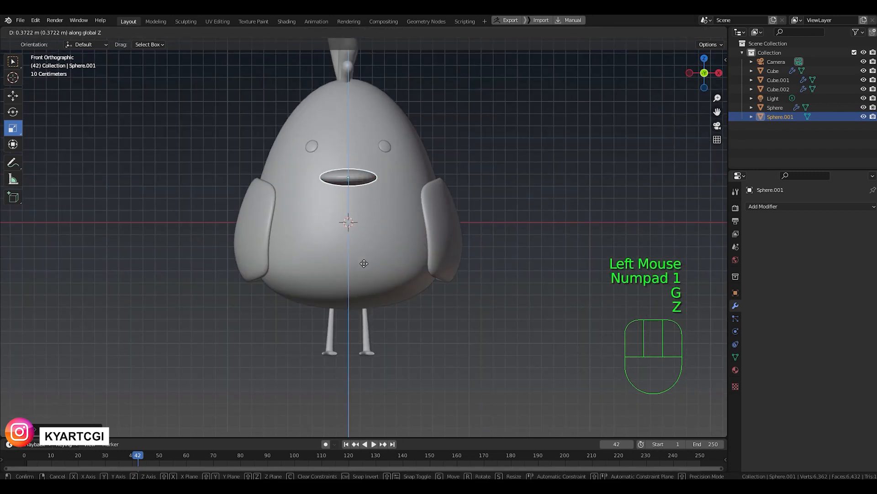
click(364, 262)
key(KP_7)
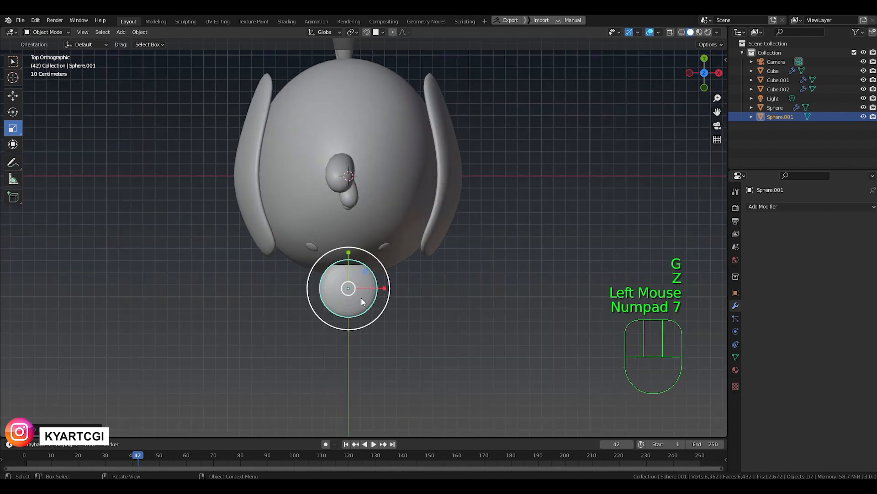
- Narrow the beak disc along X into a slim oval and move it back along Y until its rear half sits inside the body
scroll(361, 298, up, 2)
drag(374, 323, 353, 324)
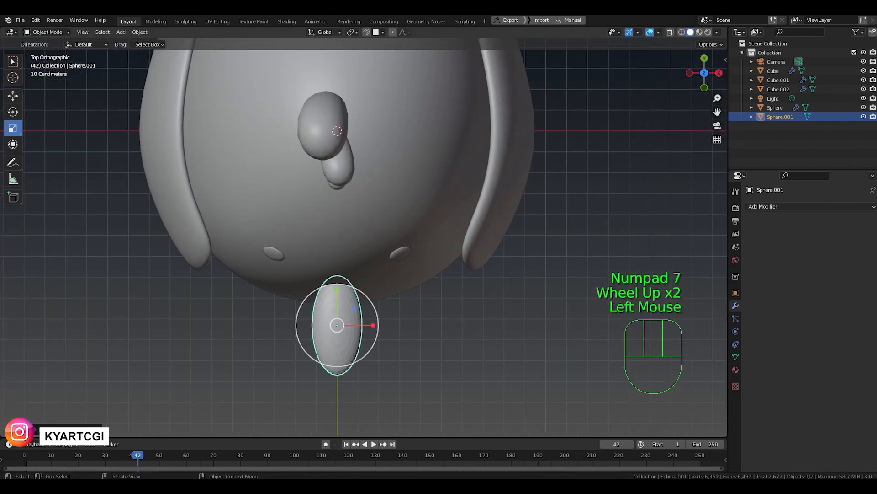
key(g)
key(y)
click(355, 300)
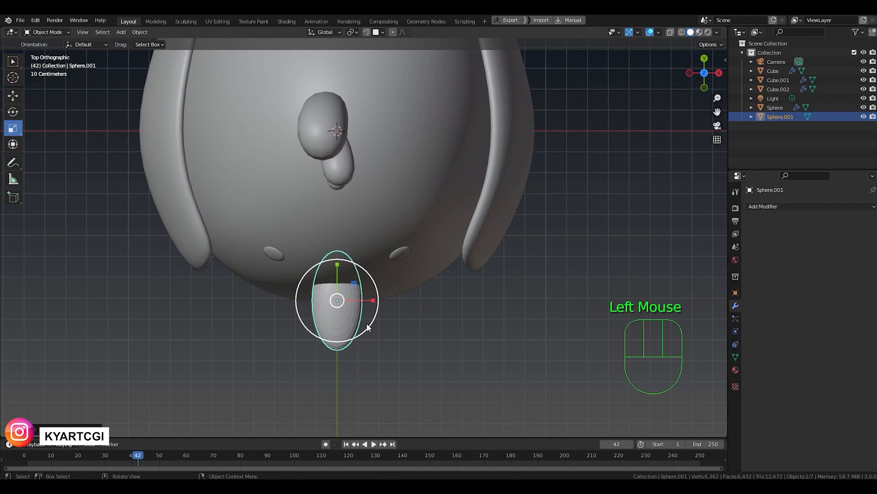
- In Edit Mode, select the whole beak mesh and flatten it further along Z
middle_drag(366, 322, 364, 261)
key(Tab)
scroll(364, 260, up, 2)
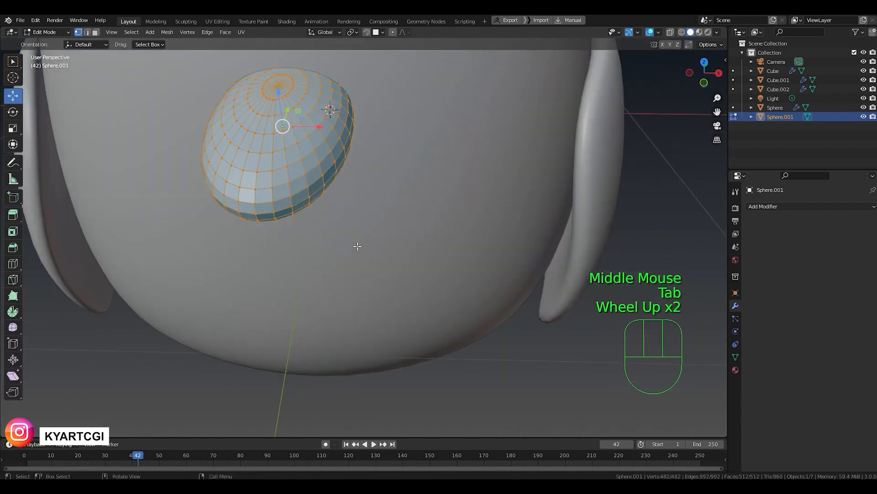
shift+middle_drag(354, 232, 437, 302)
scroll(380, 292, up, 1)
key(a)
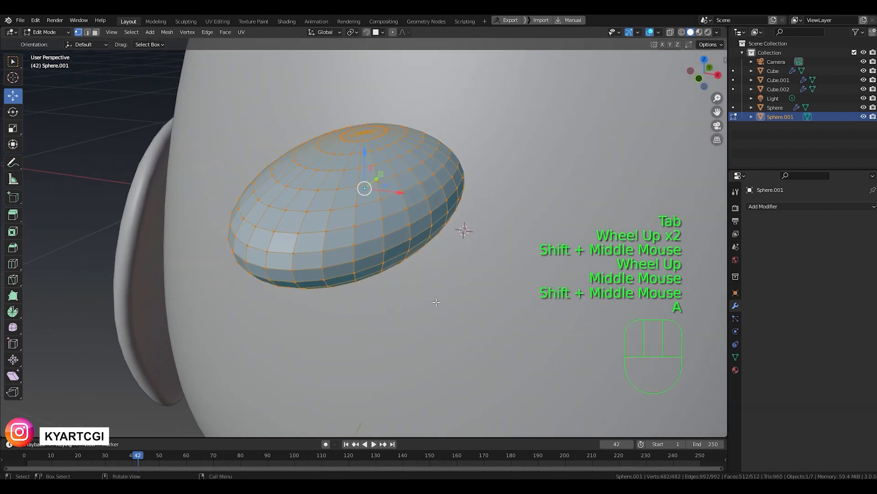
key(shift+space)
click(368, 258)
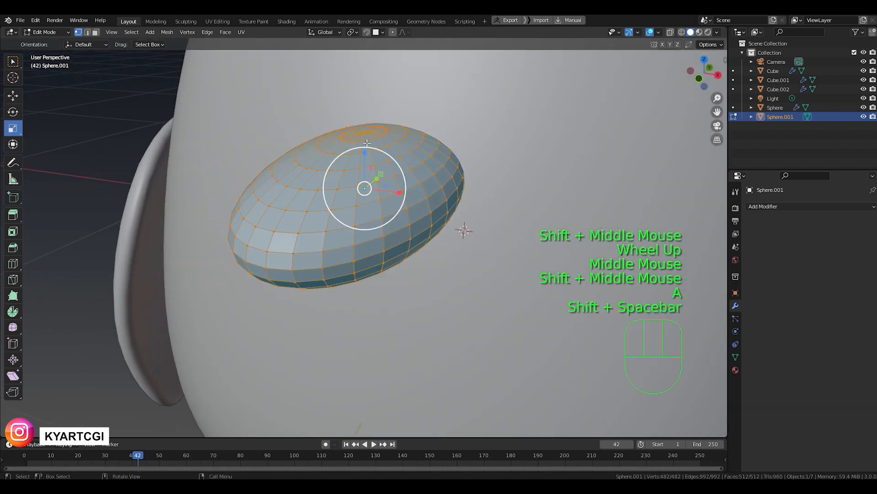
drag(364, 153, 364, 170)
middle_drag(364, 170, 341, 208)
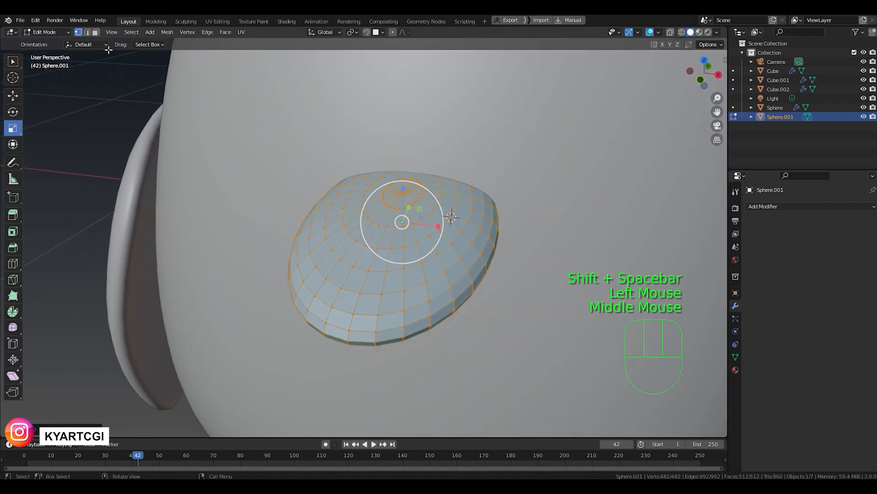
- Raise the beak's central lengthwise edge loop about 0.034 m along Z in front view, using smooth proportional editing with a size of about 0.09 m
click(88, 33)
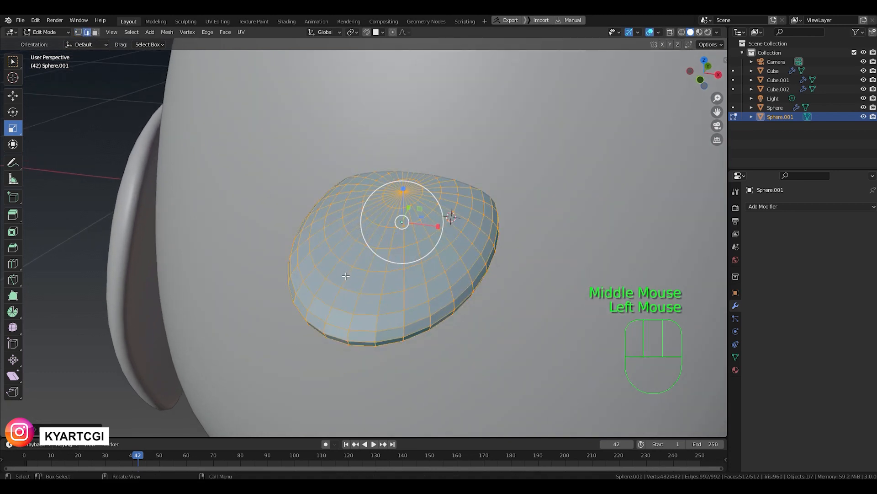
mouse_move(356, 297)
shift+middle_down()
mouse_move(346, 270)
mouse_move(325, 279)
mouse_move(354, 284)
shift+middle_up()
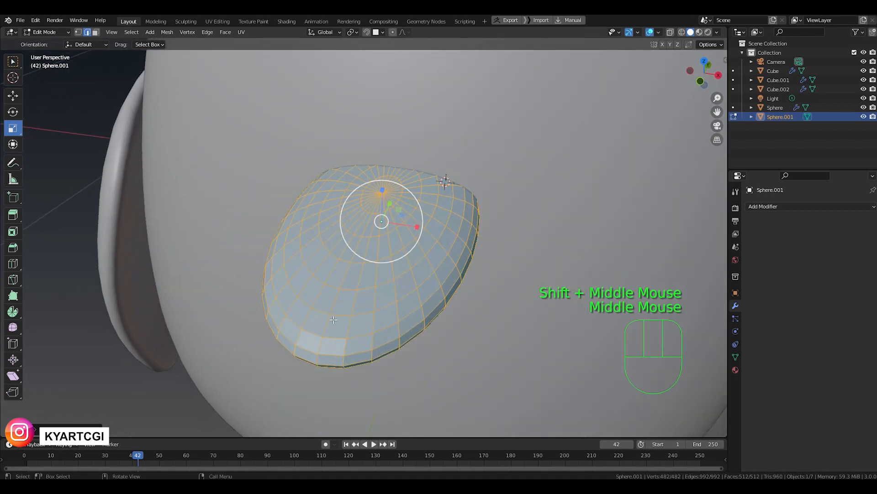
click(333, 319)
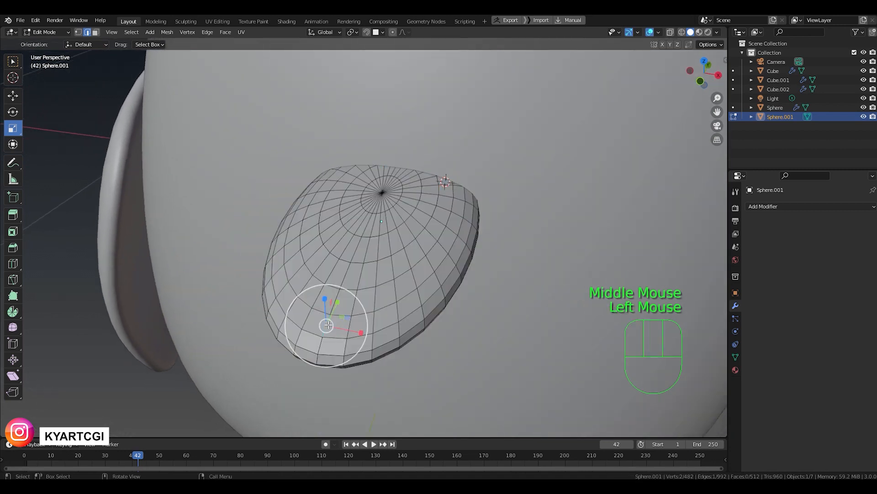
alt+click(344, 282)
middle_drag(344, 287, 359, 287)
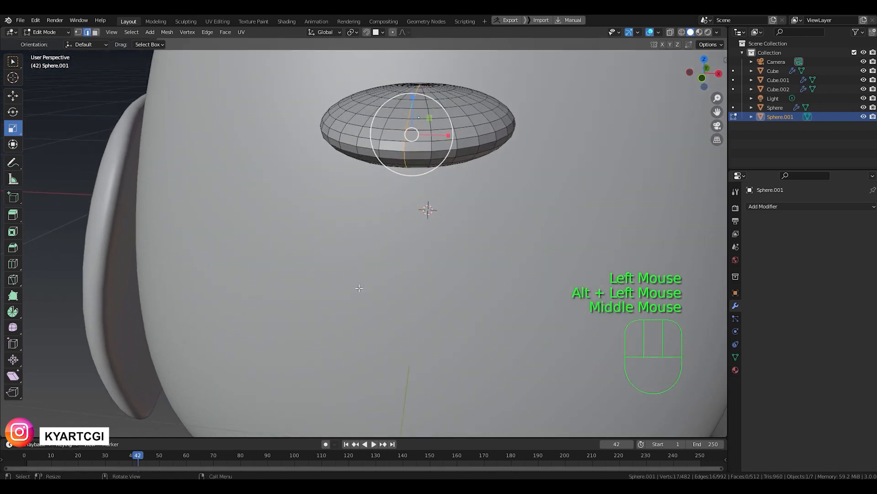
key(KP_1)
shift+middle_drag(419, 259, 393, 352)
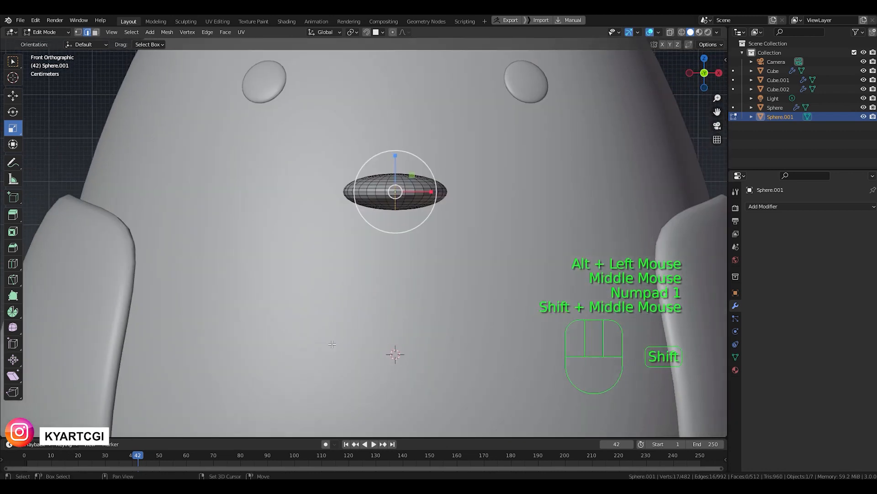
scroll(381, 218, up, 3)
shift+middle_drag(418, 223, 356, 311)
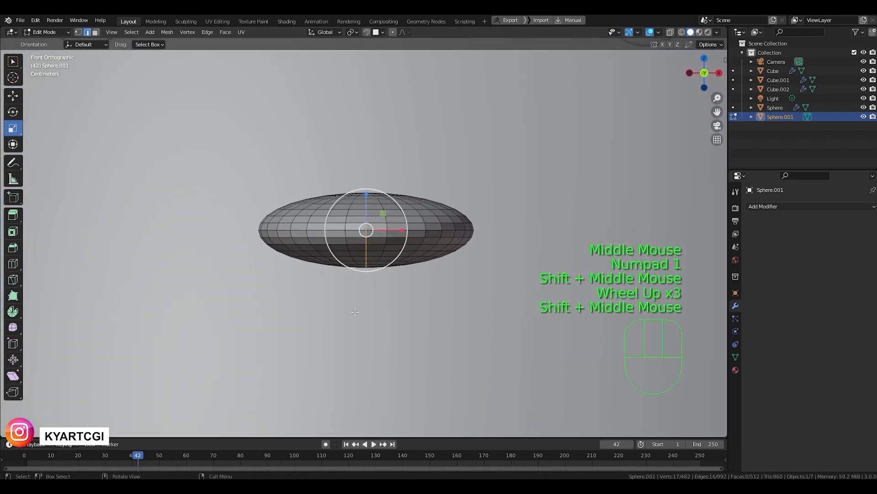
key(o)
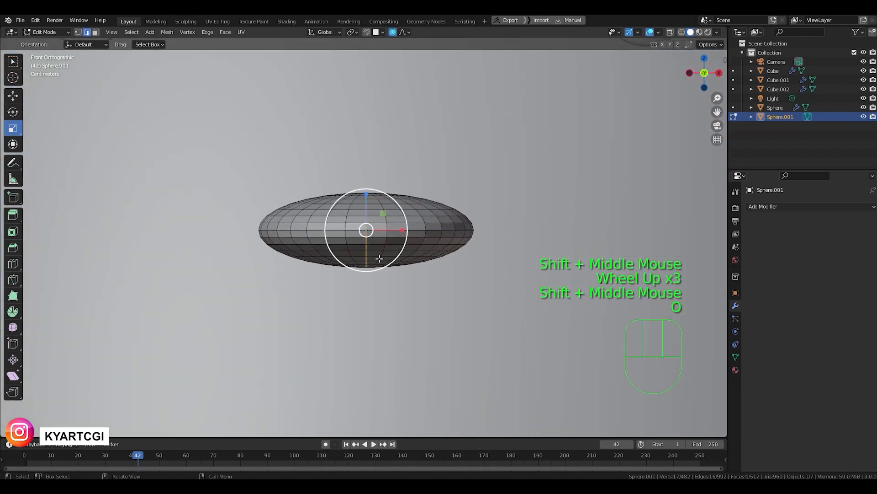
key(g)
key(z)
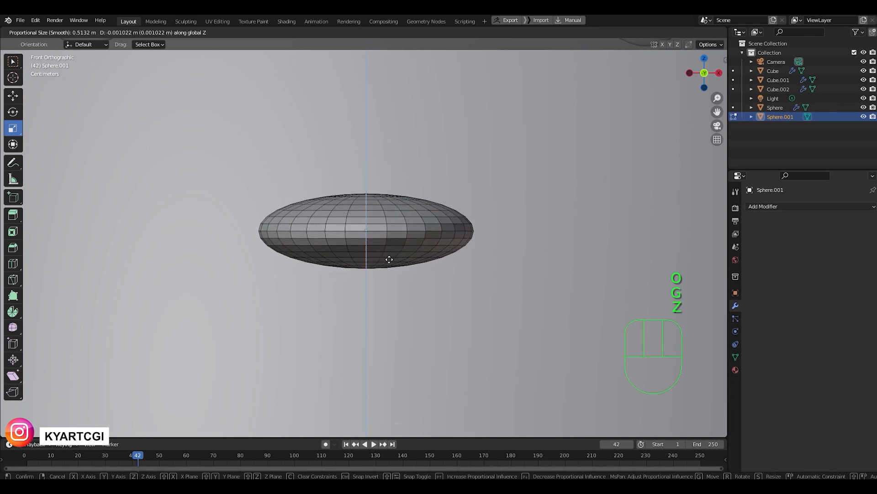
scroll(389, 259, up, 3)
scroll(389, 258, up, 11)
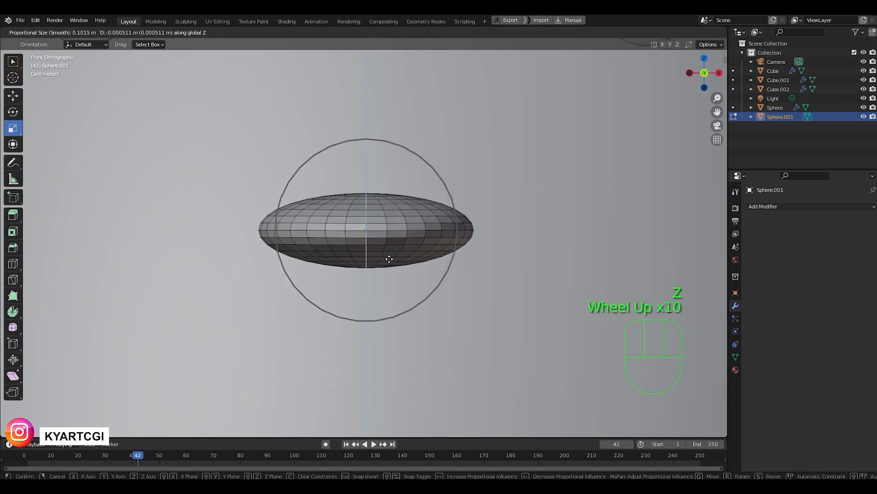
scroll(391, 252, down, 2)
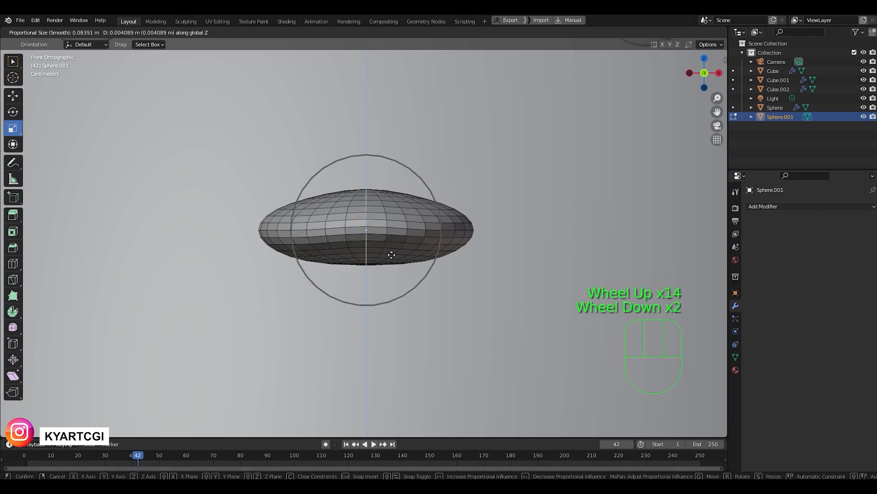
scroll(393, 235, up, 2)
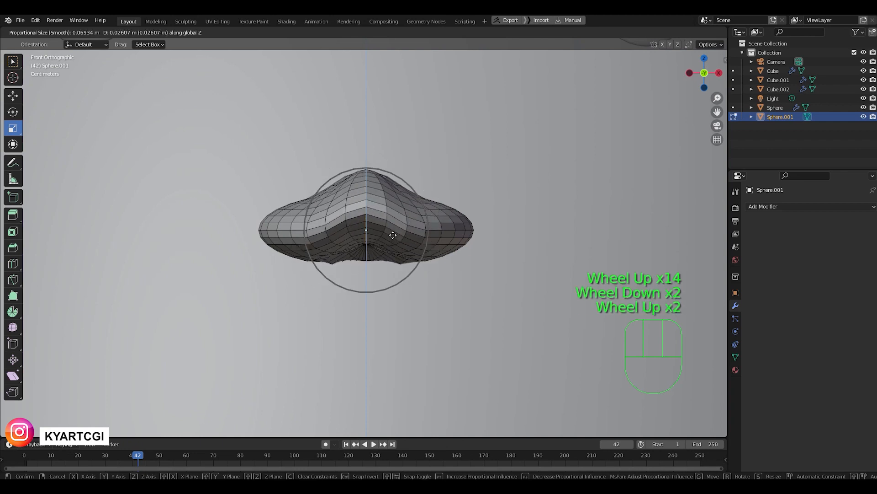
scroll(393, 235, down, 2)
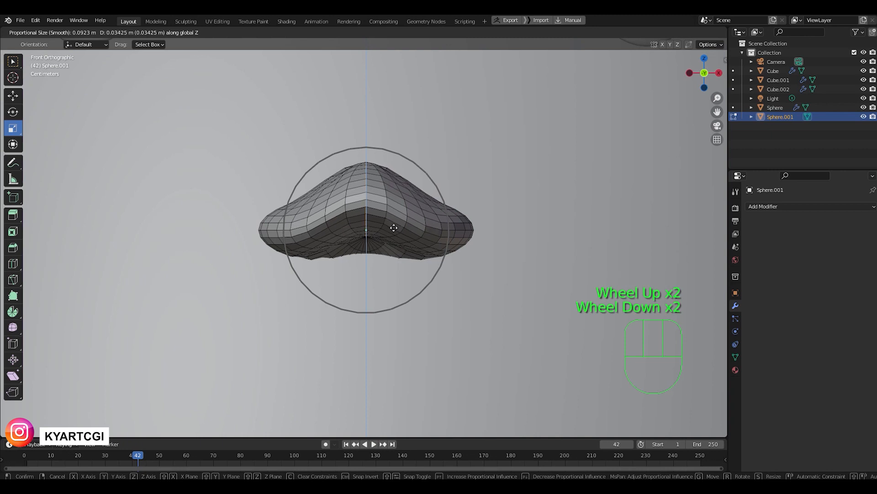
click(394, 229)
scroll(396, 240, down, 1)
key(Tab)
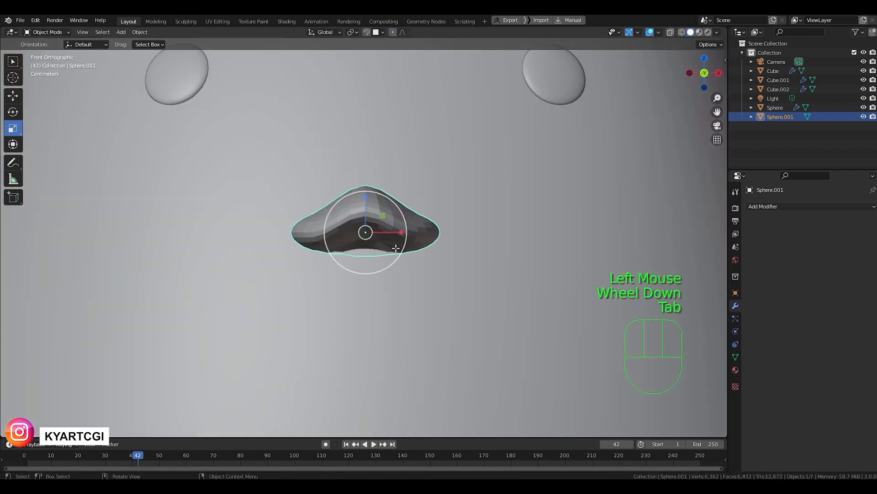
- Apply smooth shading to the beak in Object Mode
middle_drag(395, 248, 366, 260)
scroll(320, 287, down, 3)
middle_drag(321, 287, 284, 288)
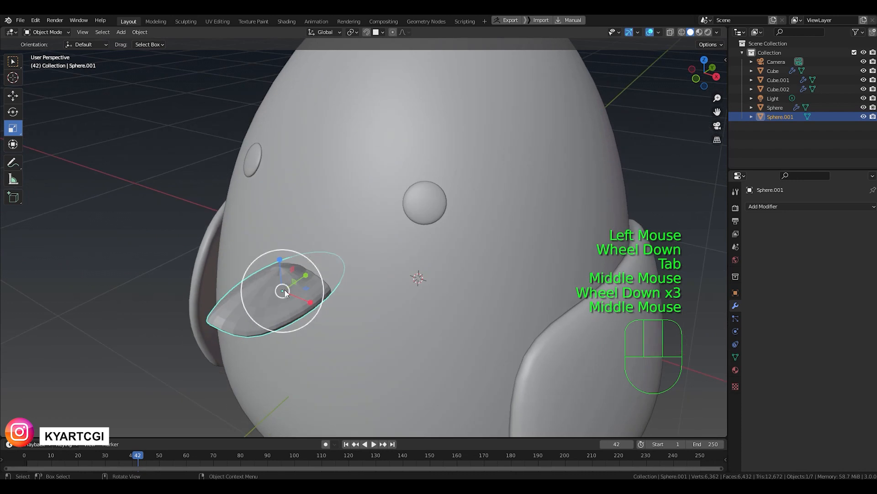
right_click(278, 292)
click(277, 292)
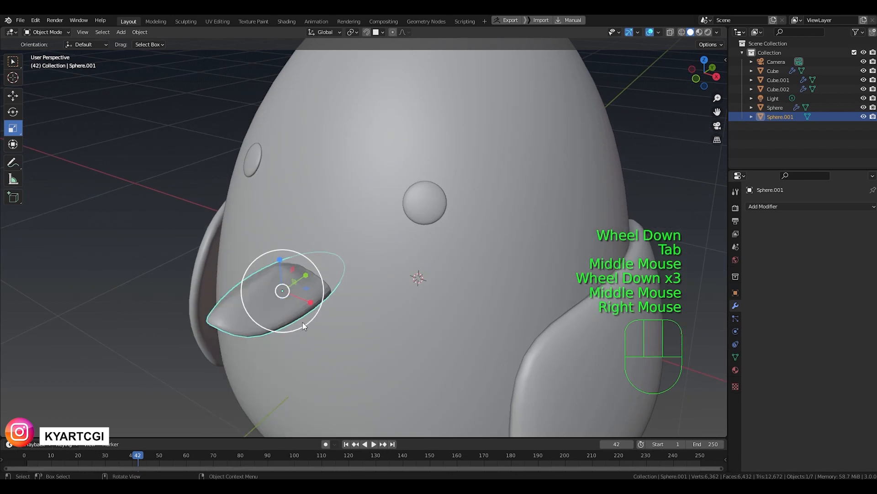
- Move the beak back along Y so that only its tip protrudes from the body, and check it from the front
click(13, 96)
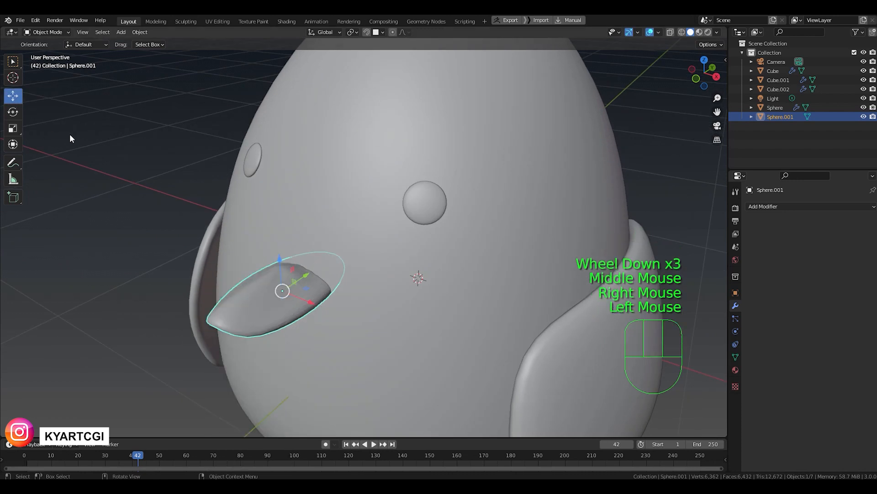
drag(309, 275, 345, 250)
scroll(222, 297, down, 3)
click(196, 277)
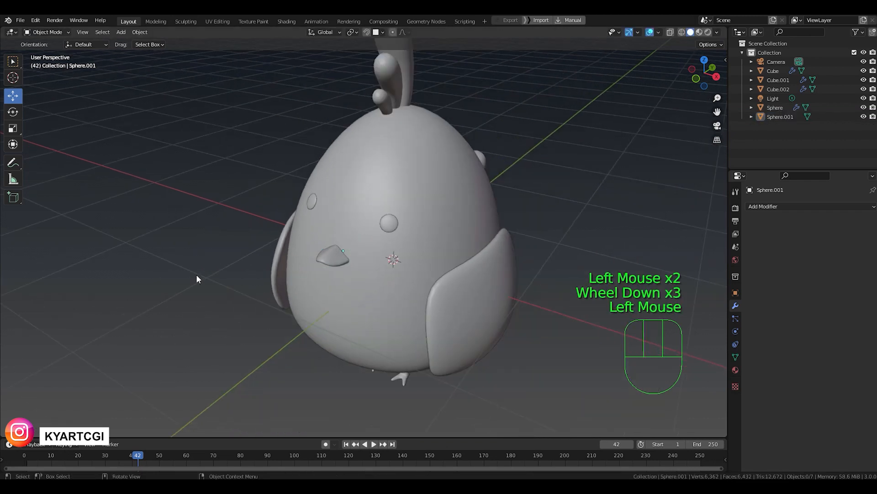
middle_drag(196, 277, 274, 262)
scroll(372, 278, up, 3)
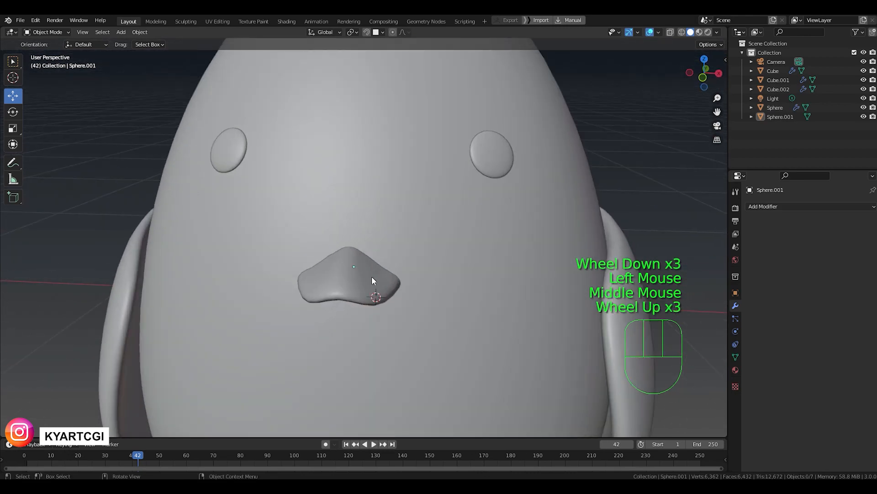
- Select the entire beak mesh in Edit Mode and scale it down slightly with proportional editing on
click(371, 295)
key(Tab)
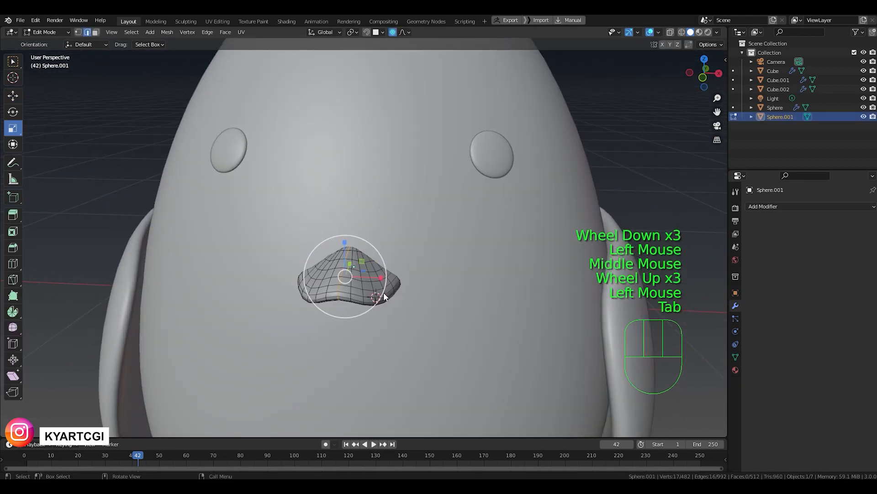
key(a)
key(s)
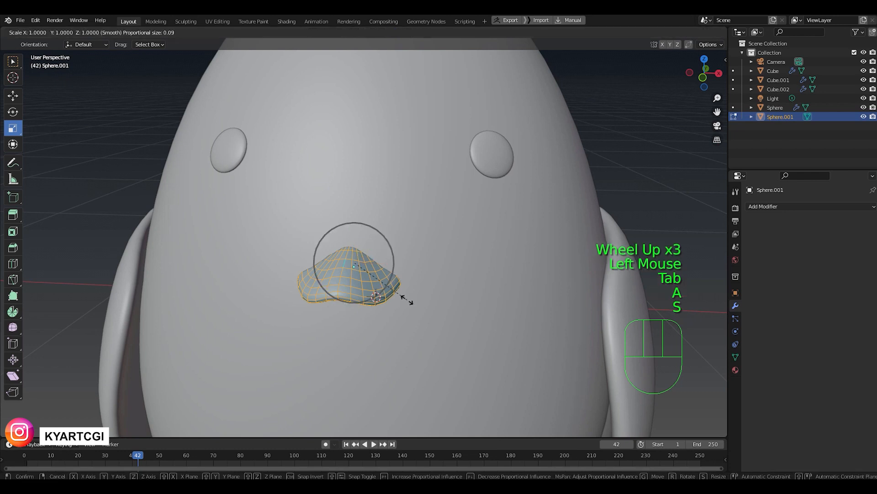
click(398, 295)
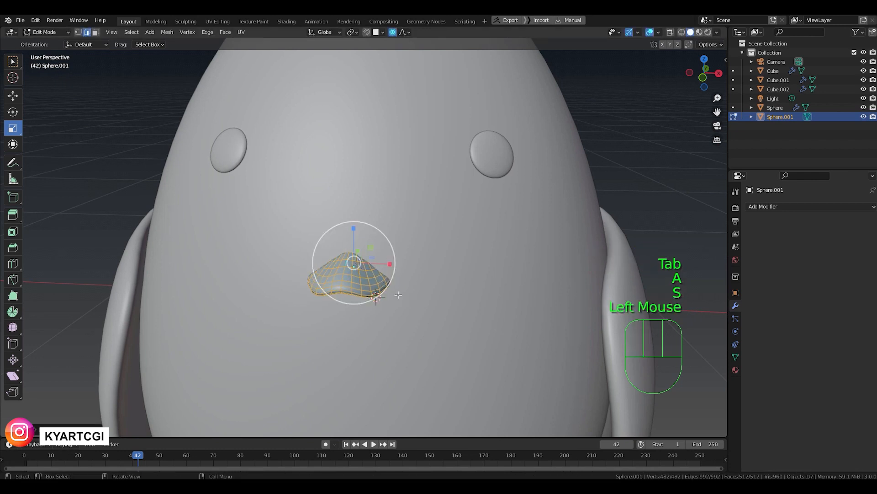
- In top view, move the beak mesh forward along Y and narrow it slightly along X
key(KP_7)
key(g)
key(y)
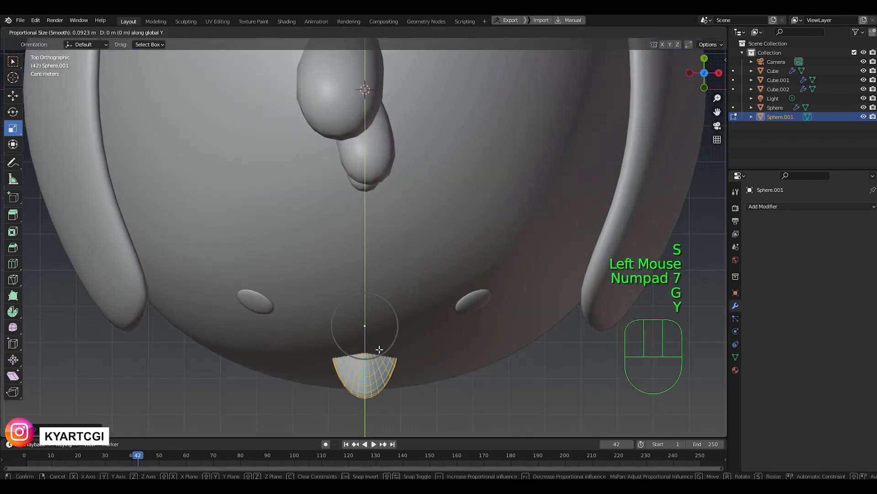
click(382, 364)
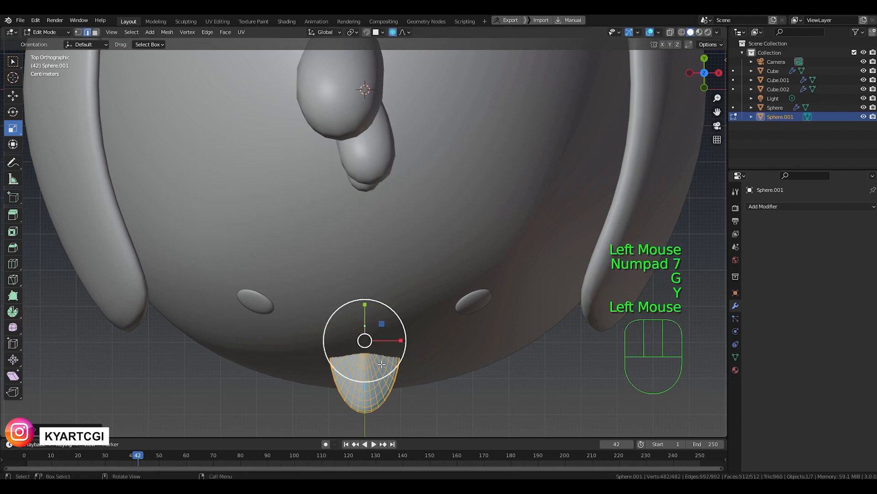
drag(399, 344, 398, 344)
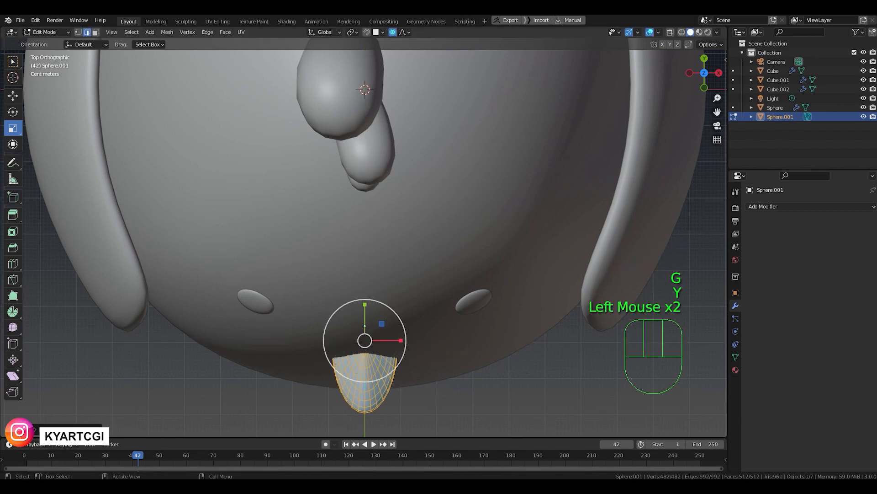
- In right view with X-ray on, duplicate the beak mesh and place the copy about 0.10 m below the original
key(KP_3)
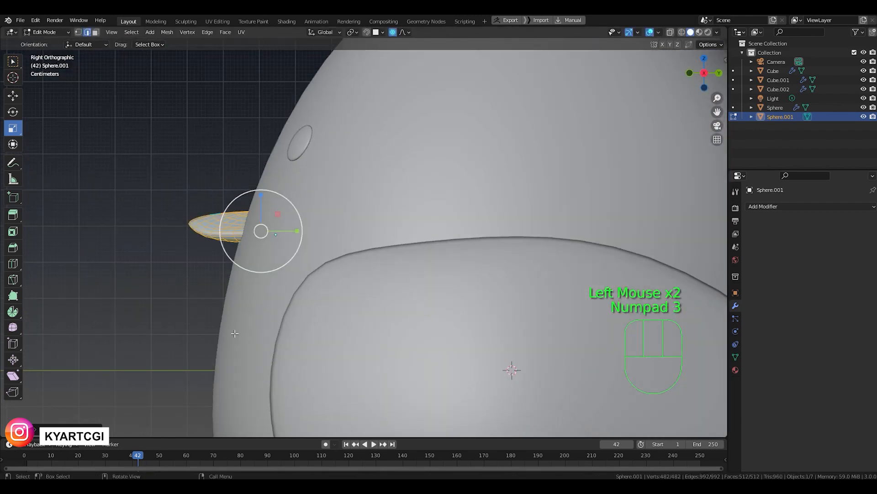
shift+middle_drag(214, 287, 287, 286)
scroll(296, 255, up, 2)
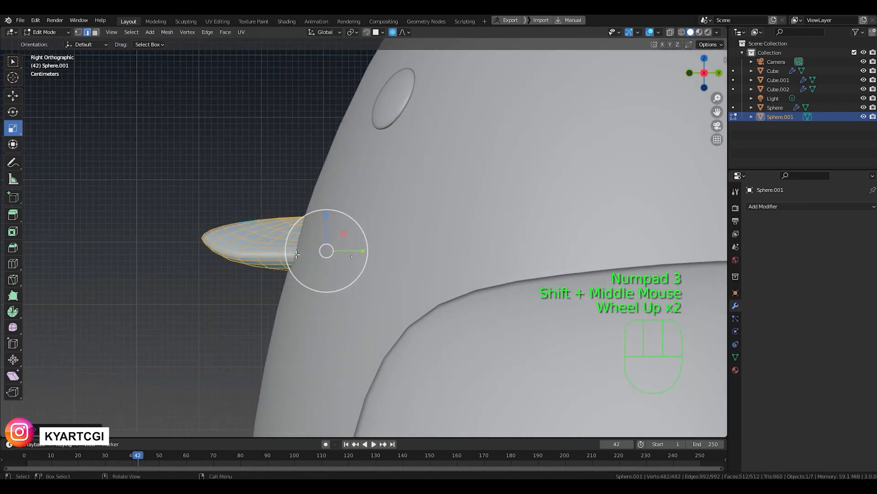
key(q)
mouse_move(289, 254)
shift+middle_down()
mouse_move(288, 247)
mouse_move(287, 254)
shift+middle_up()
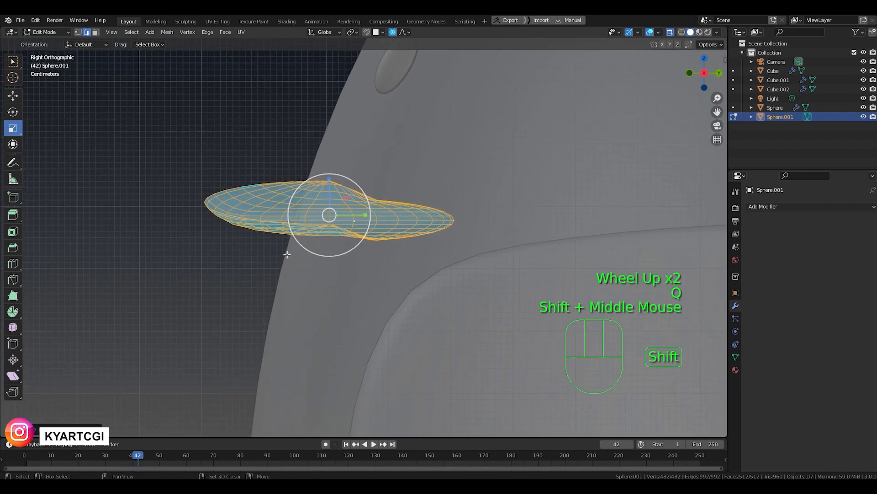
key(shift+d)
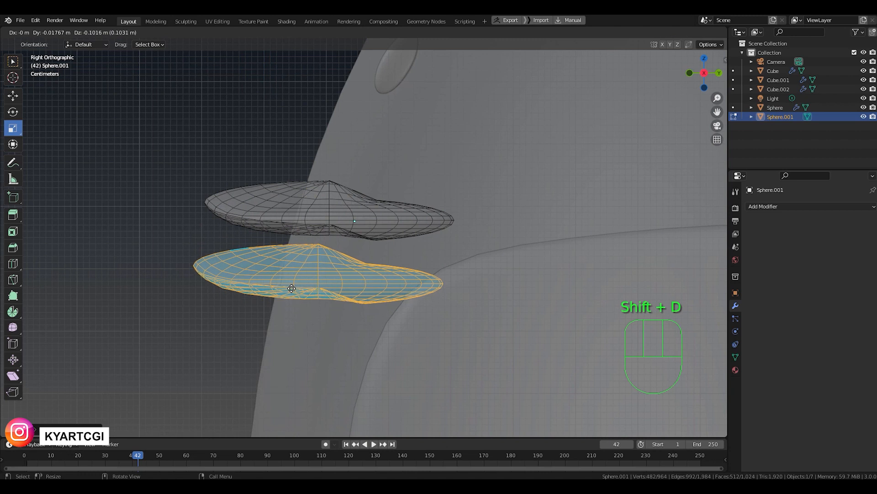
click(292, 288)
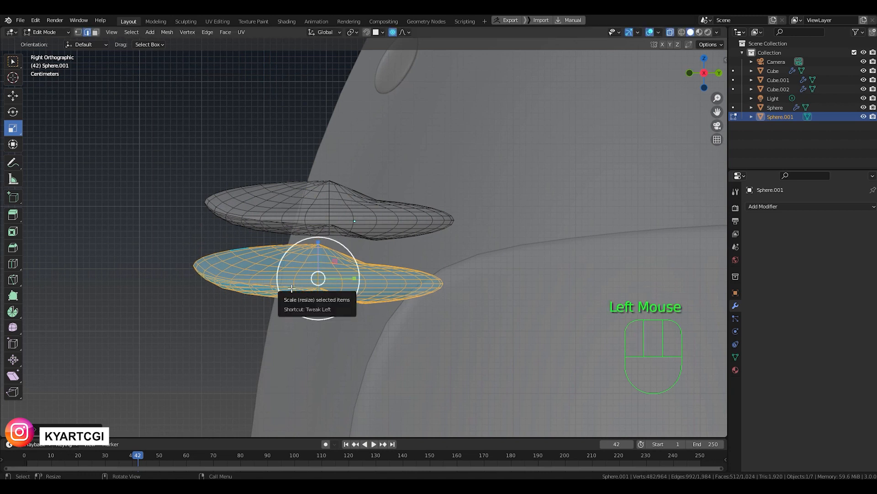
- Turn off proportional editing and rotate the duplicated lower beak mesh 180° about the Y axis
key(r)
click(292, 287)
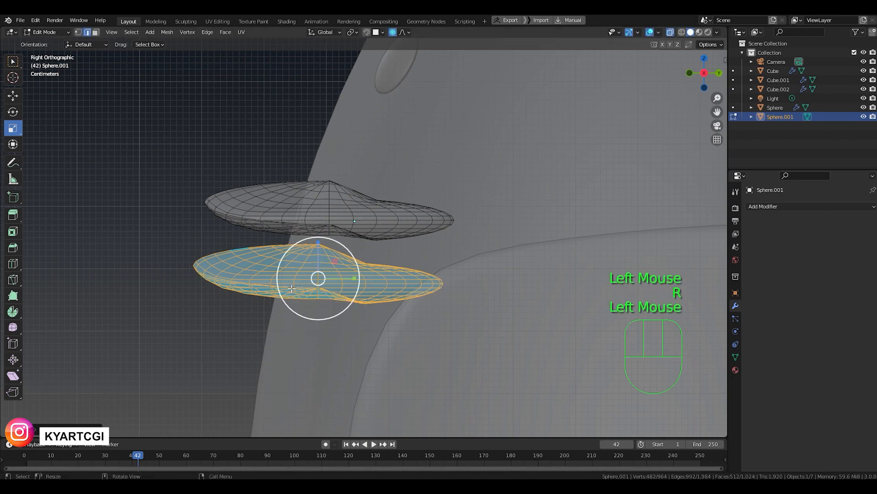
click(394, 32)
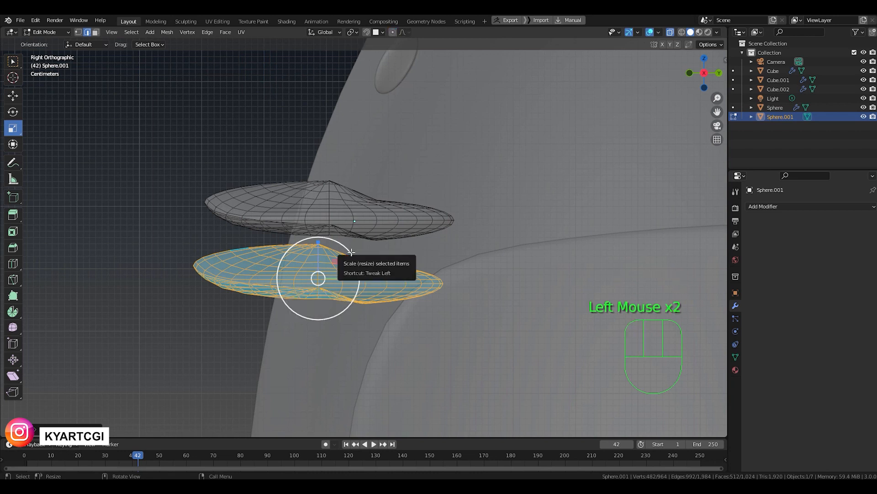
key(r)
key(y)
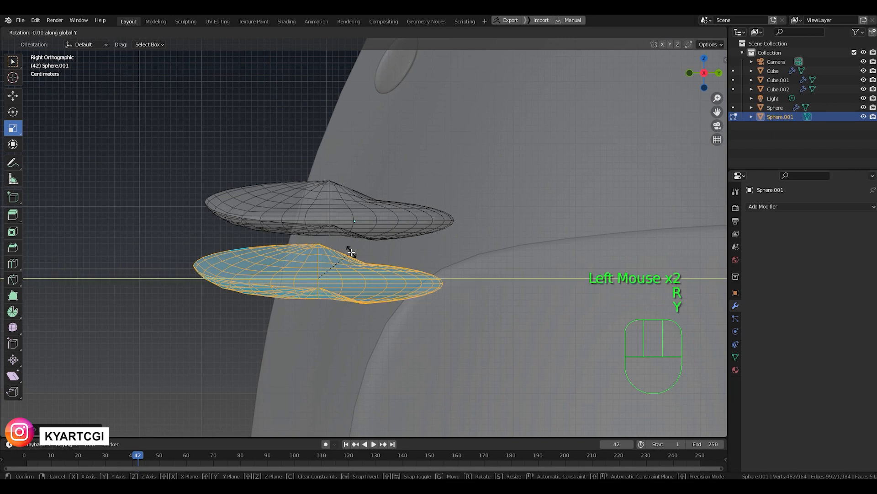
key(KP_1)
key(KP_8)
key(KP_0)
key(Return)
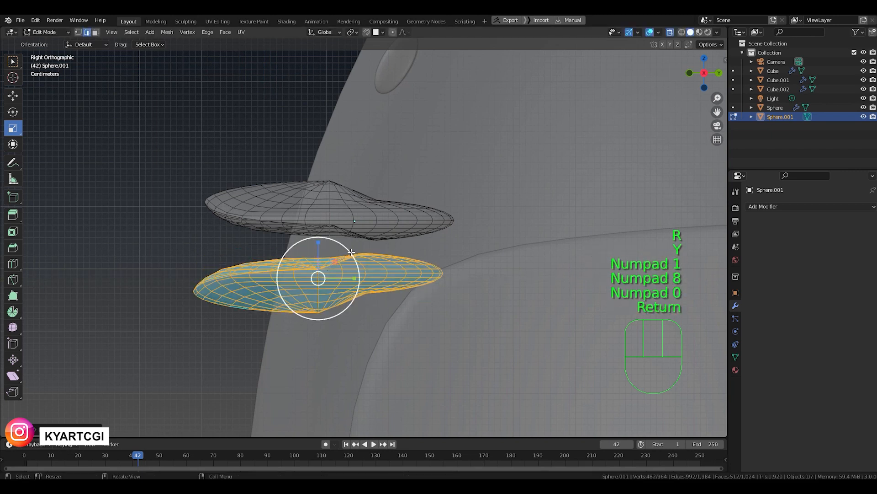
- Move the flipped lower beak up against the upper beak and rotate it so its front end tilts upward
key(g)
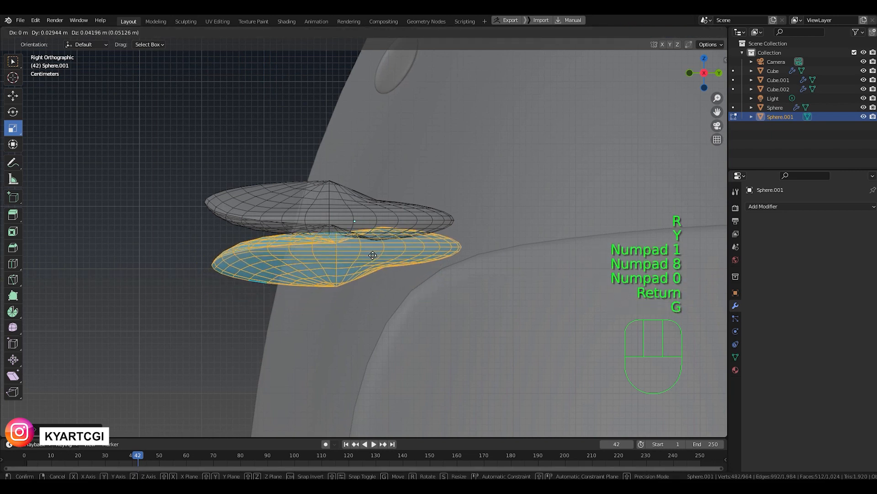
click(373, 255)
key(r)
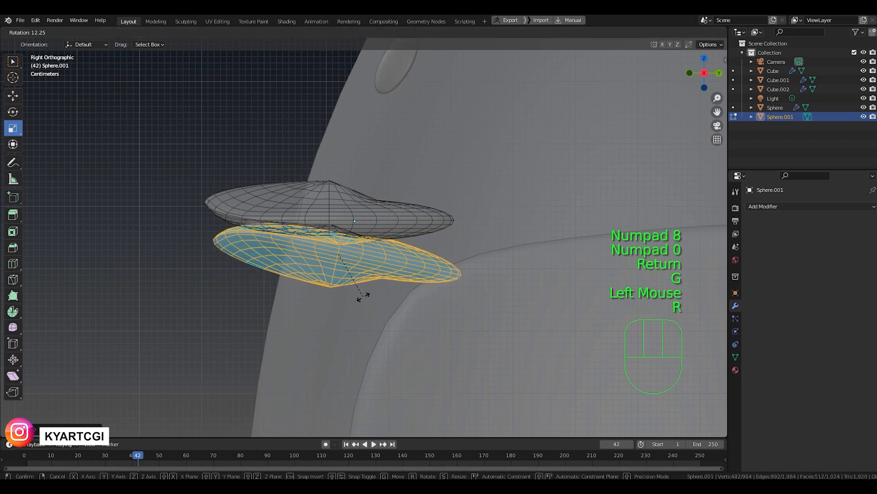
click(375, 311)
- Scale the lower beak to about 0.77, shift it forward and up under the upper beak, and return to Object Mode
key(s)
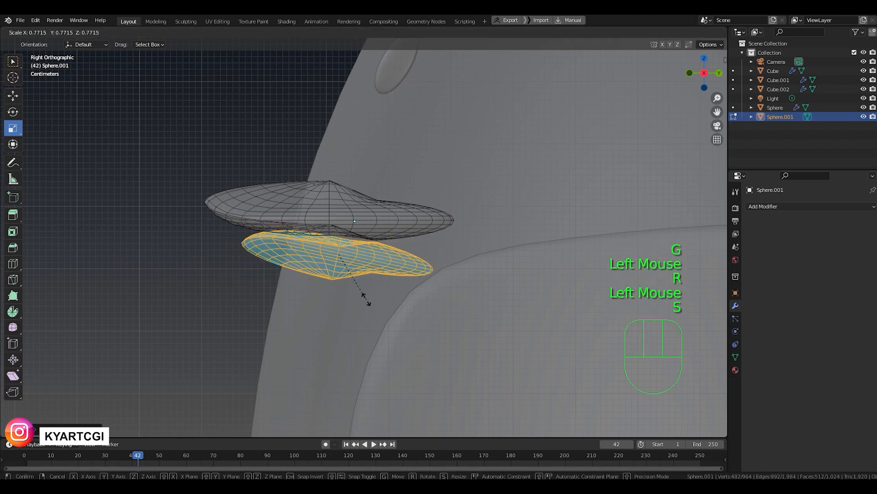
click(366, 300)
key(g)
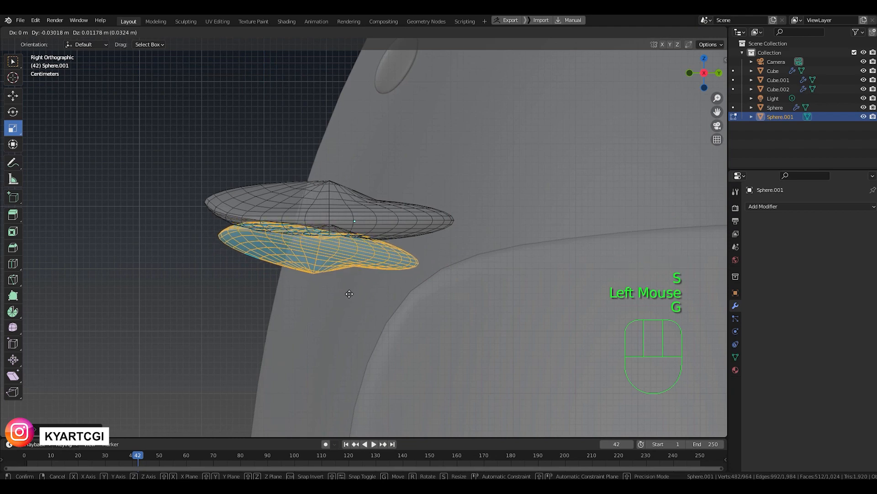
click(349, 292)
key(Tab)
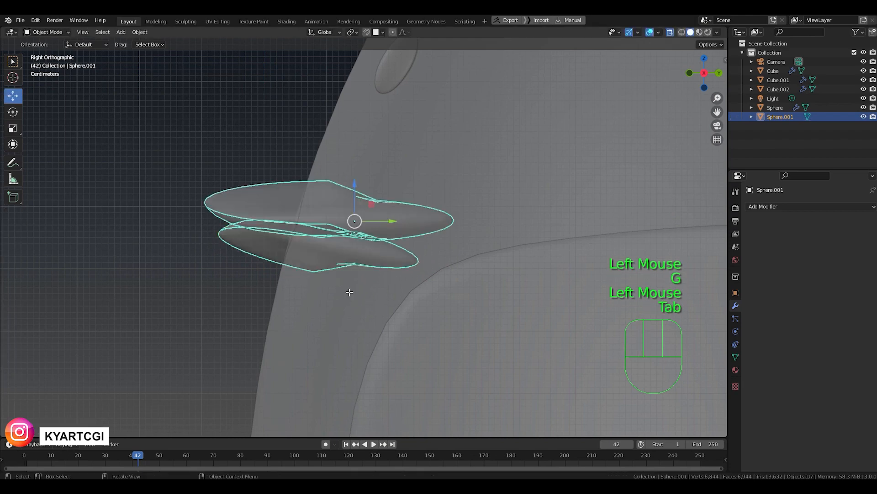
- Turn off X-ray, deselect the beak, and examine how its two halves fit together from the front and side
scroll(350, 292, down, 2)
middle_drag(349, 291, 533, 230)
key(KP_1)
key(q)
click(646, 140)
scroll(406, 276, down, 2)
middle_drag(408, 280, 380, 247)
scroll(379, 246, down, 1)
scroll(377, 241, up, 8)
scroll(380, 249, down, 2)
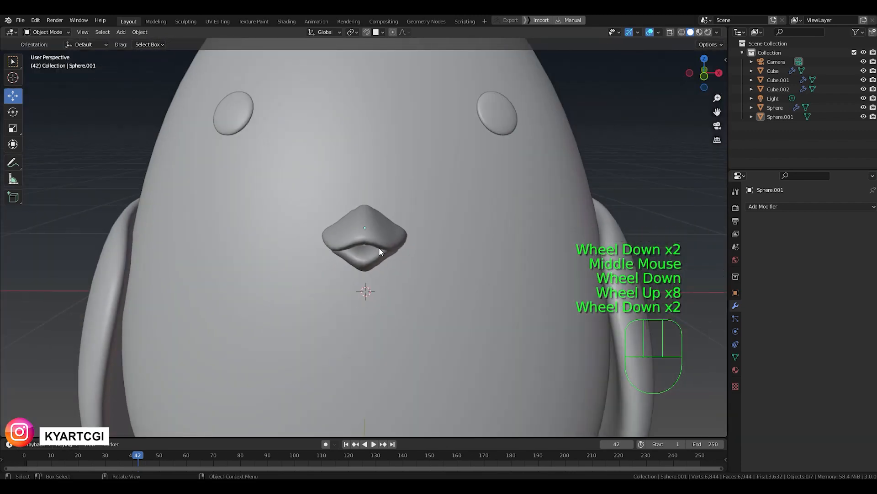
right_click(375, 240)
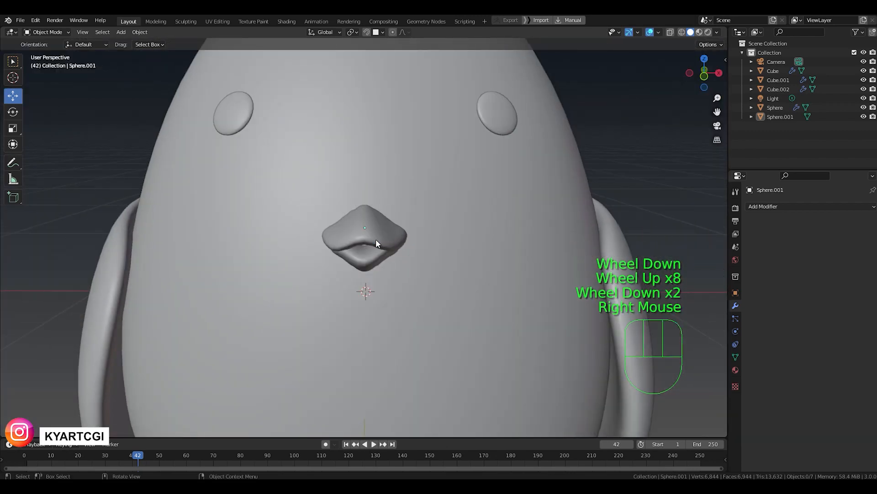
middle_drag(375, 239, 350, 281)
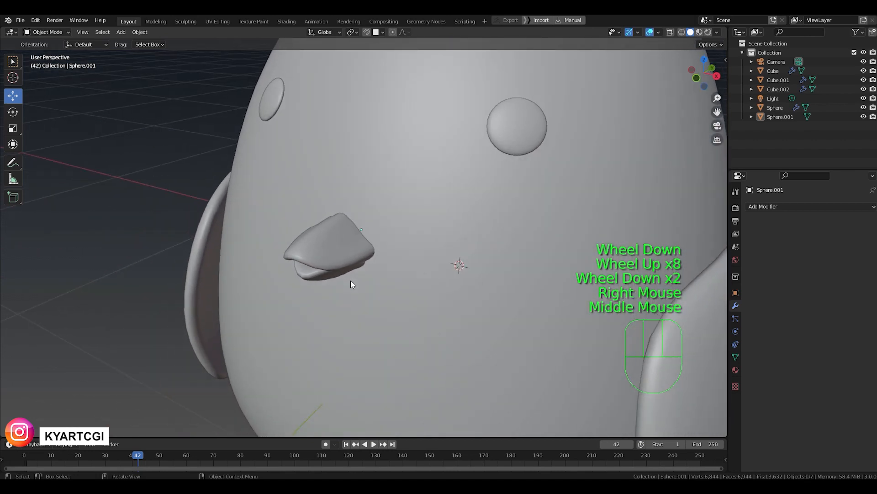
- Add a Subdivision modifier to the beak and set its viewport level to 2
click(777, 206)
click(712, 373)
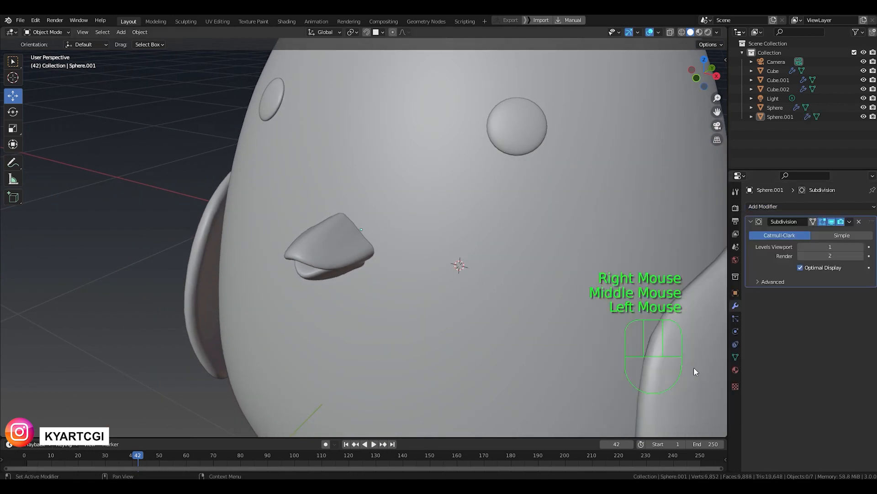
click(862, 247)
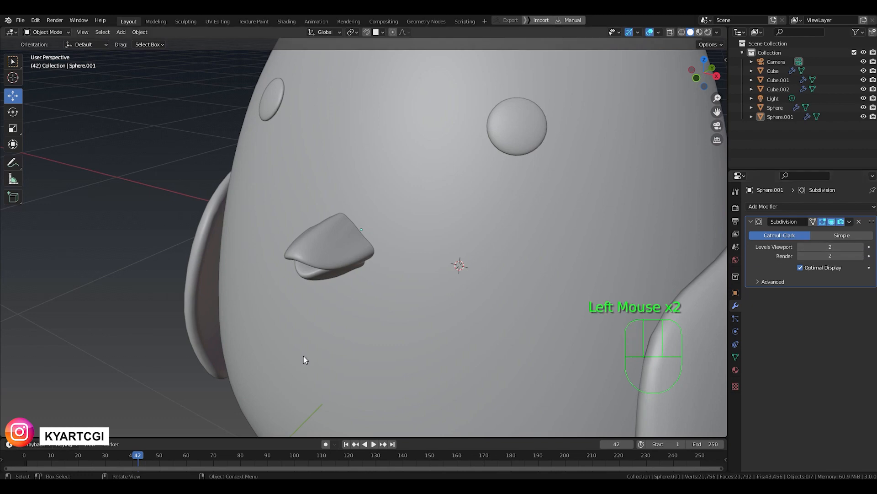
- Select both halves of the beak mesh in Edit Mode and scale them down slightly
middle_drag(303, 357, 369, 273)
scroll(382, 342, down, 4)
scroll(407, 291, up, 3)
scroll(407, 290, down, 1)
click(364, 252)
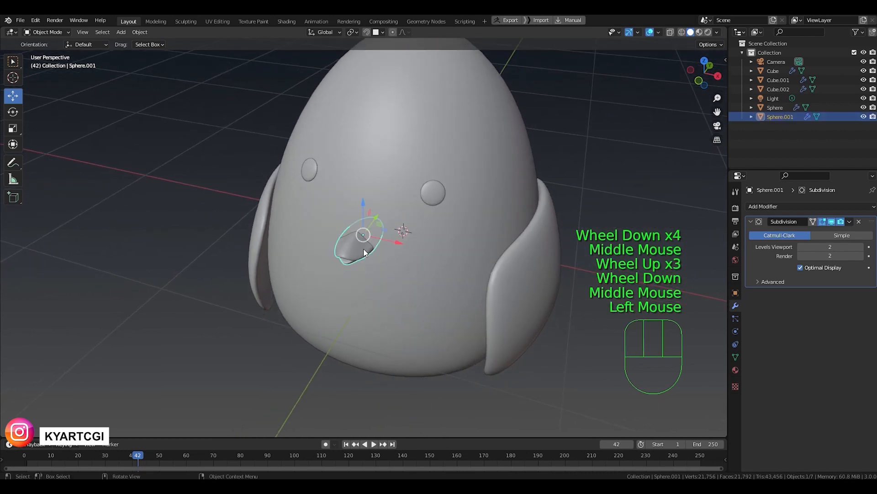
key(Tab)
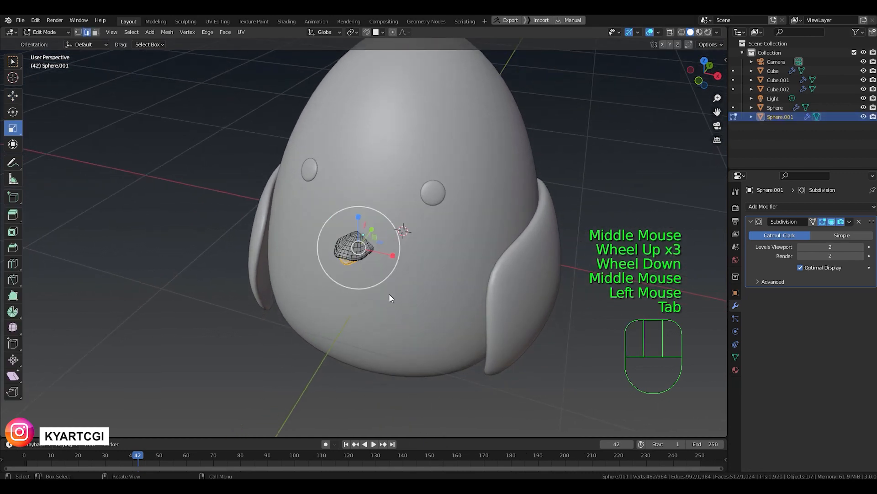
key(a)
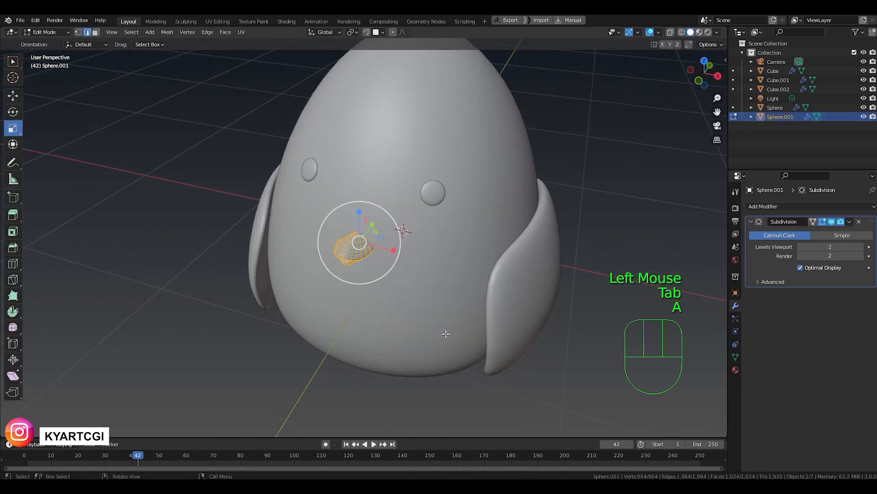
key(s)
click(439, 322)
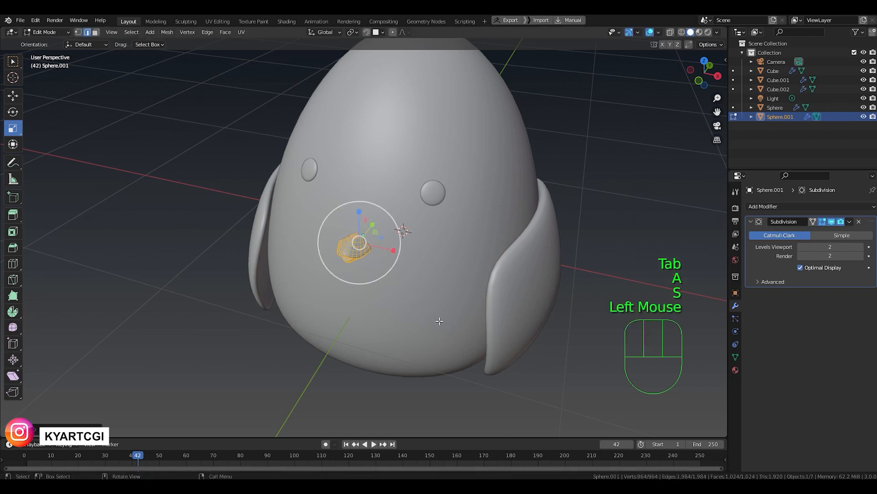
- In top view, narrow the whole beak mesh slightly along X and return to Object Mode
key(KP_7)
scroll(417, 306, up, 2)
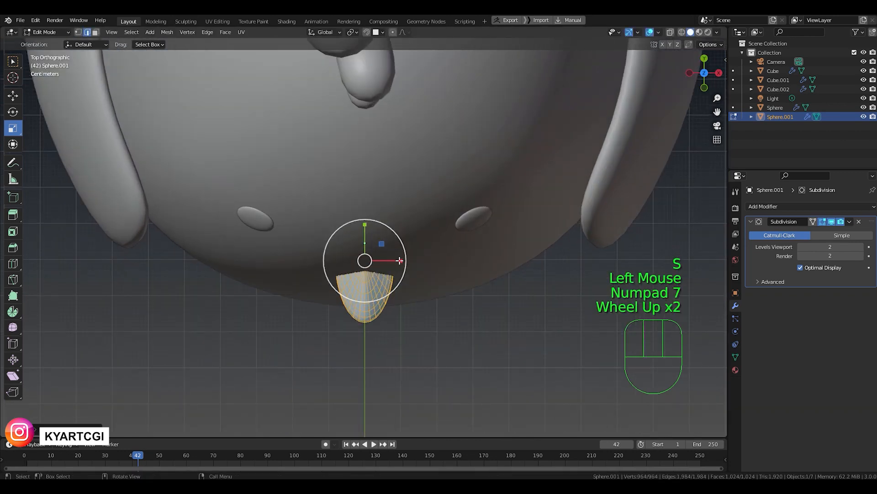
click(399, 261)
drag(399, 261, 395, 262)
key(Tab)
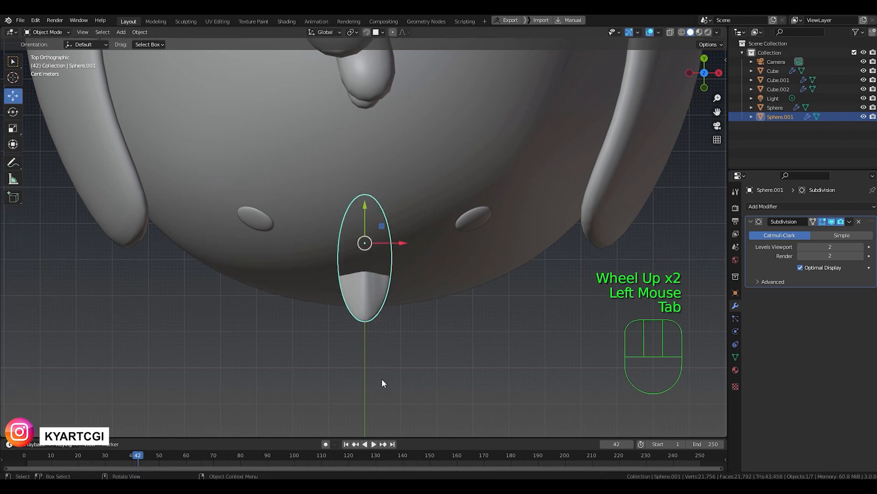
- Deselect the beak and examine its size and placement on the face in front view
middle_drag(382, 378, 375, 310)
key(KP_1)
scroll(376, 314, down, 1)
scroll(376, 311, down, 1)
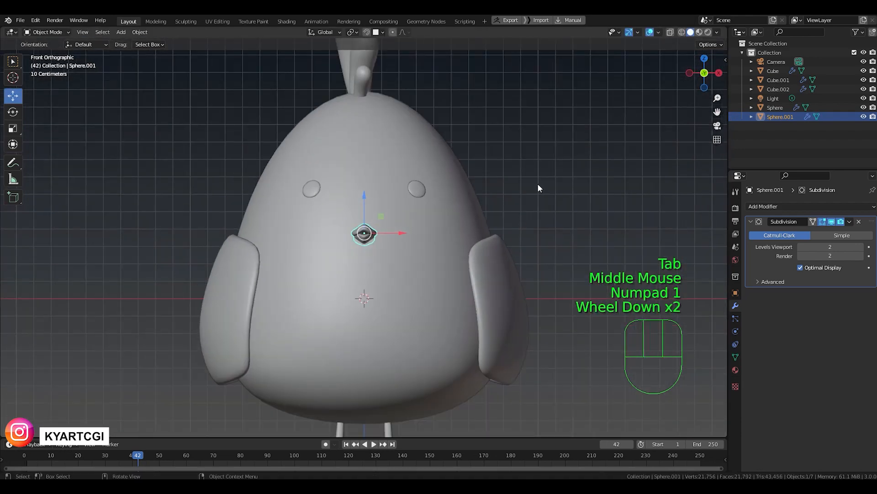
click(368, 356)
mouse_move(368, 355)
shift+middle_down()
mouse_move(372, 333)
mouse_move(355, 354)
shift+middle_up()
scroll(373, 355, down, 1)
scroll(369, 316, up, 2)
shift+middle_drag(369, 317, 350, 334)
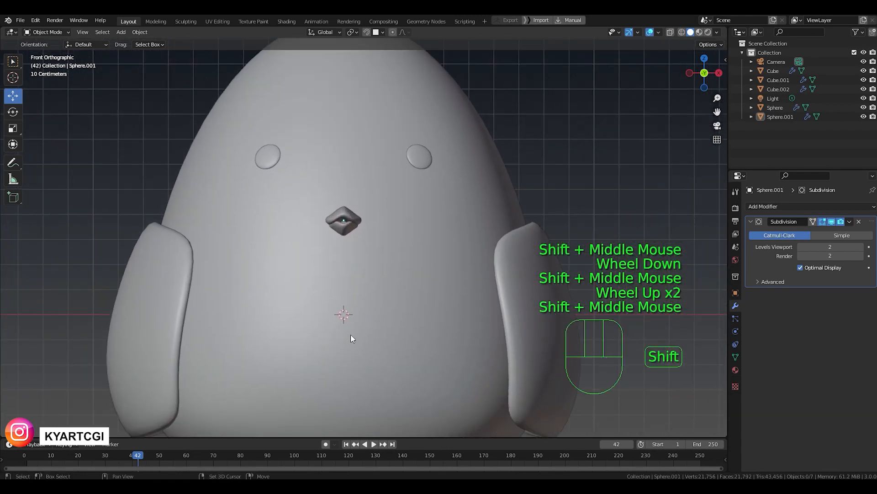
- Add a 32-vertex mesh circle with a 1 m radius, align it to the front view, and scale it to 0.796
key(shift+a)
mouse_move(352, 284)
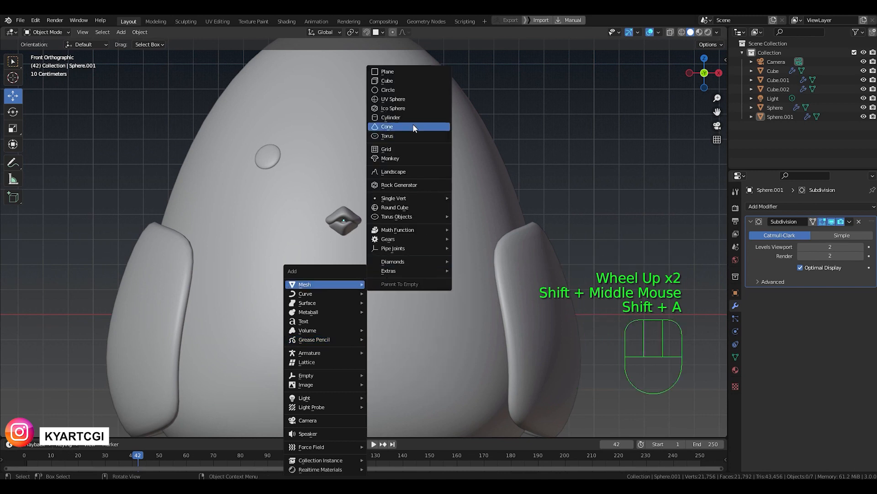
click(423, 88)
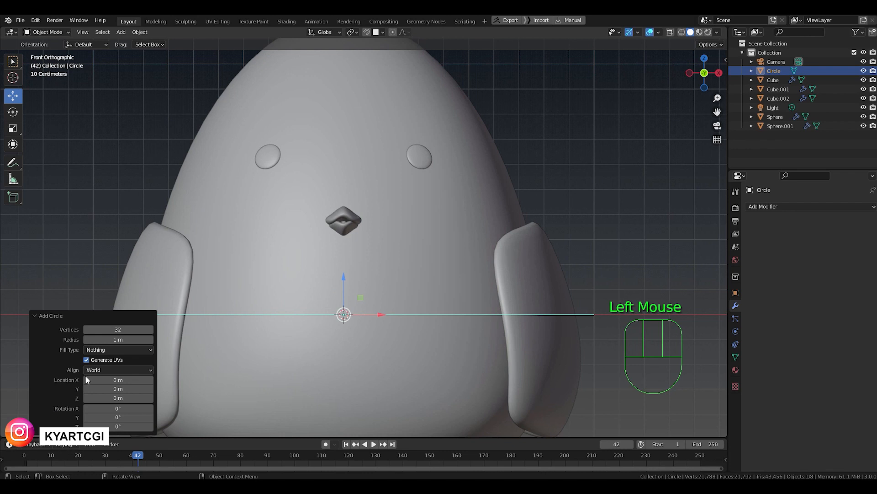
click(99, 370)
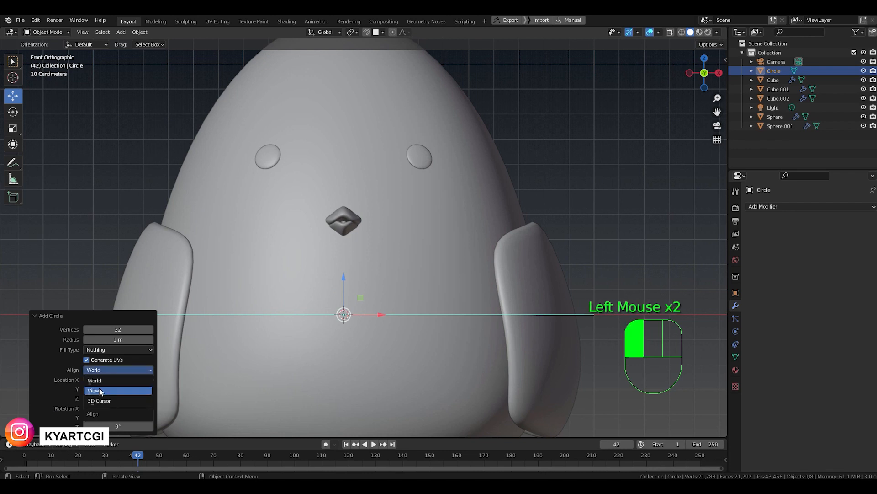
click(100, 391)
scroll(270, 301, down, 3)
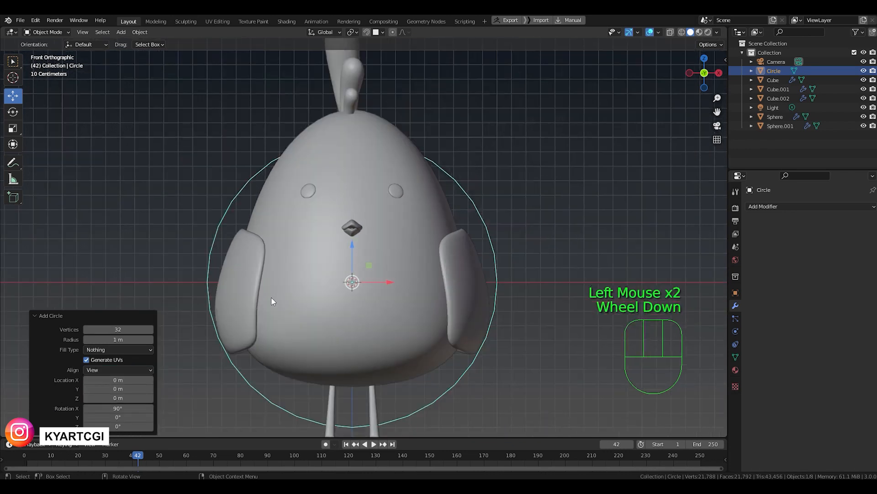
key(s)
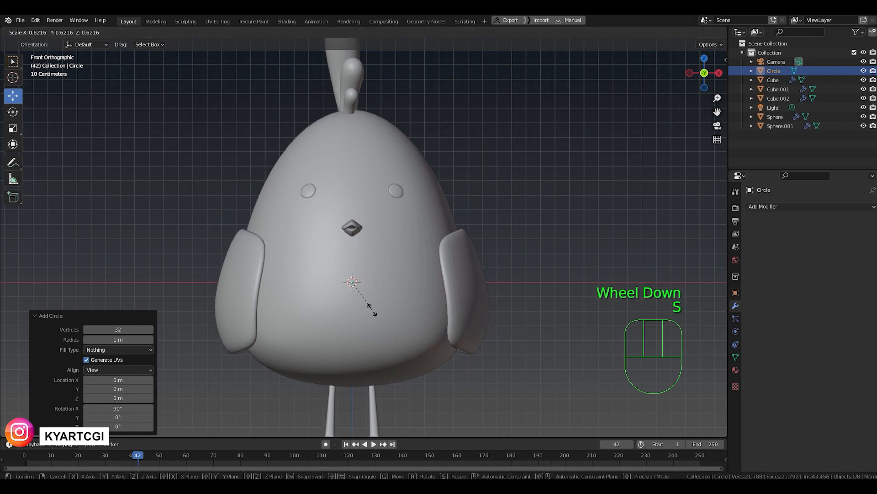
click(382, 315)
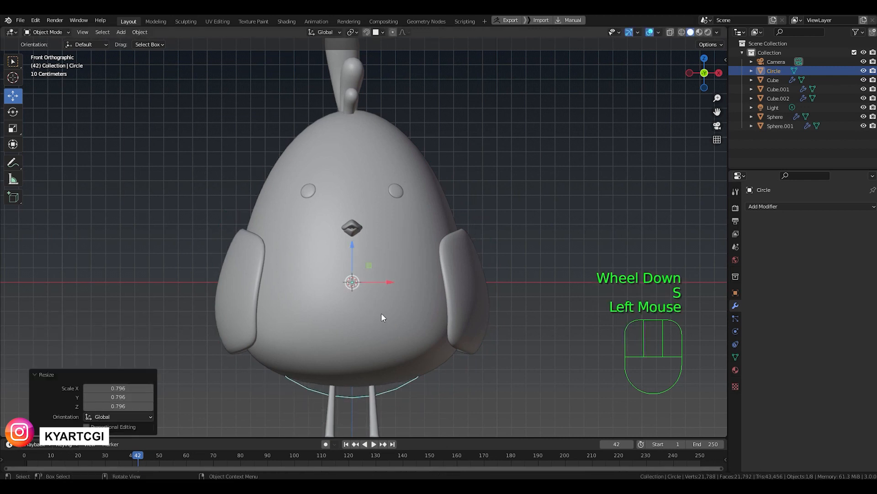
- Move the circle out in front of the chick's body, about 0.25 m along X and -0.98 m along Y
key(KP_7)
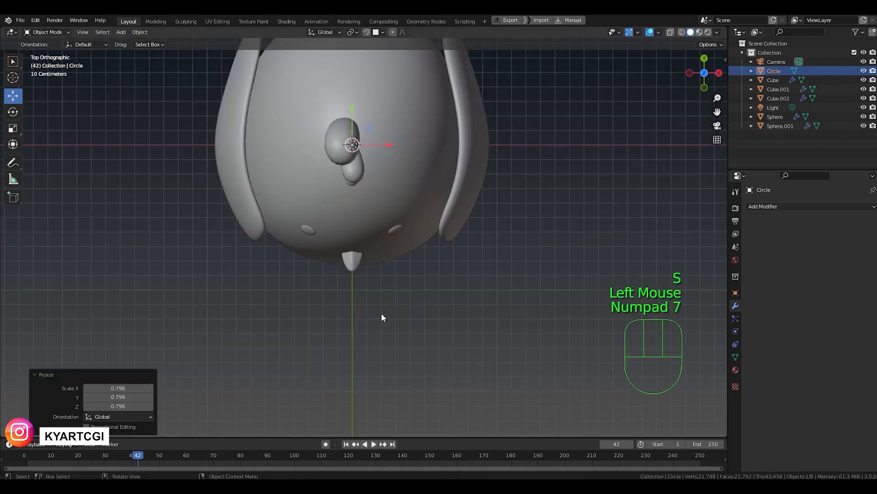
key(g)
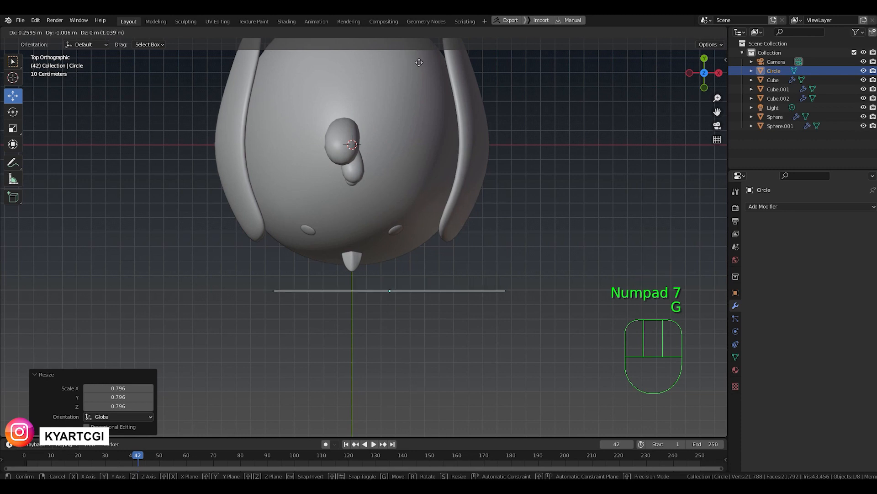
click(417, 59)
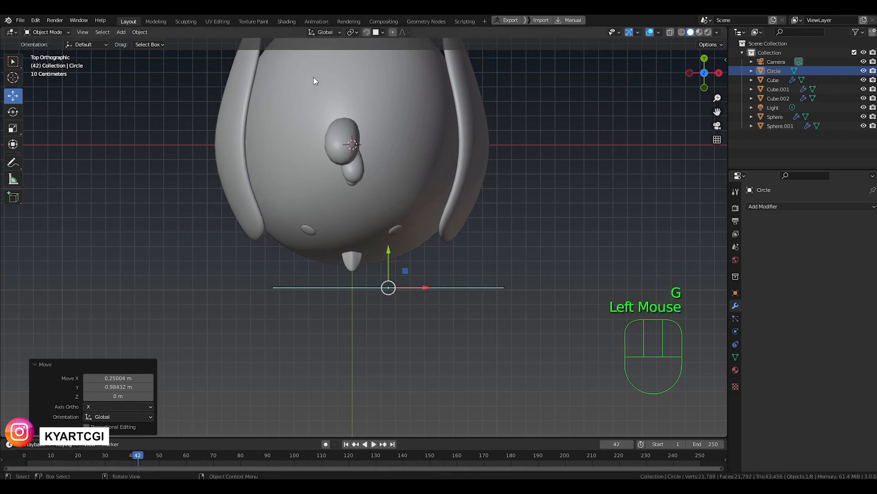
scroll(404, 286, up, 2)
- In Edit Mode, scale the circle's mesh to about 0.416 and move it up around the chick's eye on the positive X side
key(KP_1)
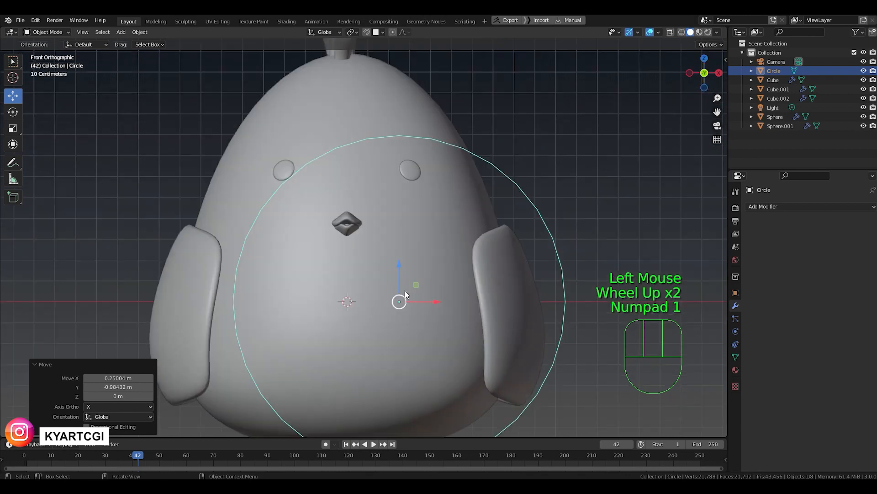
key(Tab)
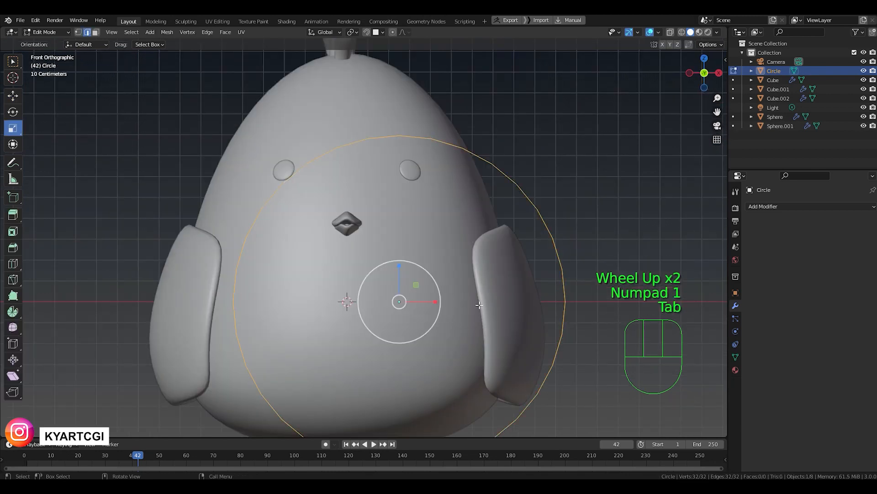
key(s)
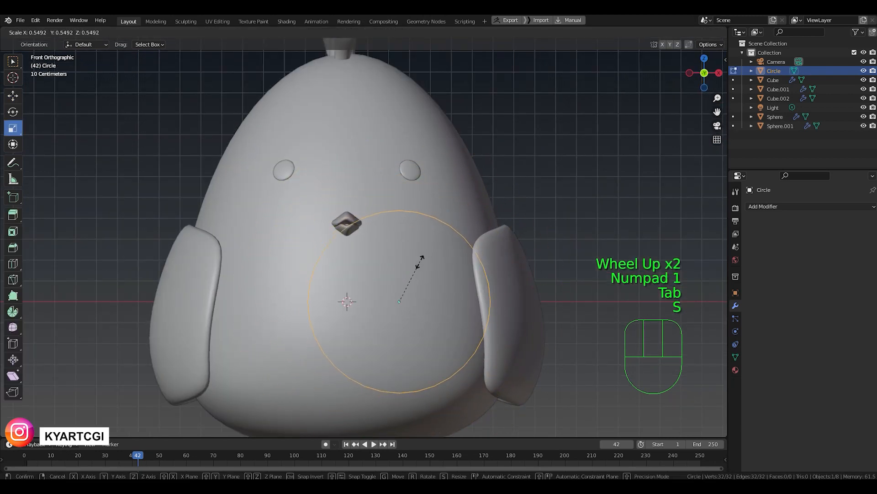
click(422, 270)
key(g)
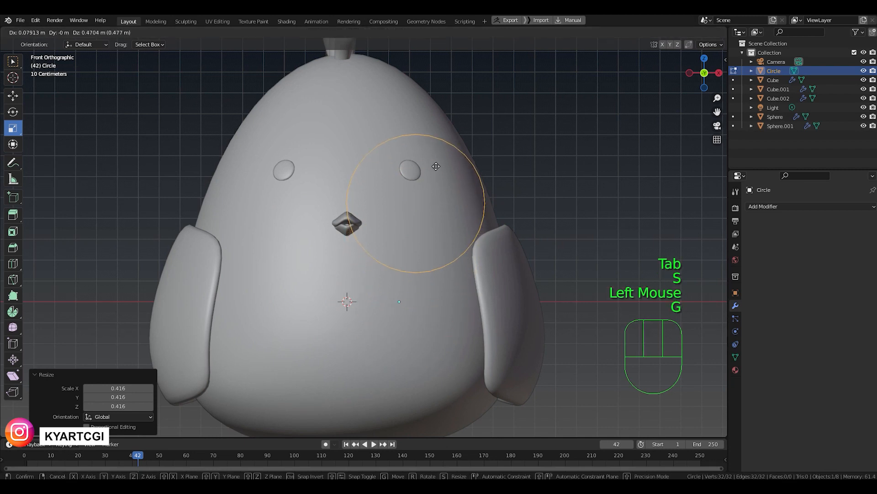
click(442, 137)
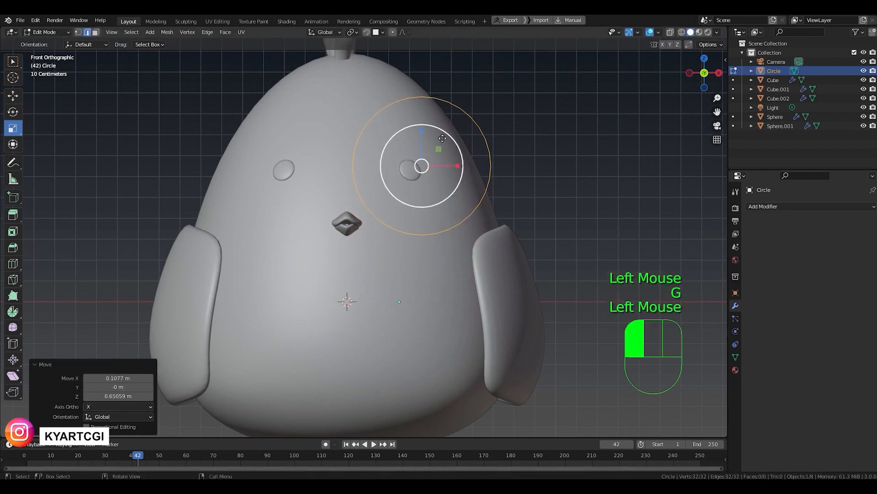
- Enlarge the circle by about 1.024 and nudge it about 0.037 m outward along X around the eye
key(s)
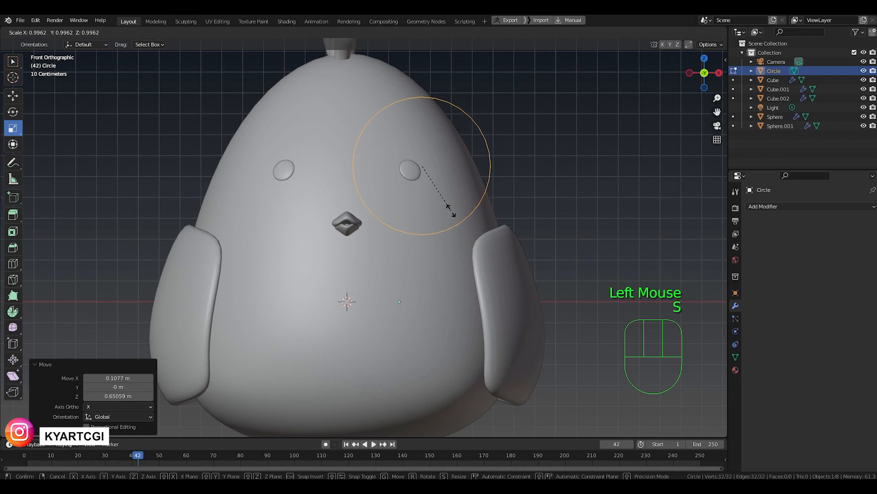
click(452, 211)
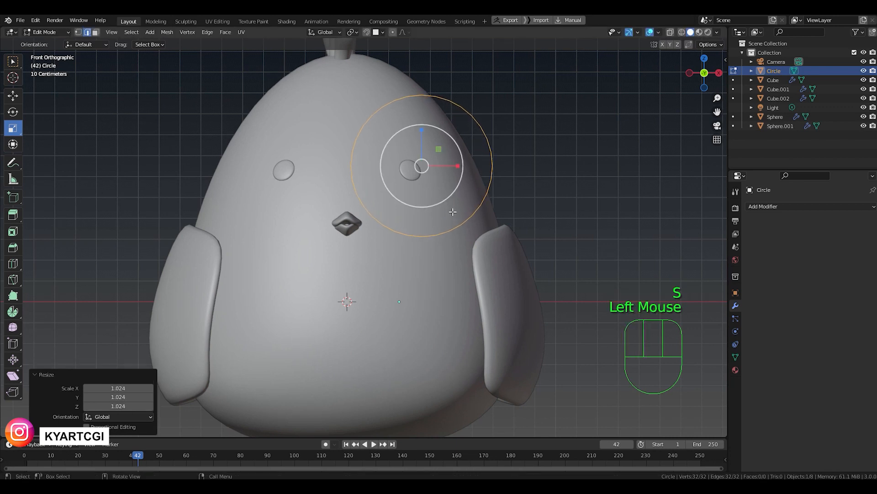
key(g)
click(461, 214)
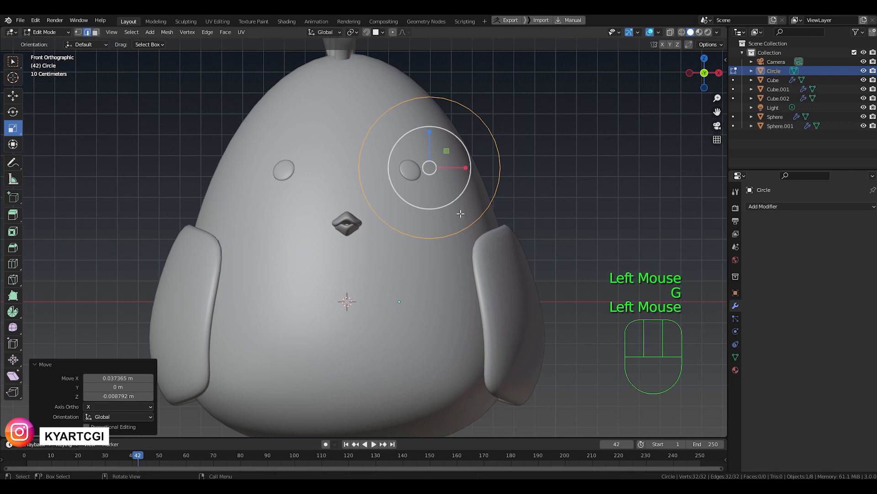
- Bring the circle about 0.28 m along Y toward the face and tilt it about 17.7° in side view to match the head's slope
key(KP_3)
key(g)
key(y)
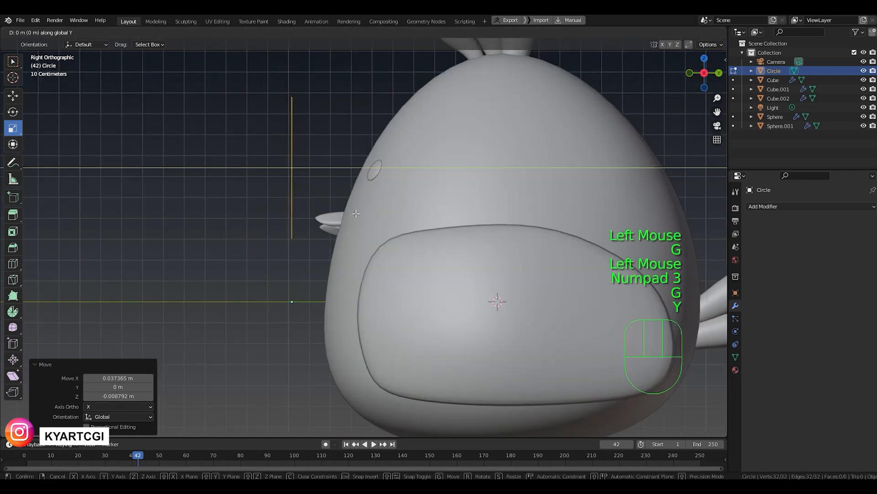
click(413, 215)
key(r)
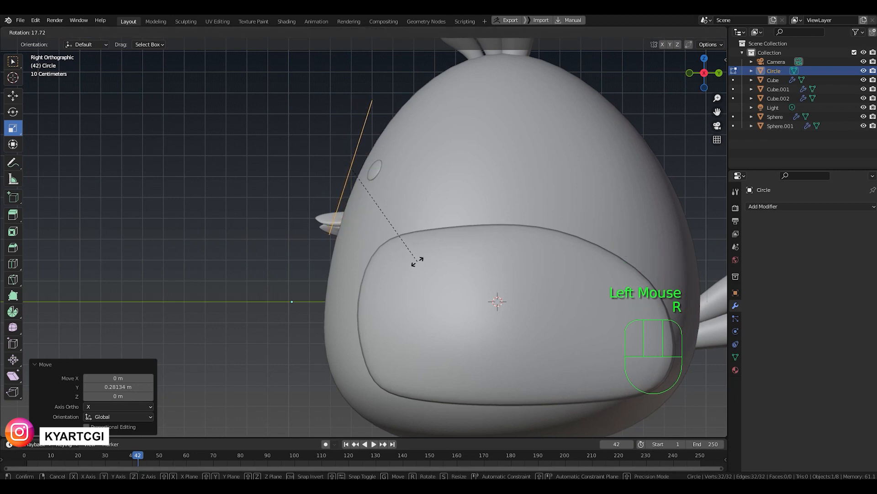
click(417, 259)
- Extrude the circle's vertices inward at a scale of about 0.951 to form a thin flat ring
key(KP_1)
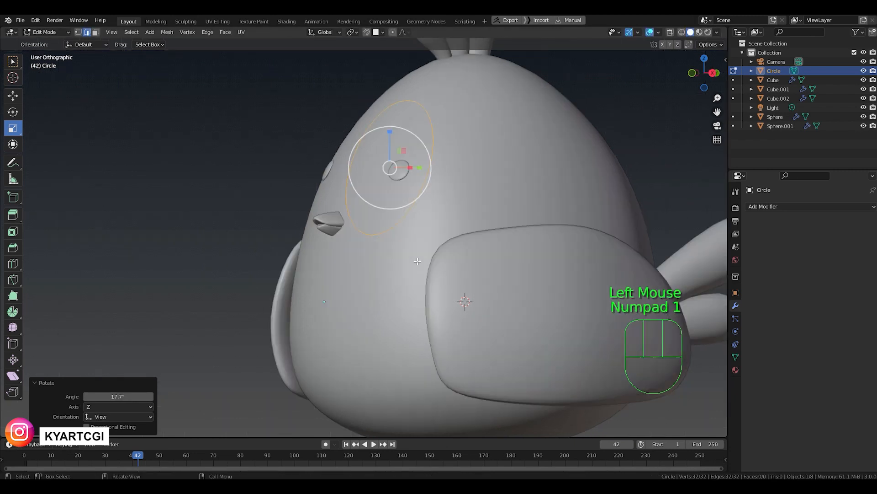
scroll(440, 197, up, 2)
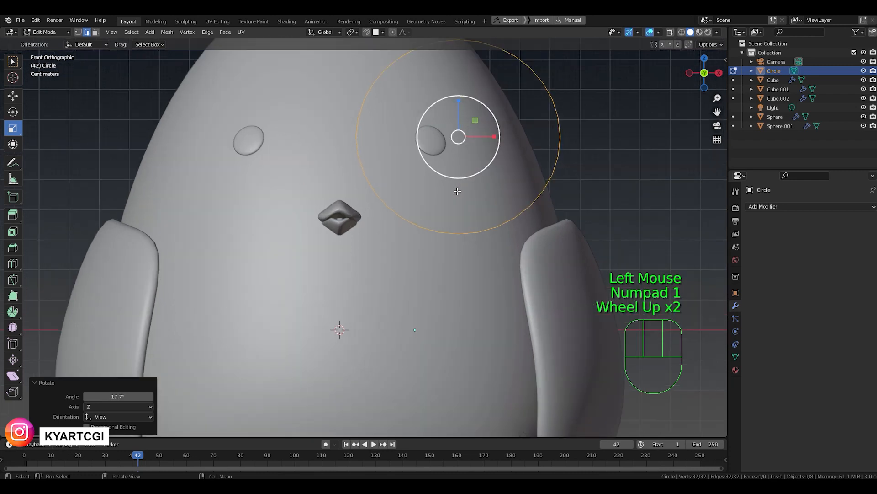
shift+middle_drag(443, 199, 441, 267)
key(1)
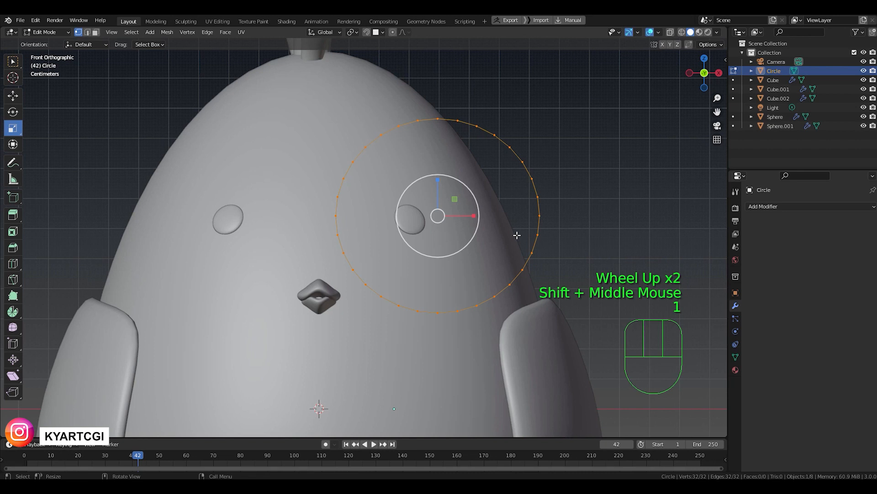
key(e)
key(s)
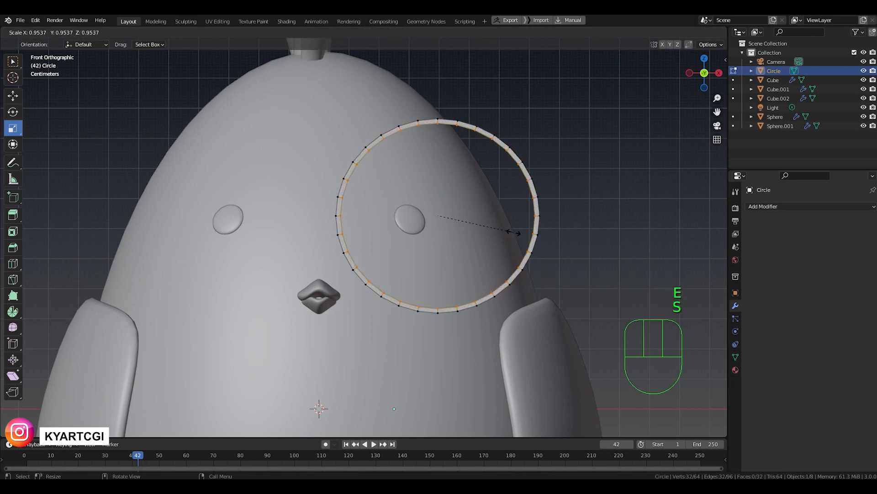
click(513, 232)
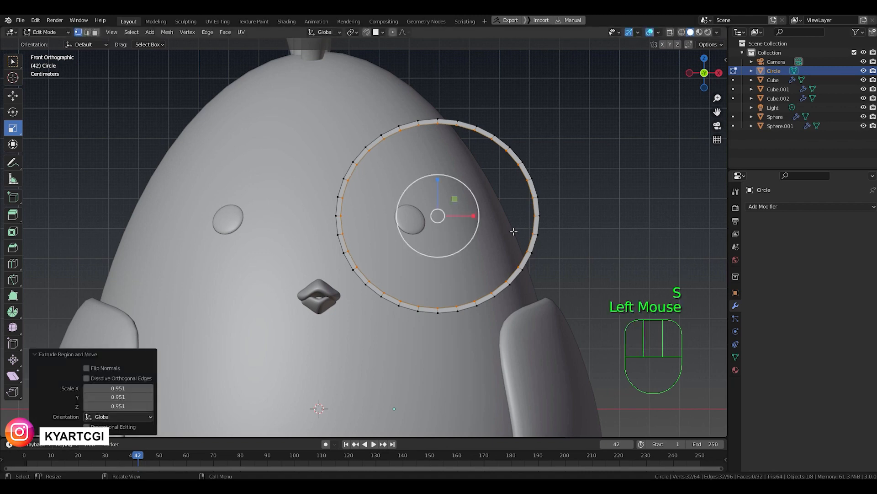
- Extrude the whole ring about 0.02 m along its normal to give the rim thickness, and return to Object Mode
middle_drag(513, 232, 404, 267)
scroll(452, 267, down, 1)
key(a)
scroll(408, 277, up, 2)
scroll(404, 267, down, 1)
key(e)
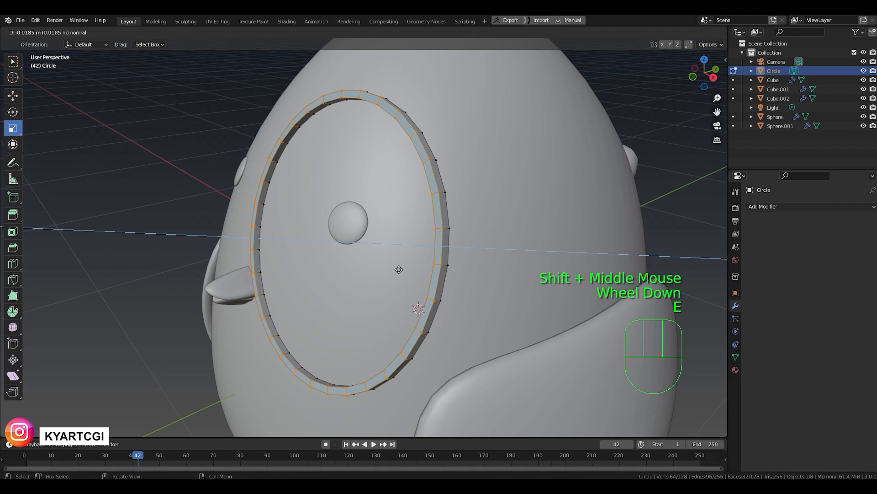
click(399, 269)
key(Tab)
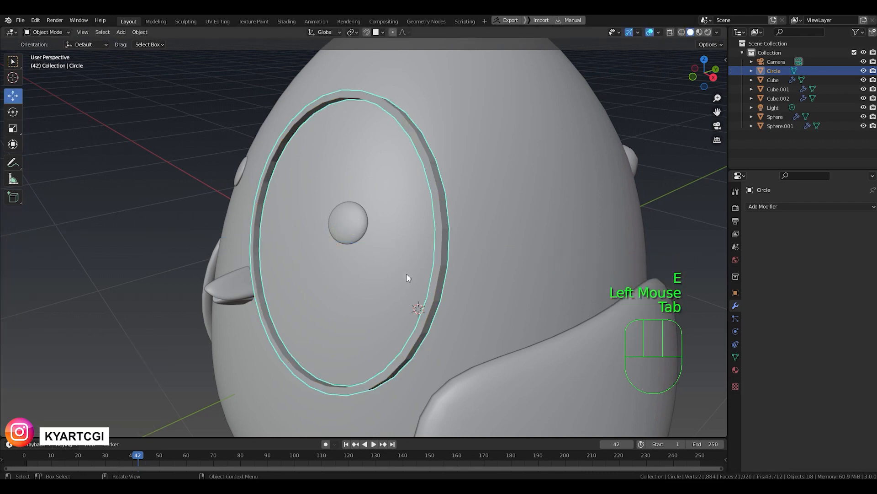
- Shade the rim smooth and add a Subdivision Surface modifier with viewport level 2
scroll(406, 273, down, 2)
middle_drag(407, 273, 470, 237)
scroll(514, 179, up, 1)
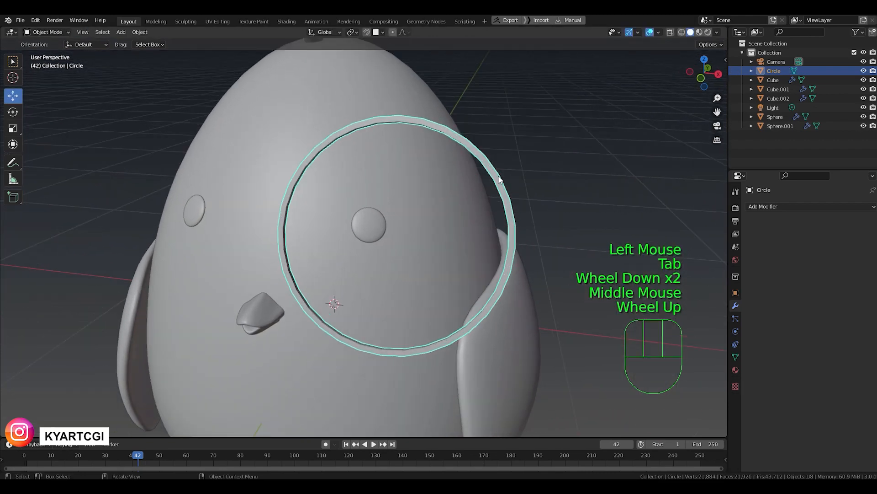
right_click(500, 178)
click(771, 206)
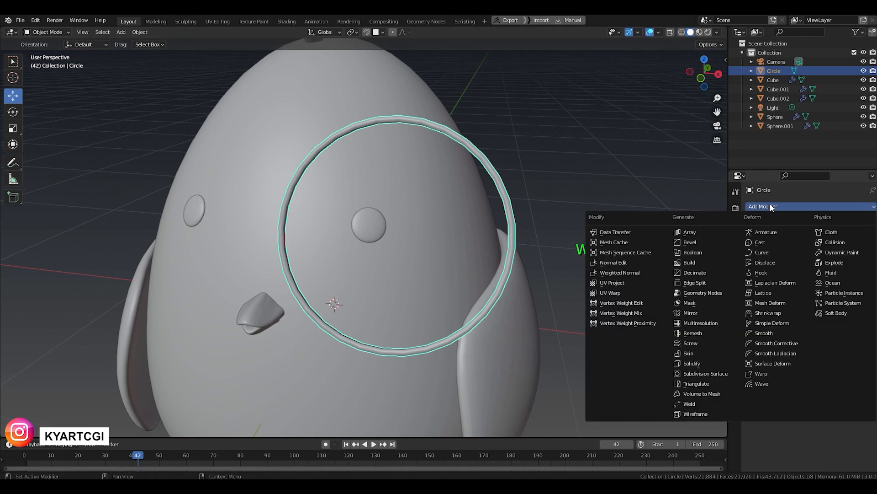
click(719, 372)
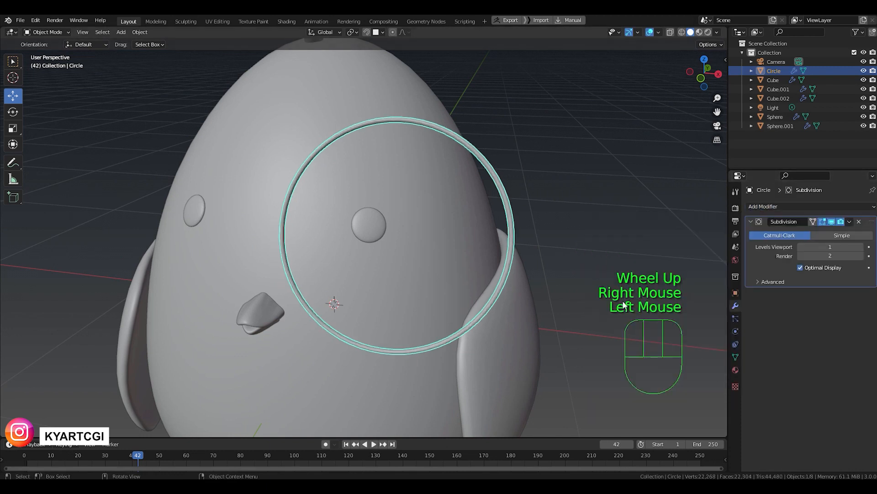
click(861, 249)
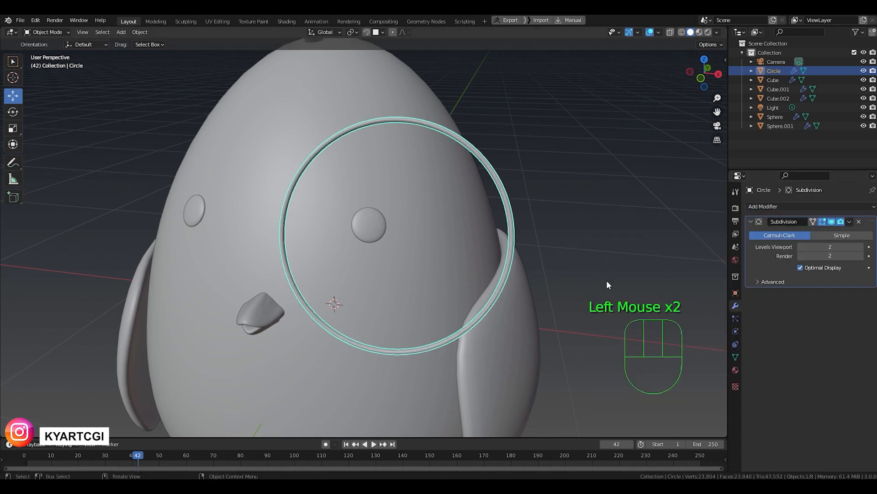
- Add a Mirror modifier on the X axis to the rim, using the chick's body as the mirror object
key(KP_1)
click(824, 206)
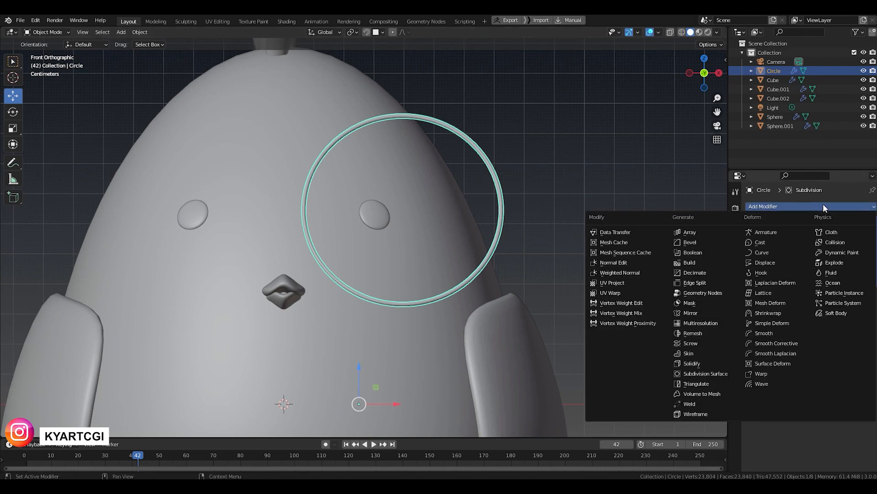
click(708, 313)
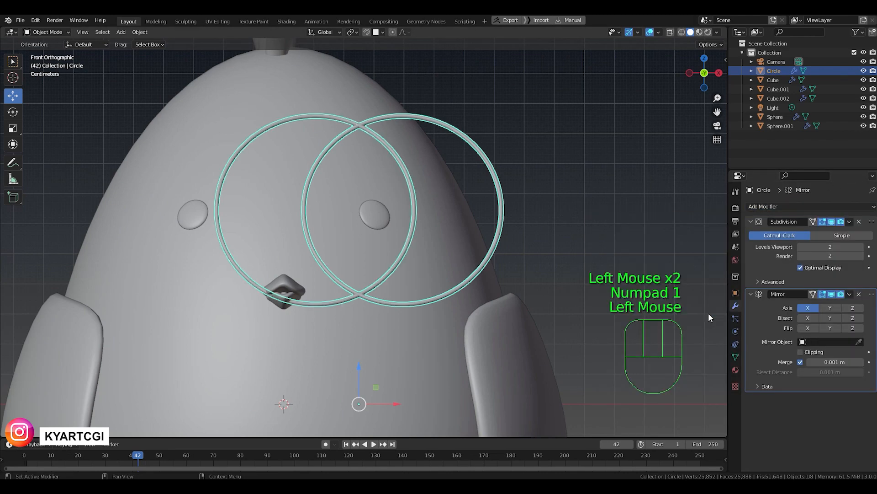
click(859, 341)
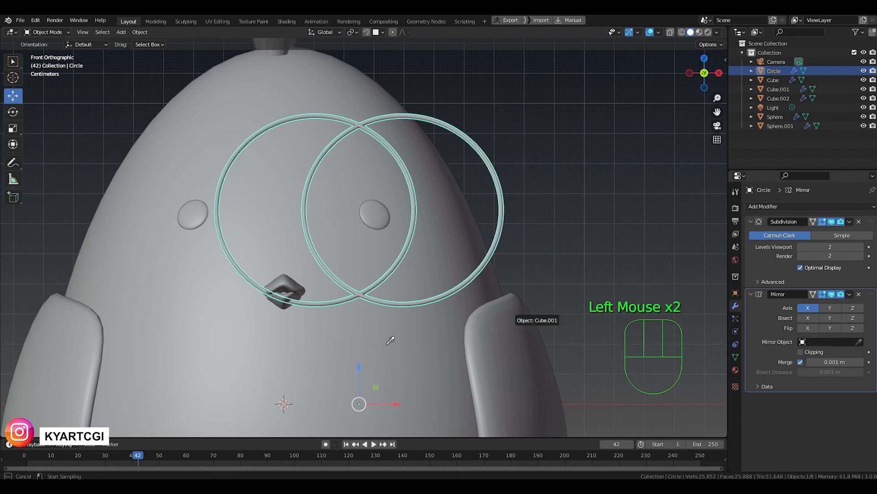
click(366, 346)
scroll(366, 346, down, 3)
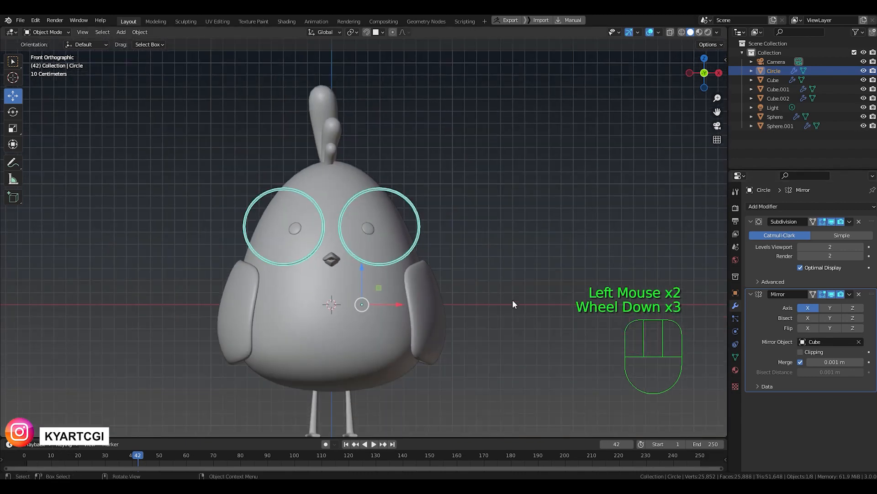
- Deselect the rims and examine how the glasses sit on the chick's face from the side and the front
click(512, 270)
scroll(472, 290, down, 2)
middle_drag(472, 291, 404, 283)
scroll(404, 283, up, 5)
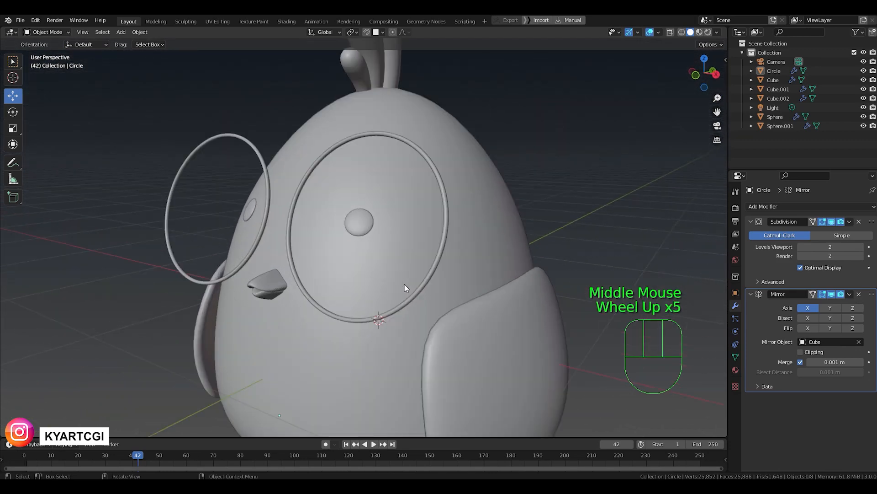
scroll(404, 284, down, 1)
middle_drag(393, 306, 467, 272)
scroll(445, 262, down, 1)
scroll(438, 313, up, 2)
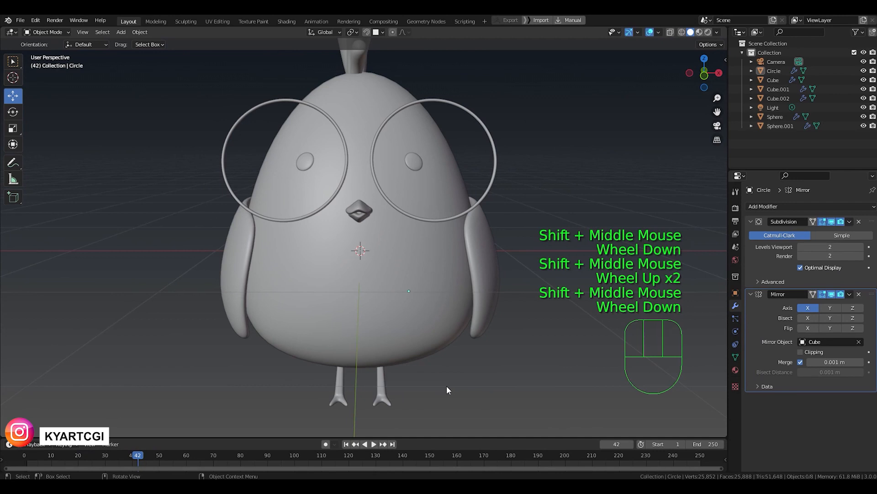
- Show the scene in Material Preview and set the body material's base color to yellow-orange, about H 0.071, S 0.999, V 0.8
click(421, 297)
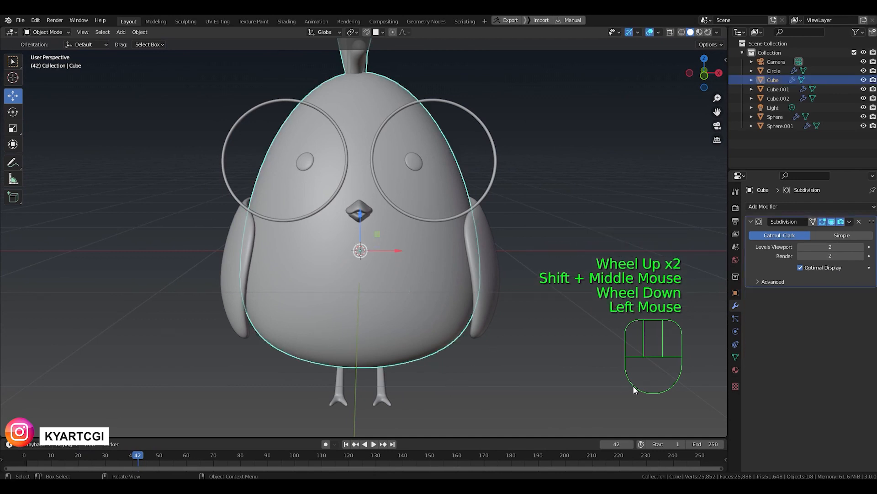
click(736, 370)
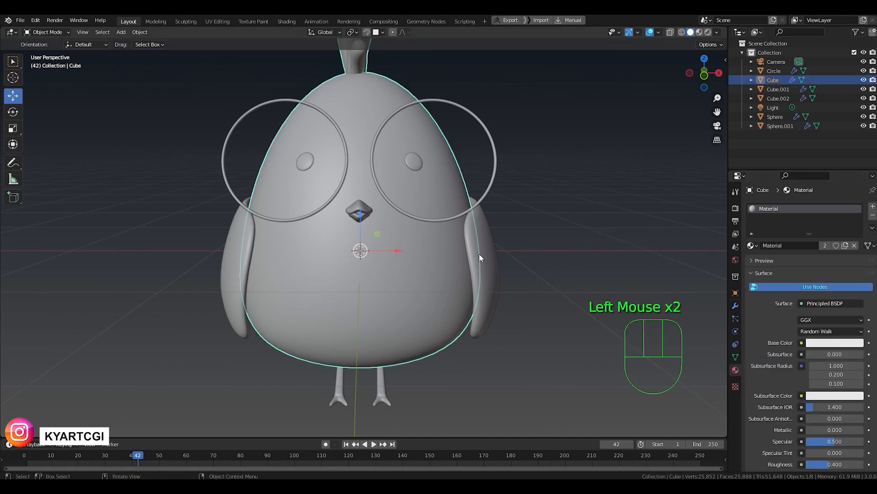
key(z)
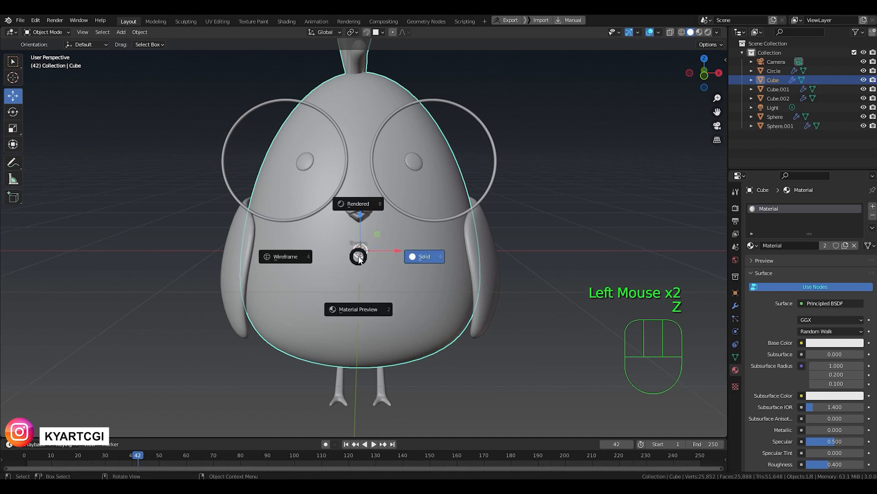
click(368, 309)
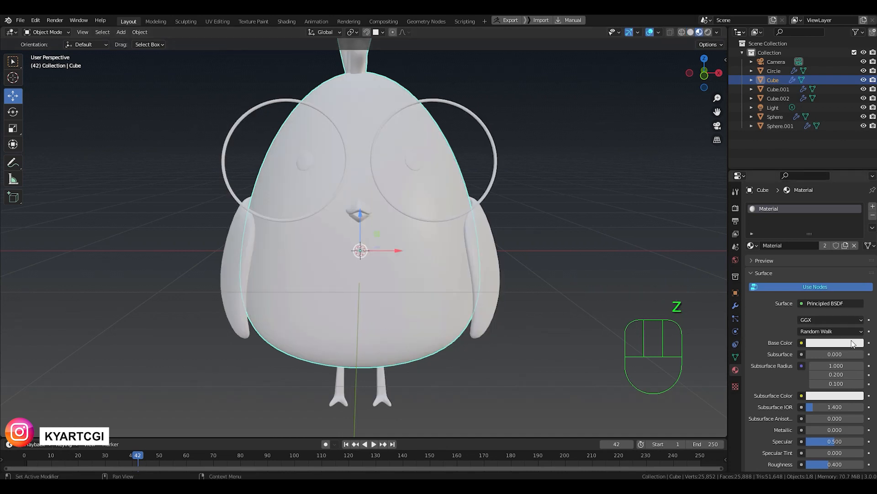
click(852, 343)
drag(815, 248, 800, 267)
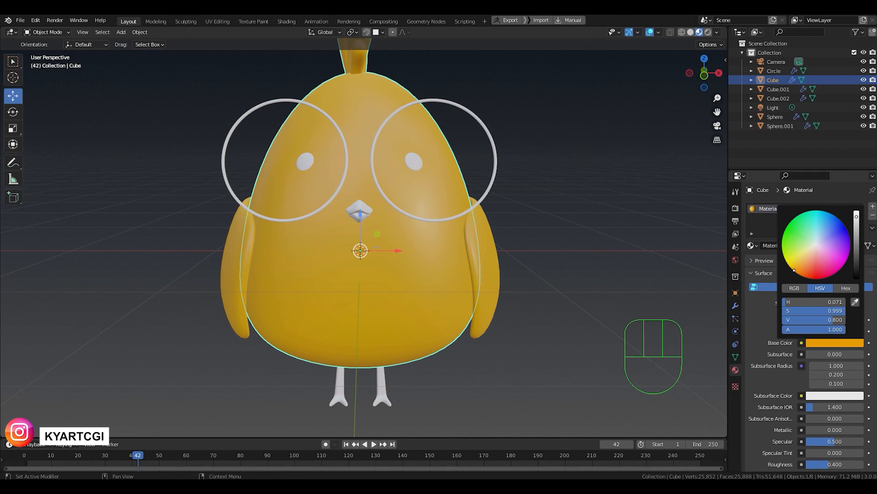
- Set the body material's roughness to 0.8 and its specular to 0.4
scroll(859, 402, down, 3)
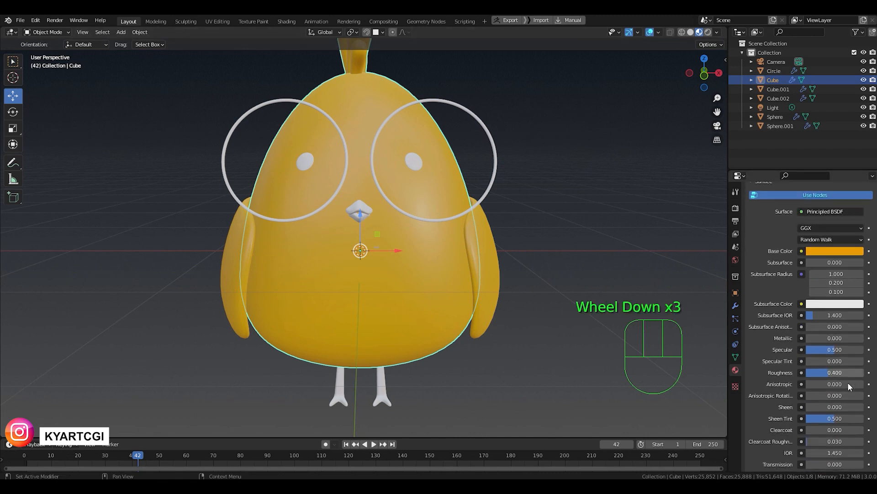
click(838, 372)
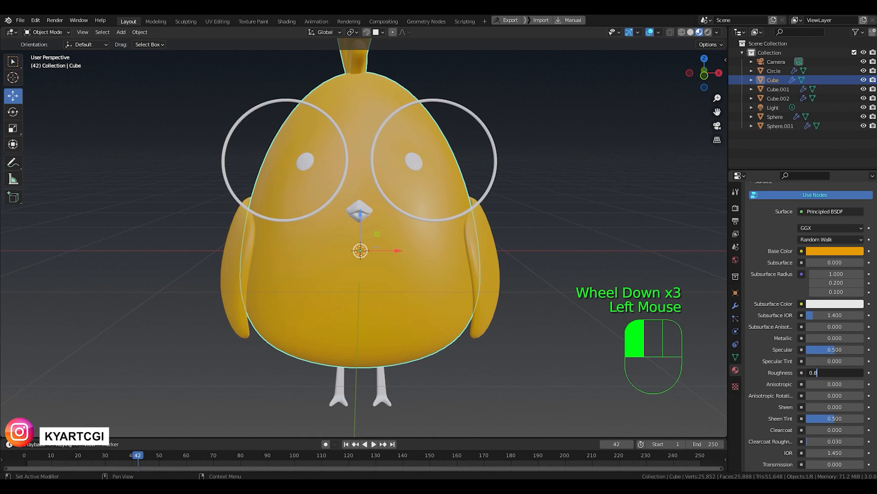
double_click(834, 349)
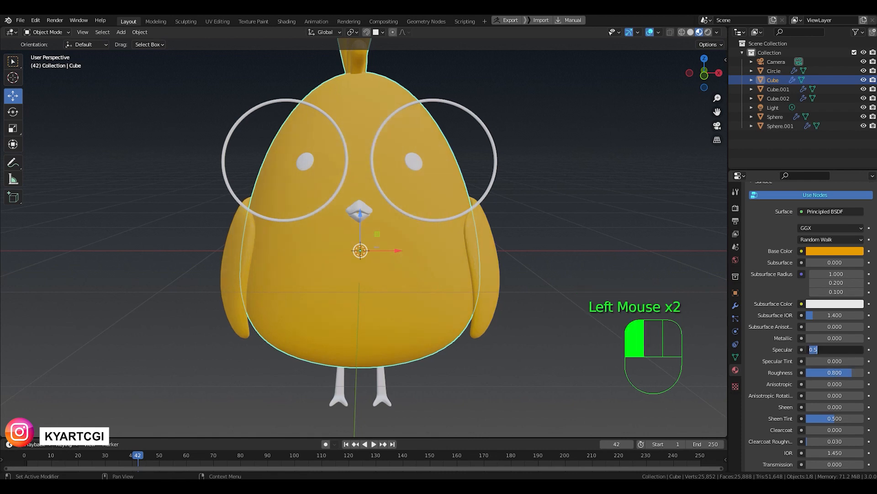
text(0.4)
key(Return)
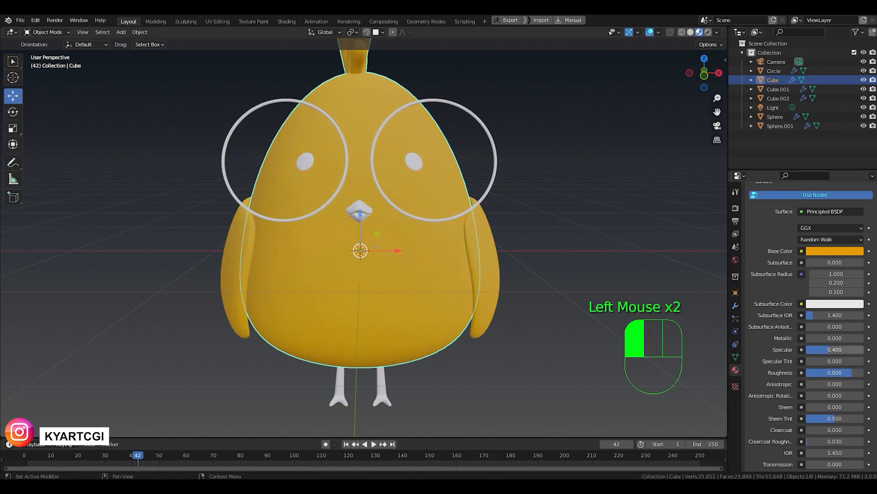
- Add a second material slot to the chick's body, enter Edit Mode and clear the mesh selection
scroll(558, 318, down, 2)
mouse_move(558, 319)
middle_down()
mouse_move(499, 348)
mouse_move(551, 324)
middle_up()
scroll(551, 322, down, 2)
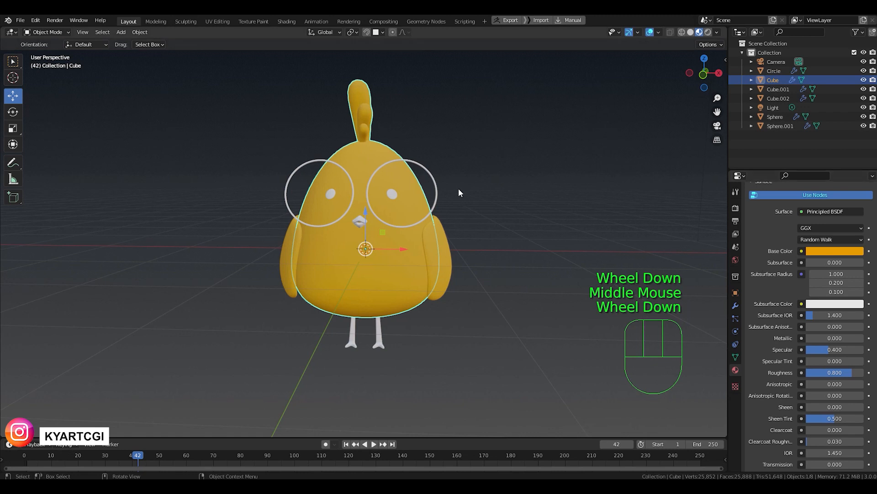
scroll(458, 188, up, 2)
shift+middle_drag(425, 192, 413, 347)
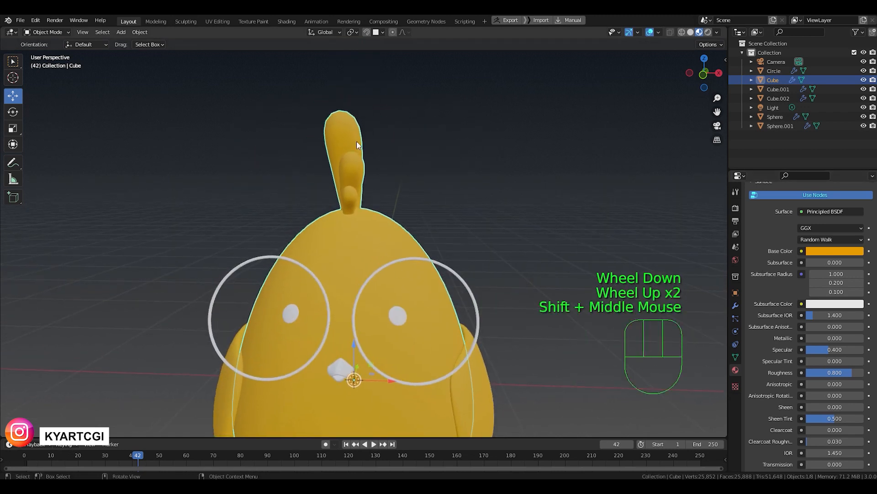
scroll(764, 227, up, 3)
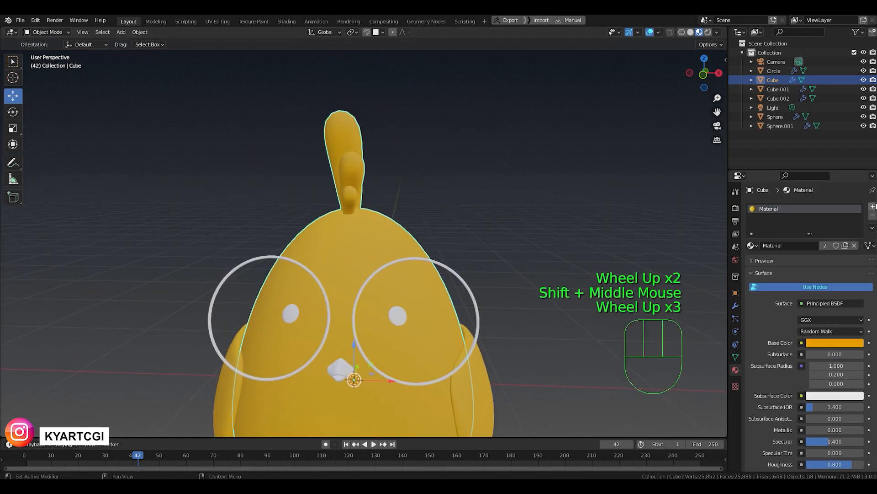
click(873, 206)
key(Tab)
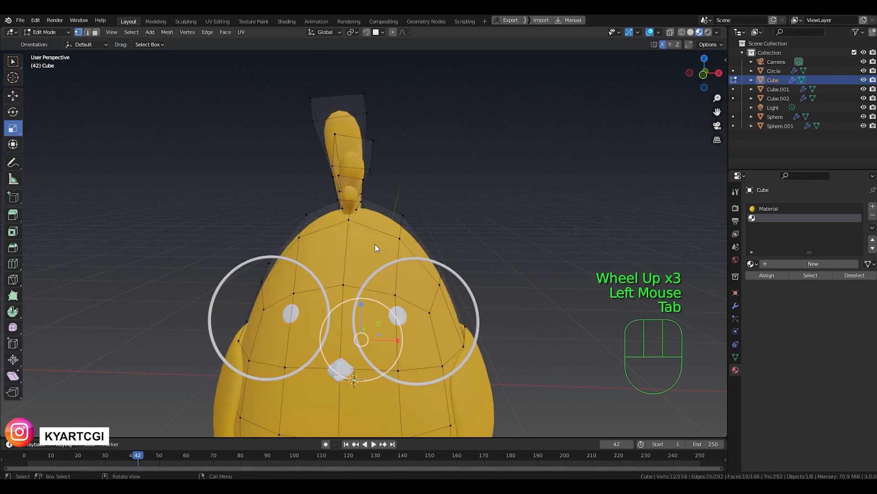
middle_drag(486, 230, 451, 149)
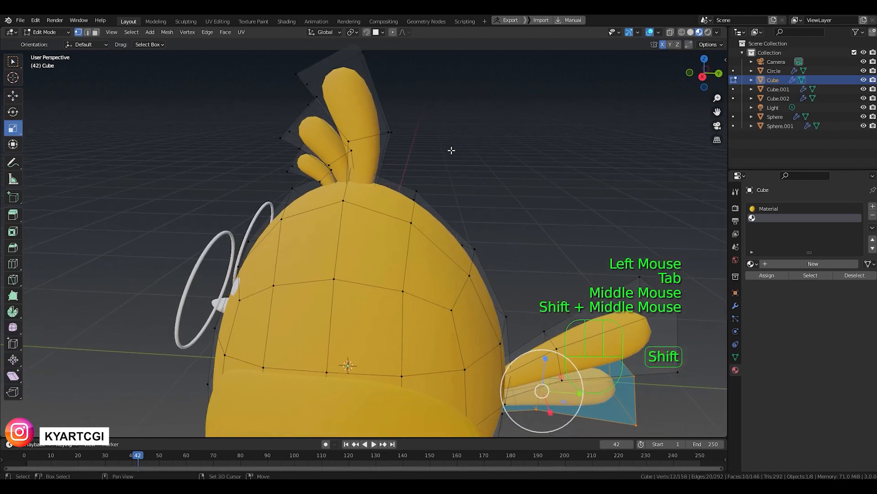
click(574, 192)
shift+middle_drag(525, 207, 539, 239)
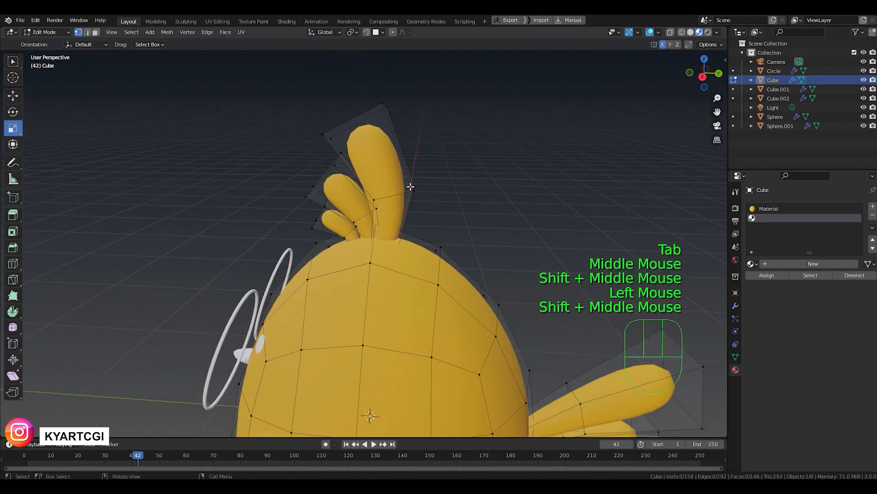
- Select the three linked crest feathers in face mode and assign a new material to them from the empty second slot
key(l)
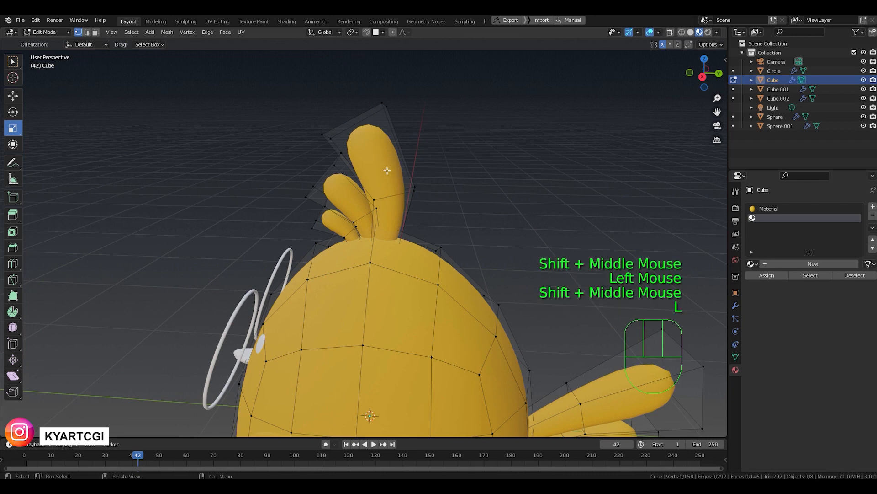
key(3)
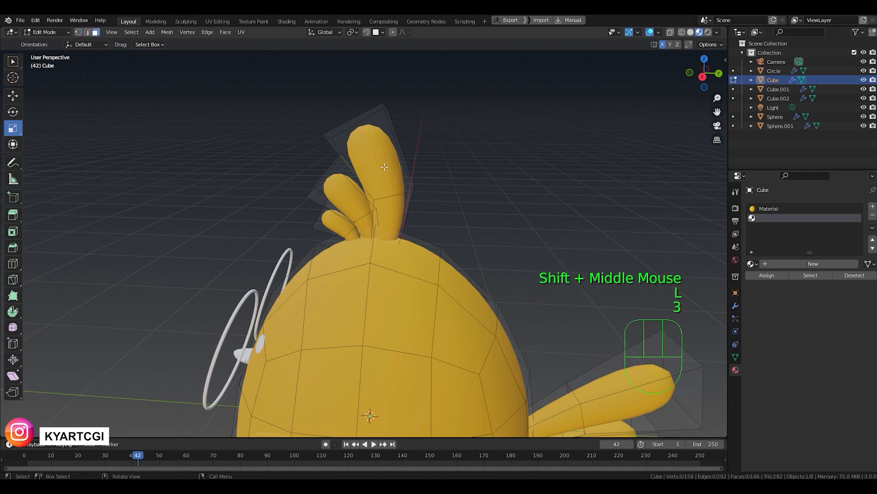
key(l)
key(l)
key(l)
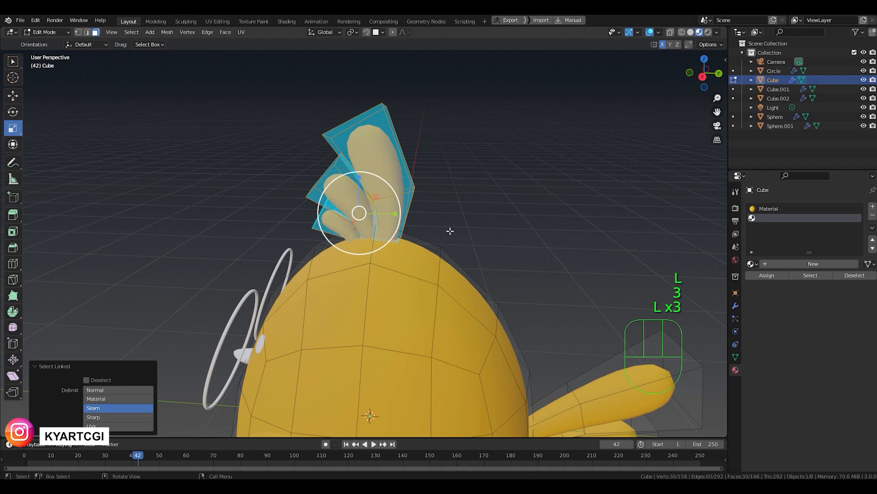
click(813, 264)
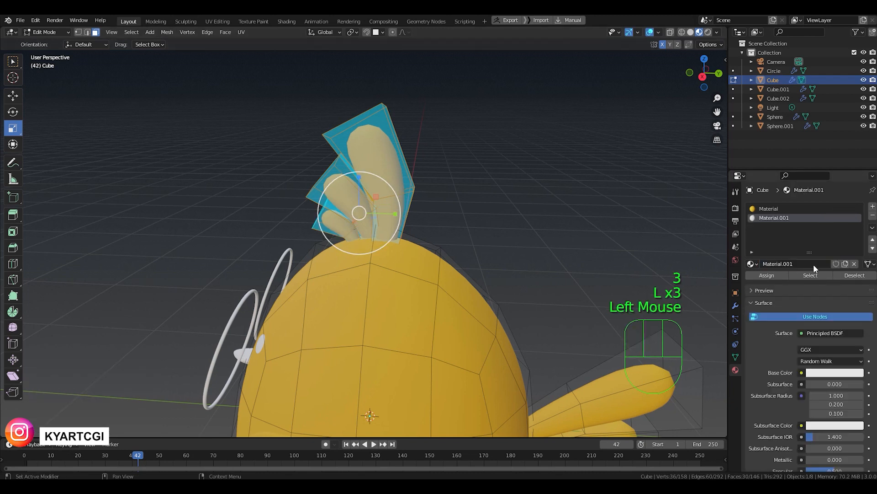
click(771, 278)
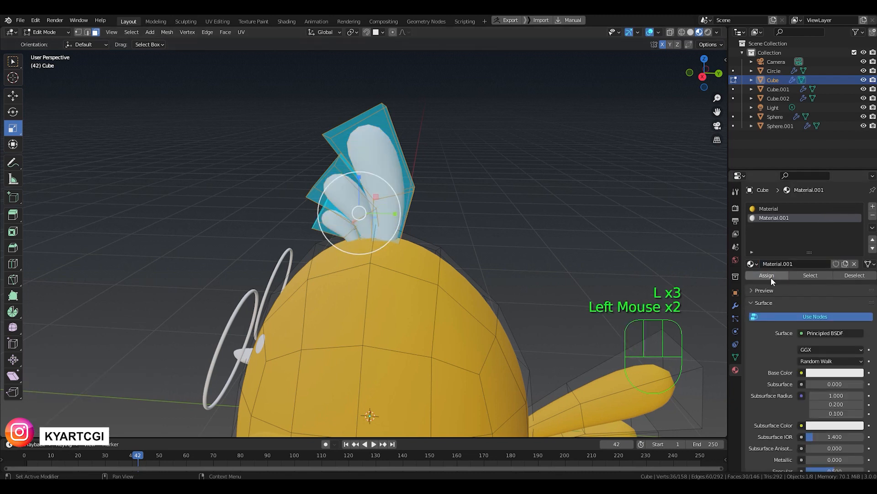
key(Tab)
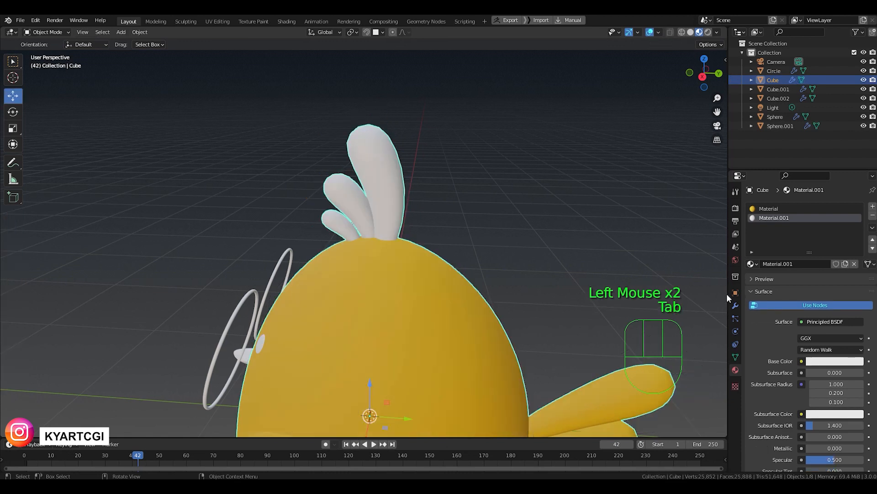
- Make the crest material red, about H 0.006, S 0.994, V 0.8, with roughness 0.8 and specular 0.4
click(844, 362)
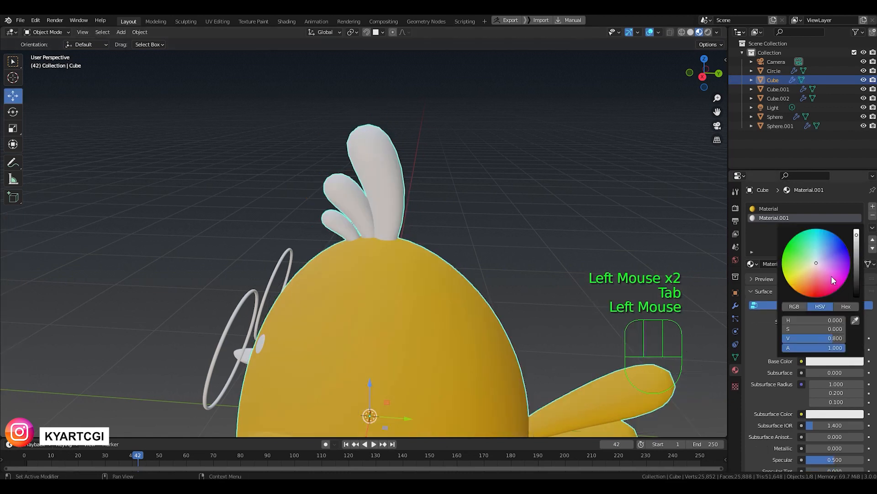
drag(832, 276, 811, 295)
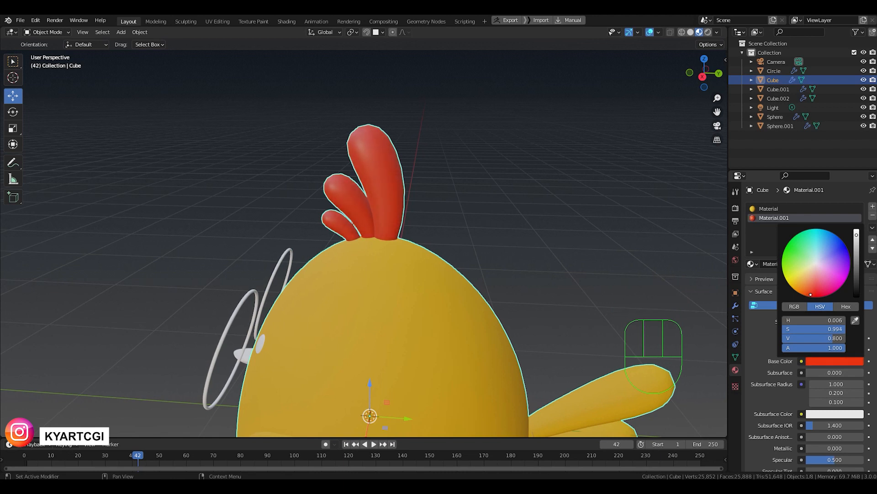
scroll(853, 403, down, 3)
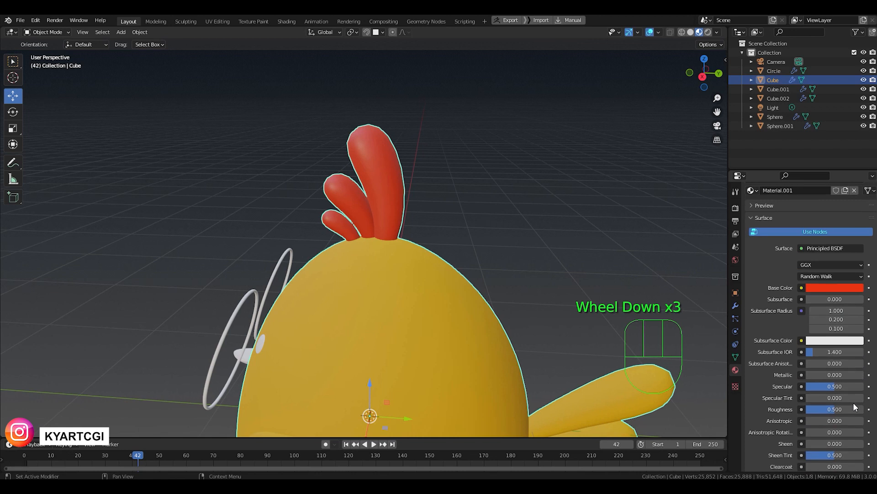
click(847, 407)
text(0.8)
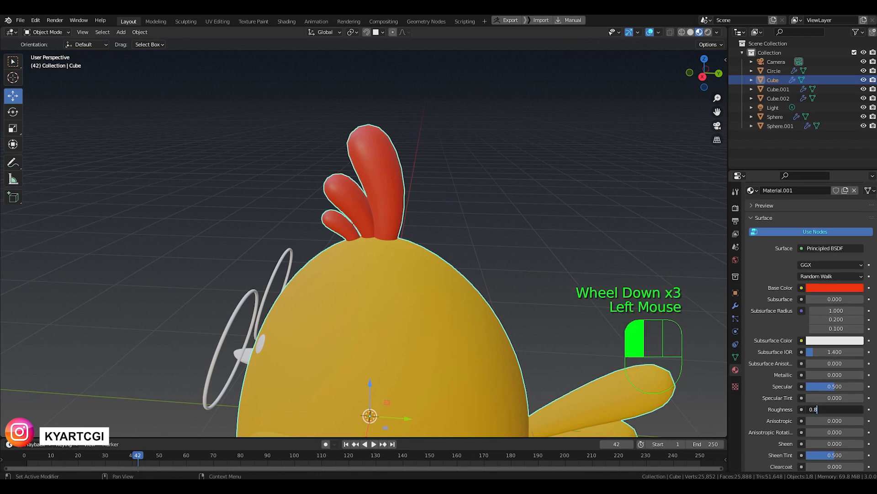
key(Return)
double_click(841, 386)
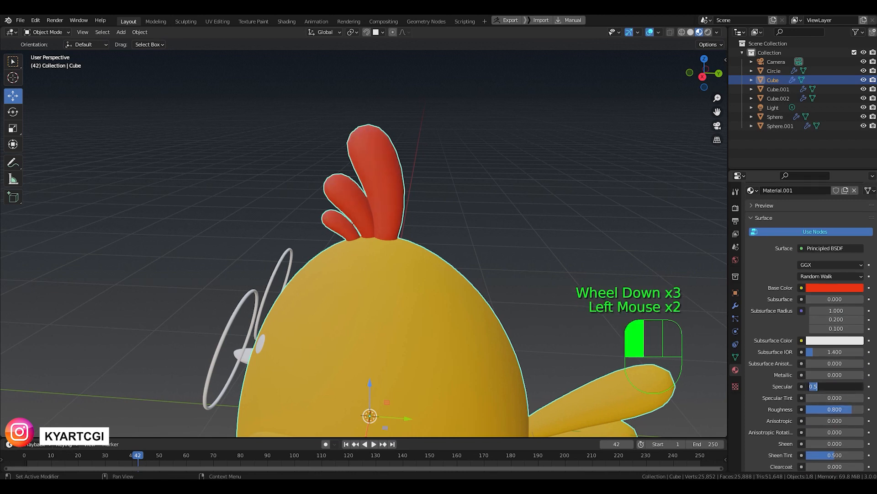
text(0.4)
key(Return)
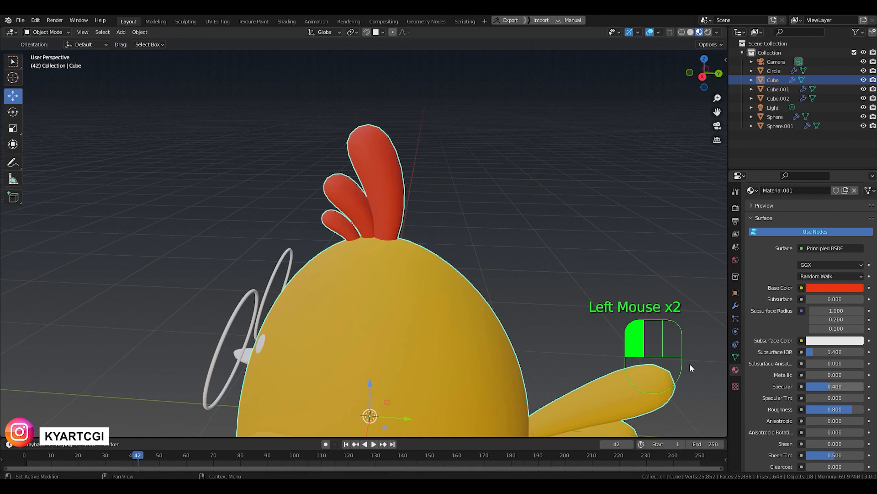
- Add a third material slot to the chick's body and create a new material in it
key(KP_1)
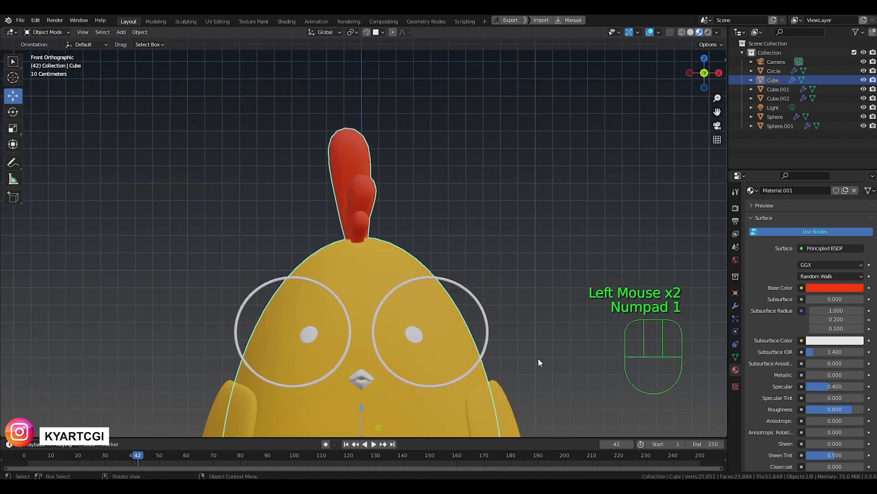
shift+middle_drag(538, 362, 521, 256)
scroll(545, 316, down, 2)
middle_drag(546, 349, 447, 375)
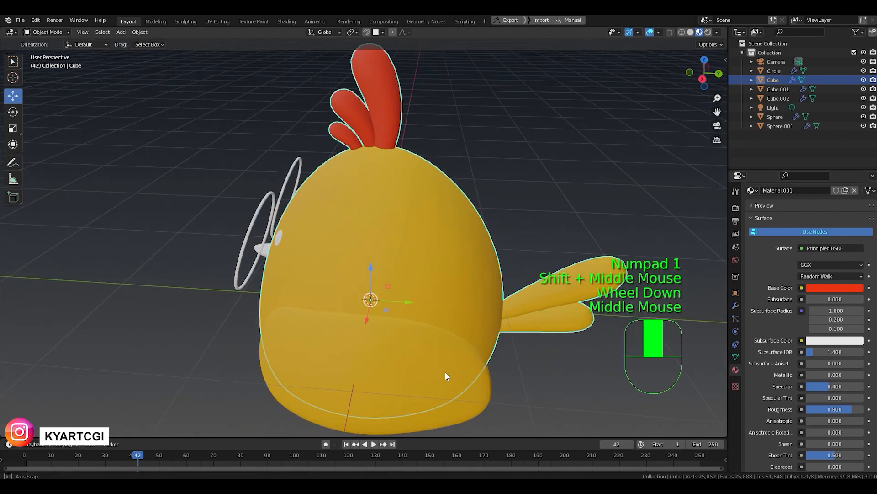
scroll(780, 297, up, 4)
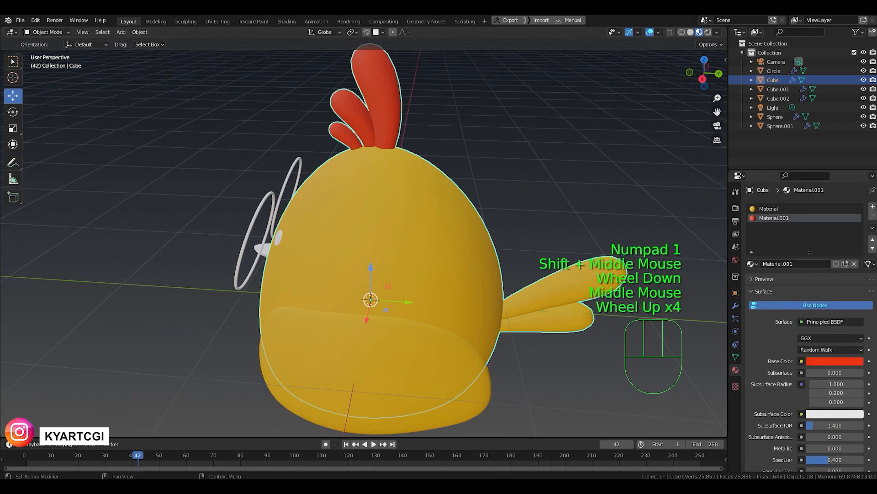
click(872, 206)
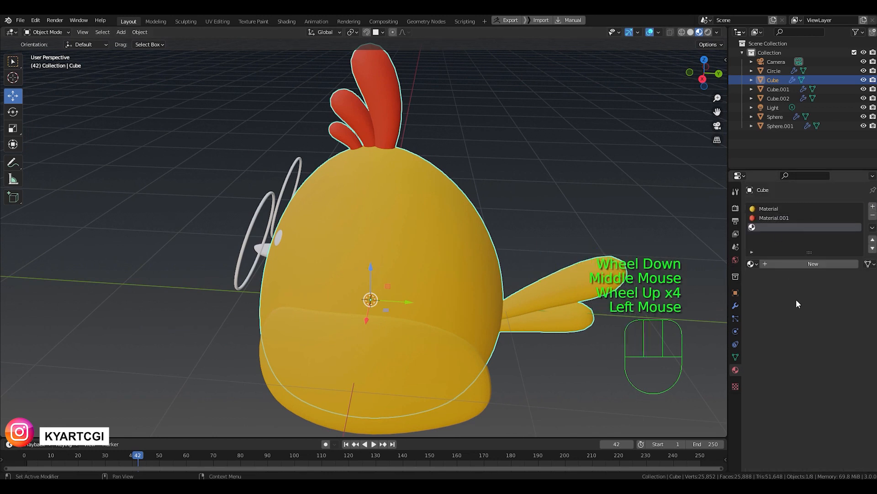
click(821, 265)
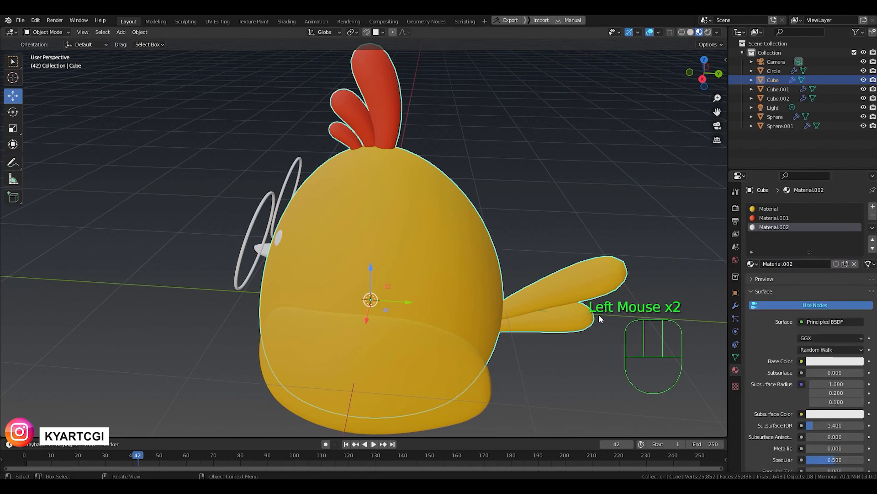
- Select only the two linked tail feathers in Edit Mode and assign the third slot's material to them
key(Tab)
middle_drag(564, 354, 551, 314)
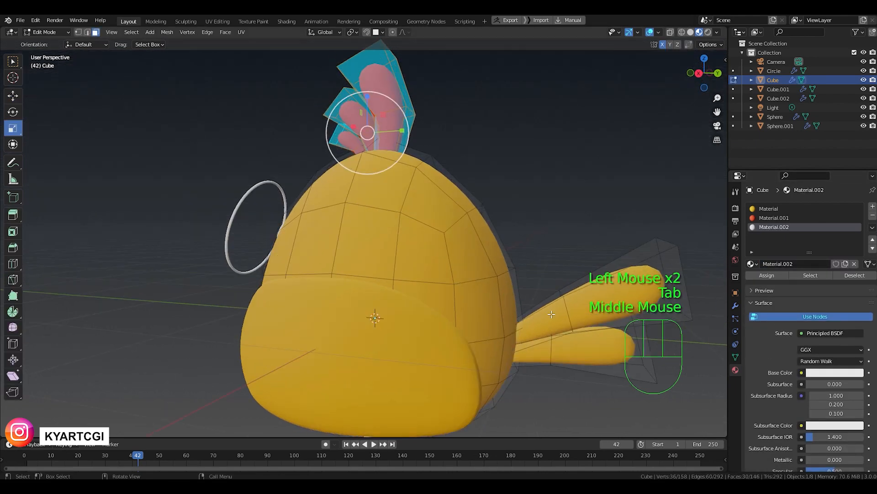
click(593, 184)
shift+middle_drag(579, 252, 385, 242)
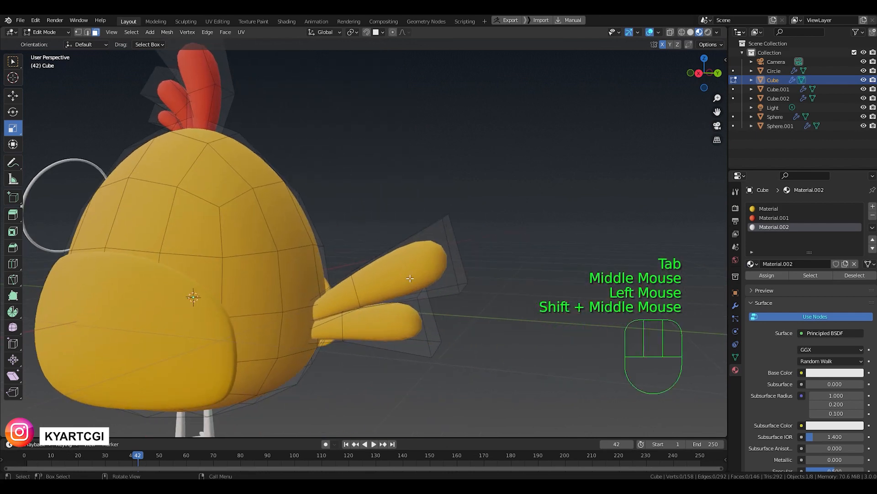
key(l)
key(l)
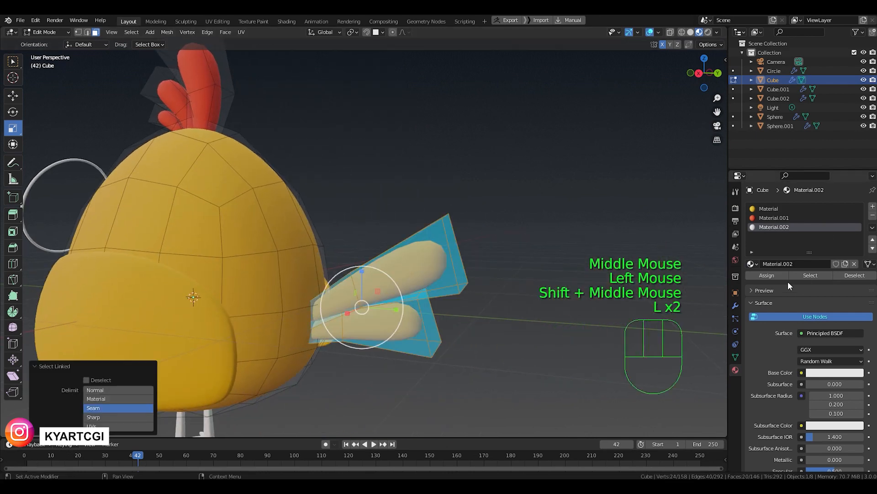
click(777, 275)
key(Tab)
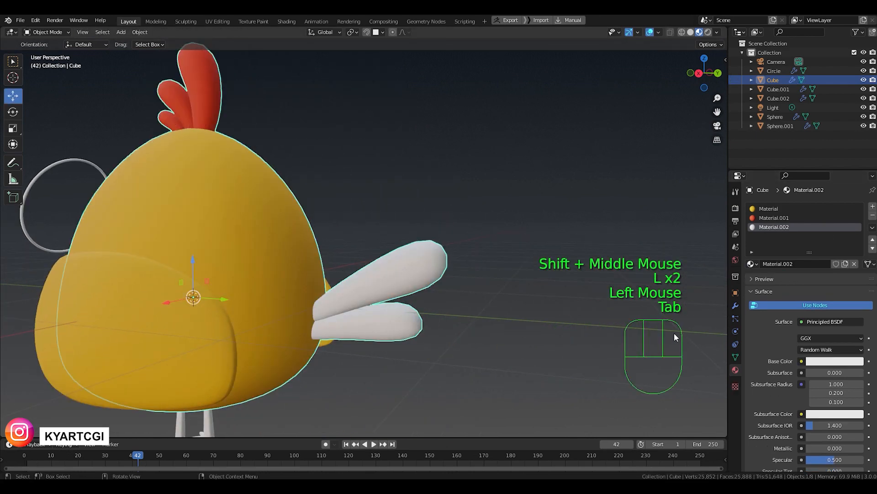
- Make the tail feather material orange, about H 0.041, S 0.997, V 0.8, with roughness 0.8 and specular 0.4
click(834, 361)
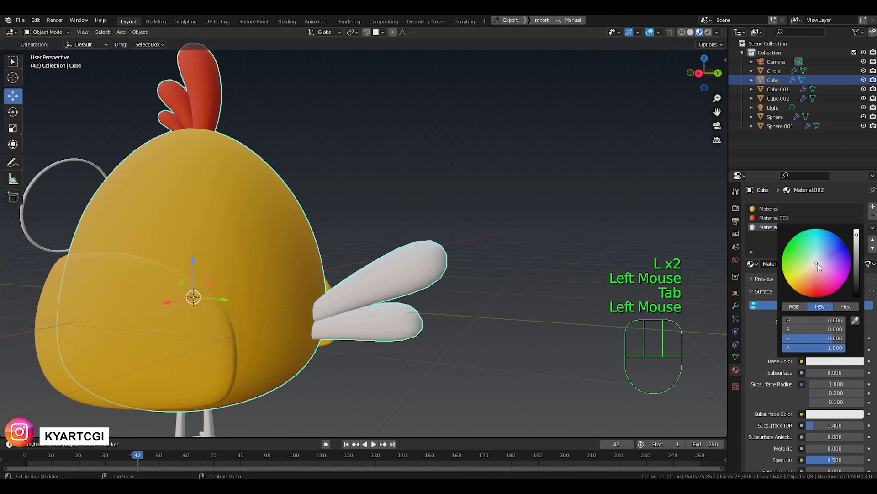
drag(818, 266, 799, 291)
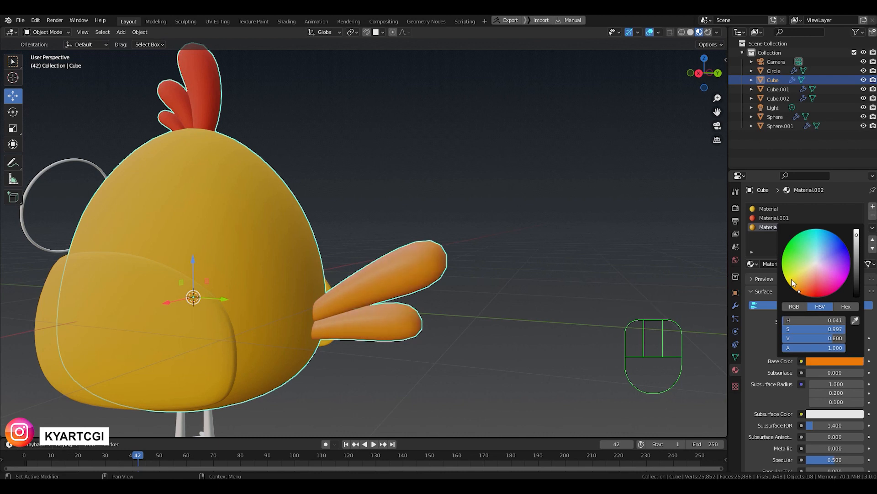
scroll(815, 408, down, 5)
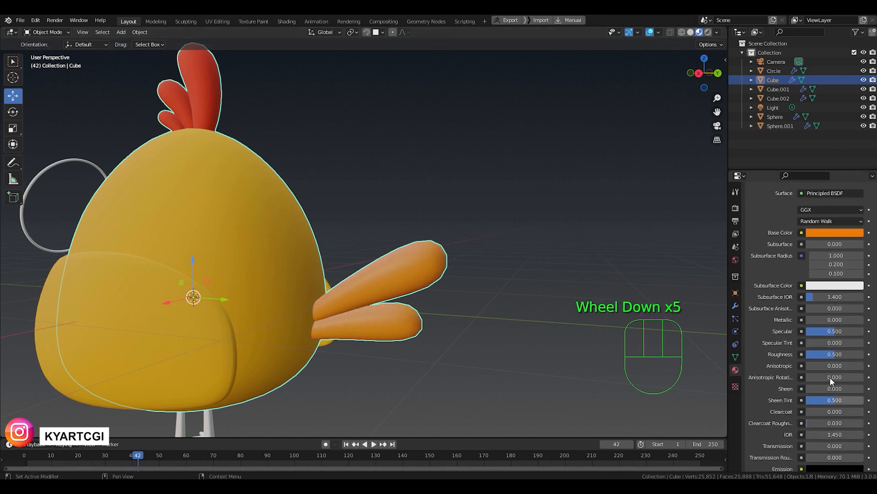
click(832, 354)
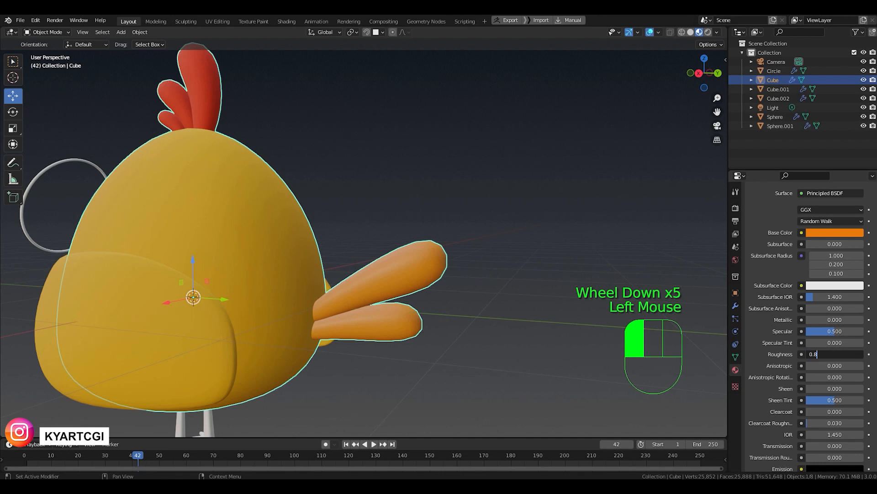
key(Return)
click(838, 332)
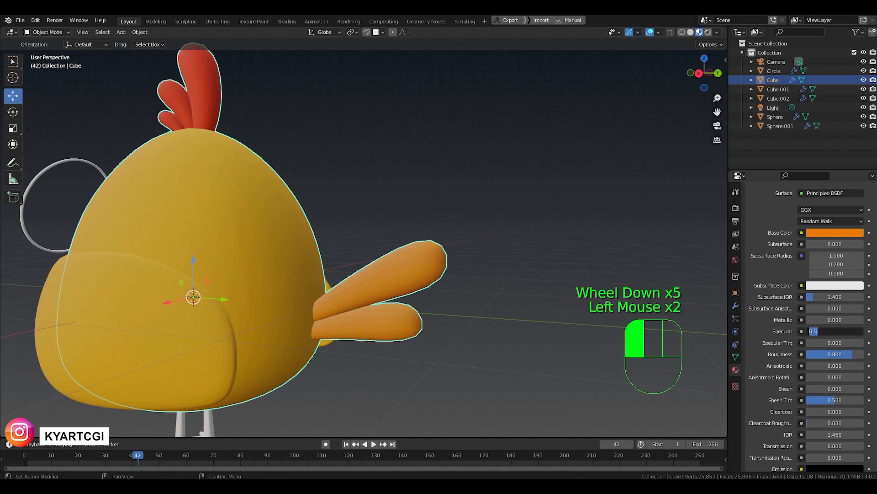
text(0.4)
key(Return)
- Create a new material on the chick's eyes with a black base color and roughness 0
scroll(410, 280, down, 2)
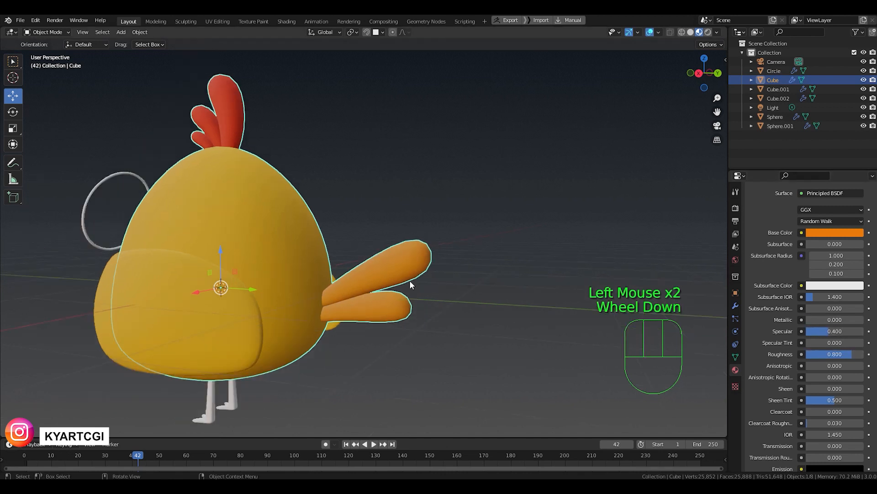
middle_drag(412, 293, 437, 270)
scroll(504, 281, down, 1)
scroll(479, 329, up, 1)
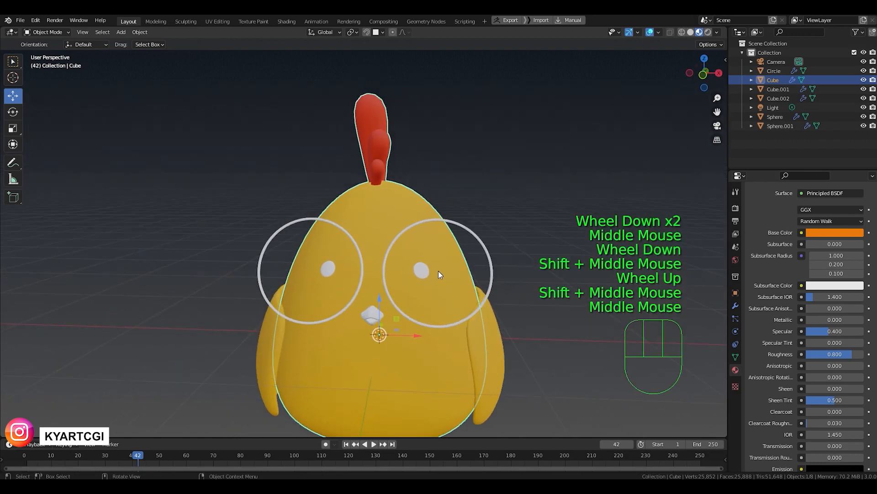
click(423, 273)
click(830, 245)
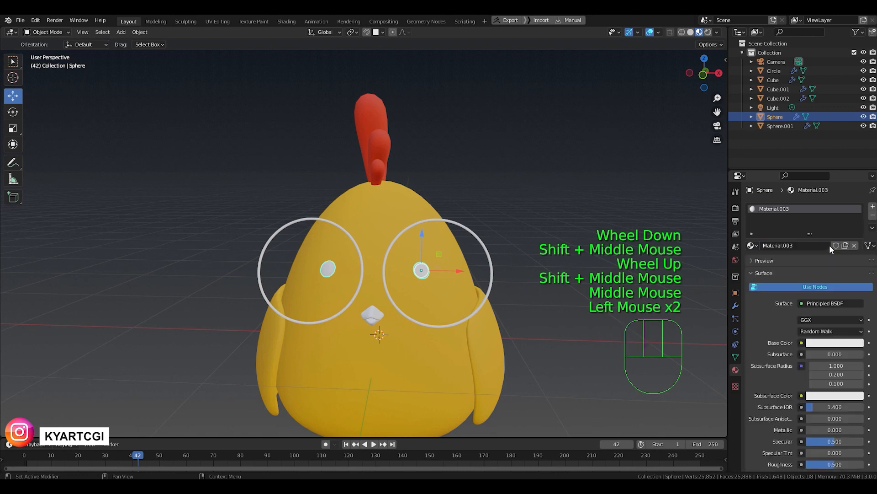
click(844, 343)
click(857, 231)
drag(857, 231, 857, 278)
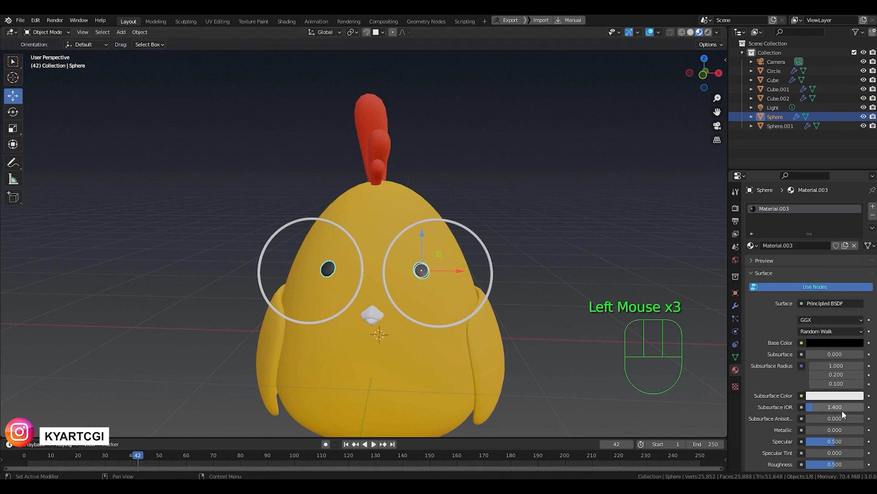
scroll(841, 410, down, 2)
drag(837, 427, 807, 427)
click(560, 328)
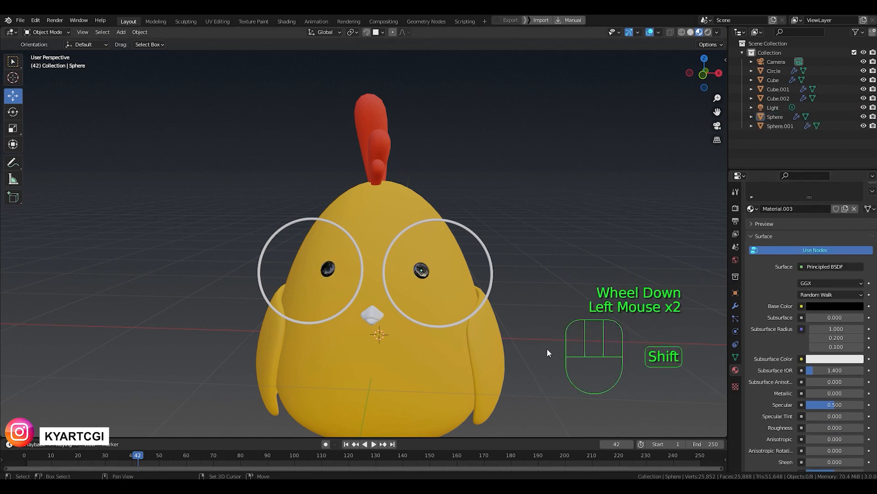
- Create a new material on the glasses rims with a near-black base color of about V 0.013 and roughness 0
shift+middle_drag(534, 246, 535, 215)
click(492, 212)
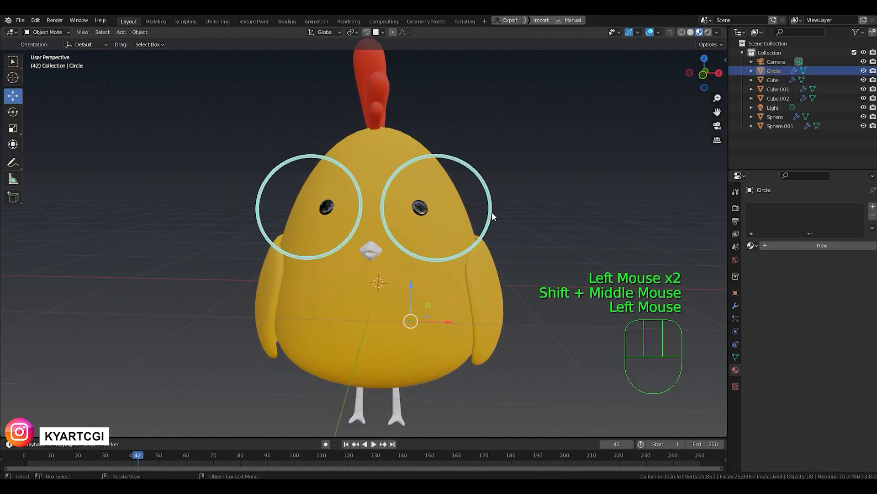
click(804, 245)
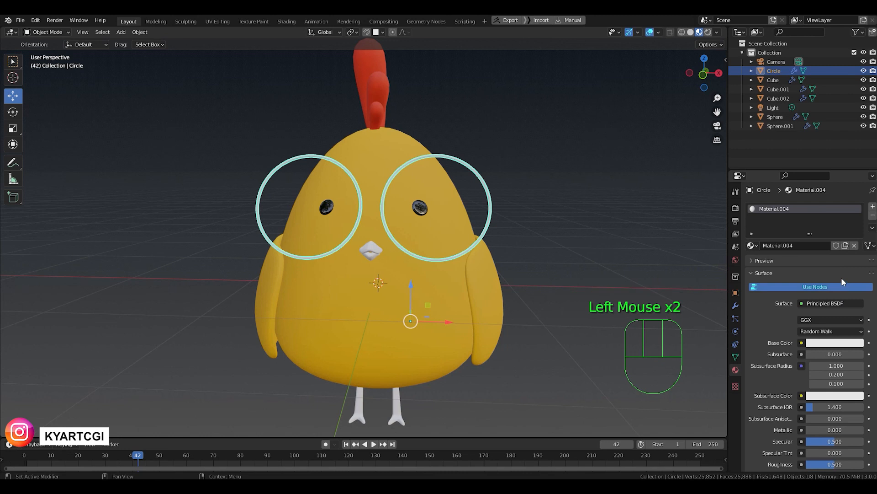
click(847, 348)
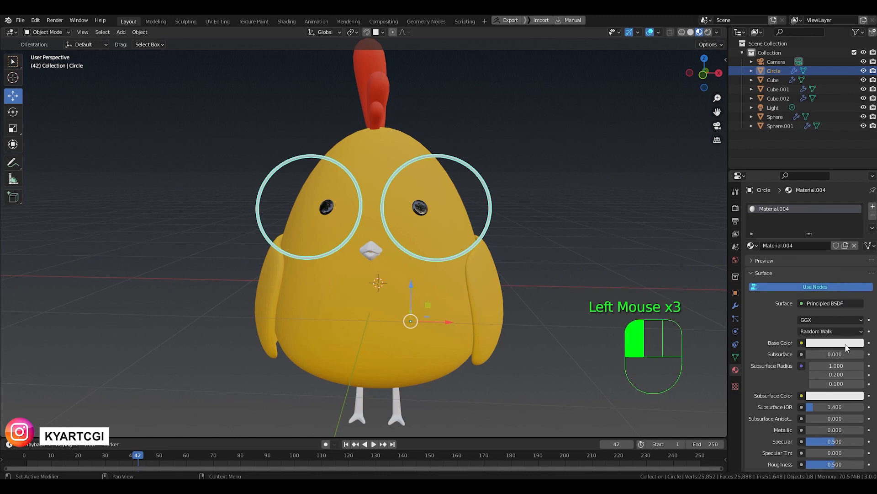
drag(857, 222, 856, 270)
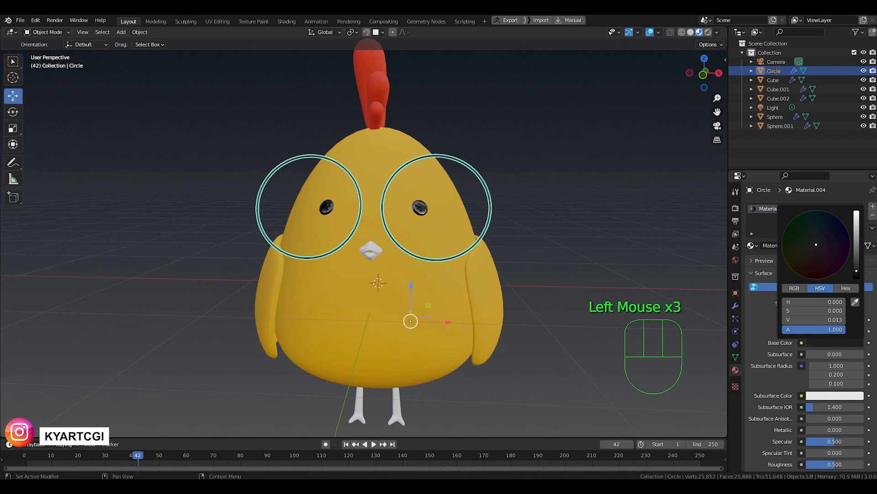
shift+middle_drag(592, 257, 600, 284)
scroll(838, 433, down, 1)
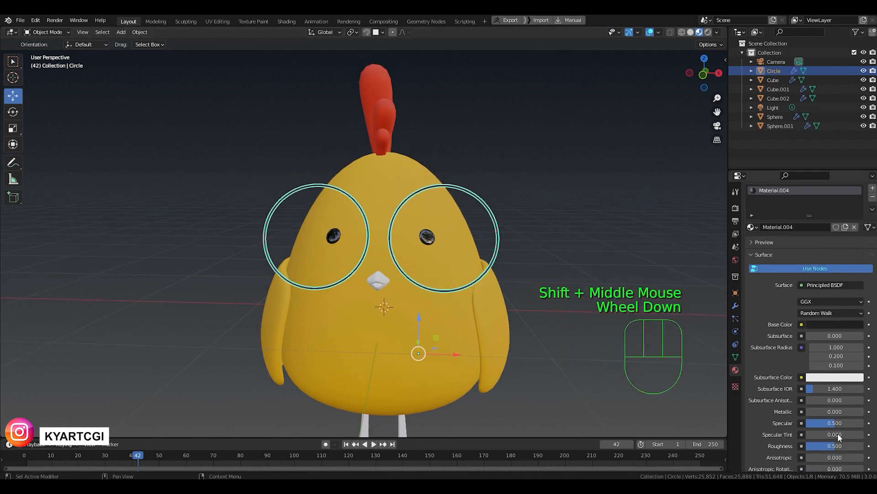
drag(836, 452, 777, 452)
click(571, 256)
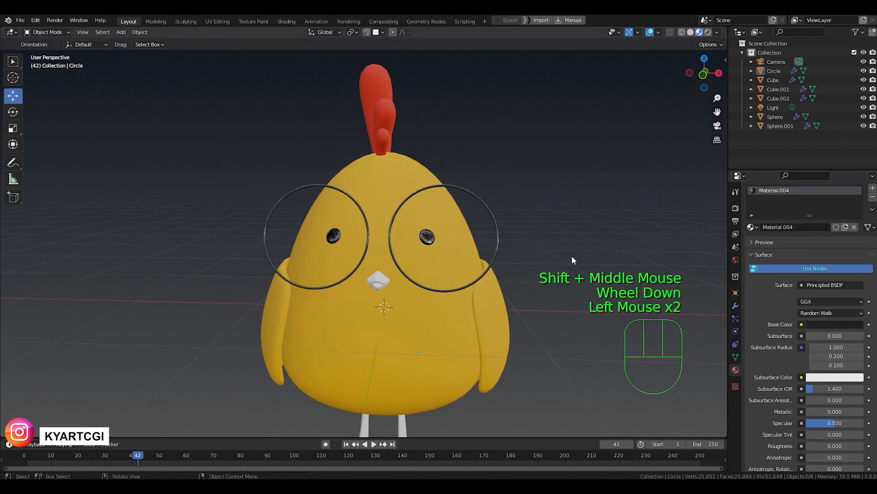
- Set the glasses material's metallic to 1.0 and specular to about 0.508, and lighten its base color to about V 0.084
scroll(503, 238, up, 3)
scroll(550, 251, down, 3)
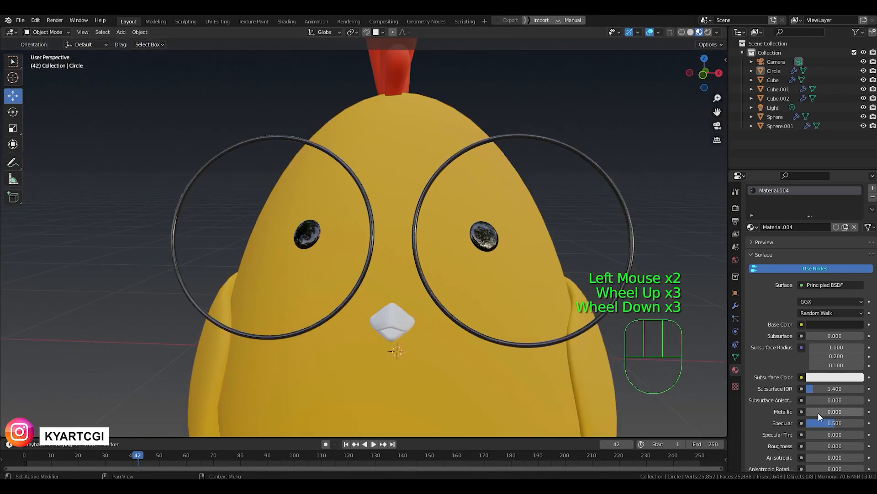
drag(818, 412, 863, 411)
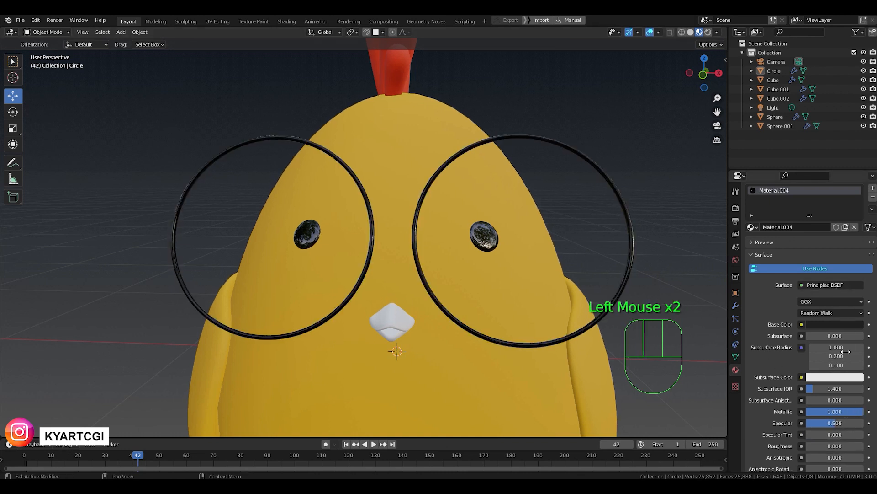
click(848, 325)
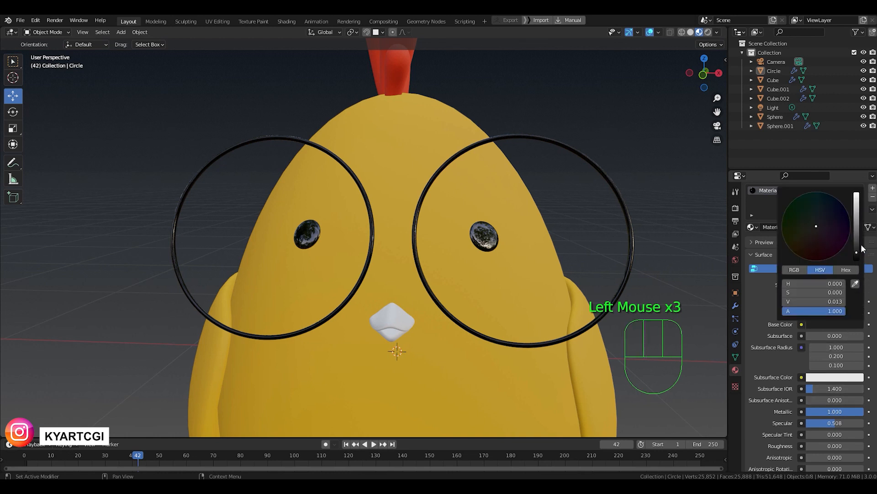
drag(859, 249, 857, 237)
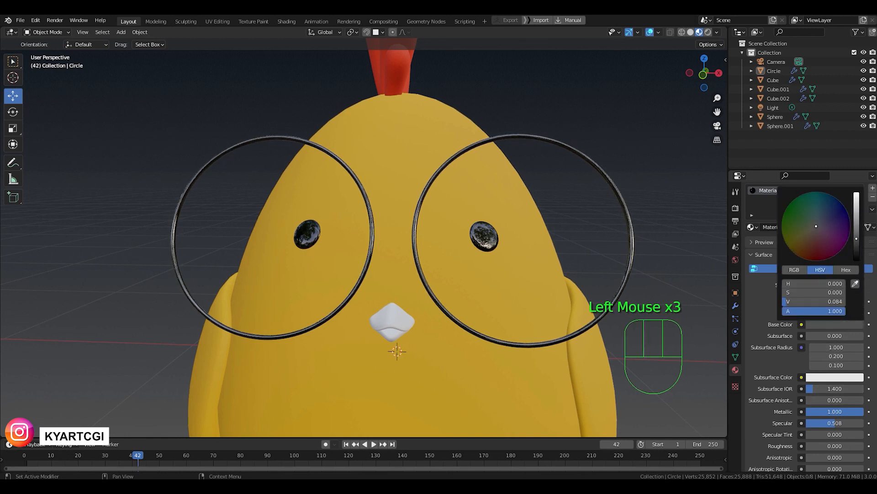
click(640, 285)
- Check the glasses from several angles and the front, and brighten their base color to about V 0.111
middle_drag(653, 285, 563, 311)
scroll(563, 311, down, 3)
scroll(521, 331, down, 1)
middle_drag(521, 330, 561, 325)
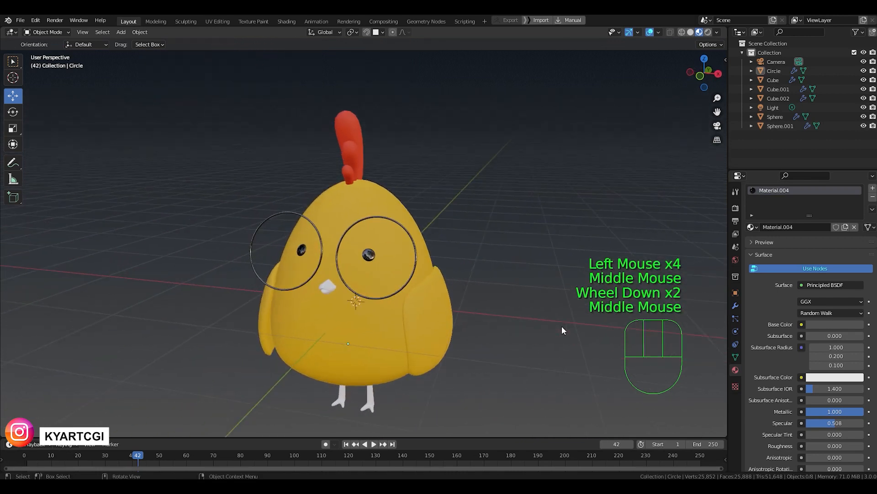
key(KP_1)
click(836, 325)
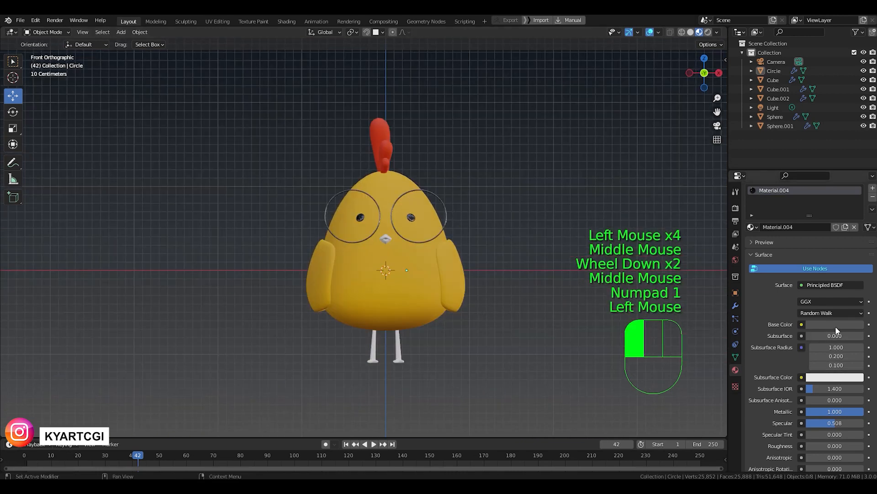
drag(858, 239, 857, 197)
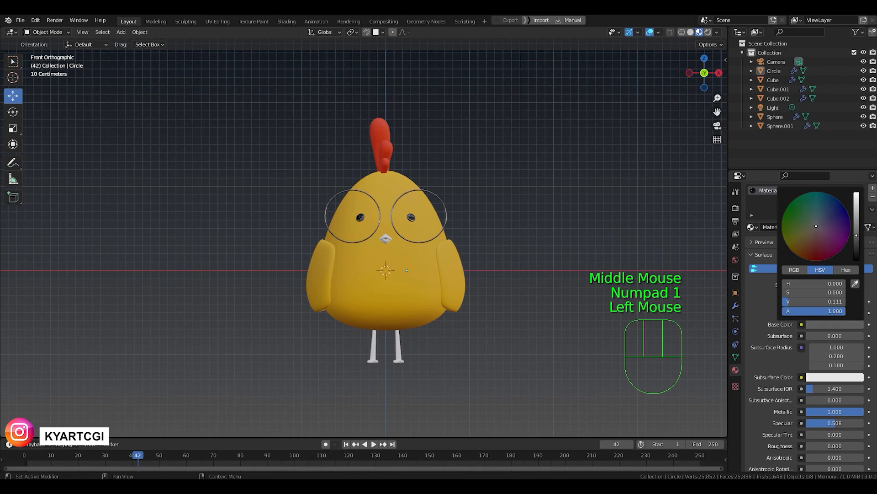
- Create a new material on the beak with an orange base color, about H 0.032, S 0.979, V 0.8
scroll(426, 342, up, 2)
scroll(437, 279, up, 1)
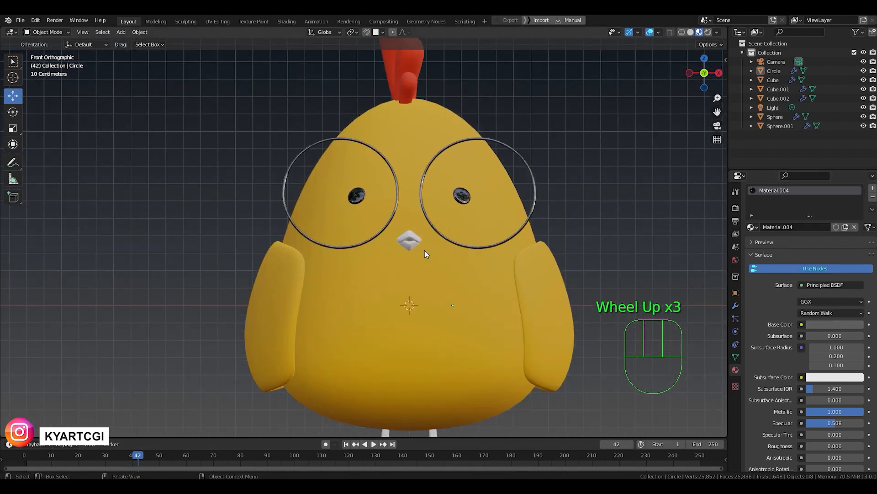
click(412, 248)
click(822, 245)
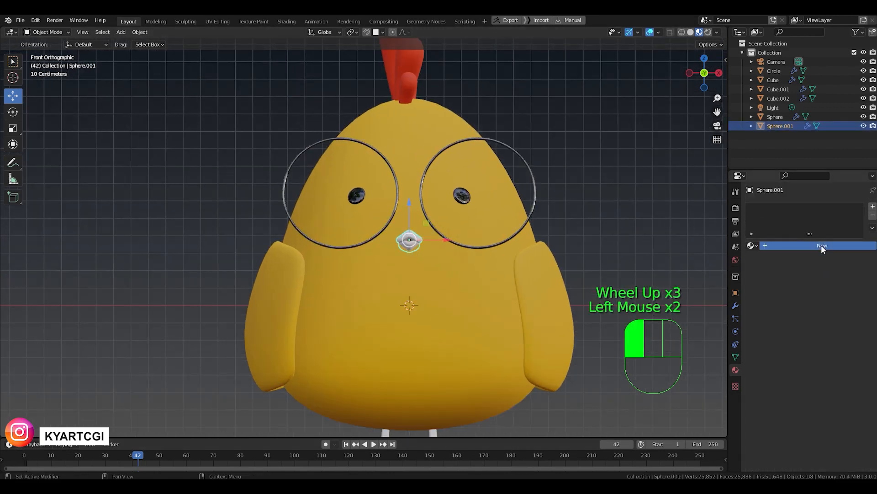
click(834, 342)
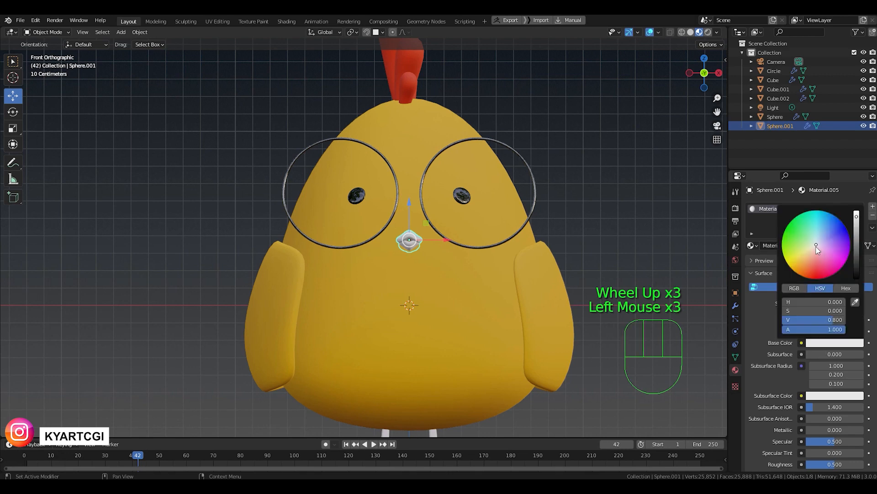
drag(816, 247, 805, 271)
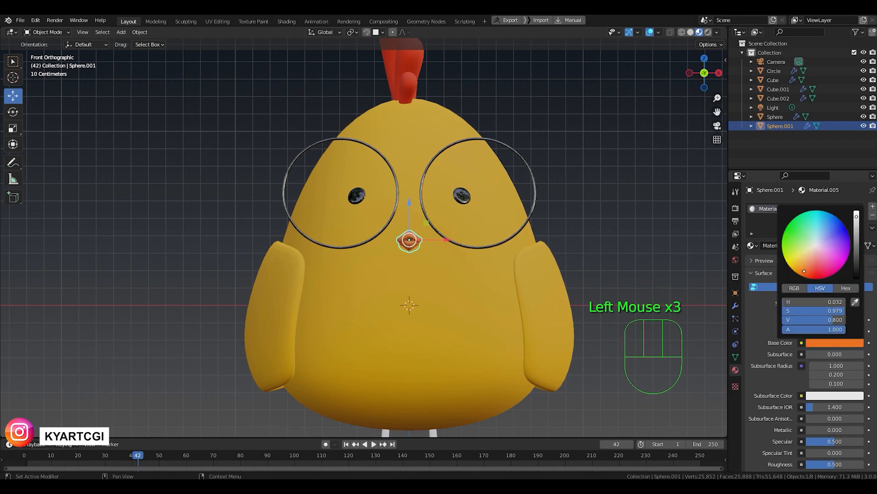
- Set the beak material's roughness to 0.2 and deselect the beak
middle_drag(618, 278, 596, 337)
scroll(605, 300, down, 2)
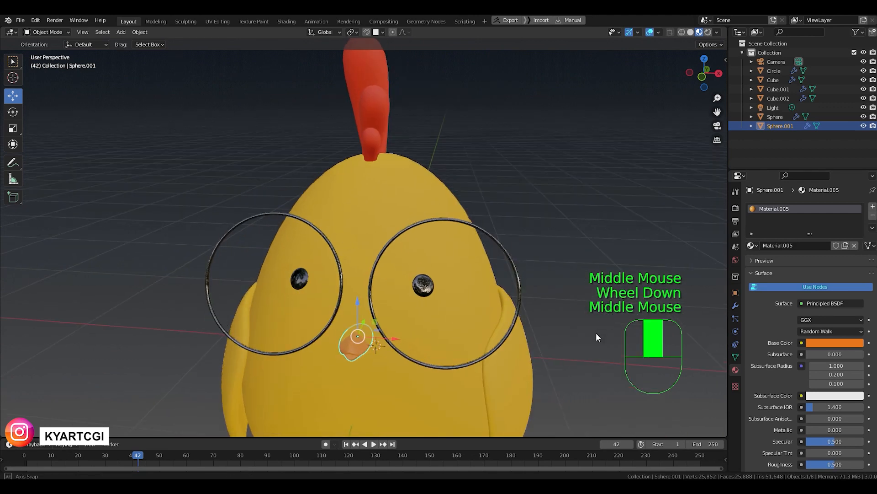
double_click(835, 464)
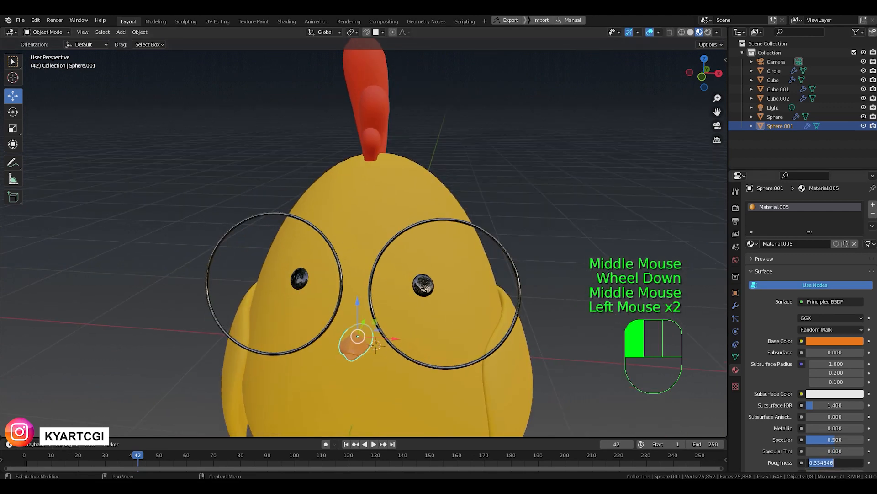
text(0.2)
key(Return)
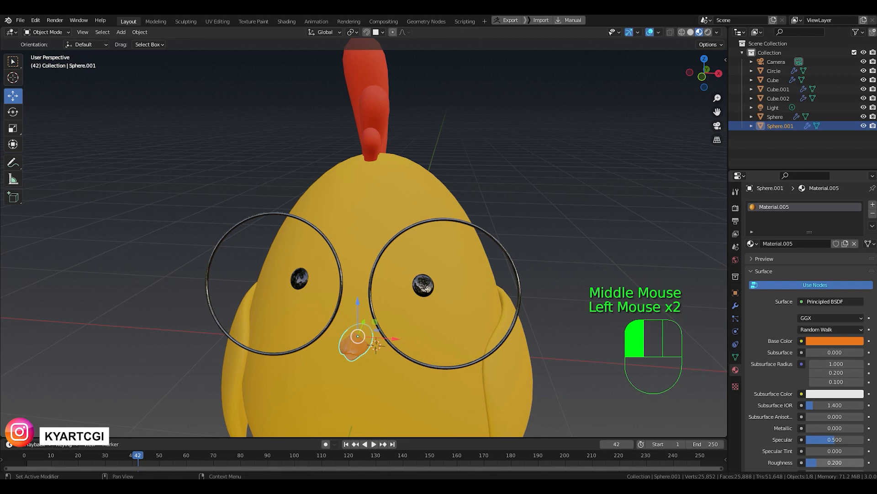
click(569, 344)
- Create a new material on the legs with a dark reddish-brown base color, about H 0.017, S 0.974, V 0.138
scroll(569, 343, down, 2)
middle_drag(532, 381, 535, 374)
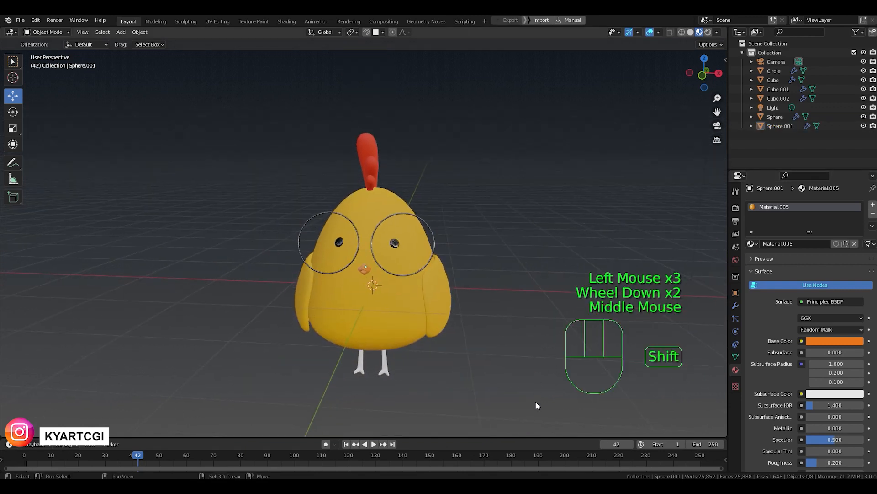
shift+middle_drag(536, 405, 537, 354)
scroll(476, 315, up, 3)
shift+middle_drag(476, 315, 448, 306)
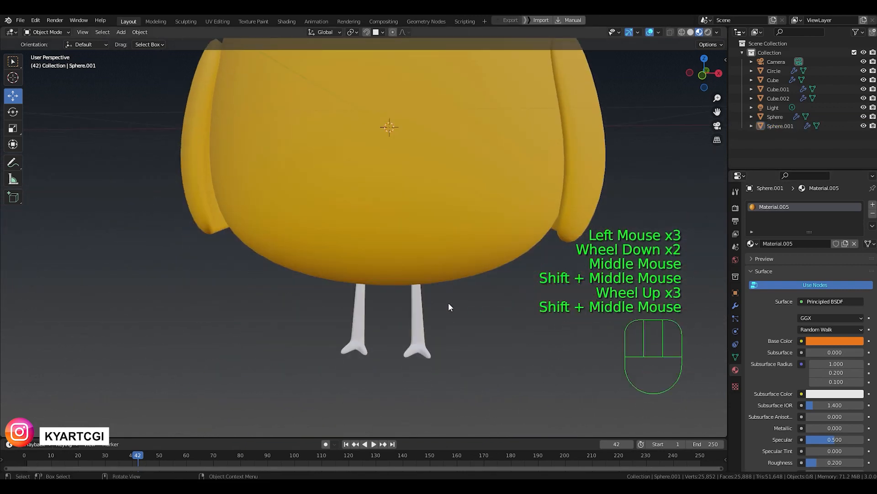
click(421, 322)
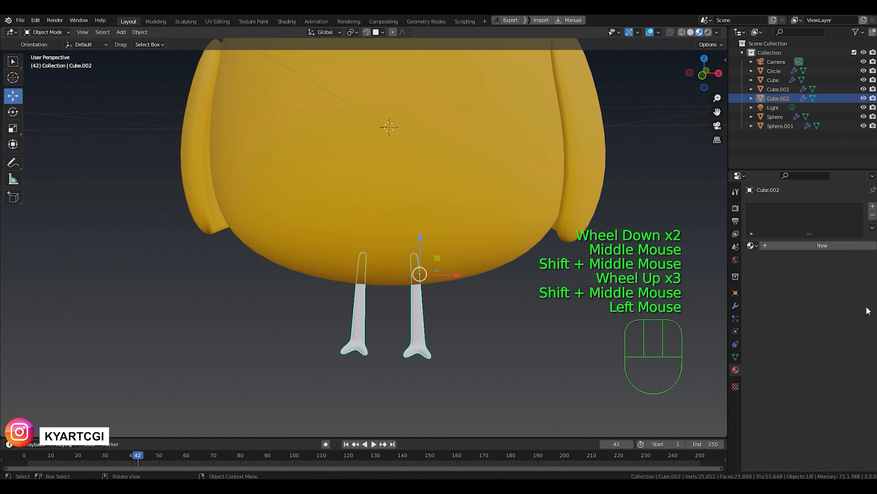
click(819, 247)
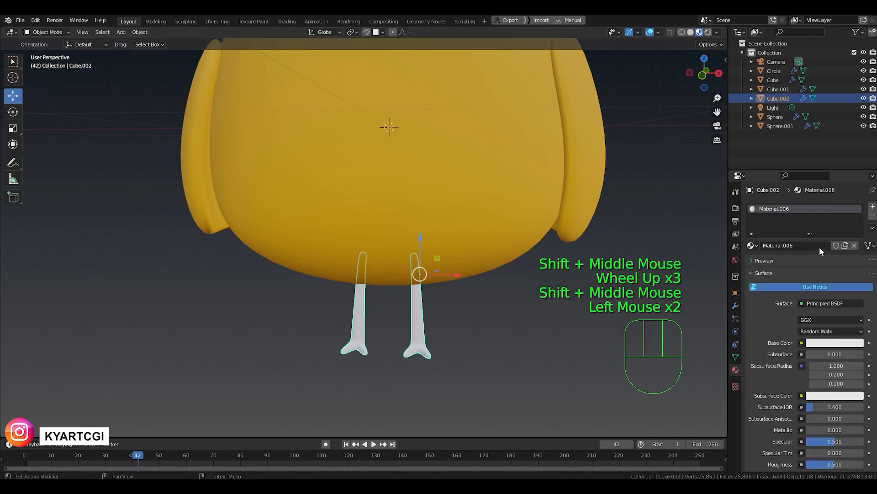
click(845, 346)
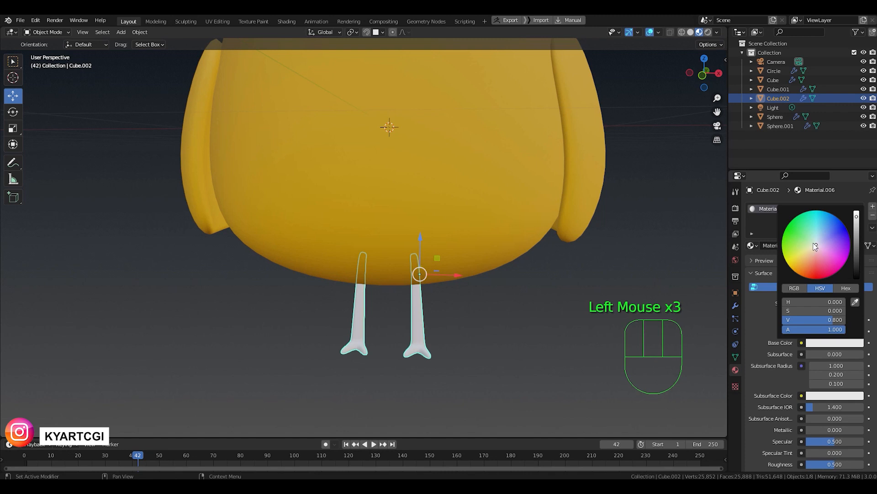
drag(816, 247, 808, 272)
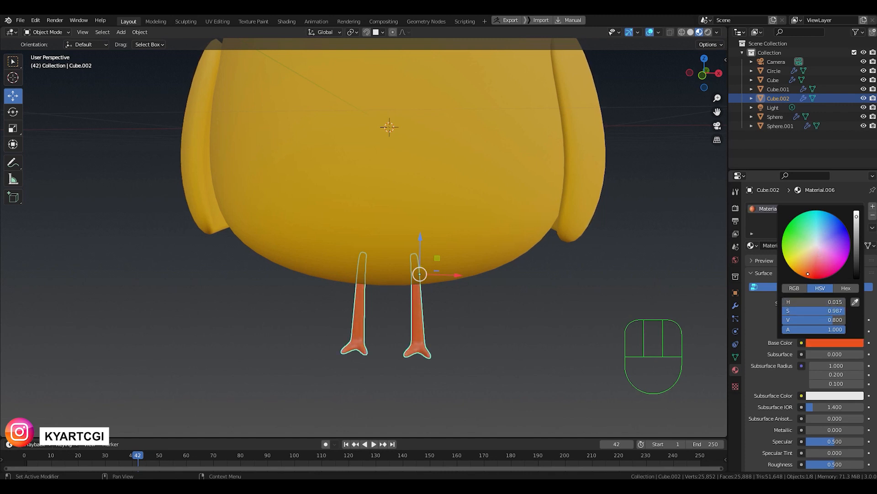
drag(857, 221, 857, 251)
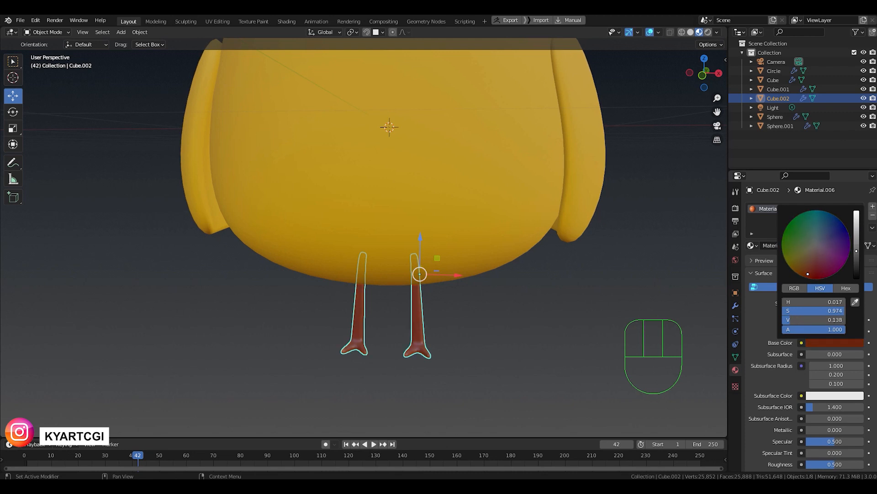
- Set the leg material's roughness to 0.8 and specular to 0.4, and deselect the legs
scroll(832, 371, down, 3)
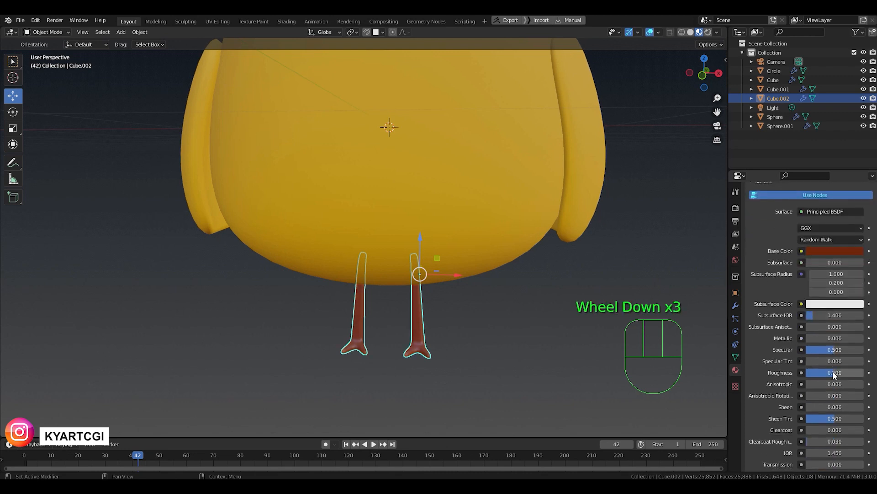
click(835, 372)
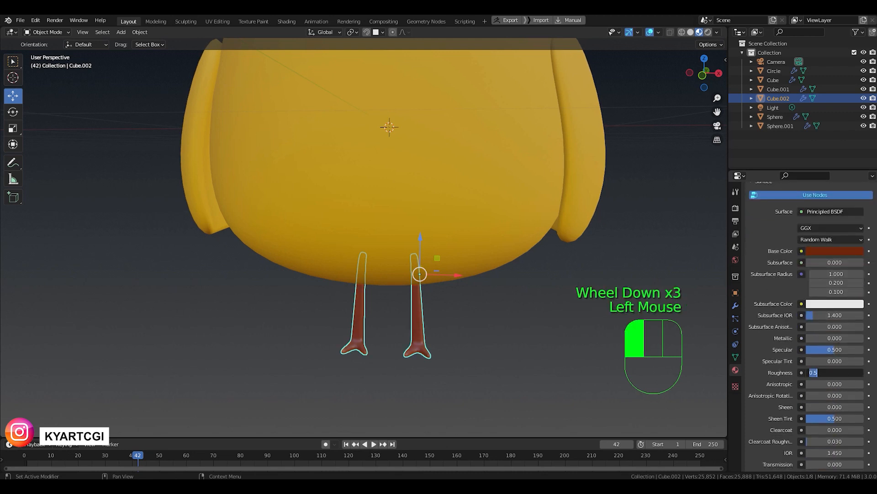
text(0.8)
key(Return)
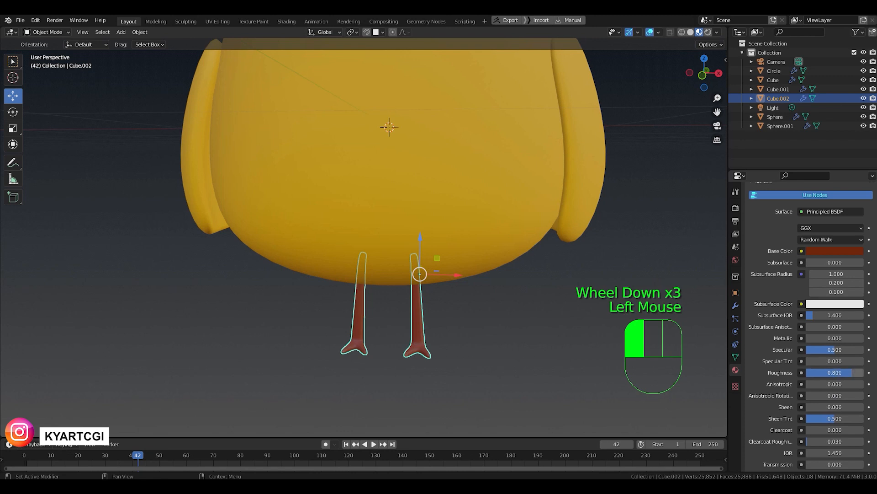
click(830, 350)
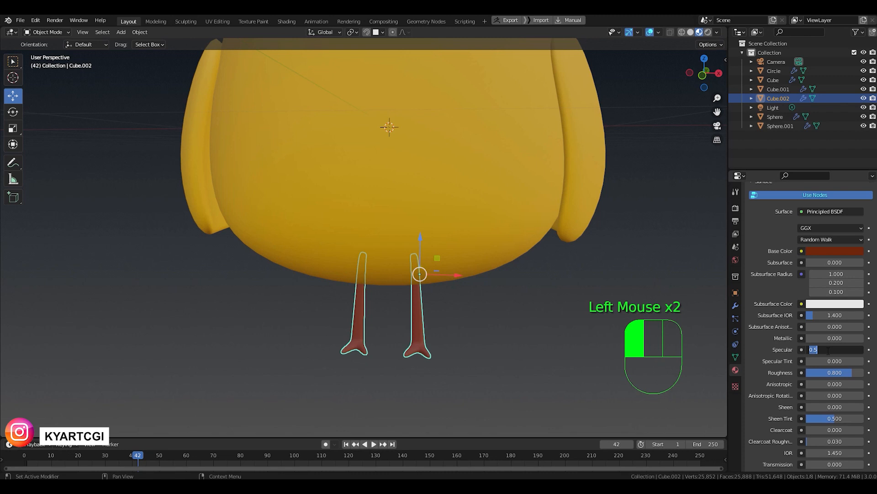
text(0.4)
key(Return)
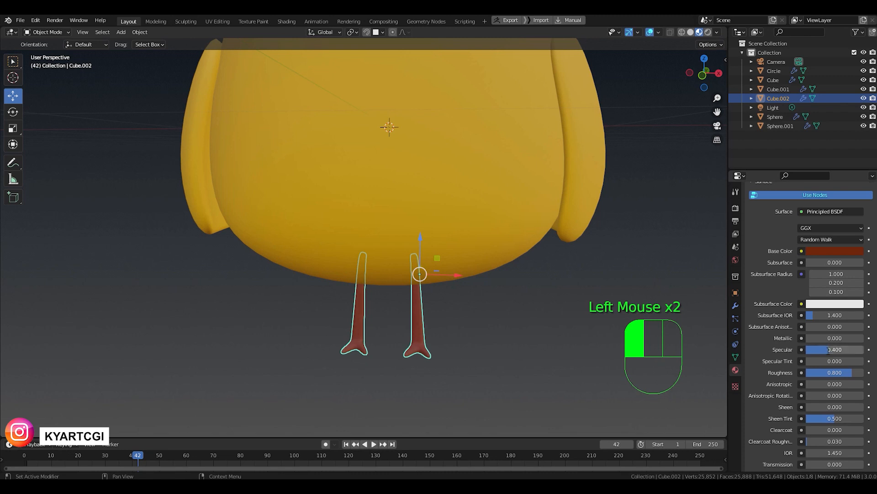
click(522, 292)
- Check the colored chick from the front and add a plane mesh at the world origin
scroll(522, 292, down, 2)
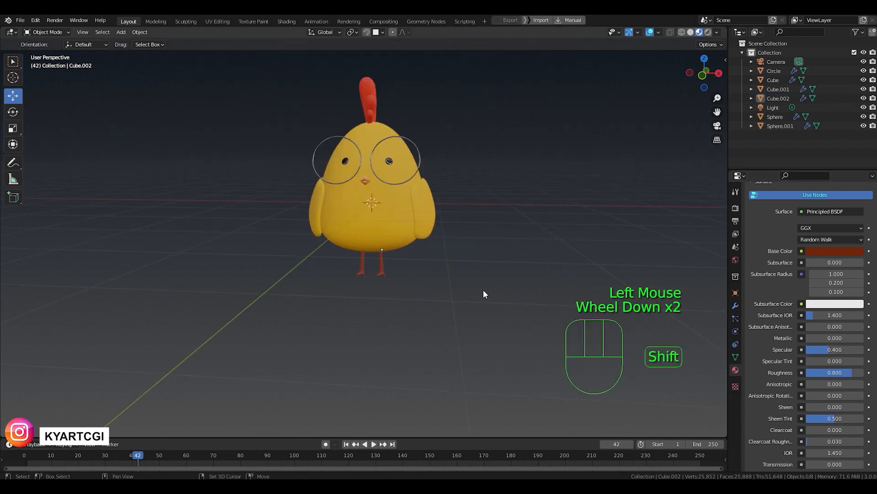
shift+middle_drag(483, 289, 501, 344)
scroll(476, 298, up, 2)
mouse_move(477, 298)
shift+middle_down()
mouse_move(465, 279)
mouse_move(486, 300)
shift+middle_up()
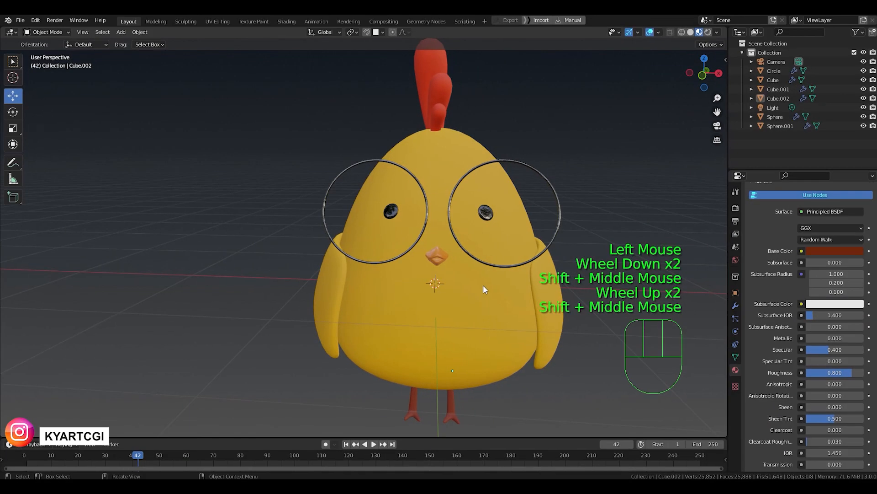
key(KP_1)
shift+middle_drag(492, 342, 467, 331)
scroll(437, 295, down, 2)
key(shift+a)
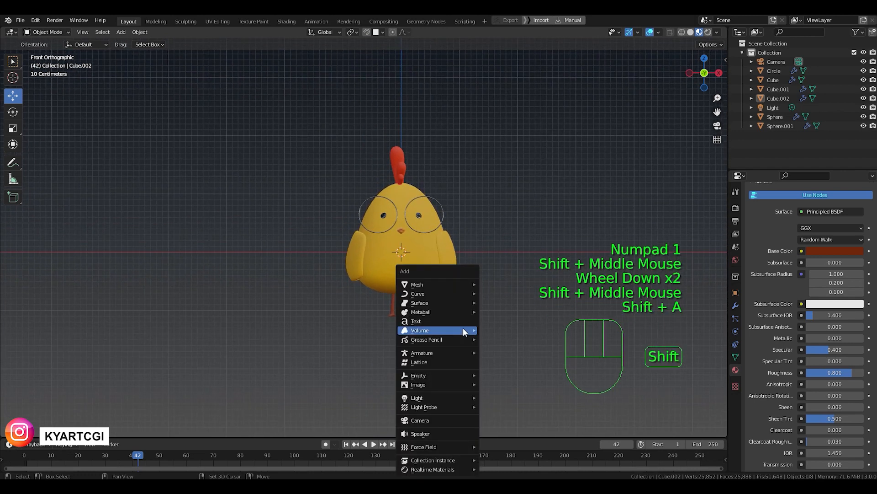
mouse_move(460, 284)
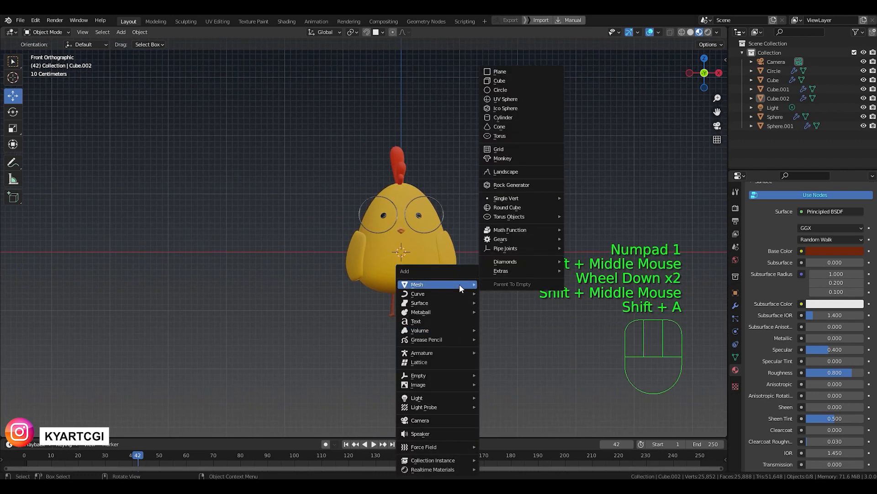
click(535, 70)
- Scale the plane up uniformly from the top view in three passes, by about 1.839, 2.4 and 2.048
key(KP_7)
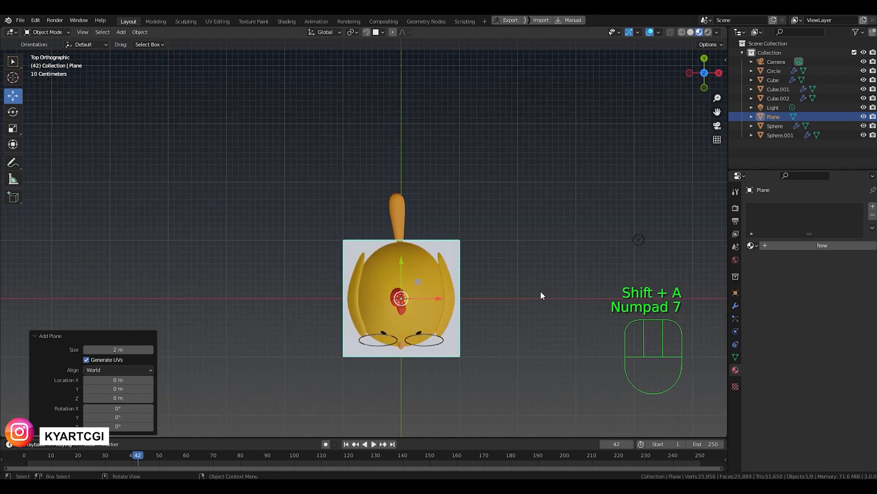
key(s)
click(503, 312)
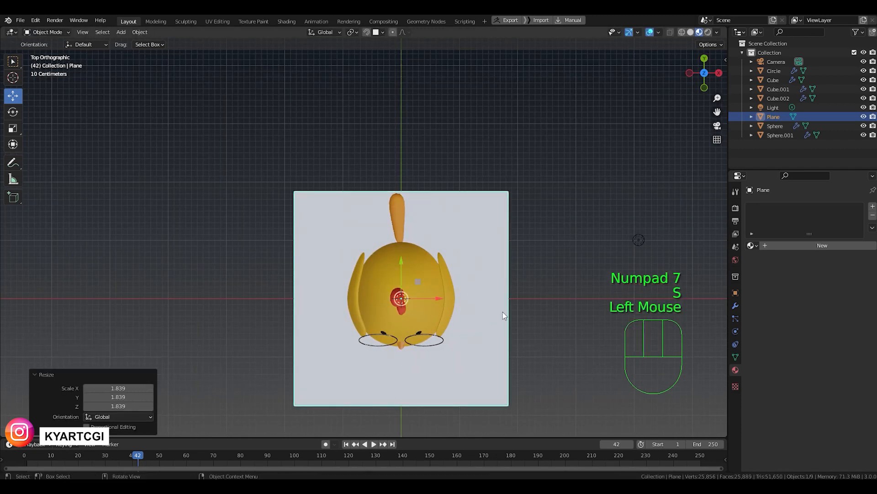
scroll(469, 347, down, 2)
scroll(468, 346, down, 1)
key(s)
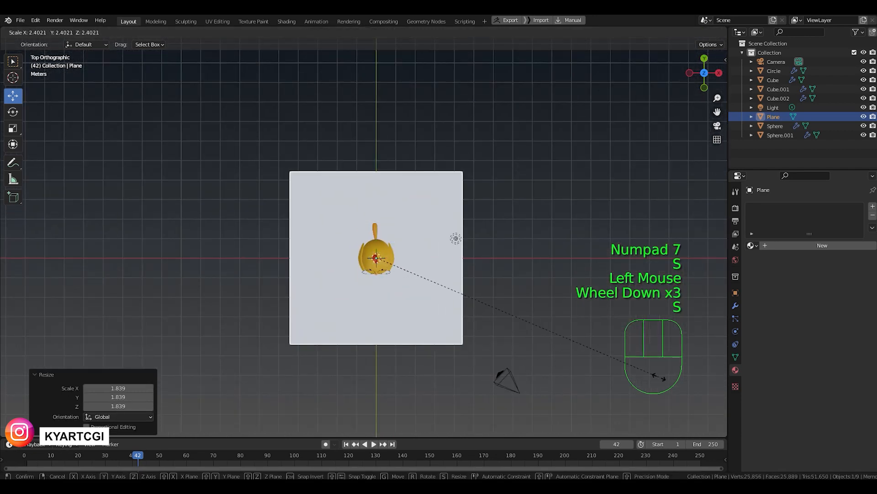
click(450, 300)
key(s)
click(490, 315)
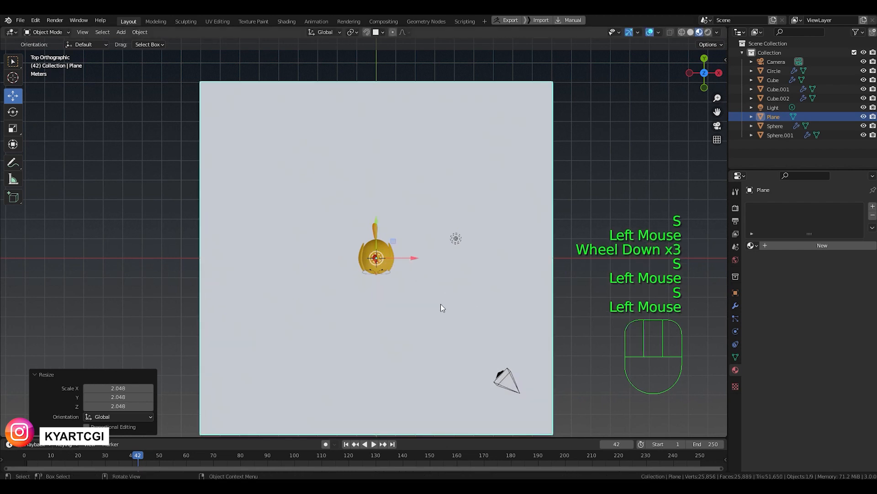
- Stretch the plane in Edit Mode slightly along Y and by about 2.295 along X
scroll(440, 304, down, 1)
key(Tab)
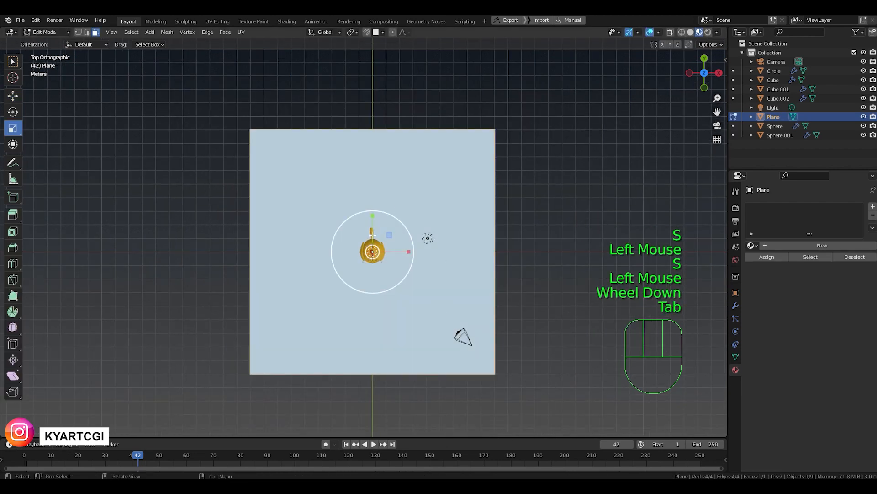
drag(372, 216, 372, 202)
drag(412, 252, 457, 255)
middle_drag(454, 254, 420, 260)
scroll(420, 260, down, 1)
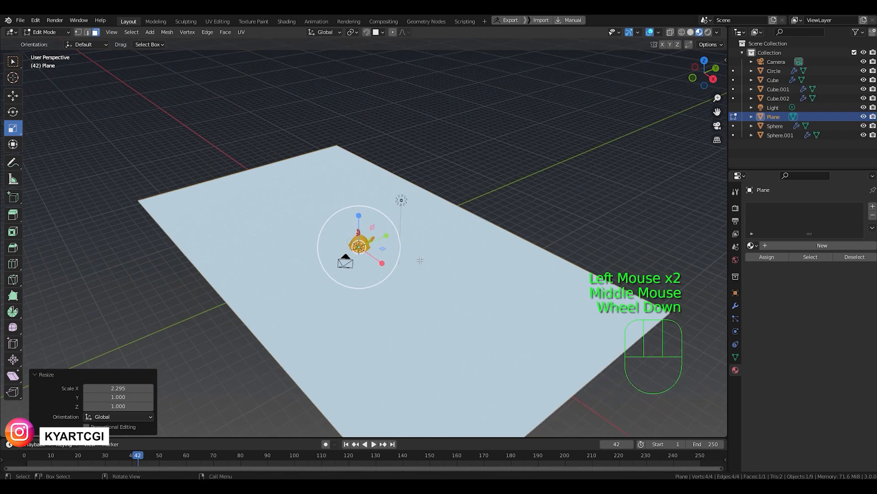
- Lower the plane along Z to the soles of the chick's feet, by about 1.0565 m and a further 0.041 m
key(KP_1)
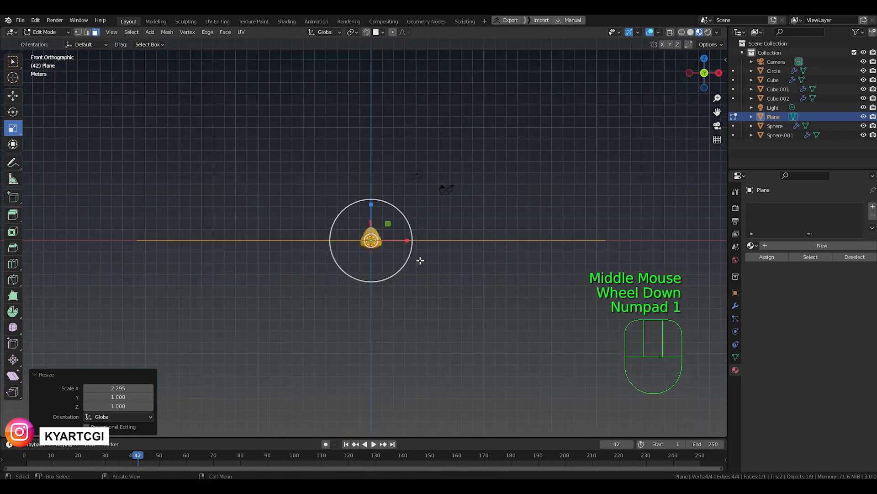
key(g)
key(z)
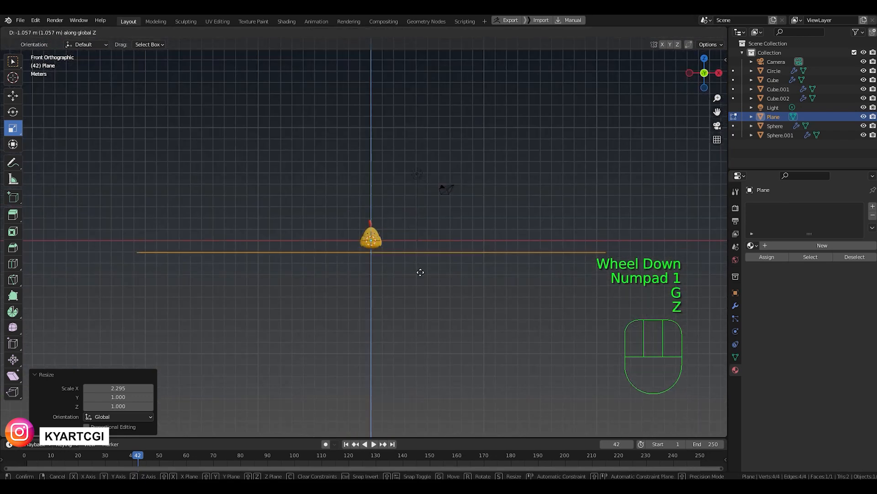
click(417, 272)
scroll(418, 272, up, 4)
scroll(386, 263, up, 1)
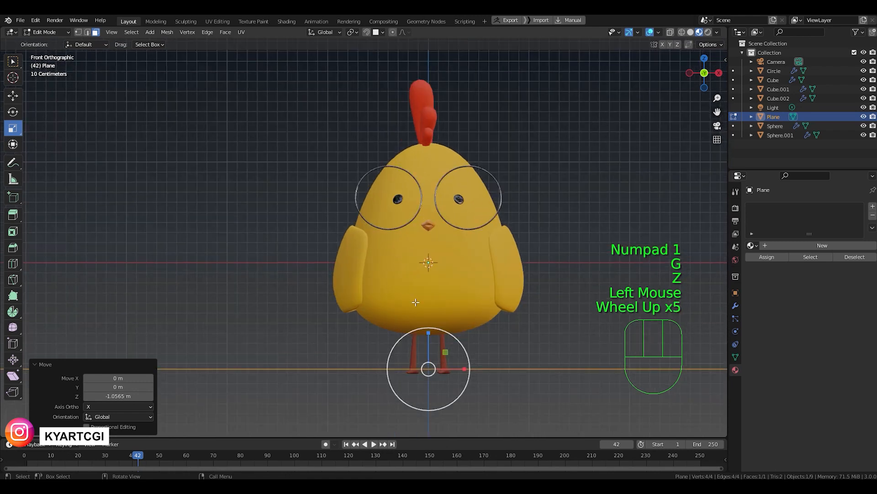
key(g)
key(z)
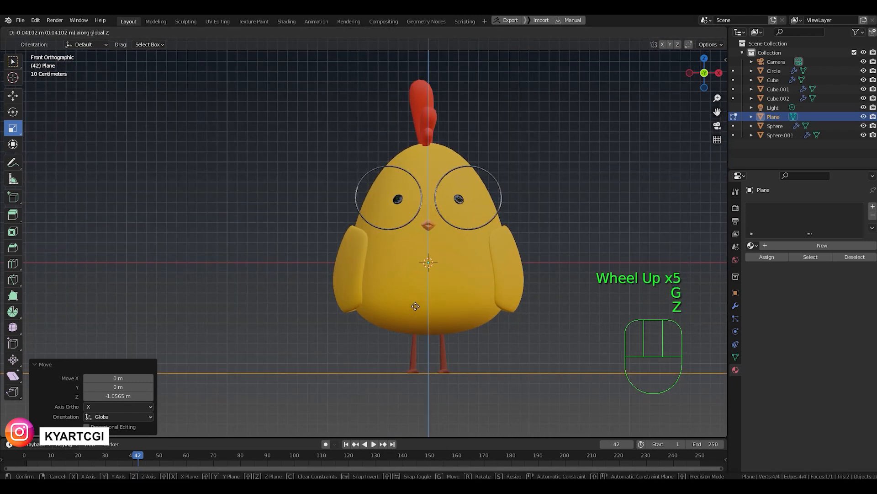
click(416, 306)
middle_drag(432, 315, 394, 296)
scroll(395, 295, down, 4)
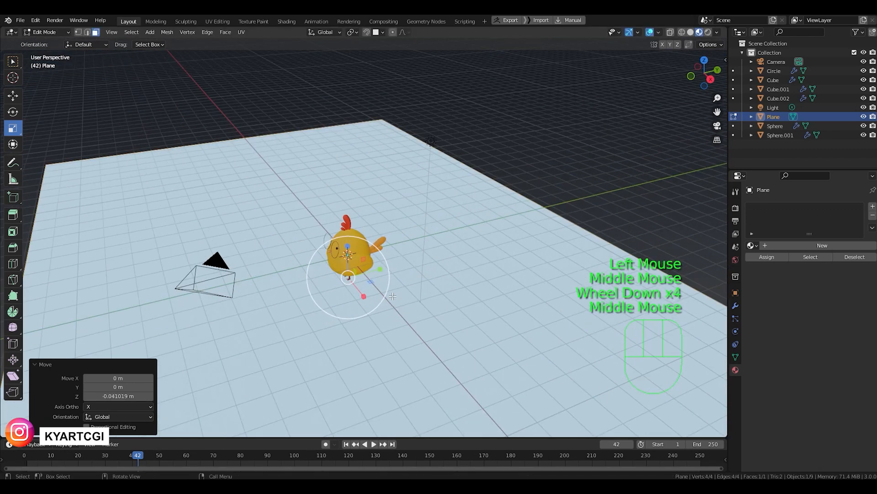
- Extrude the plane's edge behind the chick straight up about 14.856 m to form a back wall
key(2)
click(579, 231)
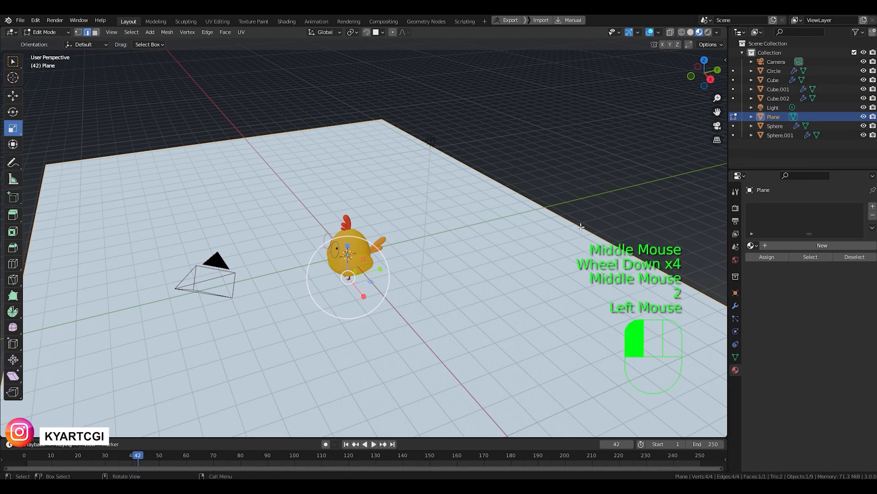
middle_drag(579, 232, 417, 251)
scroll(568, 240, down, 2)
key(e)
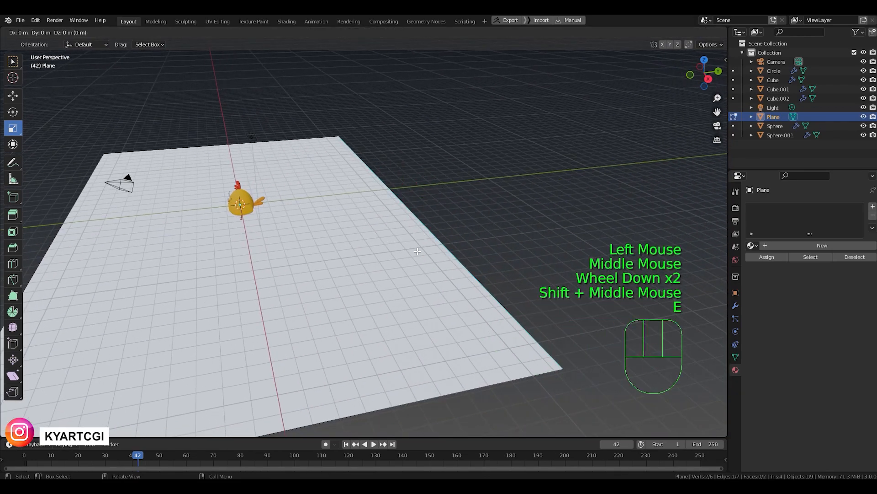
key(z)
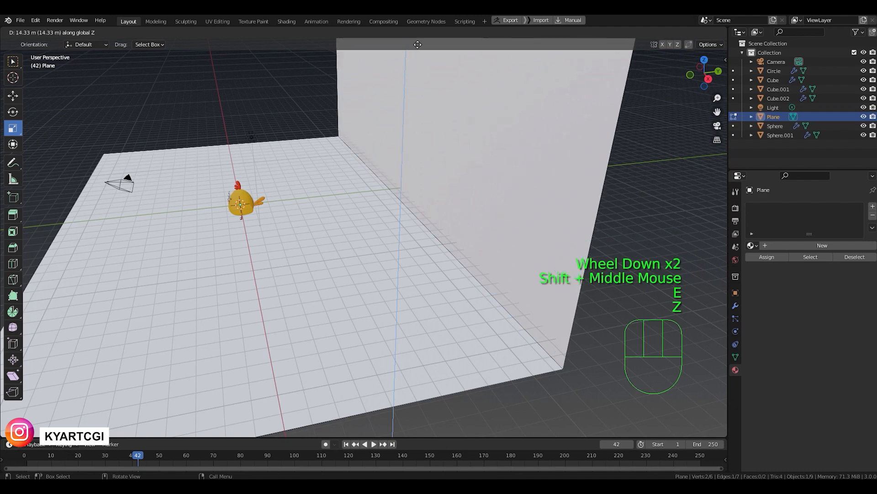
click(417, 44)
- Adjust the height of the back wall's top edge along Z and return to Object Mode
scroll(418, 44, down, 1)
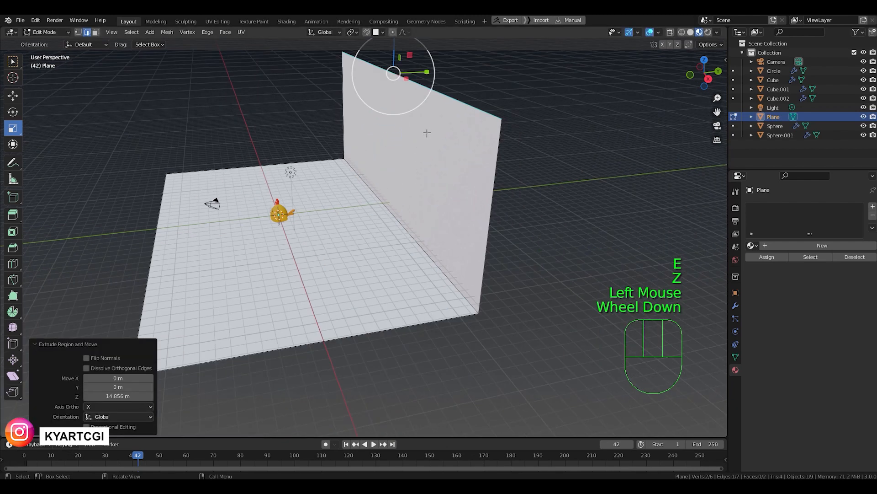
key(g)
key(z)
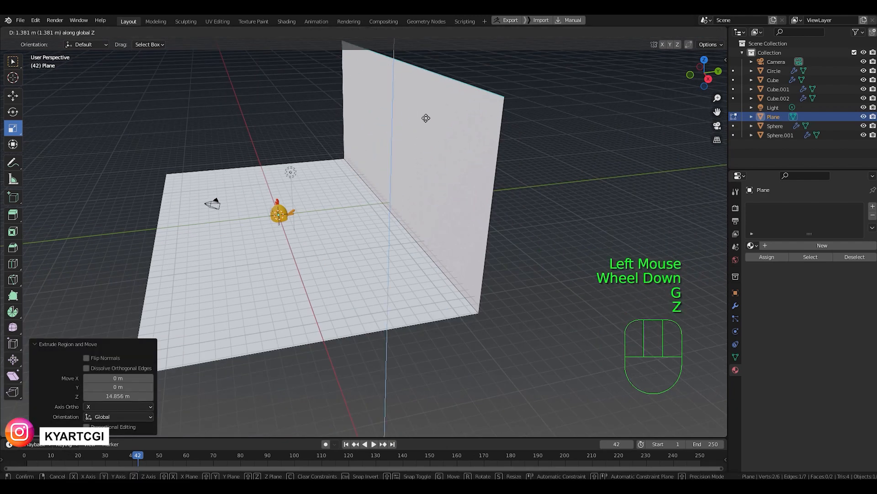
click(411, 205)
middle_drag(411, 204, 423, 209)
key(Tab)
- Add a Bevel modifier to the backdrop plane with an amount of 1.07 m and 13 segments to round the floor-to-wall corner
click(491, 169)
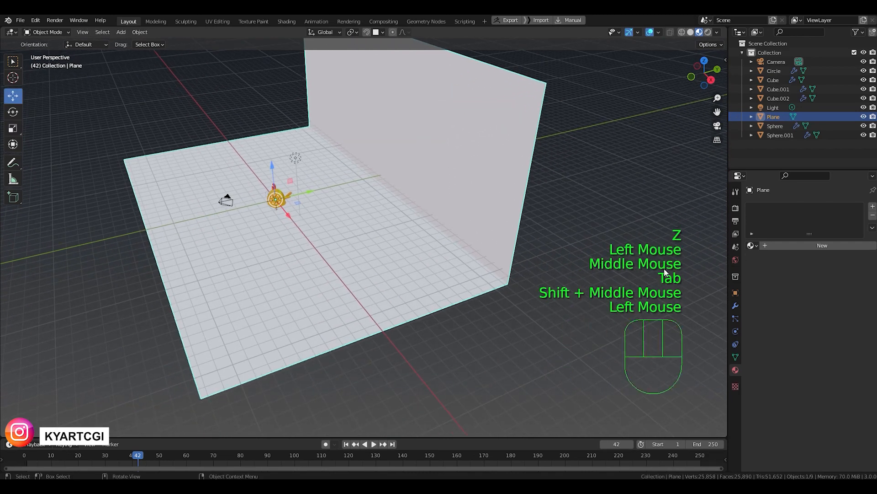
click(735, 305)
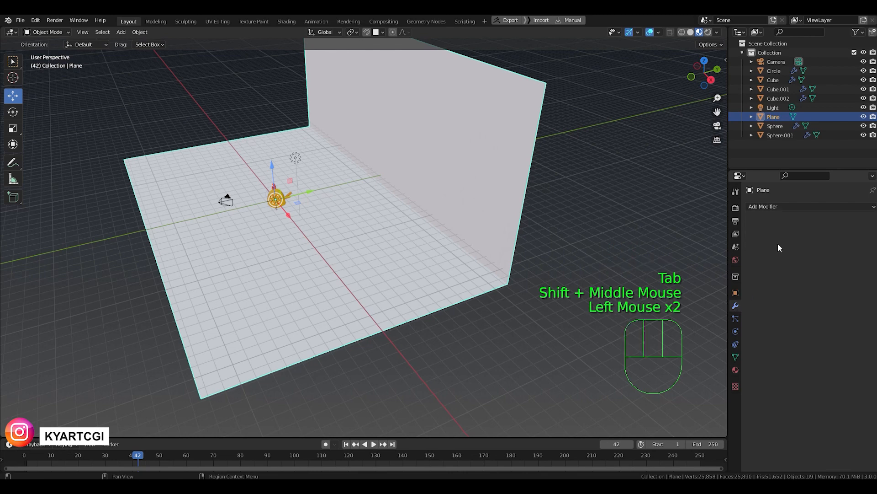
click(788, 207)
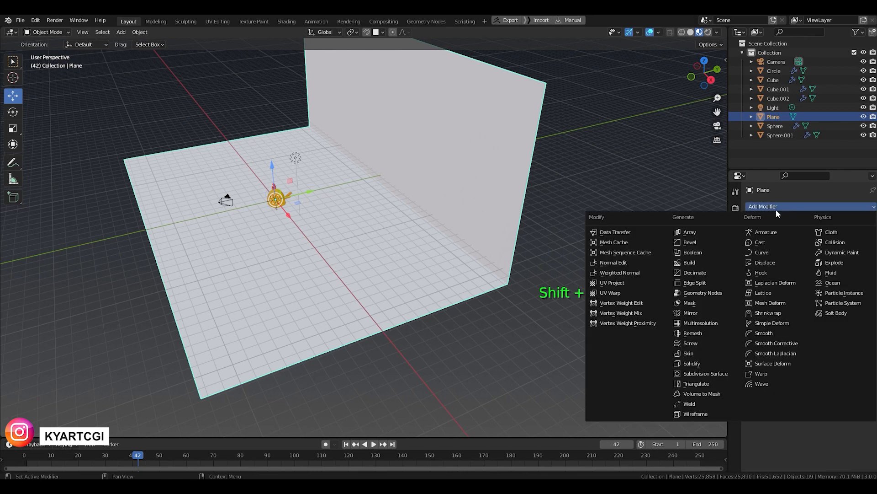
click(709, 240)
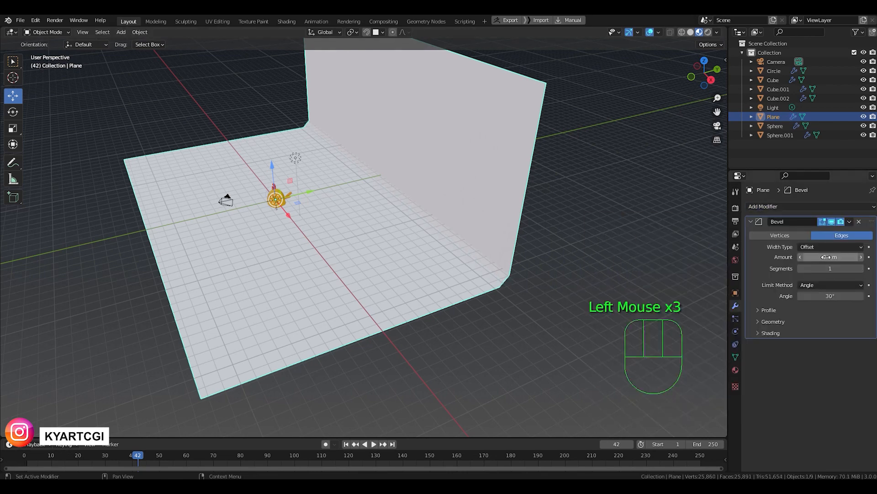
drag(828, 269, 857, 269)
mouse_move(830, 256)
mouse_down()
mouse_move(862, 257)
mouse_move(822, 257)
mouse_up()
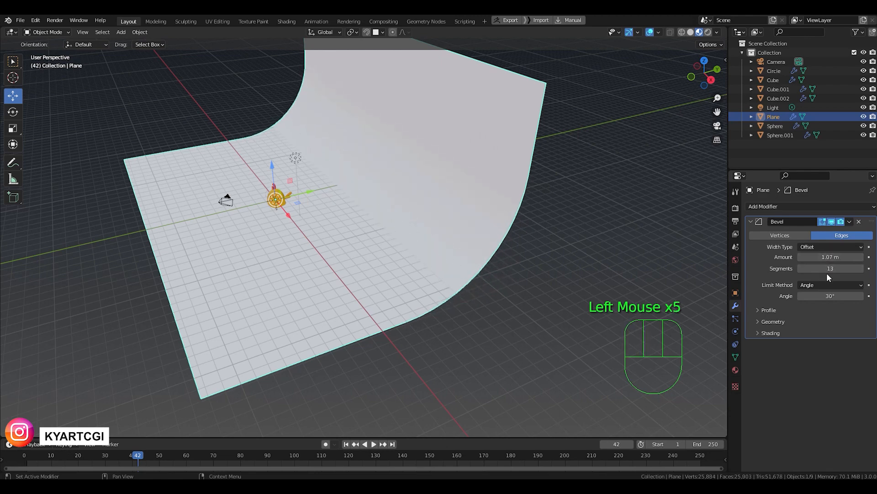
- Move the curved backdrop about 3.97 m along Y relative to the chick
drag(312, 193, 350, 184)
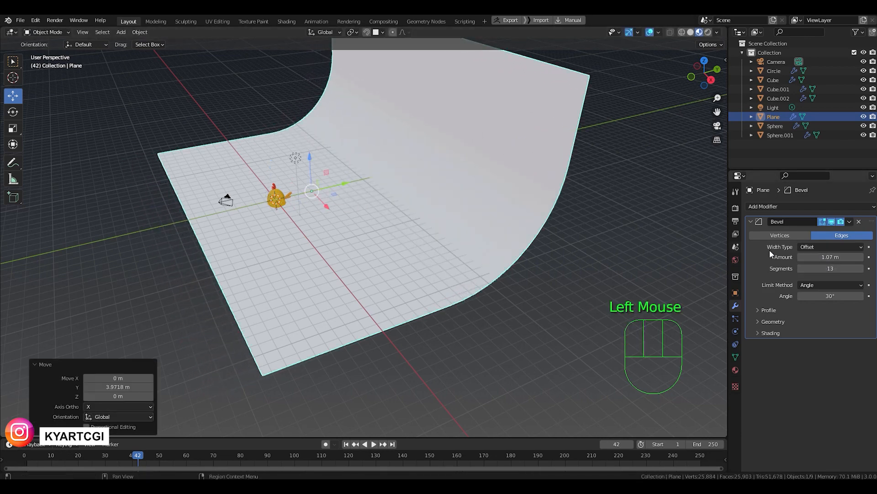
right_click(451, 190)
middle_drag(460, 221, 525, 205)
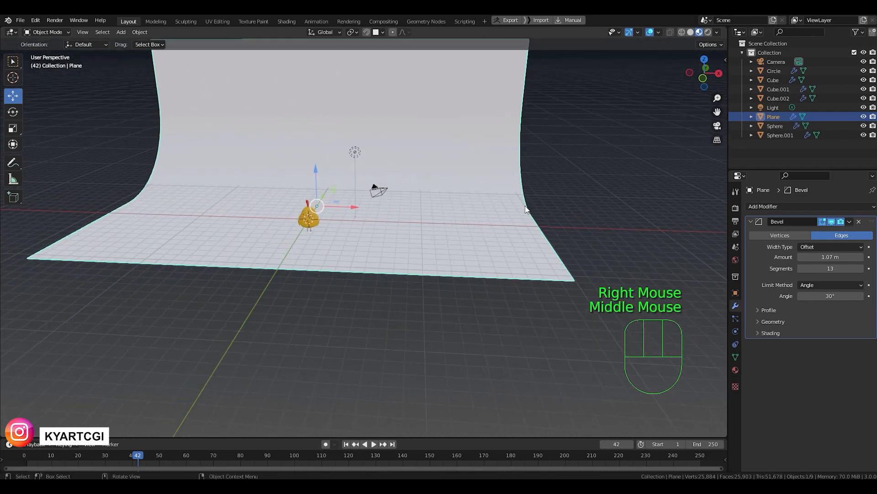
- Give the backdrop a new material with a deep purple base color and a roughness of 0.8
click(736, 367)
click(813, 245)
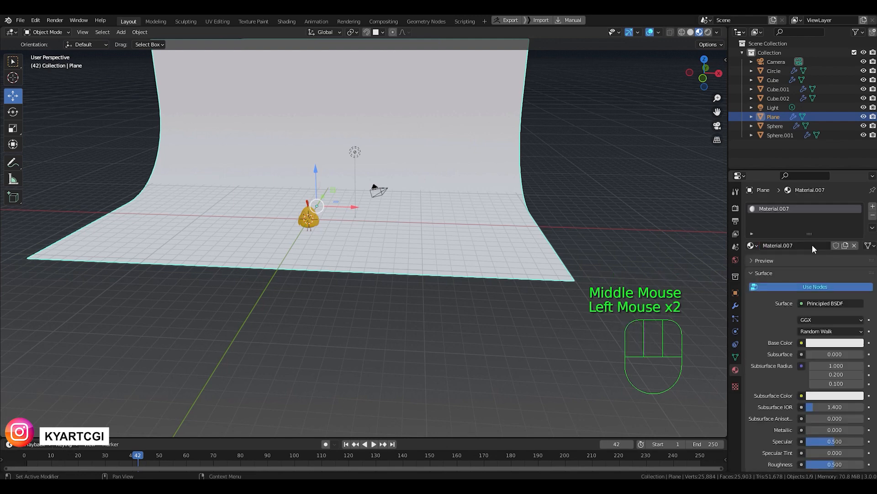
click(837, 343)
mouse_move(840, 244)
mouse_down()
mouse_move(857, 224)
mouse_move(857, 236)
mouse_up()
scroll(831, 427, down, 2)
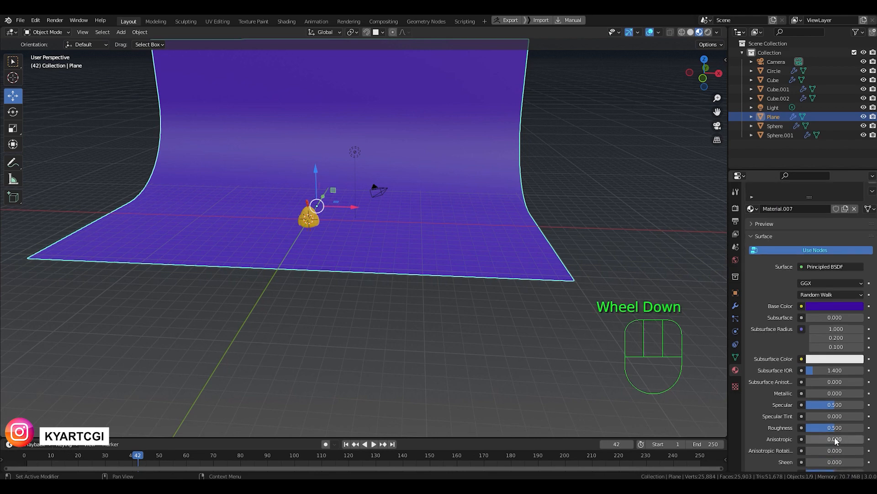
click(834, 428)
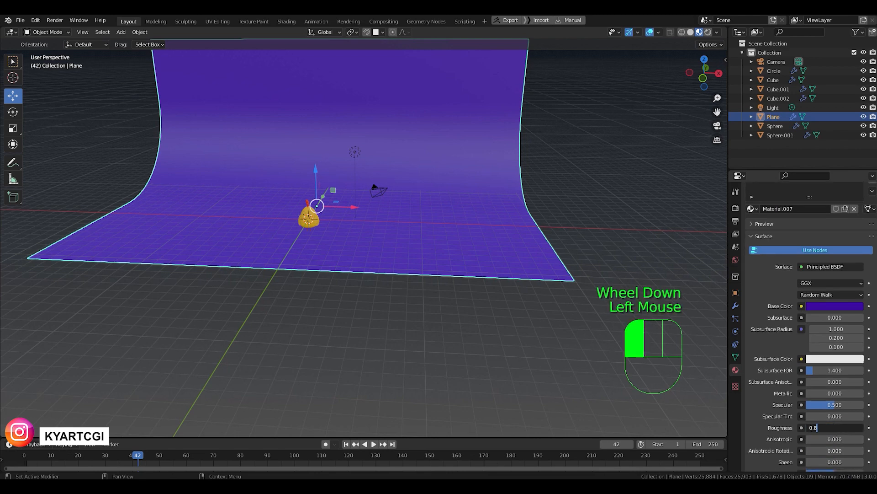
text(0.8)
key(Return)
- Frame the chick from the front against the backdrop and split the 3D viewport into two side-by-side views
key(KP_1)
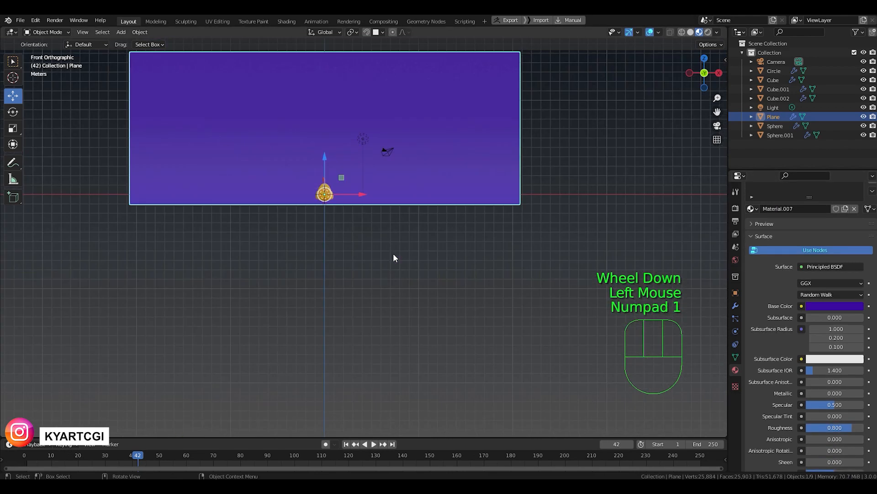
shift+middle_drag(375, 245, 413, 259)
scroll(394, 293, up, 2)
scroll(409, 268, down, 1)
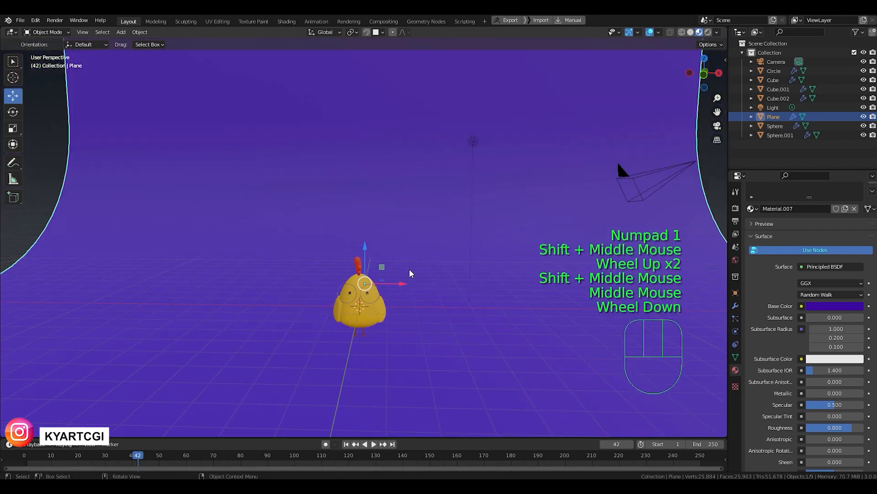
shift+middle_drag(410, 269, 419, 220)
scroll(418, 256, up, 3)
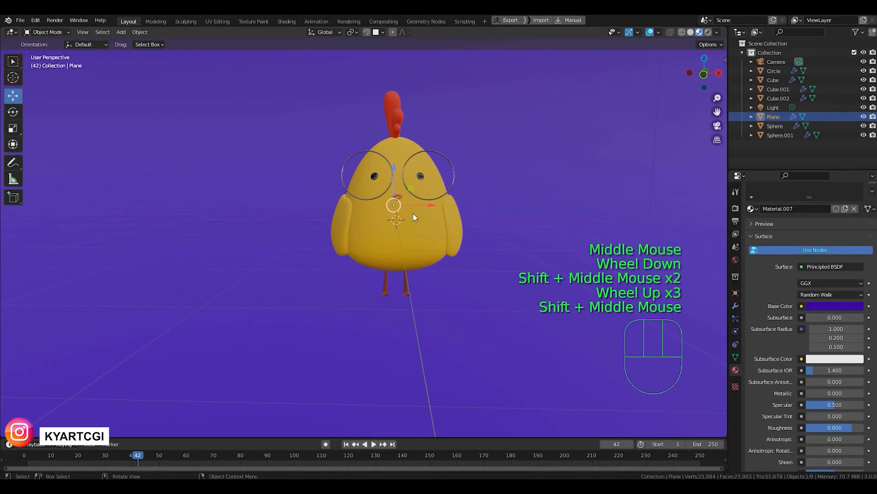
drag(2, 29, 345, 74)
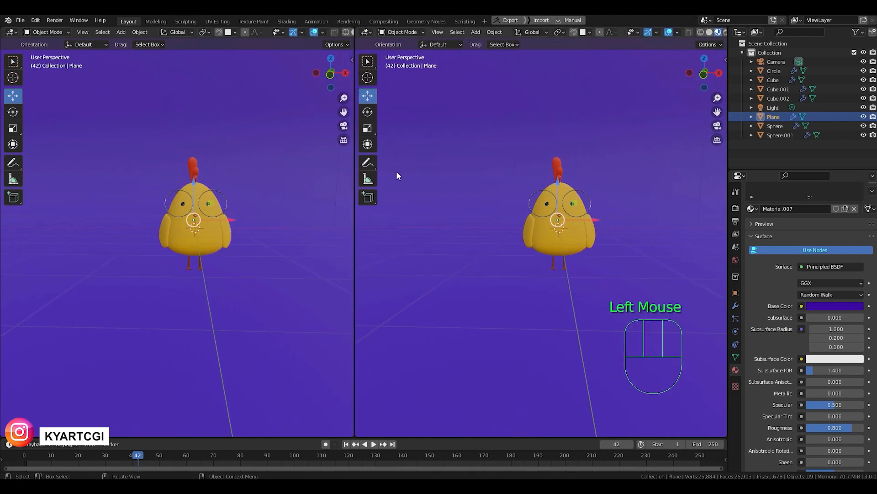
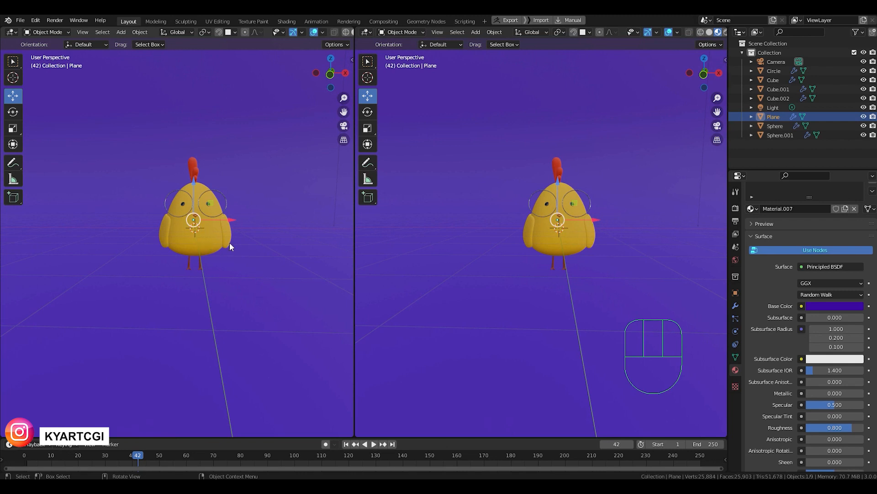
- Align the camera to a front view of the chick, lock the camera to the view and hide that viewport's tool strip
shift+middle_drag(230, 247, 235, 269)
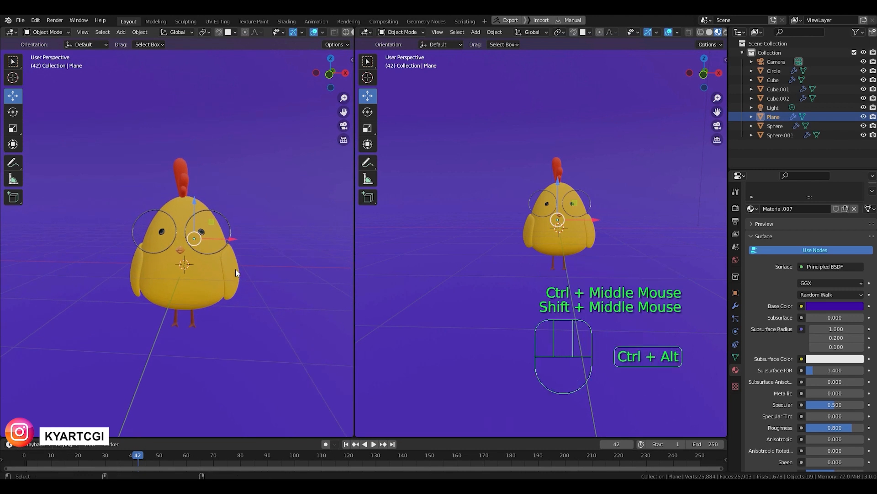
key(ctrl+alt+KP_0)
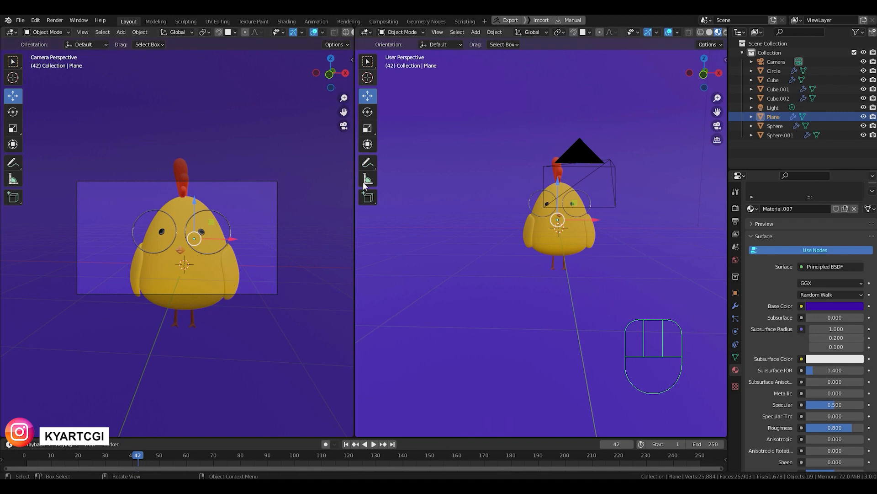
key(n)
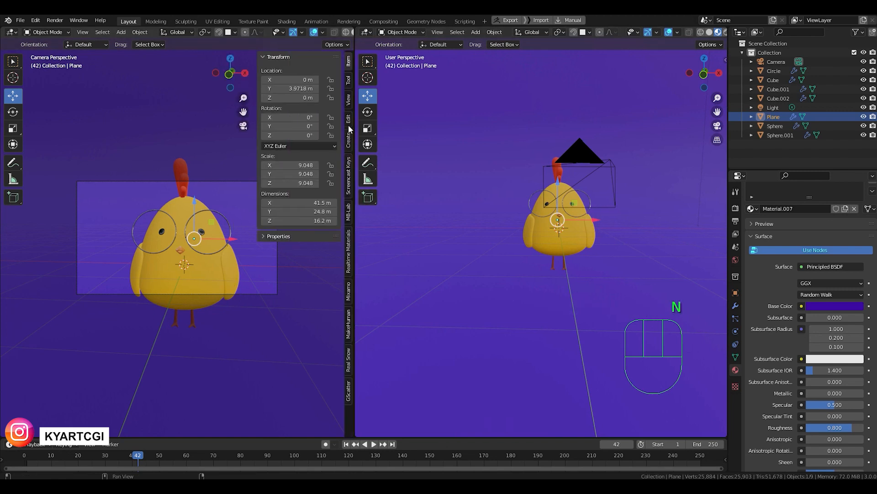
click(349, 100)
click(300, 171)
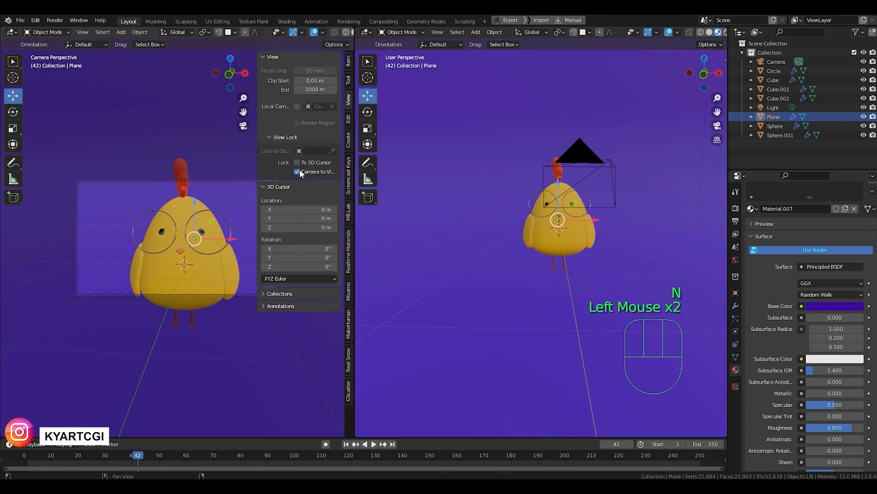
key(n)
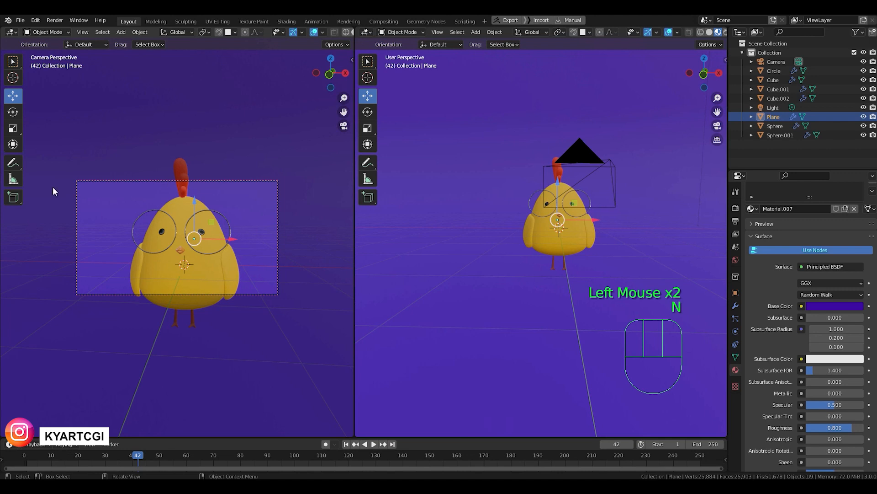
key(t)
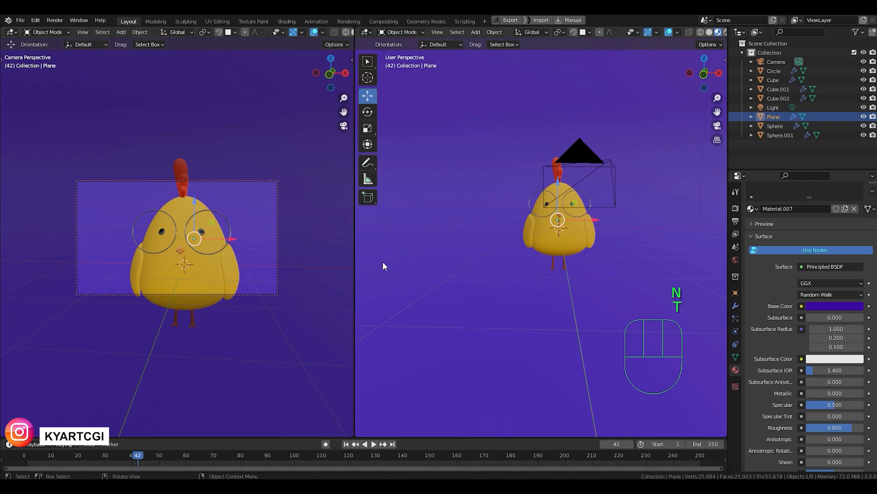
- Set the camera's focal length to 90 mm and its passepartout opacity to 1
click(772, 64)
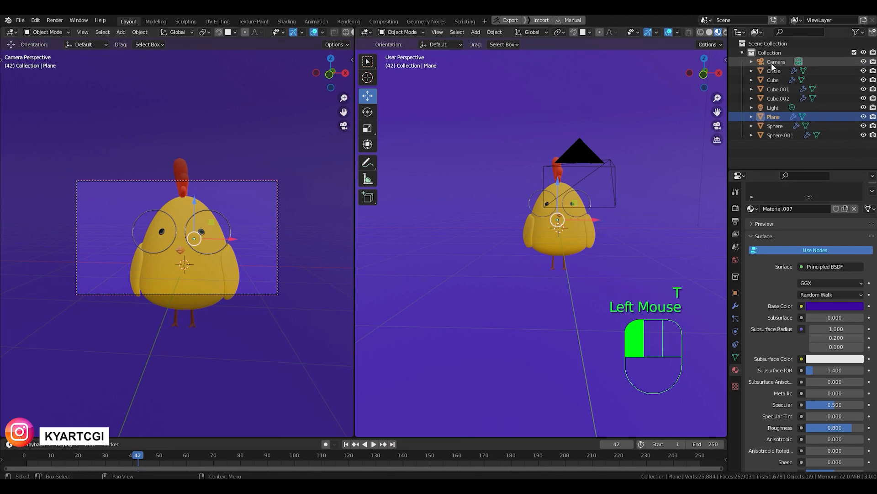
double_click(827, 251)
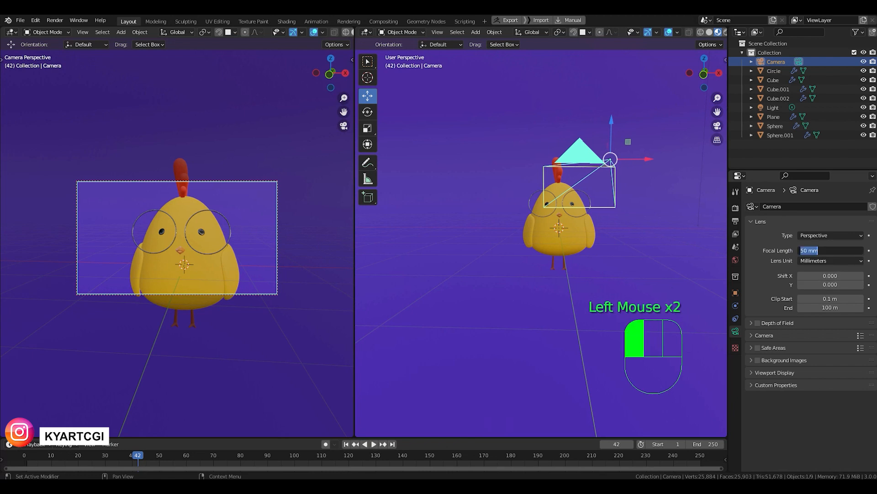
text(90)
key(Return)
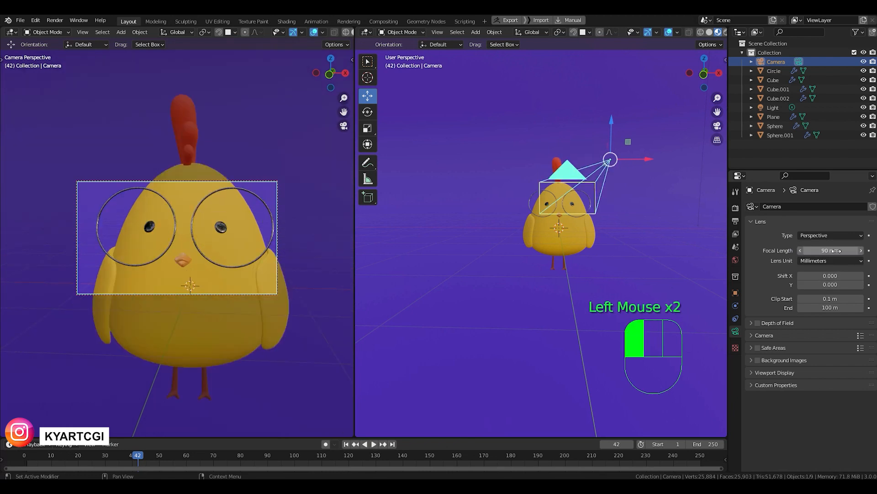
click(755, 374)
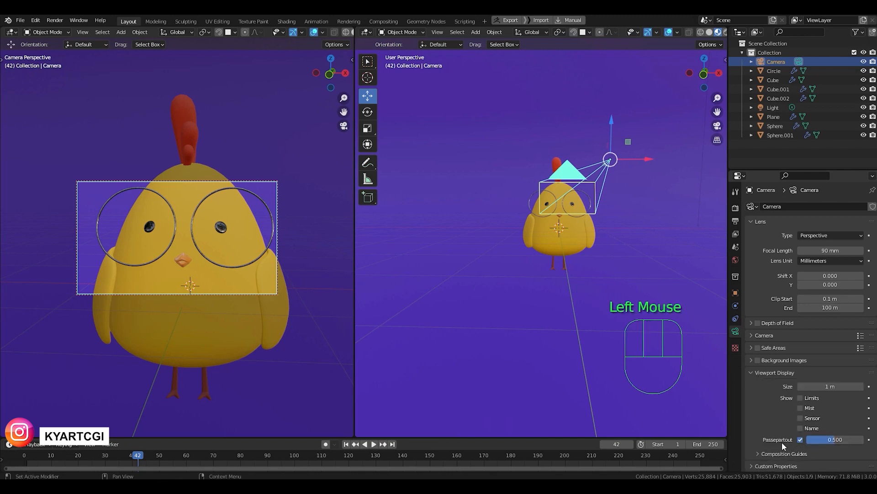
drag(833, 440, 864, 440)
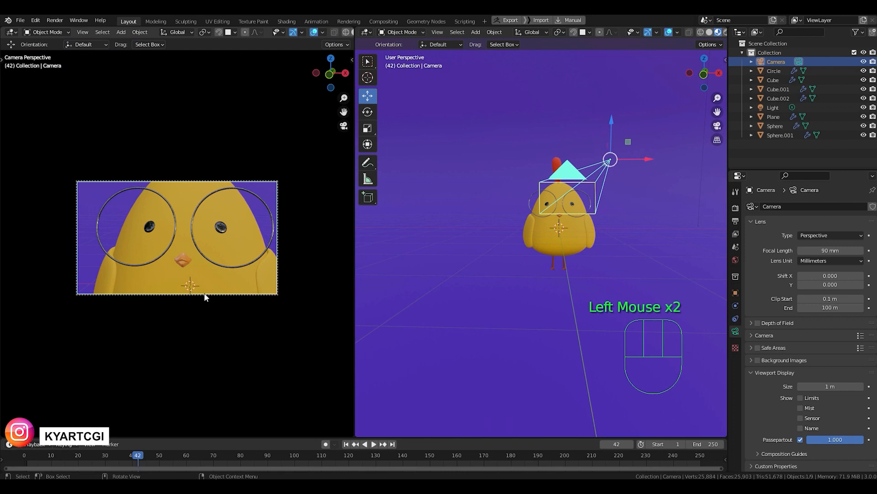
- Fit the camera frame to its viewport, pull the camera back to include the whole chick, and hide that viewport's gizmos and overlays
key(Home)
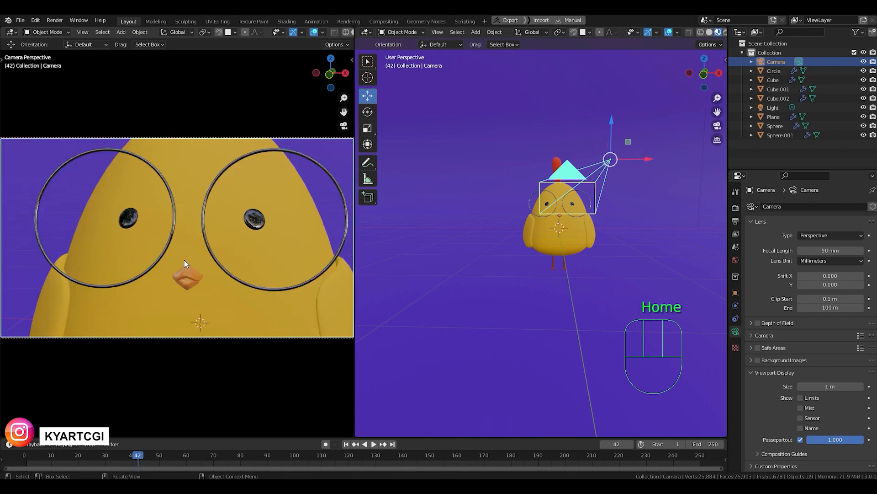
ctrl+middle_drag(188, 268, 215, 370)
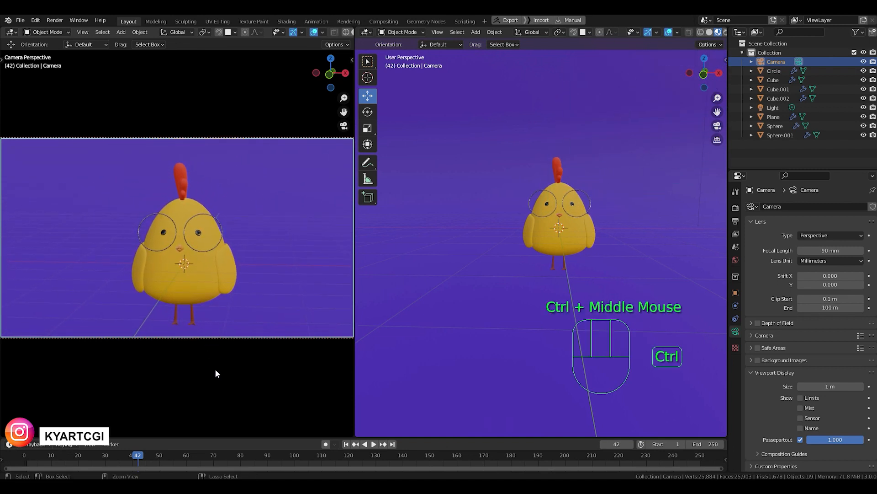
click(313, 32)
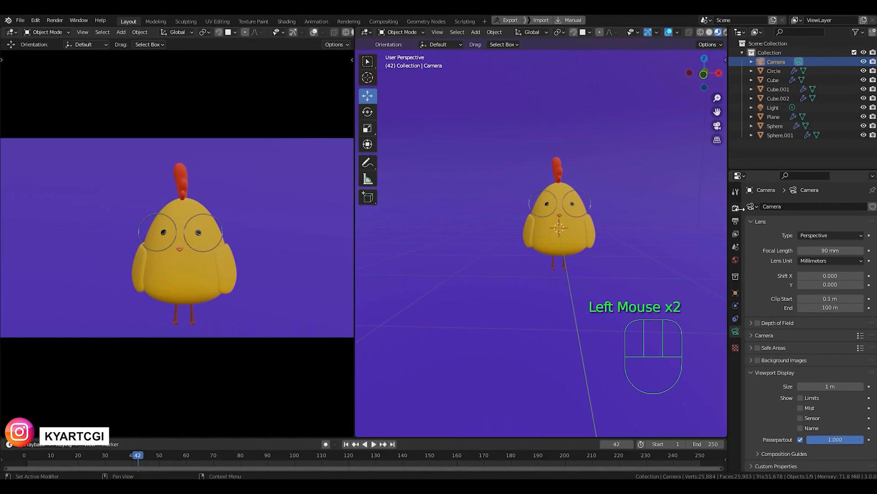
- Switch the render engine to Cycles with GPU Compute as the device
click(736, 208)
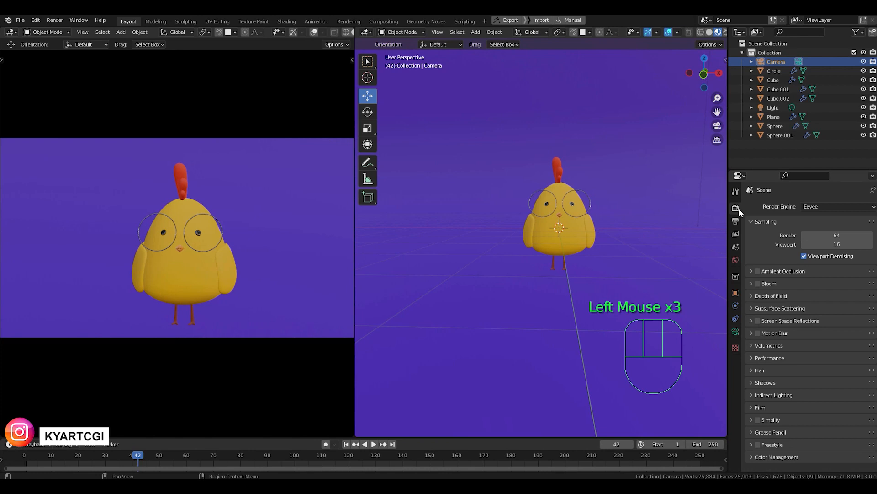
click(830, 205)
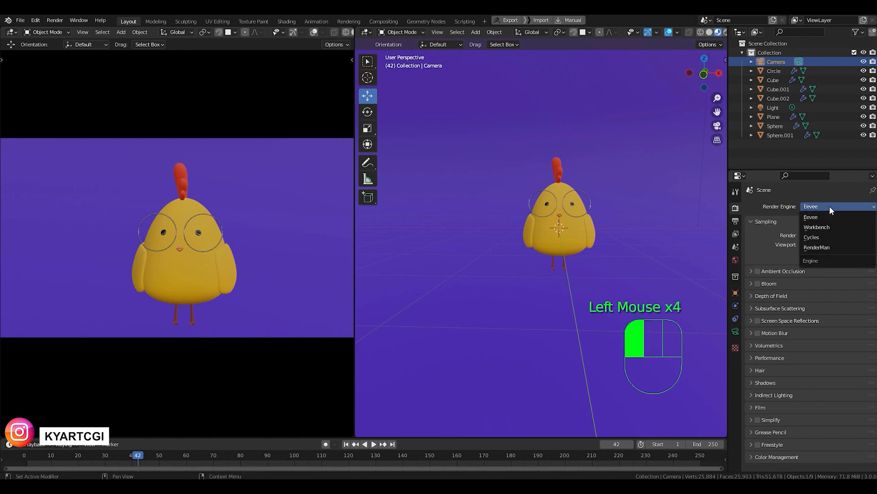
click(830, 232)
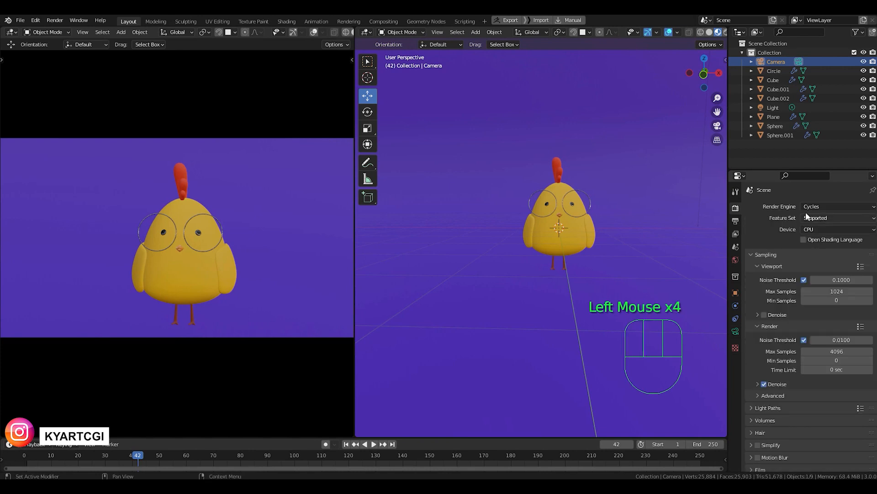
click(826, 229)
click(834, 251)
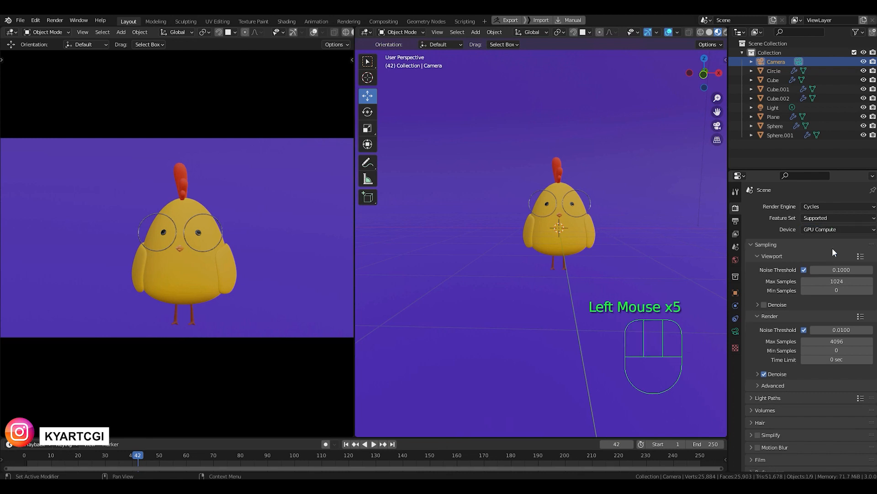
- Set the viewport sampling noise threshold to 0.4
click(855, 269)
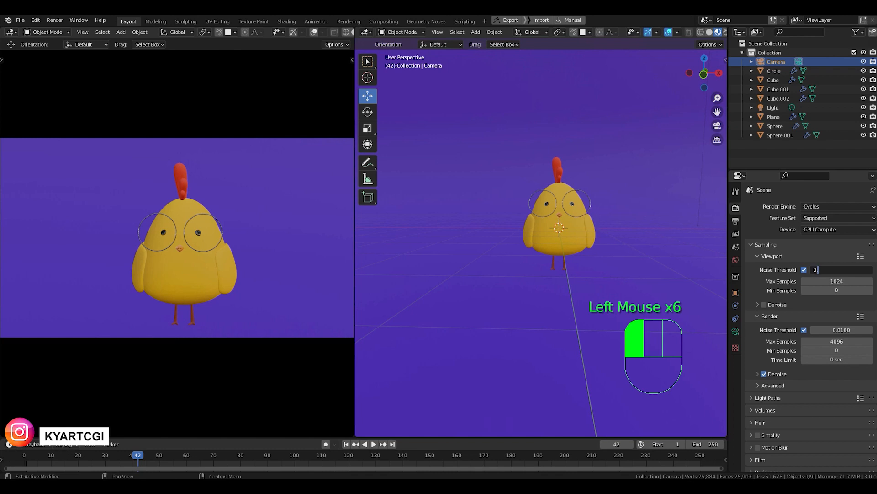
text(0.4)
key(Return)
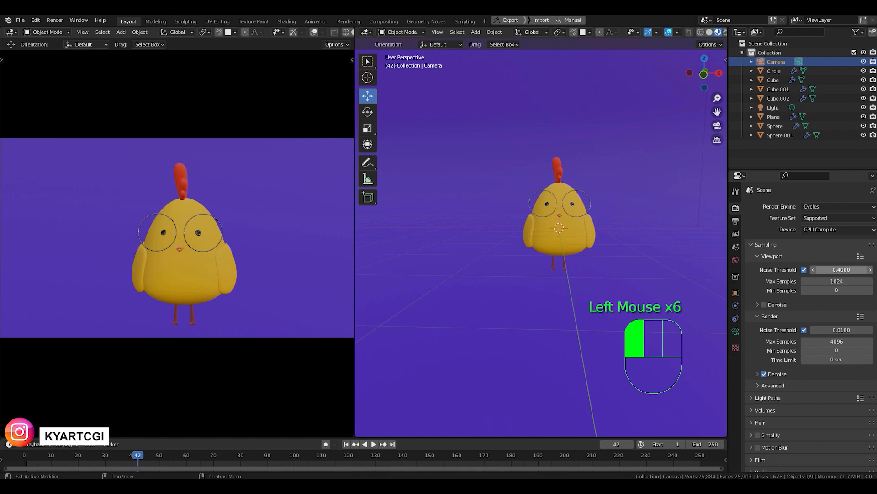
- Set the viewport sampling to a maximum of 1000 samples and enable viewport denoising with the OptiX denoiser
click(842, 283)
text(1000)
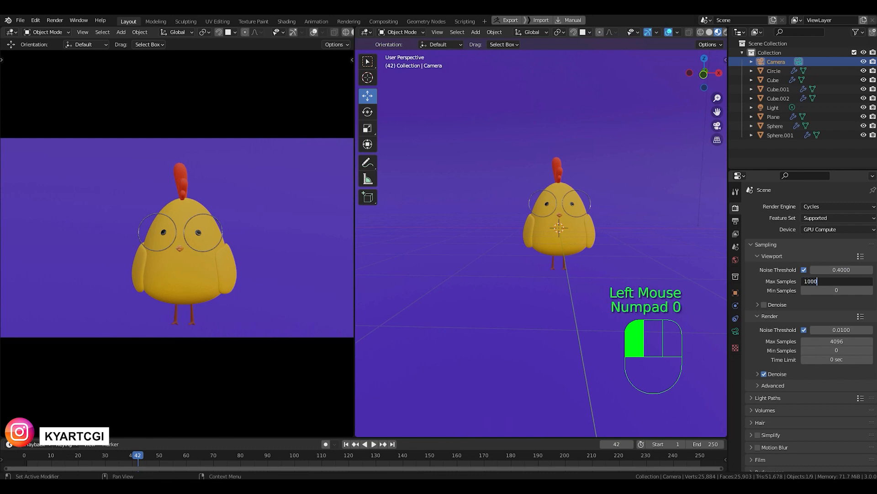
key(Return)
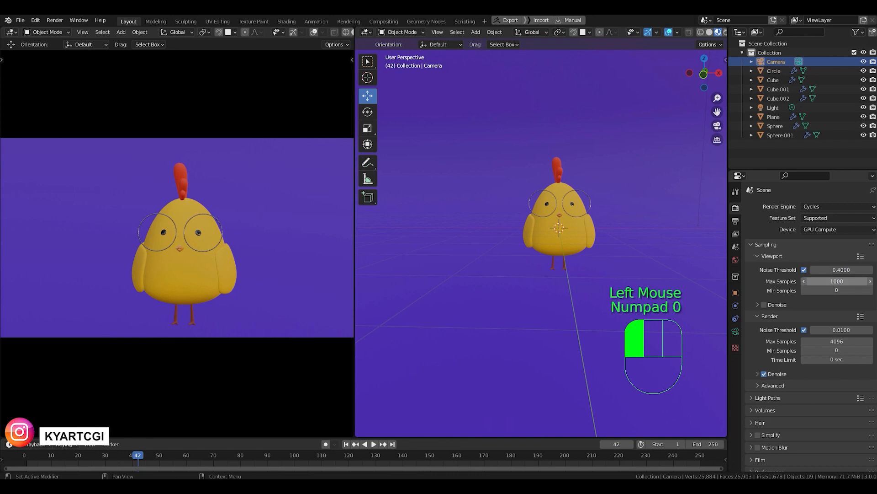
click(764, 303)
click(773, 306)
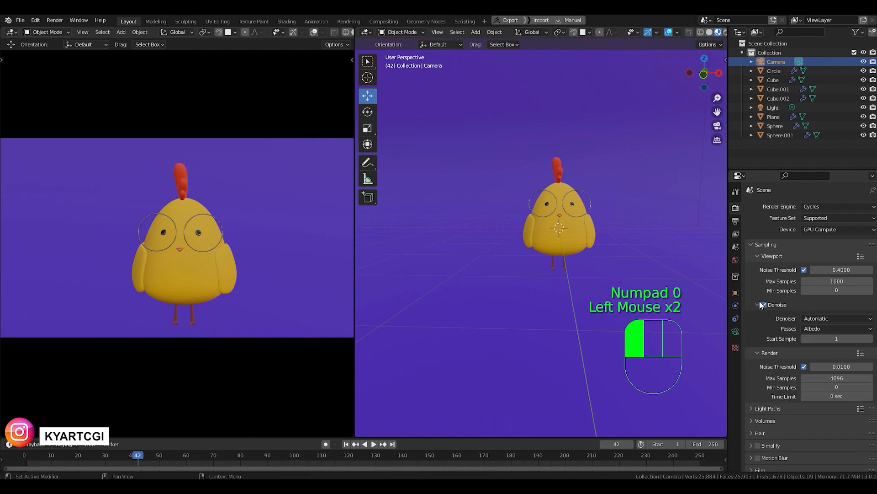
click(827, 316)
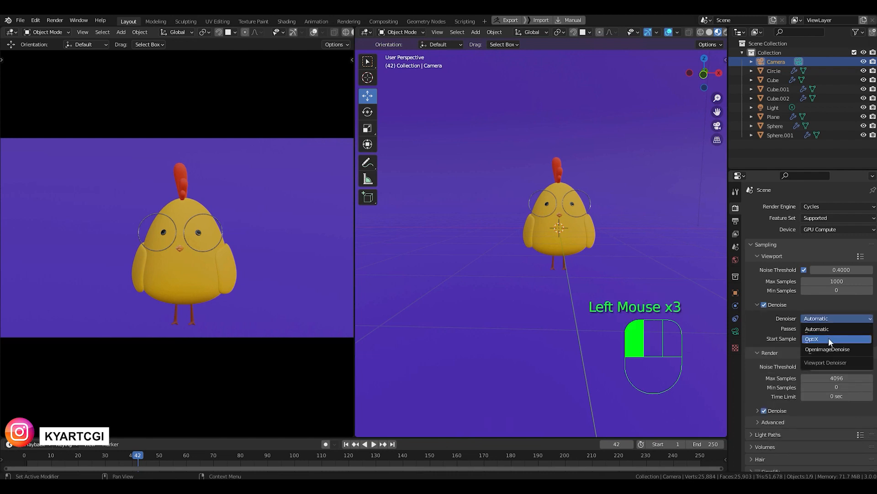
click(829, 338)
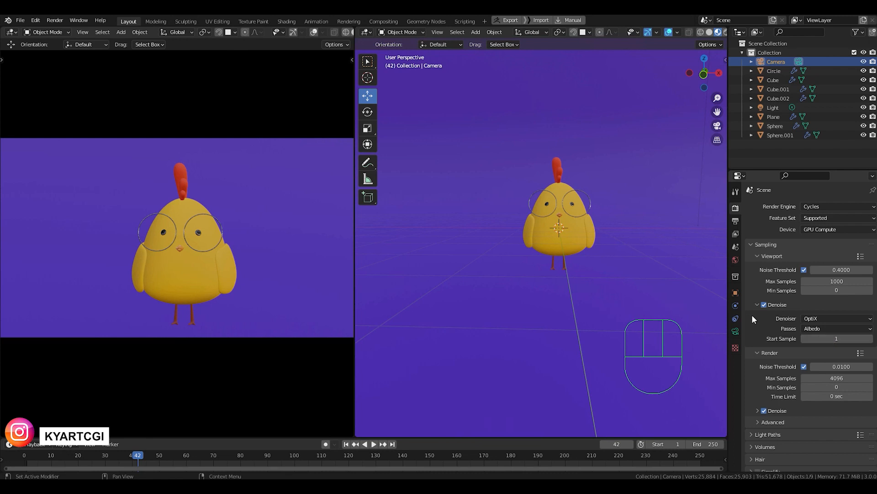
- Set the final render's noise threshold to 0.2 and its denoiser to OptiX
click(854, 366)
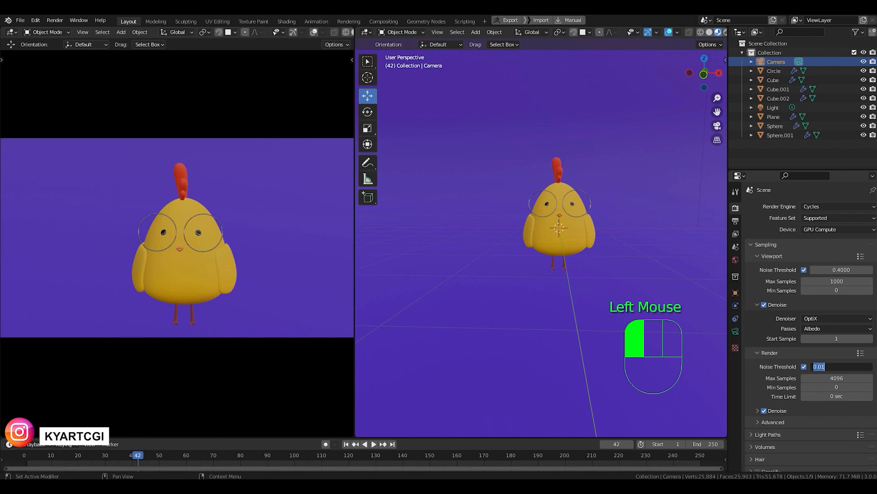
text(0)
key(Return)
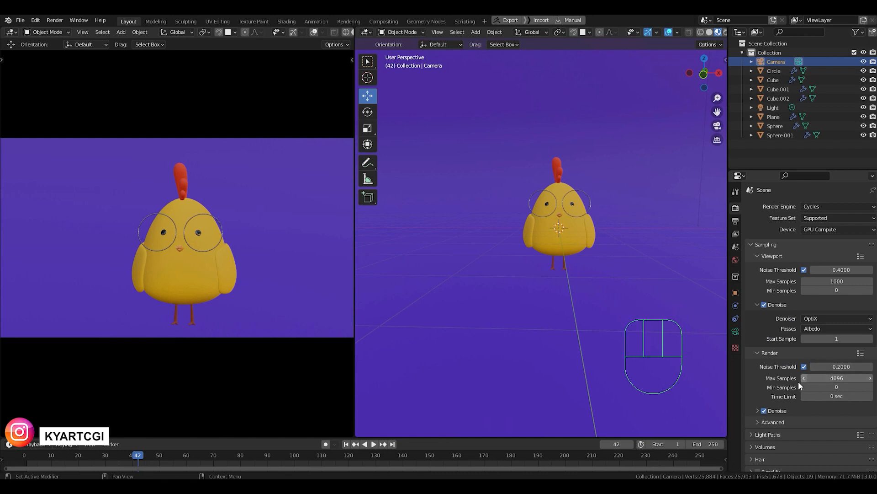
scroll(824, 372, down, 2)
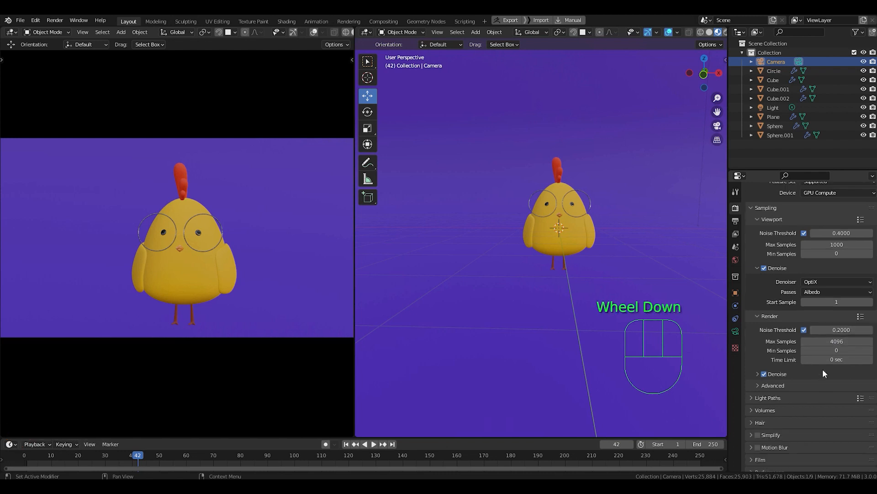
click(761, 373)
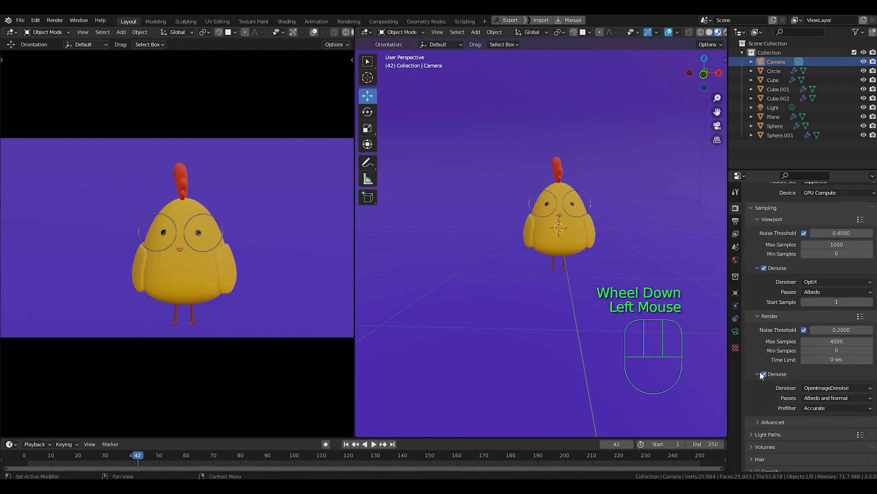
click(813, 388)
click(818, 397)
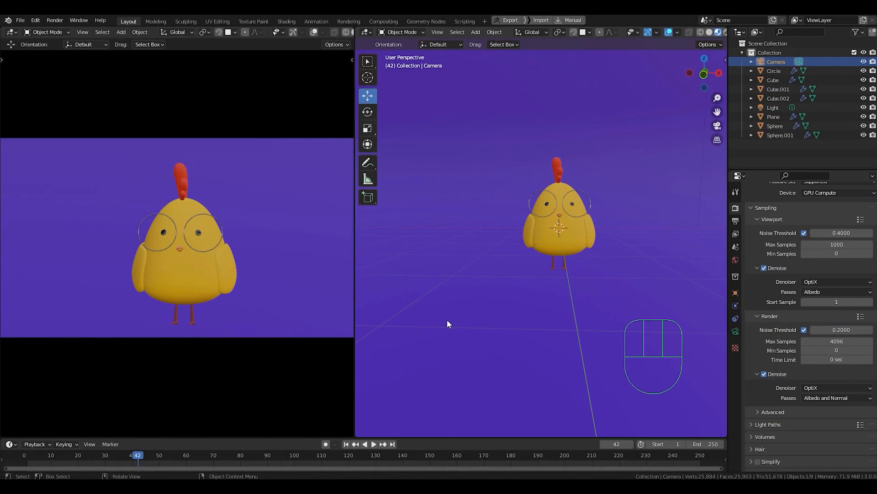
- Switch the camera view to Rendered shading and pan the camera so the chick stands slightly left of centre in the frame
key(z)
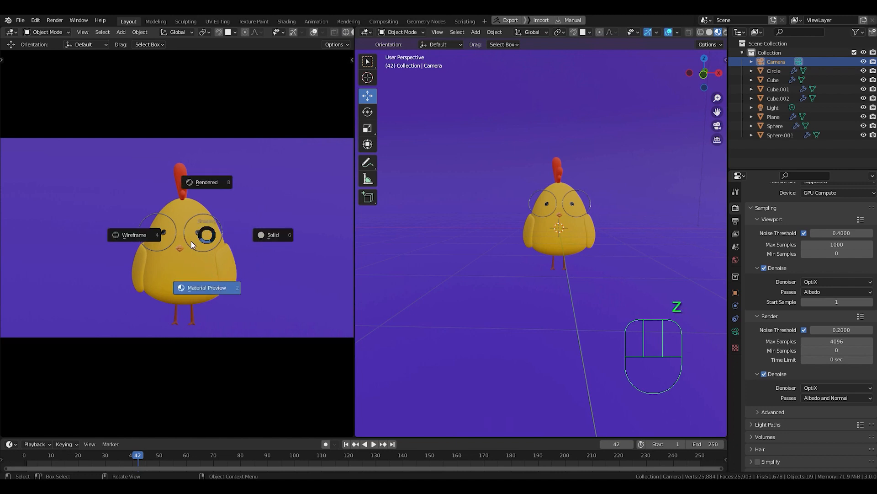
click(205, 183)
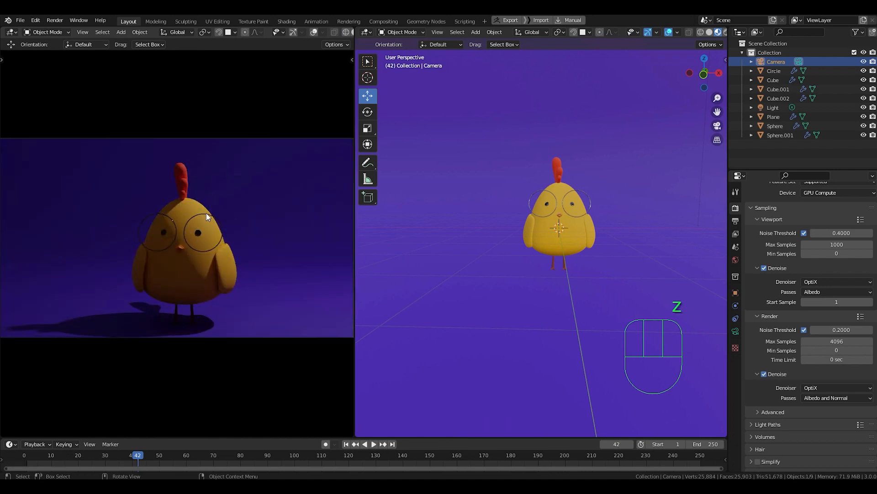
key(shift)
shift+middle_drag(286, 270, 270, 270)
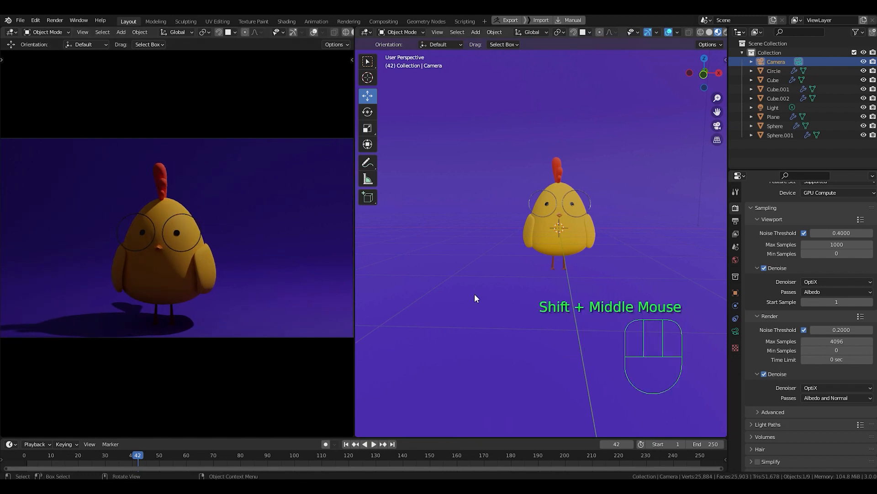
- Assign an Environment Texture to the world background colour and load ehingen_hillside_4k.exr into it
click(736, 259)
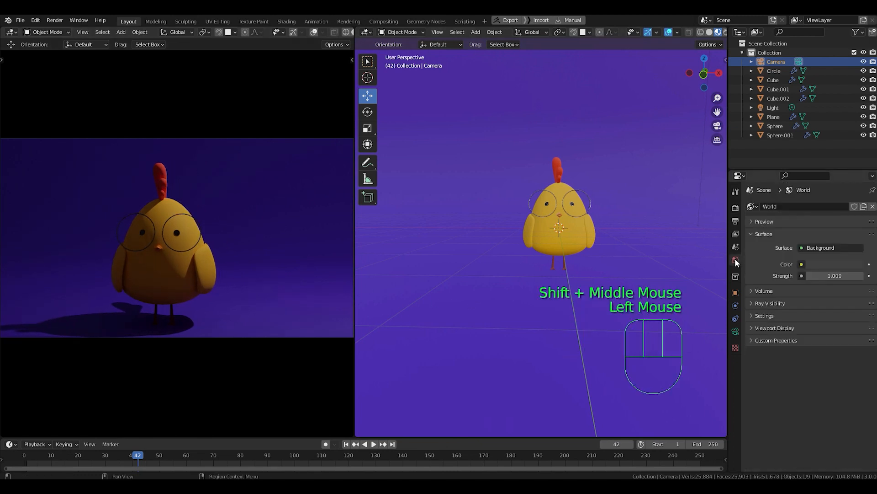
click(802, 264)
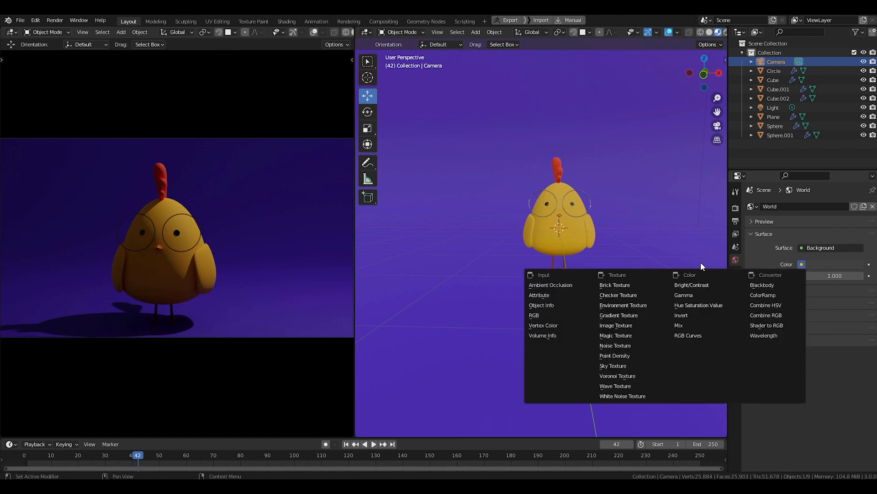
click(649, 305)
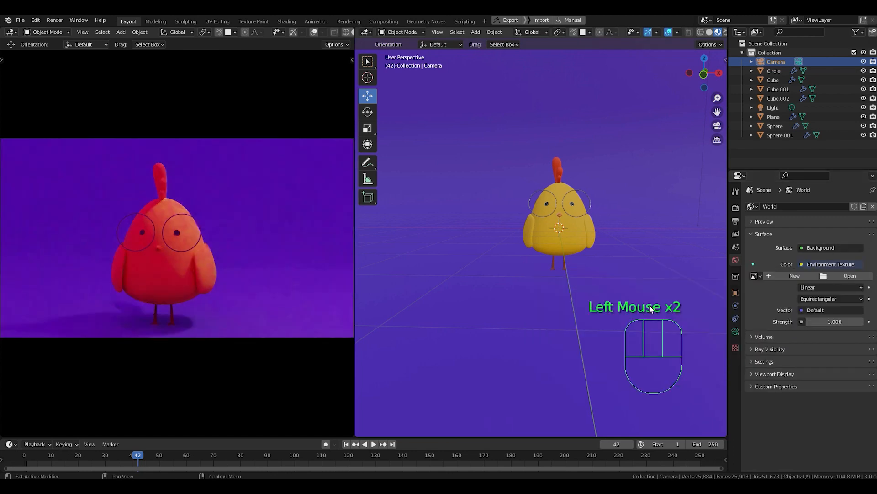
click(846, 276)
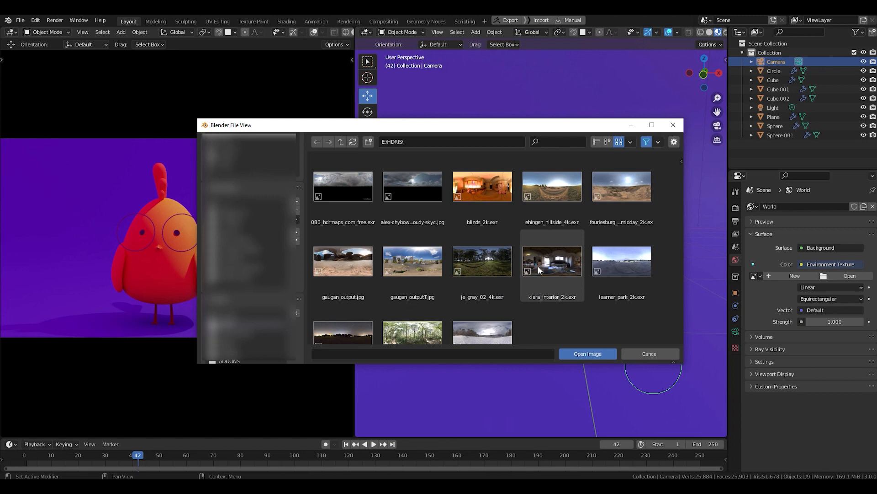
click(550, 187)
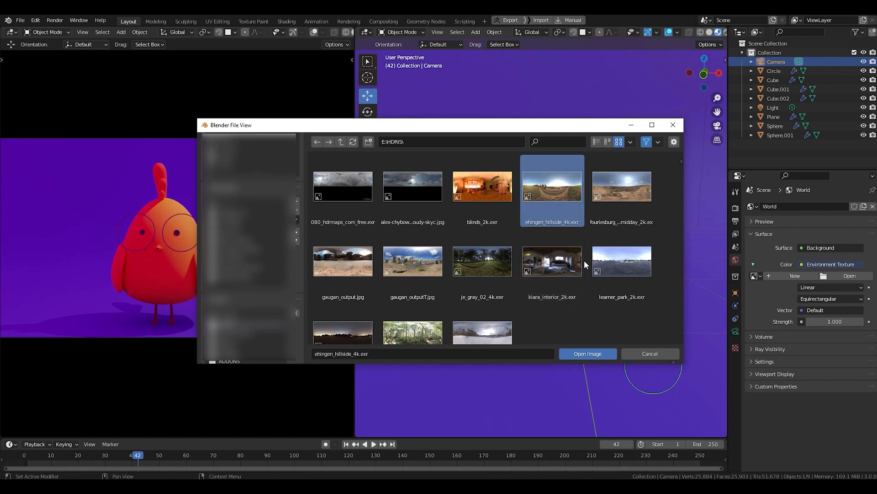
click(588, 353)
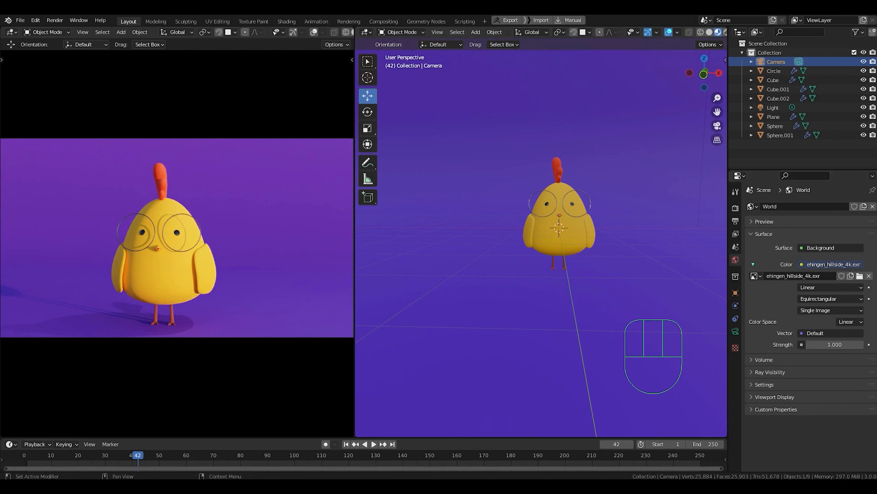
- Set the world background strength to 0.5
click(816, 345)
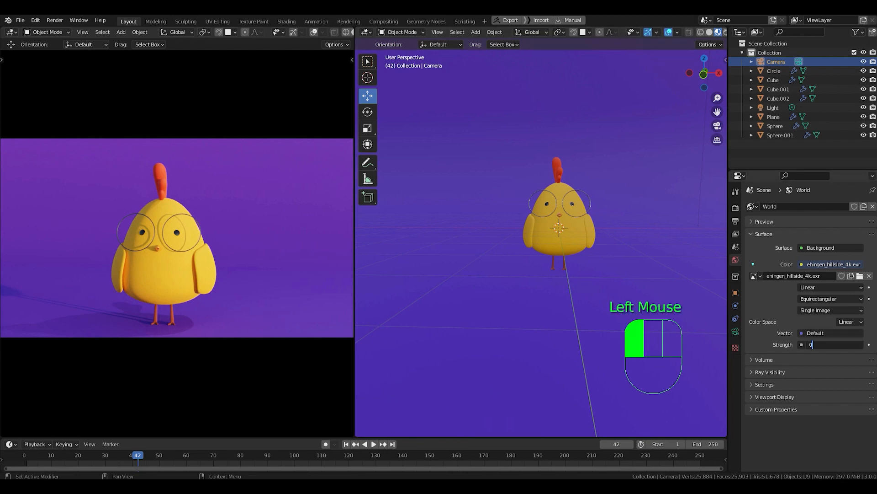
text(0.5)
key(Return)
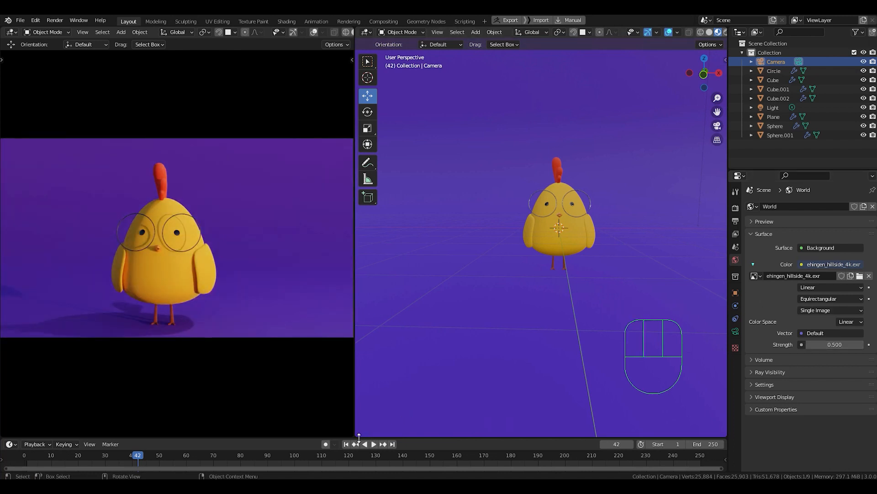
- Split the perspective viewport horizontally and show the World node tree in a Shader Editor in its lower half
drag(356, 435, 350, 218)
click(367, 225)
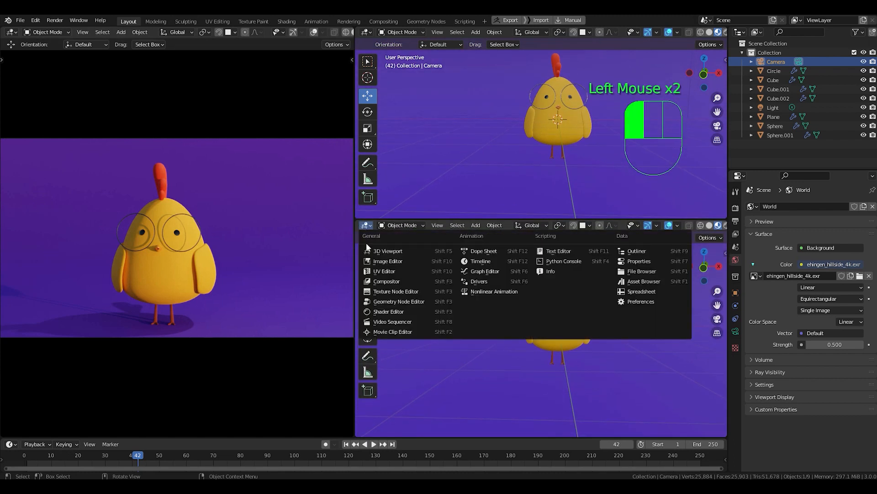
click(401, 308)
click(403, 224)
click(405, 243)
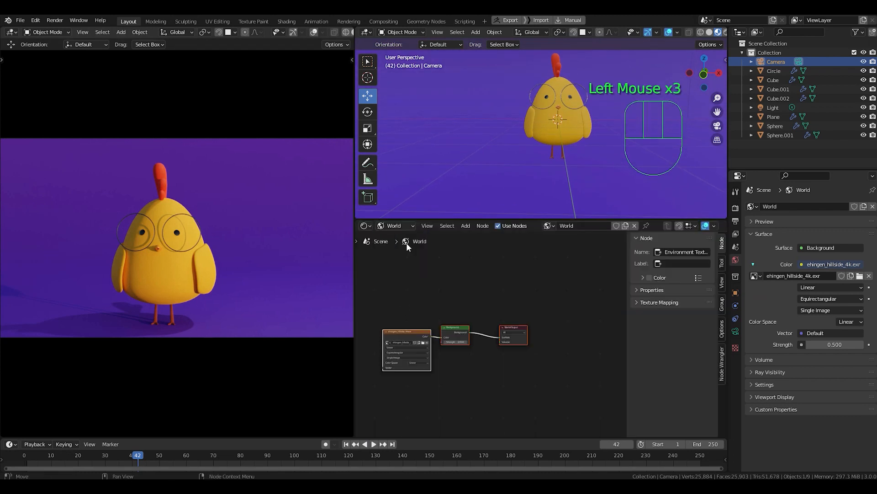
middle_drag(500, 400, 567, 384)
scroll(547, 373, up, 3)
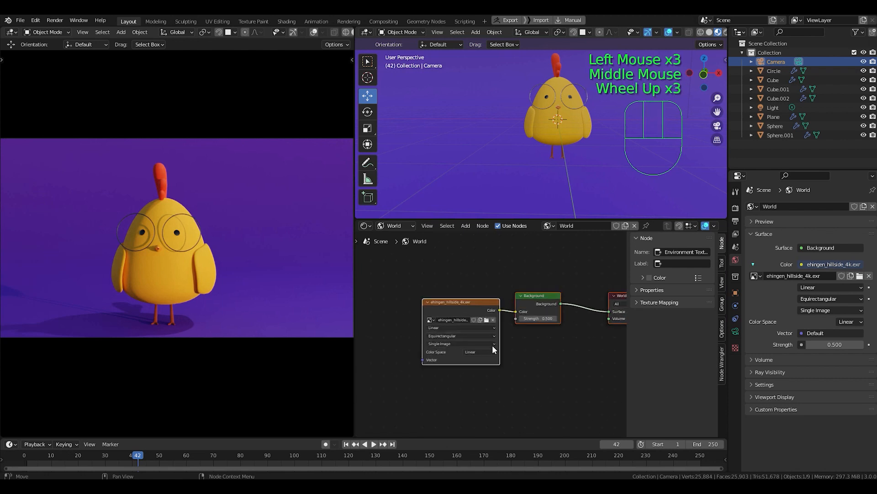
- Add Mapping and Texture Coordinate nodes to the ehingen_hillside_4k.exr environment texture
click(454, 302)
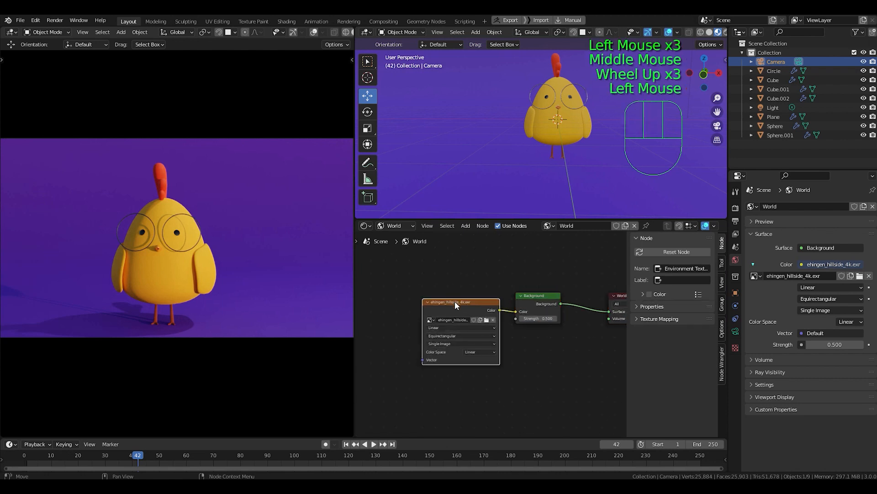
key(ctrl+t)
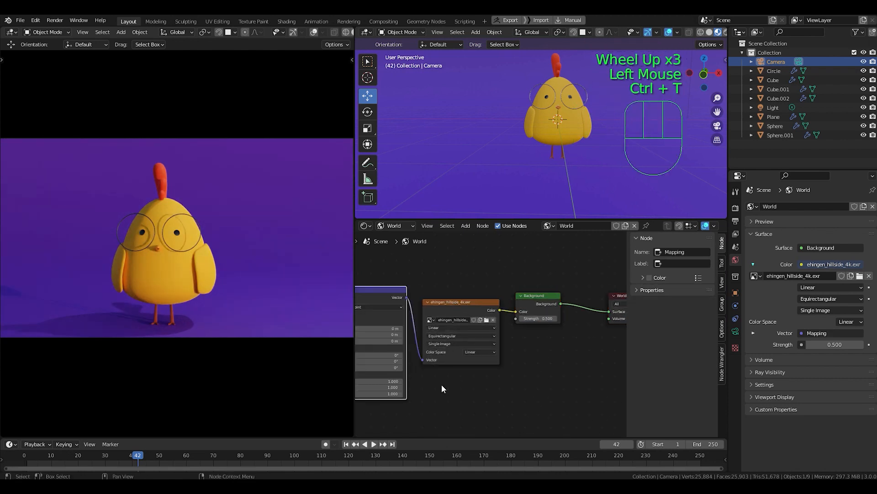
middle_drag(441, 389, 501, 396)
scroll(501, 396, up, 1)
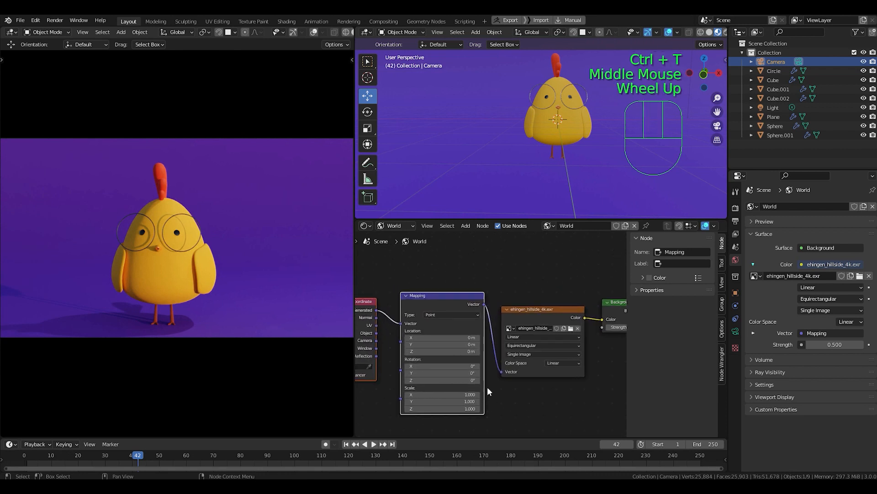
- Rotate the environment image on all three axes in the Mapping node, using about 13.8° on Y and 45.1° on Z
scroll(488, 388, up, 3)
drag(438, 378, 538, 378)
mouse_move(435, 378)
mouse_down()
mouse_move(542, 379)
mouse_move(419, 379)
mouse_up()
mouse_move(437, 388)
mouse_down()
mouse_move(487, 388)
mouse_move(428, 387)
mouse_up()
drag(444, 395, 375, 378)
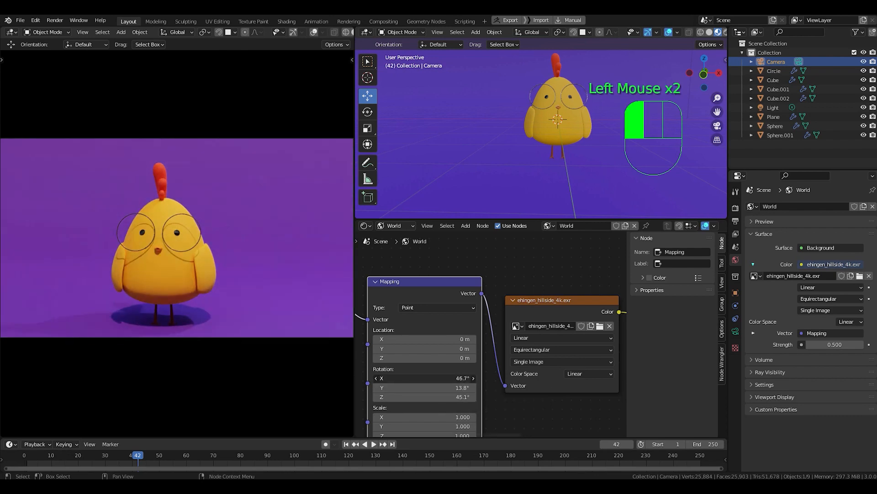
drag(518, 219, 468, 213)
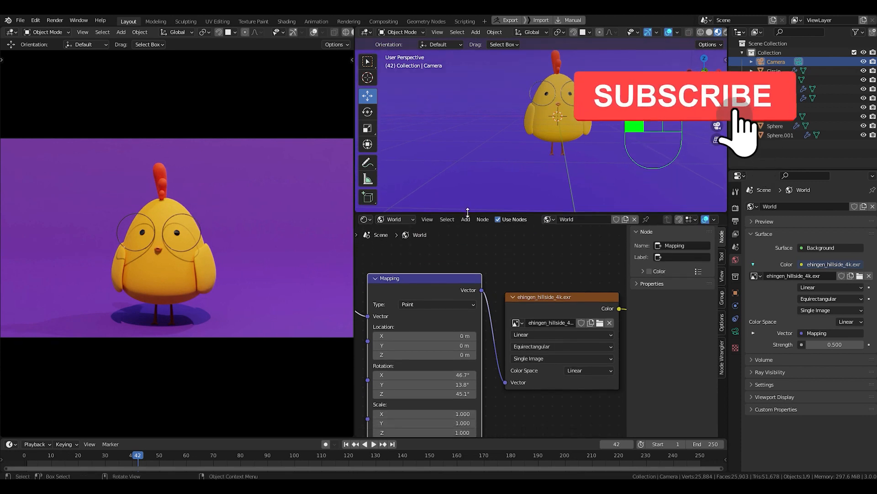
drag(465, 375, 439, 375)
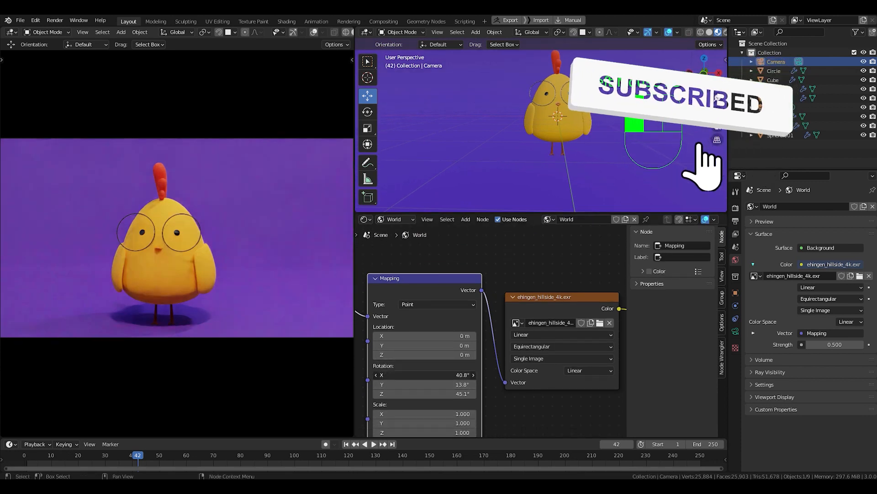
- Enlarge the perspective viewport over the node editor and camera view, frame the chick's face, and select the chick's body
drag(534, 212, 533, 365)
shift+middle_drag(571, 260, 530, 285)
scroll(490, 264, up, 4)
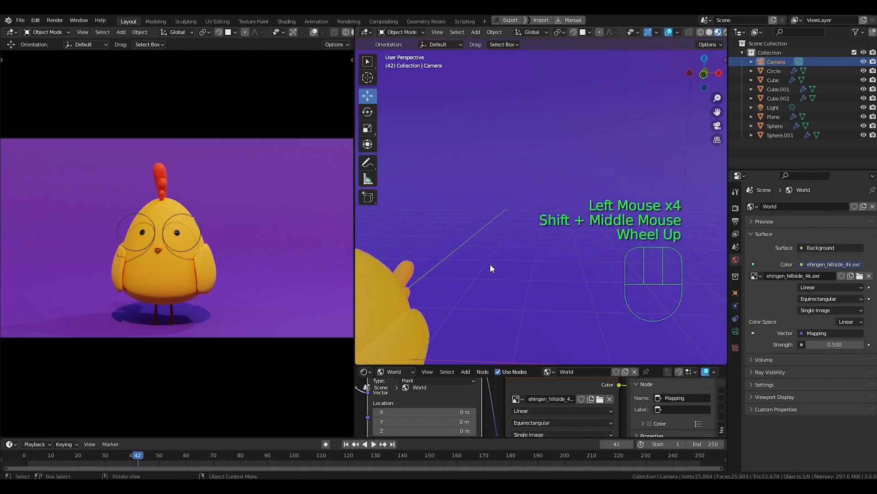
scroll(485, 276, up, 2)
scroll(475, 297, down, 2)
shift+middle_drag(473, 303, 530, 284)
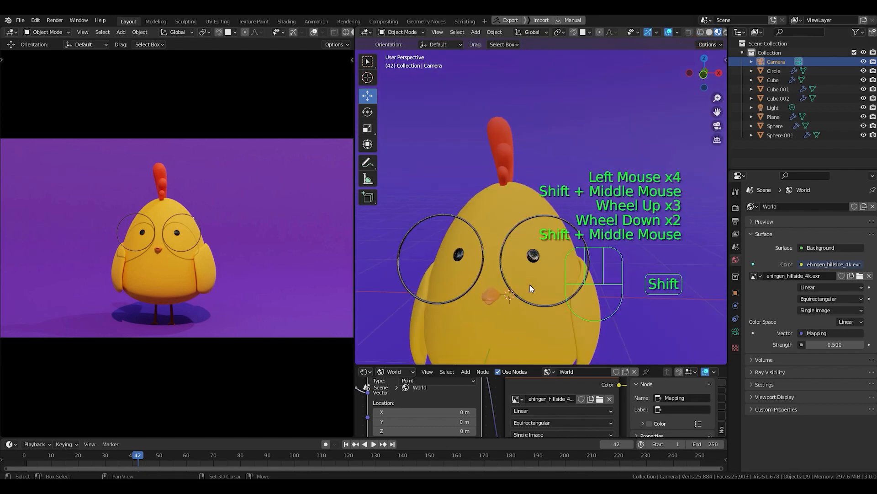
drag(355, 265, 290, 265)
scroll(509, 280, down, 1)
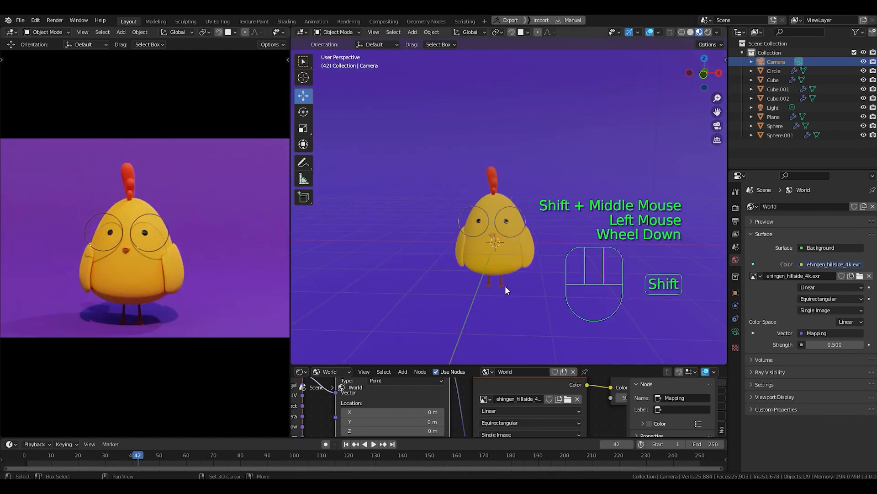
shift+middle_drag(505, 286, 479, 281)
scroll(473, 260, up, 5)
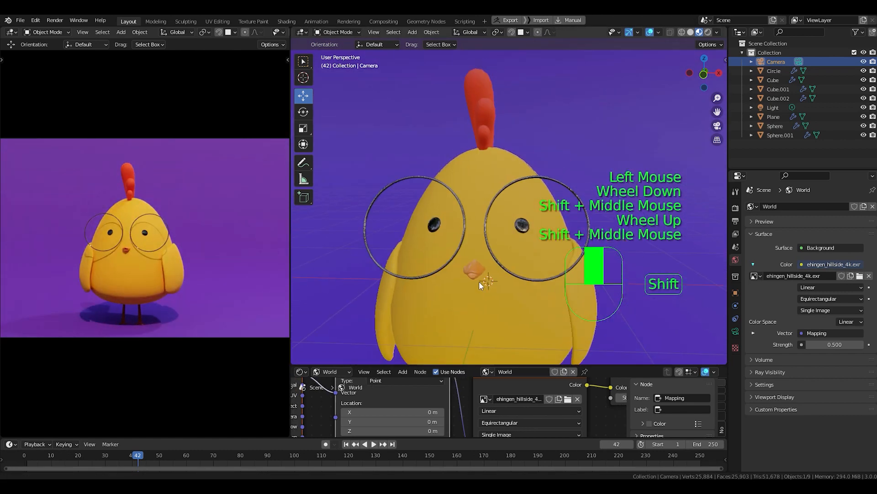
click(524, 287)
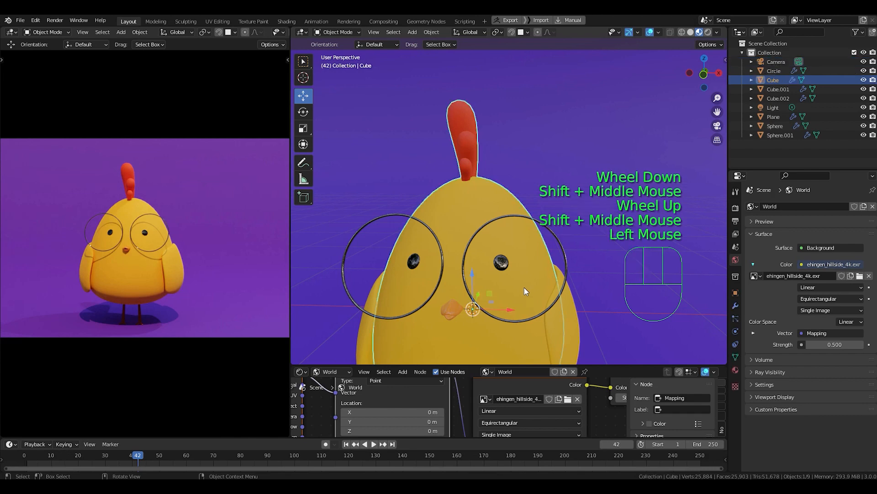
- Frame the chick's whole body in the front view and shrink the node editor beneath it to its header
key(KP_1)
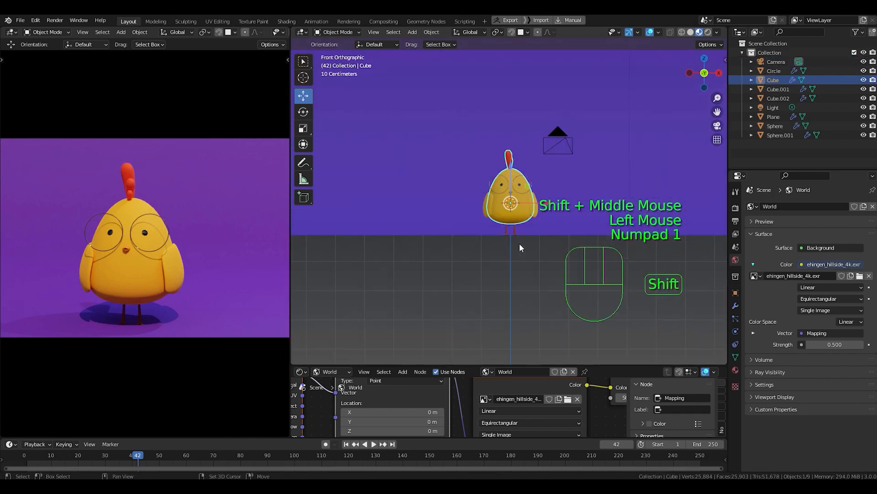
shift+middle_drag(520, 243, 502, 211)
scroll(484, 274, up, 3)
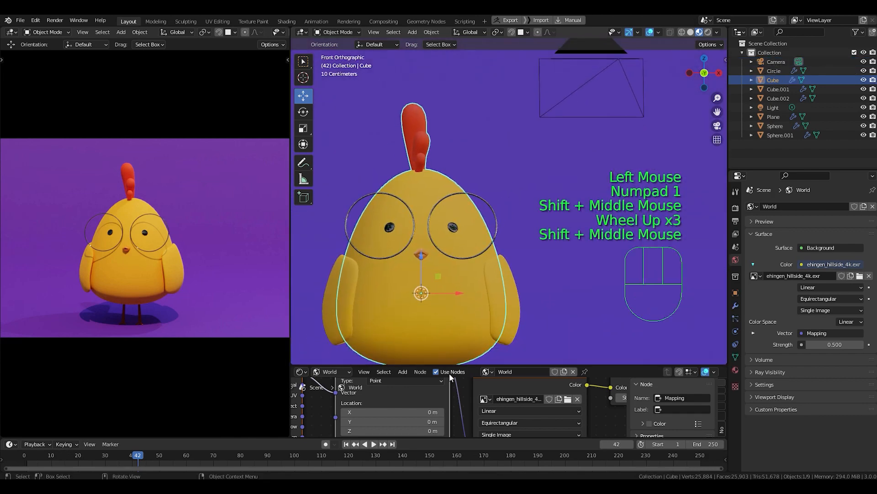
drag(465, 365, 475, 444)
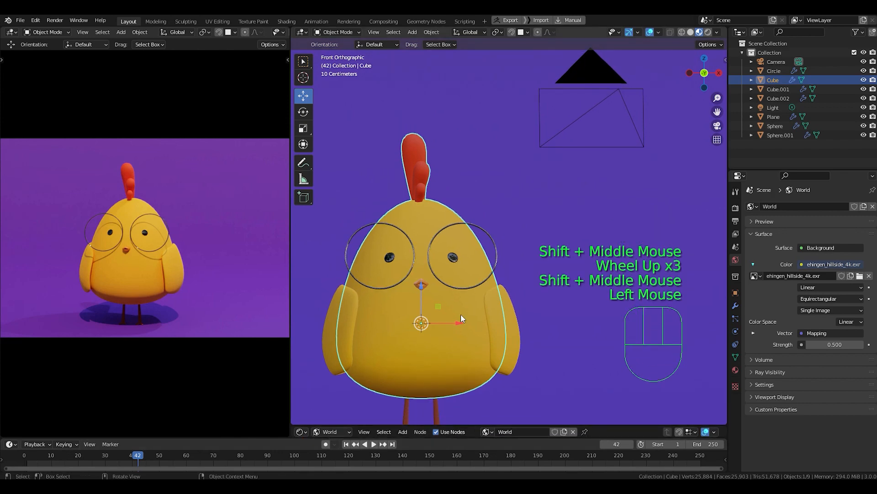
- Apply the Subdivision modifier on the chick's body with viewport level 2
key(Tab)
scroll(453, 306, up, 2)
scroll(446, 300, down, 3)
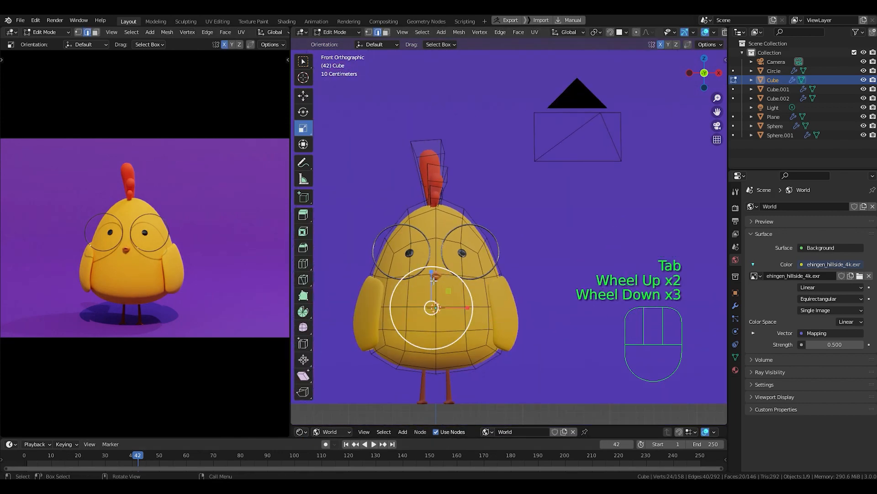
key(Tab)
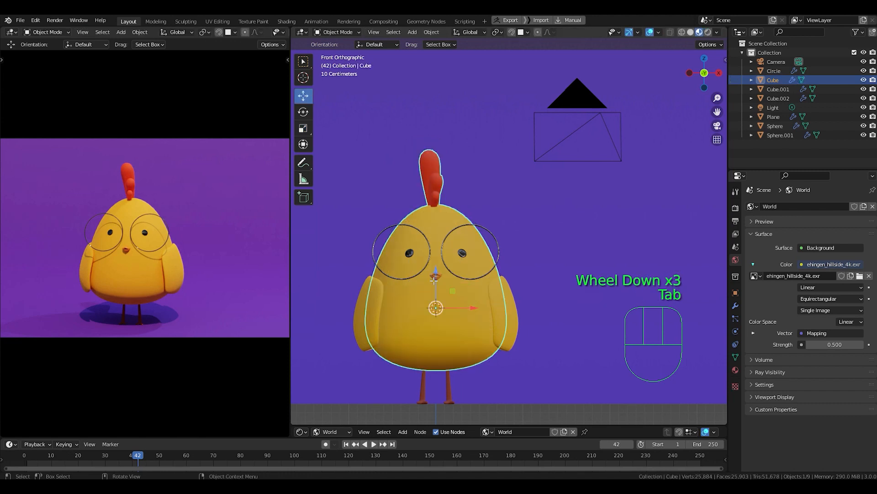
click(736, 305)
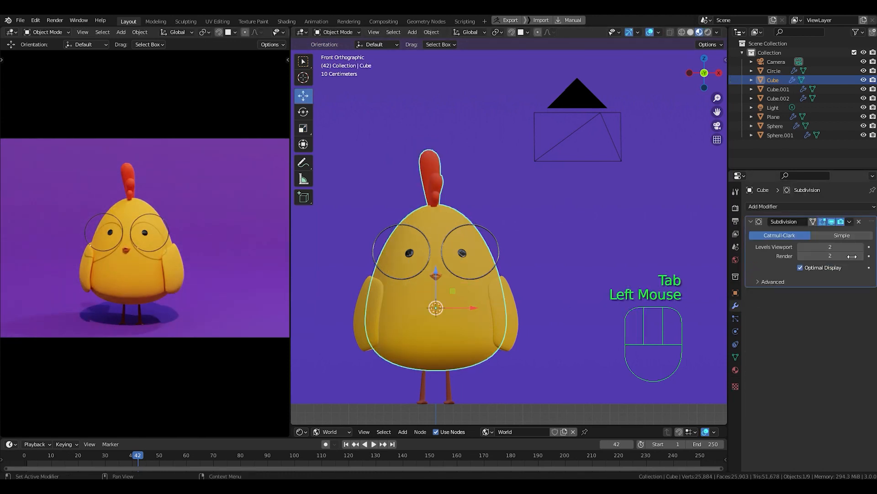
click(850, 221)
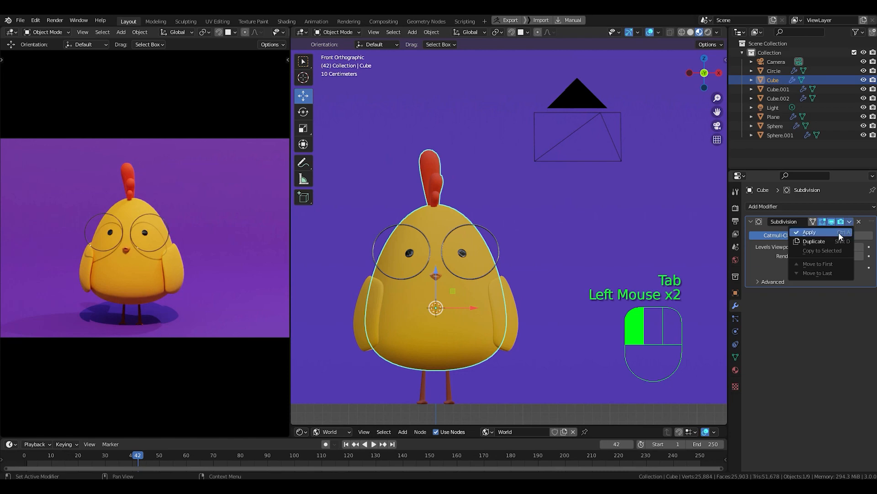
click(838, 232)
- Duplicate a curved strip of four body faces above the eye beneath the comb's right side and separate the selection into its own object
key(Tab)
scroll(434, 310, up, 2)
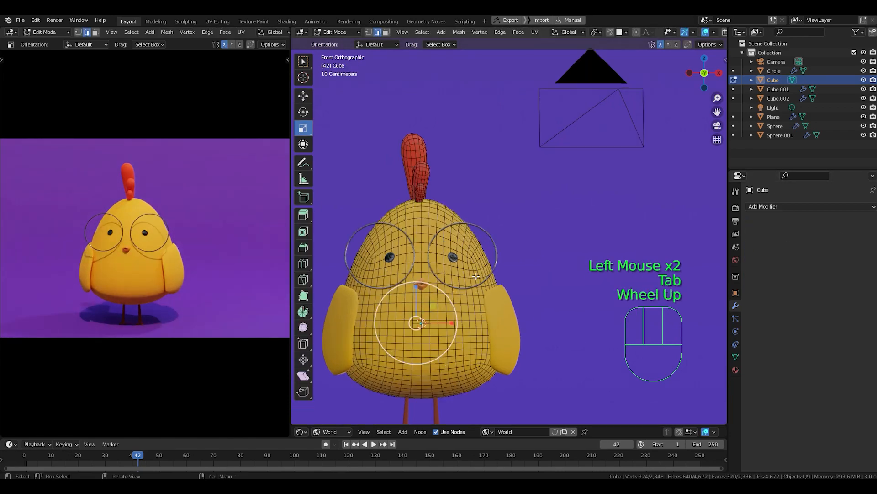
shift+middle_drag(434, 311, 489, 311)
scroll(505, 313, up, 3)
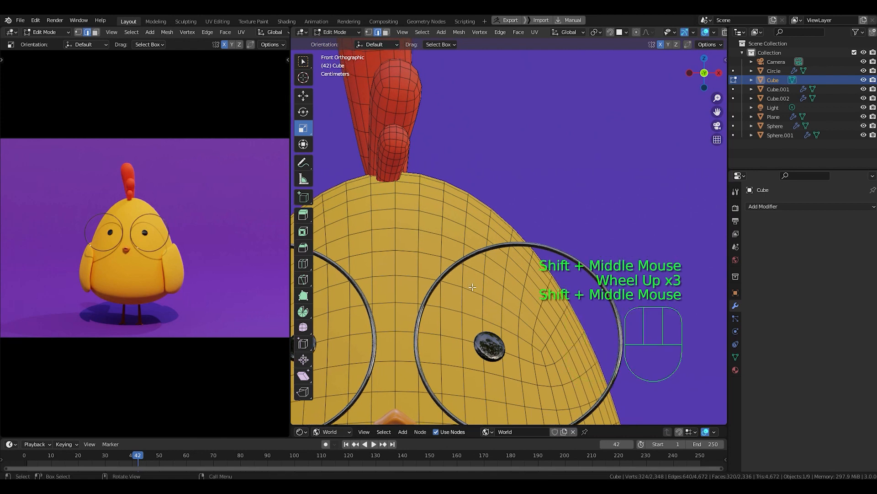
key(3)
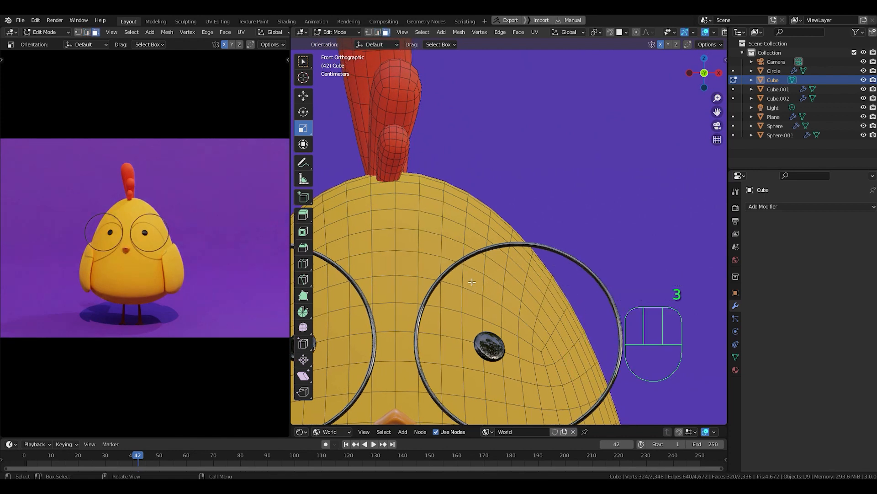
shift+click(472, 282)
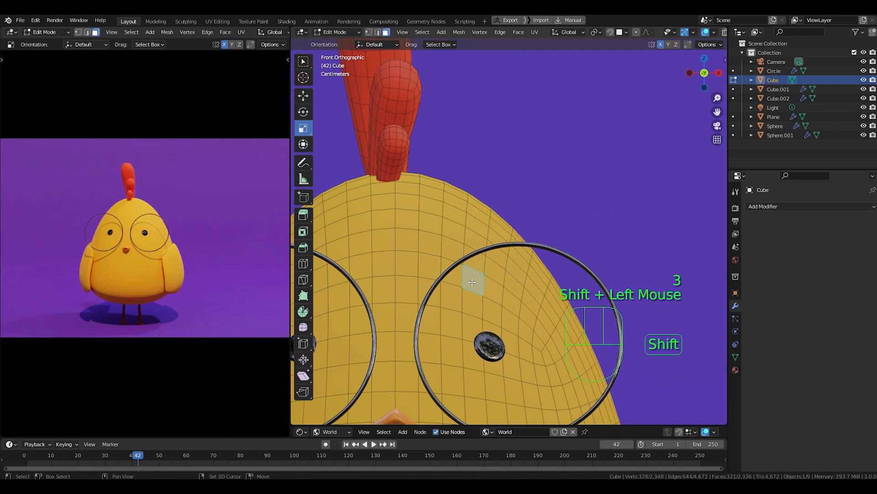
shift+click(494, 292)
shift+click(512, 305)
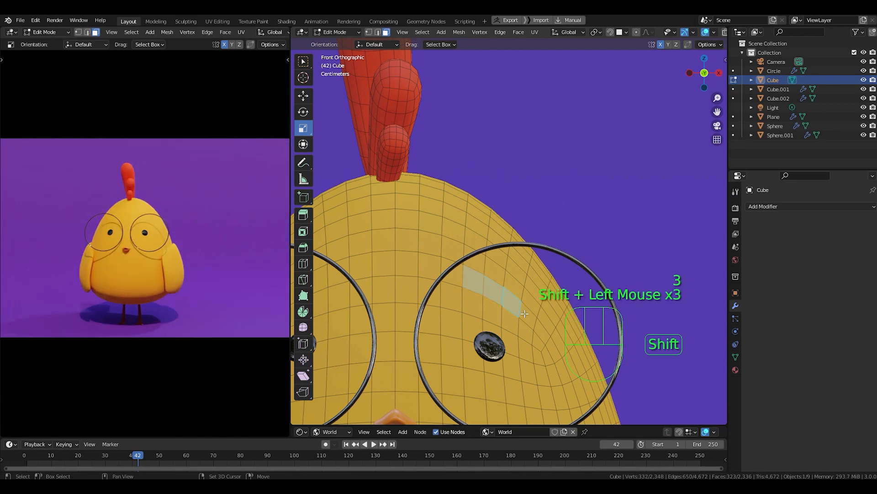
shift+click(525, 314)
key(shift+d)
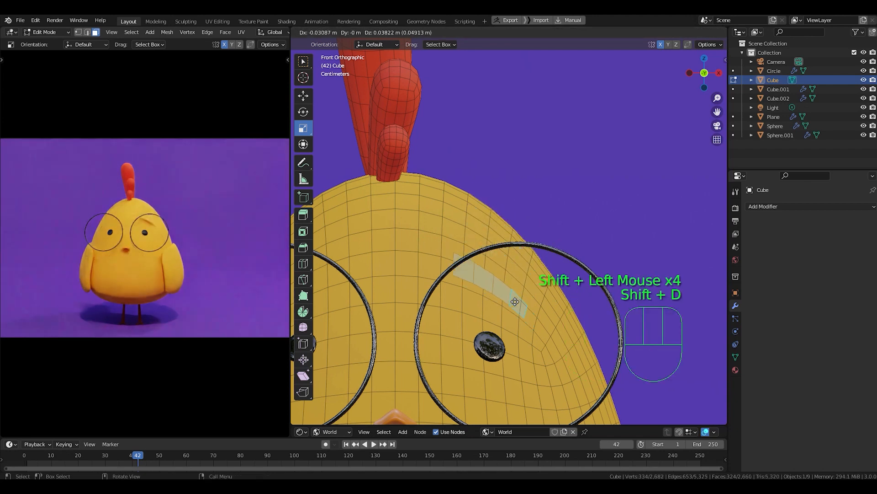
right_click(515, 302)
key(p)
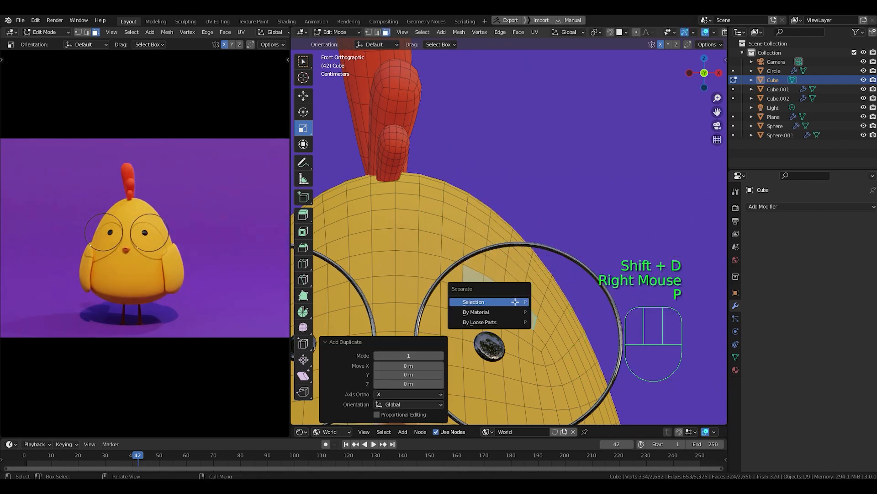
click(515, 302)
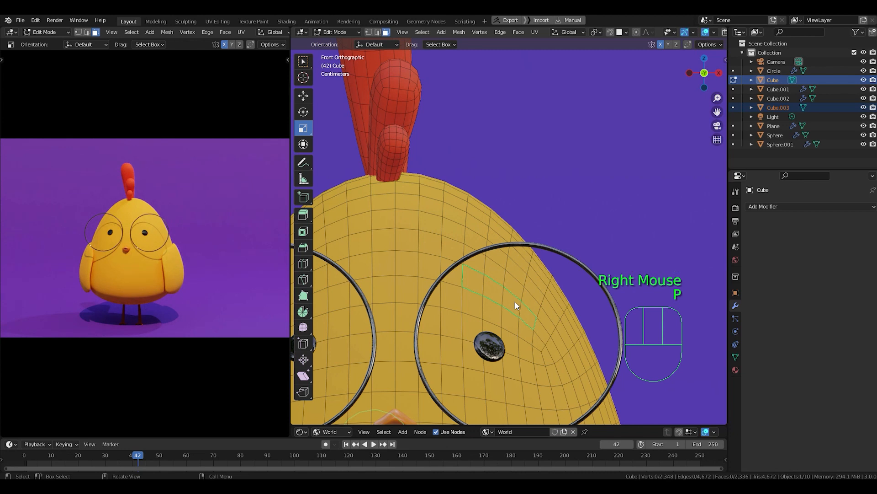
key(Tab)
- Move the separated eyebrow object about 0.135 m forward along negative Y so the strip stands off the face
click(550, 281)
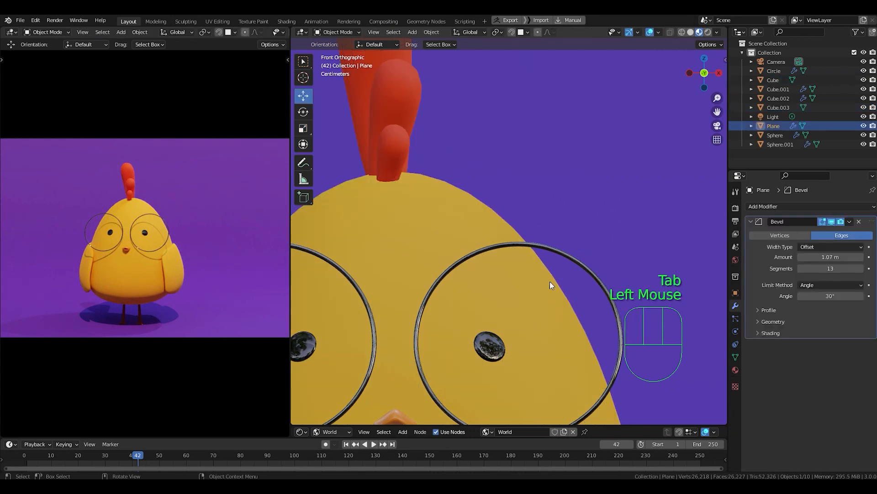
click(517, 303)
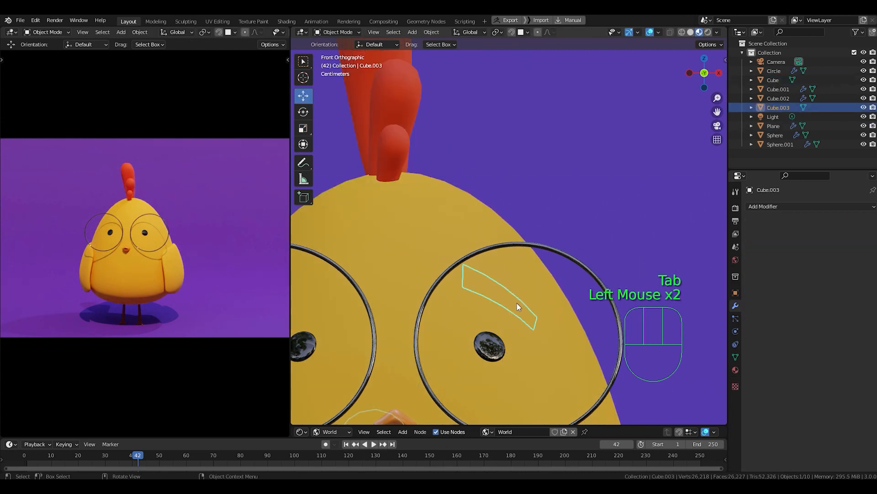
key(KP_3)
scroll(430, 296, down, 5)
scroll(431, 301, down, 2)
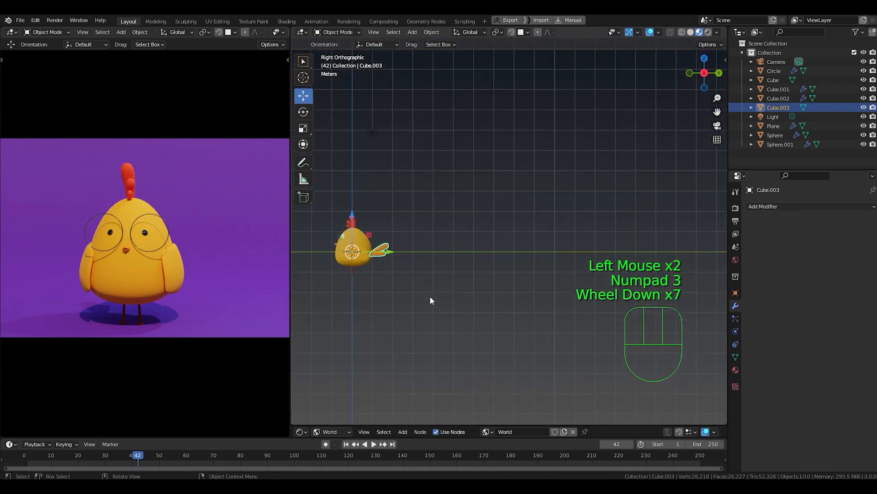
shift+middle_drag(431, 300, 537, 105)
scroll(435, 308, up, 3)
scroll(471, 202, up, 2)
shift+middle_drag(471, 204, 547, 182)
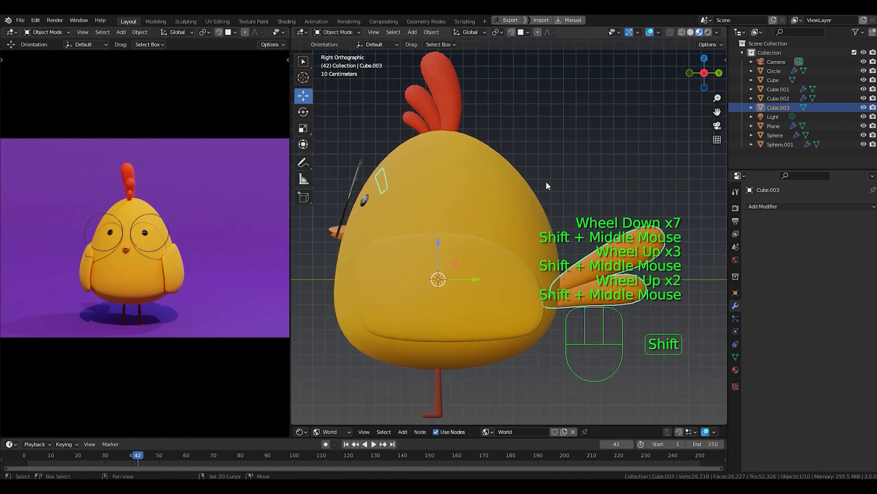
key(g)
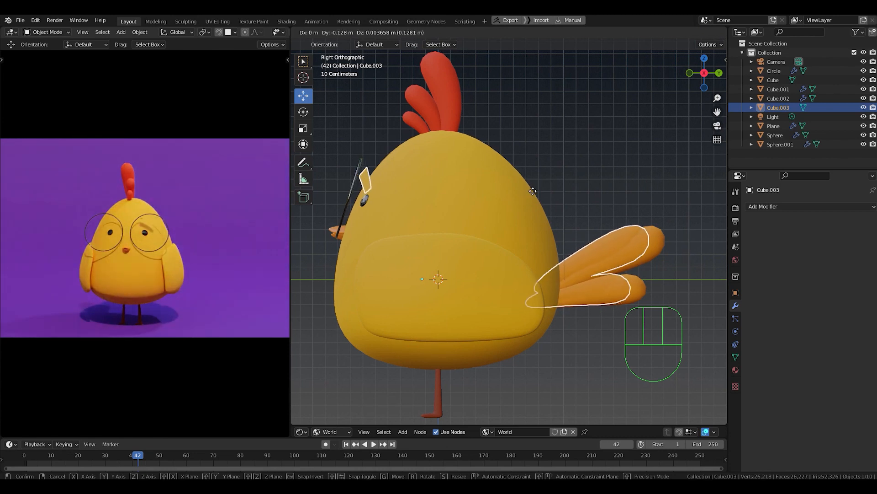
key(y)
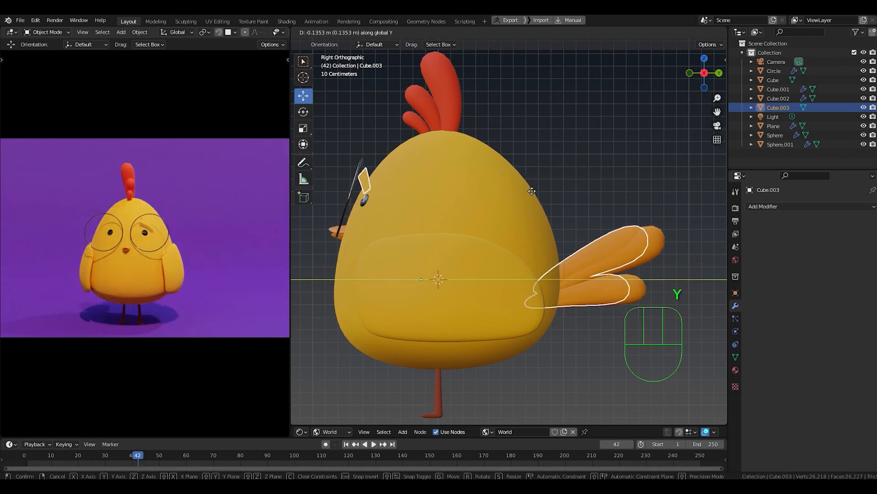
click(532, 191)
shift+middle_drag(506, 190, 479, 188)
scroll(484, 190, down, 1)
scroll(485, 192, up, 2)
scroll(480, 188, down, 1)
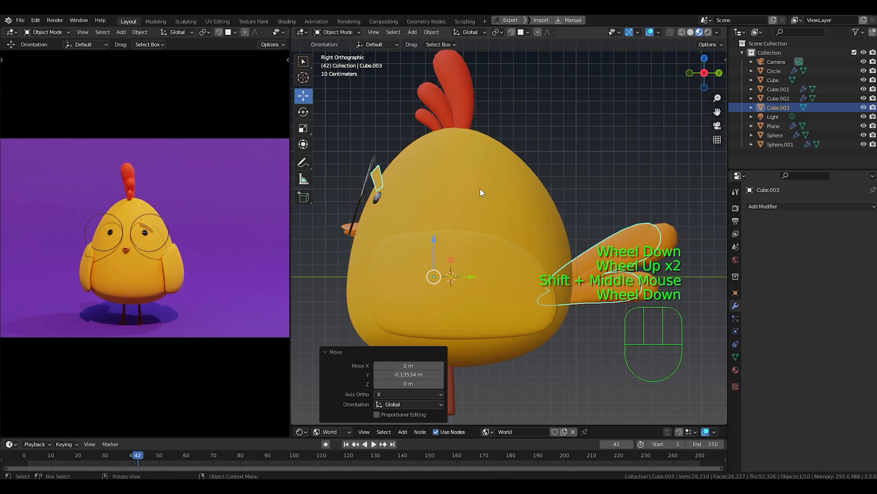
- Using solid shading with X-ray, delete all tail-feather vertices from the eyebrow object, keeping only the strip above the eye
key(Tab)
mouse_move(480, 188)
shift+middle_down()
mouse_move(461, 171)
mouse_move(364, 152)
mouse_move(441, 171)
shift+middle_up()
shift+scroll(441, 171, down, 1)
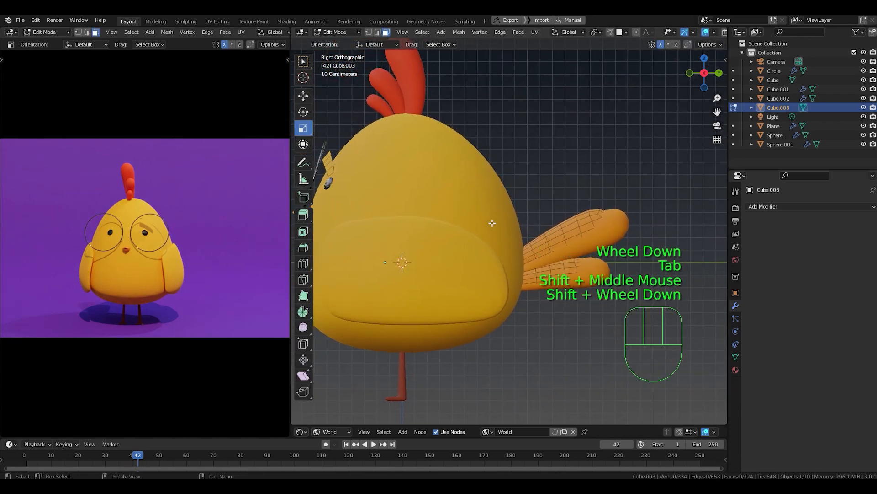
key(z)
click(554, 224)
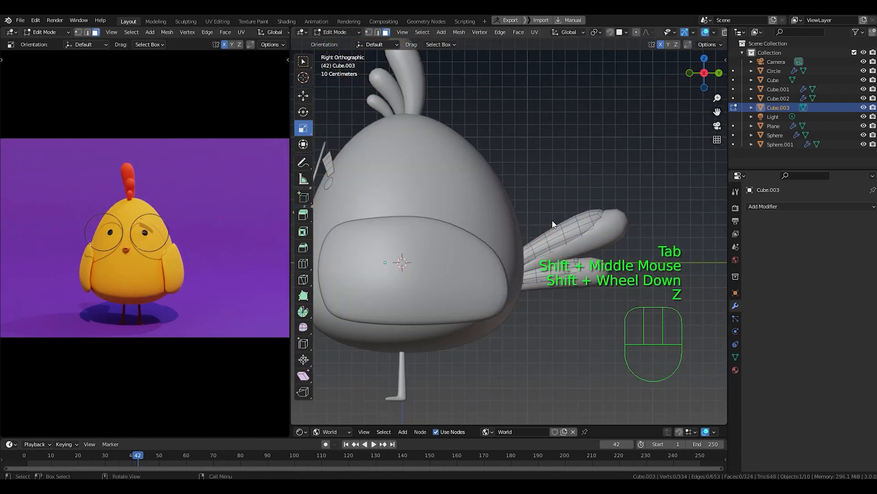
mouse_move(554, 224)
shift+middle_down()
mouse_move(559, 238)
mouse_move(510, 221)
shift+middle_up()
scroll(559, 237, down, 1)
key(q)
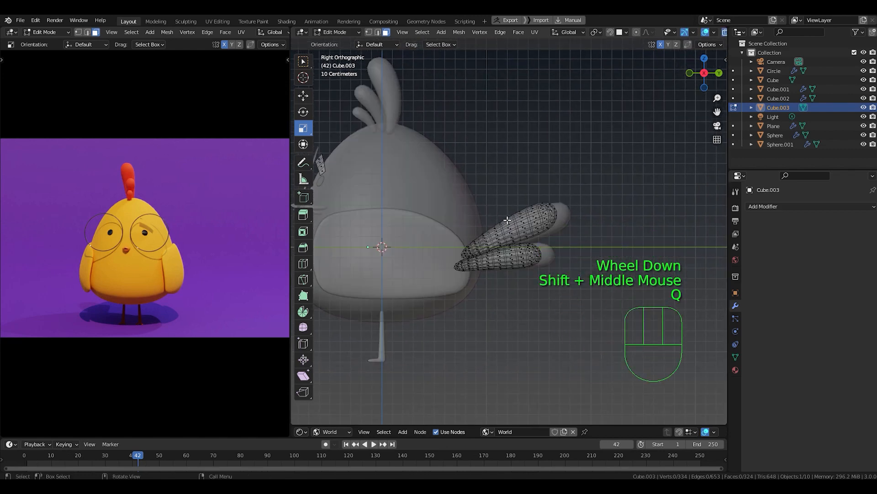
key(1)
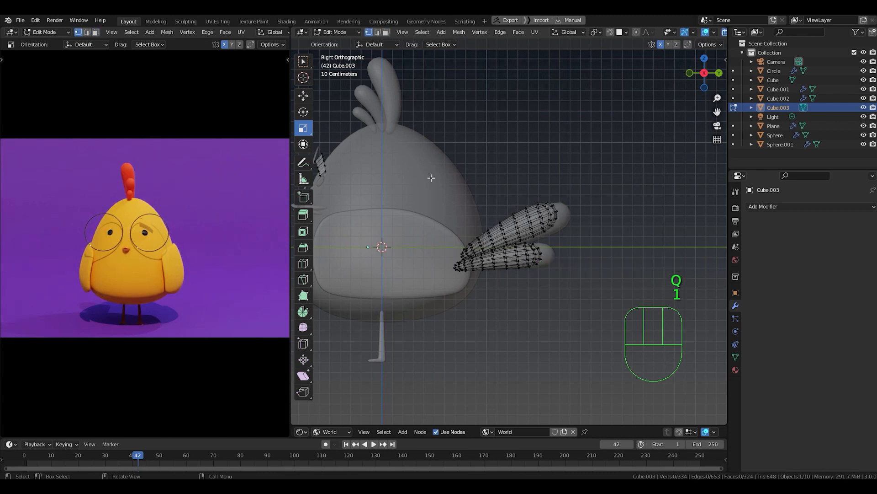
drag(432, 178, 602, 305)
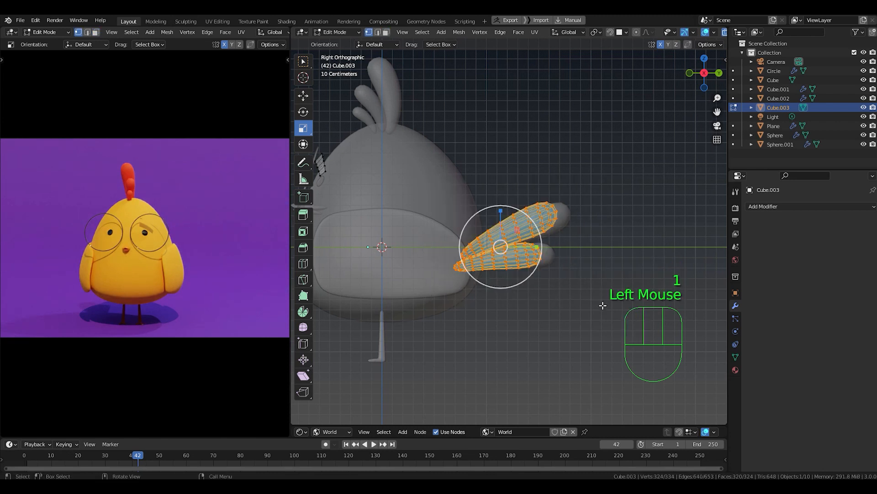
key(x)
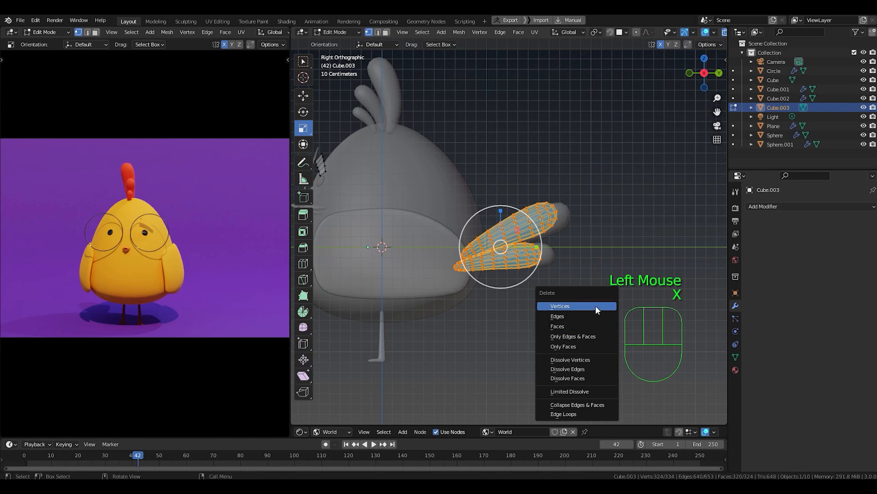
click(596, 305)
- Taper the eyebrow strip's inner end by sliding its upper and lower corner vertices toward each other along the end edge
shift+middle_drag(596, 305, 699, 356)
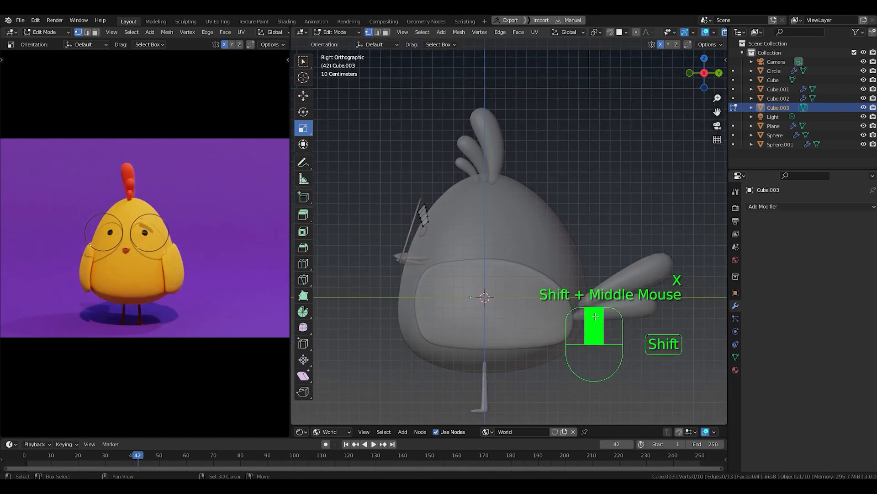
scroll(407, 225, up, 2)
key(KP_1)
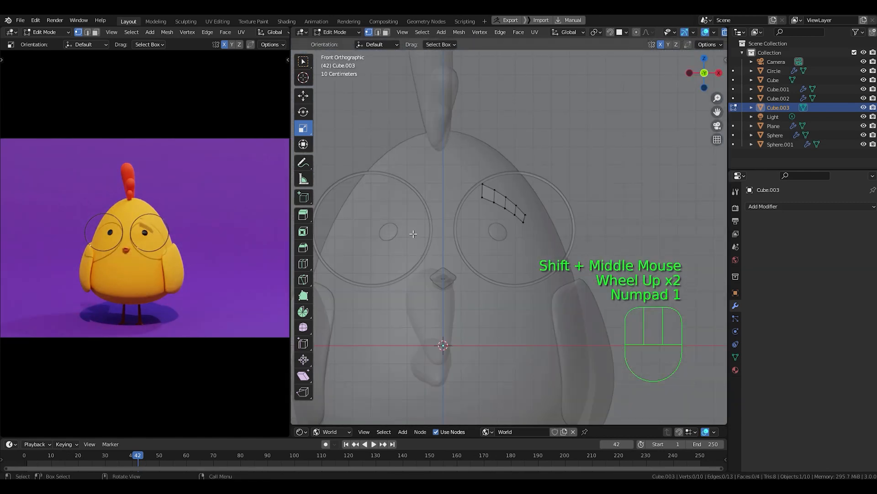
shift+middle_drag(482, 248, 480, 297)
scroll(478, 223, up, 3)
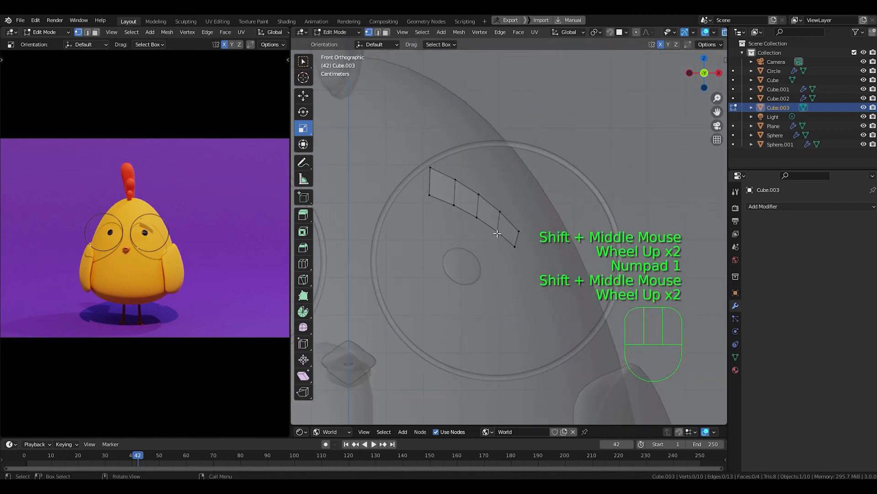
shift+middle_drag(478, 223, 468, 285)
scroll(480, 251, up, 3)
scroll(498, 241, down, 1)
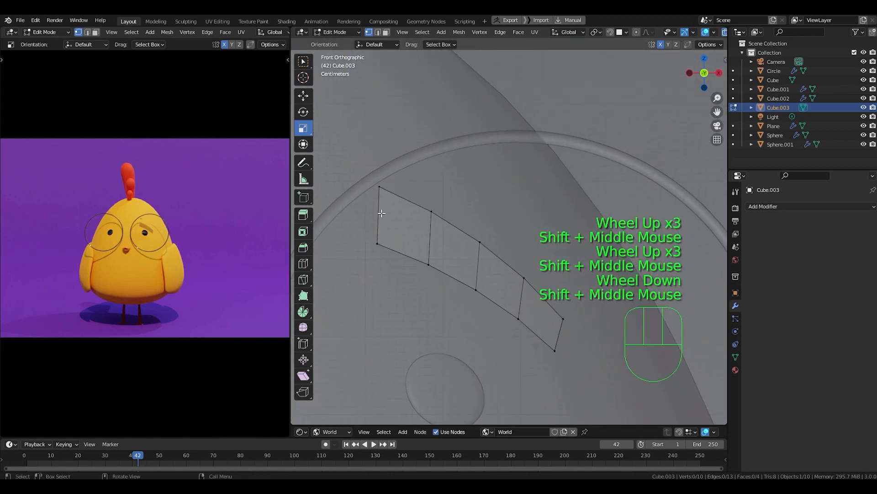
scroll(373, 215, up, 1)
shift+middle_drag(373, 214, 384, 174)
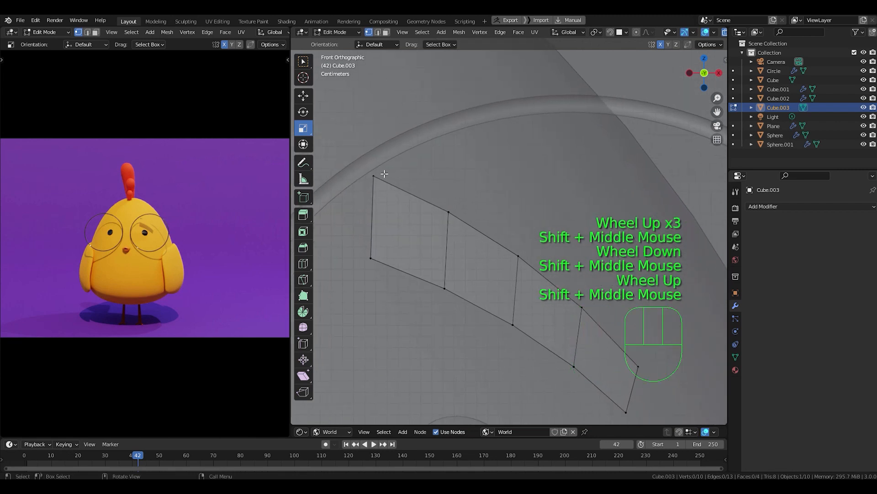
click(374, 177)
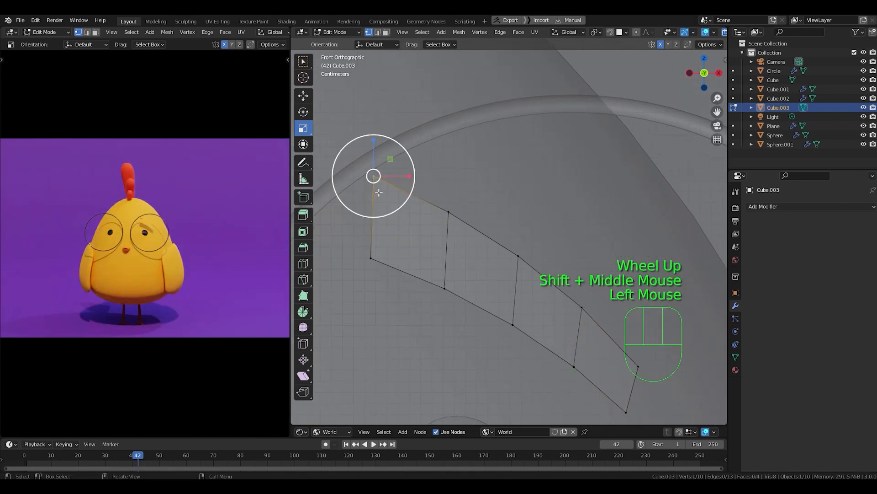
key(g)
key(g)
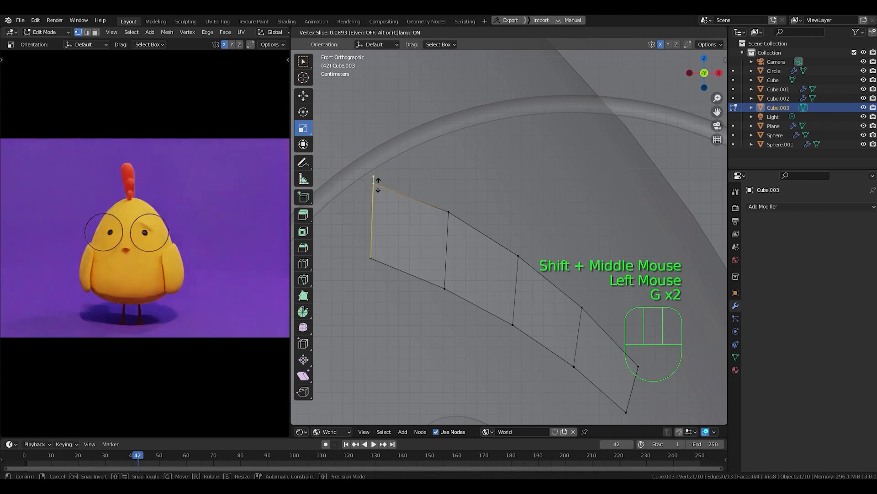
click(378, 209)
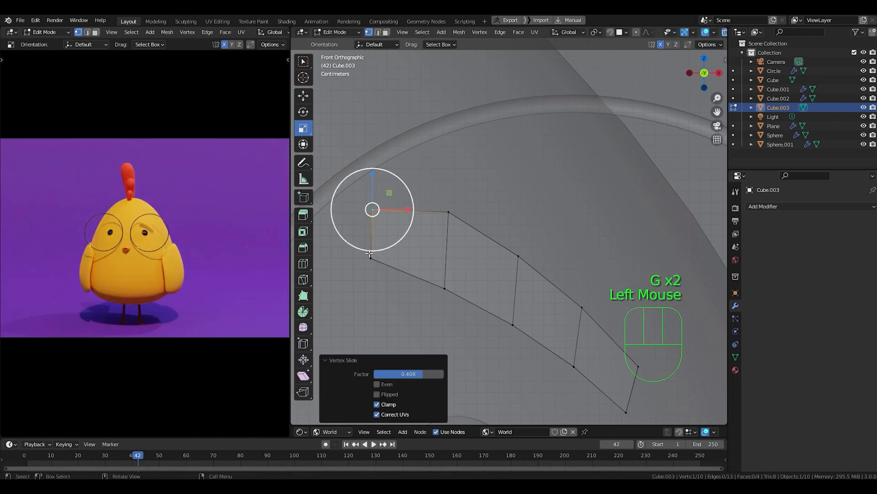
click(372, 256)
key(g)
key(g)
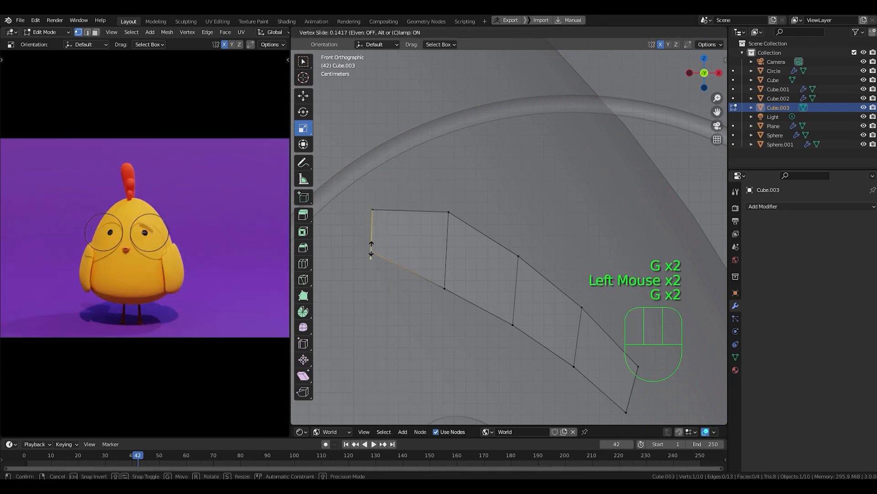
click(375, 224)
- Taper the eyebrow strip's outer end by sliding its upper corner vertex down and its lower one up until they nearly meet
shift+middle_drag(615, 362, 475, 284)
click(498, 288)
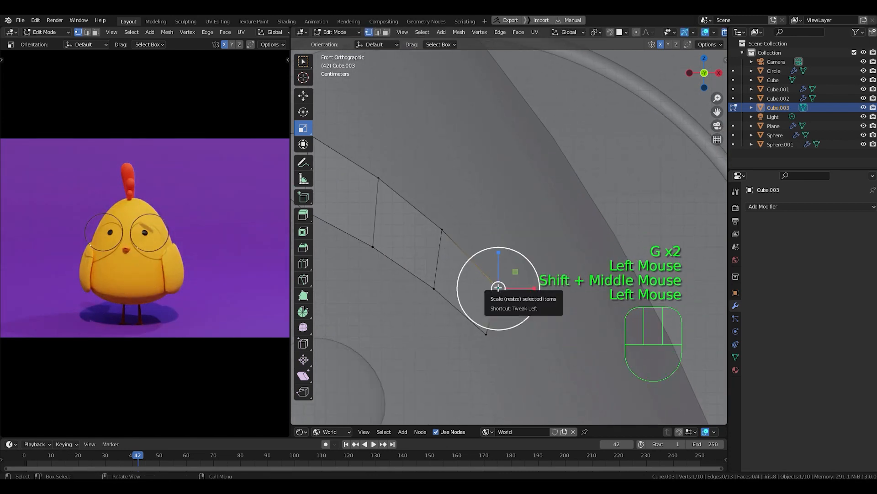
key(g)
key(g)
click(494, 305)
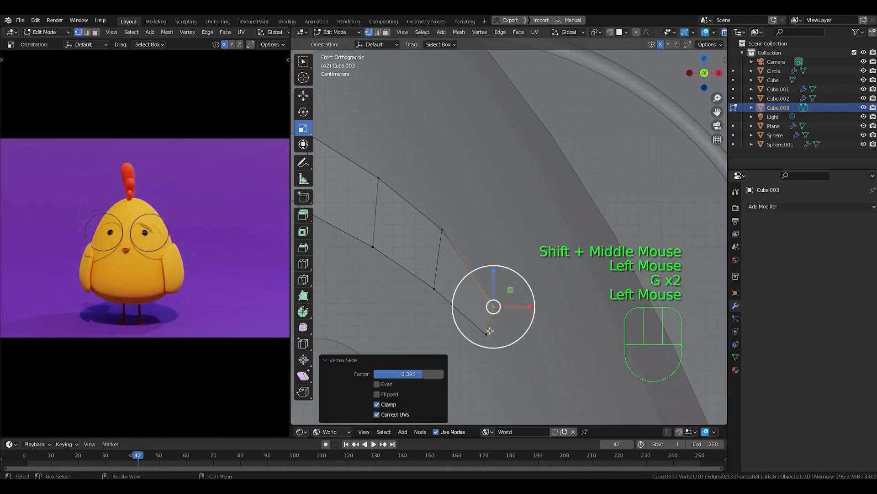
click(487, 333)
key(g)
key(g)
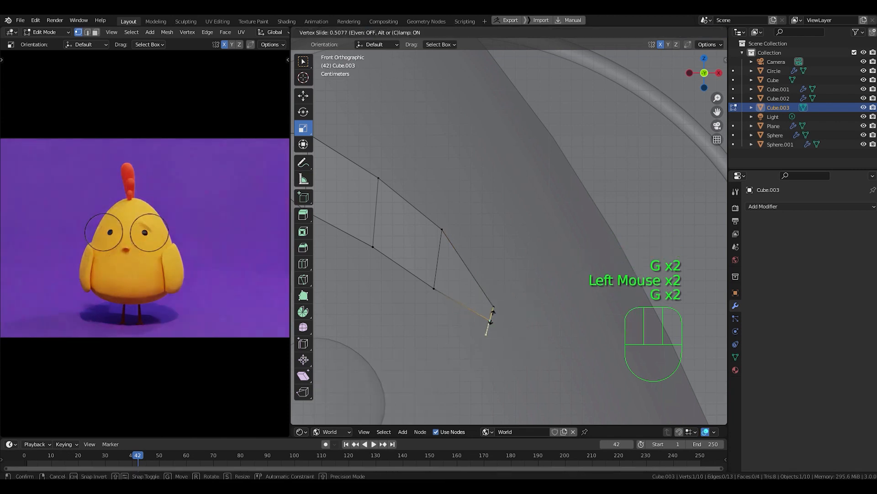
click(495, 309)
- Add a Subdivision Surface modifier to the eyebrow object and turn off the X-ray display
scroll(495, 310, down, 3)
shift+middle_drag(439, 244, 445, 278)
key(Tab)
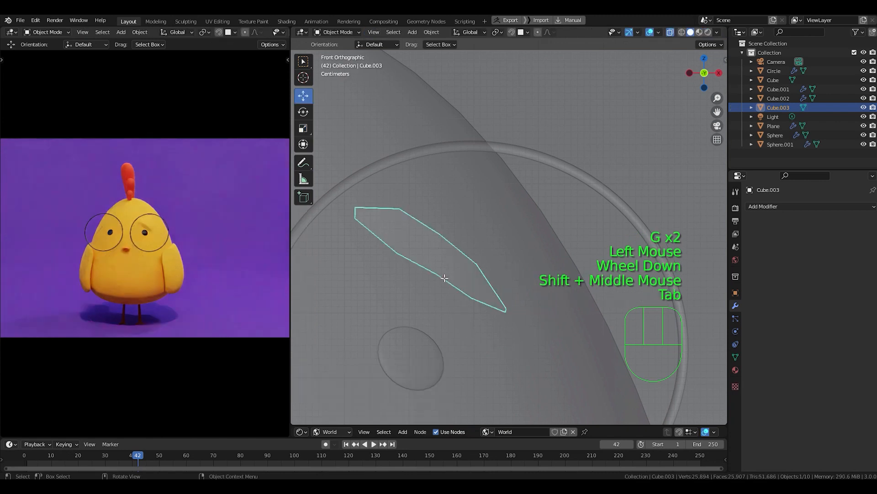
click(815, 204)
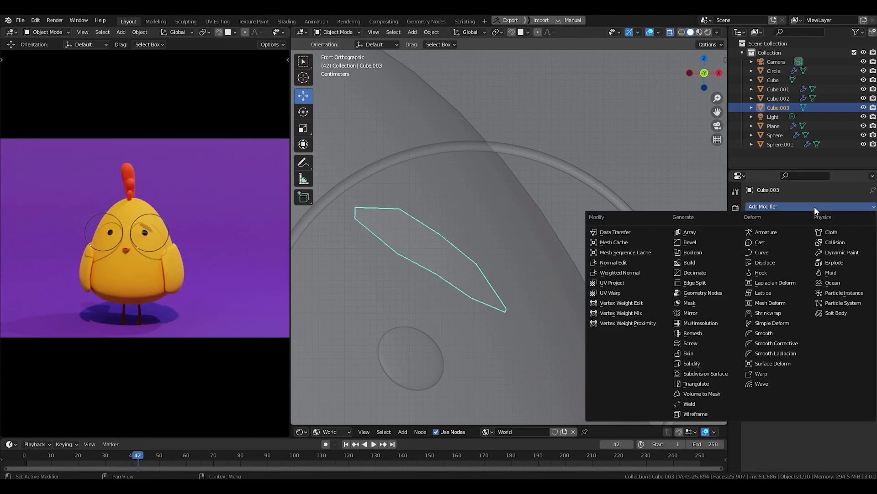
click(715, 374)
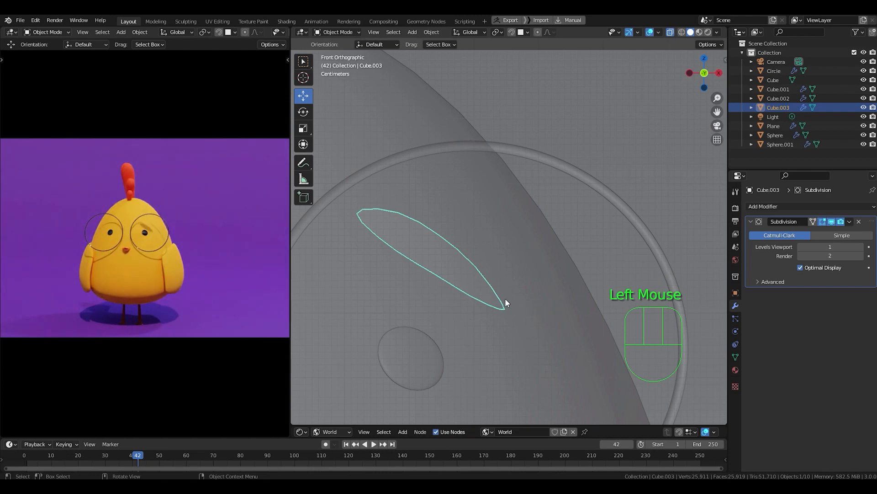
key(q)
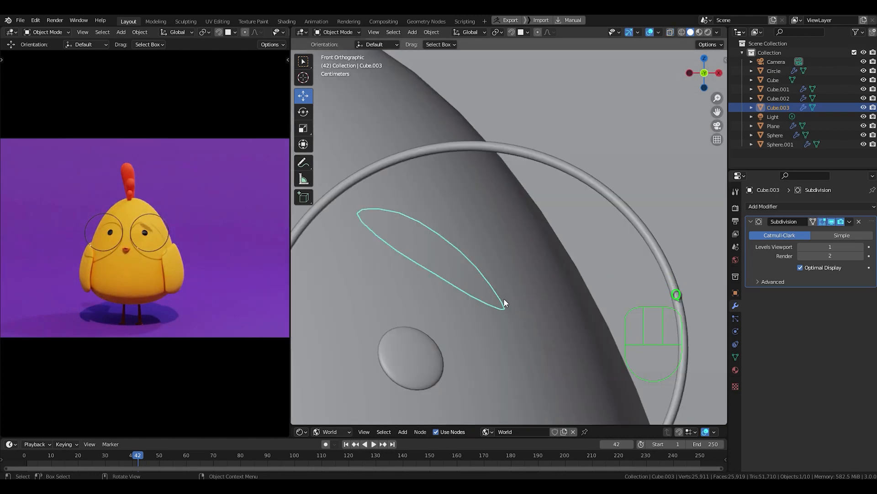
- Slide the three middle vertices of the eyebrow's upper edge down by a factor of about 0.3 to thin the strip
key(Tab)
middle_drag(504, 298, 480, 249)
scroll(499, 300, down, 4)
key(a)
scroll(455, 286, up, 2)
key(KP_1)
scroll(513, 288, up, 3)
click(430, 218)
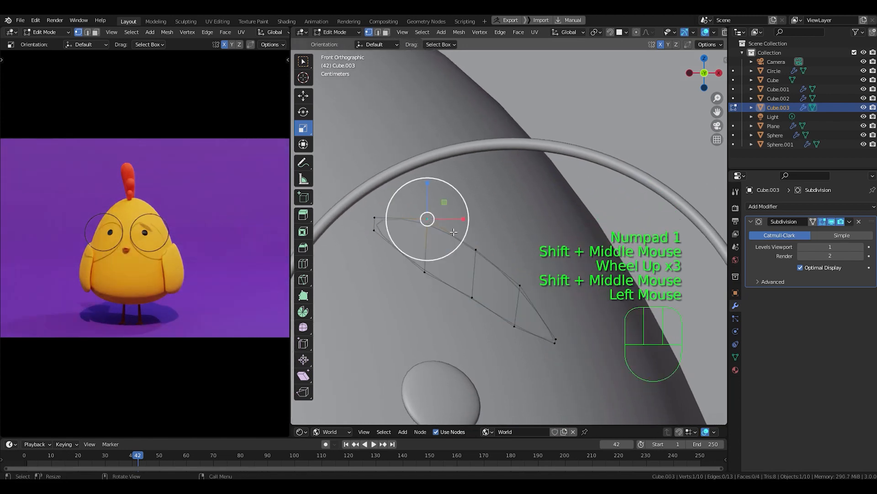
shift+click(477, 249)
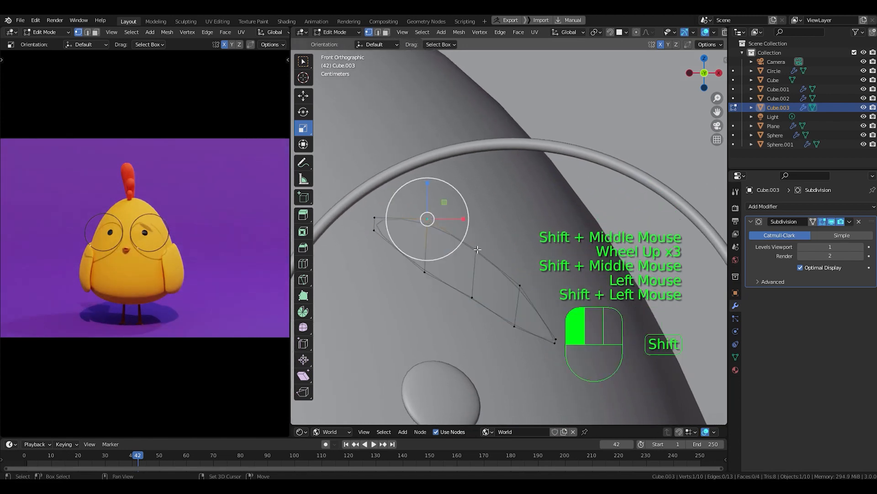
shift+click(523, 286)
key(g)
key(g)
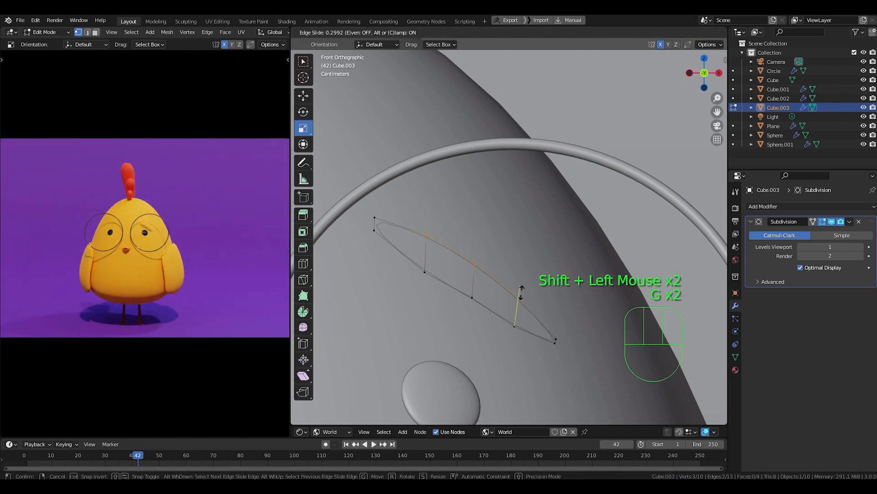
click(521, 291)
- Extrude all the eyebrow faces about 0.024 m along their normal to give the strip thickness
key(a)
middle_drag(521, 291, 542, 284)
scroll(457, 287, down, 2)
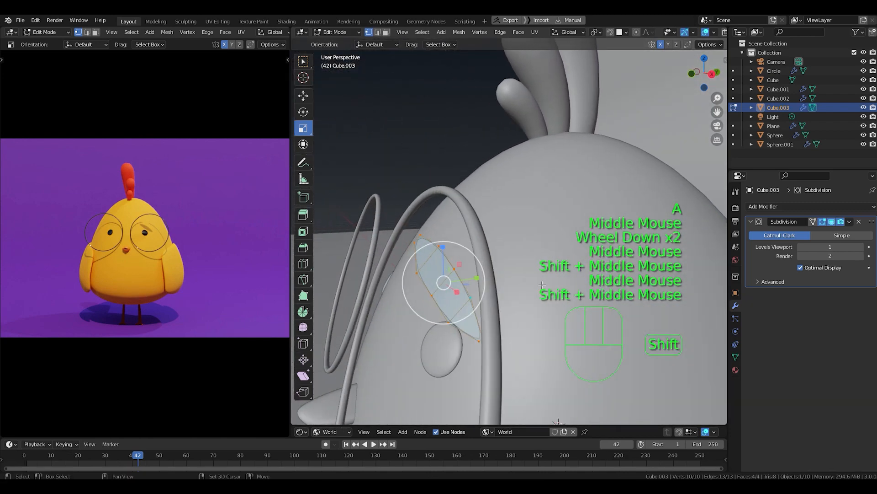
key(e)
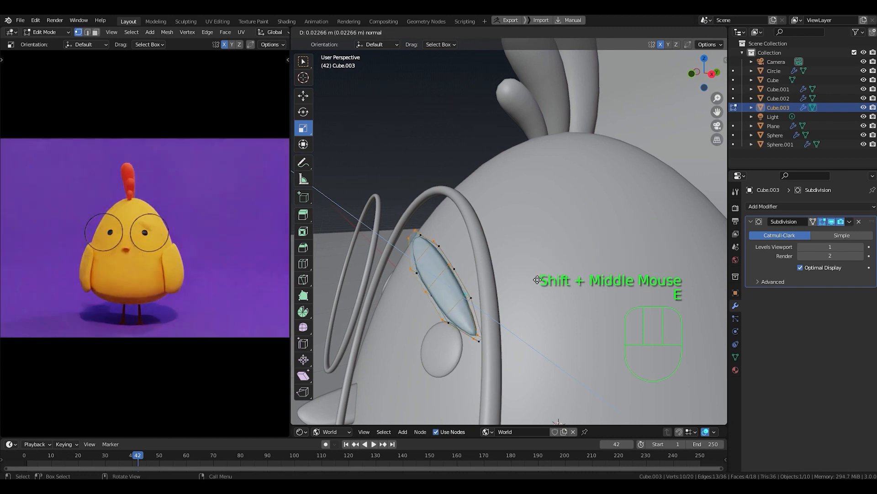
click(537, 279)
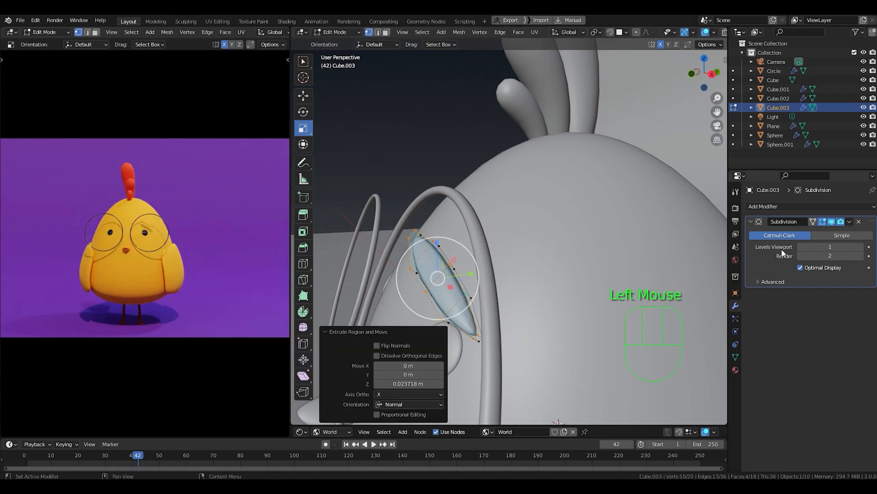
- Set the eyebrow's Subdivision viewport level to 2 and check the shape from the front in Object Mode
click(862, 246)
middle_drag(439, 274, 472, 285)
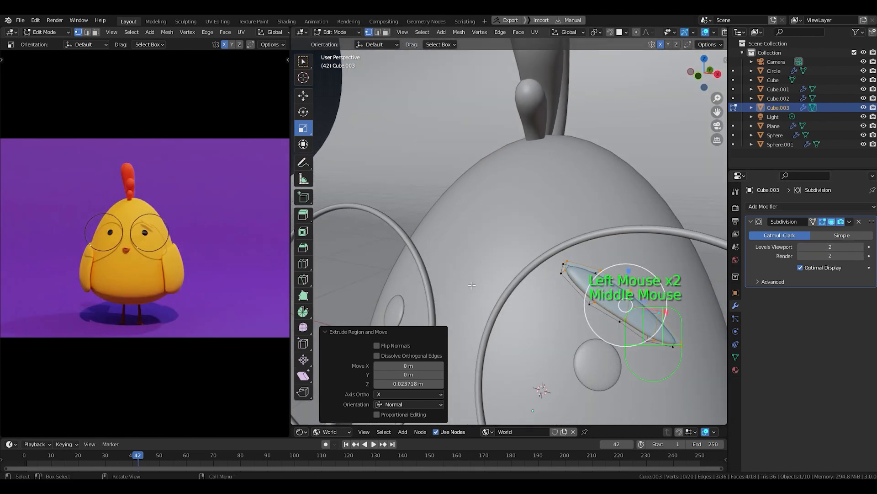
scroll(530, 265, down, 1)
middle_drag(548, 265, 524, 268)
key(Tab)
key(KP_1)
scroll(511, 233, up, 1)
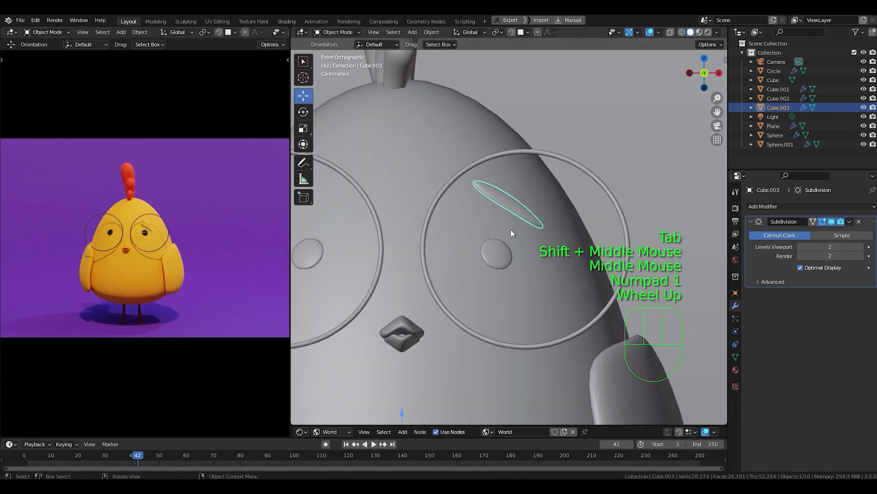
mouse_move(512, 233)
shift+middle_down()
mouse_move(513, 219)
mouse_move(512, 244)
shift+middle_up()
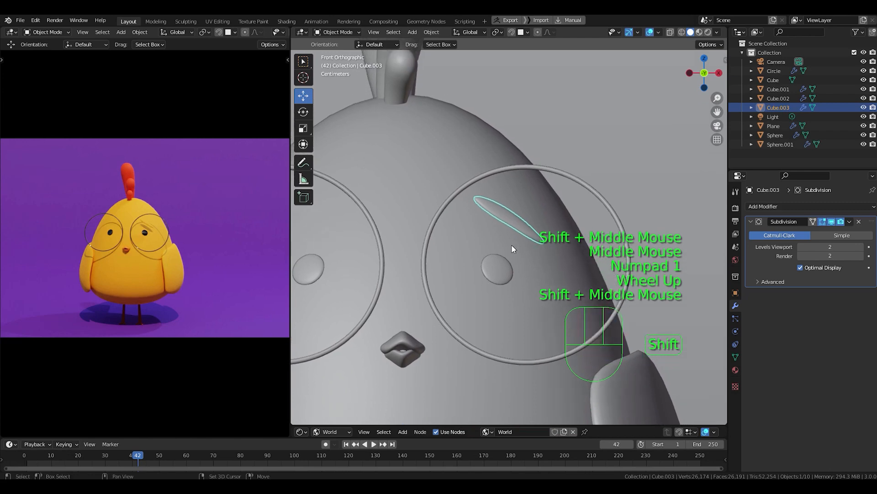
- Select the whole eyebrow mesh and, using the Normal transform orientation, scale it to about 0.907 along X
scroll(520, 215, up, 2)
key(Tab)
scroll(520, 212, up, 2)
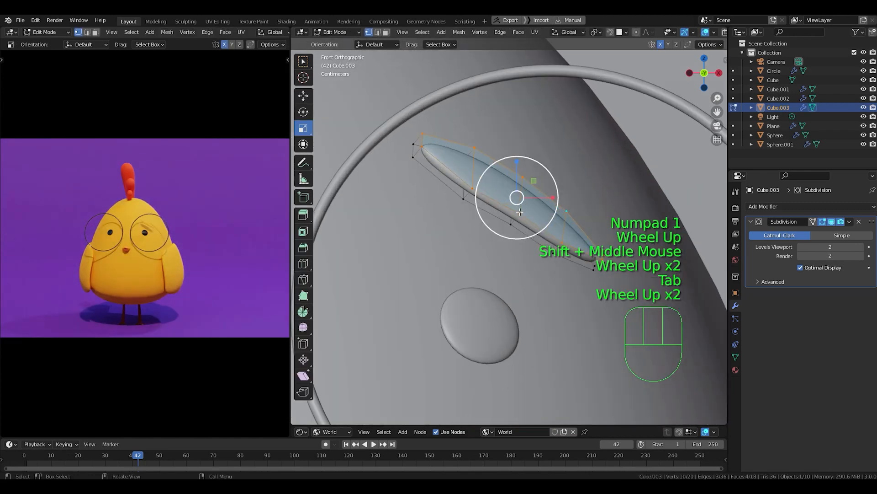
mouse_move(521, 216)
middle_down()
mouse_move(508, 242)
mouse_move(512, 221)
middle_up()
scroll(521, 217, down, 3)
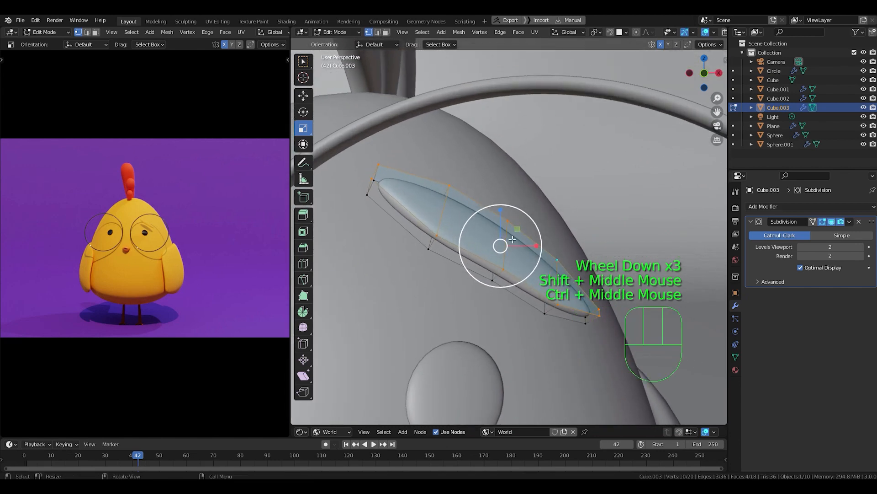
key(a)
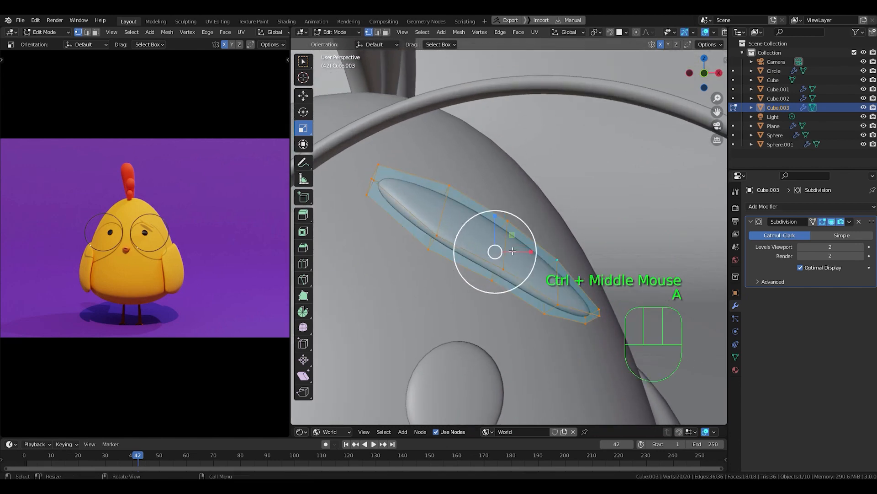
key(comma)
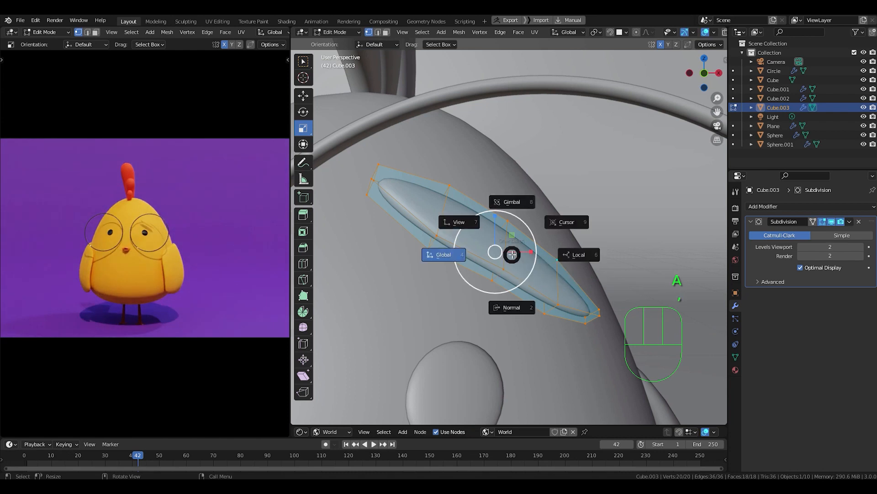
click(518, 309)
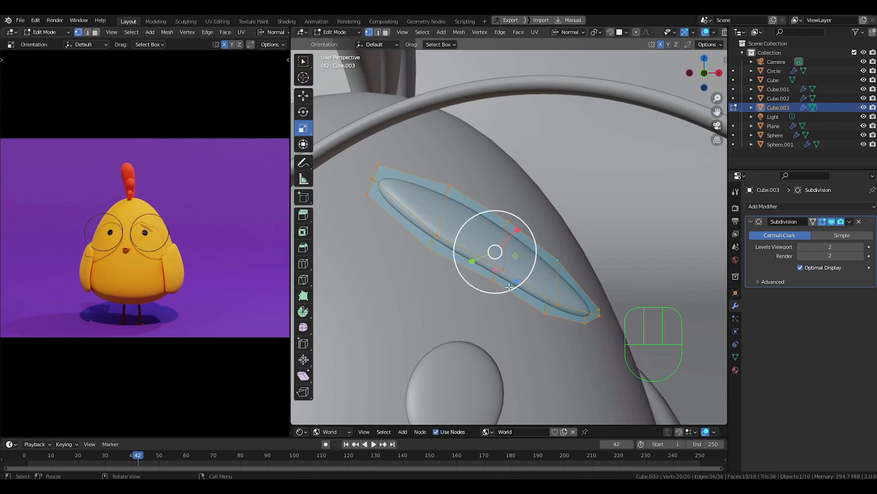
drag(518, 229, 514, 234)
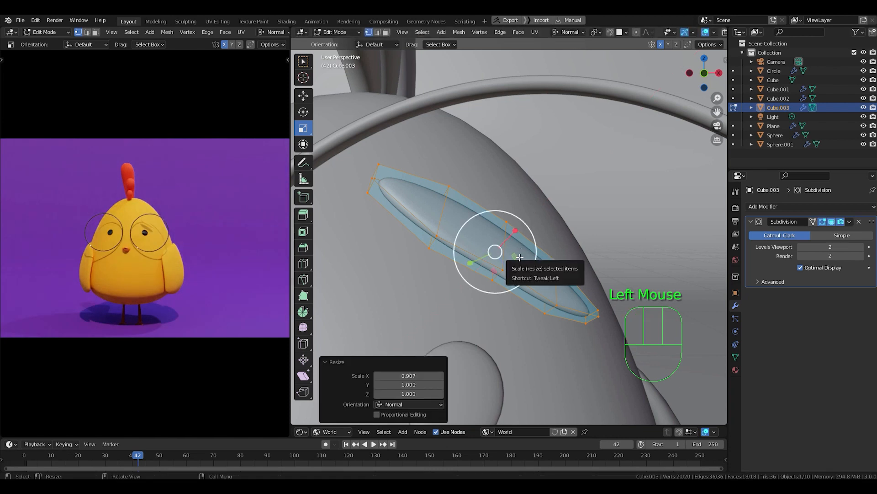
- Restore the Global transform orientation, scale the eyebrow mesh to about 0.879 along Z, and return to Object Mode in front view
key(comma)
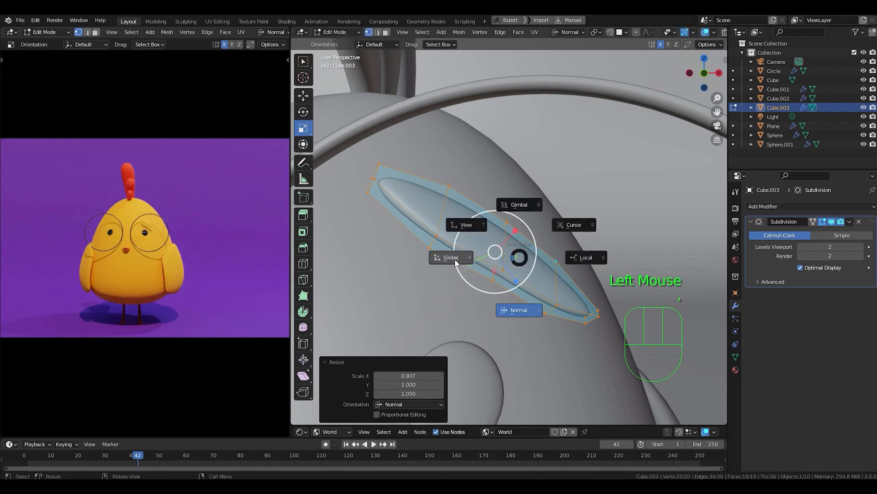
click(454, 259)
middle_drag(476, 267, 437, 280)
drag(393, 270, 421, 280)
middle_drag(421, 280, 430, 274)
scroll(431, 273, down, 2)
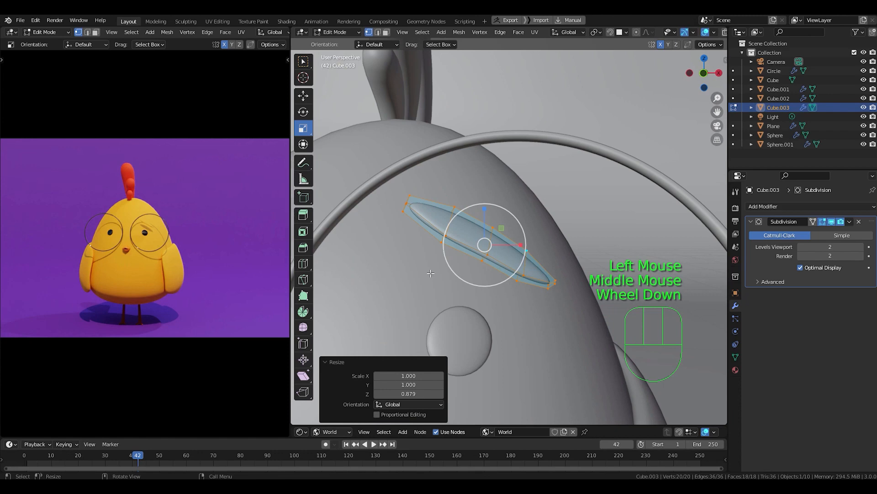
key(Tab)
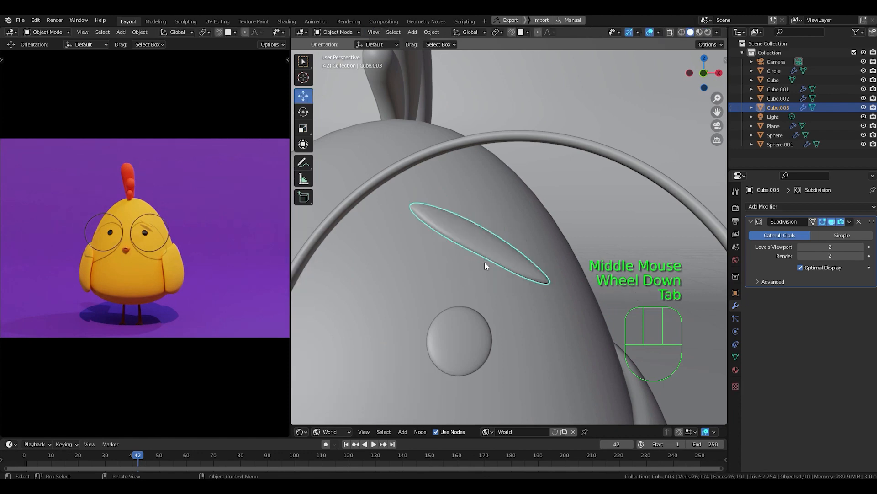
scroll(484, 262, down, 4)
key(KP_1)
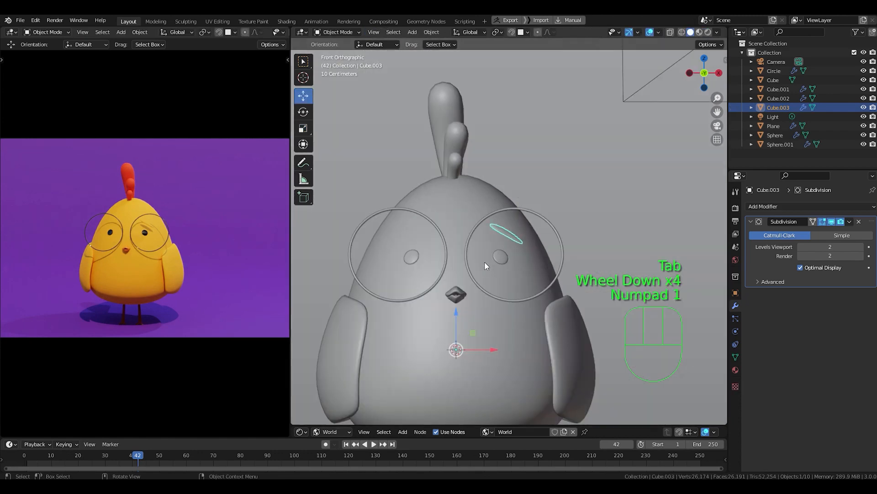
- Add a Mirror modifier to the eyebrow across the X axis, using the chick's body (Cube) as the mirror object
scroll(484, 261, down, 1)
click(794, 207)
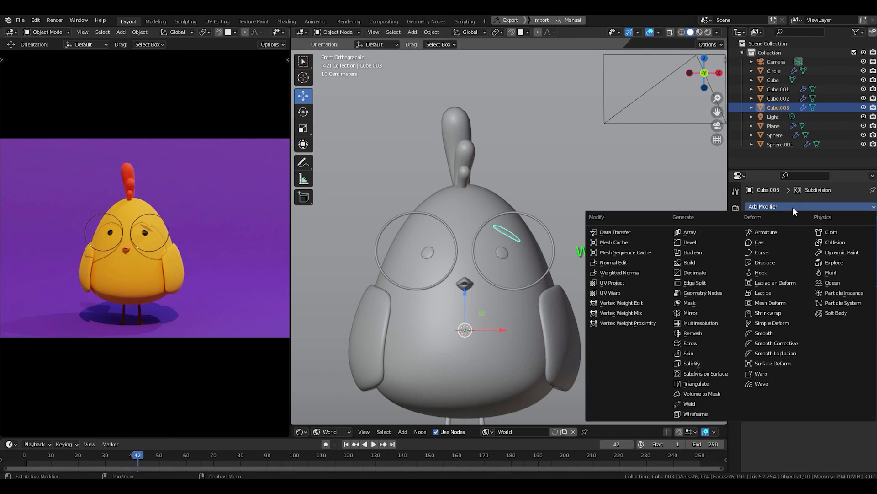
click(691, 313)
click(860, 341)
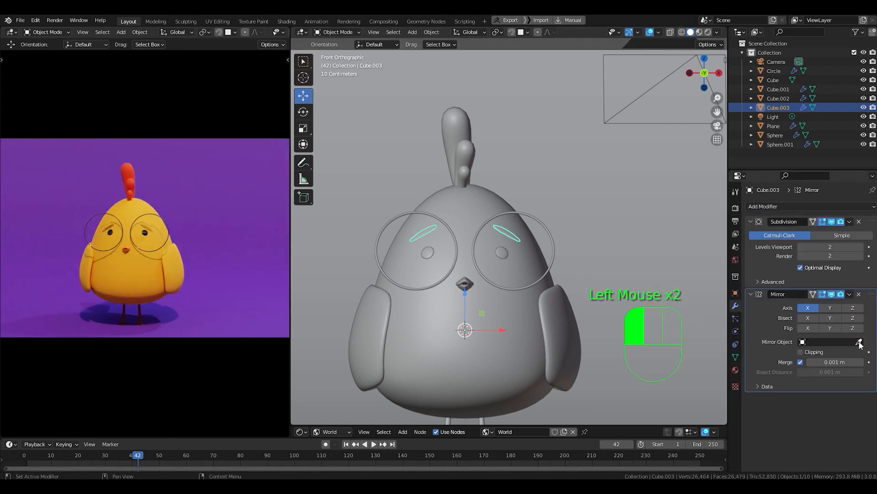
click(470, 239)
scroll(471, 242, up, 3)
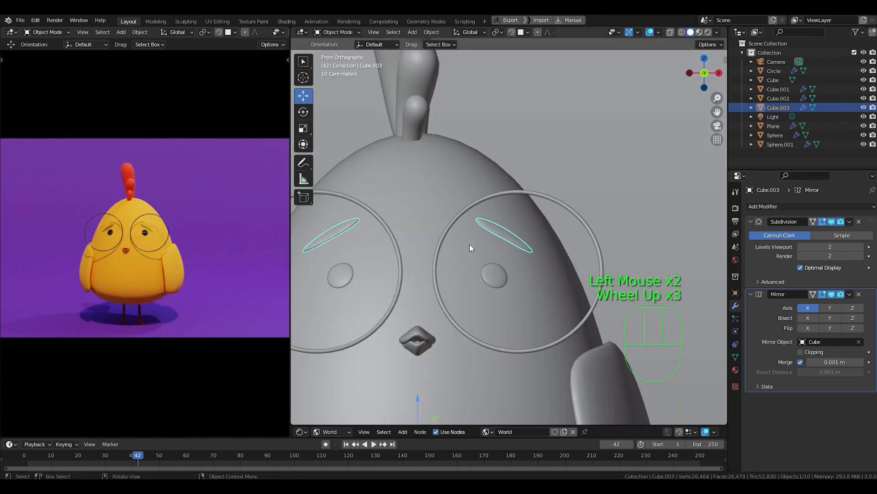
- Remove all three existing material slots from the eyebrows and create a new material with a saturated orange-red base color
click(735, 370)
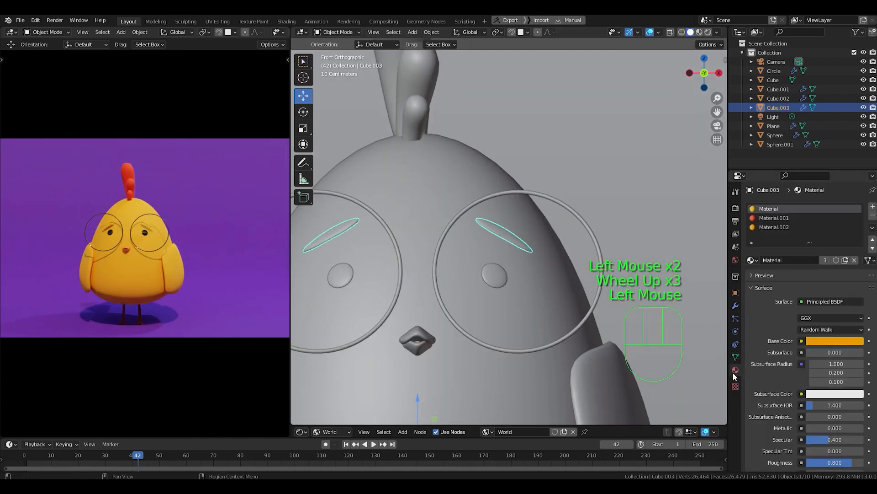
click(873, 214)
click(873, 215)
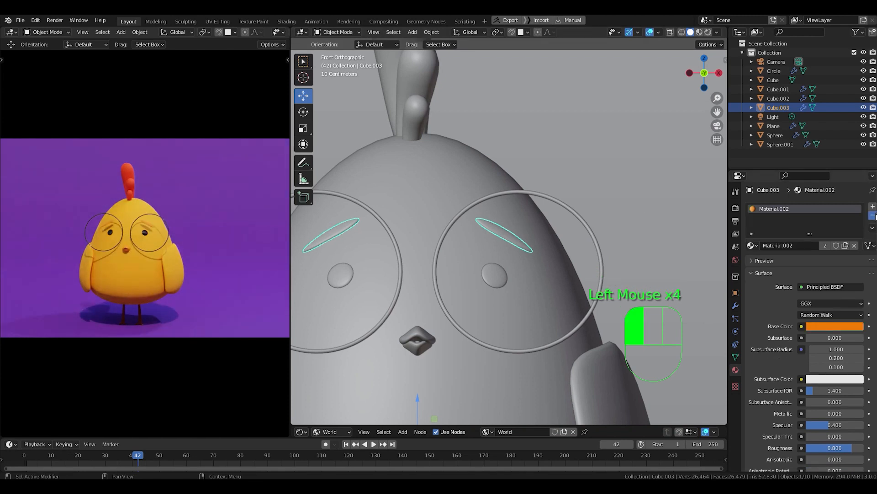
click(873, 215)
click(854, 247)
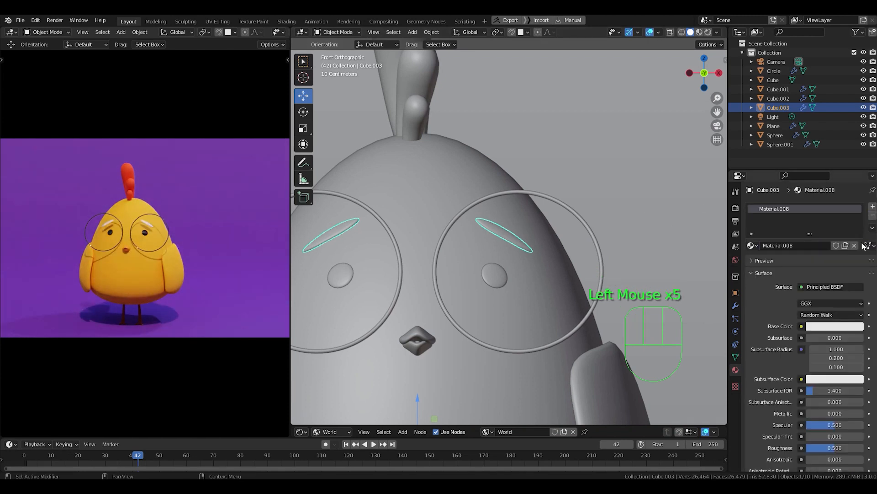
click(857, 327)
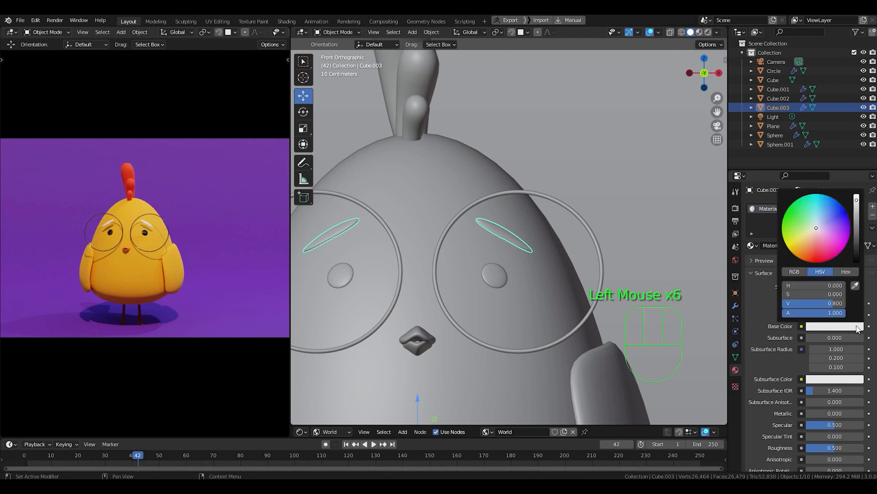
drag(822, 237, 808, 259)
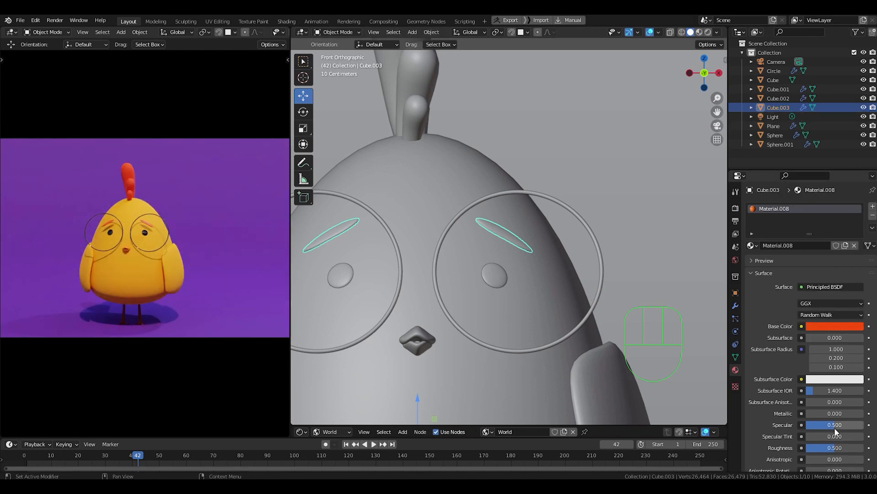
- Set the eyebrow material's roughness to 0.8 and specular to 0.4
scroll(836, 431, down, 2)
click(833, 396)
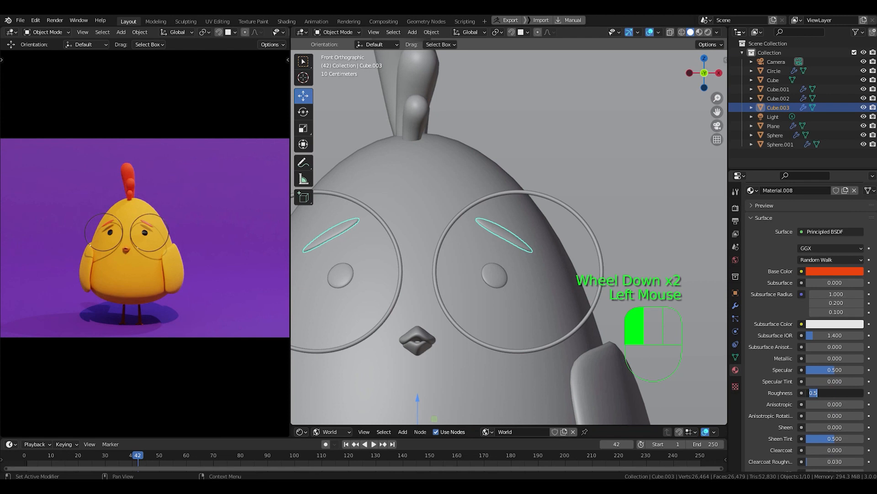
double_click(835, 370)
text(0.4)
key(Return)
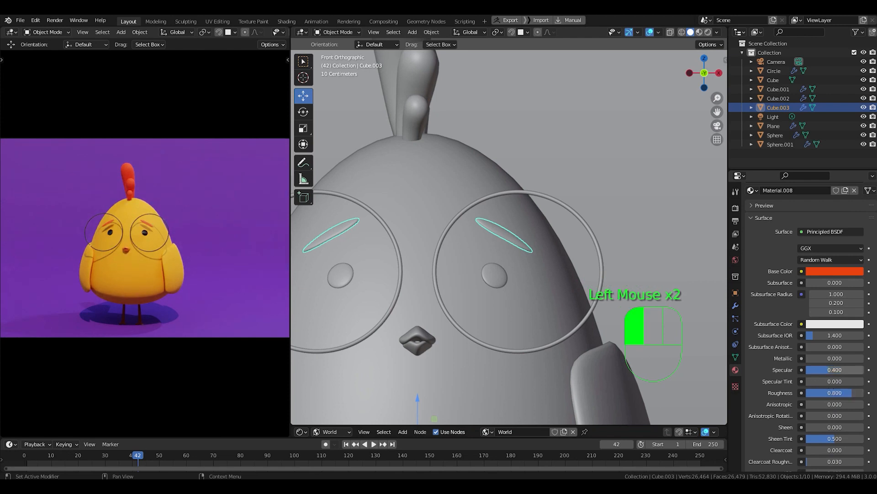
- Replace the wings' yellow material with a new one that has a saturated orange base color, about hue 0.019 and value 0.8
scroll(526, 281, down, 2)
shift+middle_drag(526, 283, 524, 193)
click(559, 251)
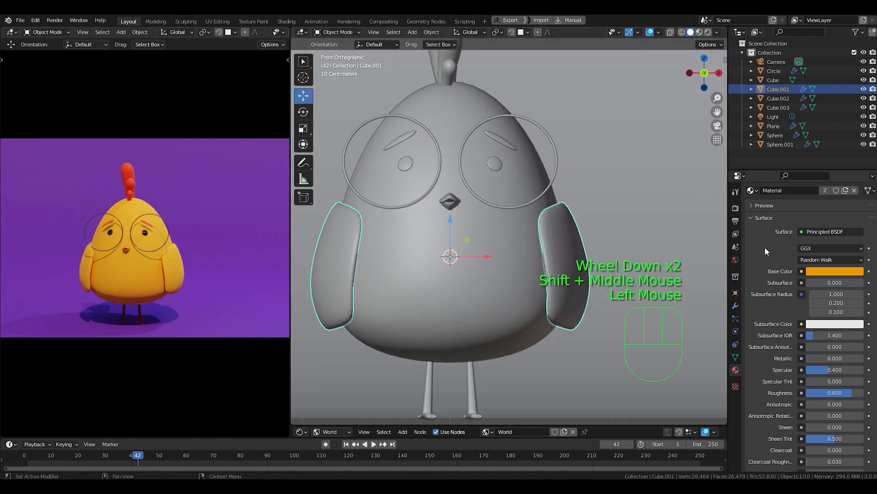
scroll(767, 256, down, 1)
scroll(770, 274, up, 4)
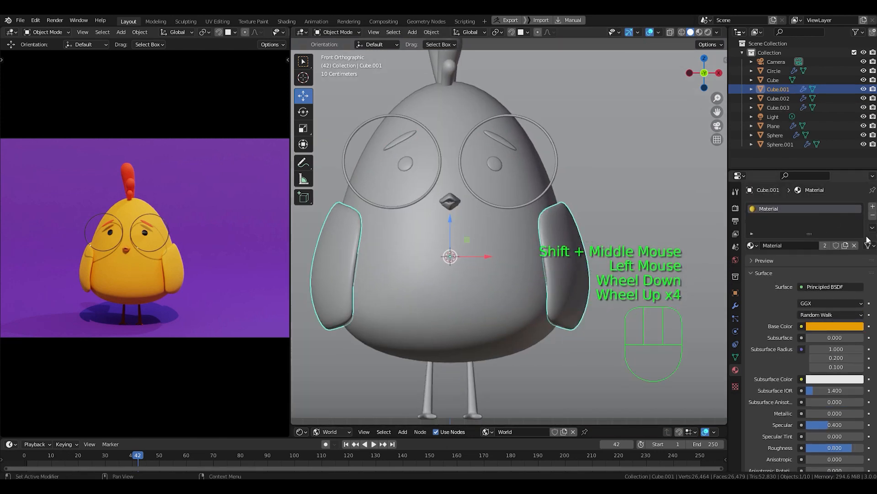
click(871, 217)
click(814, 245)
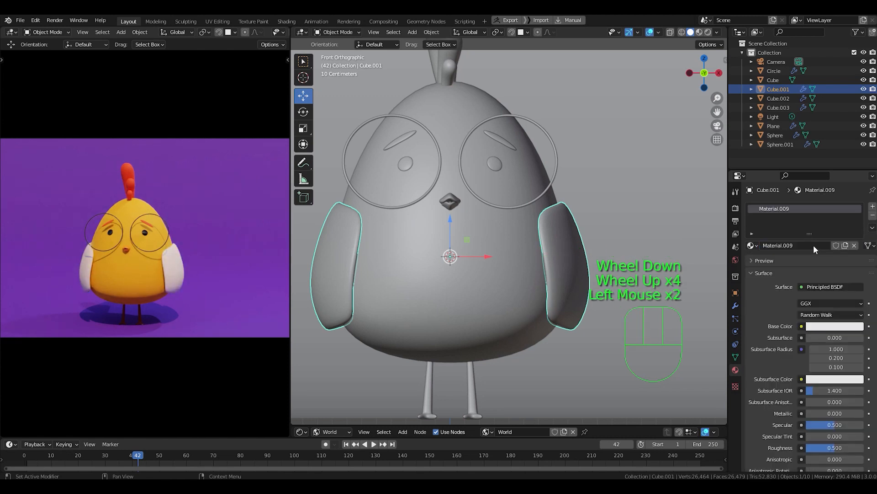
click(845, 326)
drag(819, 233, 804, 259)
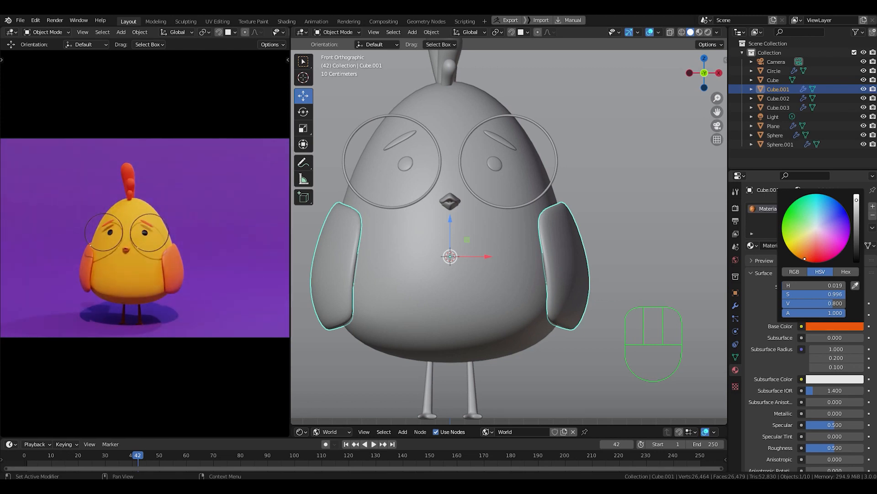
- Set the wing material's roughness to 0.8 and specular to 0.4
scroll(854, 402, down, 2)
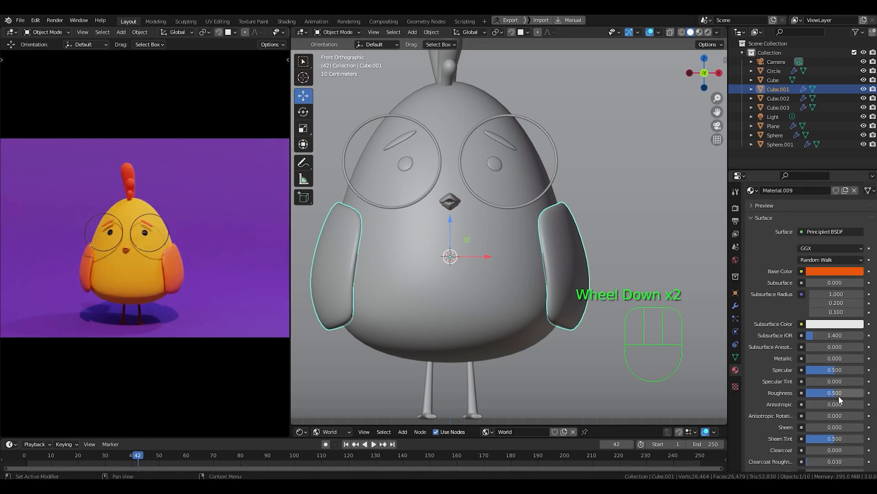
click(835, 399)
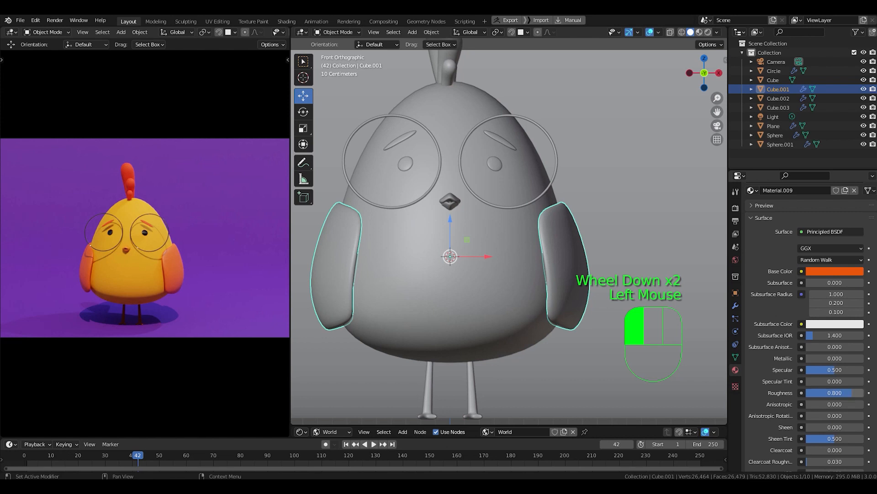
double_click(835, 370)
text(0)
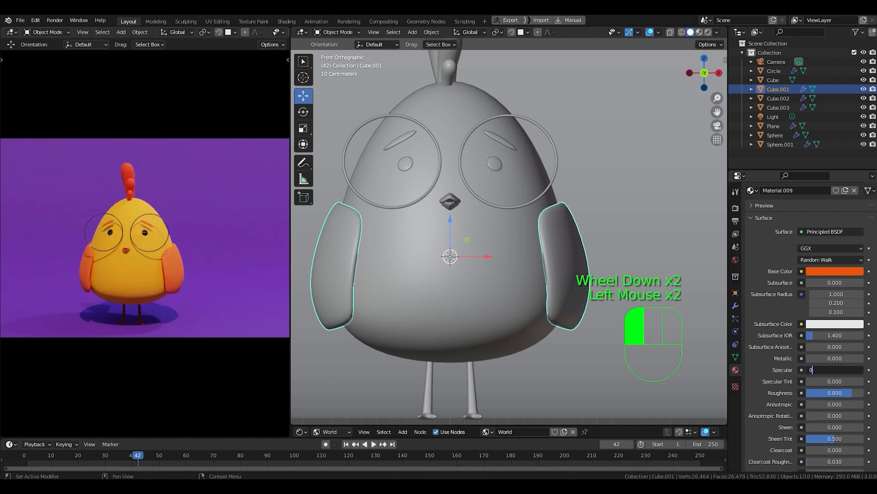
text(.4)
key(Return)
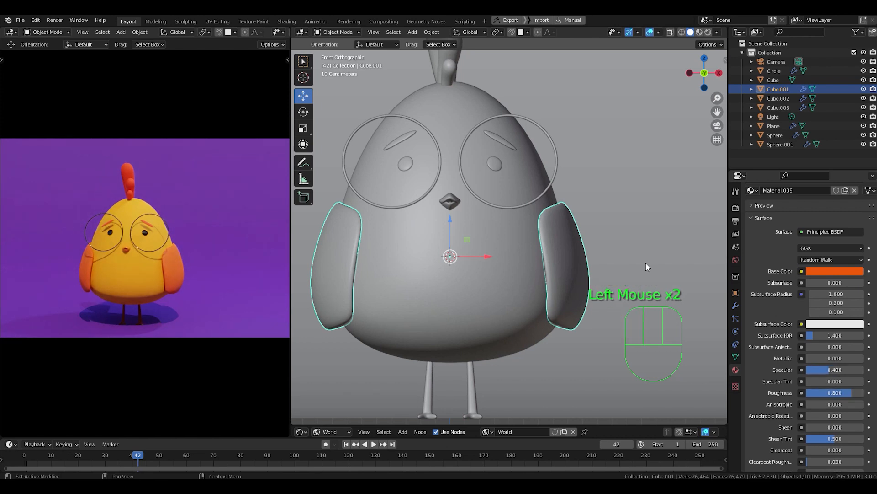
- Scale the chick's eyes uniformly to about 0.825 and check them in the rendered view
shift+middle_drag(492, 213, 496, 218)
scroll(520, 191, up, 2)
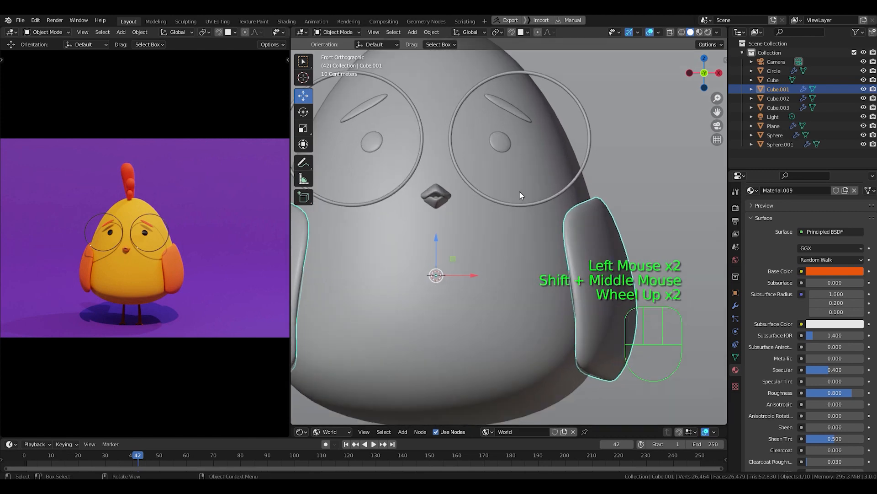
click(506, 145)
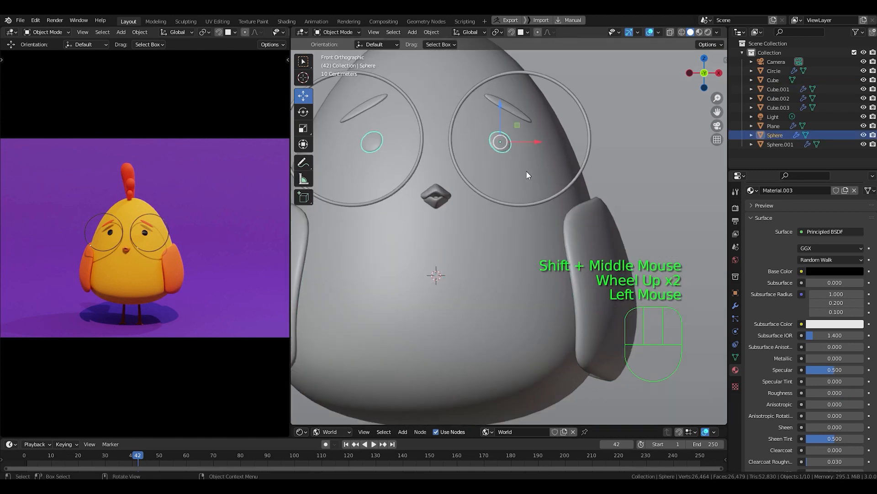
key(s)
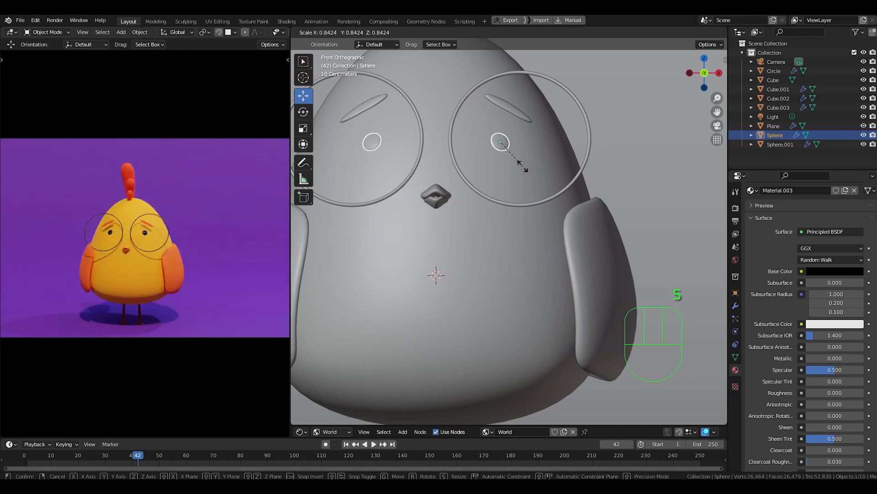
click(522, 165)
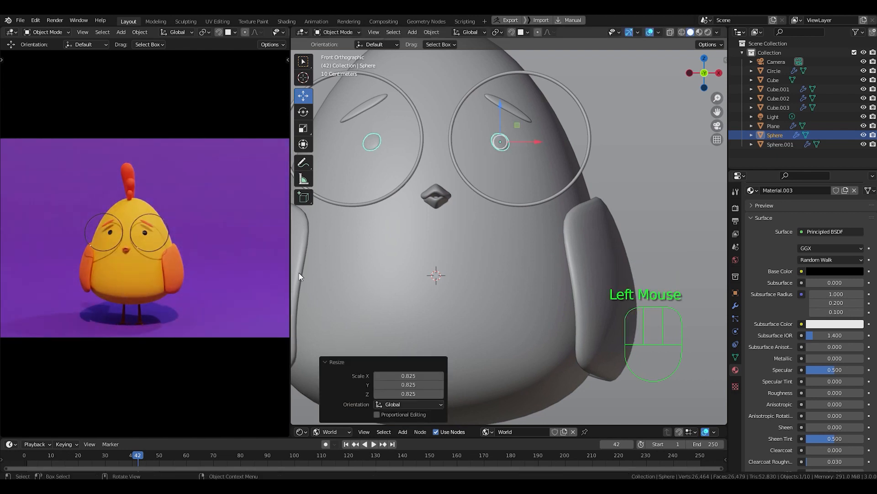
middle_drag(171, 297, 201, 293)
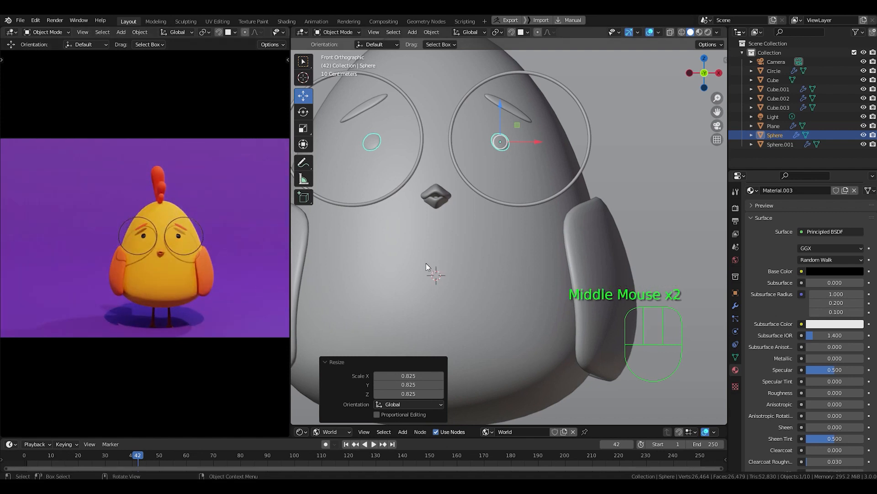
- Move the scene light behind the chick in top view, about -4.33 m along X and 3.12 m along Y
scroll(467, 228, down, 1)
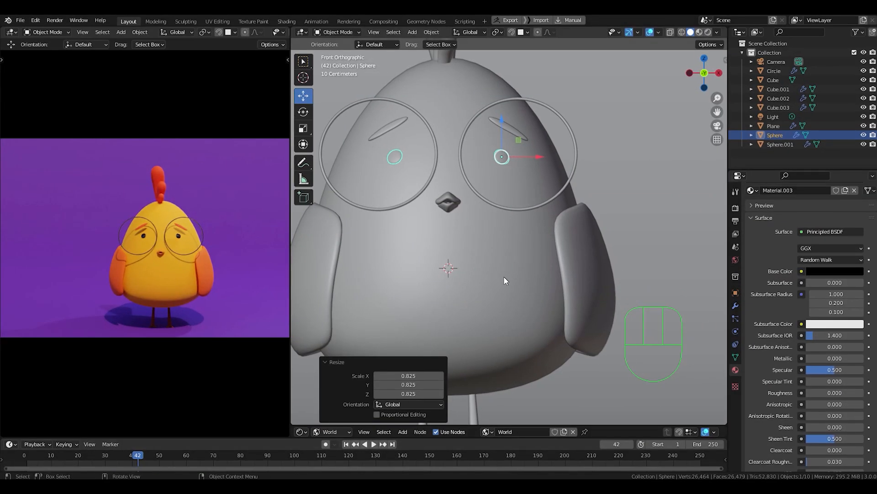
scroll(504, 277, down, 4)
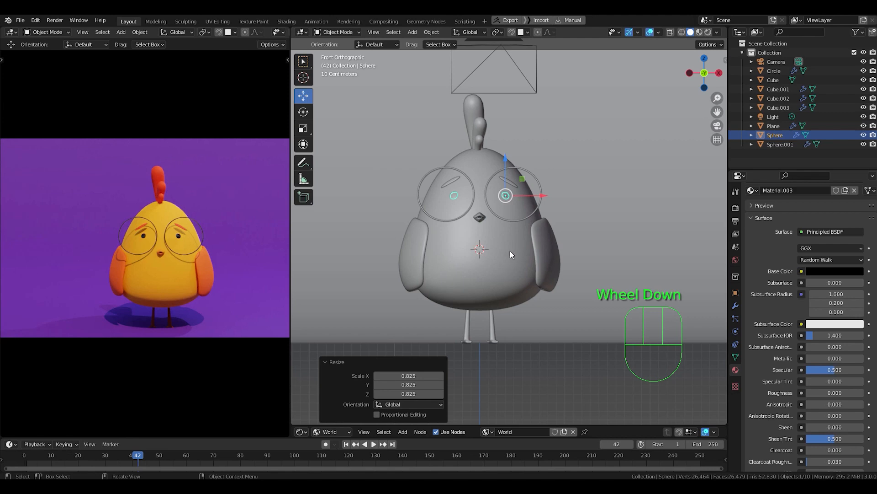
middle_drag(504, 276, 506, 274)
scroll(508, 273, down, 2)
scroll(508, 274, down, 3)
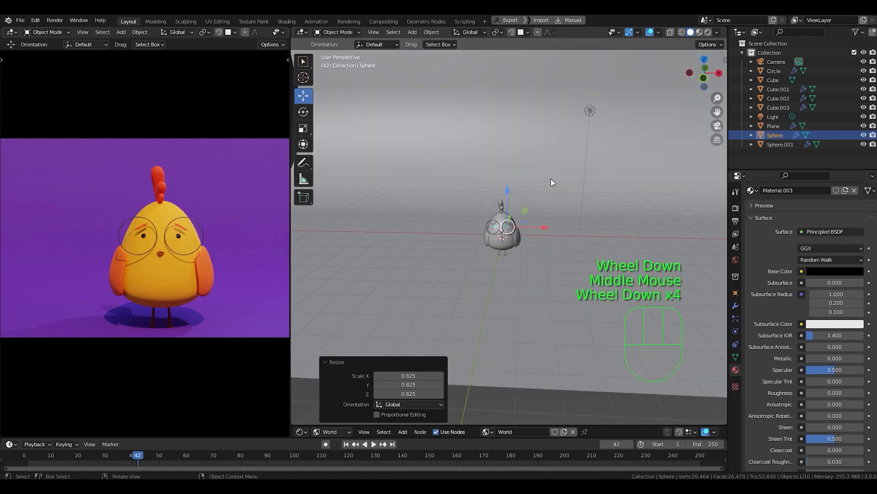
click(595, 110)
key(KP_7)
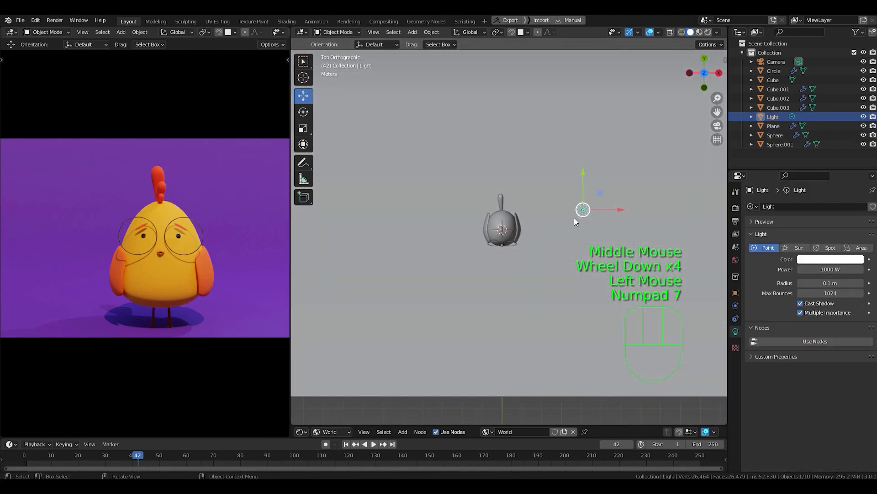
shift+middle_drag(558, 263, 525, 265)
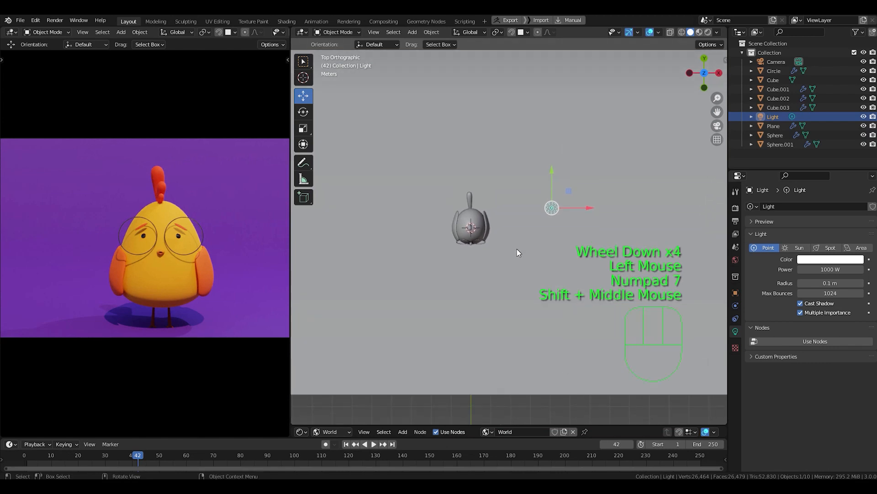
key(g)
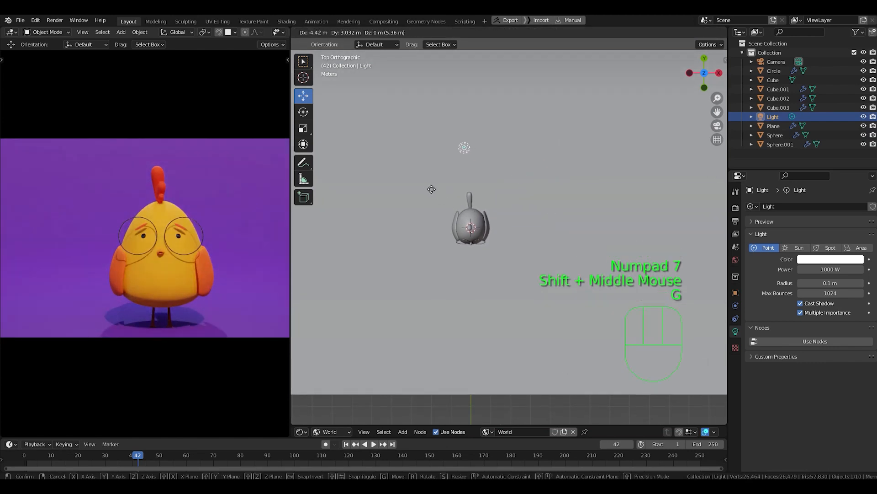
click(432, 187)
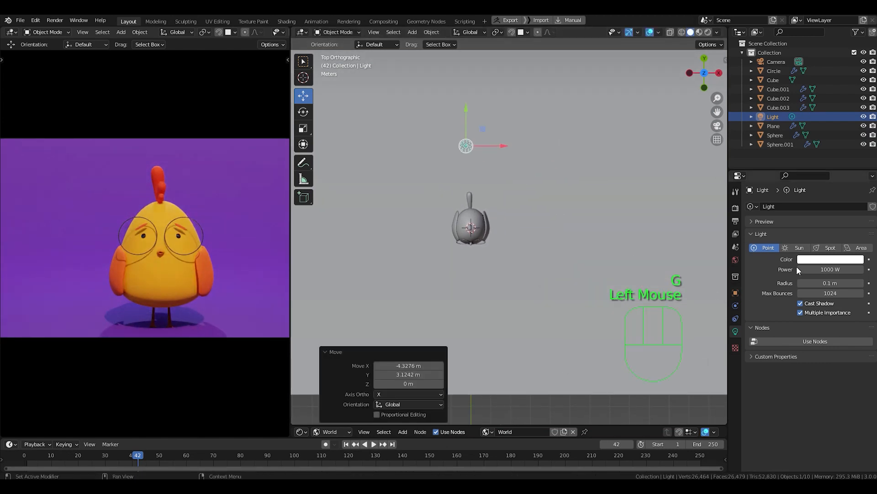
- Change the light's type to Area and rotate it about -70.2° around Z so it points at the chick
click(859, 251)
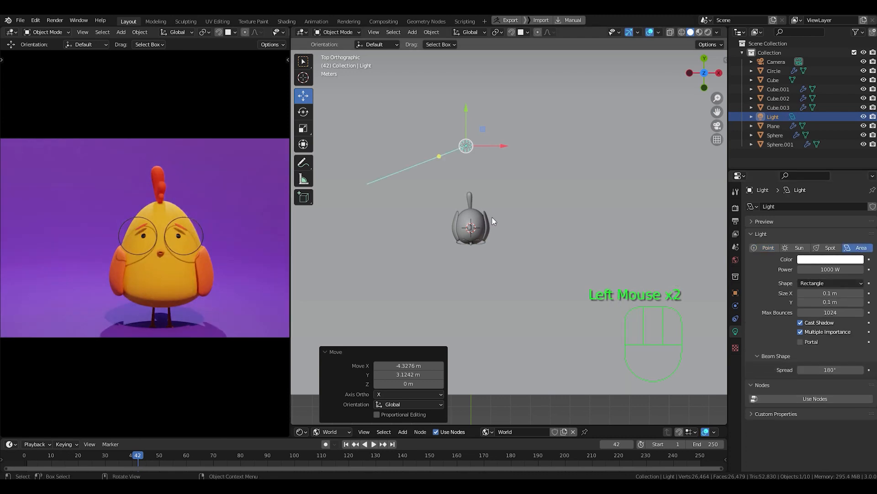
key(r)
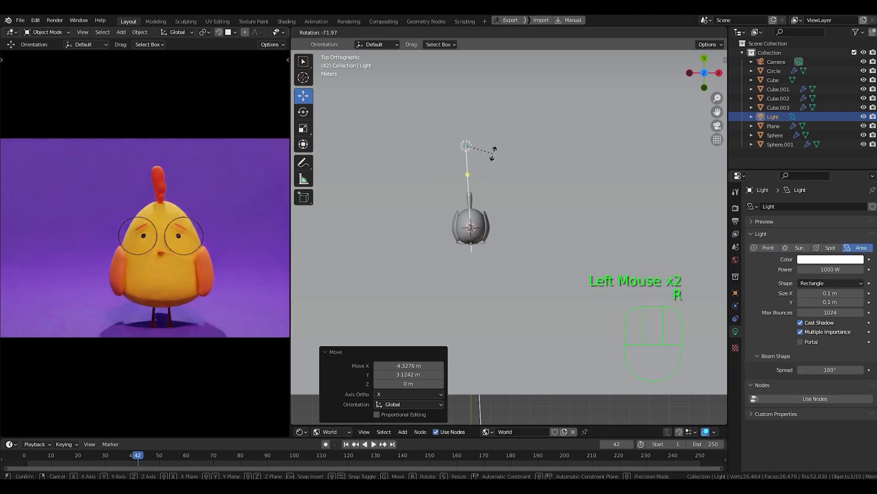
click(492, 152)
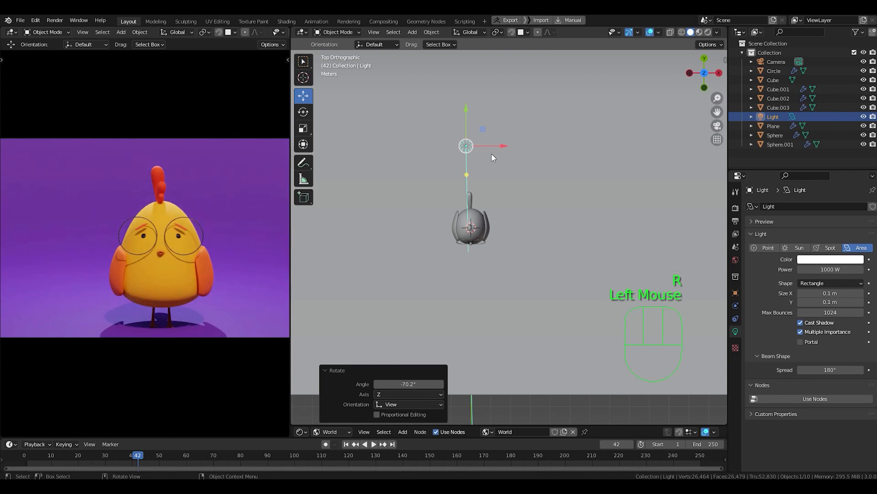
- Move the area light in the right side view about 0.44 m along Y and -2.62 m along Z
key(KP_3)
key(g)
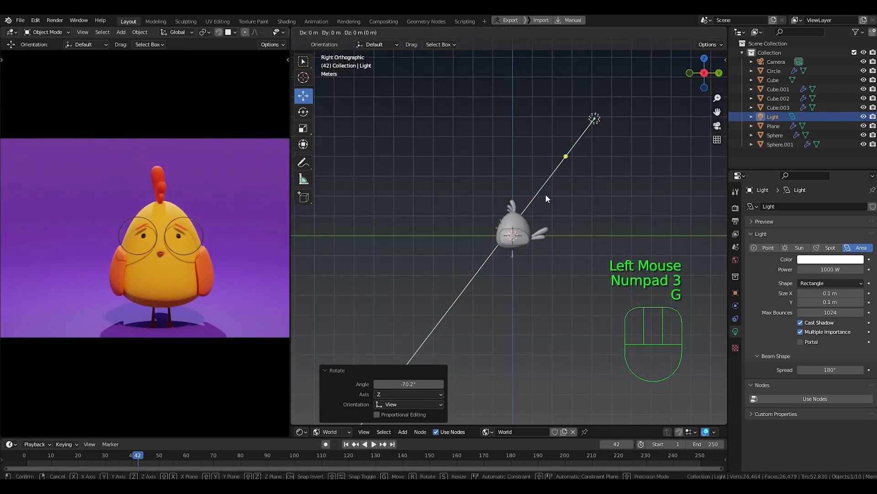
click(554, 246)
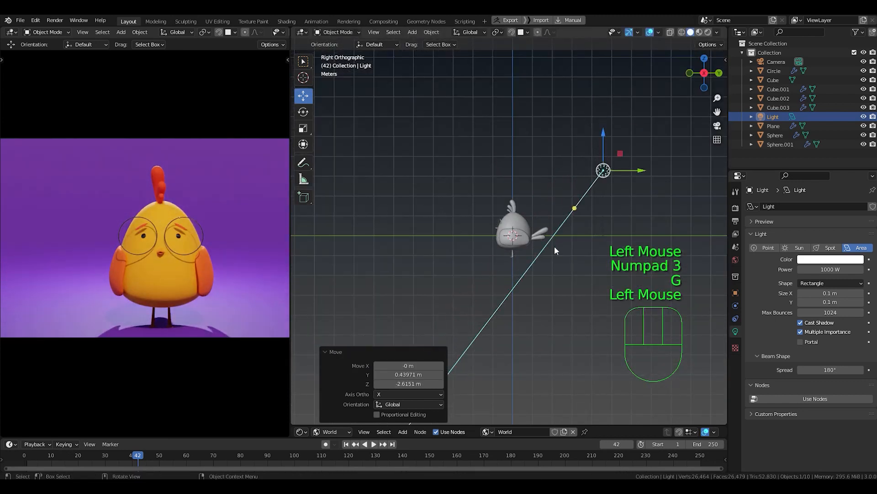
- Rotate the area light 29.3° in the right side view and enlarge it with repeated uniform scaling, the last by about 2.868
key(r)
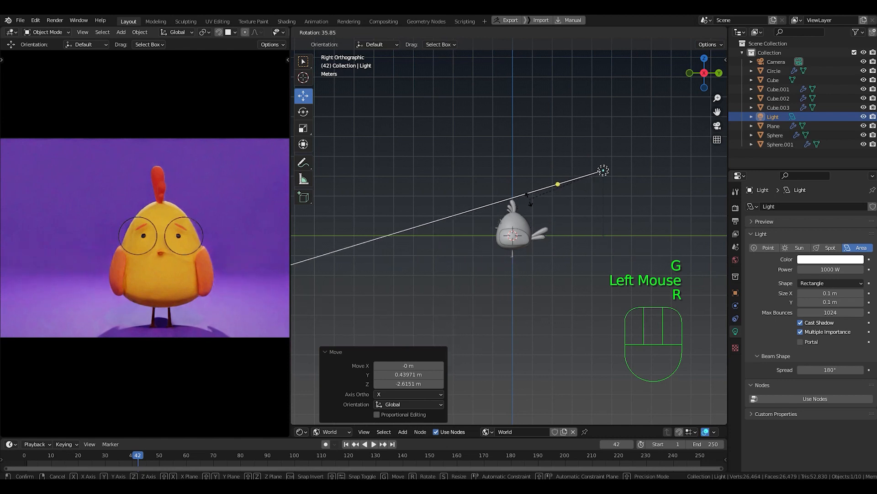
click(530, 212)
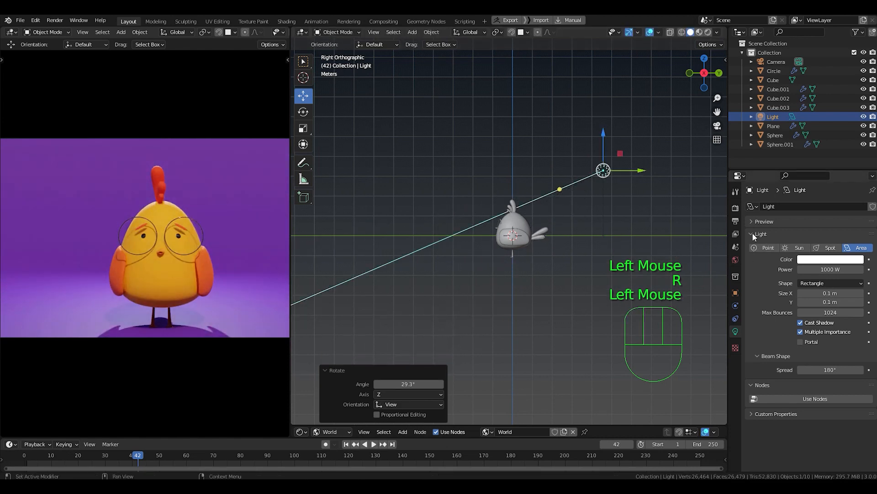
key(s)
click(402, 319)
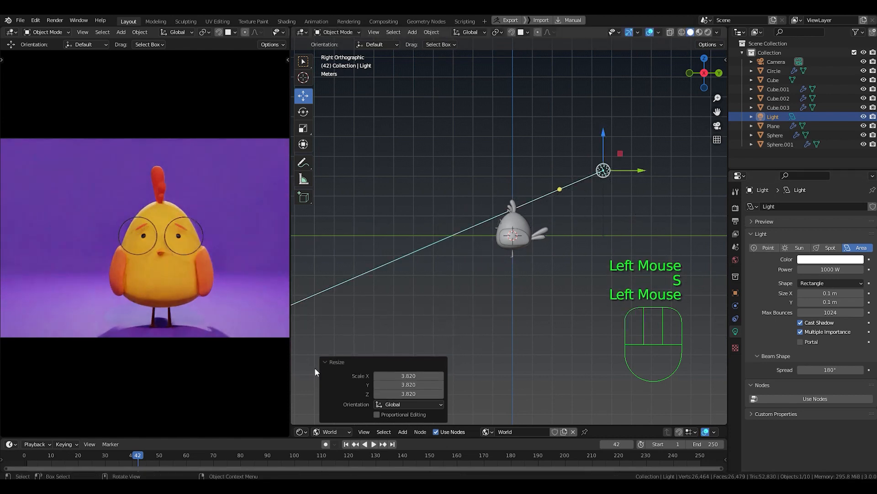
key(s)
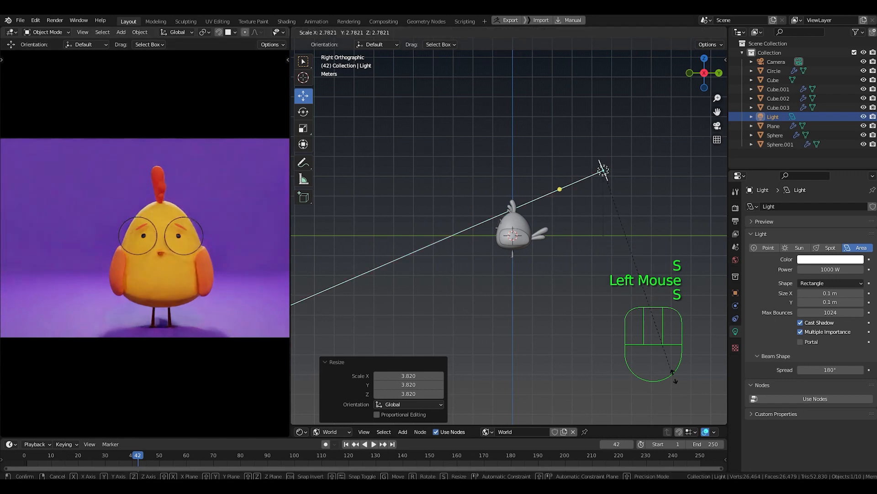
click(617, 235)
key(s)
click(674, 330)
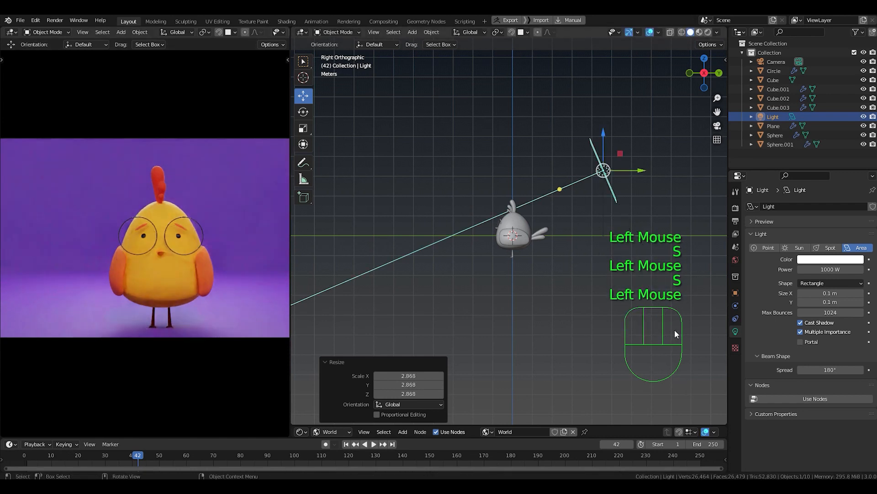
- Move the area light closer to the chick, about -1.11 m along Y and -1.06 m along Z, and show the light's settings
key(g)
click(585, 303)
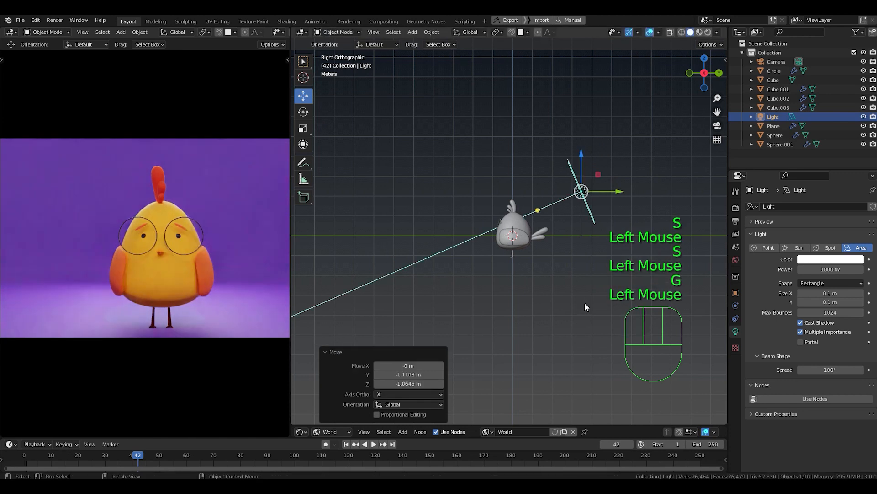
double_click(736, 260)
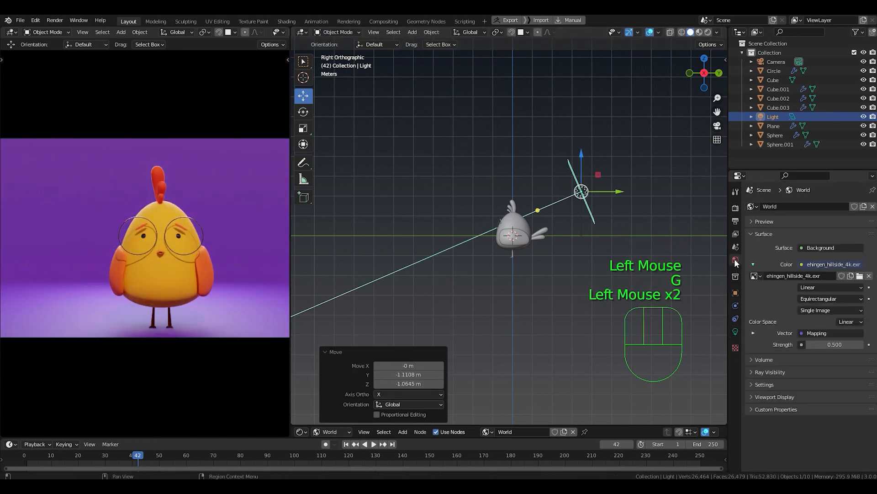
click(736, 330)
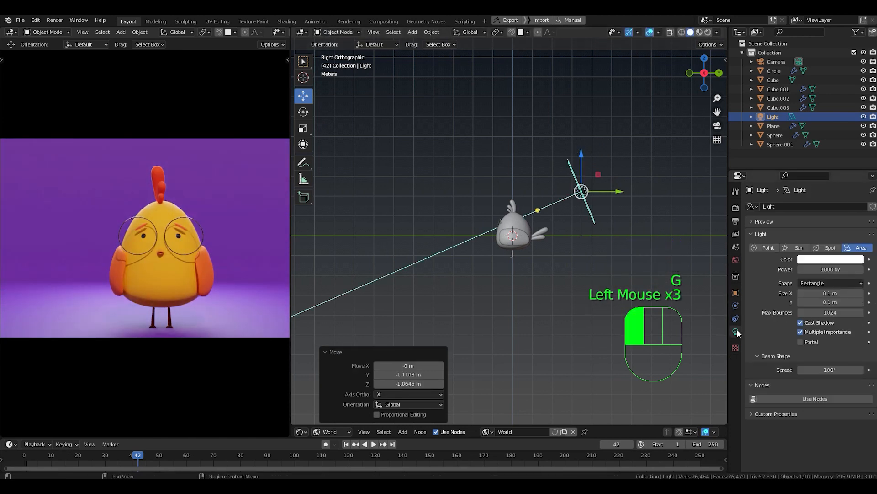
- In top view, move the area light about 0.97 m along X and 0.14 m along Y, and rotate it 8.24° toward the chick
key(KP_7)
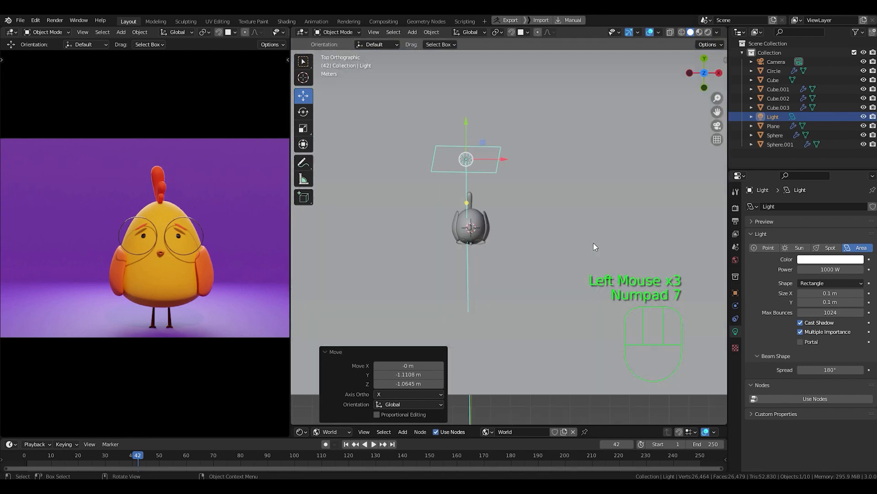
key(g)
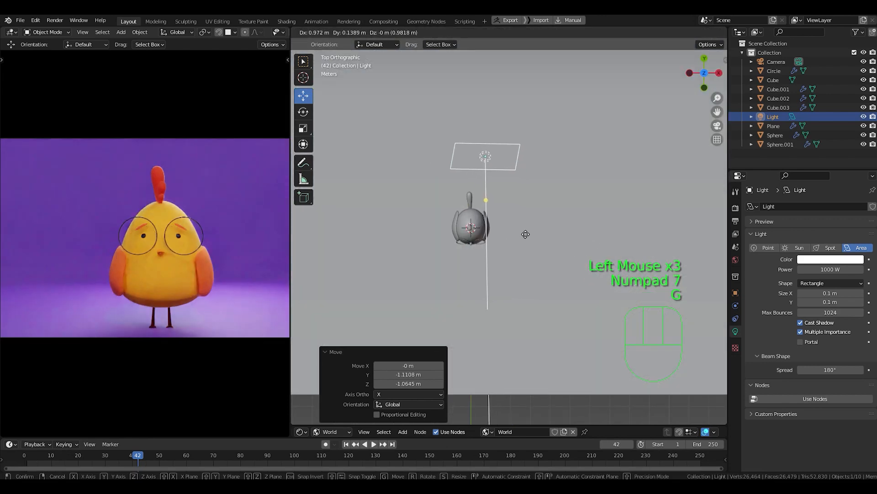
click(526, 237)
key(r)
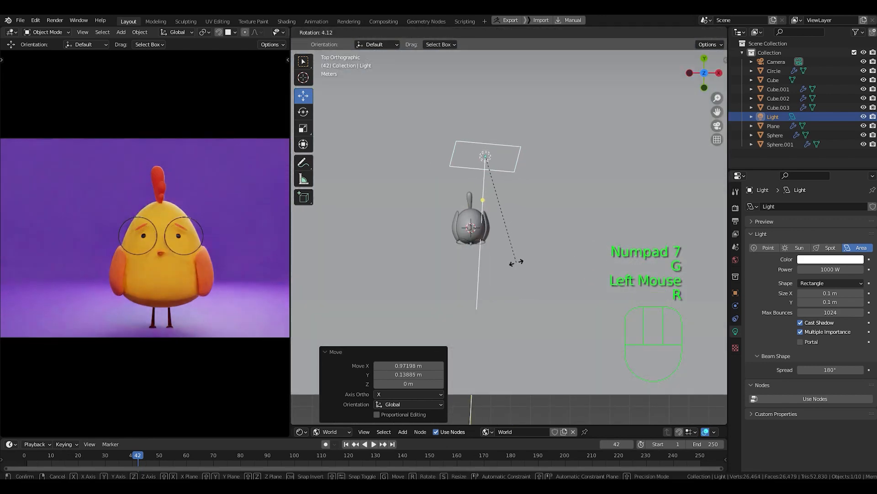
click(507, 263)
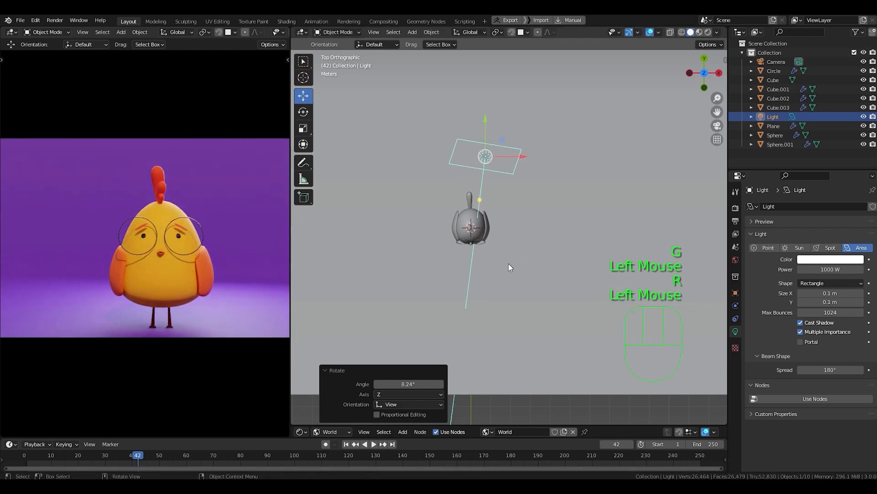
- Rotate the area light 6.87° in front view and shift the camera framing so the chick sits slightly left of center
key(KP_1)
key(r)
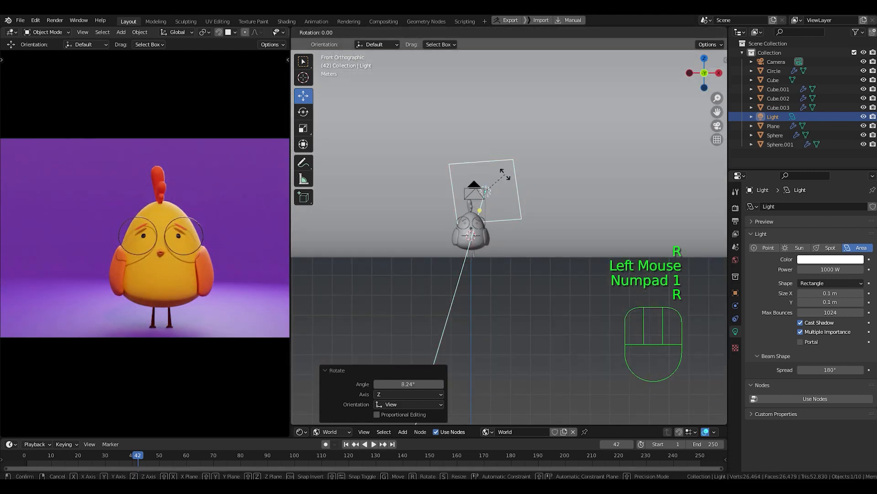
click(509, 178)
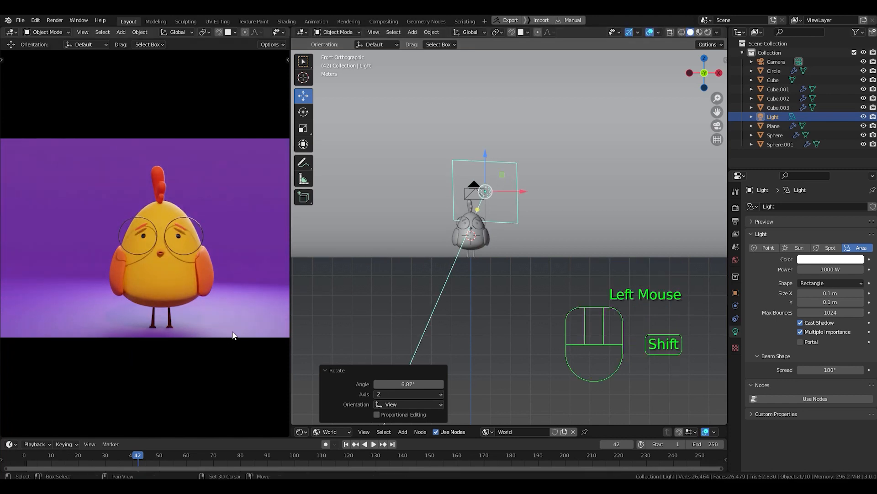
shift+middle_drag(209, 332, 236, 295)
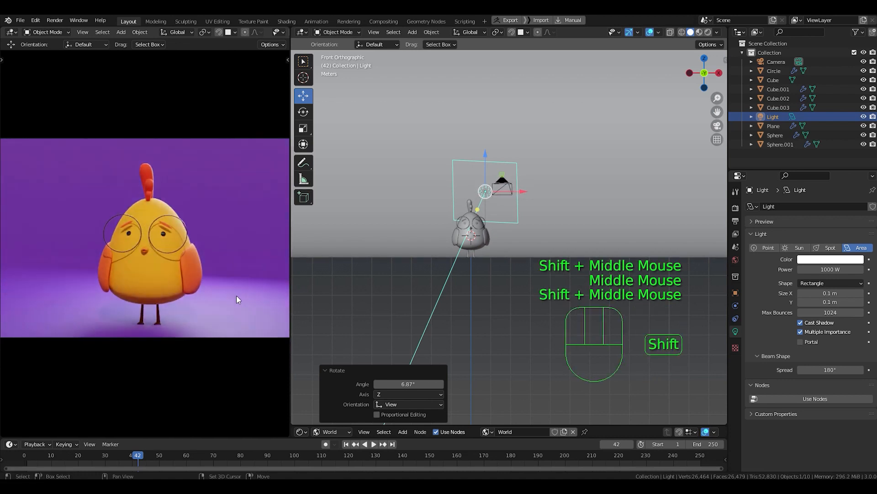
- Set the area light's power to 5000 W and reduce its beam spread to about 90.7°
click(839, 269)
text(50)
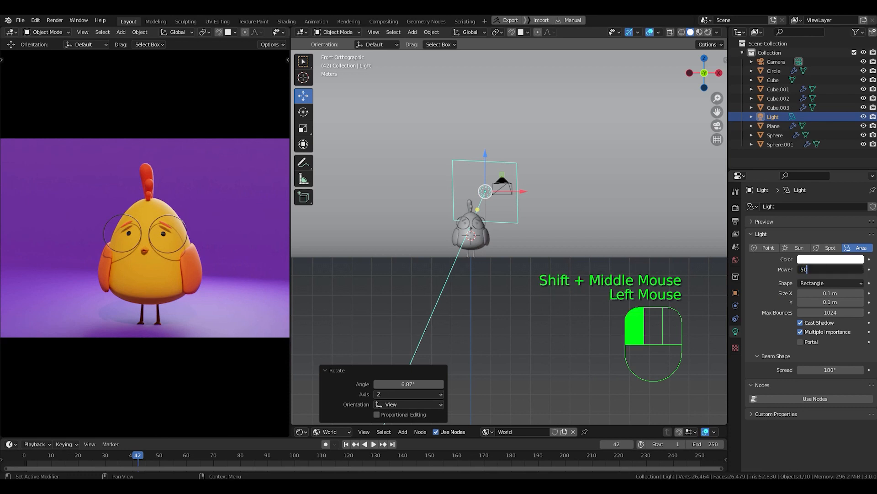
text(00 W)
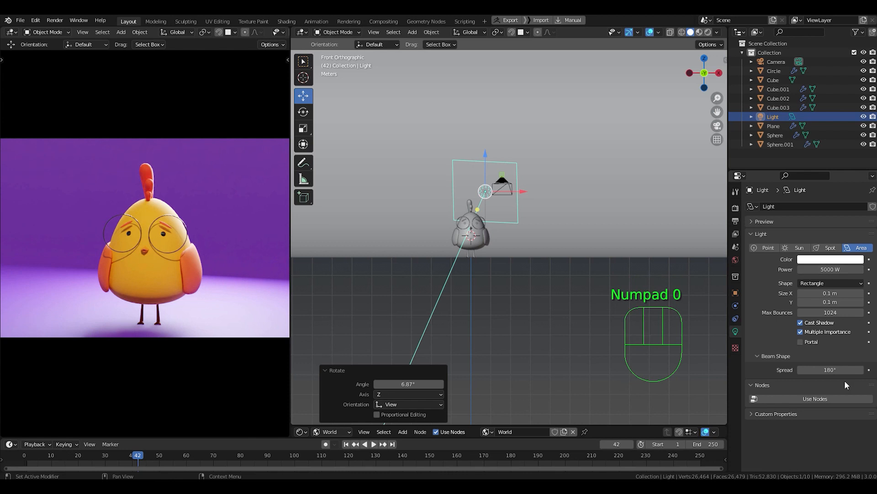
drag(830, 369, 777, 370)
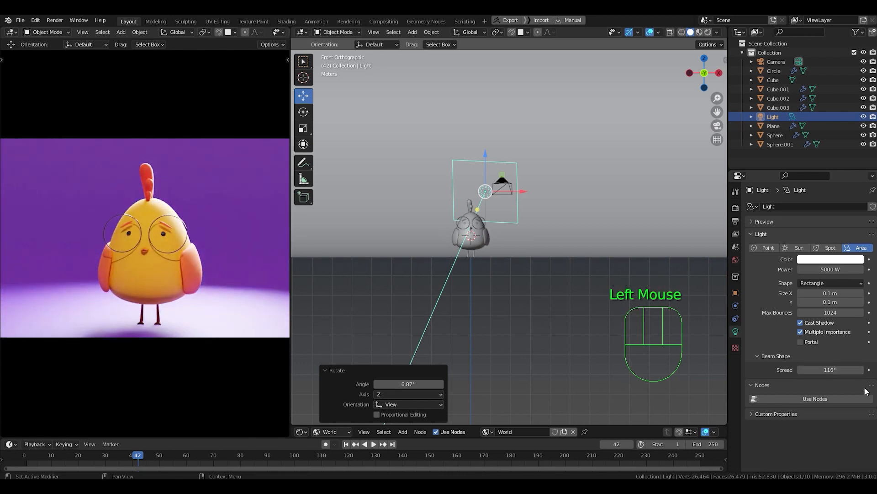
mouse_move(846, 371)
mouse_down()
mouse_move(794, 371)
mouse_move(853, 370)
mouse_up()
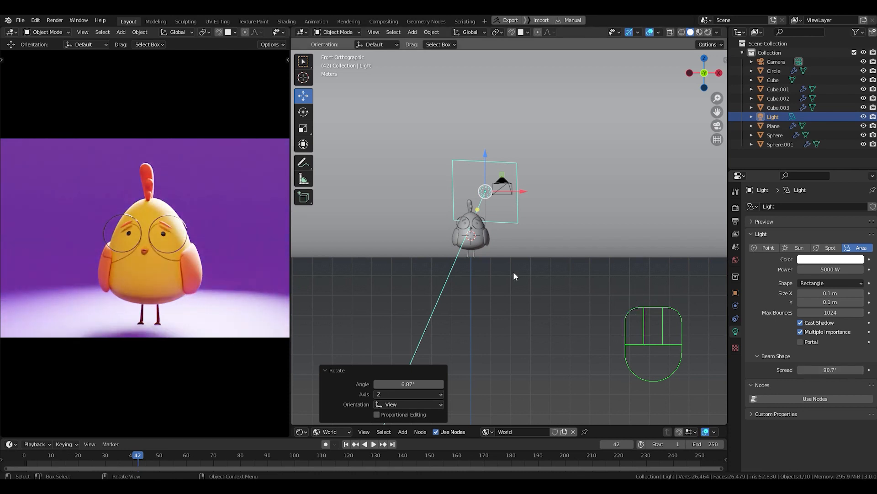
- In the right side view, move the area light about 1.76 m along Y and 0.44 m along Z, and rotate it 6.27°
key(KP_3)
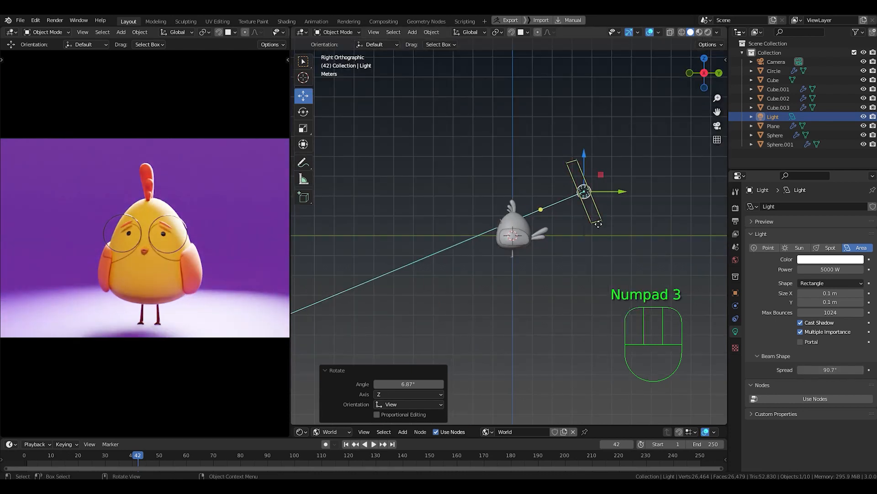
key(g)
click(632, 219)
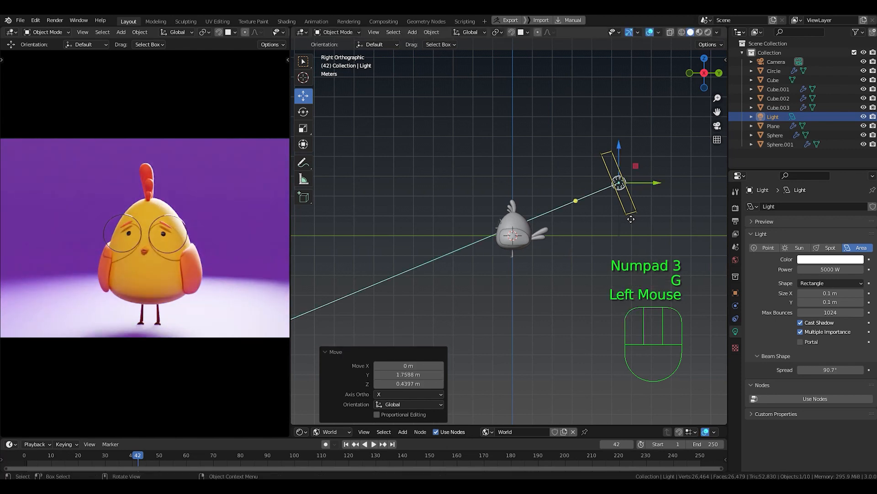
key(r)
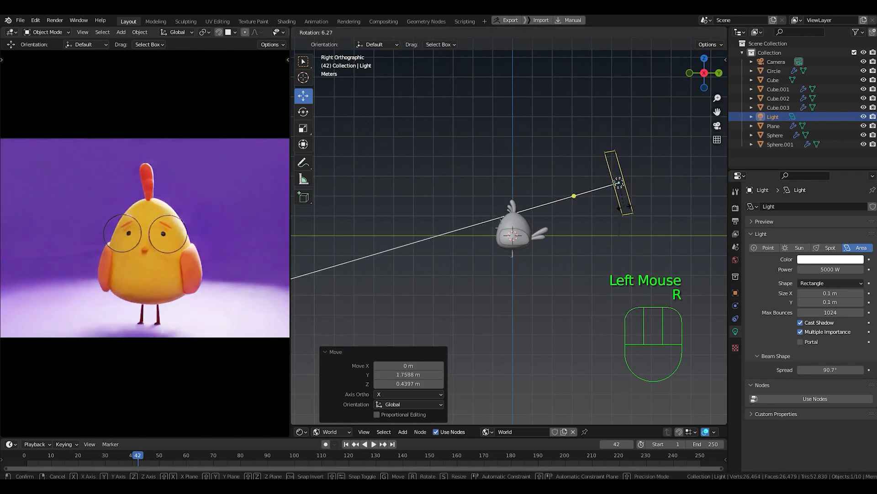
click(609, 225)
- Duplicate the area light in top view about 7.73 m along X and -4.37 m along Y, and rotate the copy 73.8° to face the chick
key(KP_7)
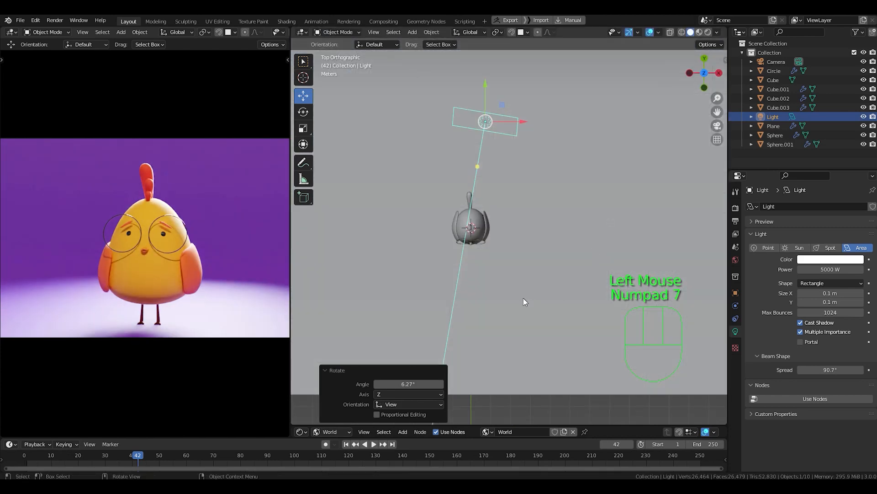
shift+middle_drag(512, 284, 536, 316)
scroll(532, 281, down, 2)
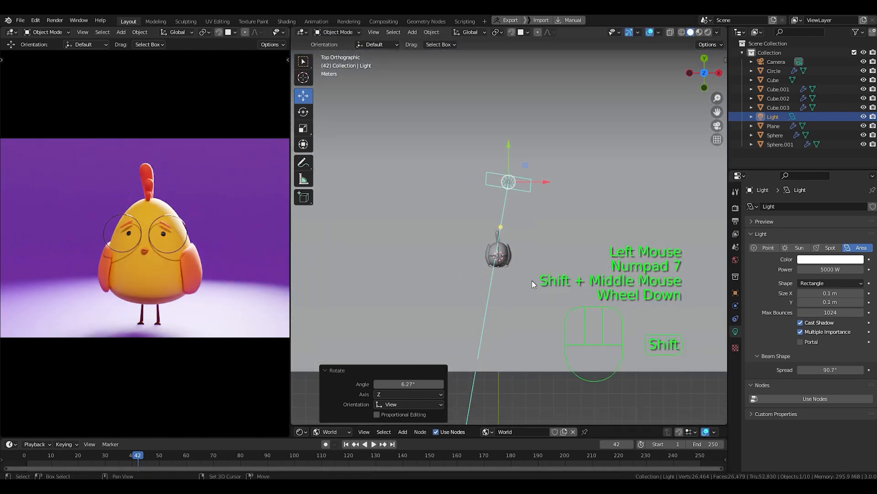
key(shift+d)
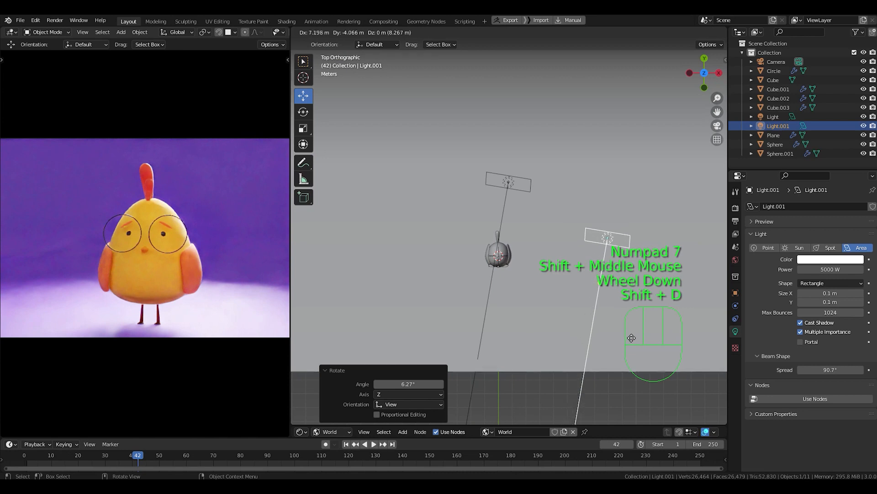
click(638, 341)
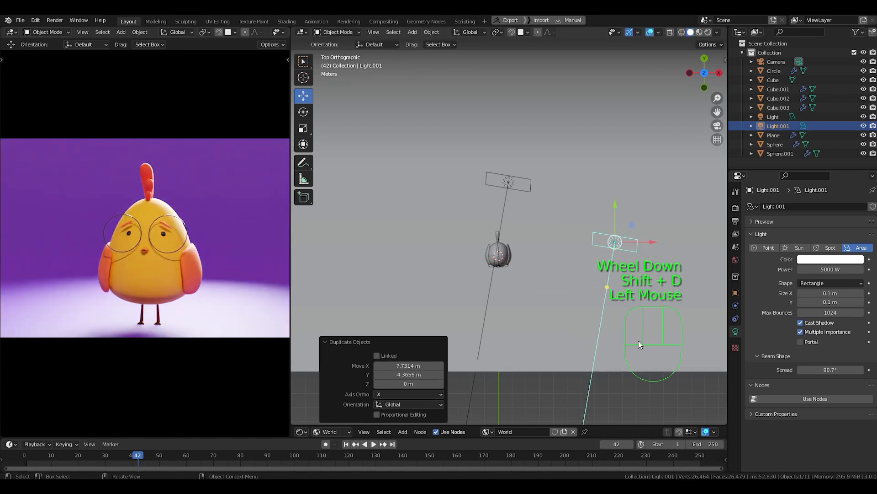
key(r)
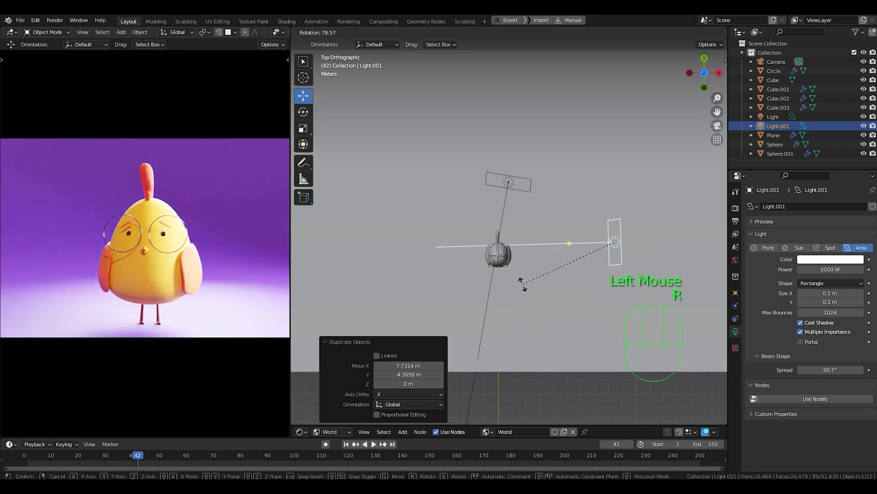
click(529, 289)
- Set the duplicated side light's power to 1200 W and its color to pinkish purple
click(830, 269)
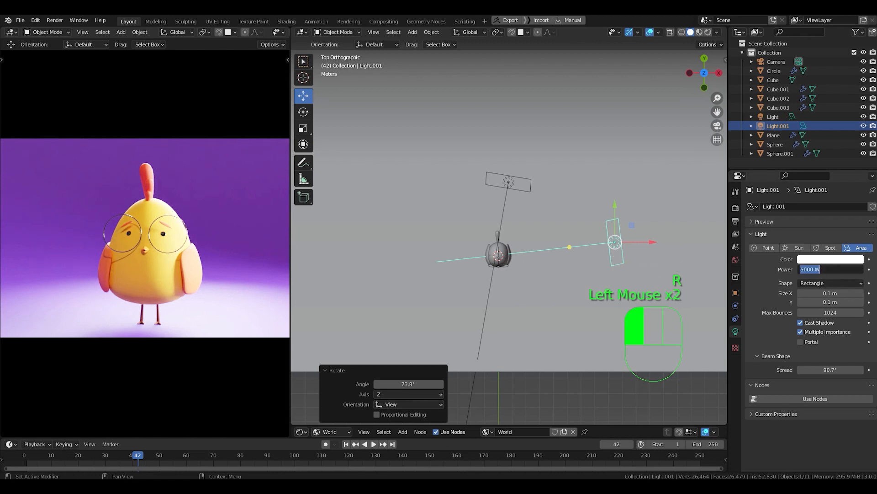
text(1200)
key(Return)
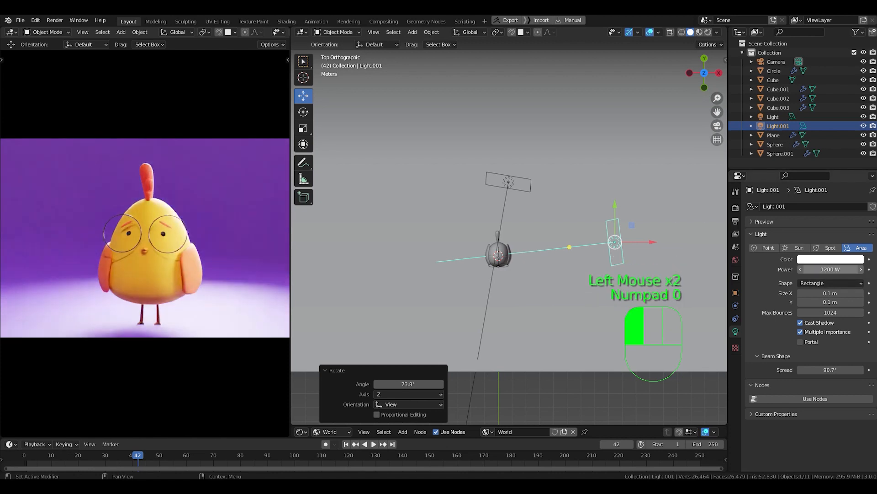
click(834, 260)
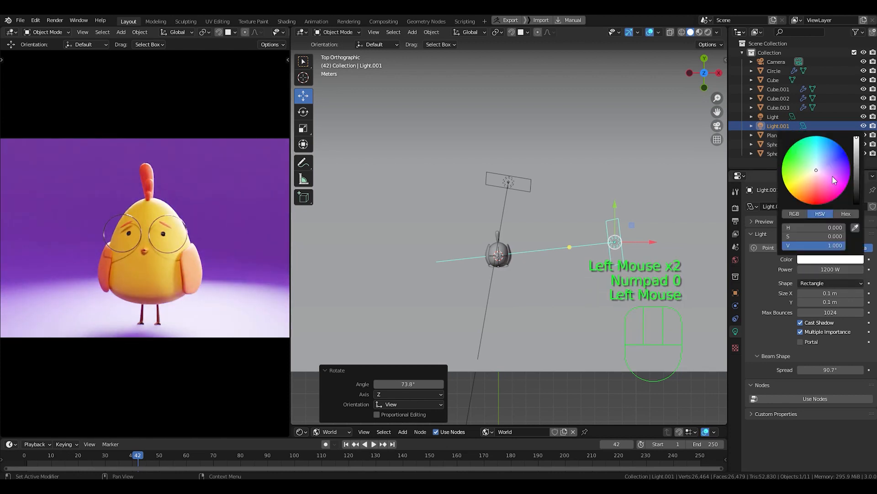
drag(832, 177, 834, 175)
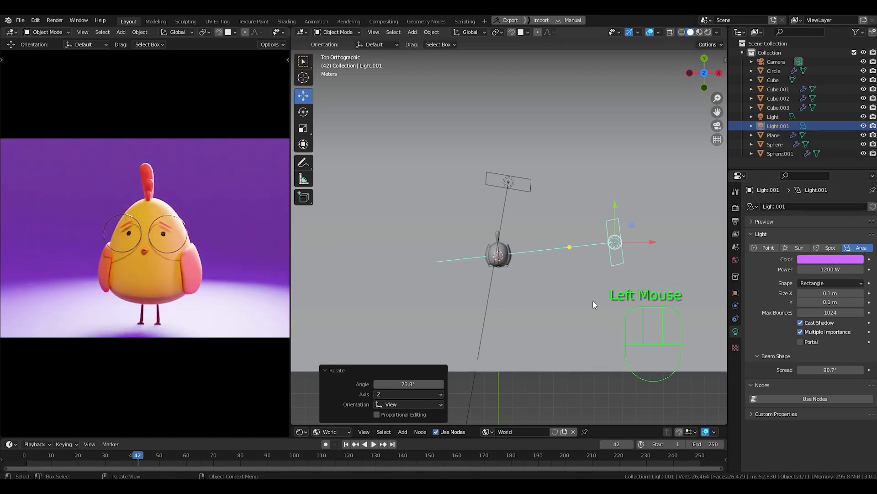
- Move the purple side light about -0.53 m along X and 0.27 m along Y in top view
key(g)
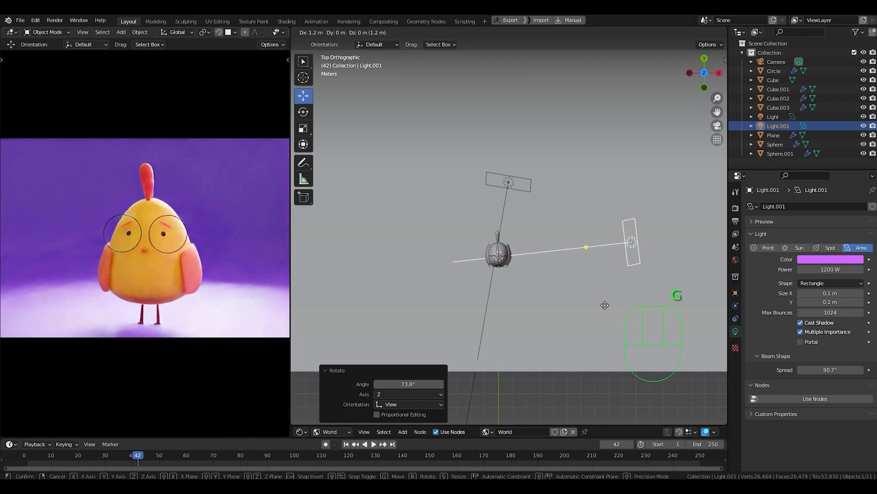
click(581, 305)
- Duplicate the purple side light in top view about -16.08 m along X and -0.32 m along Y, and rotate the copy -173° to face the chick
shift+middle_drag(530, 296, 544, 284)
scroll(577, 303, down, 1)
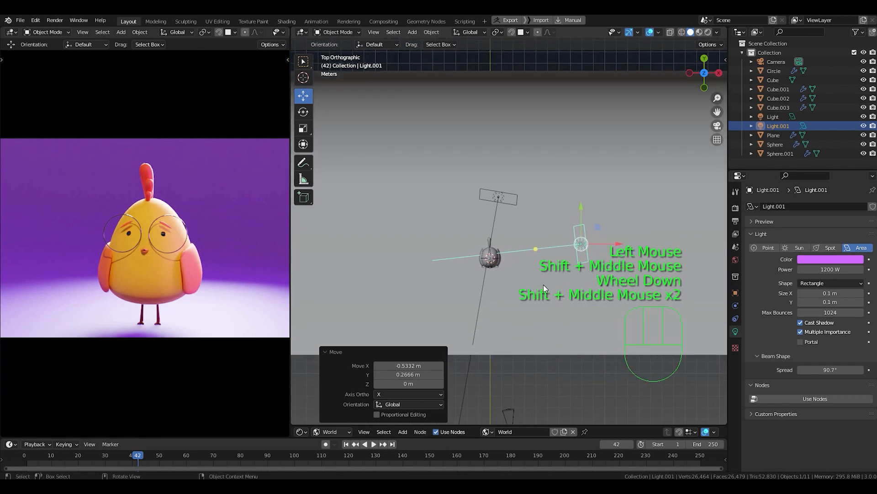
key(shift+d)
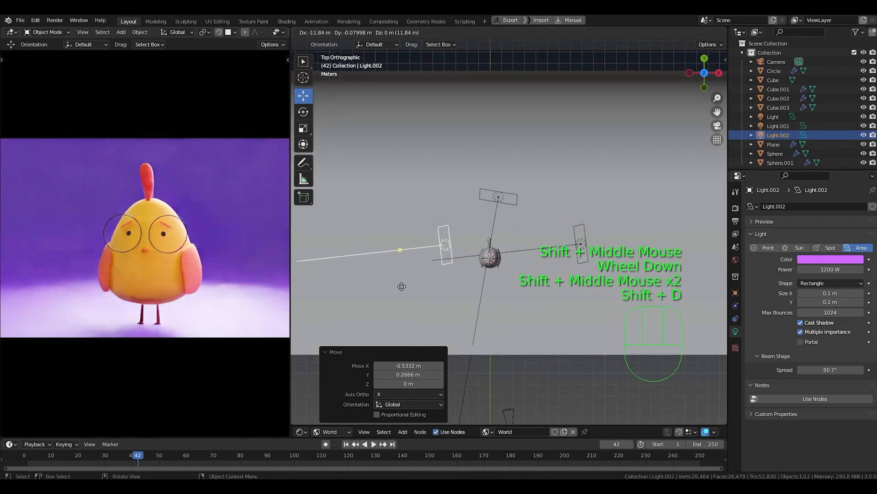
click(359, 288)
key(r)
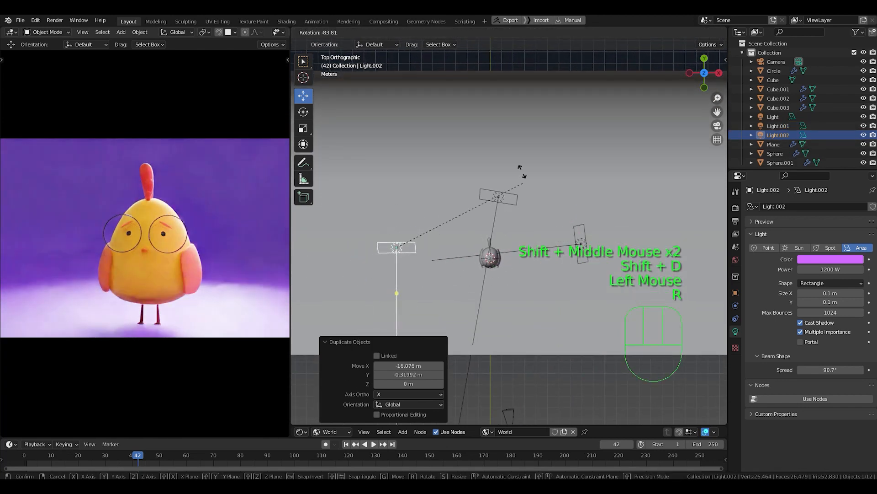
click(330, 110)
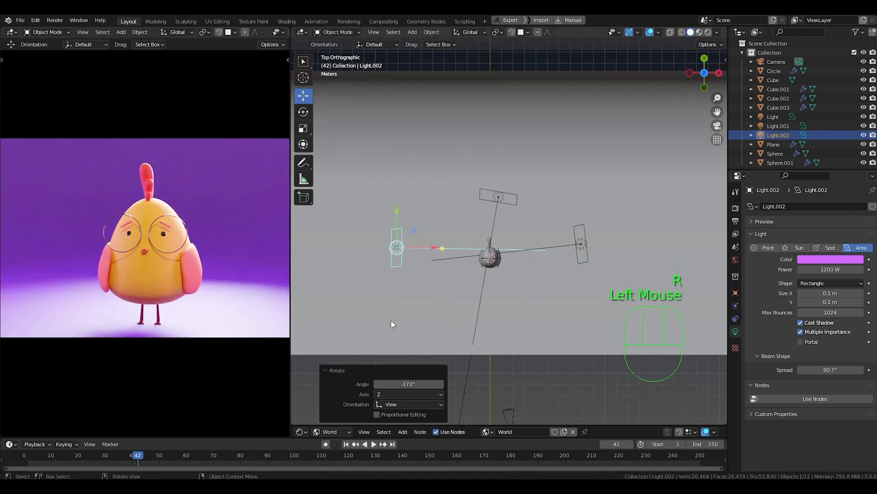
- Aim the copied side light at the chick with moves of about -0.68, -1.72 m and -1.0, -1.2 m in X and Y, and rotations of -10.3° and -6.45°
key(g)
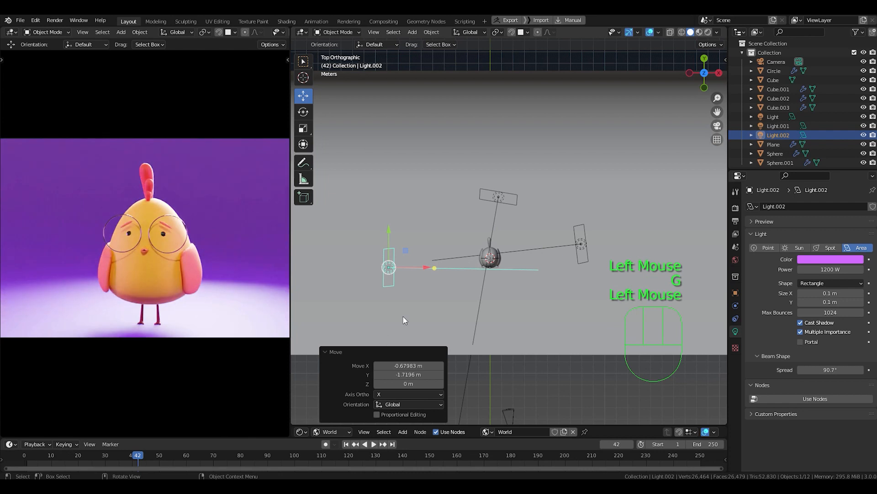
key(r)
click(406, 304)
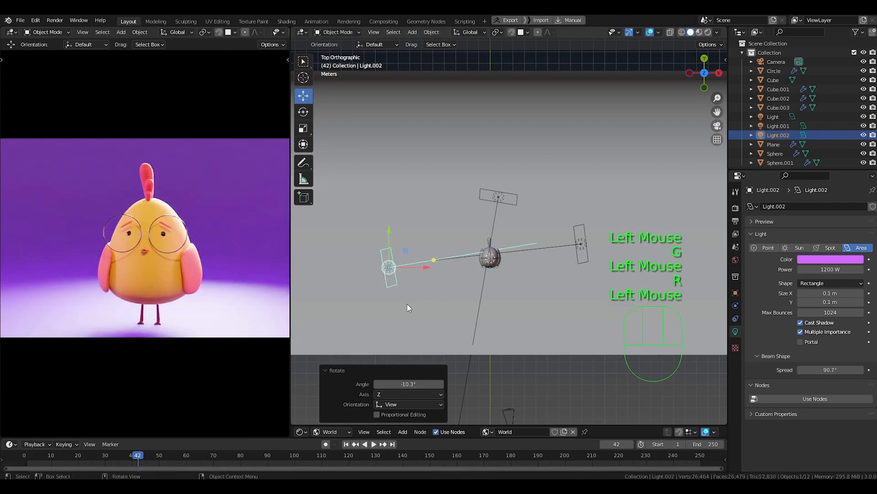
key(g)
click(399, 318)
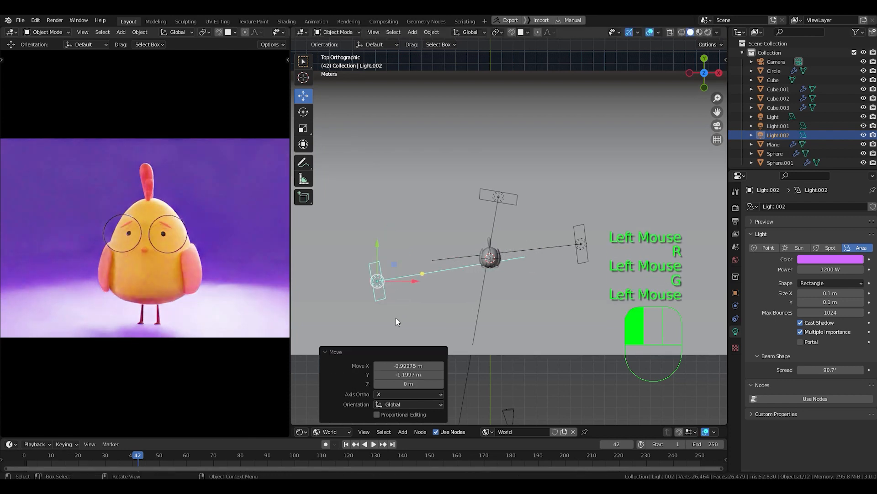
key(r)
click(397, 311)
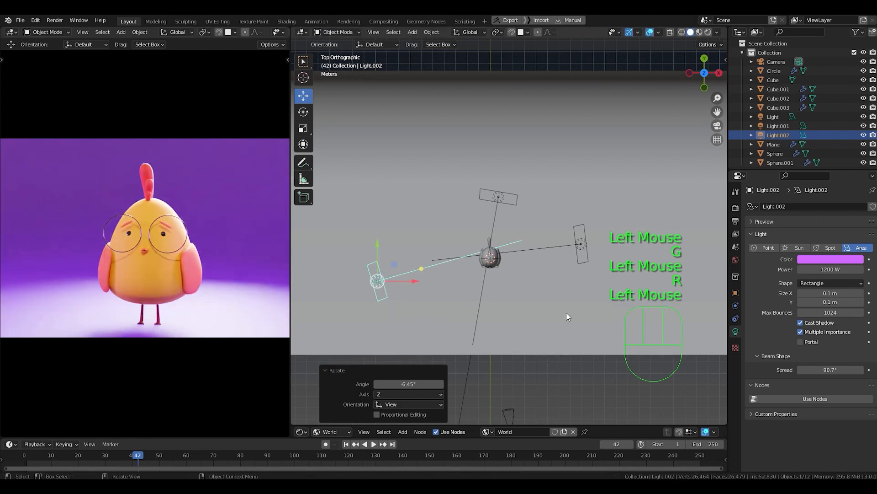
- Change the copied side light's color to light blue with hue 0.623 and saturation 0.700
double_click(822, 269)
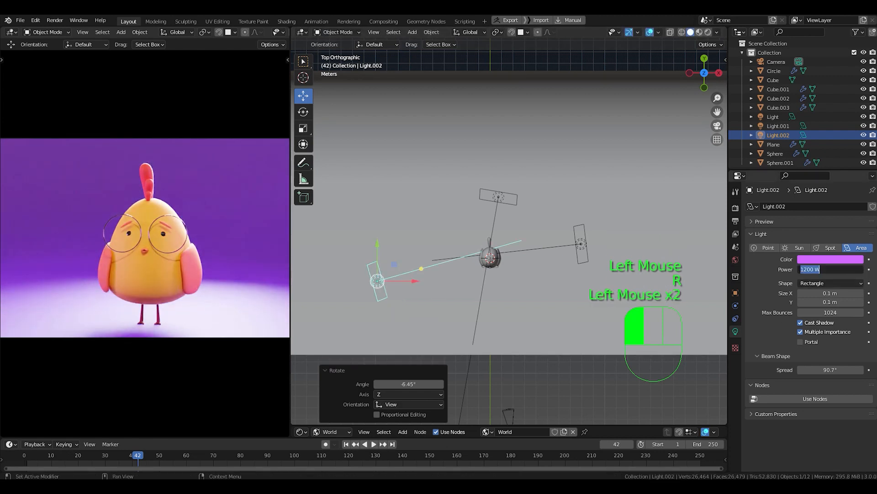
click(833, 258)
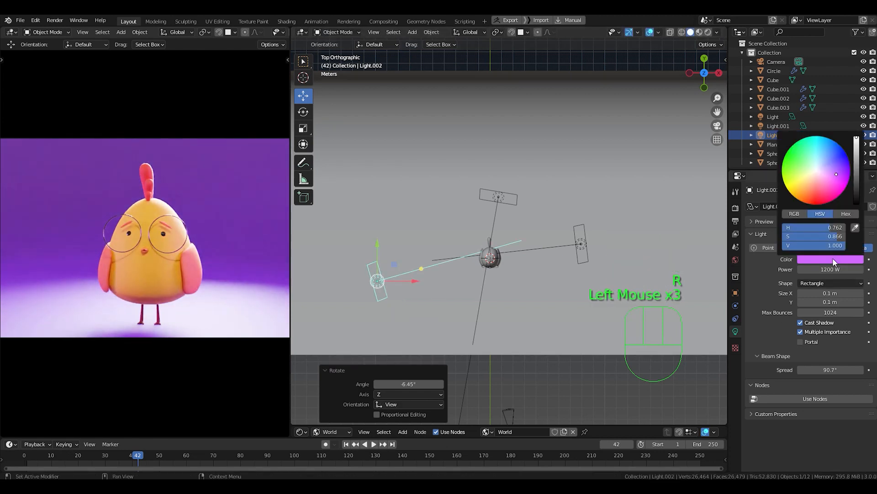
drag(844, 178, 826, 159)
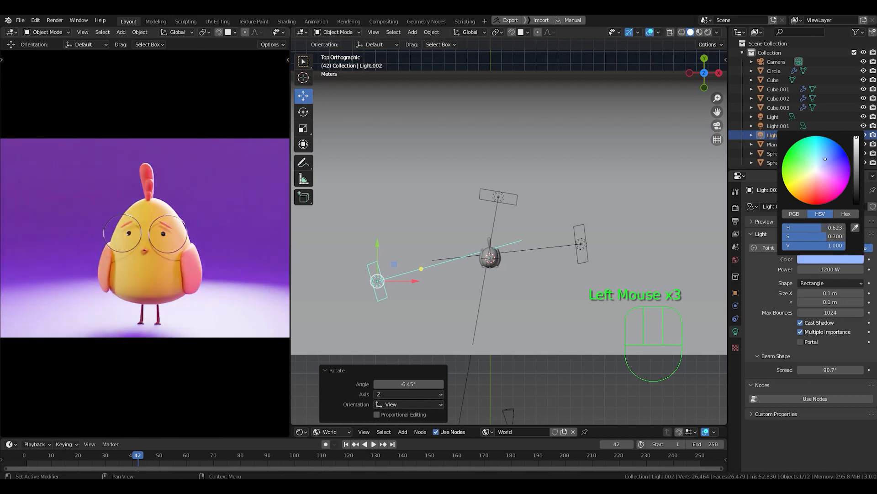
- In front view, rotate the light-blue side light -4.55° and the purple side light 1.2°
shift+middle_drag(509, 320, 494, 281)
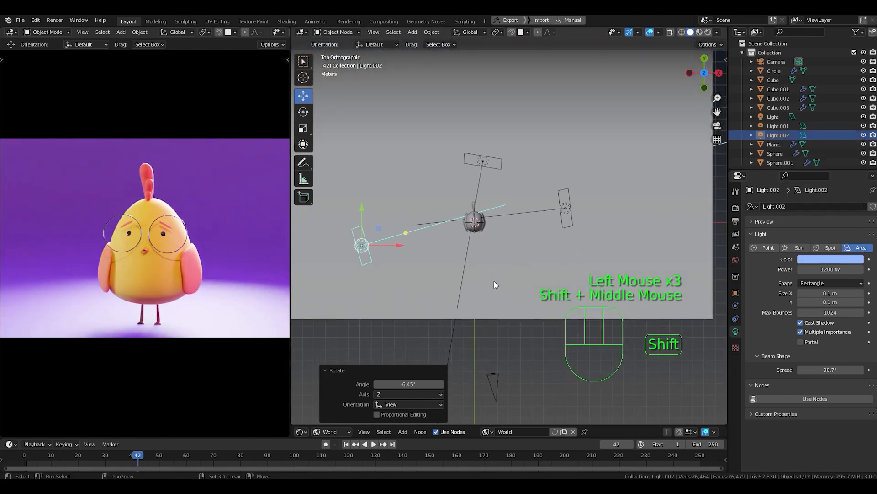
key(KP_1)
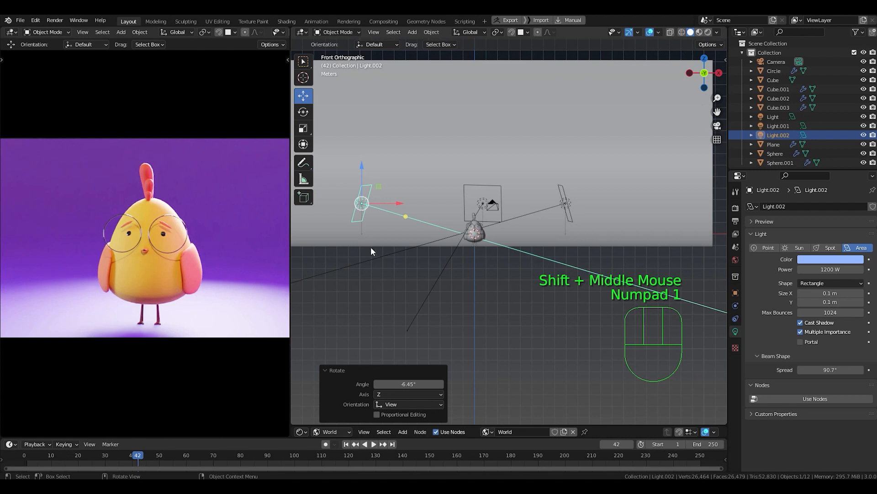
key(r)
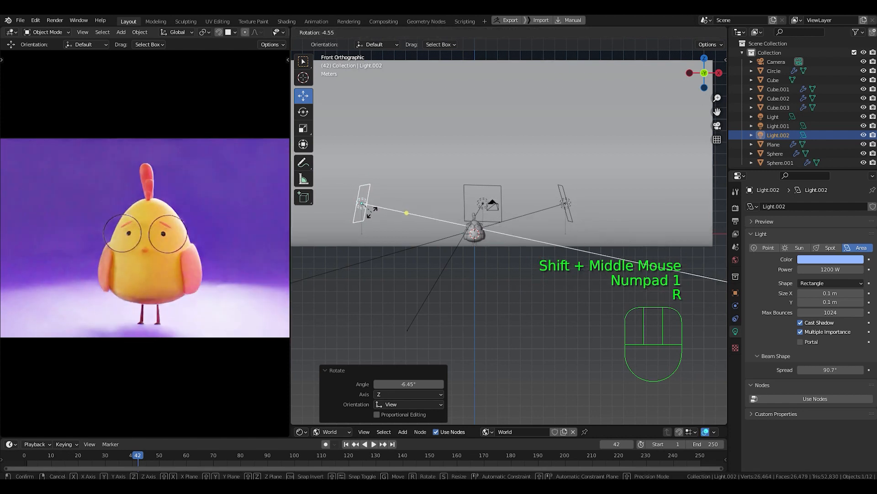
click(372, 211)
click(567, 202)
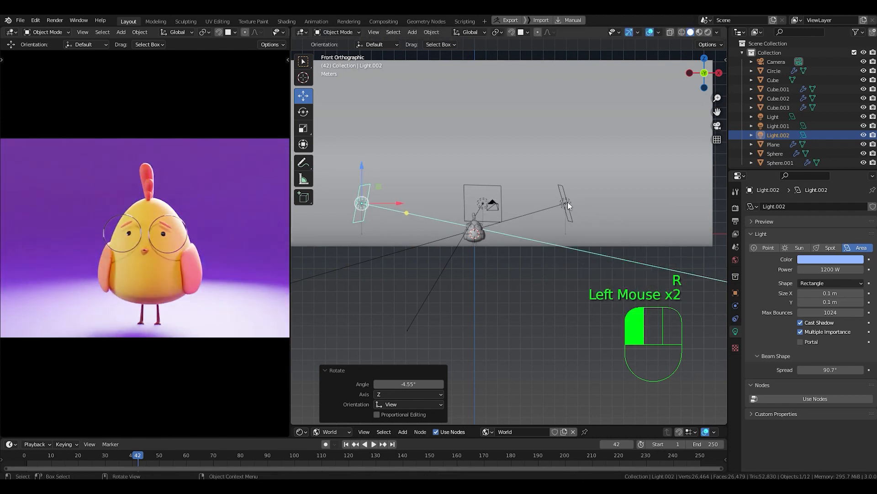
key(r)
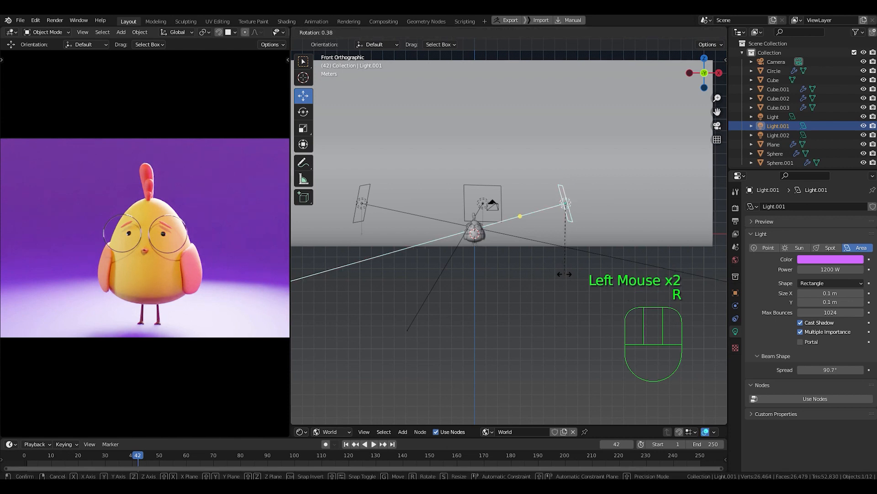
click(564, 271)
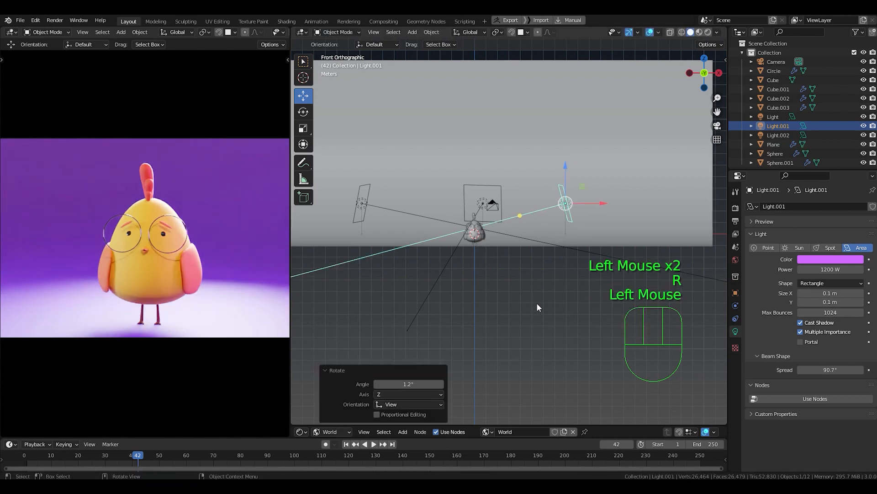
- Duplicate the light-blue light in top view by 9.8 m X and -7.84 m Y, rotate it -78.7°, and shift it about 1.28 m along X
mouse_move(211, 309)
shift+middle_down()
mouse_move(195, 304)
mouse_move(205, 309)
shift+middle_up()
key(KP_7)
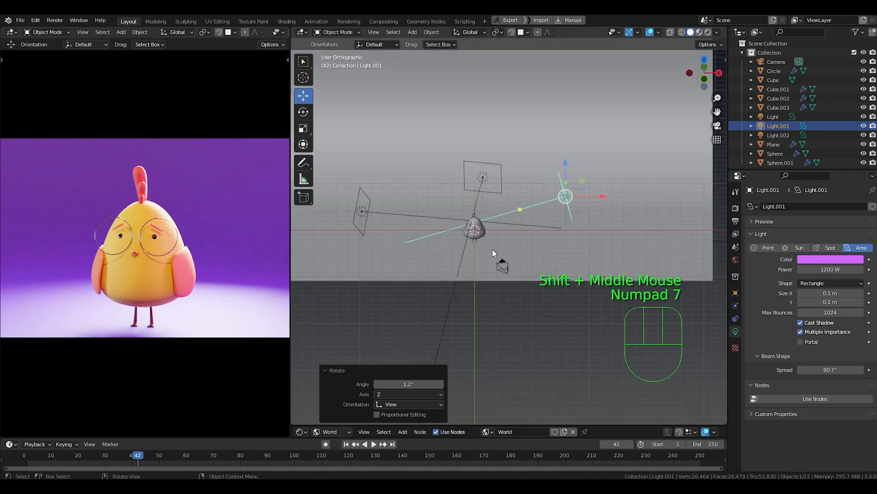
click(357, 248)
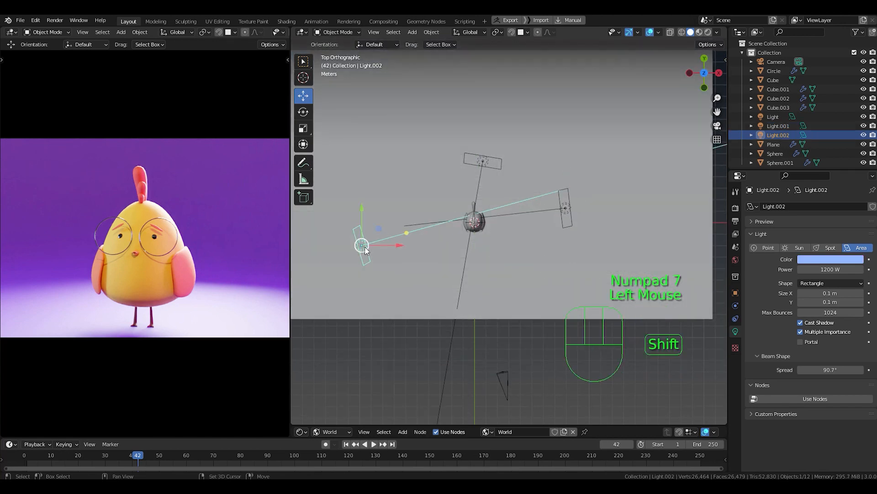
key(shift+d)
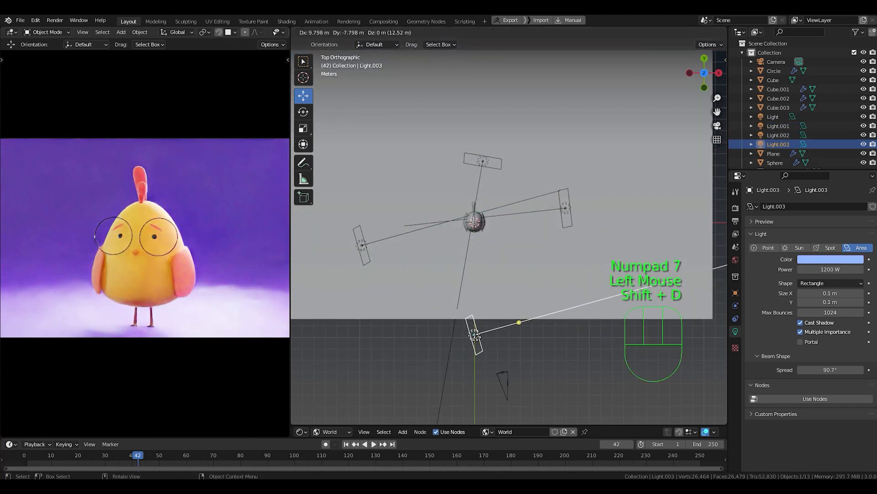
click(474, 335)
key(r)
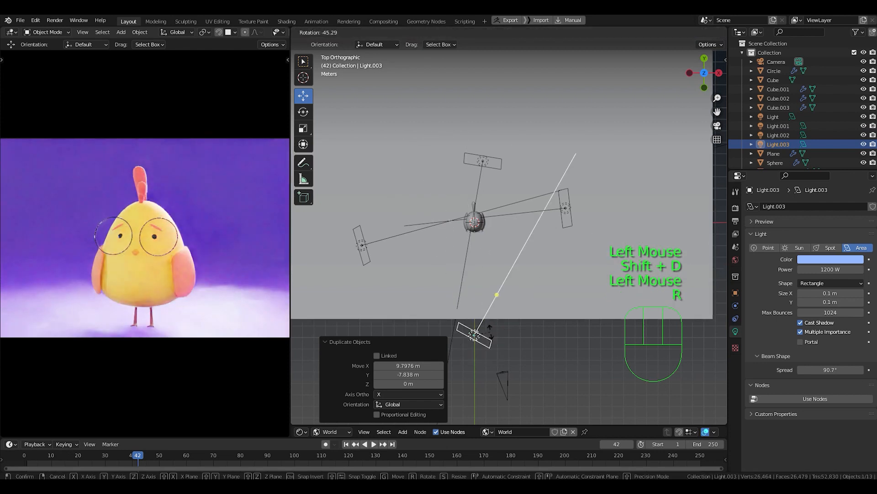
click(487, 322)
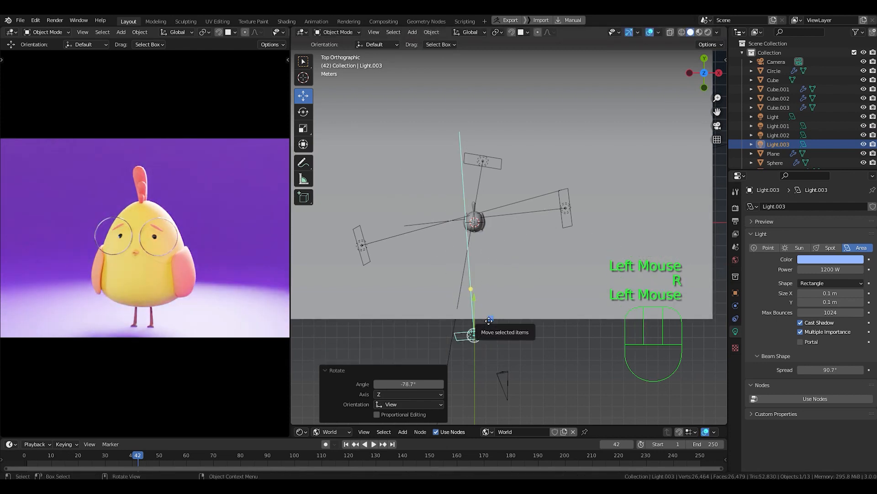
key(g)
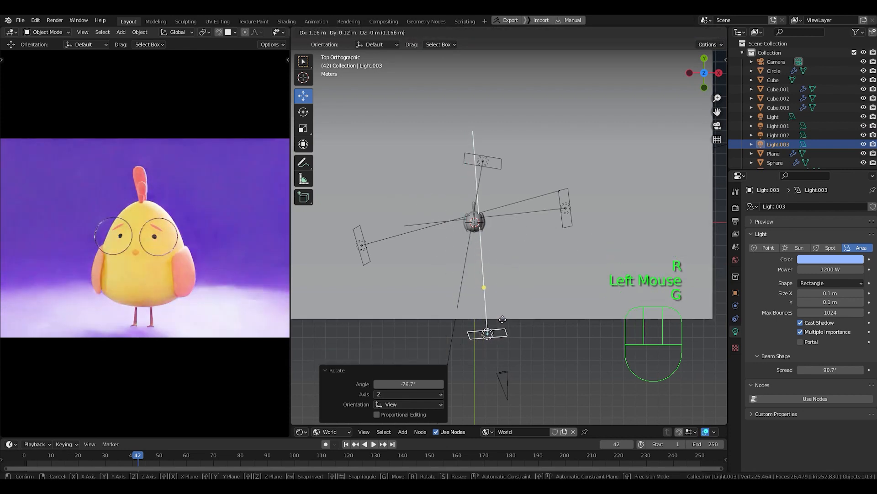
click(503, 321)
- Set the front light's power to 1000 W and its color to a warm near-white
double_click(861, 270)
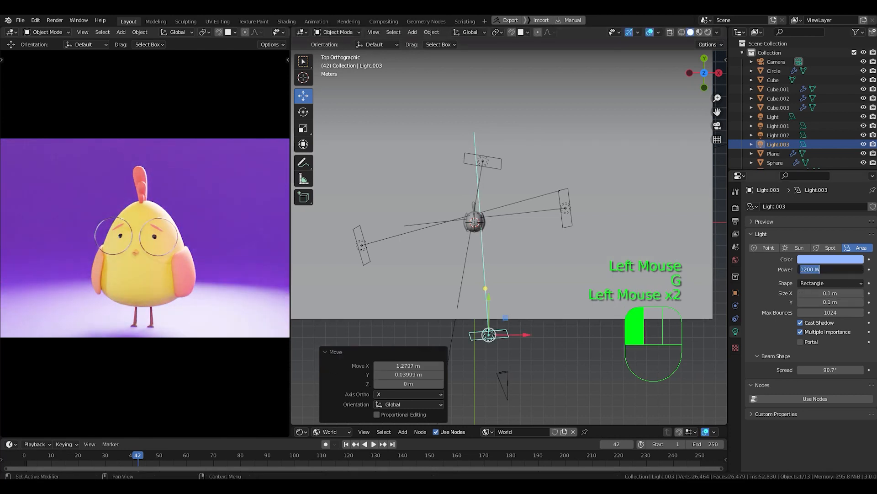
text(1000)
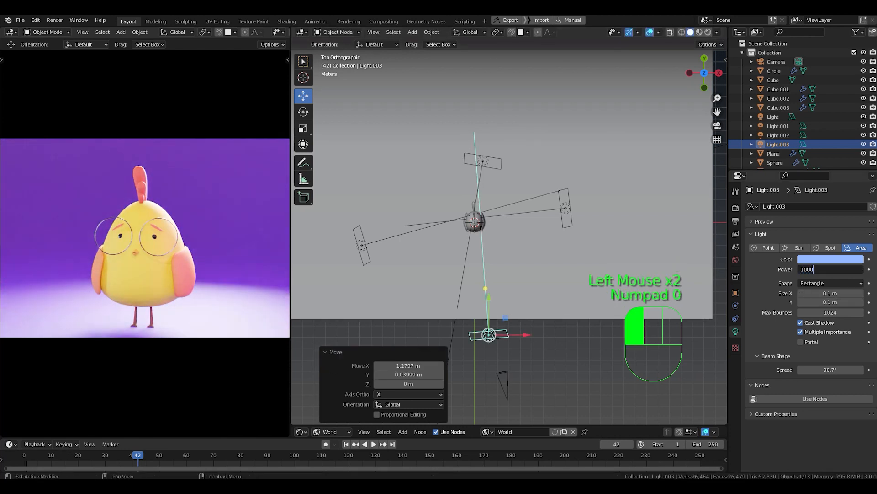
click(838, 262)
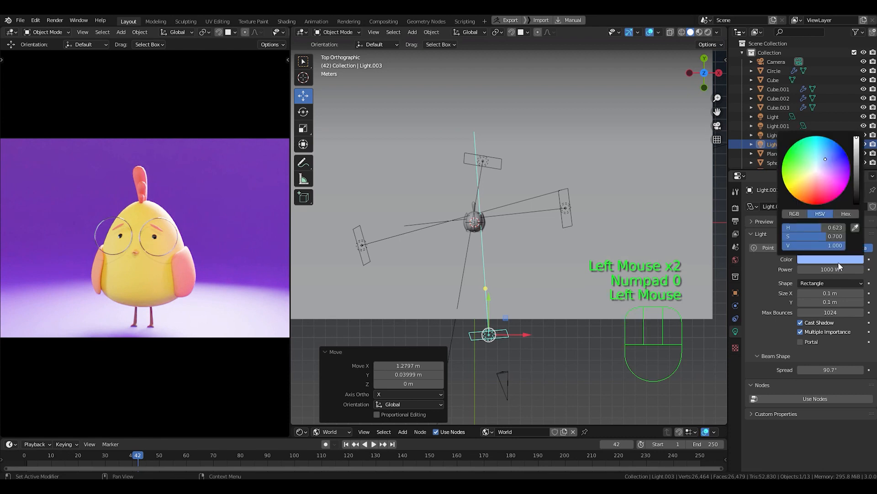
drag(832, 170, 814, 171)
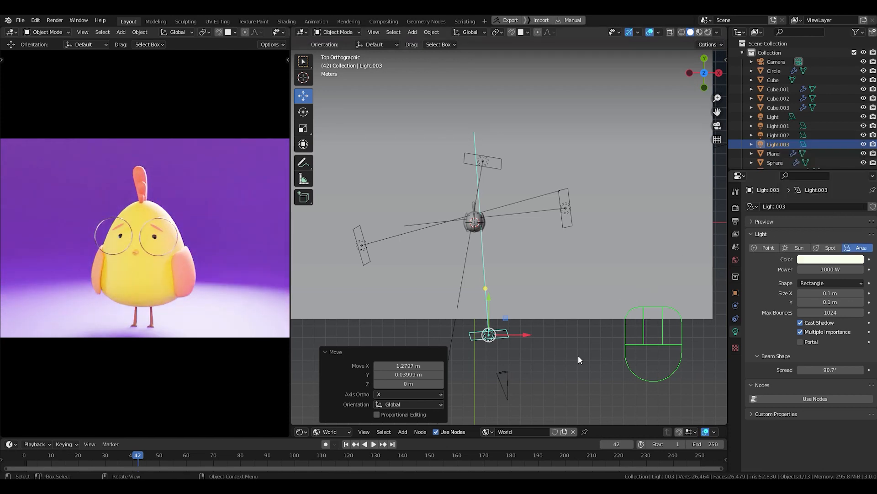
- Lower the front light's power to 800 W
click(837, 269)
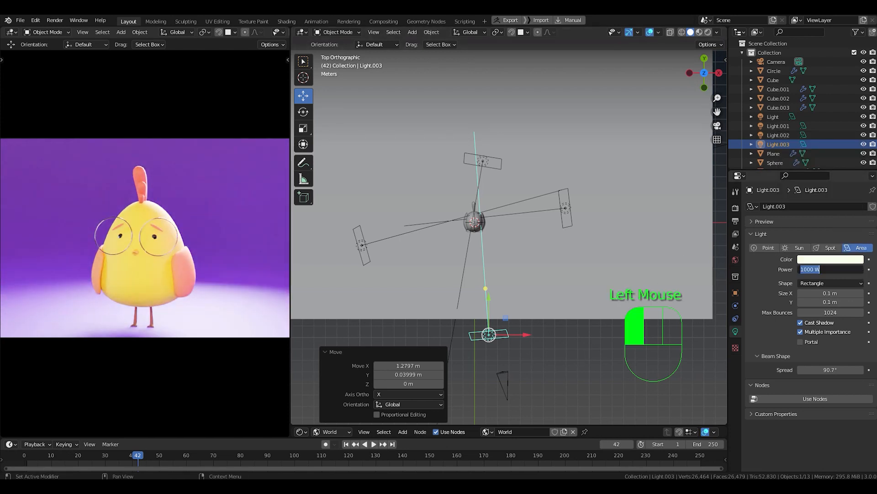
text(800)
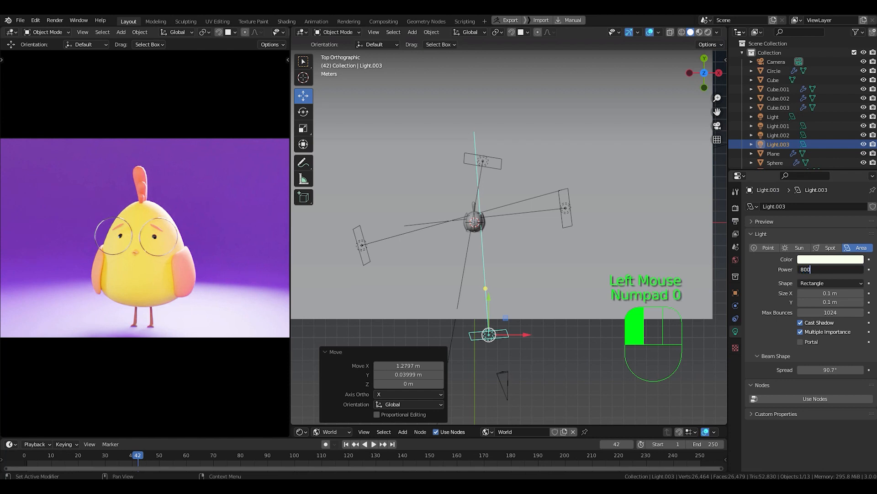
key(Return)
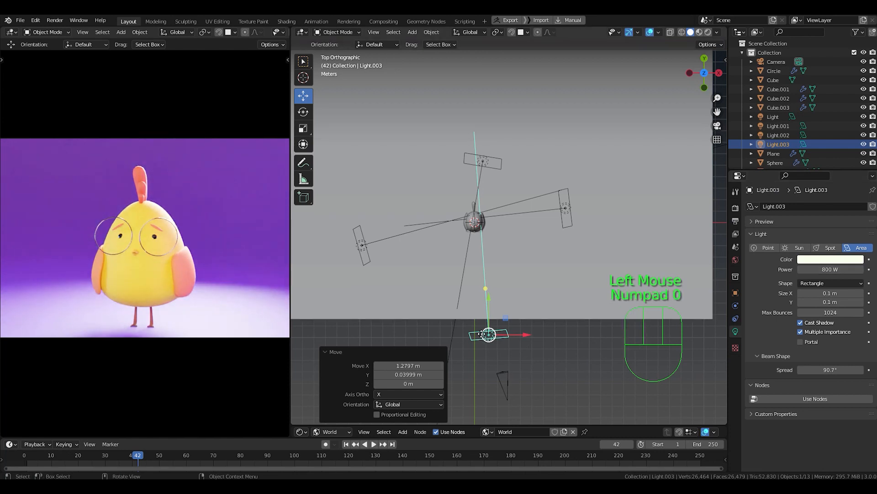
- Move the front light about 0.2 m along X and -3.52 m along Y in top view, farther from the chick
key(g)
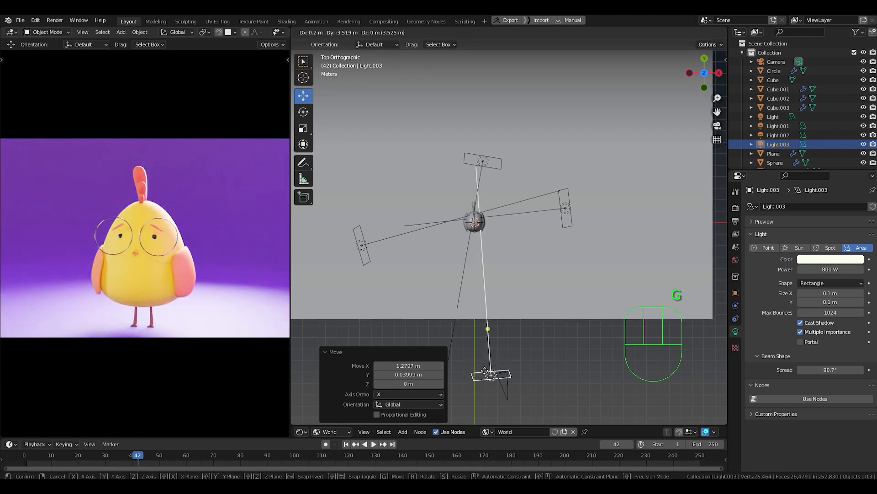
click(485, 371)
shift+middle_drag(199, 271, 196, 268)
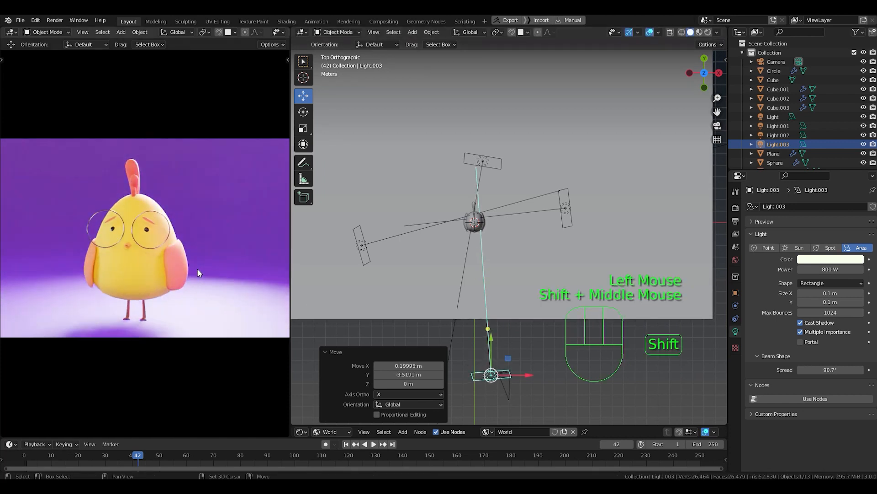
- In right view, lower the front light about 0.88 m with a 0.08 m Y shift, and rotate it -3.6° toward the chick
key(KP_3)
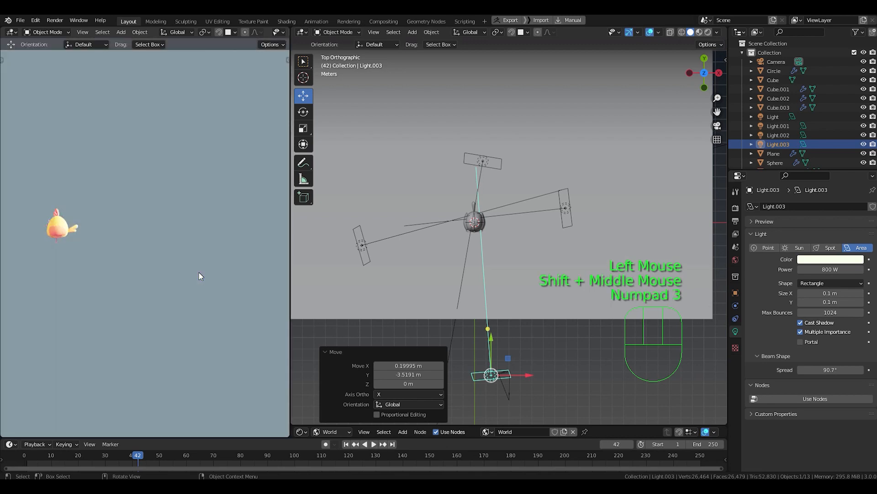
key(KP_0)
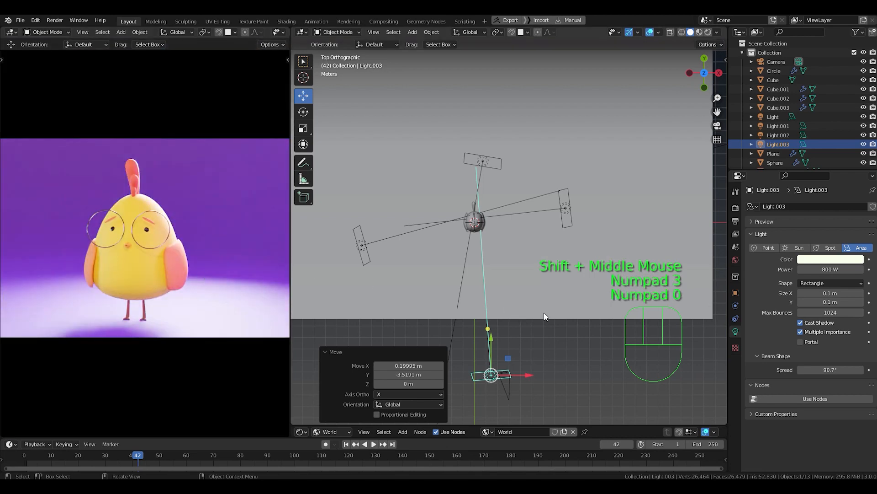
key(KP_3)
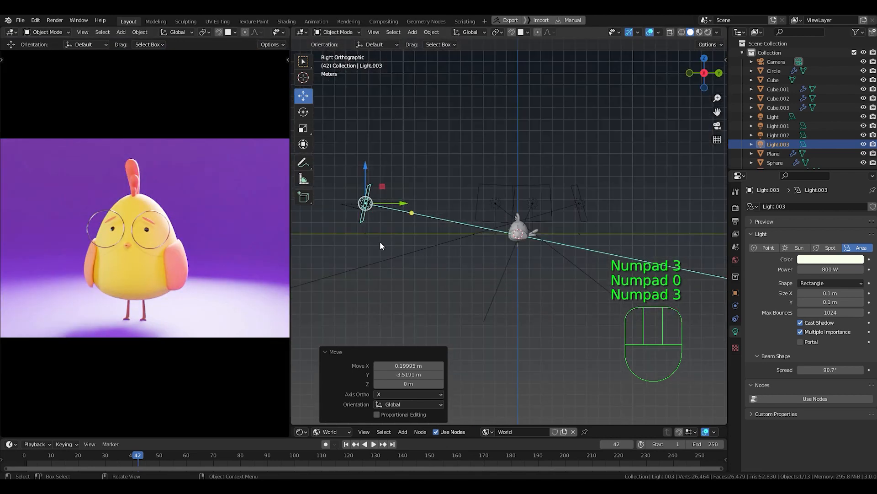
key(g)
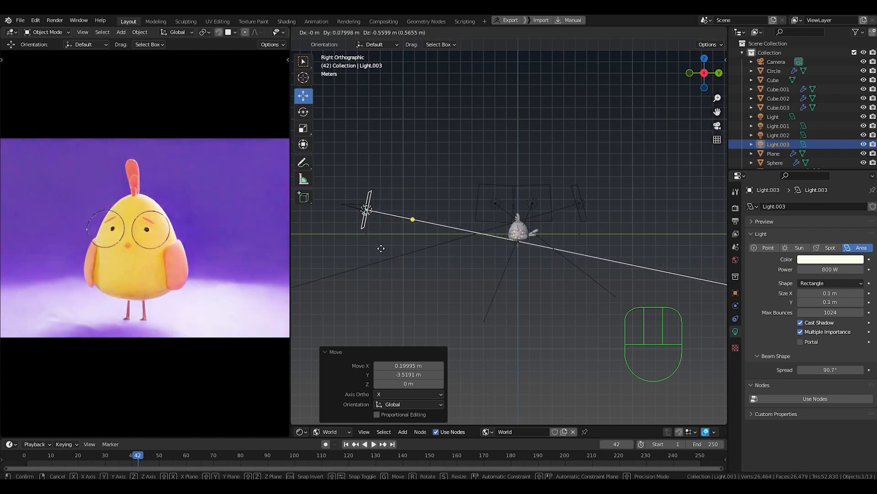
click(380, 252)
key(r)
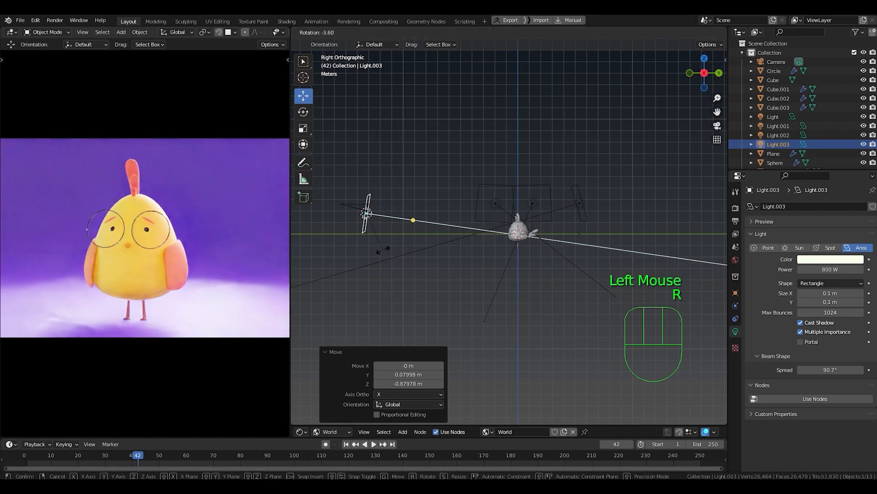
click(383, 249)
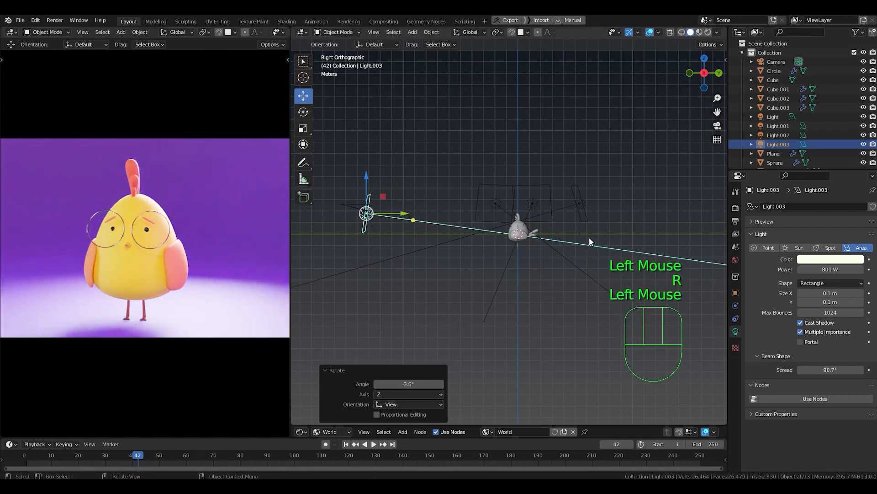
- Raise the power of the area light behind the chick to 6000 W
double_click(580, 205)
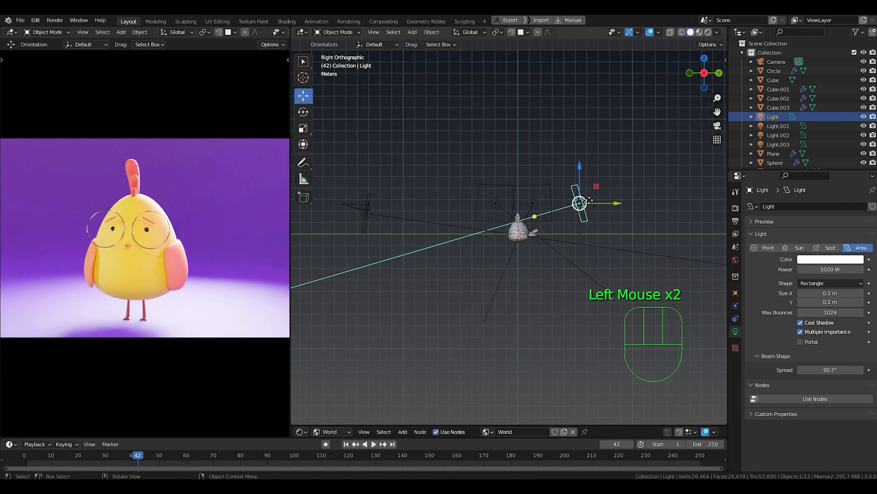
click(830, 269)
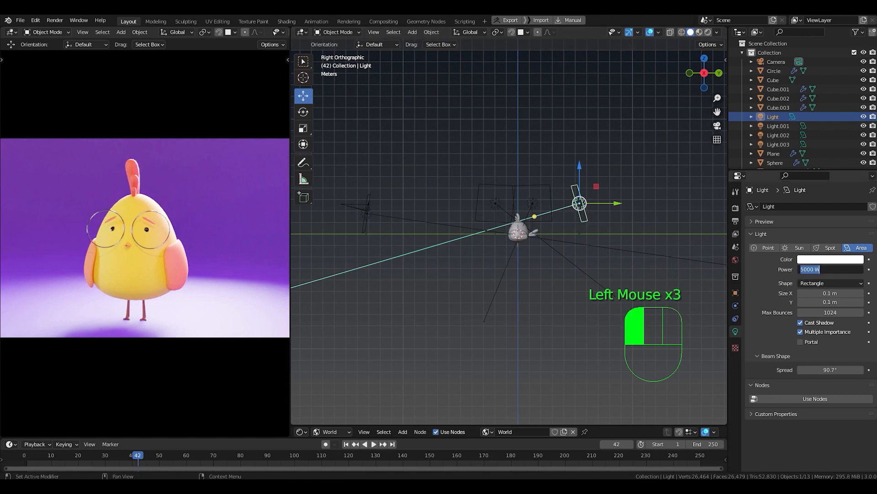
text(6000)
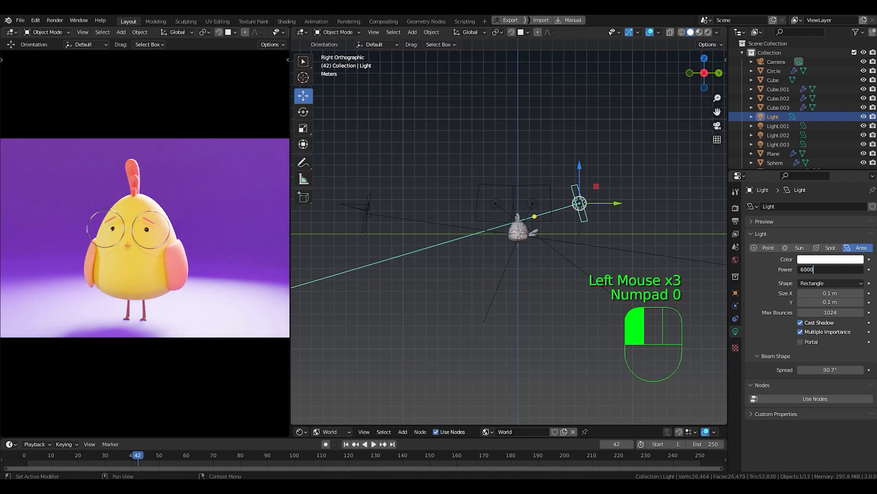
key(Return)
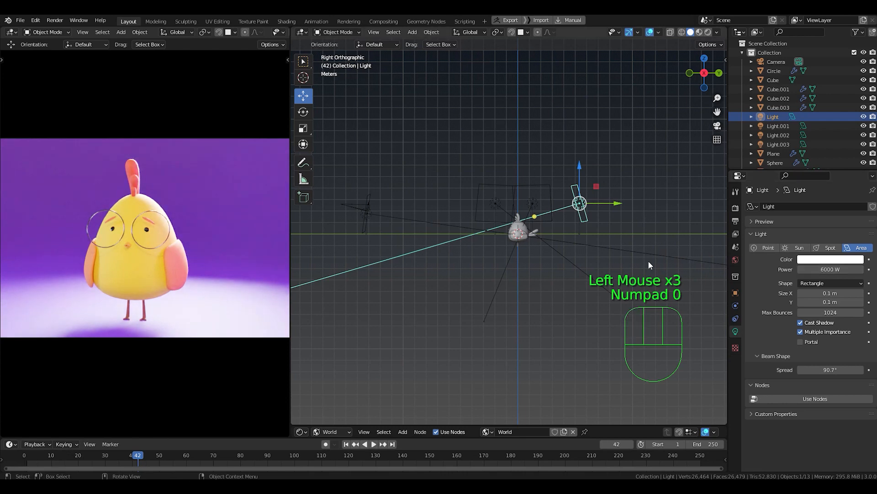
- In top view, rotate the area light behind the chicken about -11.6° and shift it about 1.5 m along negative X
key(KP_9)
key(KP_7)
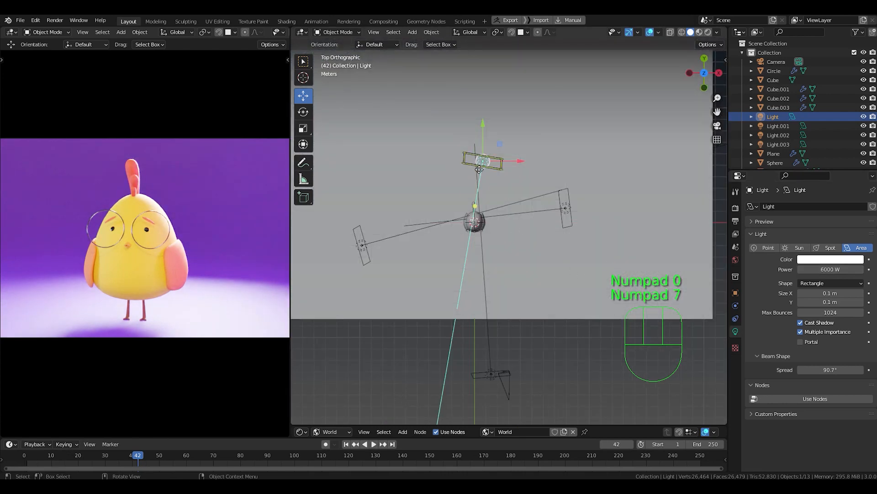
key(g)
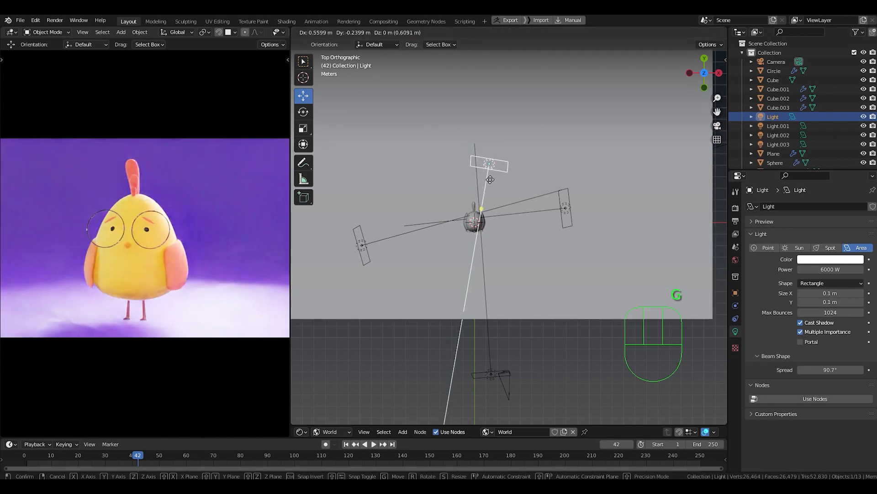
click(485, 174)
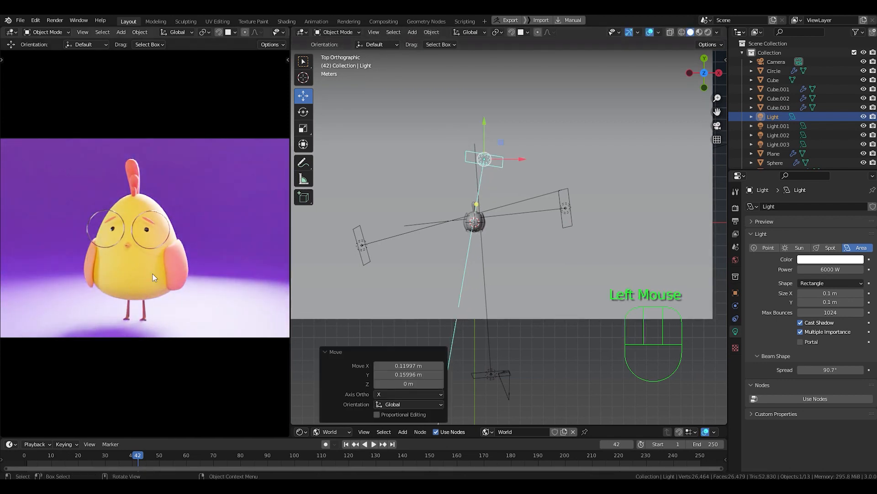
middle_drag(164, 271, 173, 271)
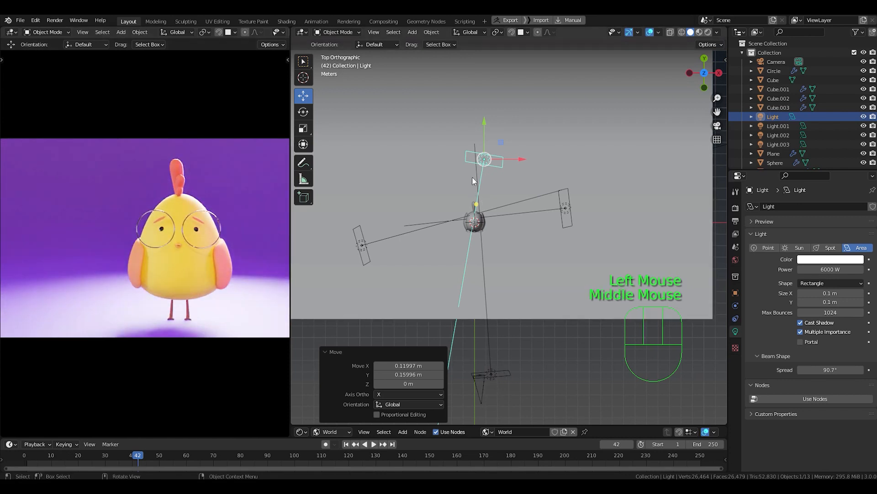
key(r)
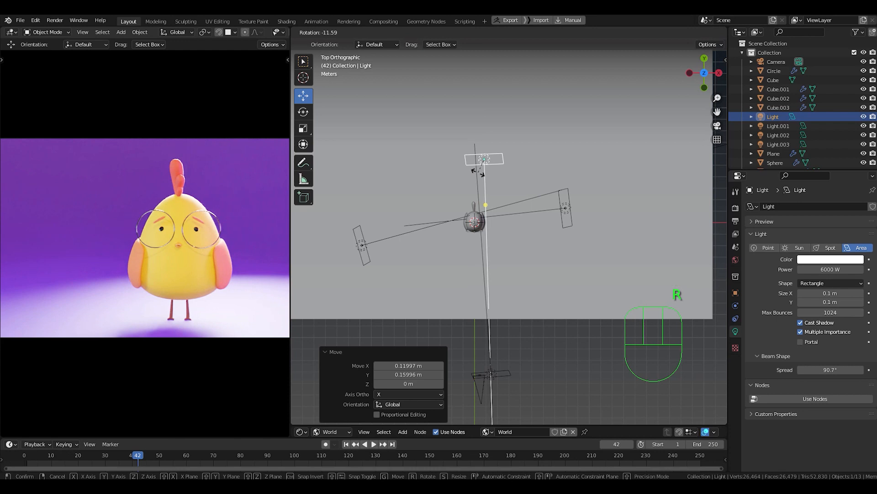
click(477, 173)
key(g)
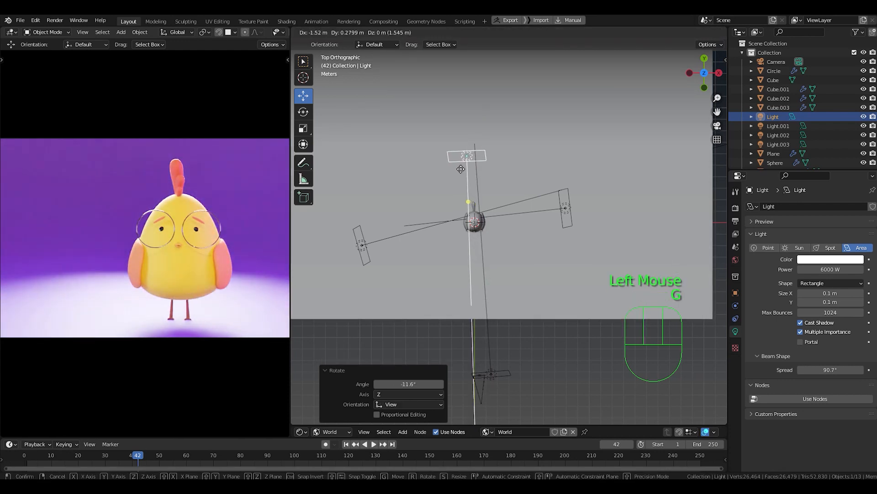
click(460, 172)
- Darken the background plane's material base color to a deeper purple
click(573, 283)
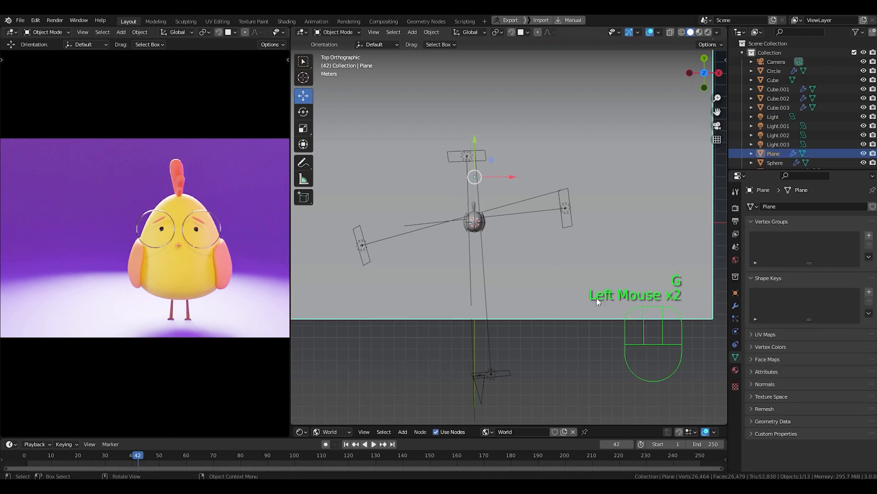
click(736, 370)
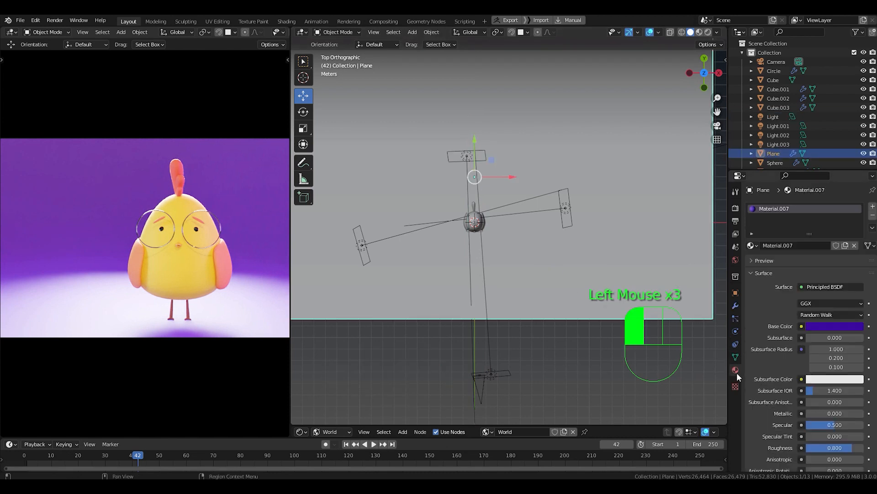
click(857, 326)
drag(857, 221, 857, 239)
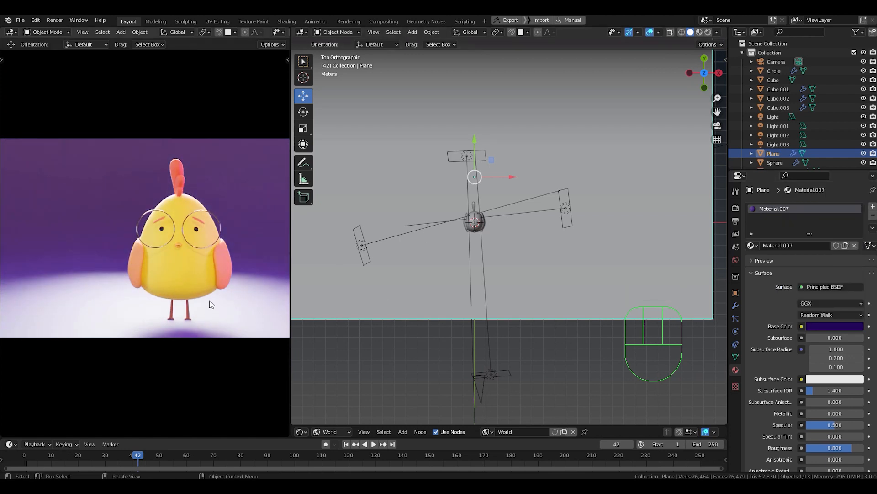
shift+middle_drag(228, 294, 210, 290)
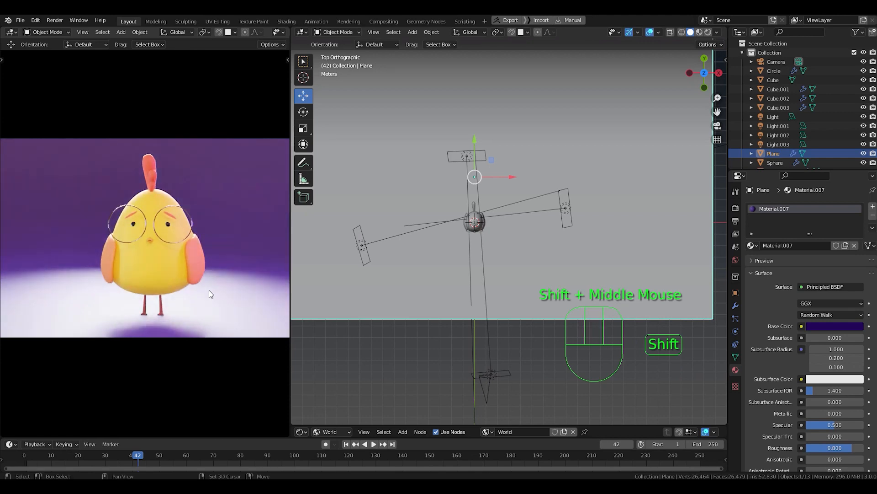
- Add a new particle system to the chicken's body mesh
middle_drag(510, 242, 474, 240)
scroll(480, 260, up, 2)
scroll(479, 257, up, 2)
scroll(470, 275, up, 1)
scroll(460, 288, up, 1)
mouse_move(473, 274)
shift+middle_down()
mouse_move(481, 250)
mouse_move(485, 275)
mouse_move(478, 275)
shift+middle_up()
click(478, 248)
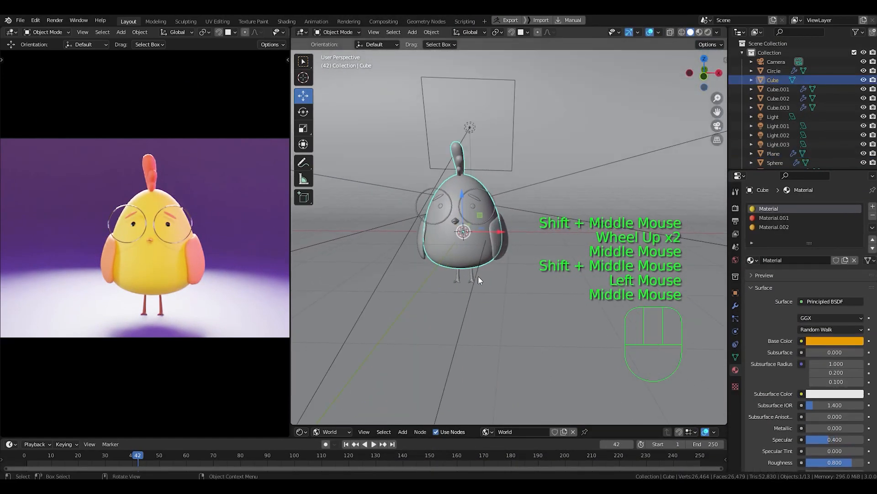
click(736, 319)
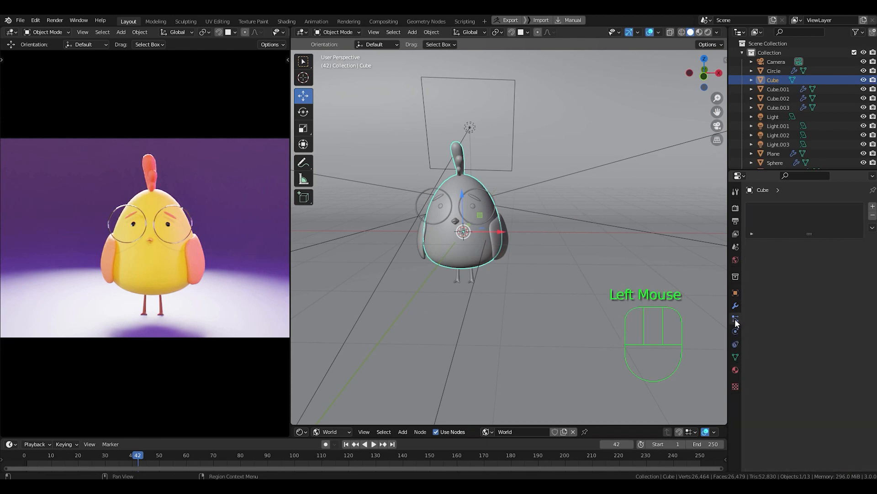
click(873, 206)
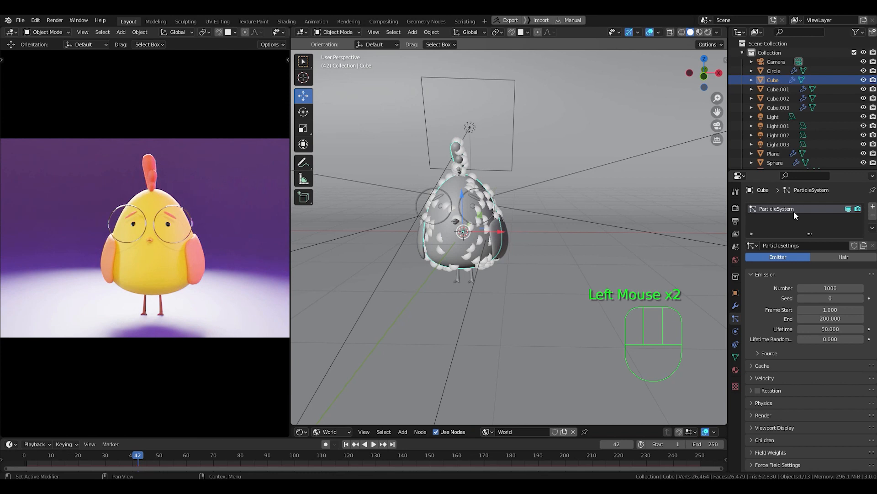
- Rename the body's particle settings to chicken and change the particle type to Hair
click(809, 245)
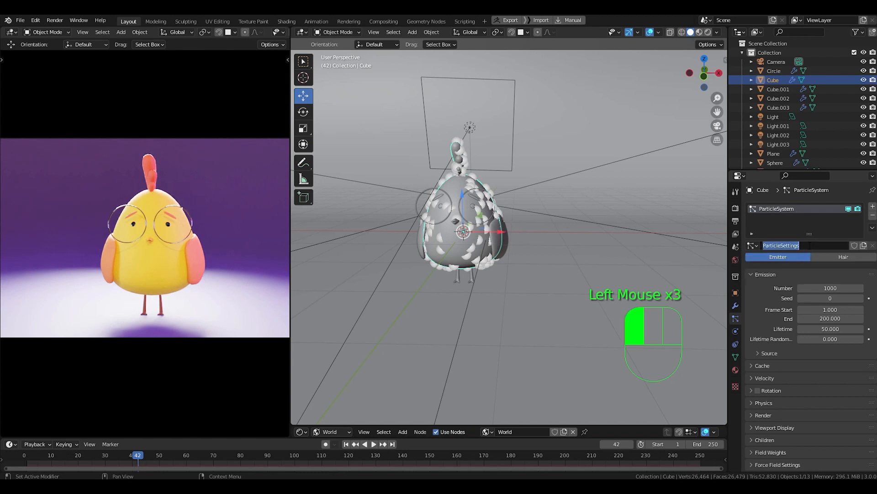
text(chicken)
key(Return)
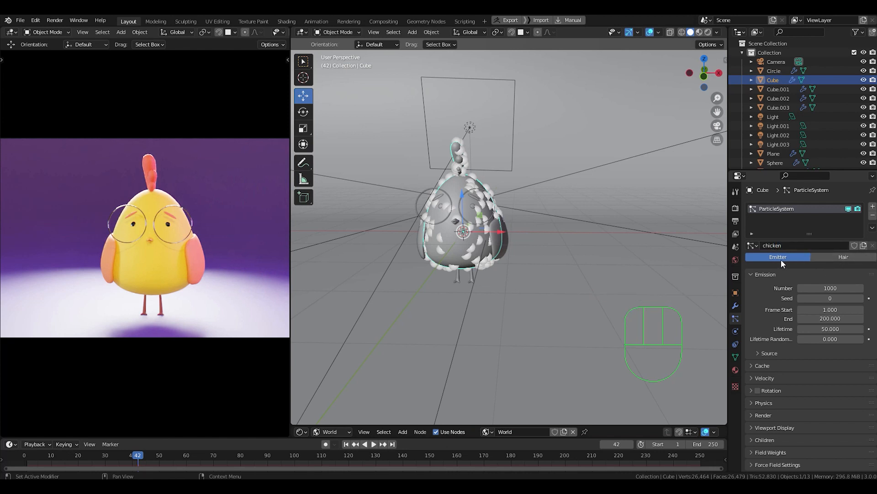
click(847, 259)
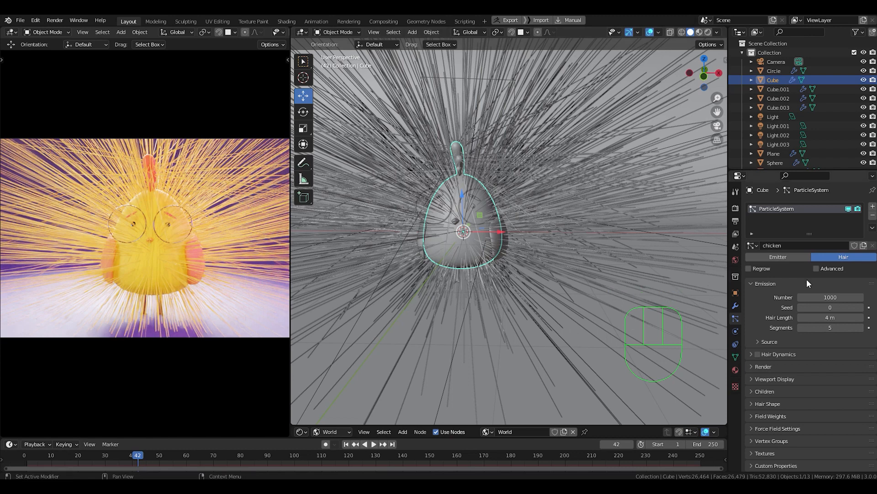
- Set the chicken's hair emission number to 5000 and the hair length to 0.2 m
click(832, 297)
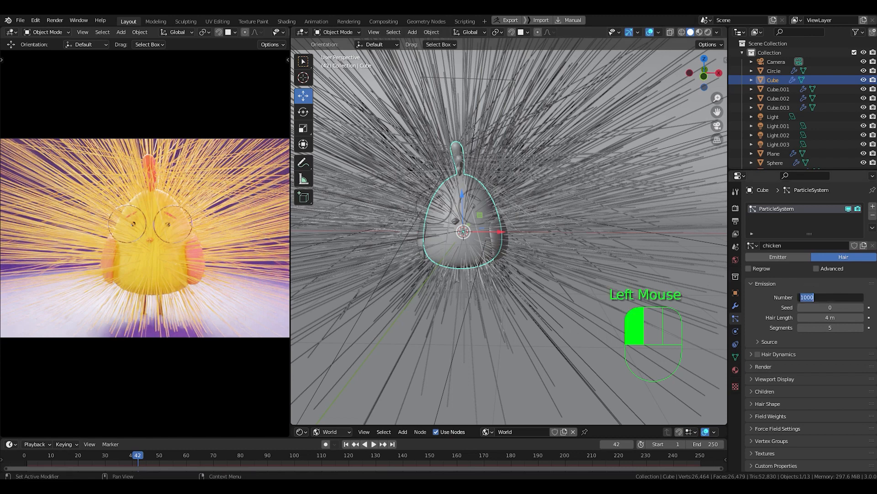
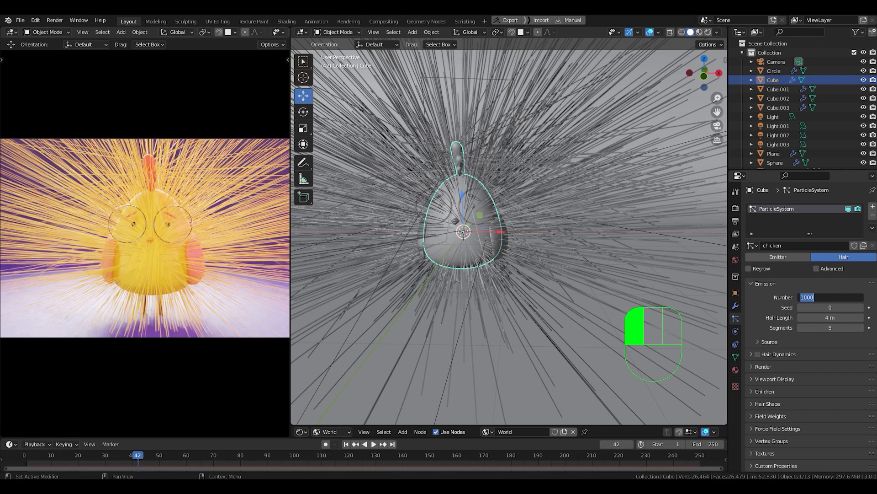
text(500)
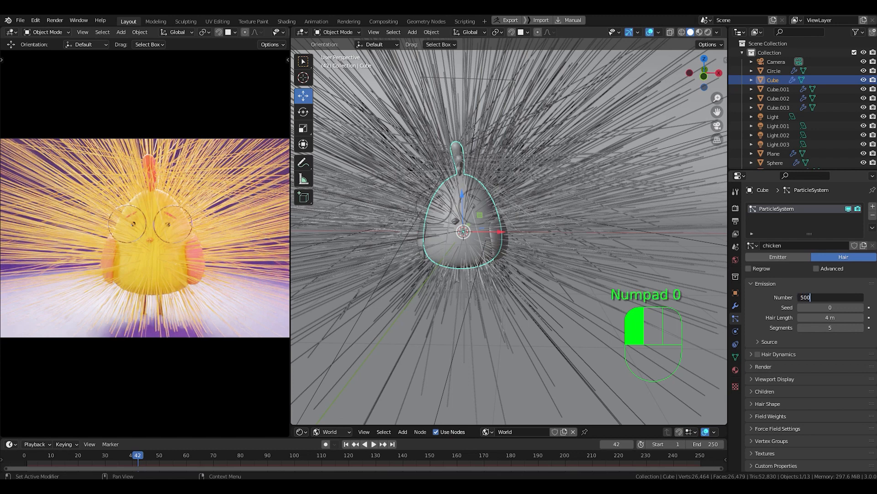
text(0)
key(Return)
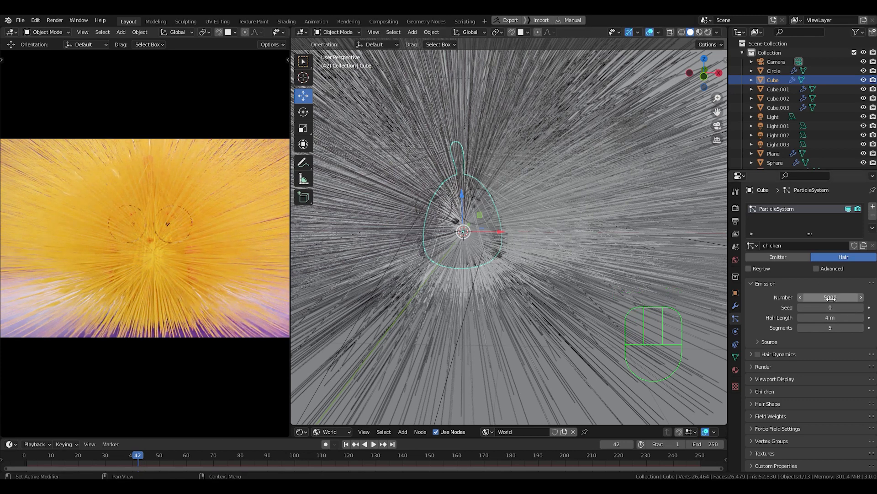
click(830, 317)
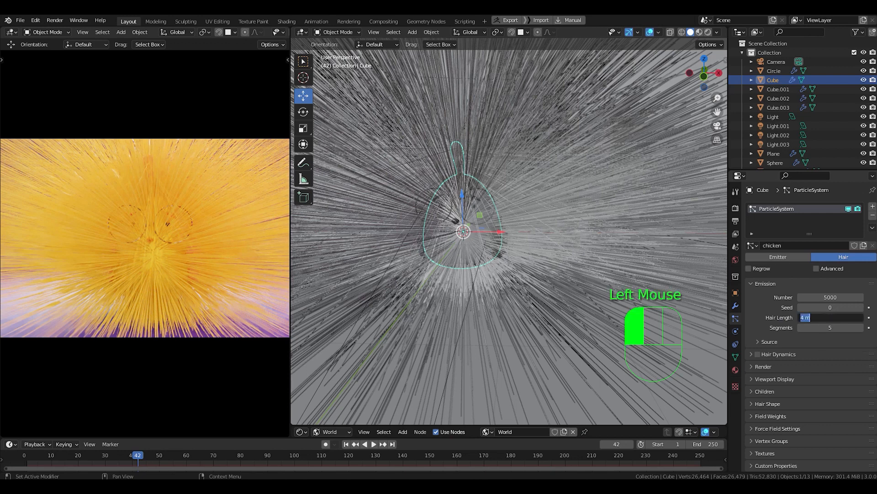
text(.2)
key(Return)
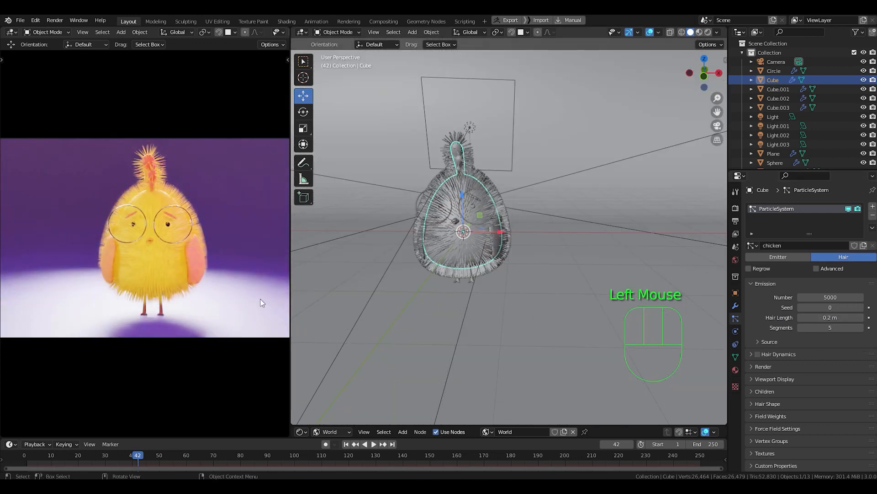
- Widen the rendered preview area slightly and set the hair's Segments to 6
drag(291, 238, 317, 238)
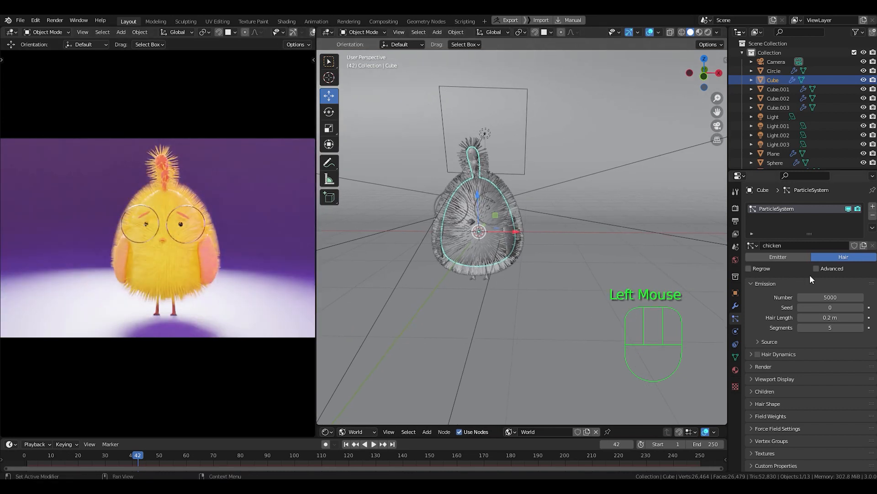
click(802, 328)
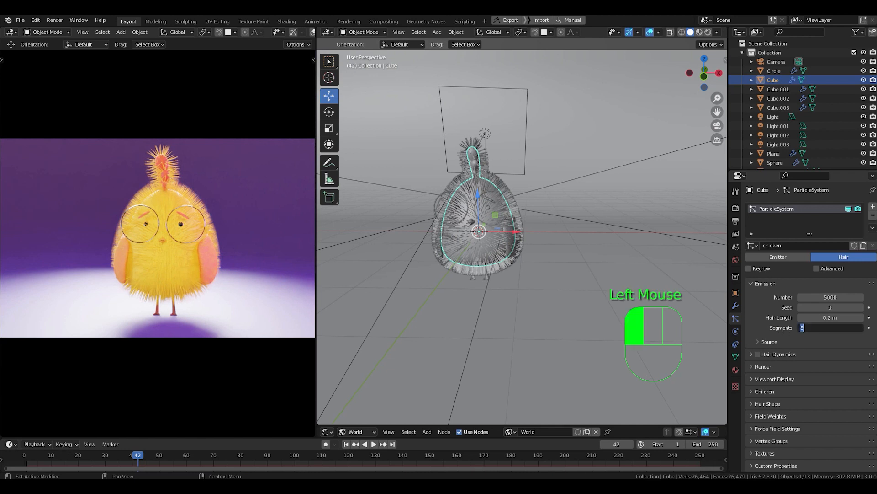
text(6)
key(Return)
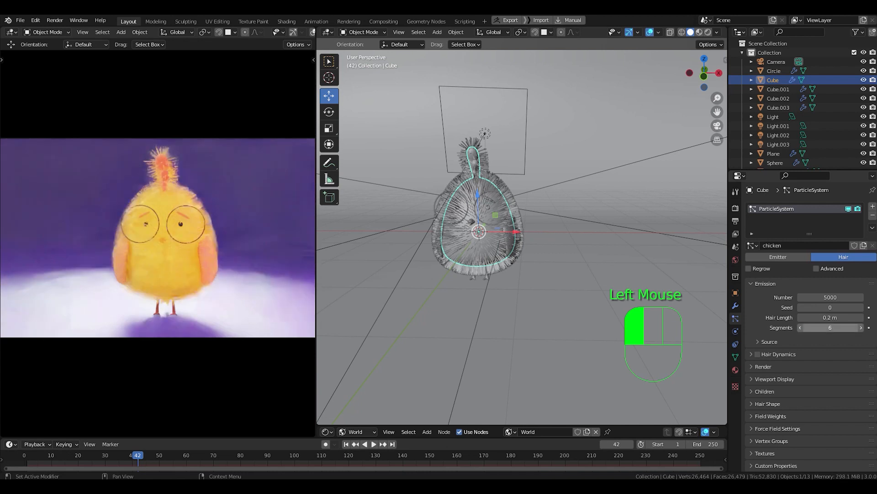
- Set the hair's render path Steps to 4
scroll(774, 358, down, 2)
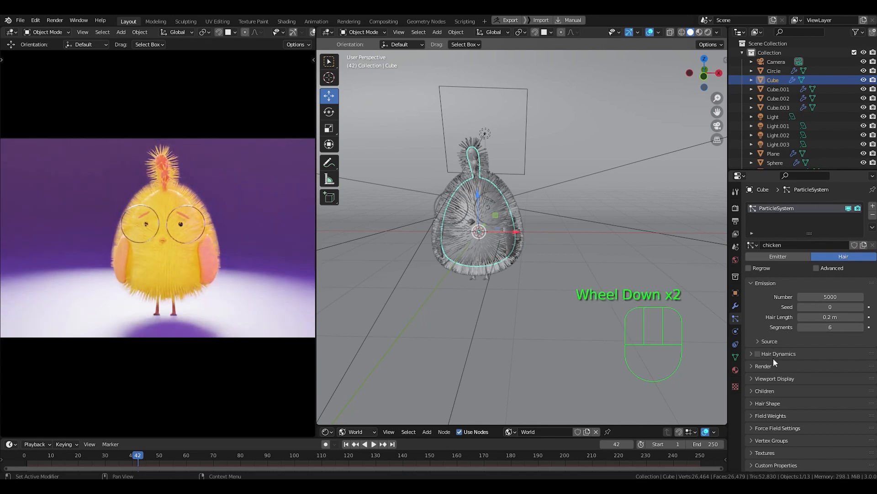
click(766, 366)
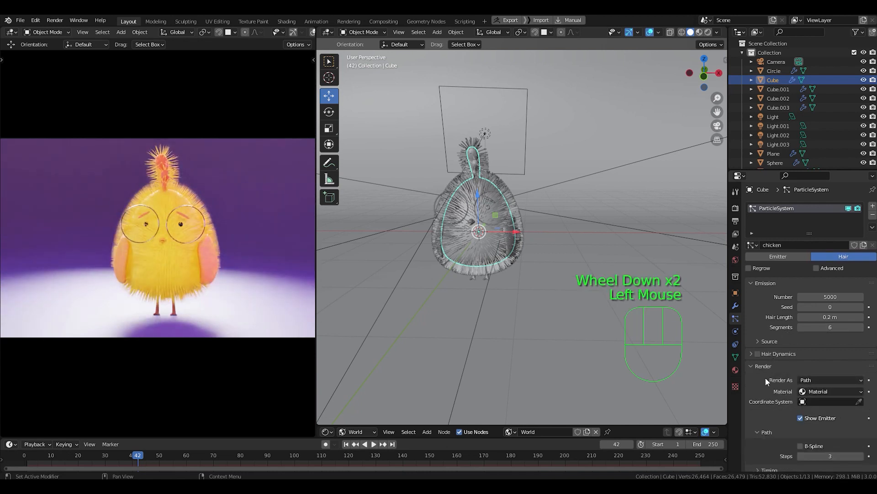
scroll(762, 392, down, 4)
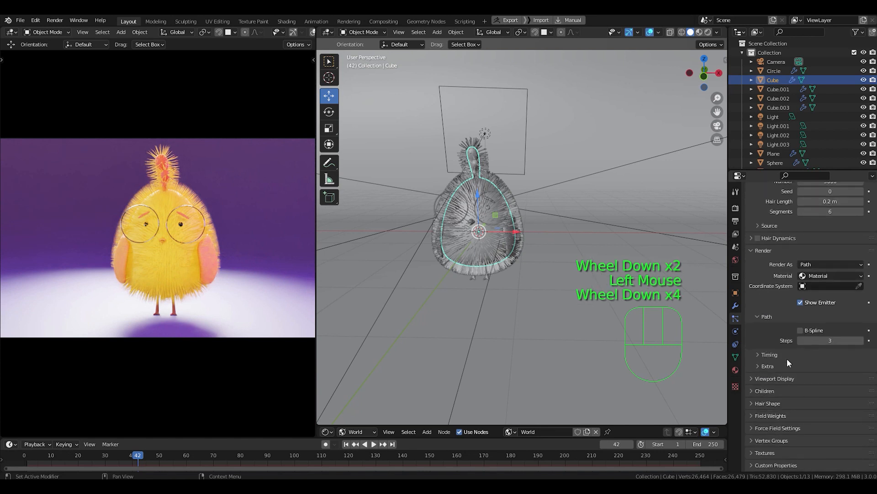
click(839, 340)
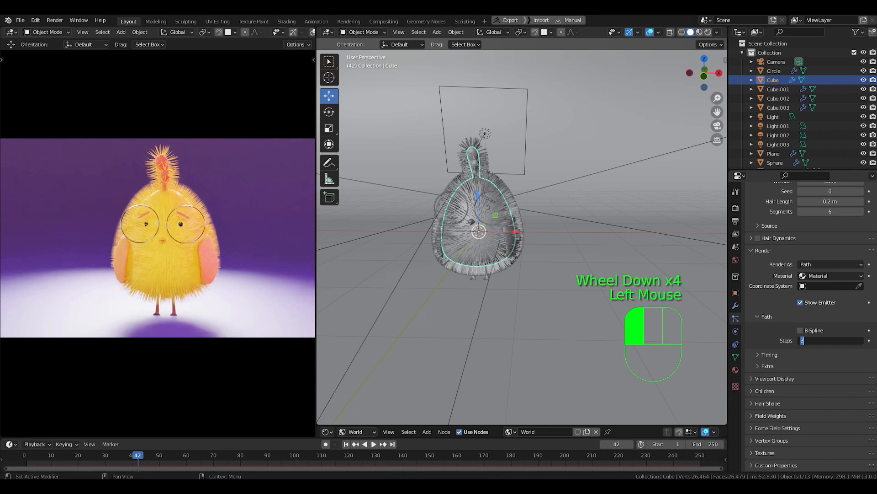
text(4)
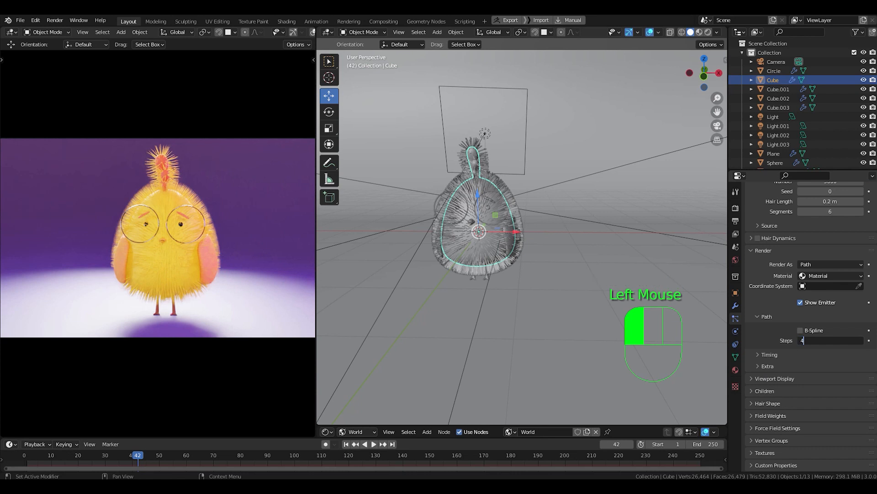
key(Return)
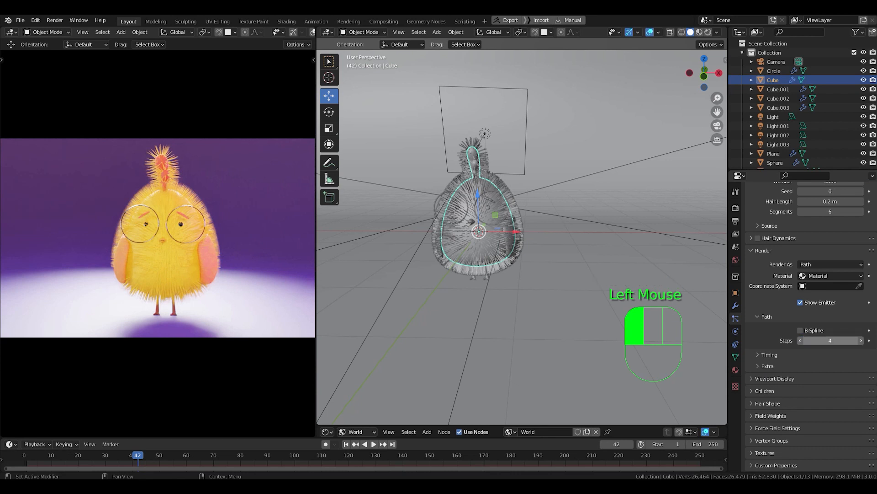
- Set the hair's viewport display Strand Steps to 3
click(798, 378)
scroll(797, 377, down, 4)
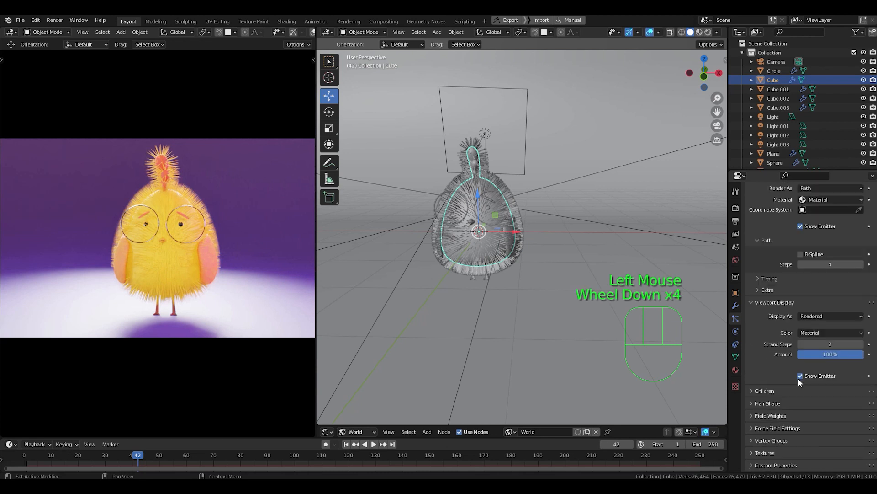
click(841, 345)
text(3)
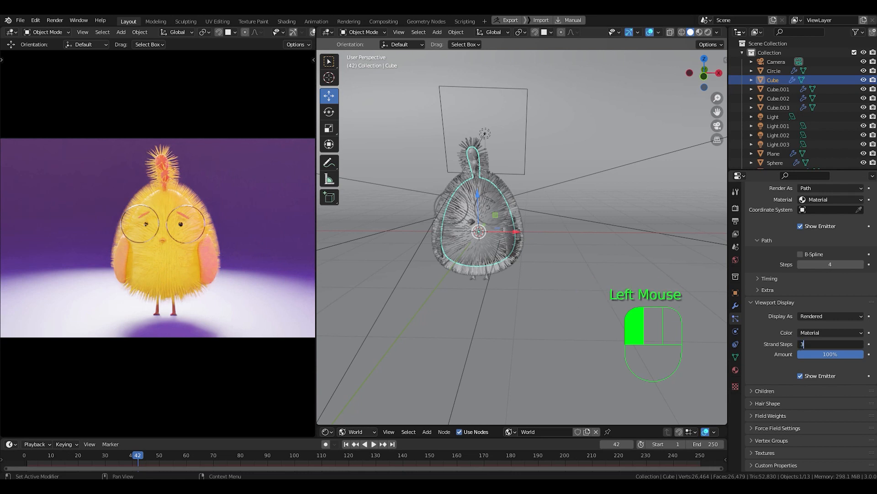
key(Return)
- Enable Interpolated children for the chicken body's hair particle system
scroll(759, 355, down, 2)
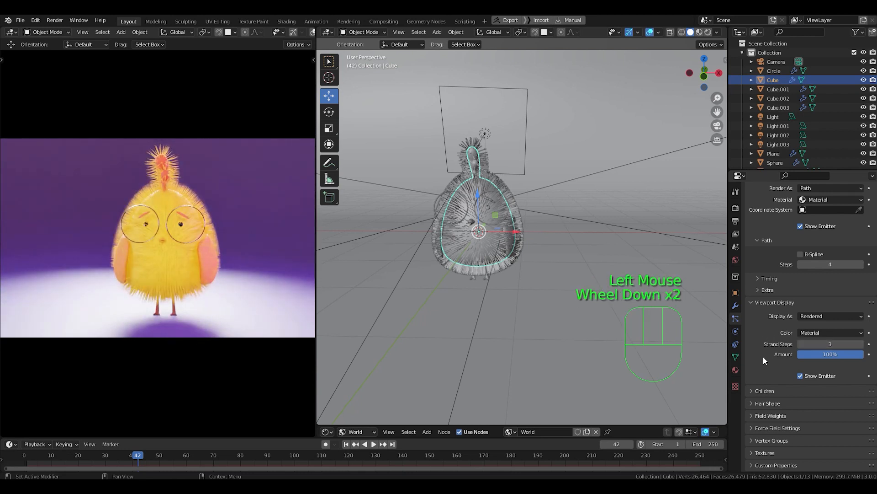
click(770, 389)
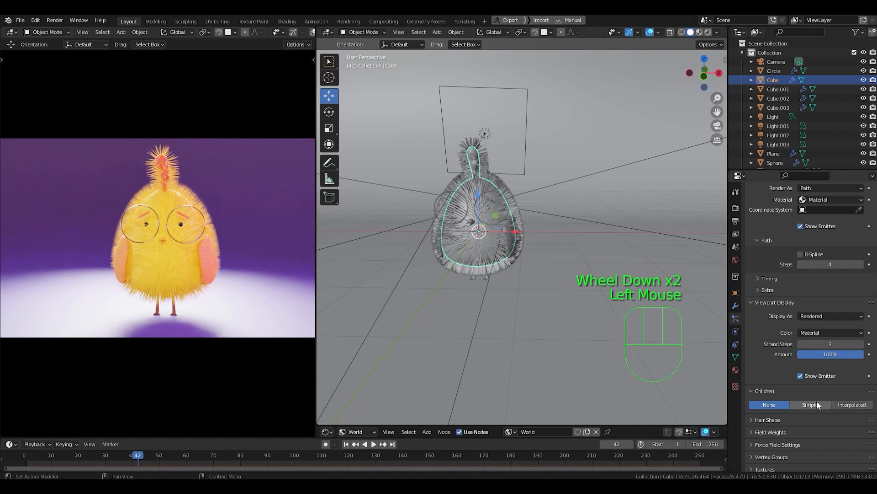
click(862, 405)
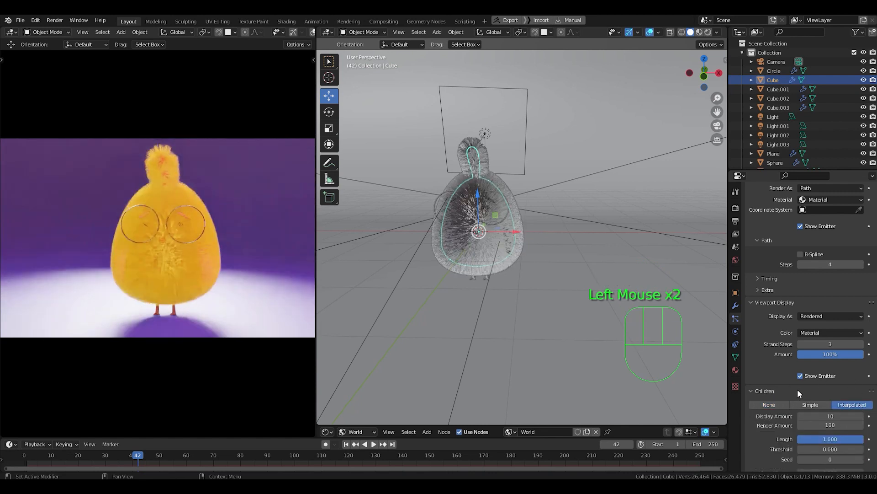
- Try child hair Display Amounts of 100 and 80
scroll(796, 387, down, 1)
scroll(795, 385, down, 2)
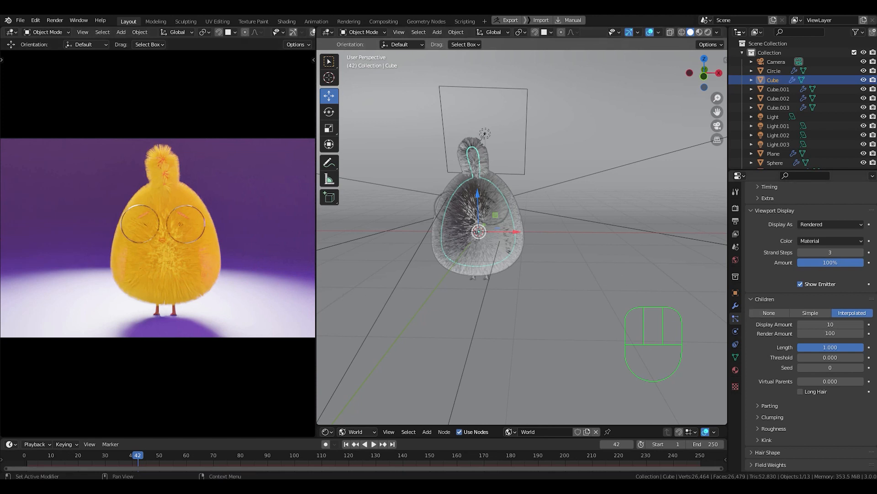
click(832, 325)
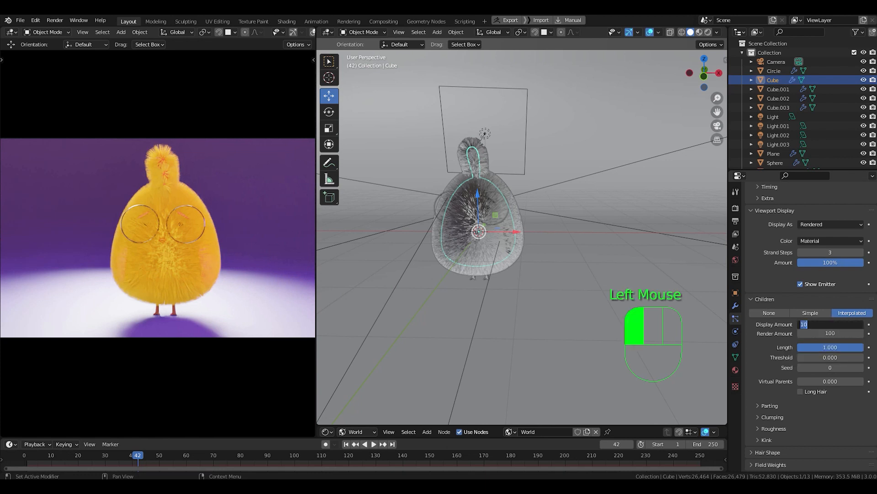
text(100)
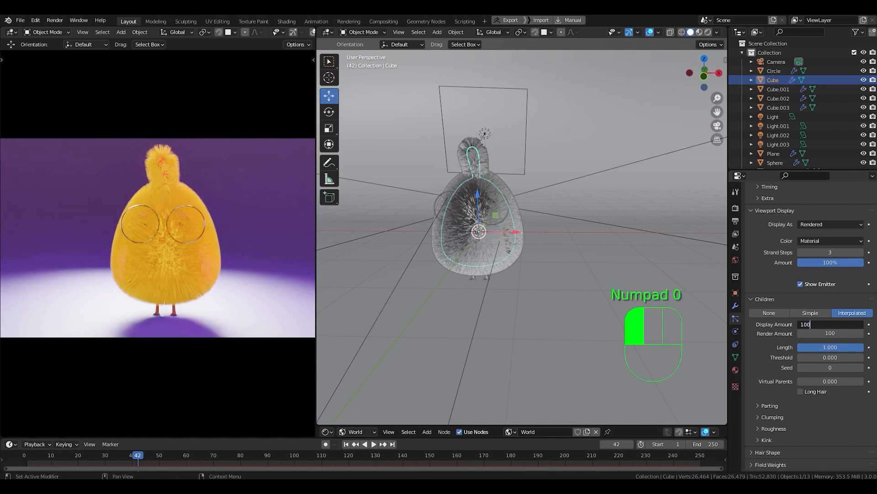
key(Return)
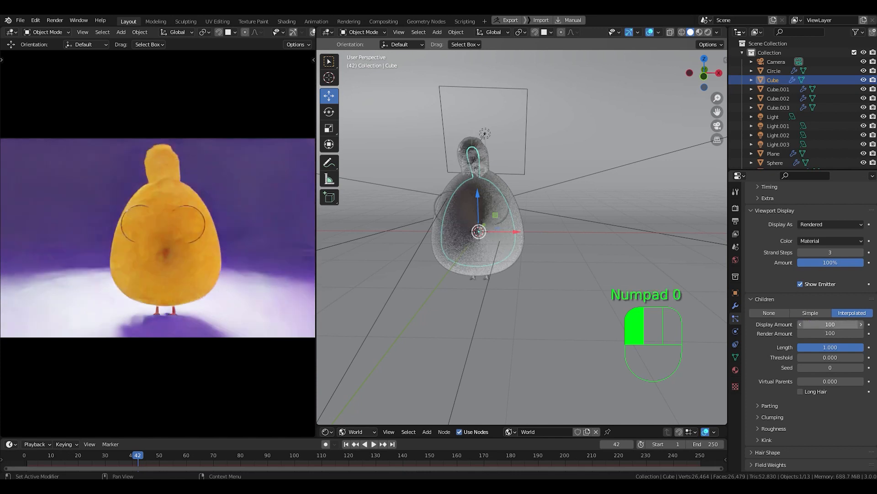
click(830, 324)
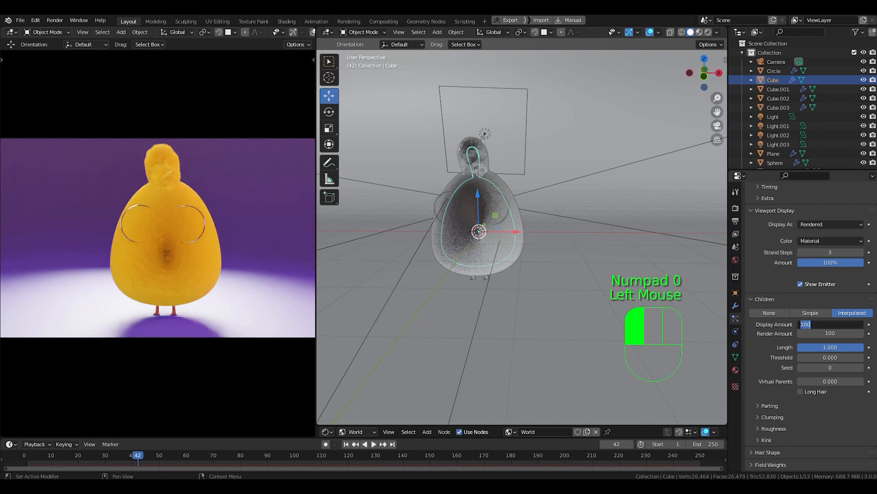
text(80)
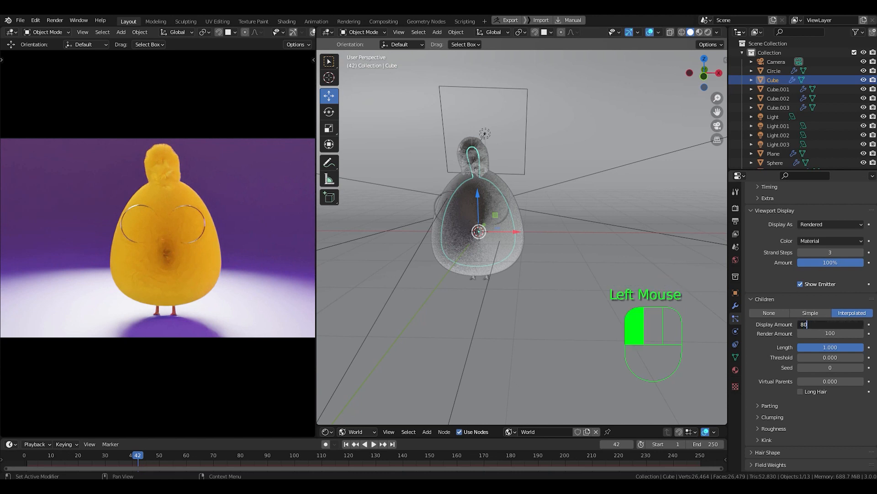
key(Return)
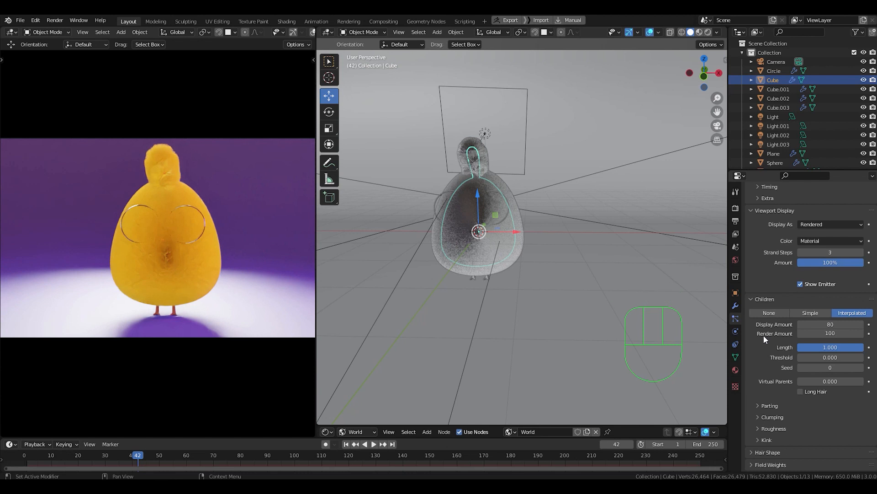
- Set both the Display Amount and the Render Amount of the child hairs to 90
click(830, 324)
text(90)
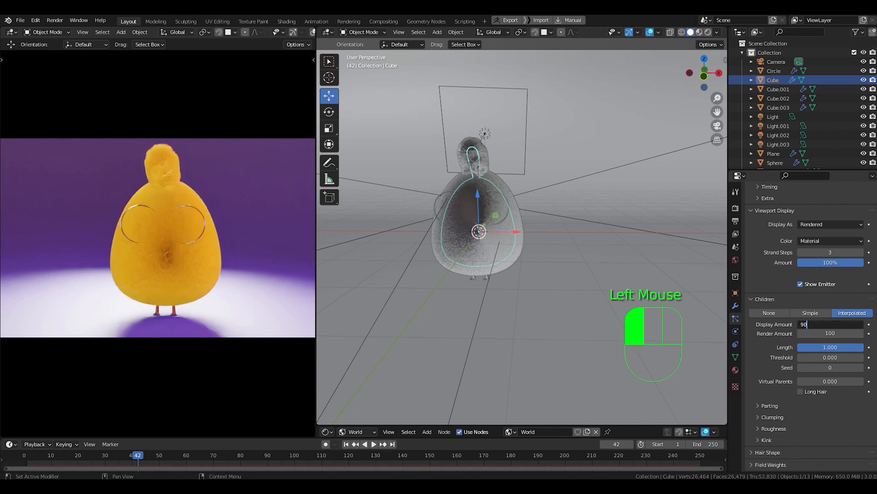
double_click(830, 333)
text(90)
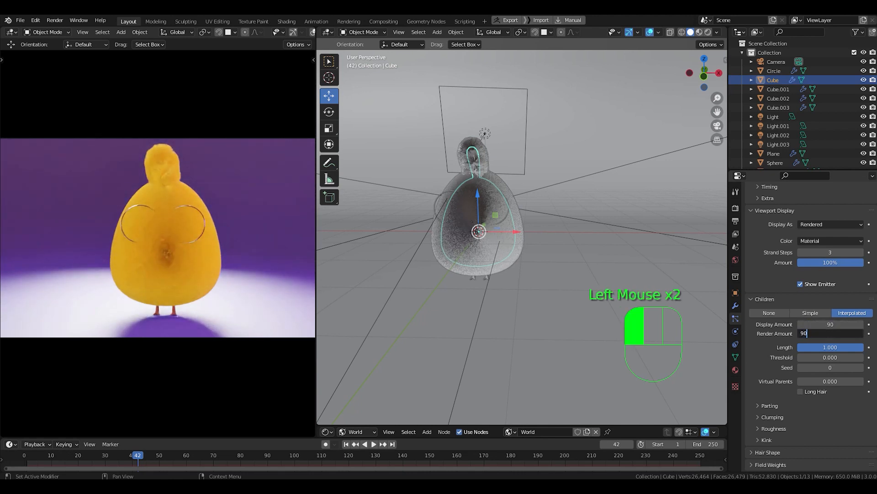
key(Return)
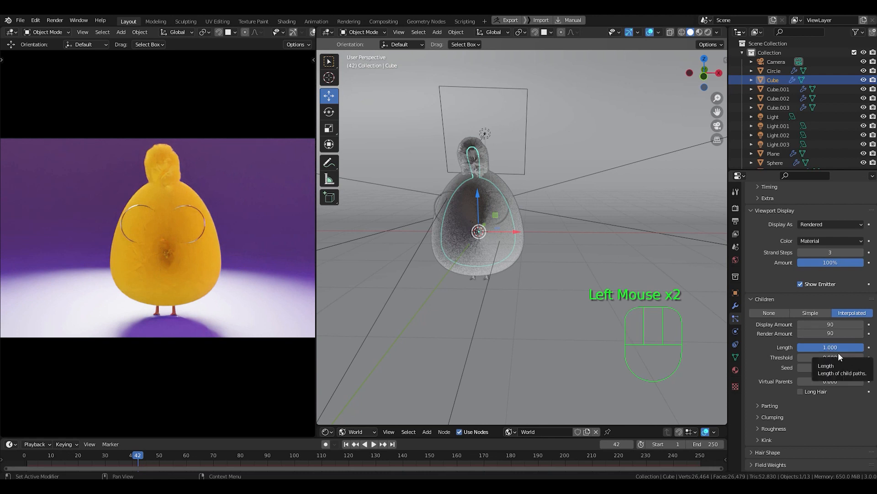
- Expand the child hairs' Roughness and Clumping settings and set Clump to 1
scroll(777, 381, down, 1)
scroll(777, 381, down, 3)
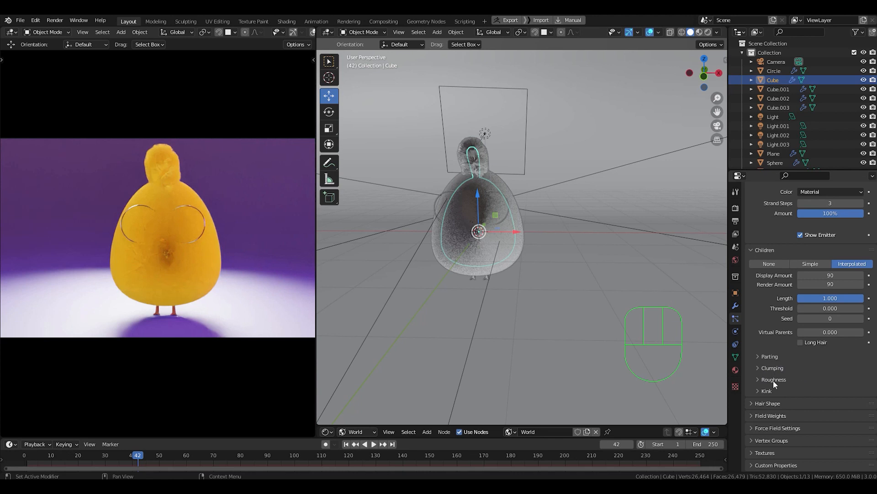
click(759, 378)
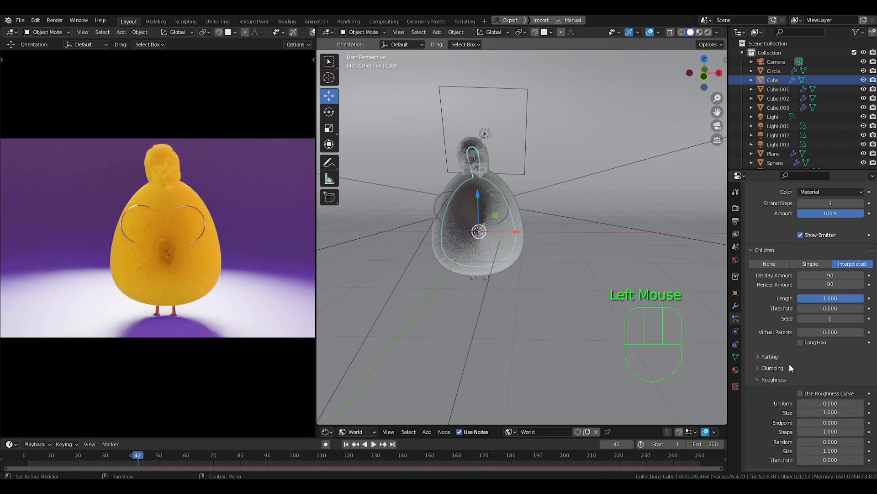
click(758, 368)
click(848, 392)
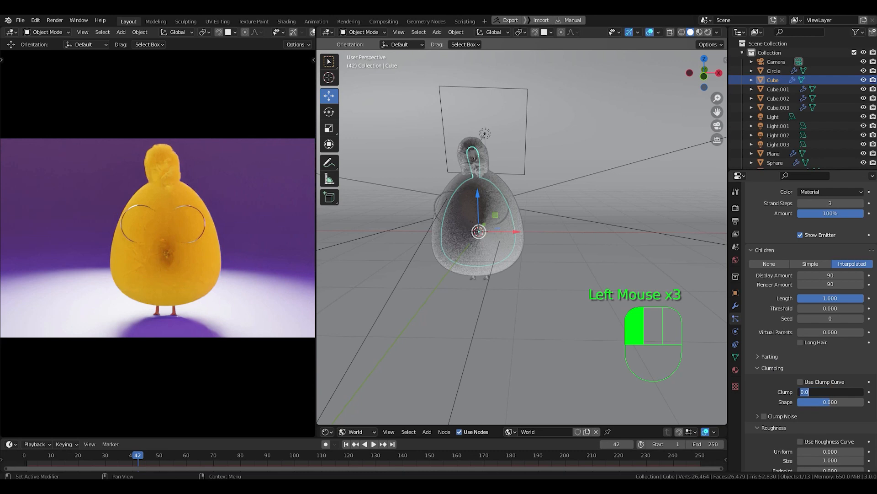
text(1)
key(Return)
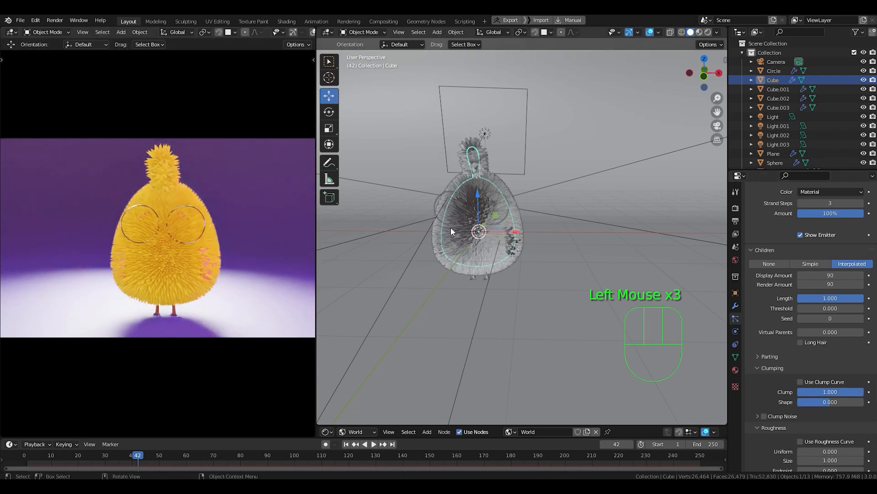
- Examine the clumped hair tufts up close around the chicken's body, head and glasses
scroll(484, 207, down, 1)
scroll(483, 206, up, 5)
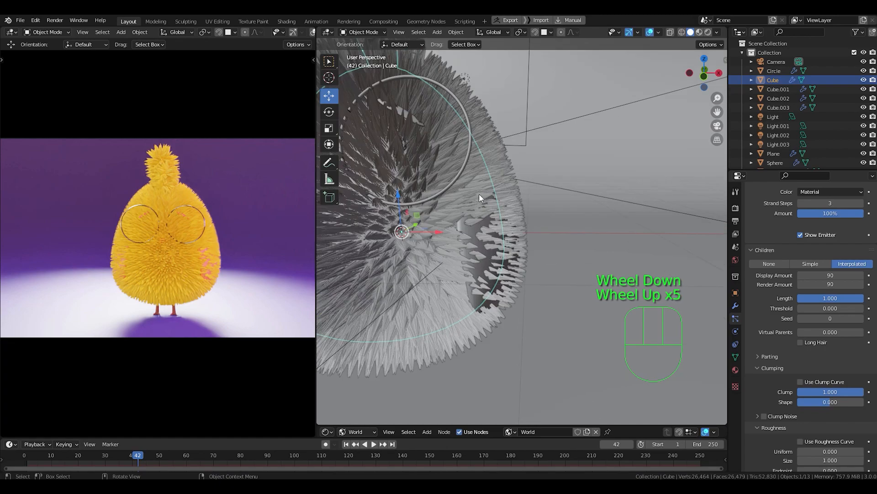
shift+middle_drag(479, 194, 563, 242)
scroll(538, 191, up, 1)
middle_drag(538, 190, 487, 221)
scroll(536, 211, down, 1)
scroll(496, 219, up, 4)
scroll(505, 235, up, 1)
scroll(505, 235, down, 3)
scroll(487, 221, up, 3)
scroll(487, 222, down, 1)
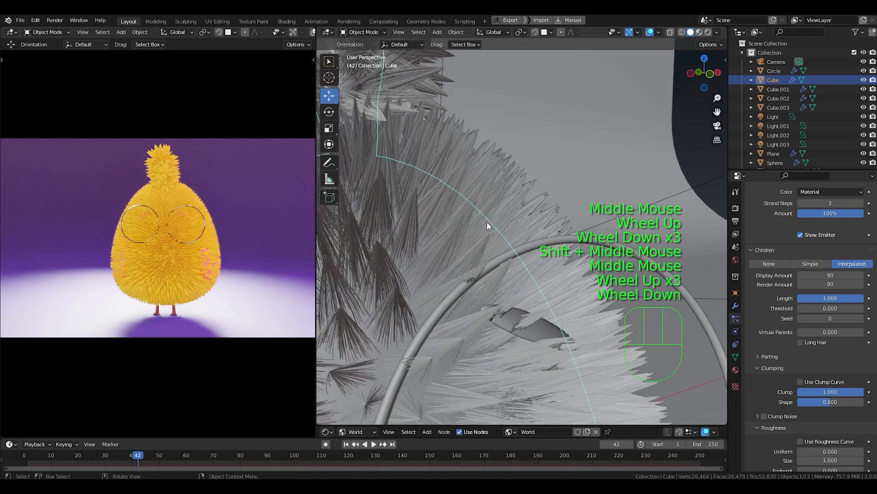
scroll(487, 222, down, 1)
- Try Clump values of 0 and -1 for the child hairs and compare the tufts up close
click(811, 392)
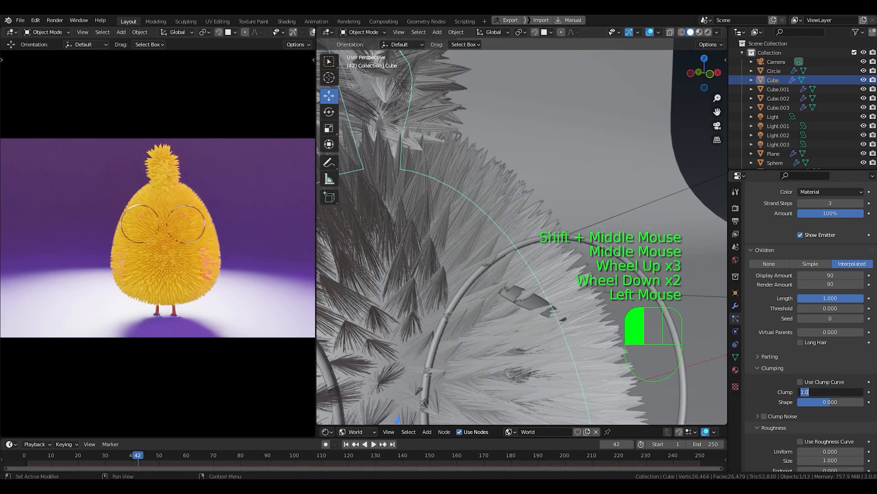
text(0)
key(Return)
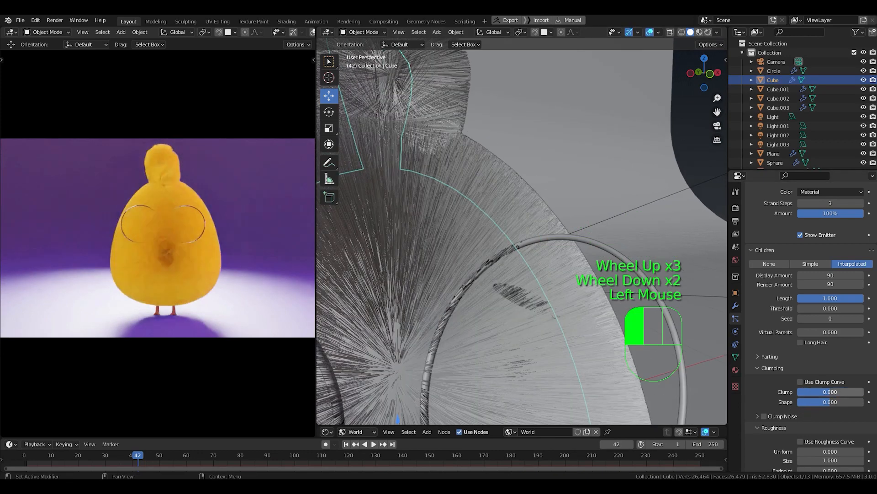
click(827, 393)
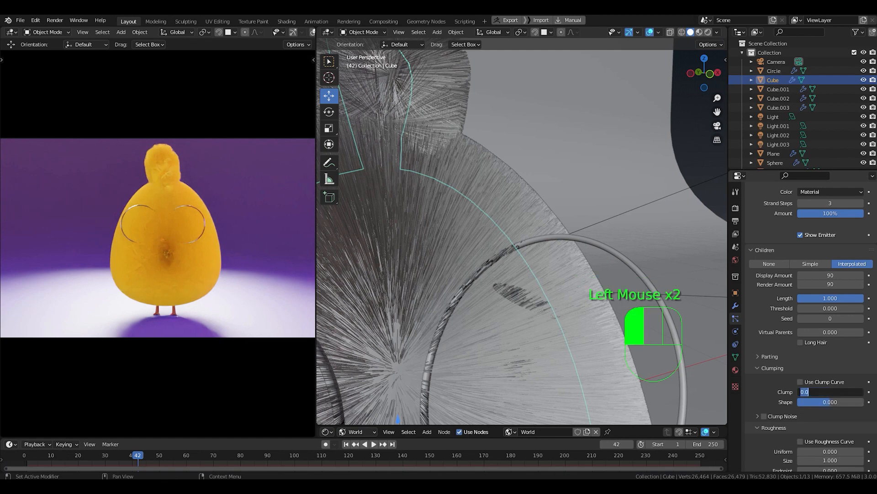
key(super+space)
text(-1)
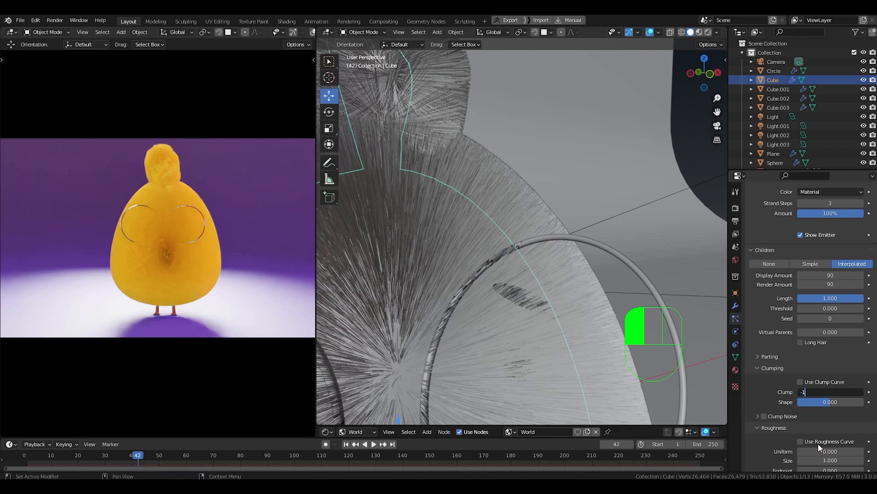
key(Return)
scroll(476, 302, down, 2)
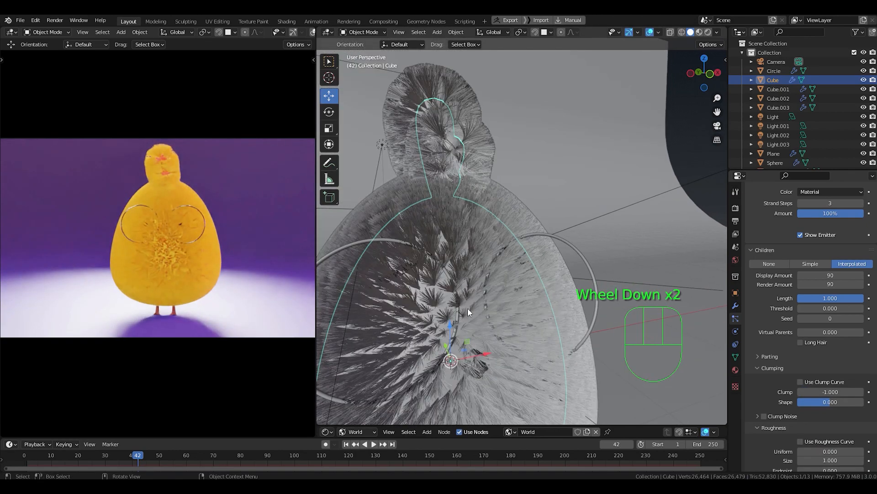
middle_drag(468, 308, 468, 336)
scroll(479, 309, up, 3)
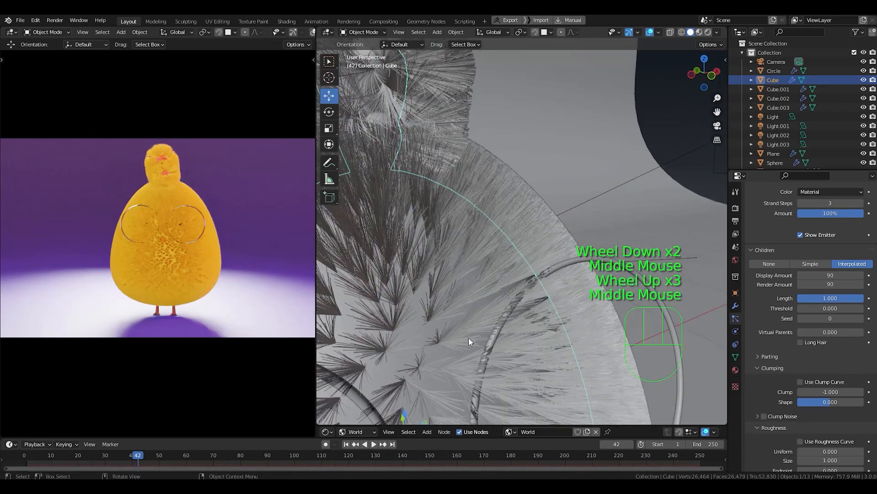
- Set the child hairs' Clump value back to 1
click(823, 392)
text(1)
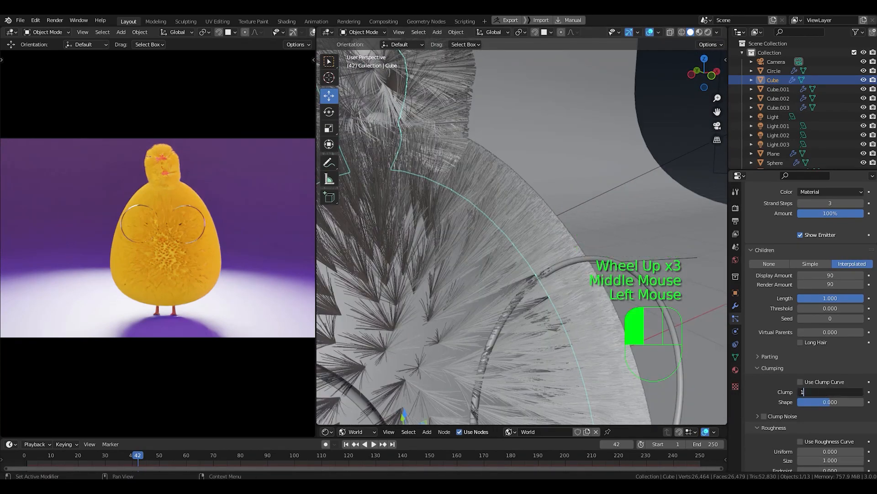
key(Return)
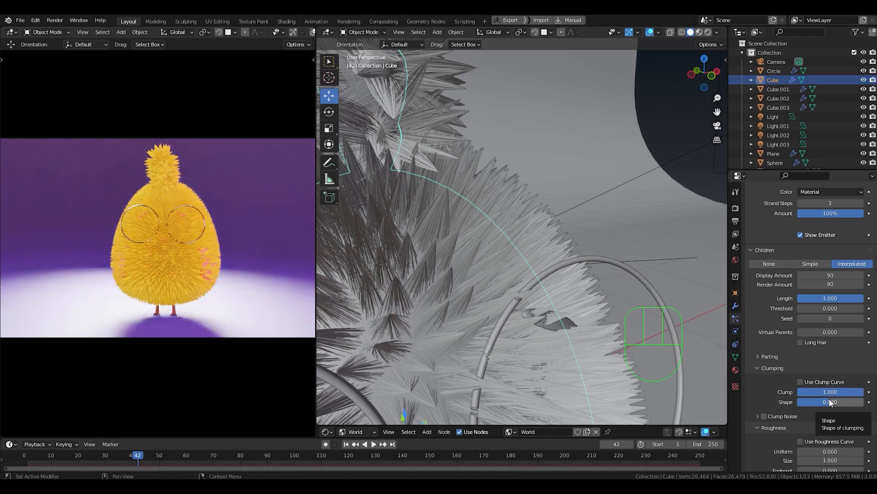
- Set the clumping Shape to -0.217 and check the tufts on the head and body
click(829, 400)
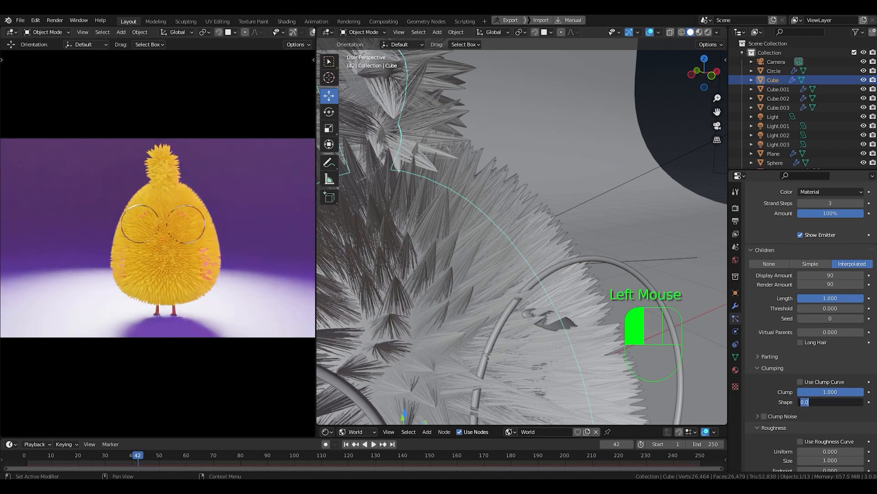
key(BackSpace)
text(-0.2)
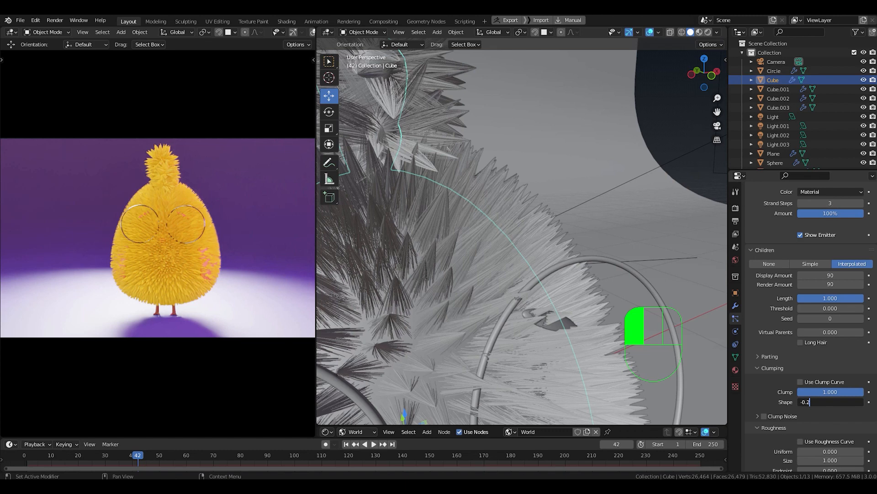
text(17)
click(772, 403)
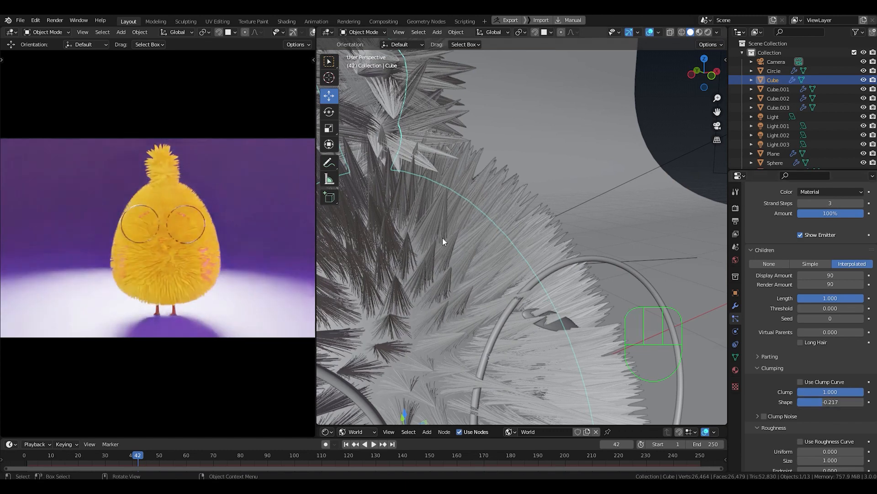
scroll(432, 304, down, 3)
middle_drag(429, 315, 337, 328)
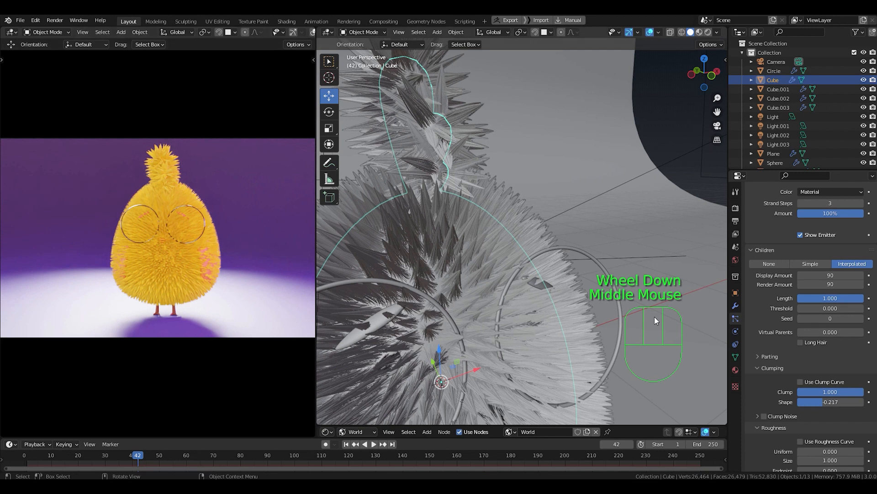
- Set the child hairs' Endpoint roughness to 0.1 and check the fur up close around the body and glasses
scroll(814, 337, down, 5)
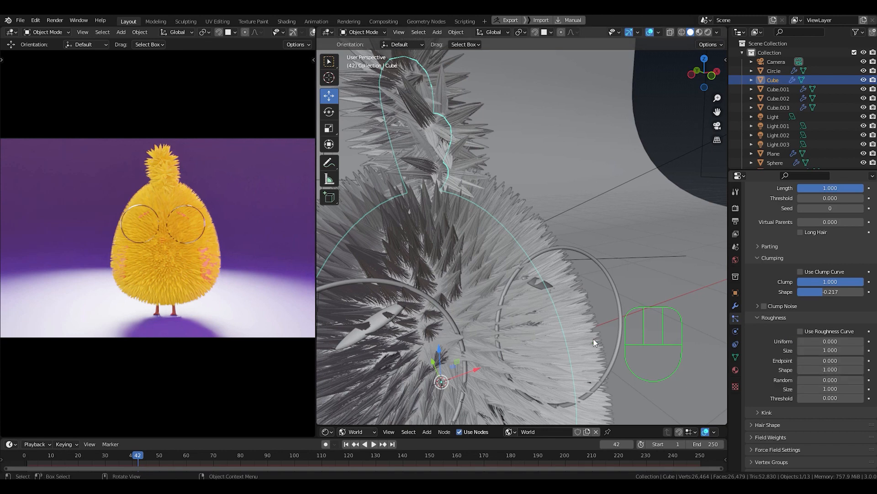
middle_drag(486, 322, 497, 319)
scroll(497, 319, up, 3)
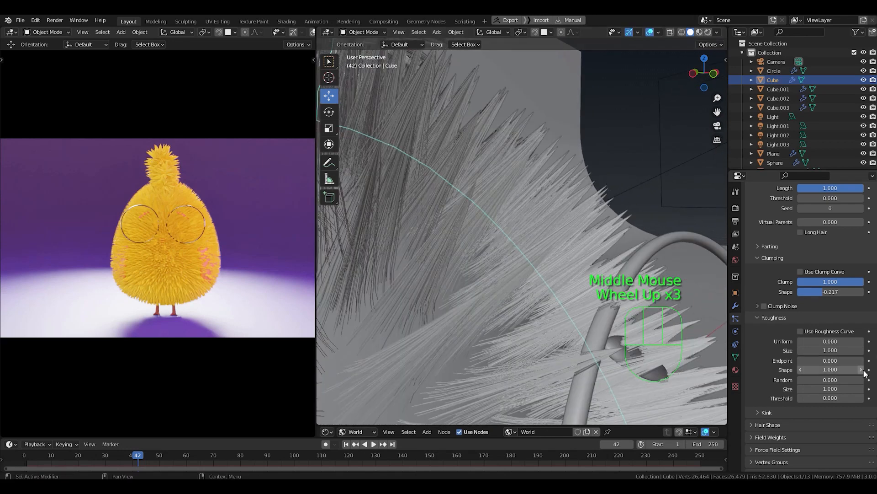
click(830, 361)
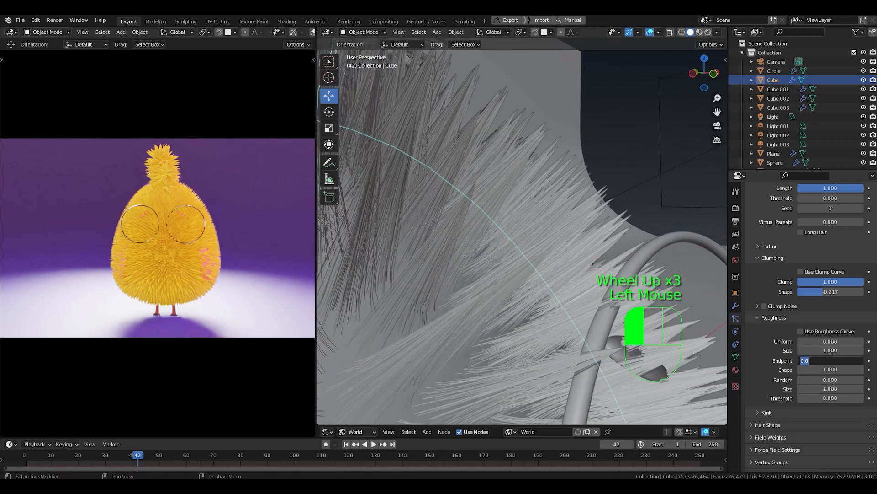
text(0.1)
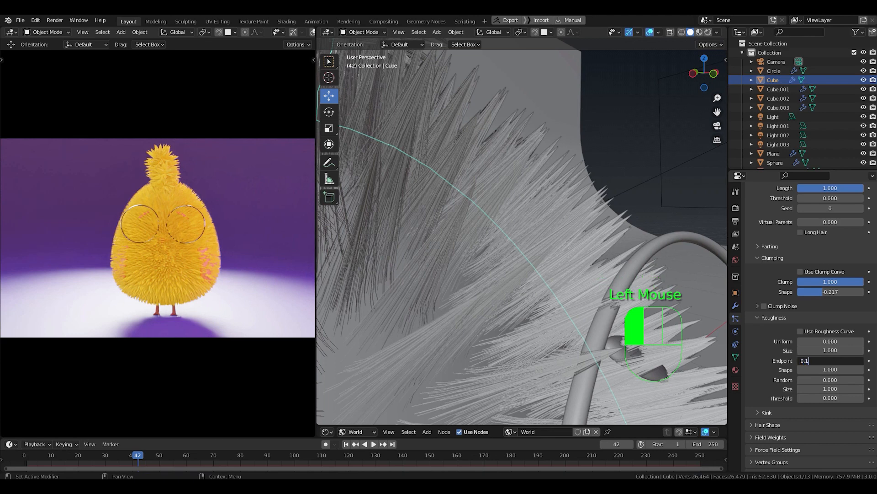
click(626, 328)
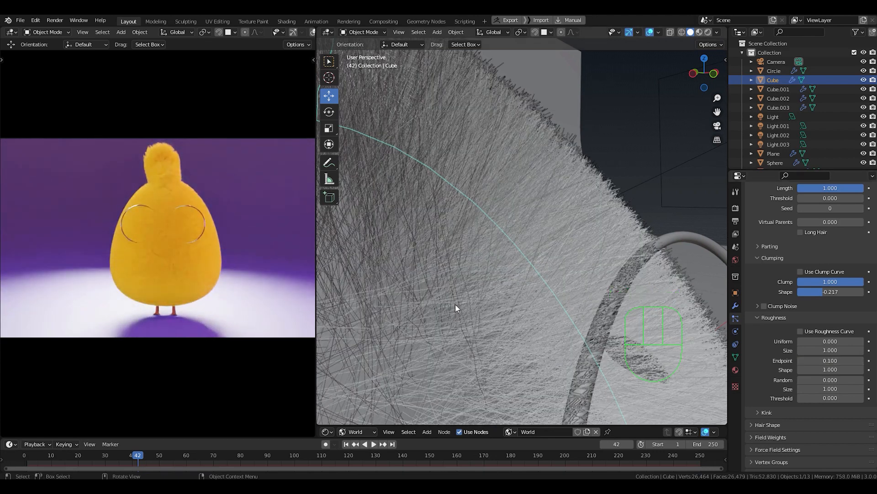
scroll(455, 304, down, 2)
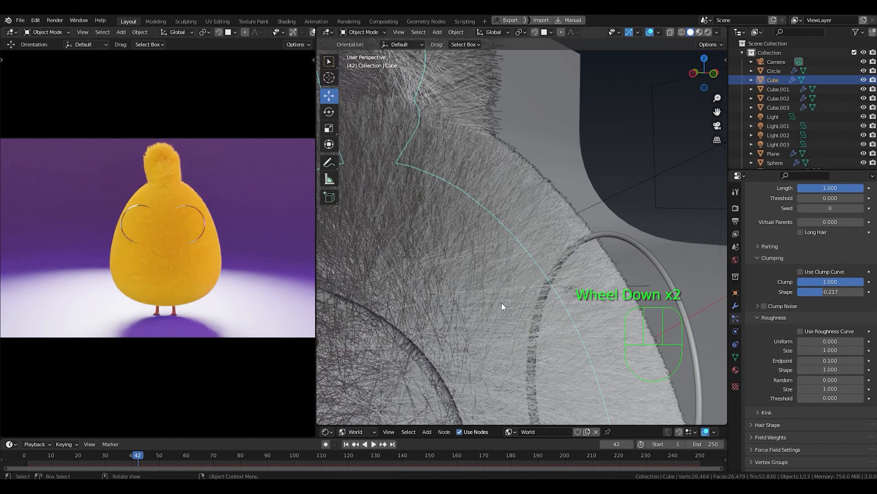
middle_drag(501, 303, 521, 293)
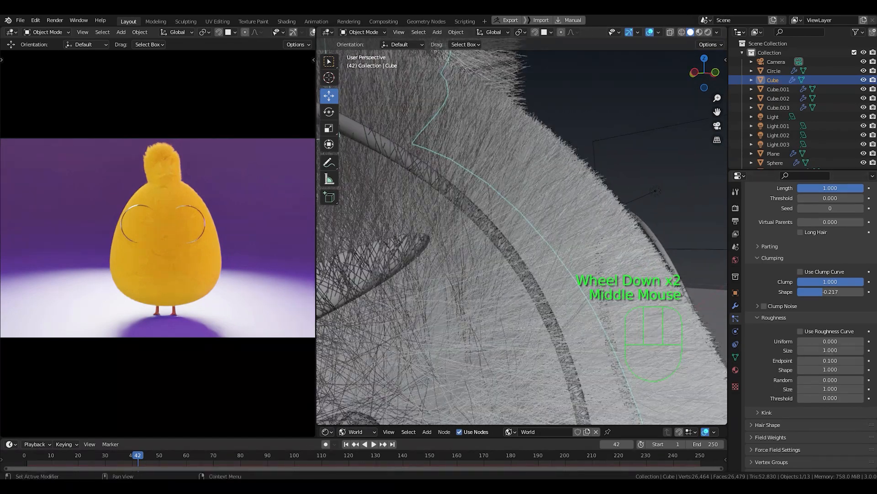
- Try an Endpoint roughness of 0.01 on the child hairs and return it to 0.1
click(833, 361)
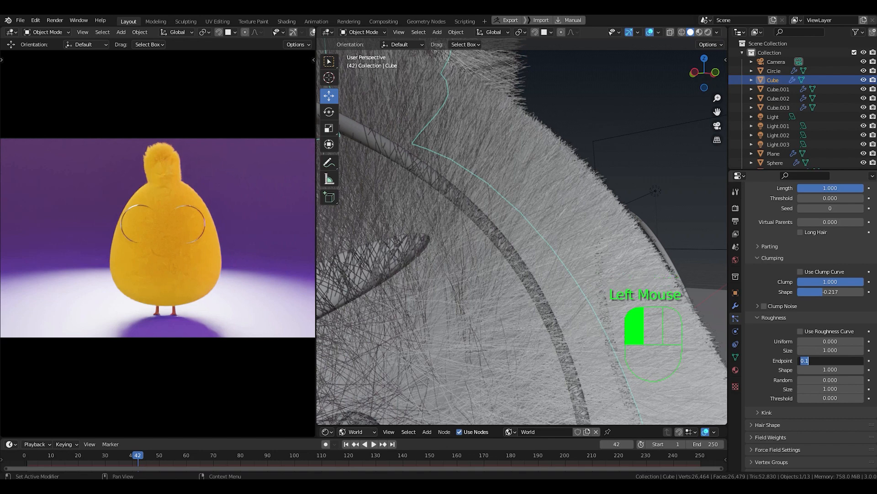
click(835, 361)
key(BackSpace)
key(BackSpace)
text(01)
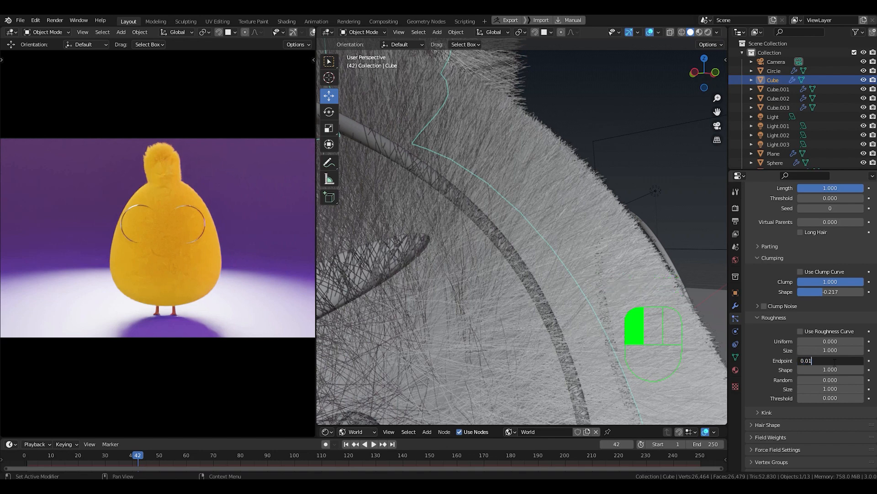
key(Return)
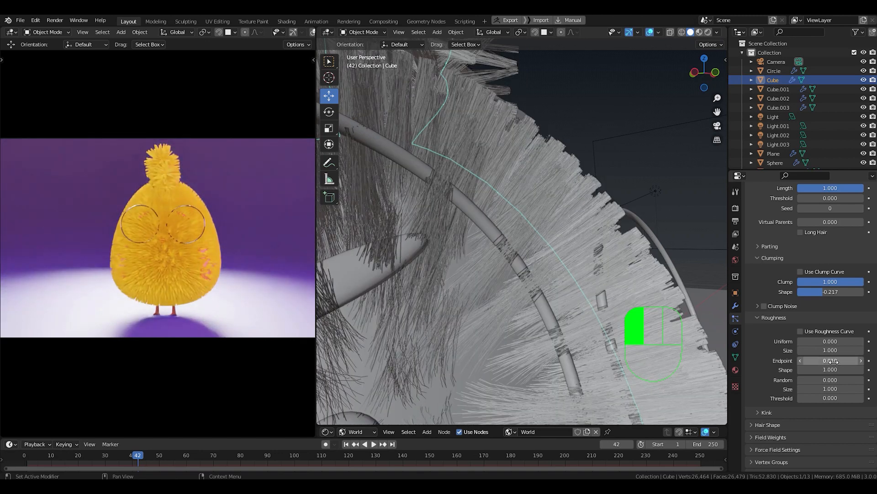
click(832, 363)
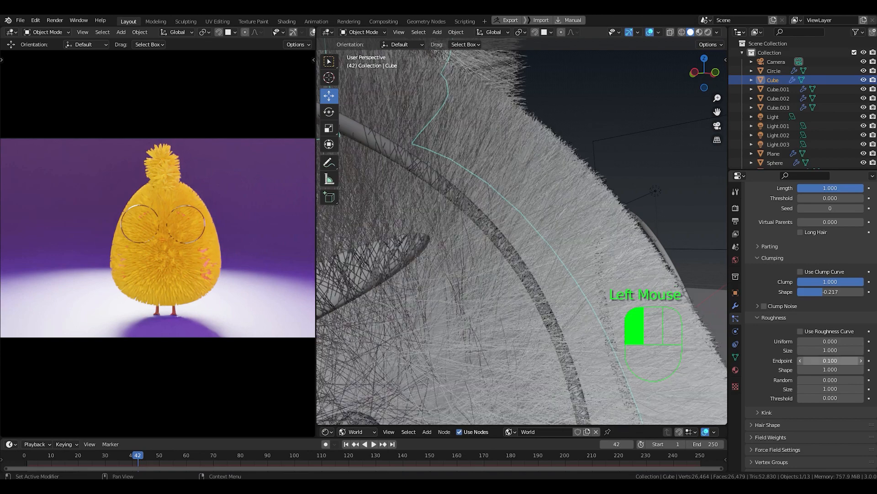
scroll(484, 337, down, 2)
scroll(484, 336, down, 2)
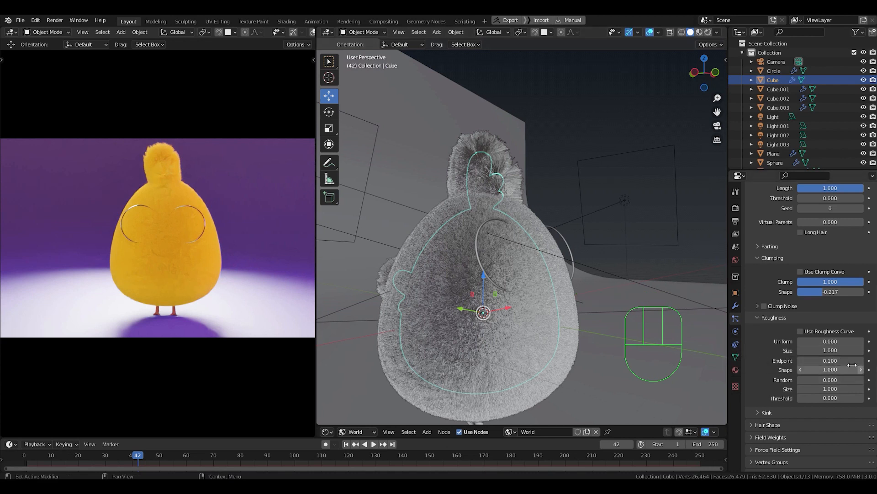
- Set the Endpoint roughness Shape to 0.5 and check the fur on the chicken's head and body
click(830, 369)
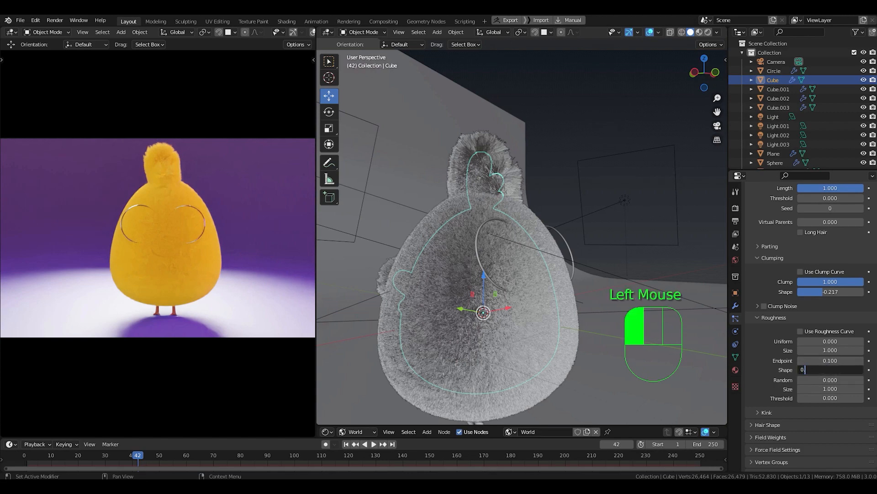
key(Return)
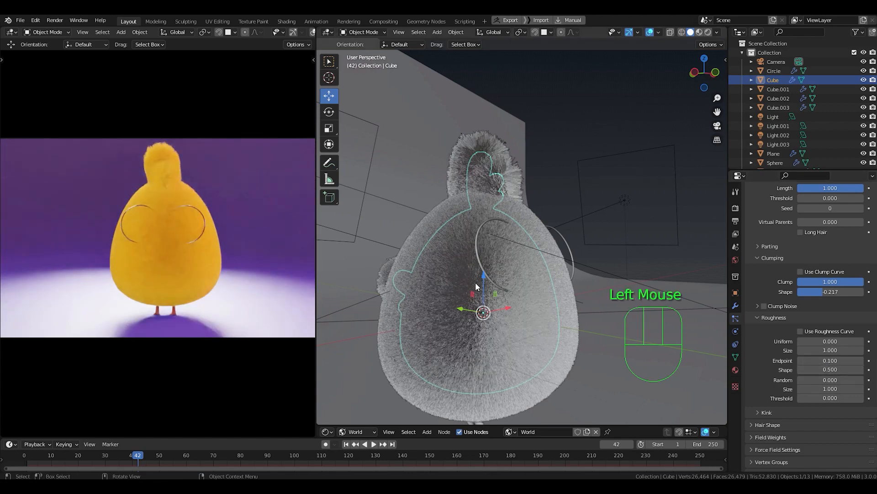
scroll(475, 282, up, 2)
middle_drag(537, 301, 499, 298)
scroll(499, 297, up, 2)
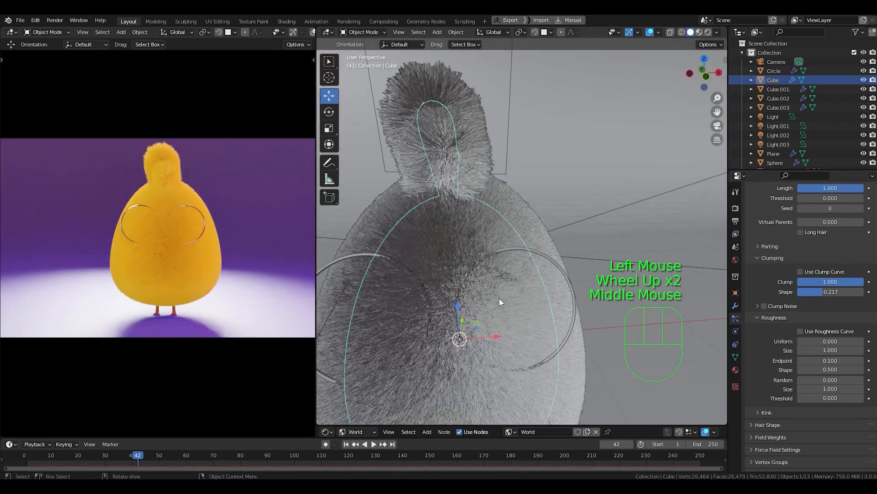
scroll(467, 342, down, 2)
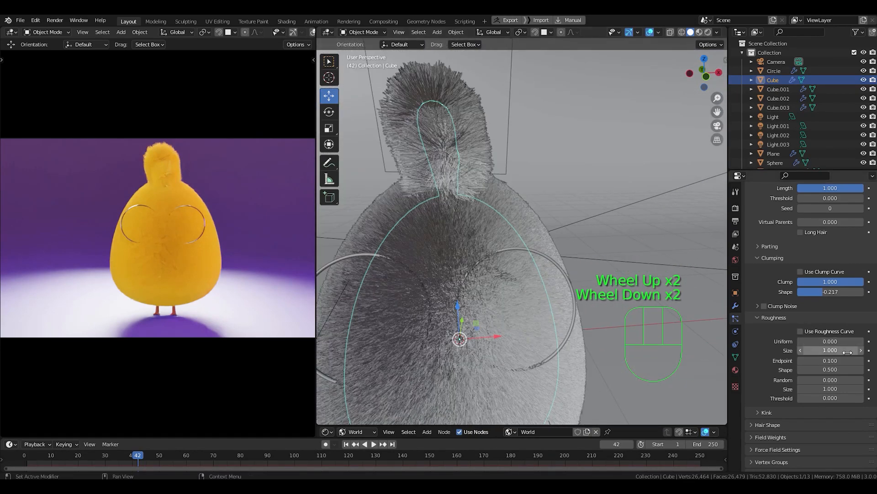
- Set the child hairs' Random roughness to 0.1 and inspect the fur up close
click(834, 379)
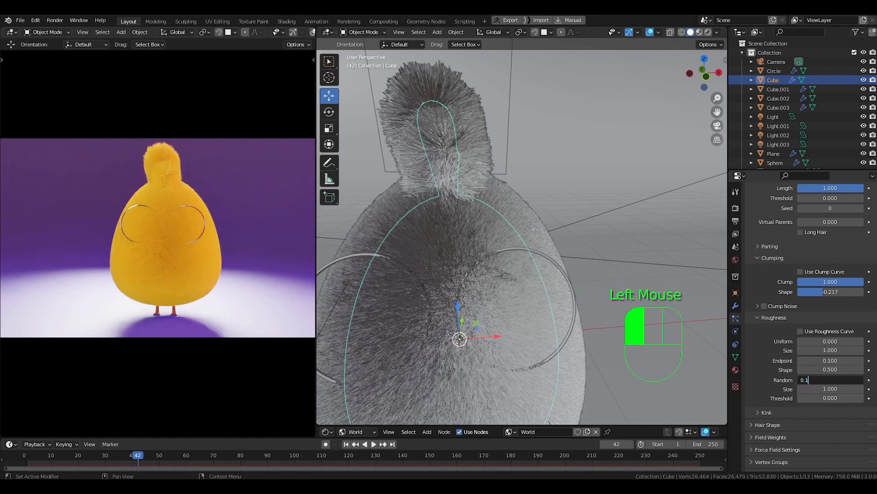
key(Return)
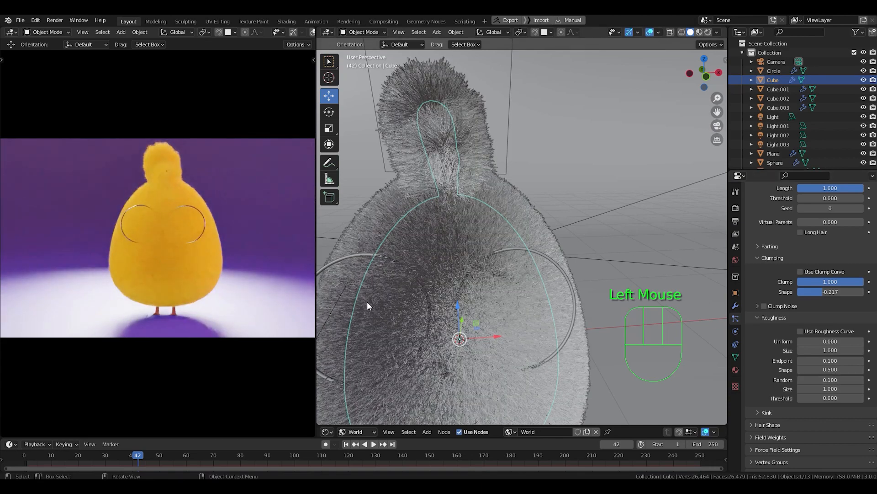
middle_drag(367, 302, 437, 305)
scroll(448, 303, up, 3)
scroll(448, 304, down, 2)
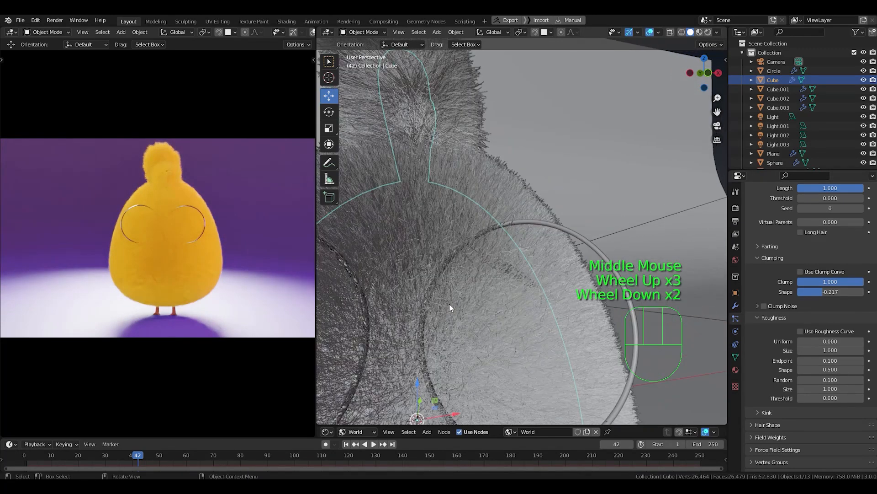
- Set the Random roughness Size to 2 and check the fur over the chicken's whole body
click(832, 389)
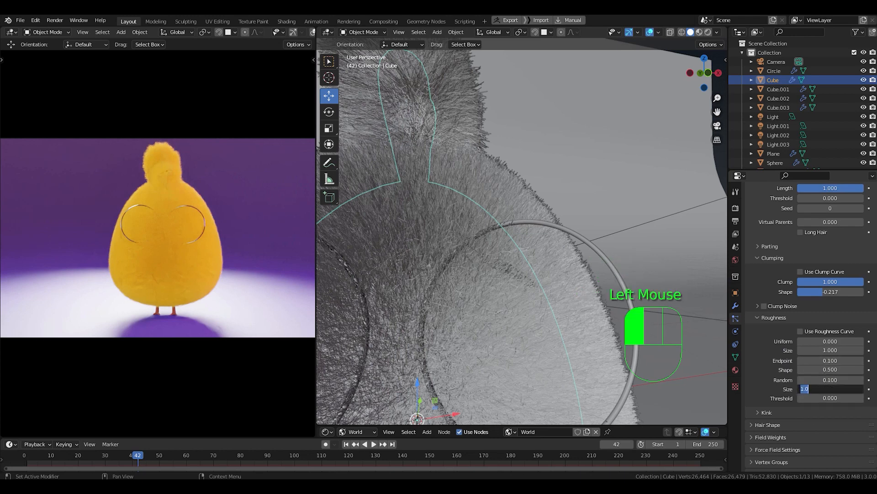
text(2)
key(Return)
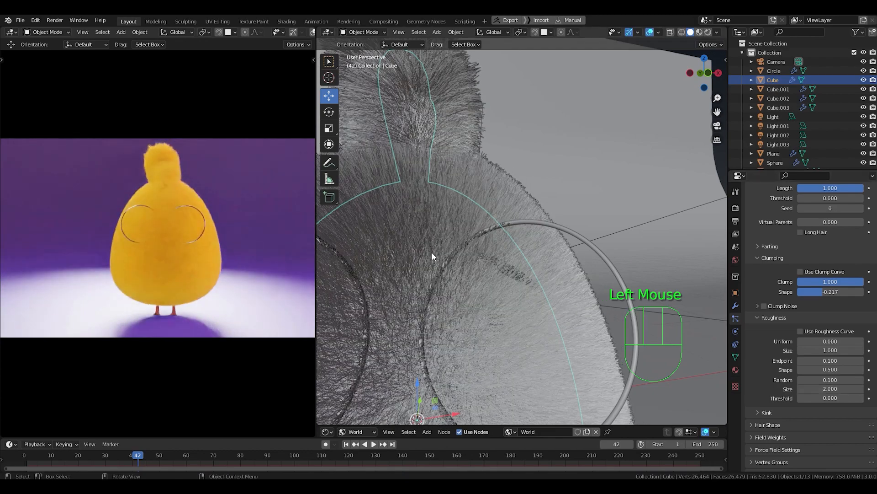
middle_drag(432, 252, 539, 246)
scroll(516, 293, down, 2)
scroll(551, 264, down, 2)
scroll(539, 246, down, 1)
scroll(539, 246, up, 2)
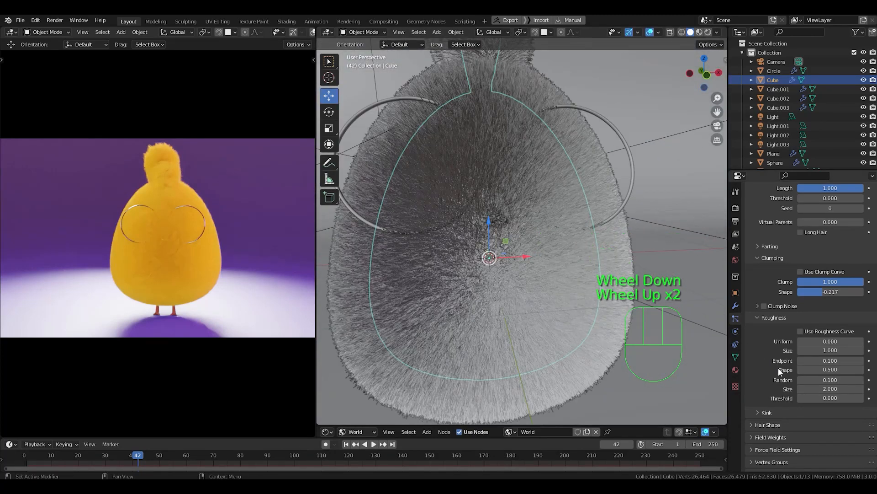
- Thin the hair strands at their base by setting the Hair Shape's Diameter Root to 0.3 m
click(804, 424)
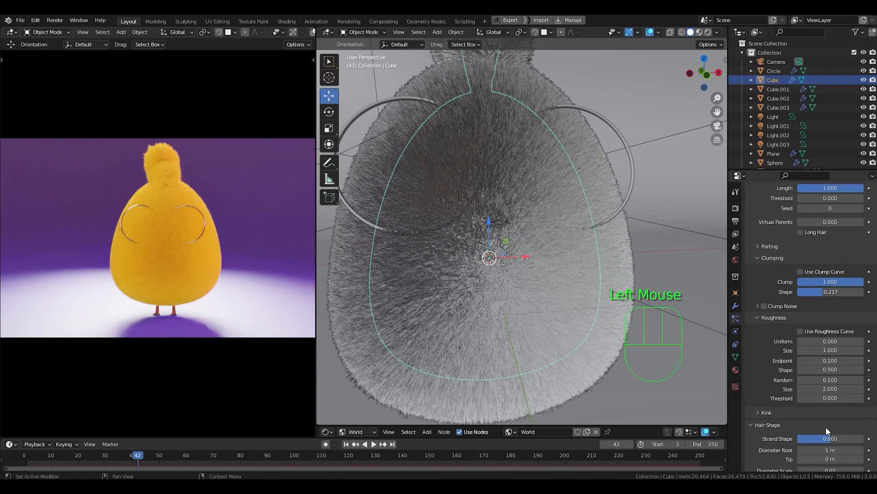
scroll(826, 427, down, 2)
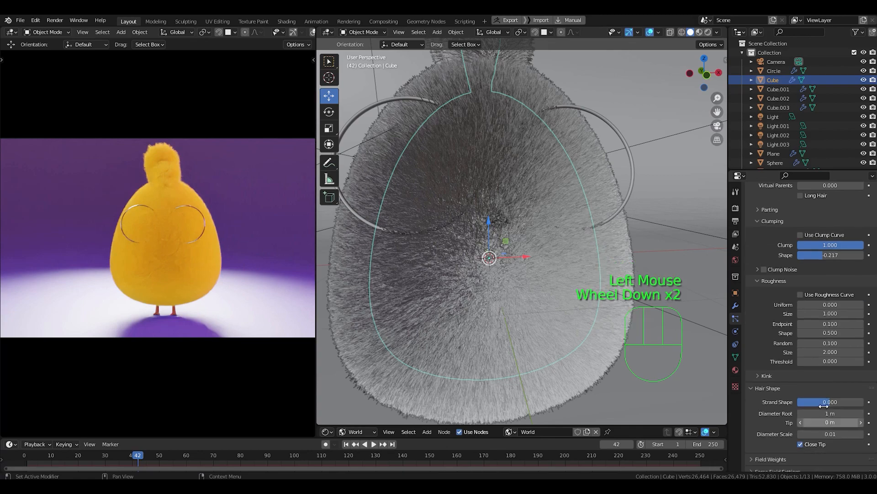
scroll(534, 224, up, 2)
mouse_move(533, 236)
middle_down()
mouse_move(544, 226)
mouse_move(536, 229)
middle_up()
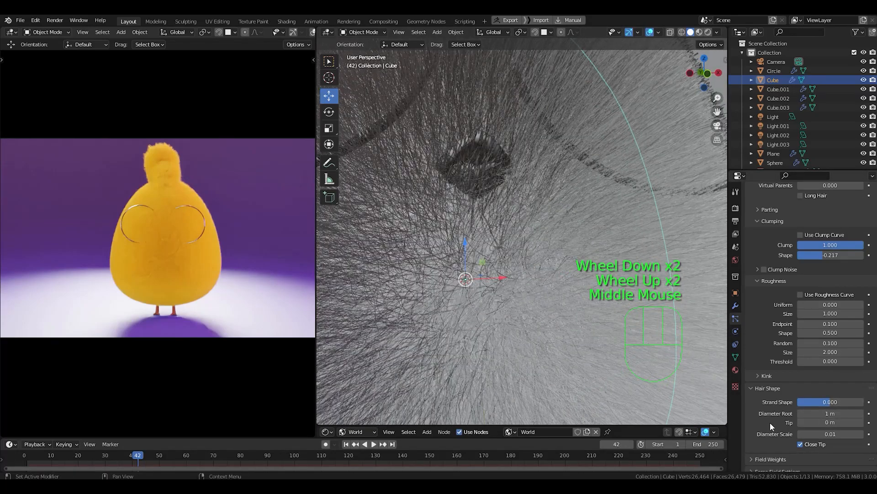
scroll(564, 297, up, 1)
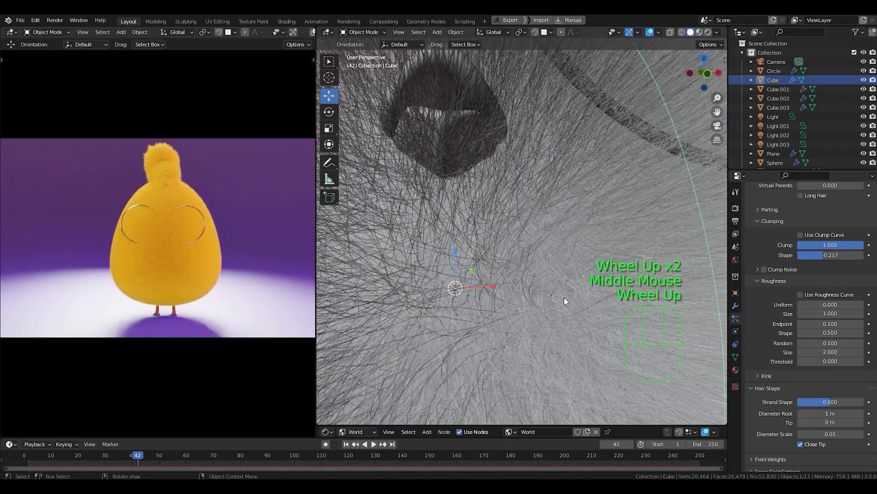
middle_drag(564, 297, 575, 291)
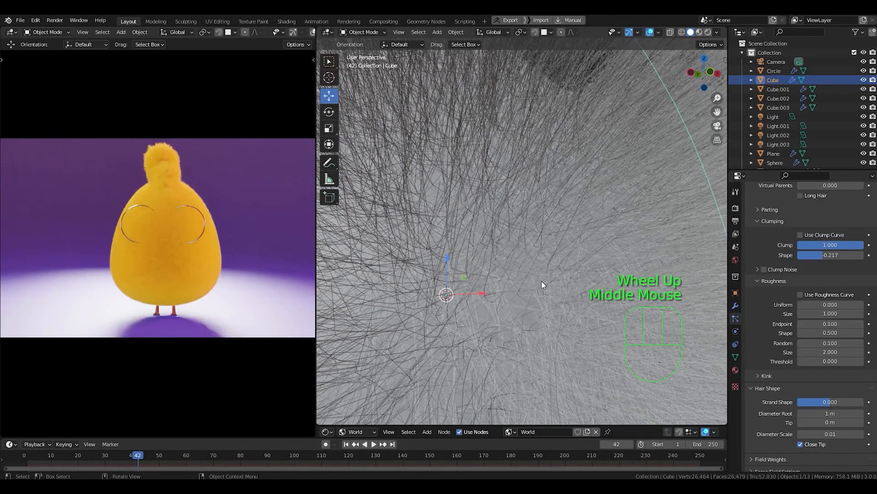
scroll(509, 273, up, 1)
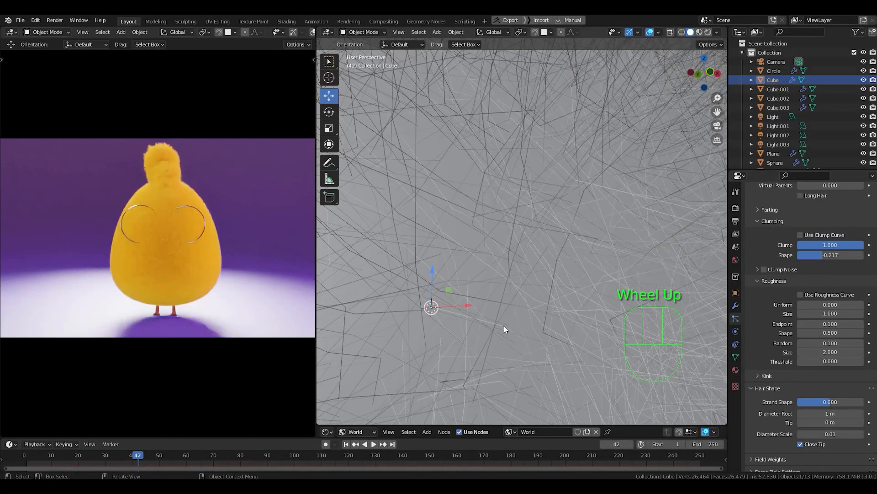
scroll(503, 326, down, 3)
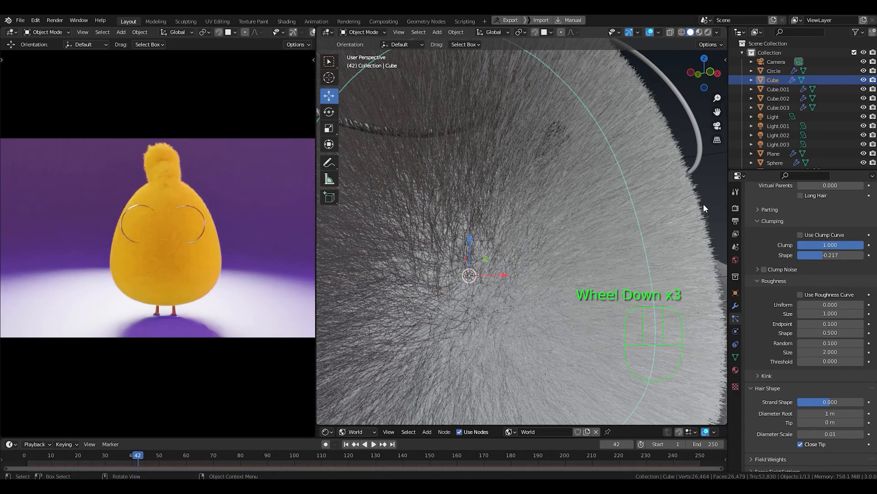
click(824, 413)
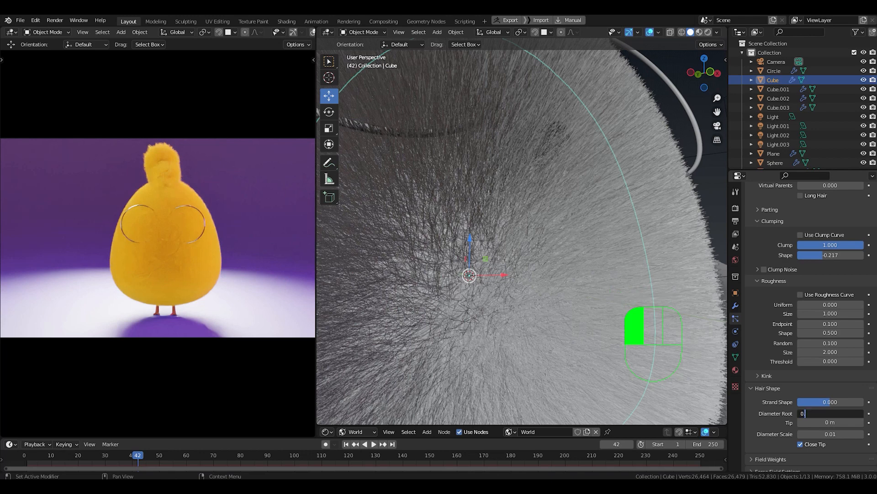
key(Return)
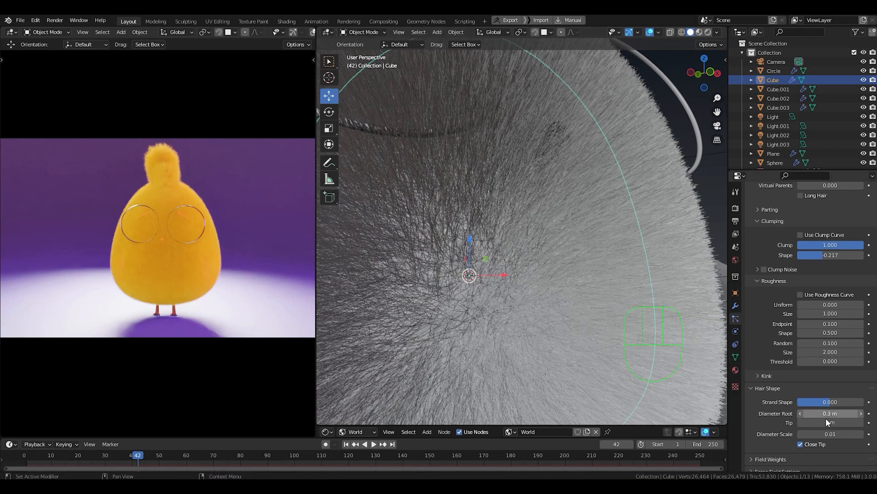
- Examine the thinner fur over the chicken's body and head, and look over the remaining hair settings
scroll(475, 267, down, 2)
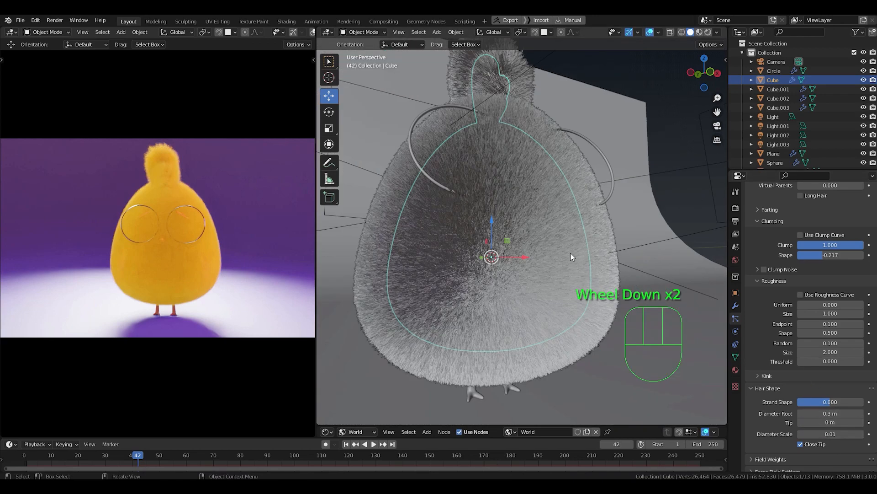
middle_drag(570, 253, 561, 265)
scroll(519, 217, up, 2)
scroll(519, 218, down, 1)
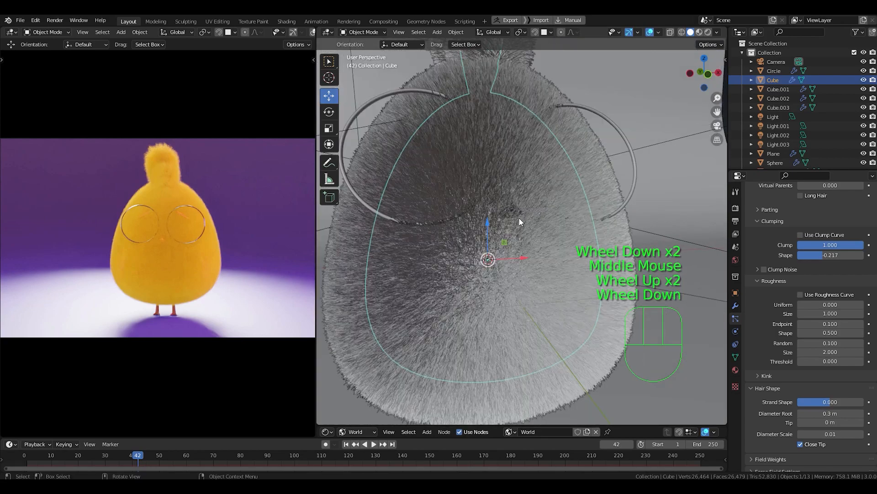
shift+middle_drag(519, 218, 494, 249)
scroll(492, 207, down, 2)
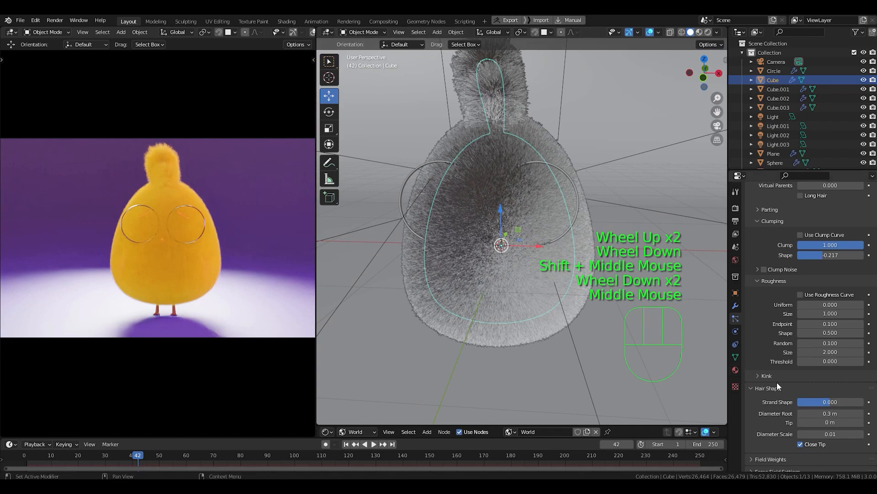
scroll(780, 389, down, 3)
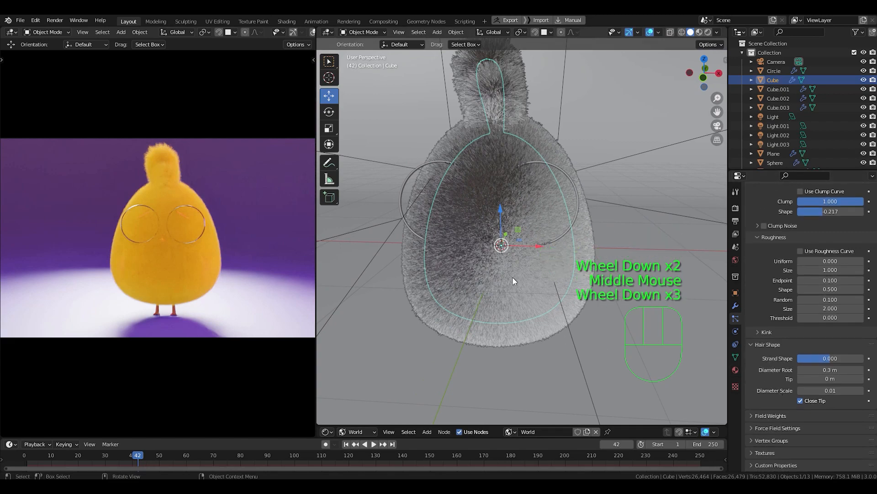
- Shorten the body's child hairs by setting the Children Length to 0.8
scroll(467, 177, up, 3)
scroll(469, 181, down, 1)
shift+middle_drag(468, 181, 507, 201)
scroll(489, 197, down, 1)
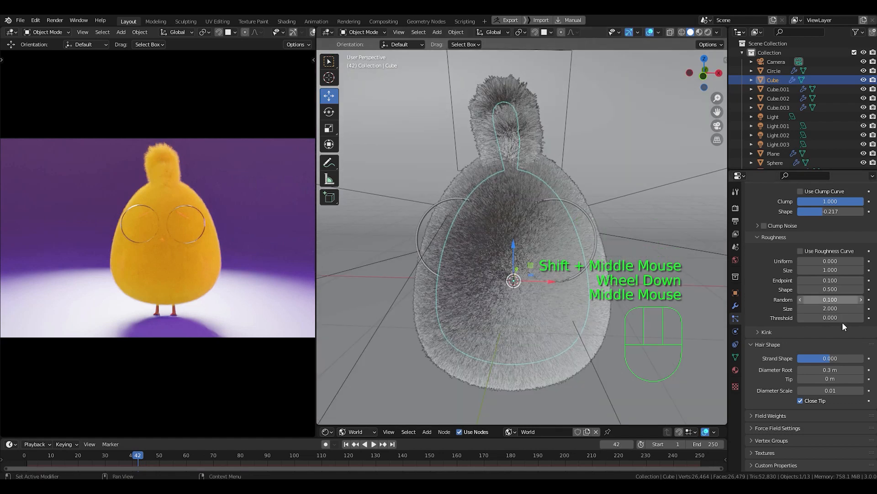
scroll(820, 290, up, 8)
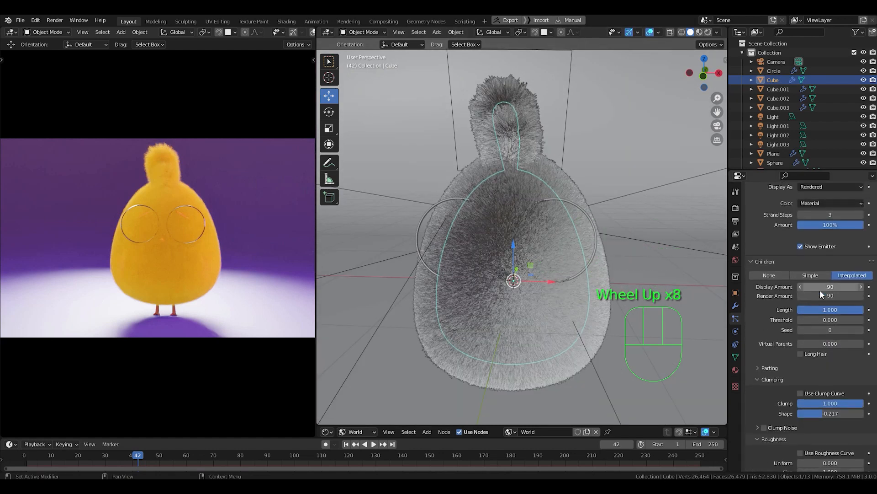
scroll(830, 274, up, 7)
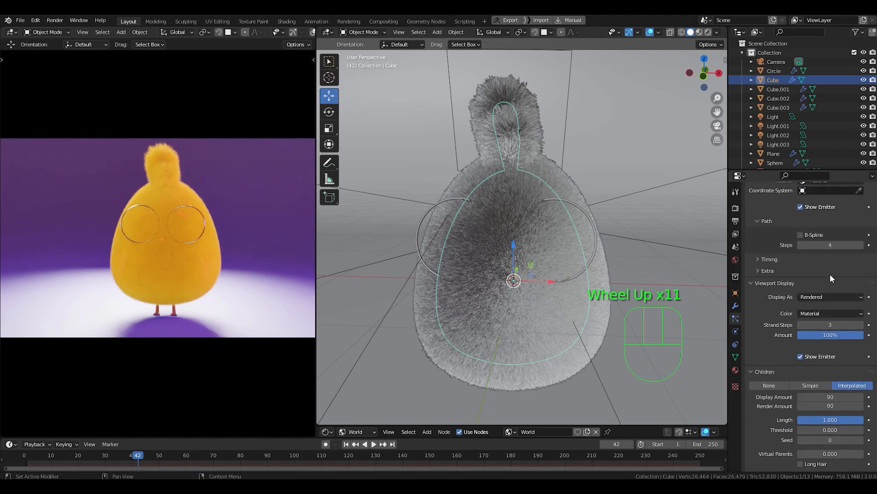
scroll(830, 277, up, 3)
scroll(829, 274, down, 2)
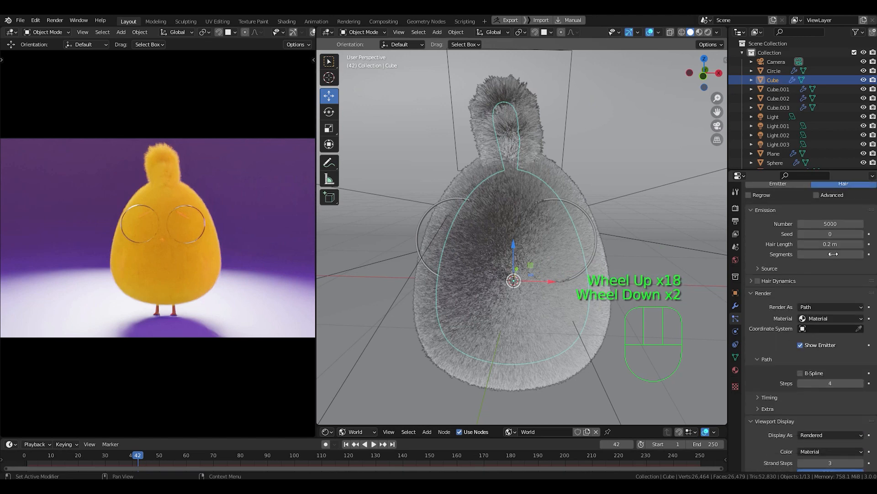
scroll(833, 246, down, 3)
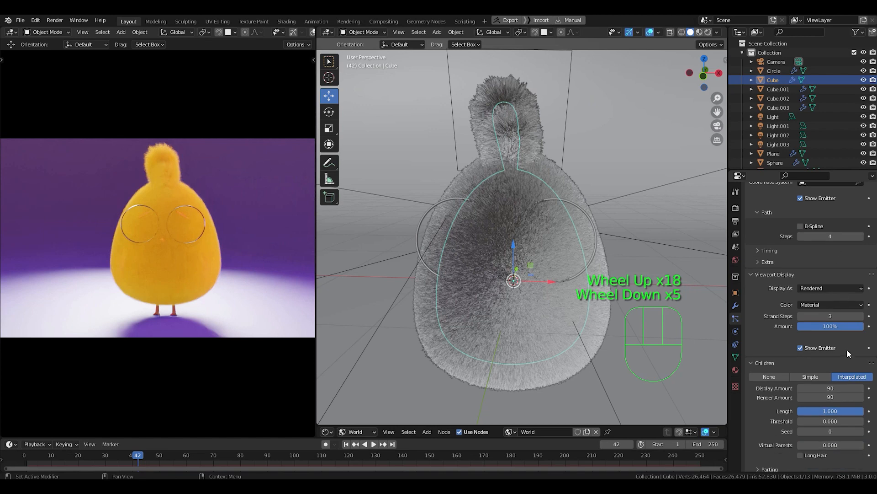
scroll(830, 336, down, 1)
click(832, 375)
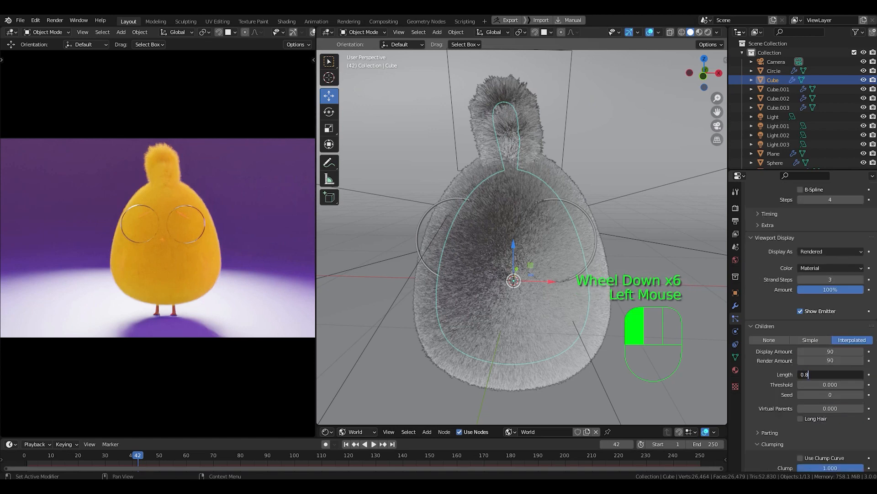
key(Return)
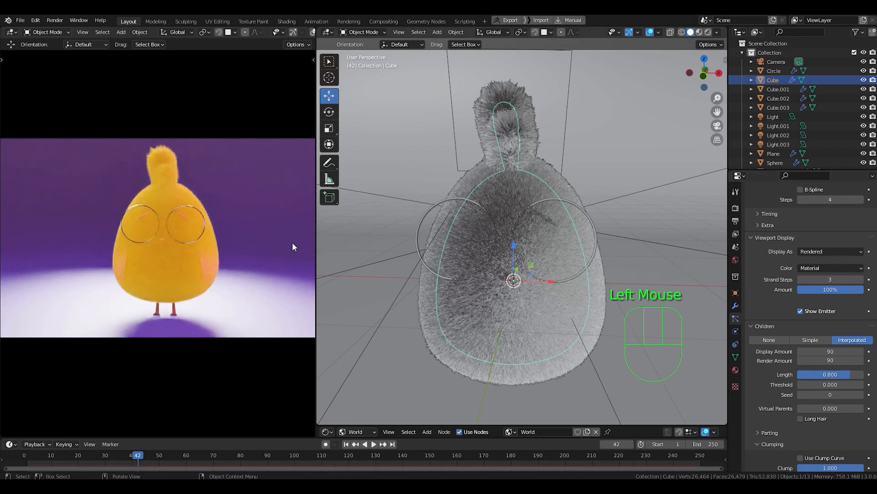
- Inspect the shortened fur and switch the chicken's body to Weight Paint mode
scroll(538, 264, up, 2)
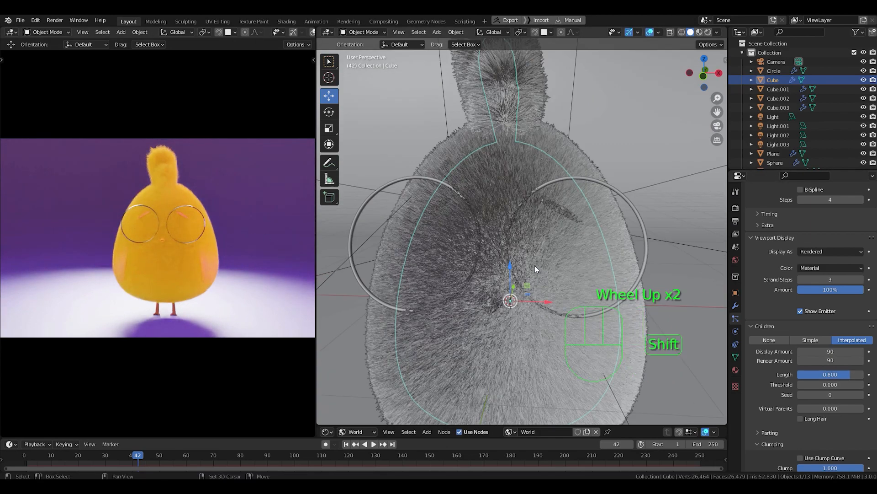
mouse_move(534, 265)
shift+middle_down()
mouse_move(531, 245)
mouse_move(547, 246)
mouse_move(551, 266)
shift+middle_up()
scroll(551, 266, down, 1)
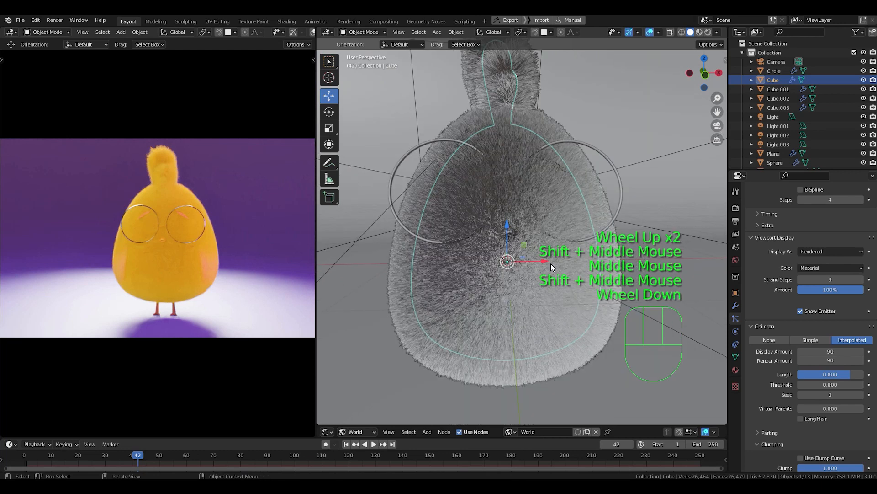
shift+middle_drag(541, 204, 540, 234)
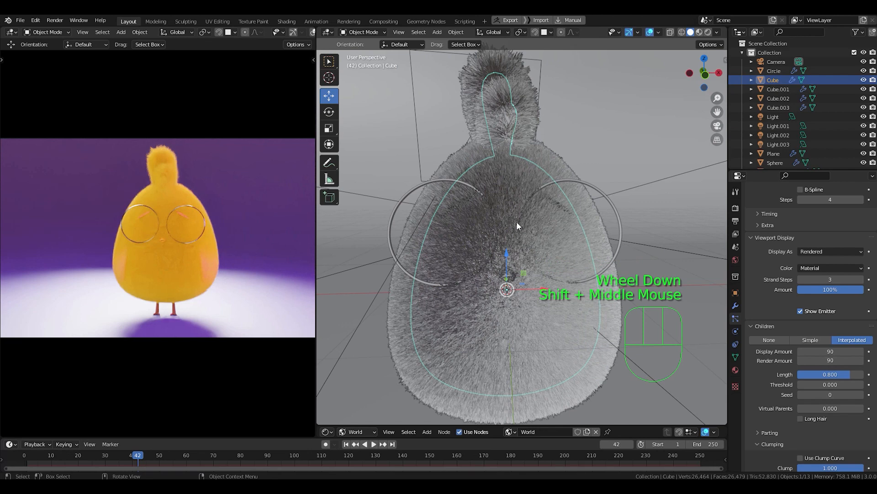
key(ctrl)
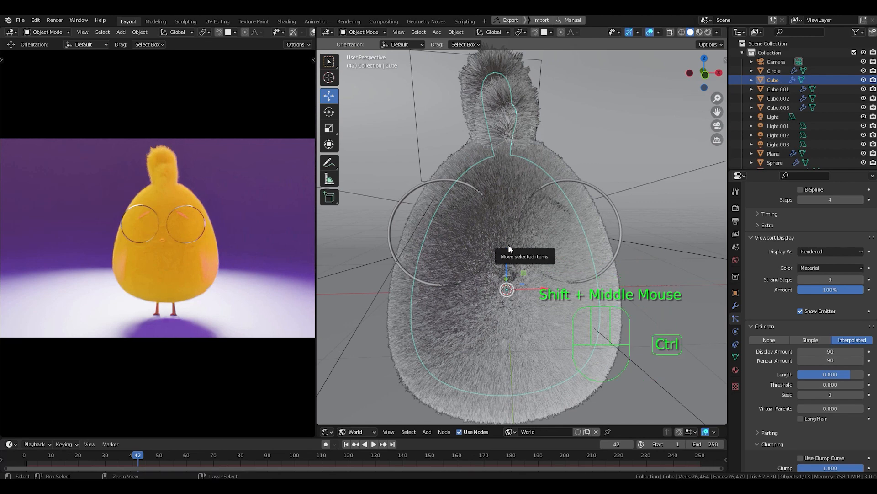
key(ctrl+Tab)
key(ctrl+Tab)
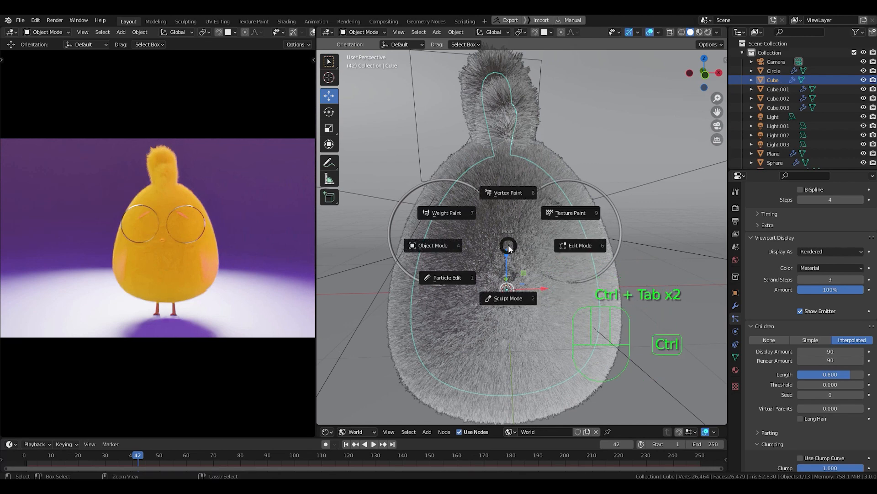
click(445, 217)
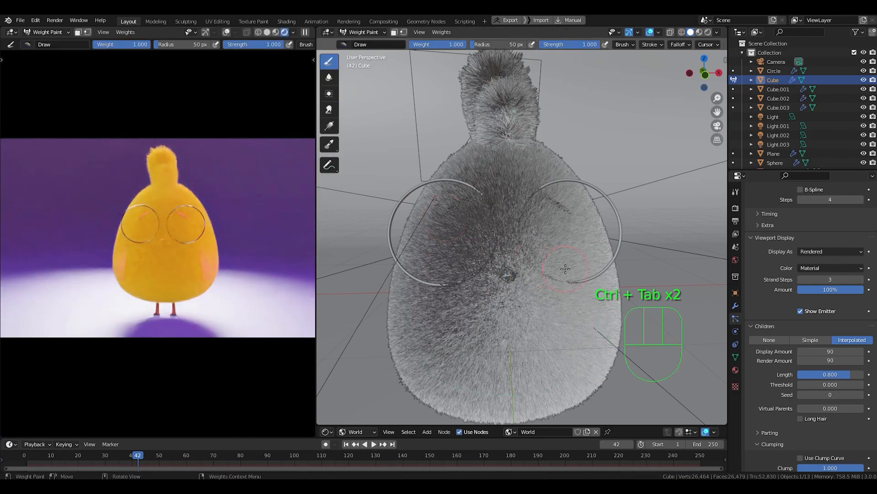
- Hide the body's particle system in the viewport so the mesh underneath can be worked on
mouse_move(561, 270)
middle_down()
mouse_move(544, 274)
mouse_move(548, 294)
mouse_move(544, 247)
middle_up()
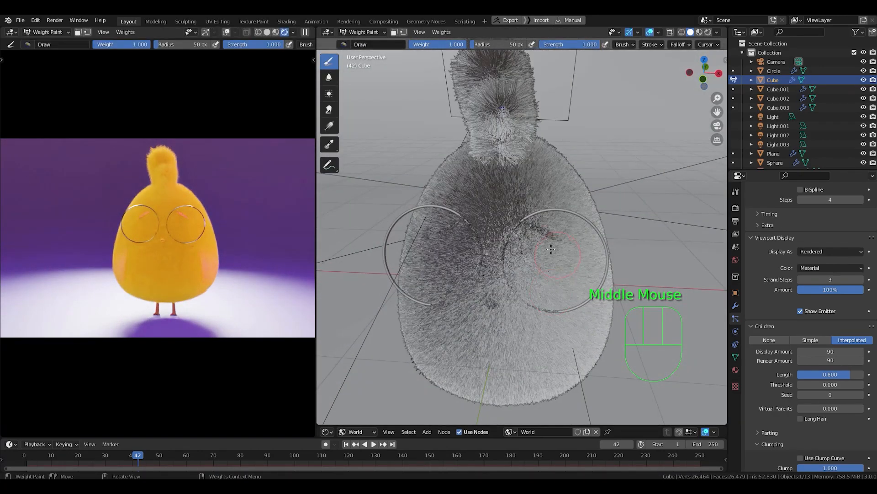
scroll(544, 248, down, 2)
scroll(782, 289, up, 6)
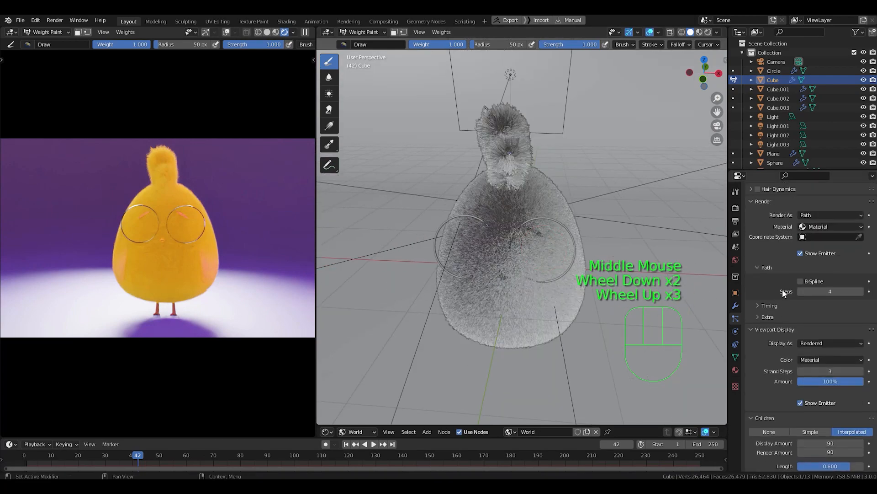
scroll(550, 278, down, 1)
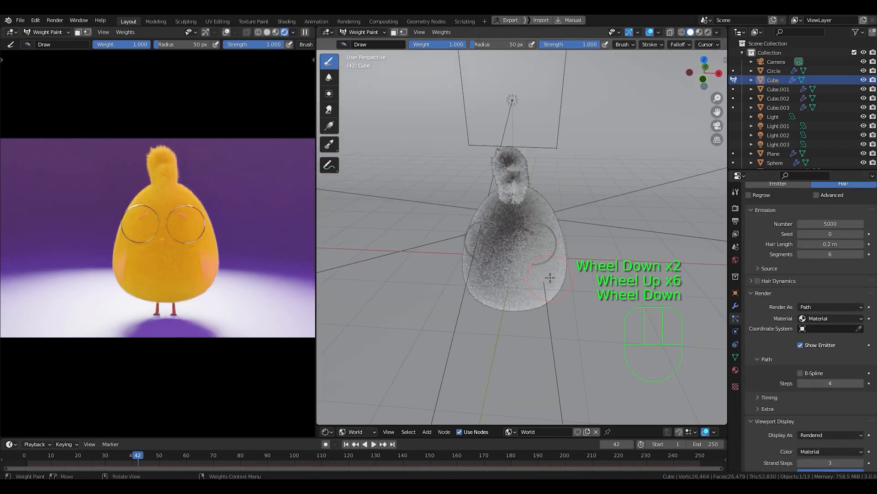
scroll(550, 277, up, 5)
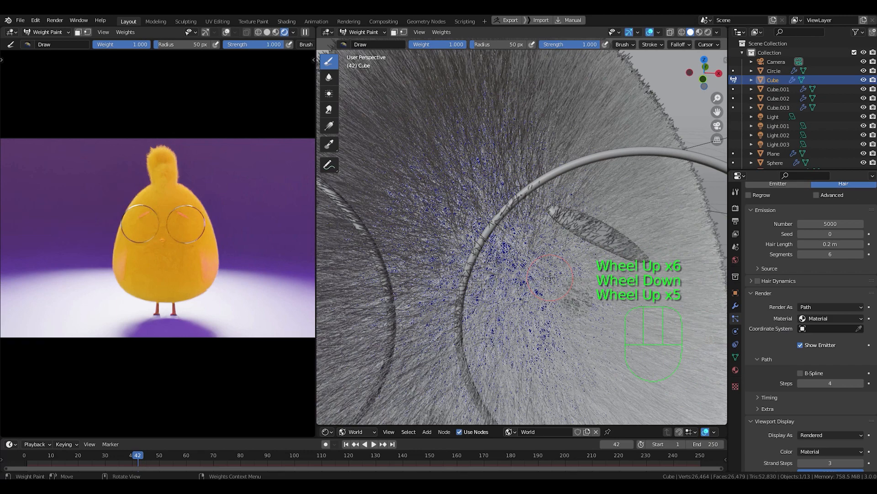
scroll(550, 277, down, 2)
middle_drag(550, 277, 540, 263)
scroll(795, 264, up, 1)
scroll(794, 264, up, 3)
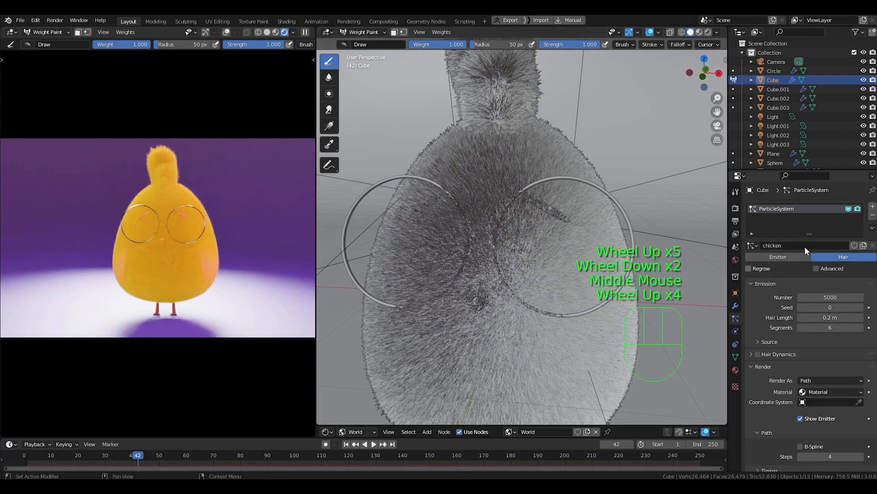
click(849, 208)
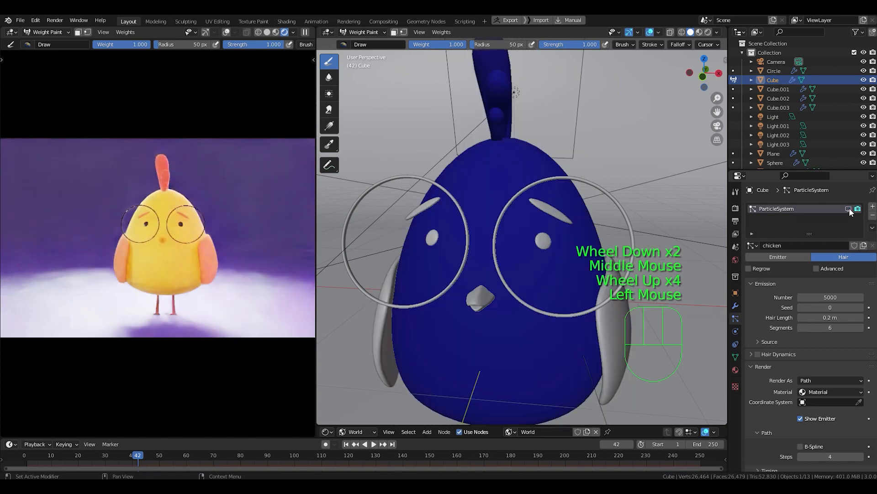
- Enter Edit Mode with face selection and select all three linked lobes of the chicken's comb
shift+middle_drag(492, 300, 519, 283)
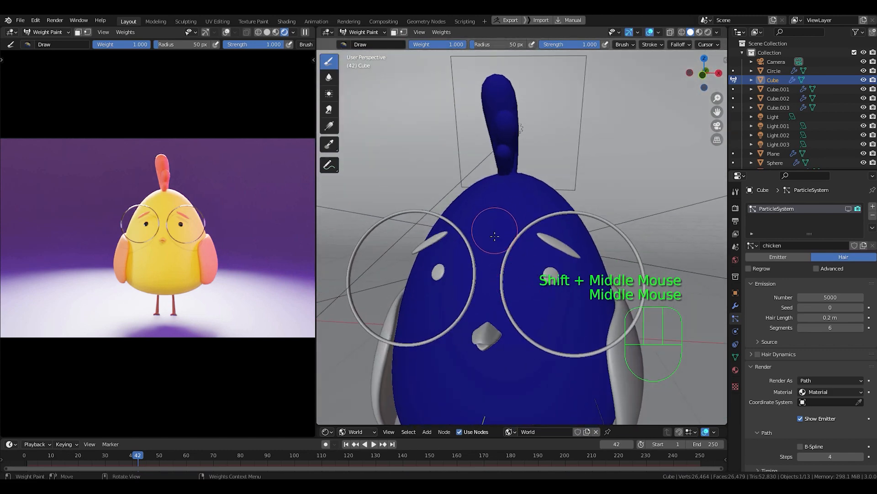
scroll(503, 199, down, 2)
scroll(503, 200, up, 2)
scroll(503, 200, up, 1)
shift+middle_drag(504, 201, 526, 293)
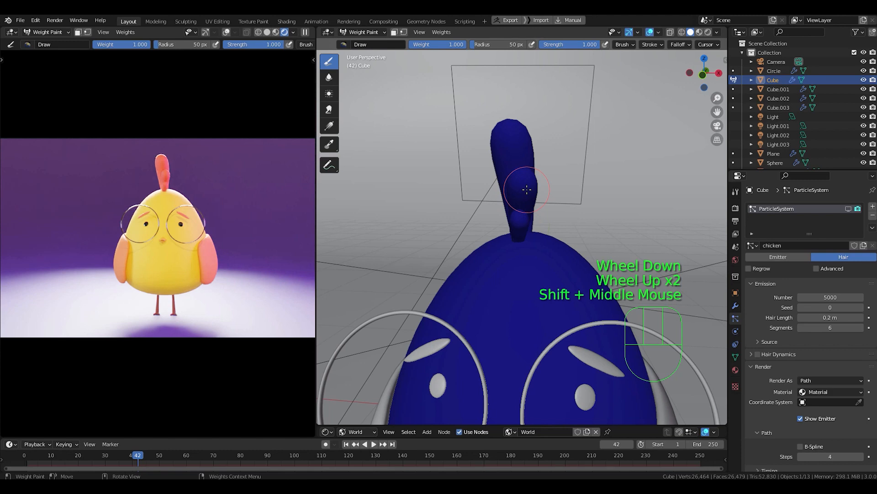
key(Tab)
middle_drag(527, 189, 464, 203)
scroll(534, 174, up, 2)
scroll(535, 177, down, 1)
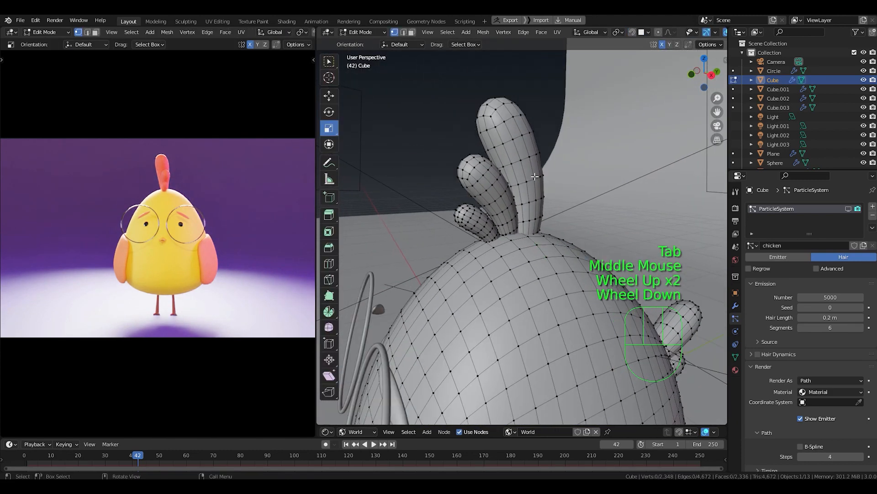
key(3)
key(l)
key(l)
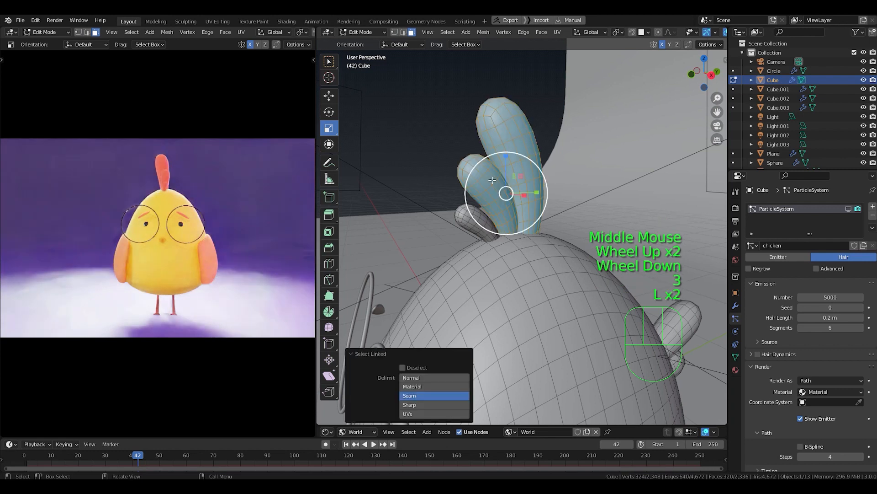
key(l)
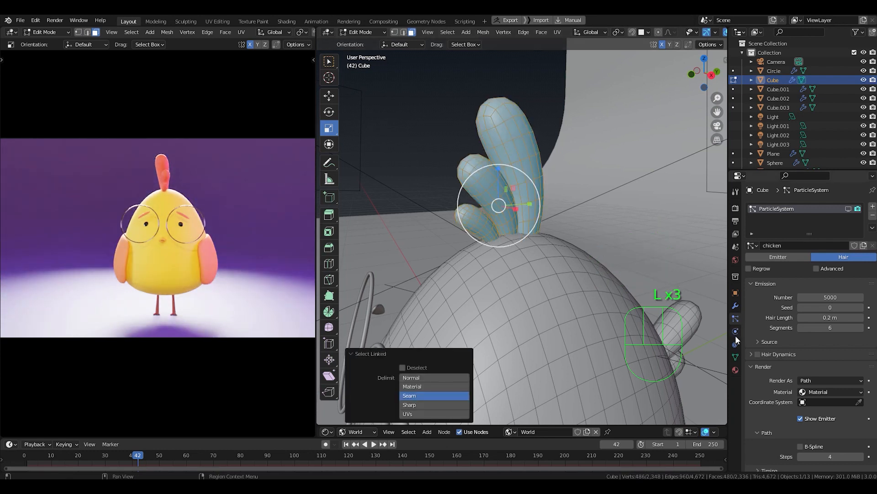
- Create a new vertex group on the body mesh and assign the selected comb faces to it with weight 1.000
click(736, 357)
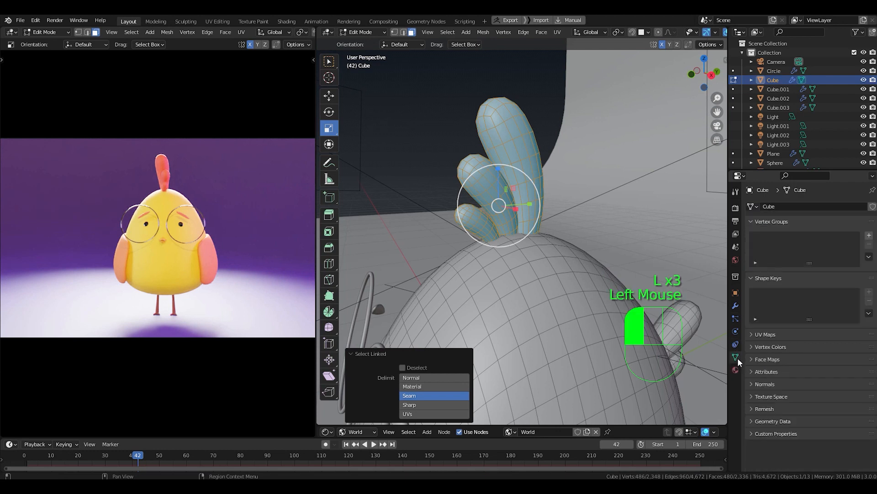
click(869, 236)
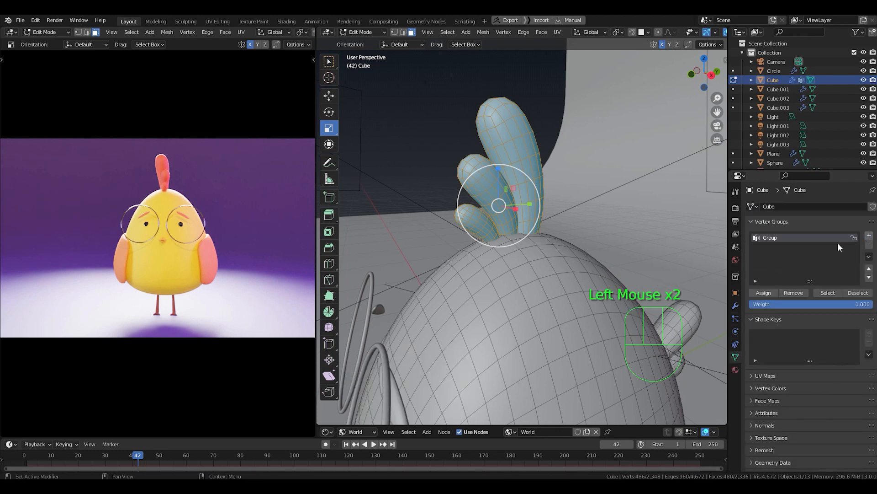
click(766, 292)
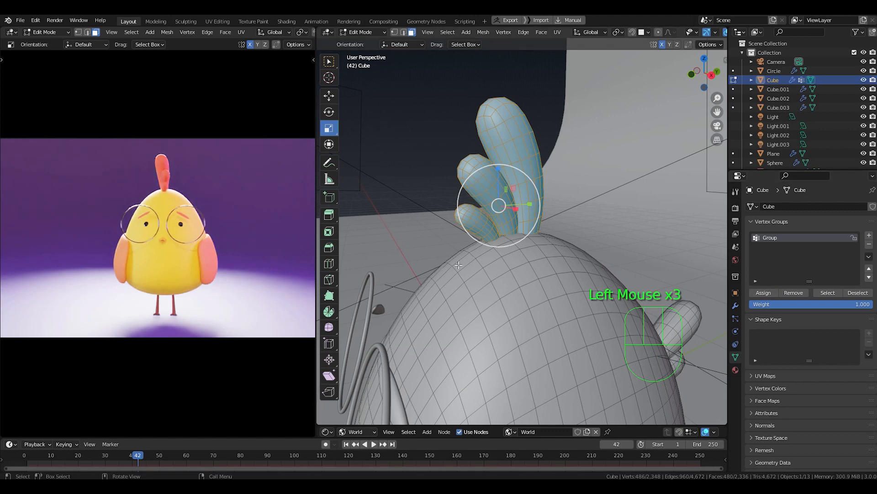
- Return to Weight Paint mode and invert the vertex group's weights so the body is weighted and the comb excluded
key(ctrl+Tab)
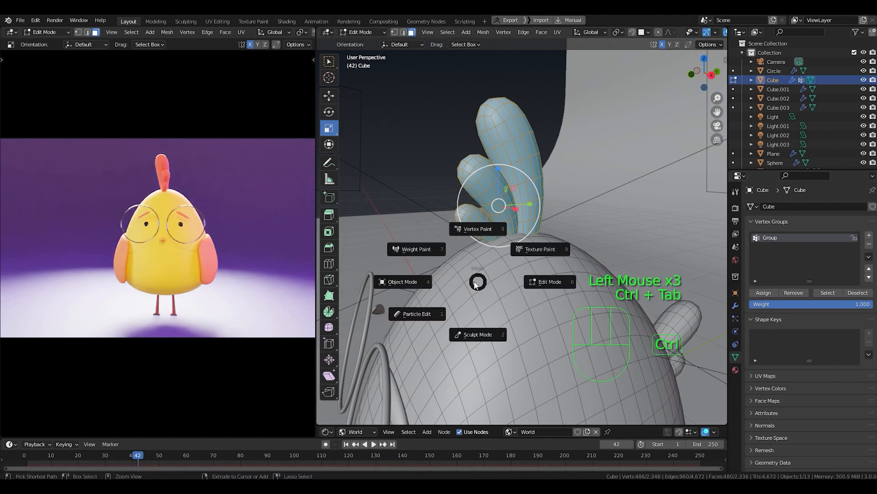
click(413, 249)
scroll(511, 252, down, 2)
middle_drag(494, 256, 530, 261)
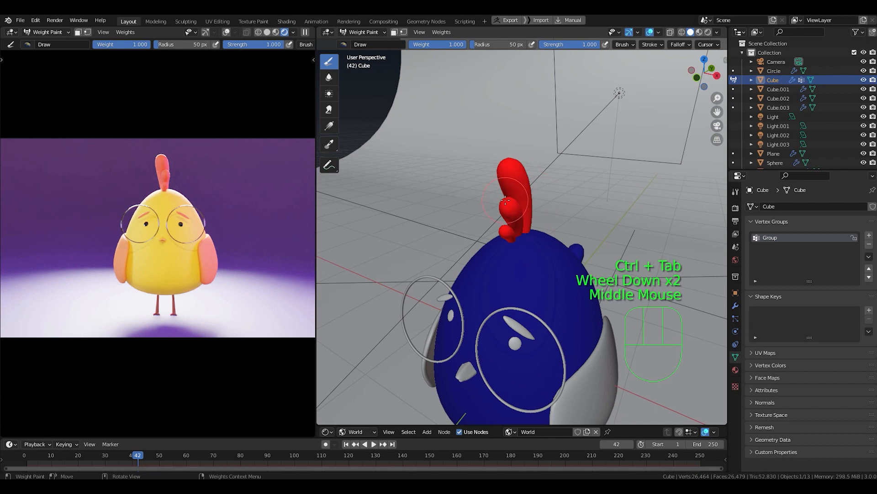
shift+middle_drag(514, 224, 507, 246)
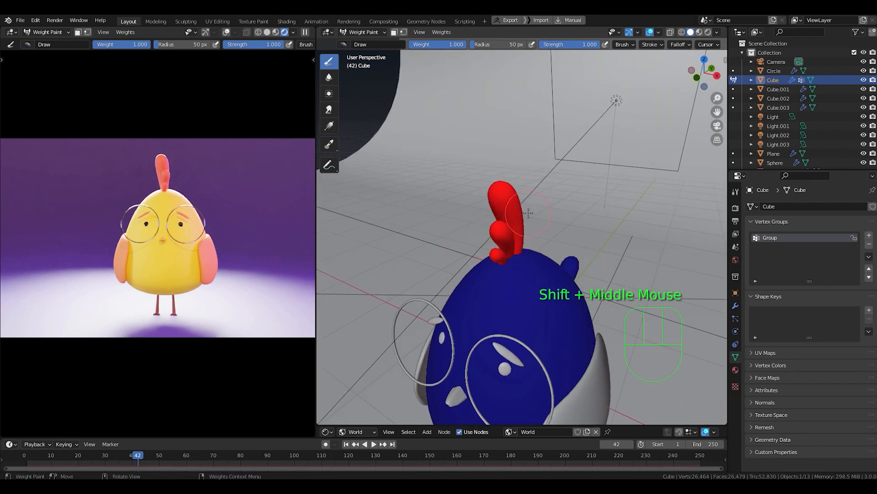
scroll(521, 224, up, 2)
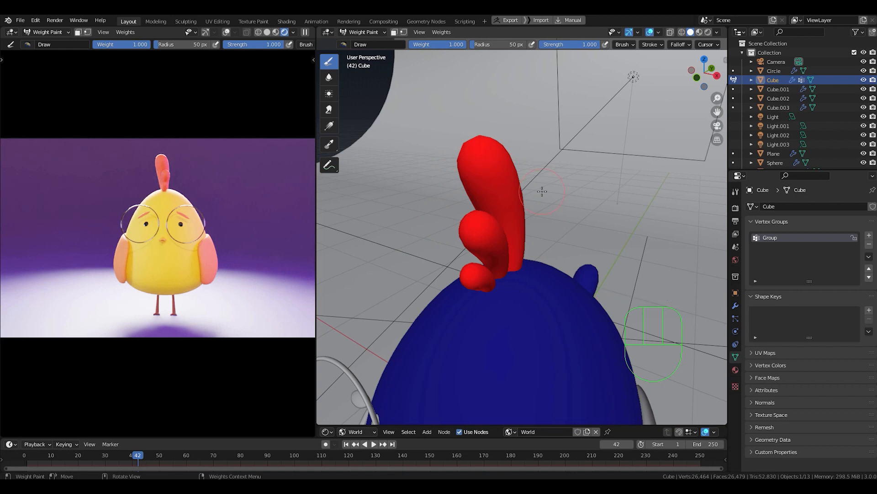
click(441, 32)
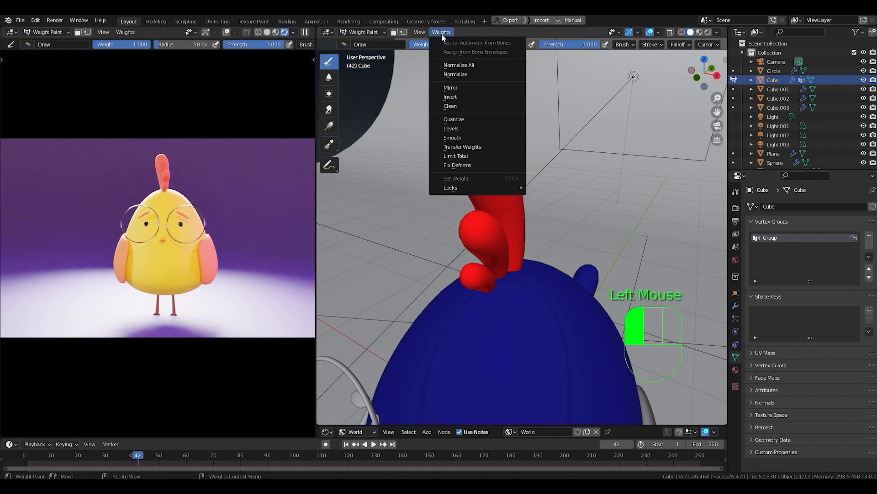
click(466, 97)
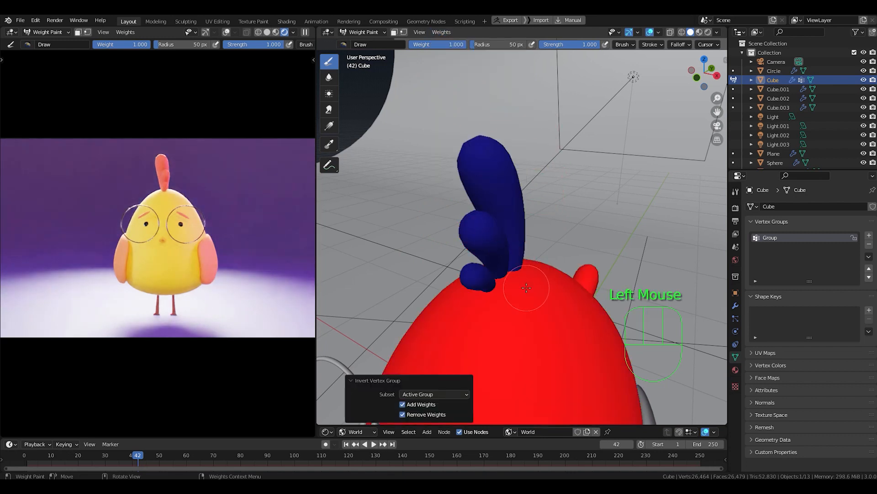
- Show the chicken's hair particle system in the viewport again
scroll(527, 288, down, 2)
shift+middle_drag(526, 288, 512, 230)
click(736, 319)
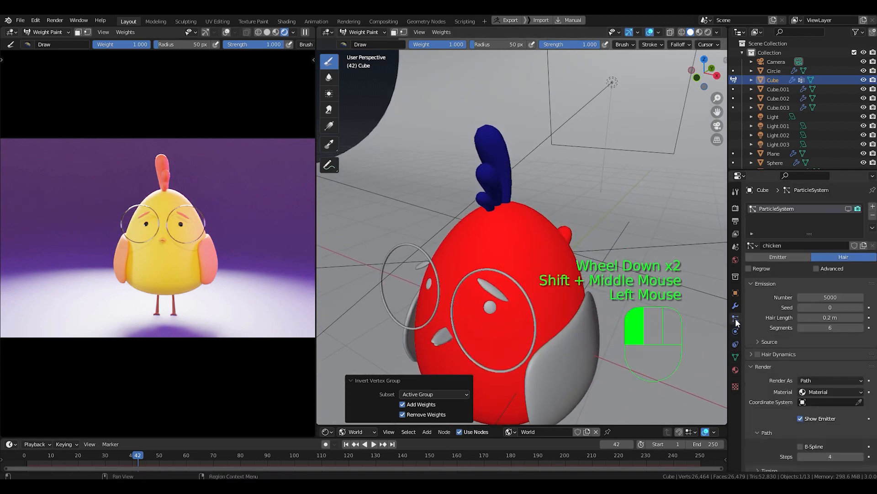
click(848, 208)
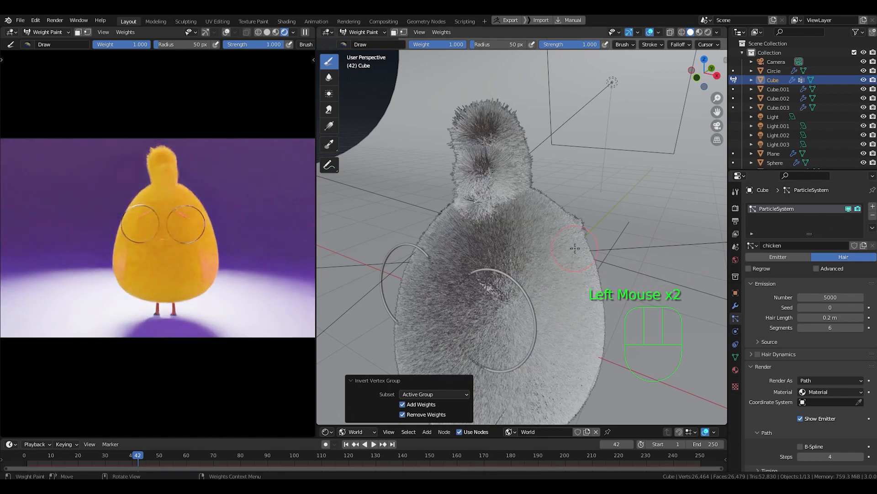
- Assign the vertex group named Group to both Density and Length of the chicken's hair particle system
middle_drag(574, 248, 555, 212)
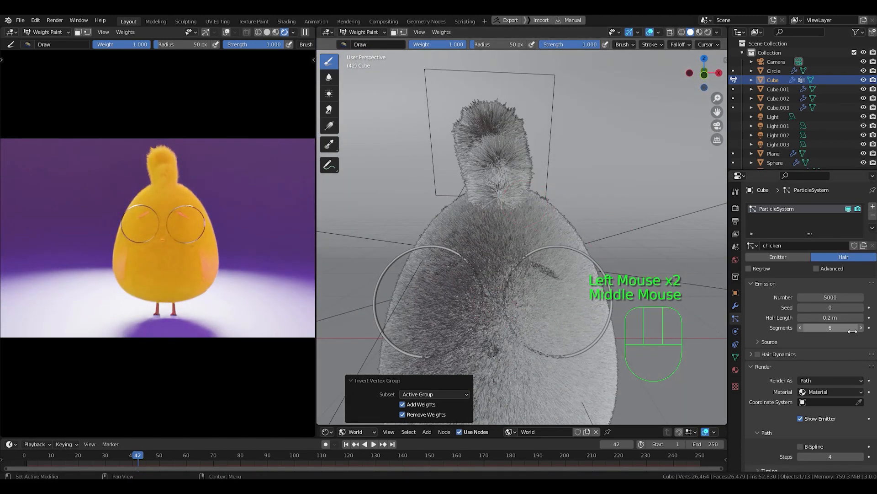
scroll(852, 331, down, 11)
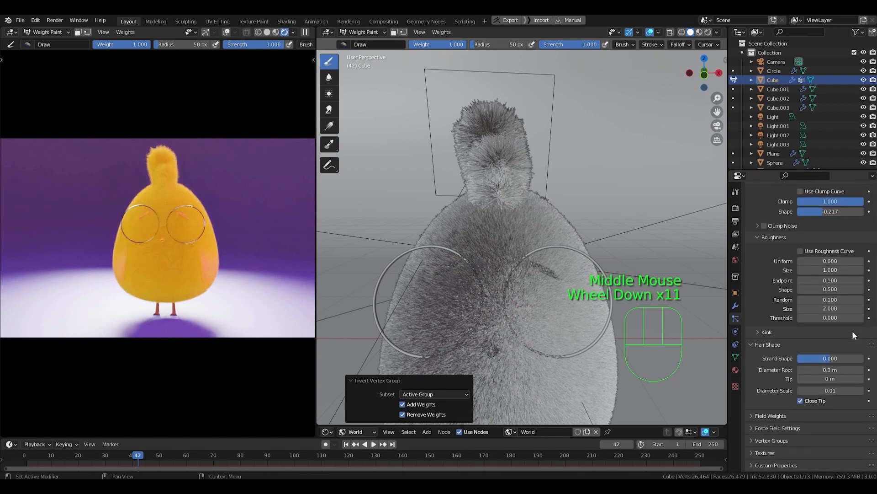
click(767, 438)
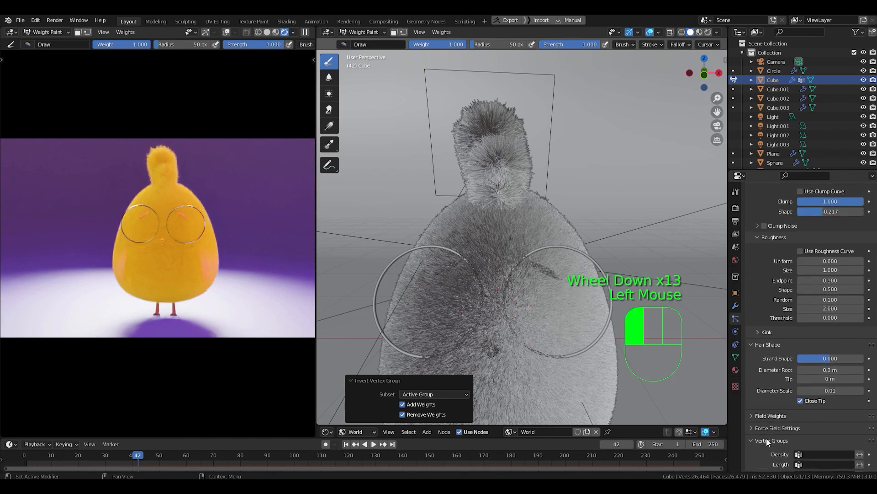
scroll(829, 411, down, 2)
click(821, 398)
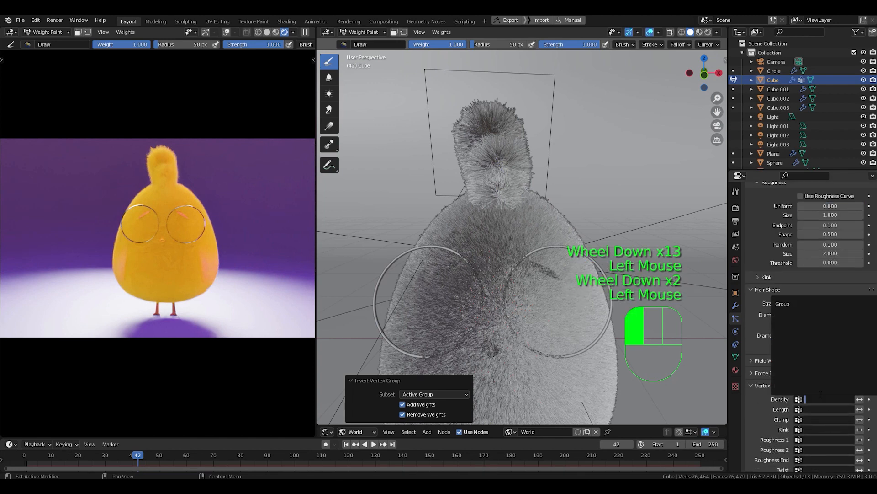
click(799, 302)
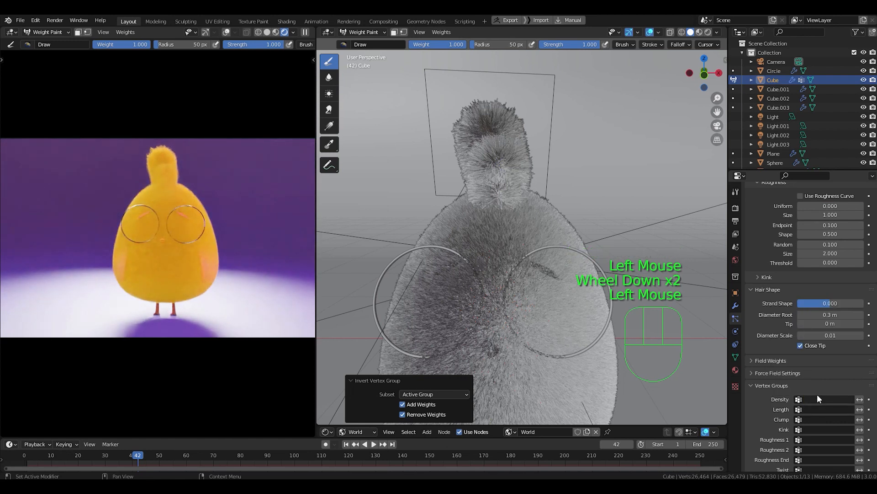
click(818, 399)
click(791, 301)
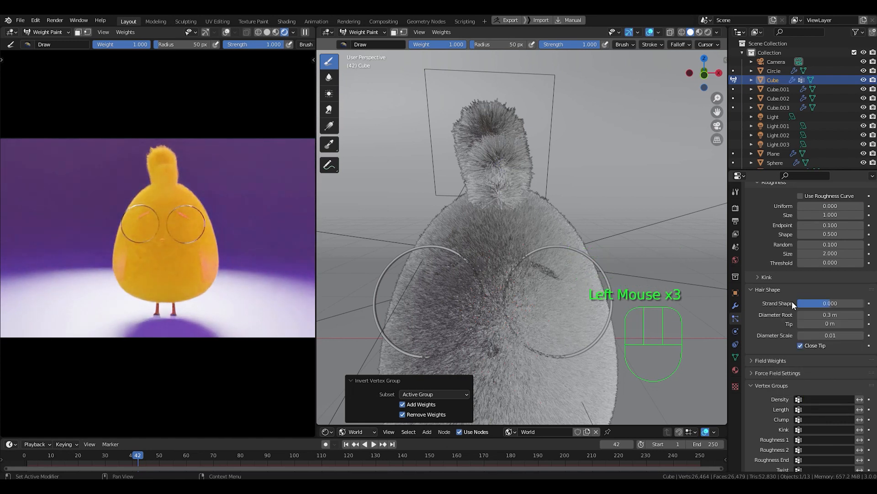
click(809, 394)
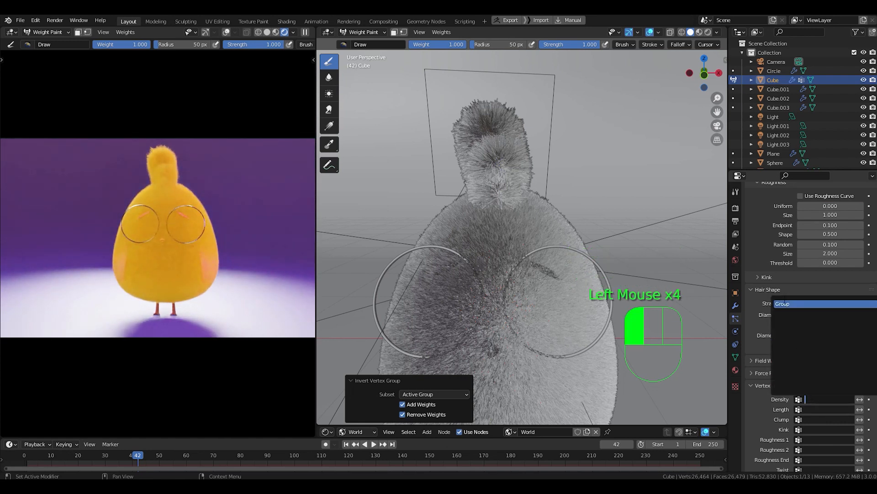
click(784, 303)
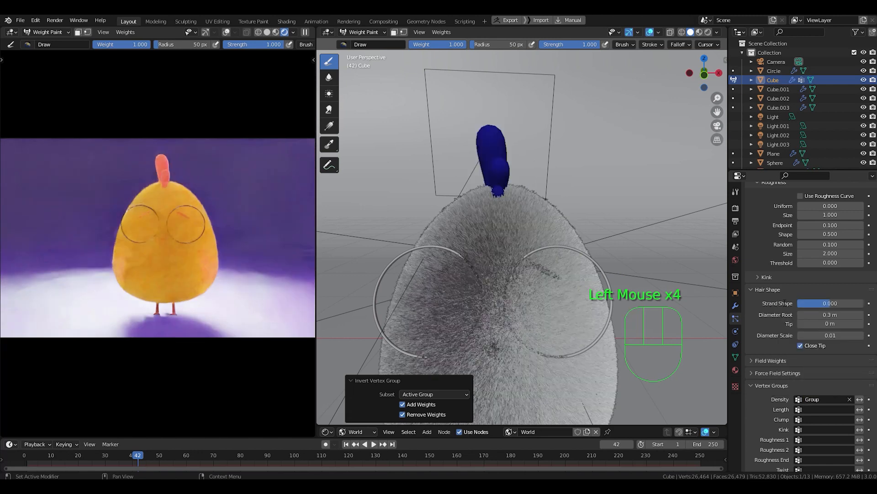
click(819, 409)
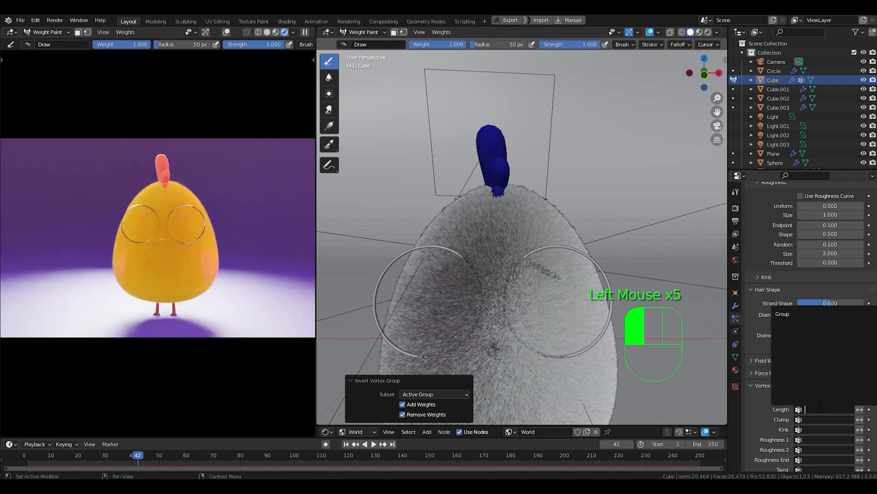
click(786, 314)
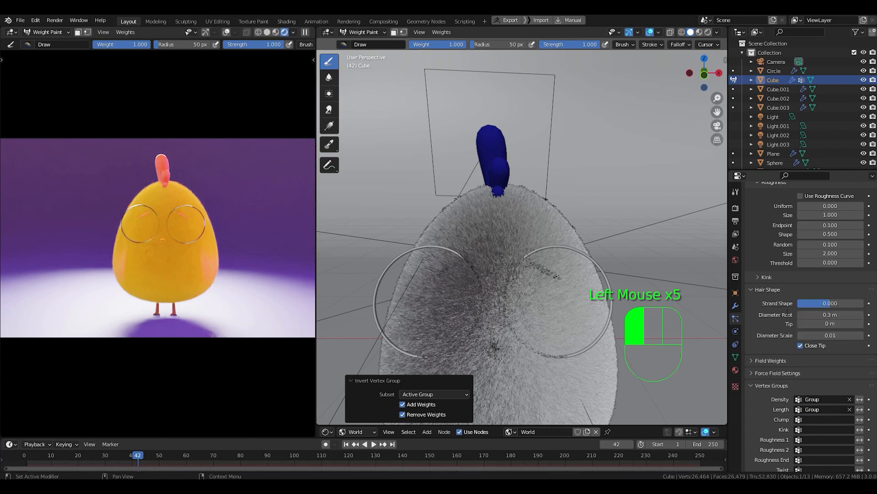
- Hide the chicken's hair particle system in the viewport
shift+middle_drag(647, 317, 659, 240)
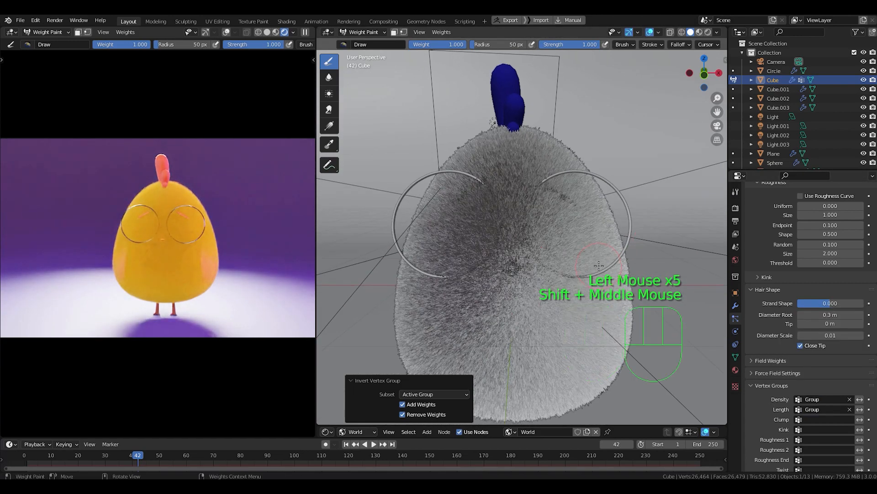
scroll(599, 270, up, 3)
middle_drag(598, 269, 594, 287)
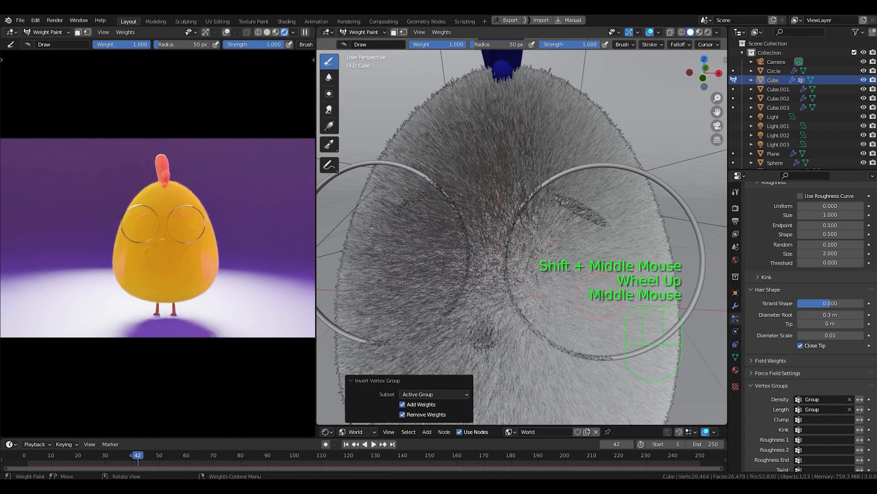
scroll(602, 297, down, 2)
scroll(755, 290, up, 8)
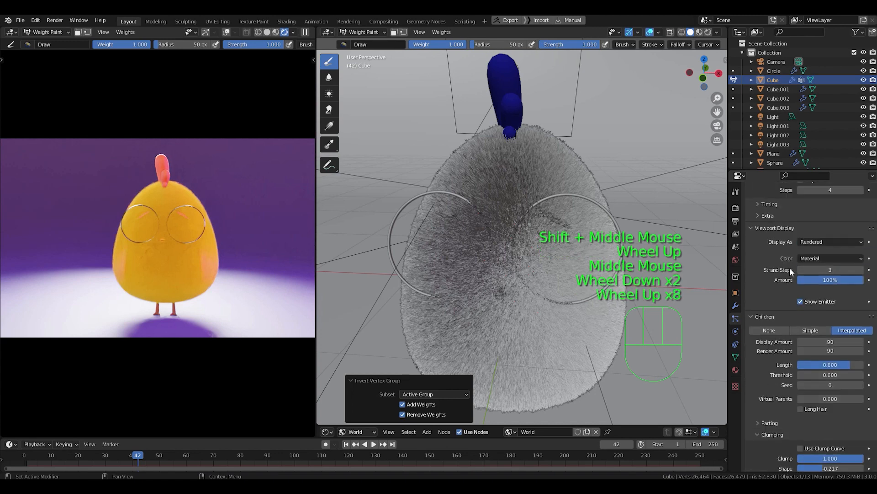
scroll(790, 270, up, 9)
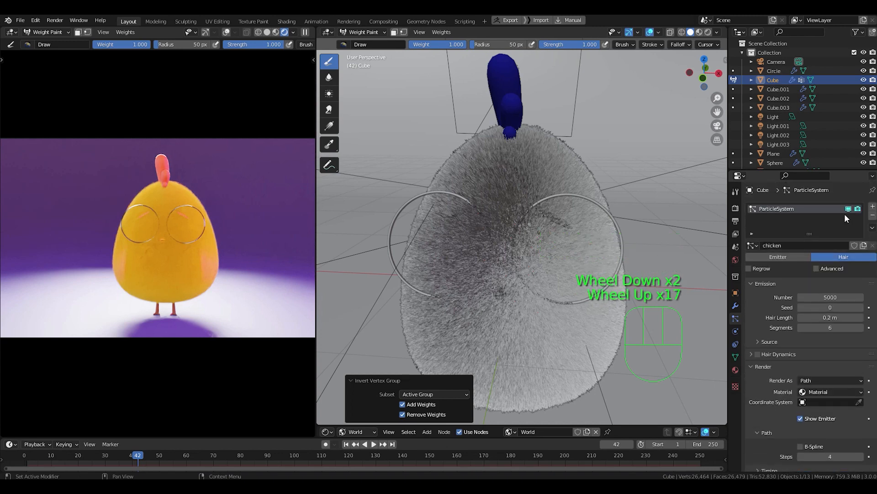
click(848, 209)
- Set the brush weight to 0.000 and paint the body surface around the eye
shift+middle_drag(457, 318, 473, 316)
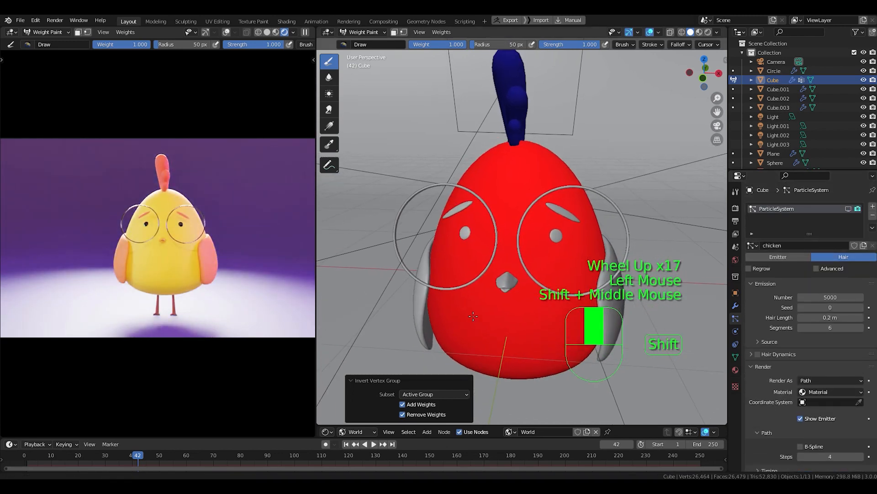
scroll(473, 316, up, 3)
scroll(546, 274, down, 2)
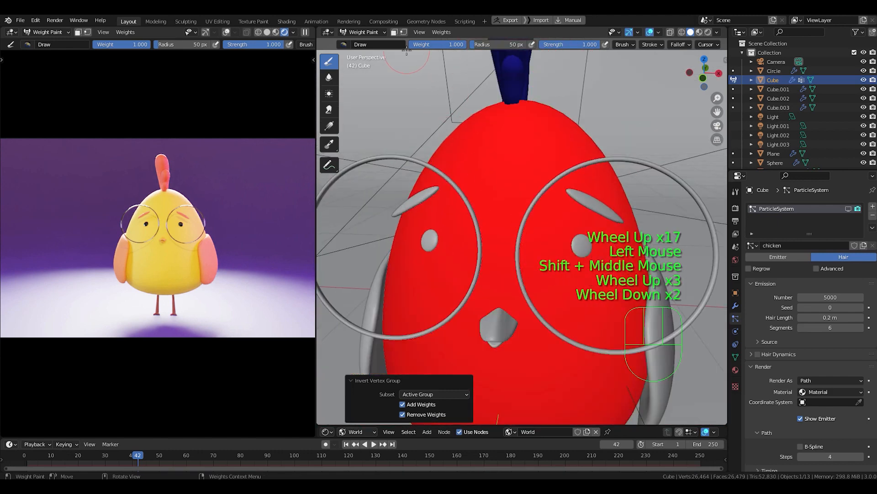
drag(457, 46, 404, 46)
shift+middle_drag(539, 266, 508, 240)
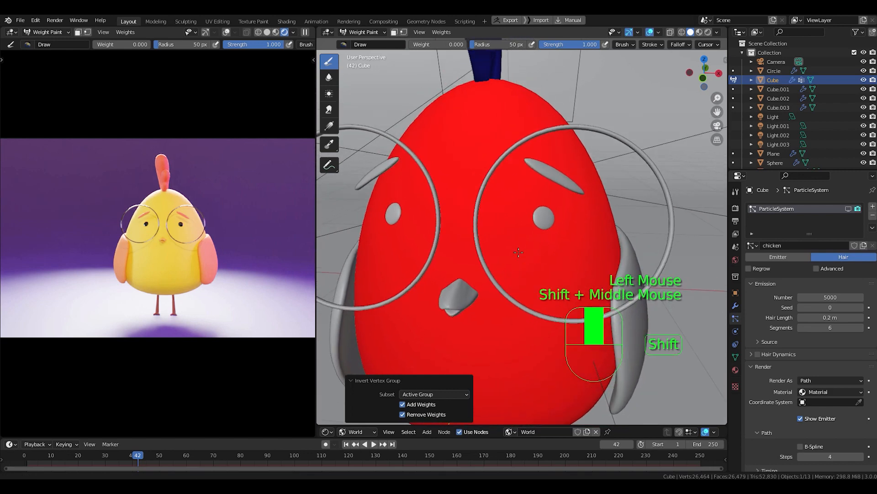
scroll(507, 240, up, 3)
middle_drag(564, 243, 503, 200)
scroll(553, 243, down, 2)
scroll(548, 241, up, 2)
click(503, 200)
mouse_move(502, 200)
mouse_down()
mouse_move(530, 184)
mouse_move(533, 218)
mouse_move(480, 169)
mouse_move(540, 151)
mouse_move(558, 201)
mouse_move(491, 228)
mouse_move(528, 186)
mouse_move(567, 219)
mouse_move(530, 254)
mouse_up()
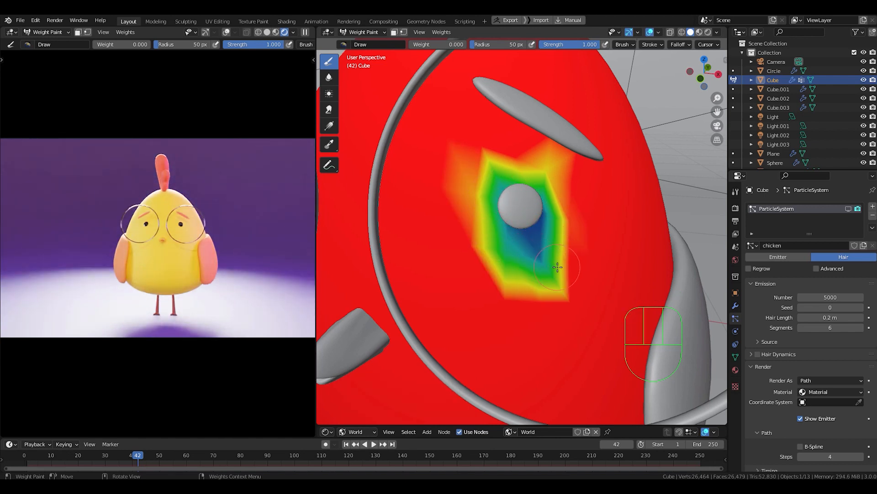
- Add a Subdivision Surface modifier with viewport level 2 to the chicken's body and apply it
click(734, 306)
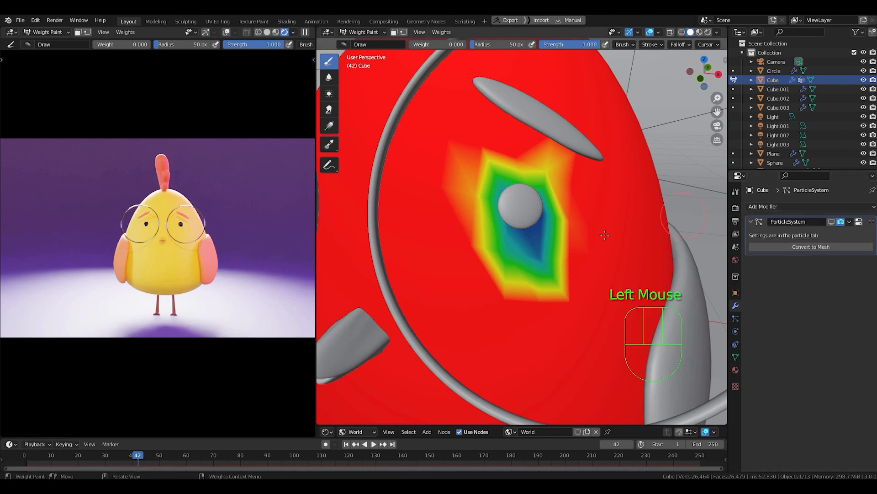
click(790, 206)
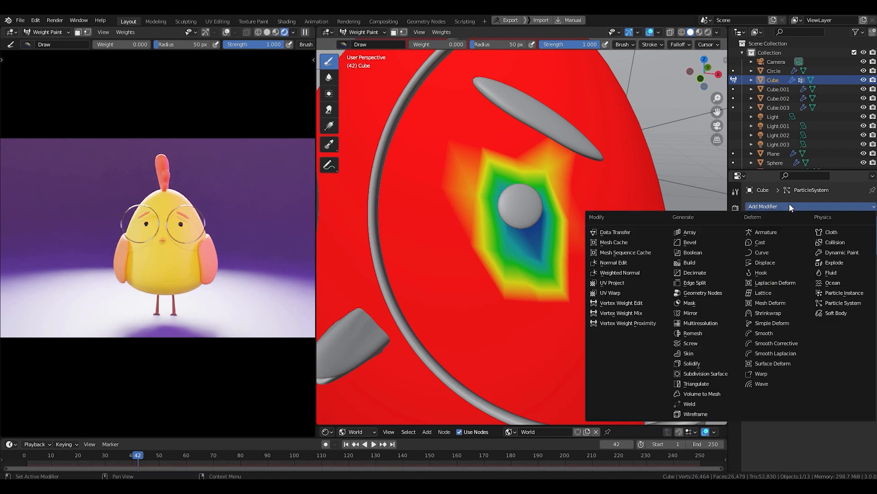
click(717, 372)
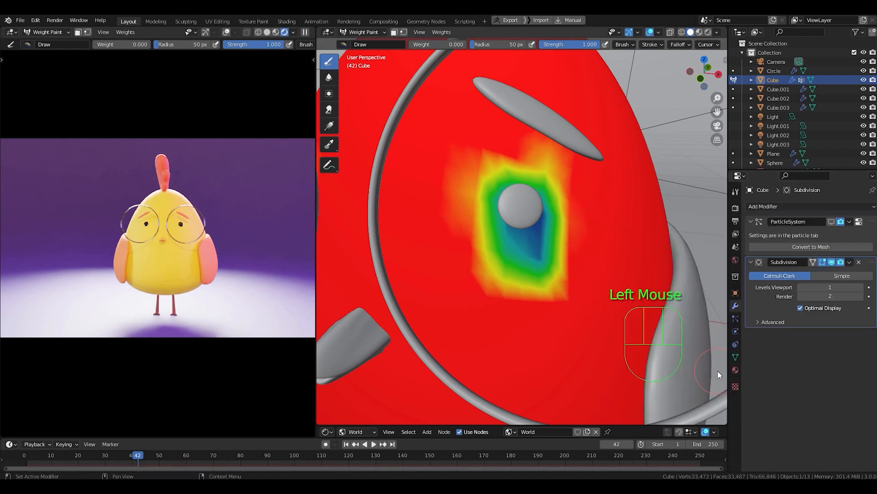
click(861, 287)
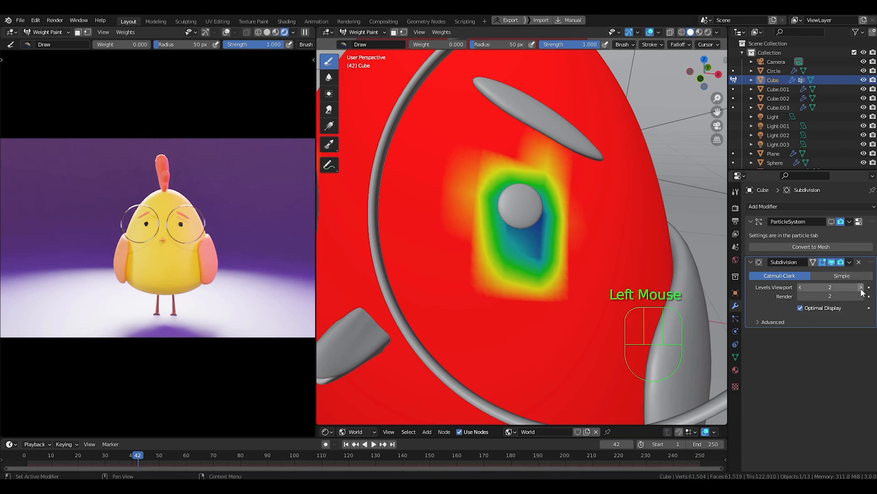
click(851, 262)
click(843, 270)
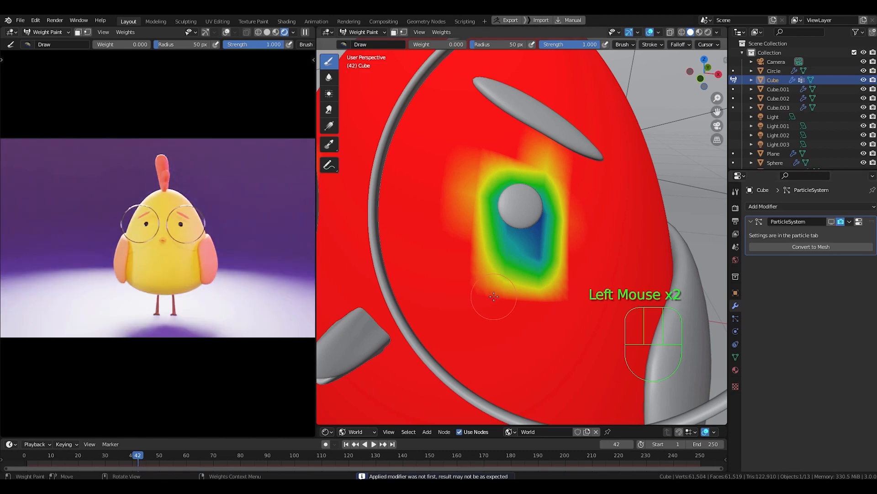
- Paint more zero weight on the body around and below the eye
scroll(549, 256, down, 2)
middle_drag(540, 265, 541, 293)
scroll(551, 269, up, 2)
scroll(560, 274, down, 1)
scroll(557, 301, up, 2)
scroll(557, 302, down, 1)
mouse_move(542, 293)
mouse_down()
mouse_move(555, 275)
mouse_move(556, 243)
mouse_move(525, 233)
mouse_move(551, 251)
mouse_move(541, 288)
mouse_up()
scroll(542, 311, up, 2)
scroll(541, 310, down, 1)
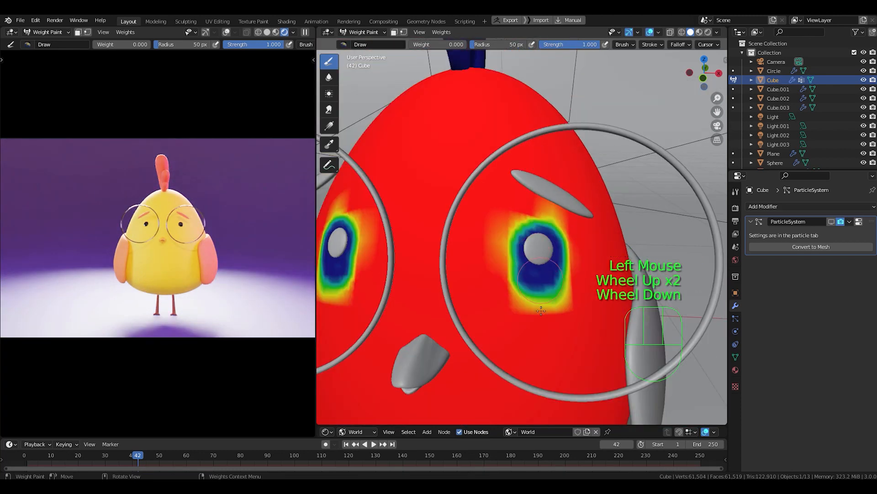
- Set the brush weight to 1.000 and repaint the outer edges of the zero-weight patch into a tighter ring around the eye
drag(432, 44, 464, 45)
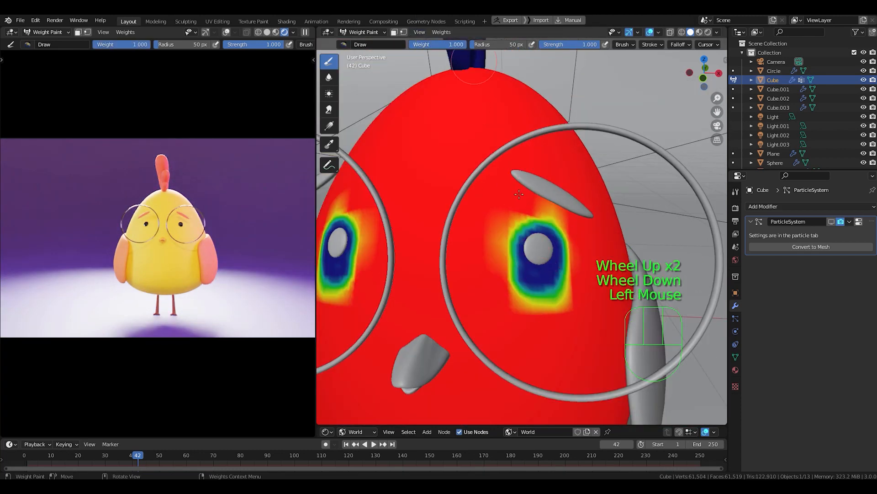
mouse_move(504, 290)
mouse_down()
mouse_move(569, 313)
mouse_move(503, 304)
mouse_move(578, 261)
mouse_move(512, 292)
mouse_move(550, 294)
mouse_up()
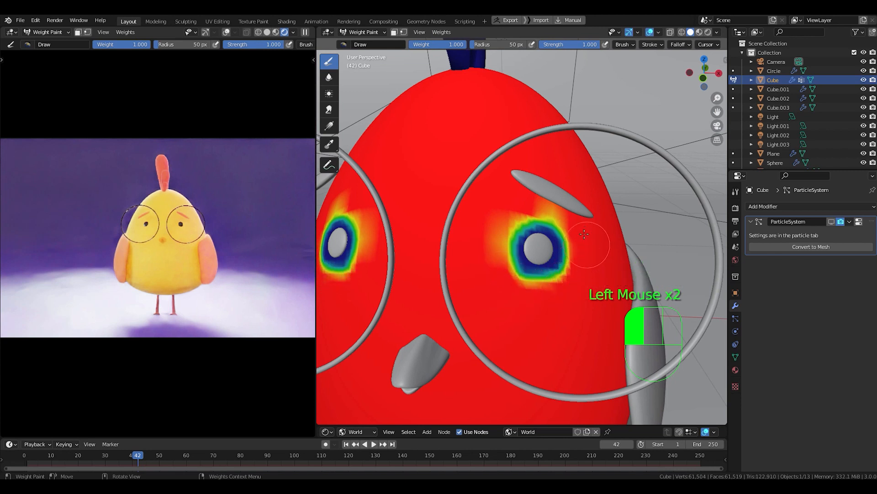
mouse_move(584, 234)
mouse_down()
mouse_move(550, 205)
mouse_move(502, 219)
mouse_move(494, 249)
mouse_move(578, 261)
mouse_move(555, 216)
mouse_move(501, 208)
mouse_up()
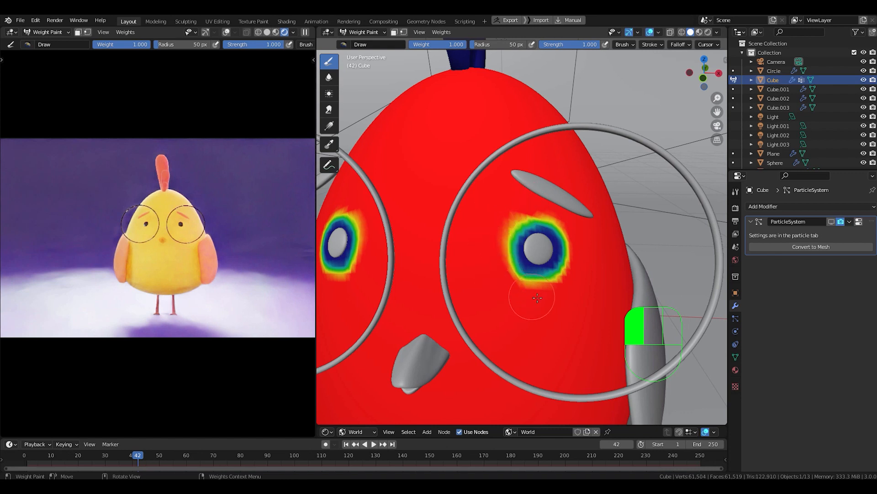
drag(537, 297, 542, 292)
- Lower the brush strength to 0.424 and paint over the upper edge of the zero-weight patch around the eye
scroll(552, 183, down, 2)
middle_drag(698, 48, 595, 44)
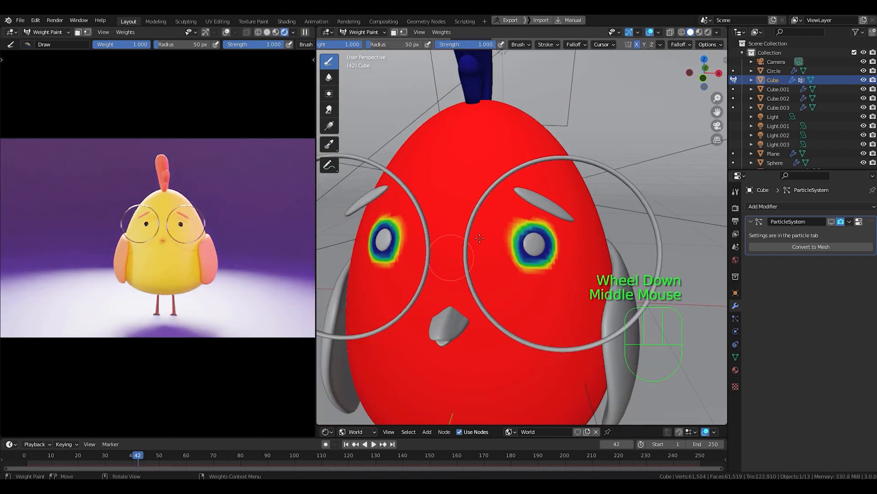
middle_drag(487, 263, 548, 297)
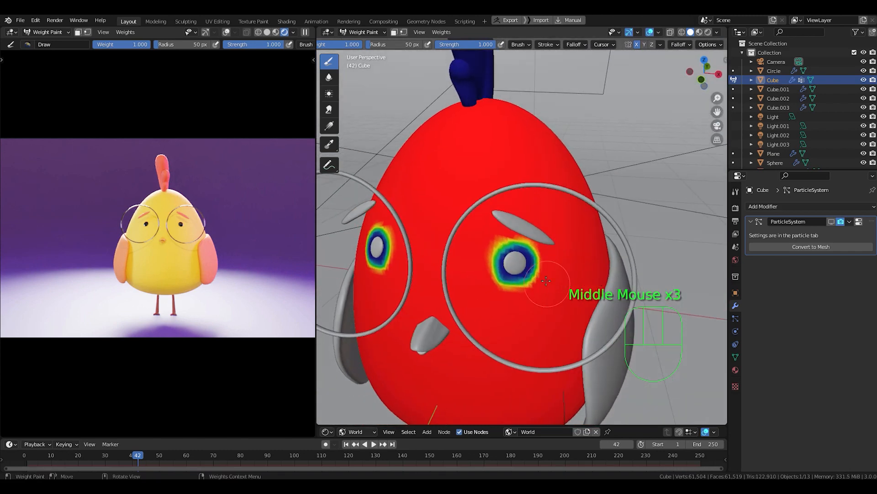
scroll(548, 297, up, 2)
shift+middle_drag(503, 403, 552, 310)
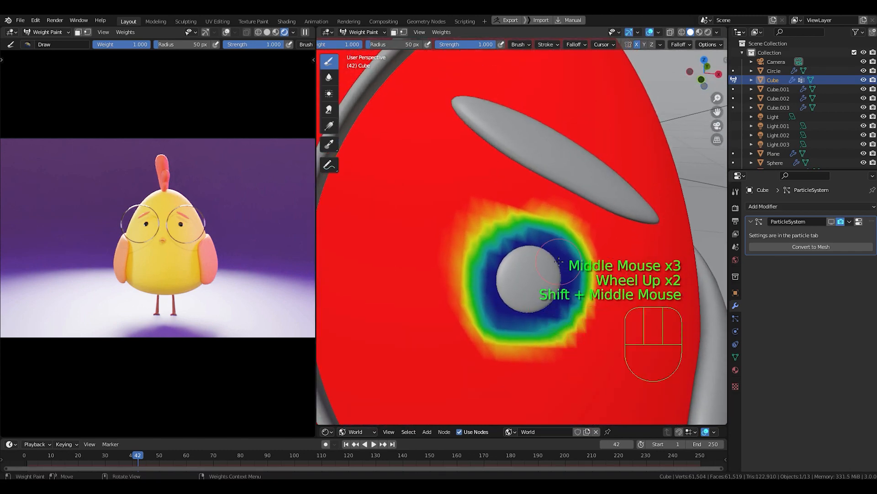
key(shift)
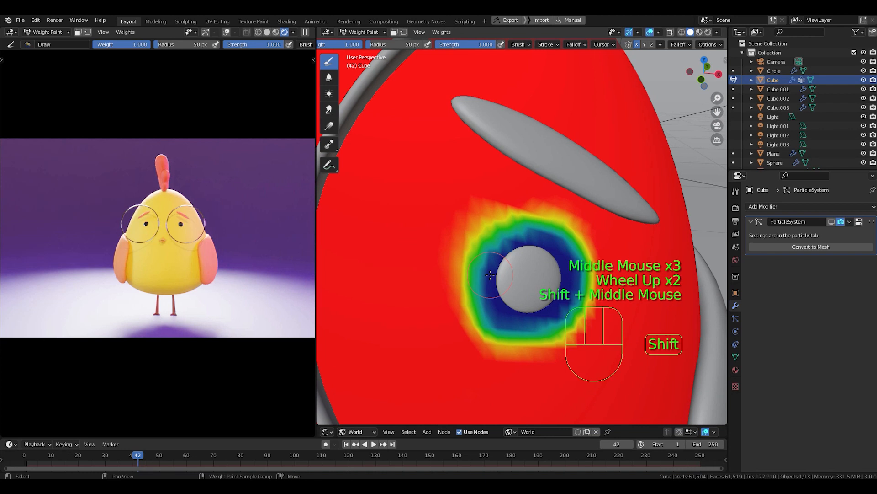
key(shift+f)
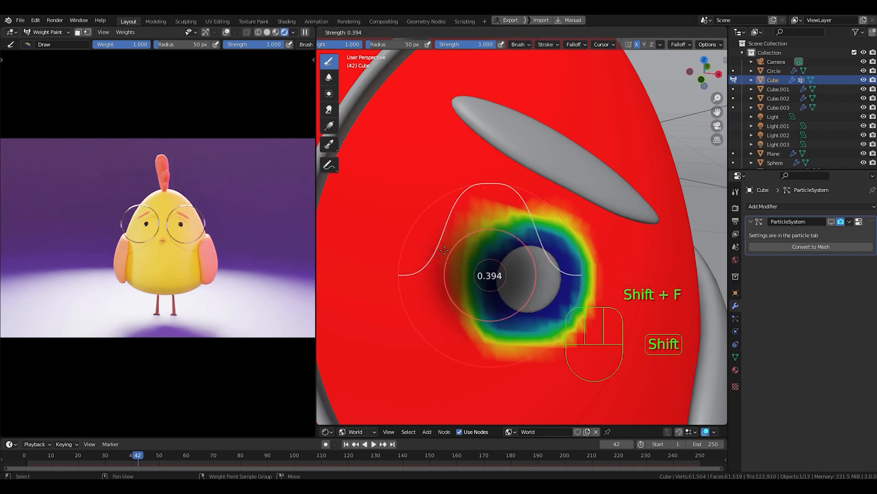
click(447, 252)
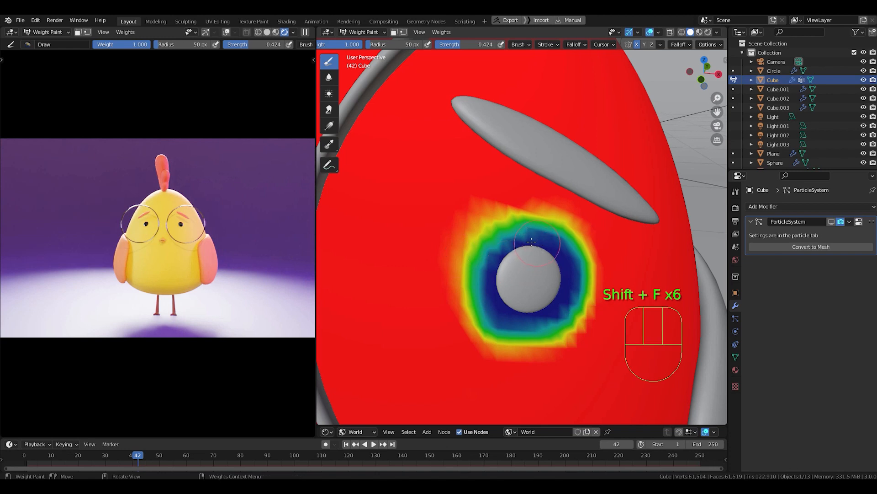
mouse_move(488, 240)
mouse_down()
mouse_move(495, 225)
mouse_move(551, 220)
mouse_up()
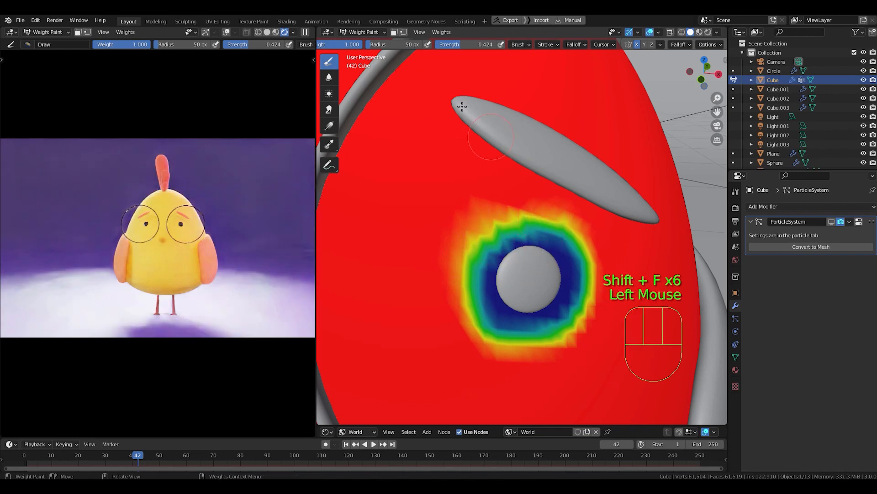
- Set the brush weight to 0.000 and radius to 76 px, and paint over the inside of the patch around the eye
middle_drag(348, 42, 412, 46)
drag(412, 45, 375, 45)
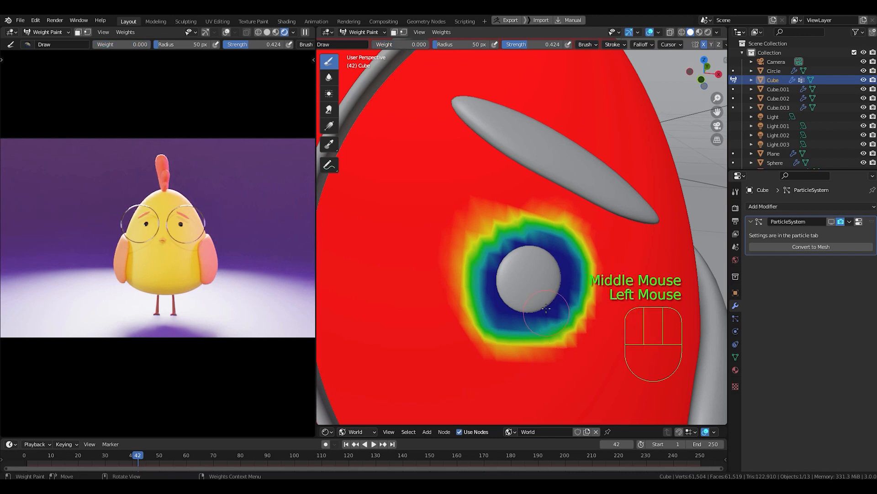
drag(520, 302, 514, 297)
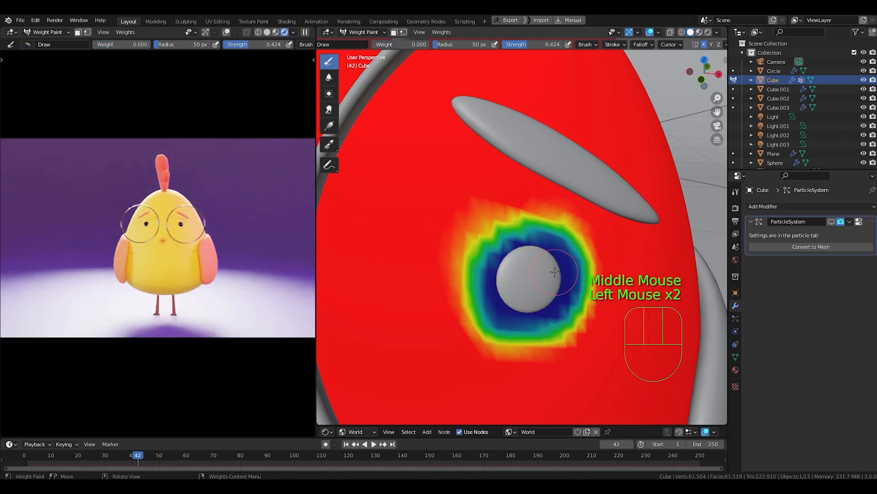
key(f)
mouse_move(520, 294)
mouse_down()
mouse_move(516, 239)
mouse_move(562, 256)
mouse_move(550, 305)
mouse_up()
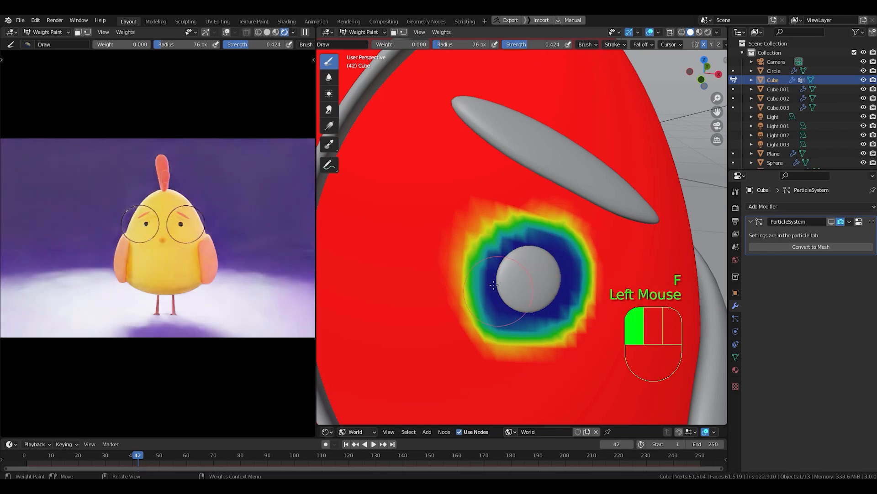
drag(493, 284, 510, 245)
drag(552, 272, 552, 273)
- Reduce the brush radius to 50 px and paint zero weight on the body around and behind the beak in front view
scroll(552, 272, down, 3)
mouse_move(446, 339)
shift+middle_down()
mouse_move(449, 365)
mouse_move(457, 255)
mouse_move(499, 196)
mouse_move(512, 242)
shift+middle_up()
scroll(450, 365, up, 2)
scroll(500, 196, up, 2)
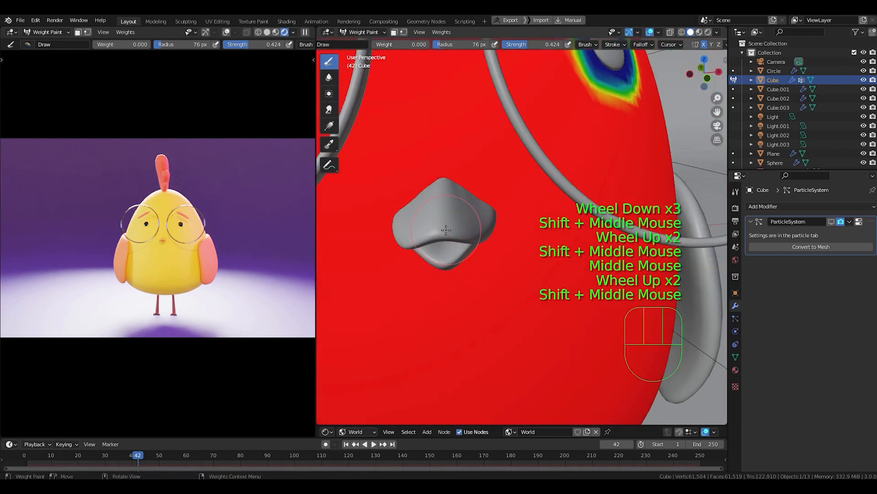
key(KP_1)
mouse_move(448, 253)
shift+middle_down()
mouse_move(462, 285)
mouse_move(461, 315)
shift+middle_up()
scroll(457, 230, up, 3)
shift+middle_drag(457, 231, 500, 262)
key(f)
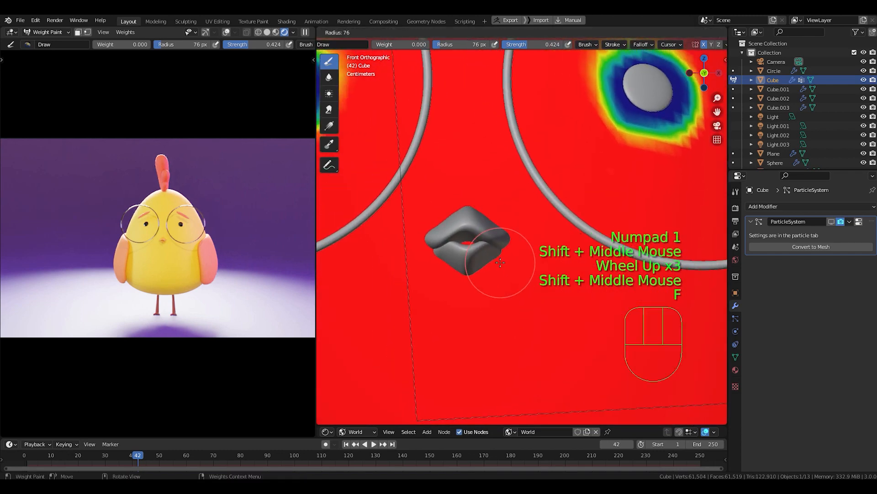
click(500, 262)
mouse_move(476, 257)
mouse_down()
mouse_move(467, 252)
mouse_move(486, 247)
mouse_move(471, 224)
mouse_move(470, 234)
mouse_move(450, 234)
mouse_move(475, 249)
mouse_move(456, 256)
mouse_up()
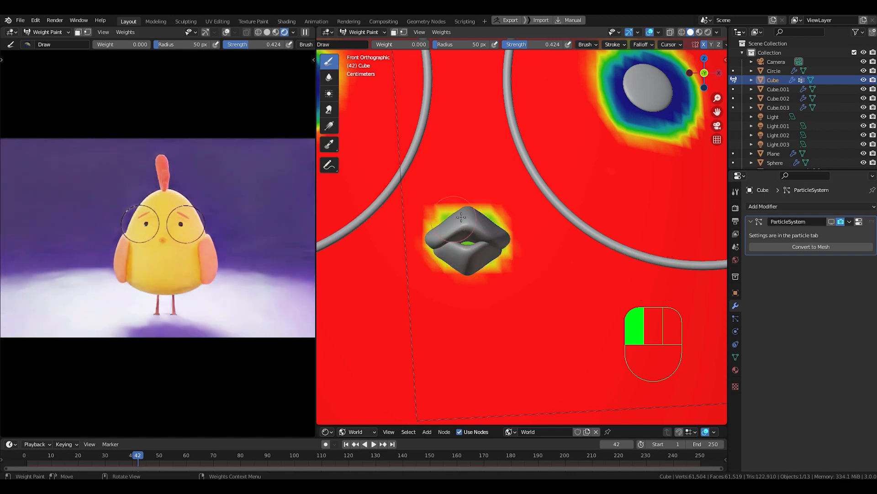
drag(462, 237, 456, 244)
mouse_move(475, 248)
mouse_down()
mouse_move(449, 245)
mouse_move(475, 217)
mouse_up()
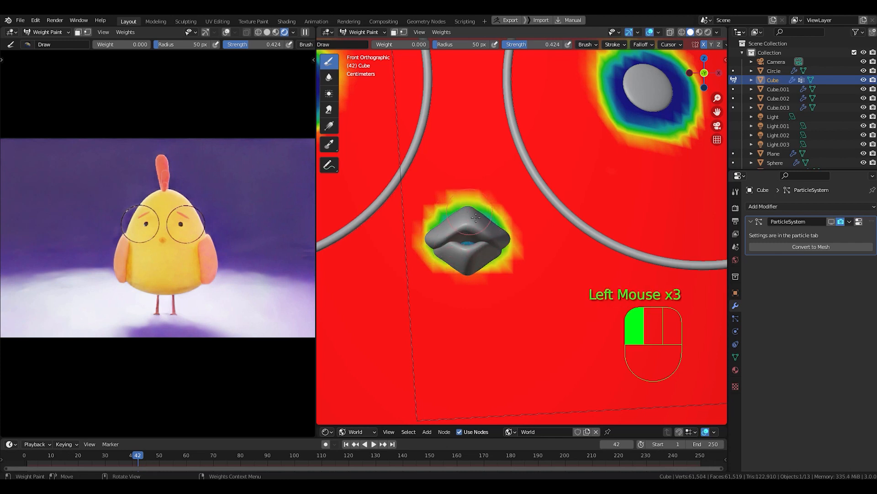
click(464, 259)
mouse_move(451, 255)
mouse_down()
mouse_move(479, 247)
mouse_move(465, 222)
mouse_move(457, 242)
mouse_move(468, 258)
mouse_up()
scroll(468, 258, down, 3)
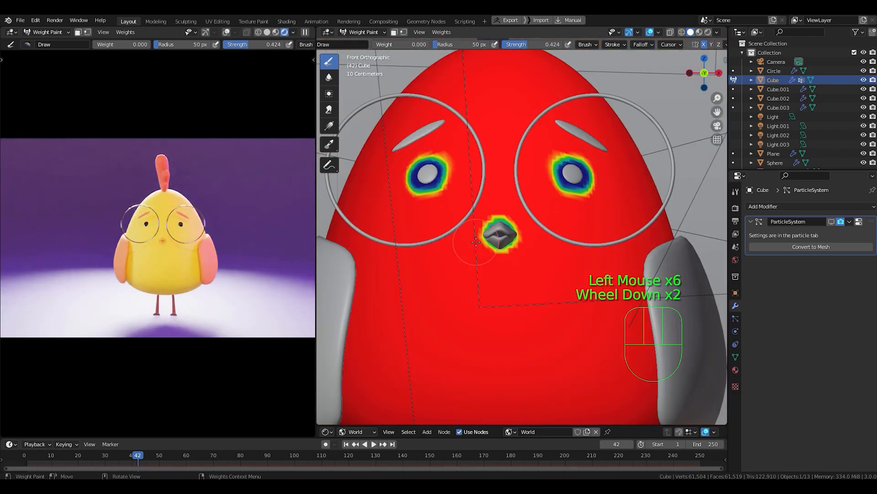
- Display the particle hair in the viewport and assign the vertex group Group to Clump
click(735, 320)
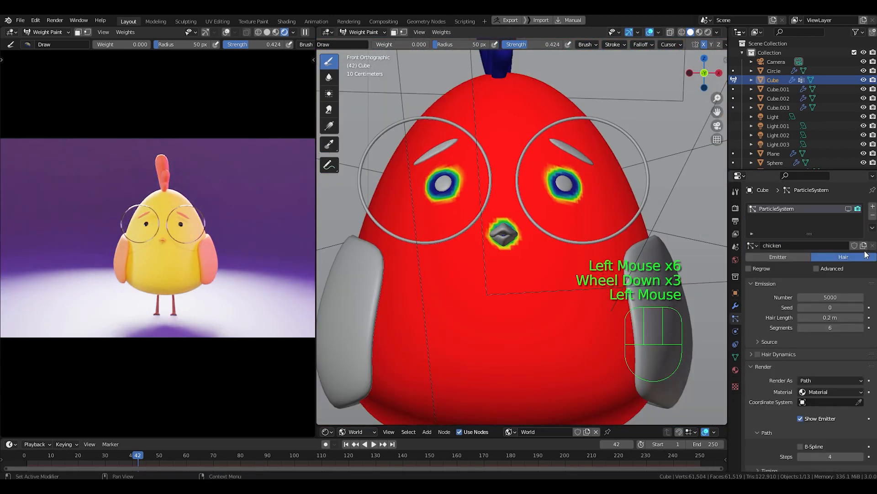
click(849, 208)
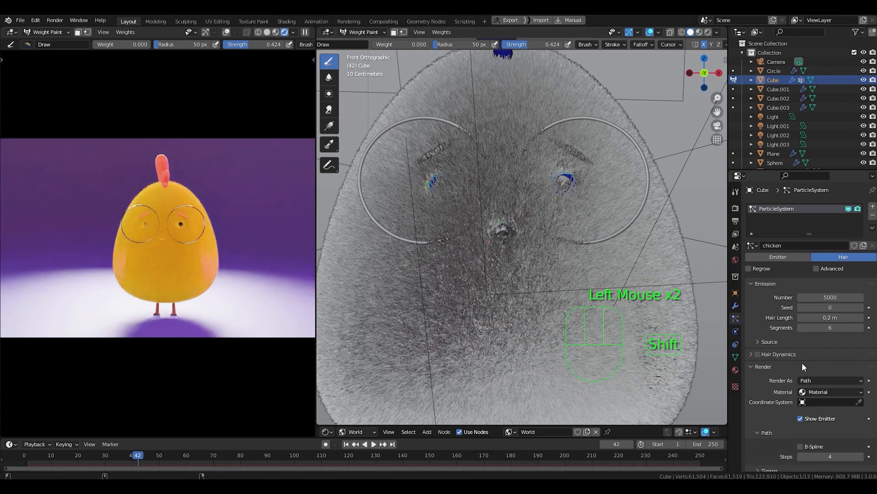
shift+scroll(780, 375, down, 5)
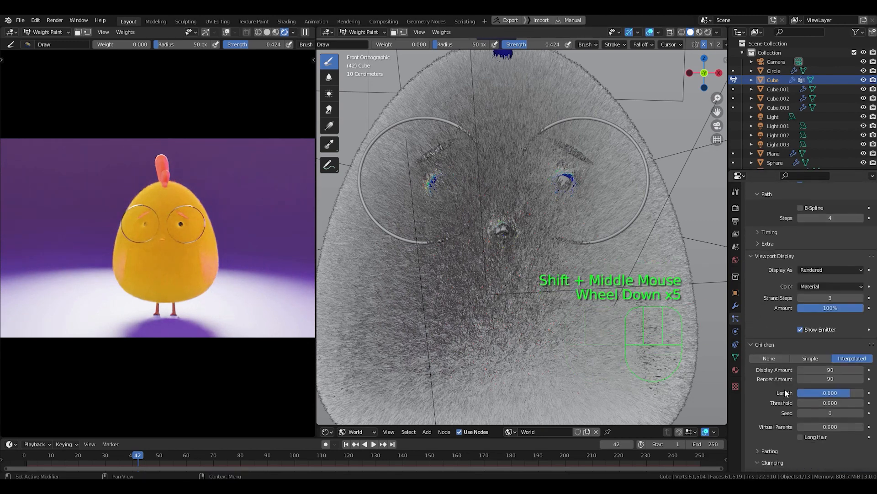
shift+scroll(785, 393, down, 7)
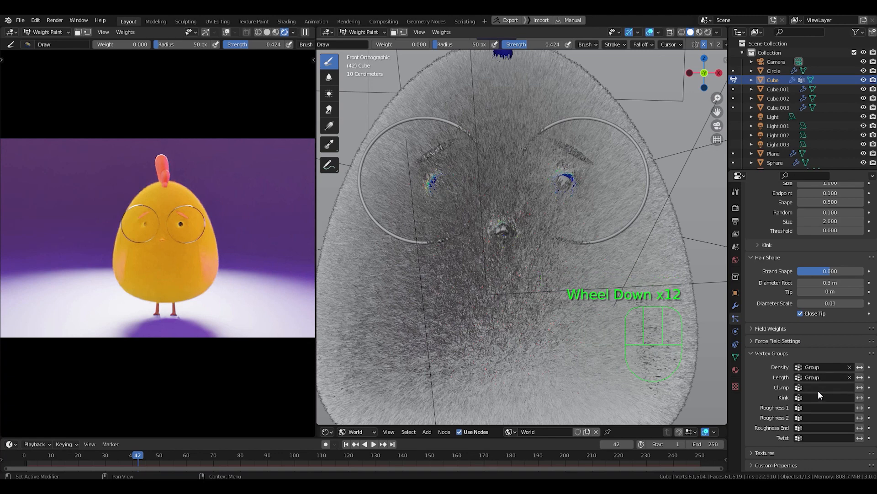
click(818, 388)
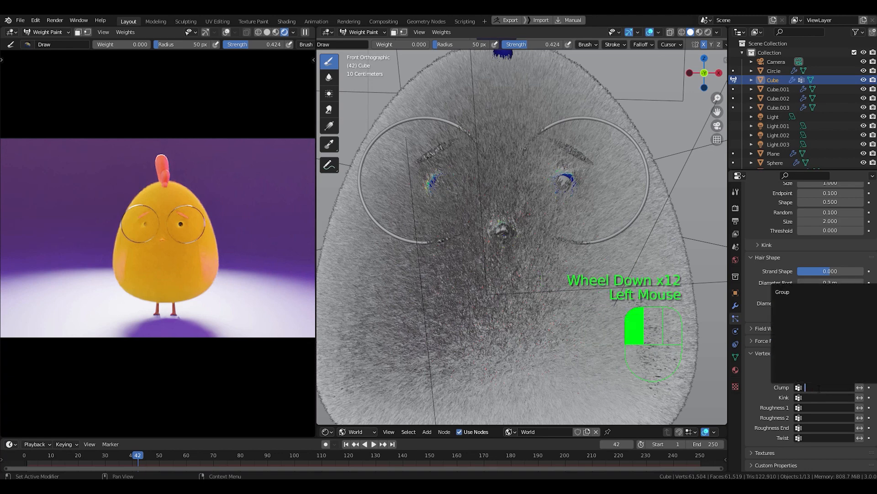
click(795, 292)
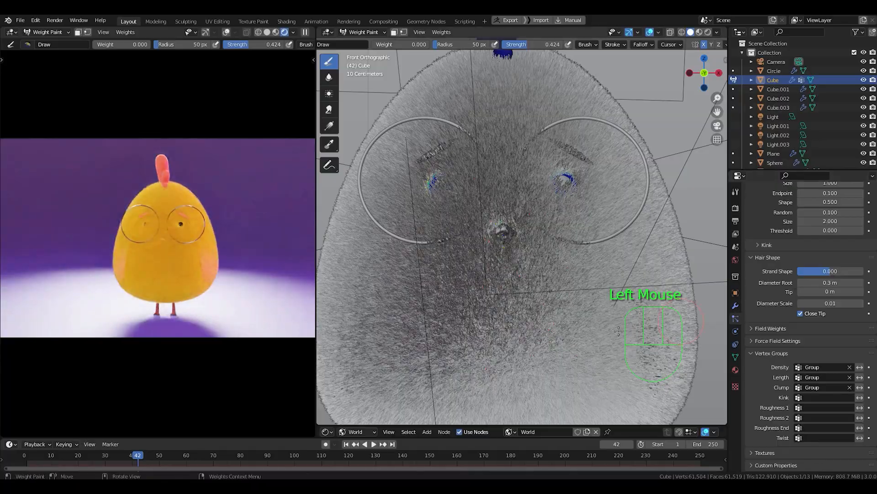
- Paint more zero weight over the upper edge and sides of the patch around the eye while the hair is displayed
middle_drag(528, 235, 586, 259)
scroll(607, 232, up, 4)
scroll(607, 232, up, 1)
scroll(586, 258, down, 1)
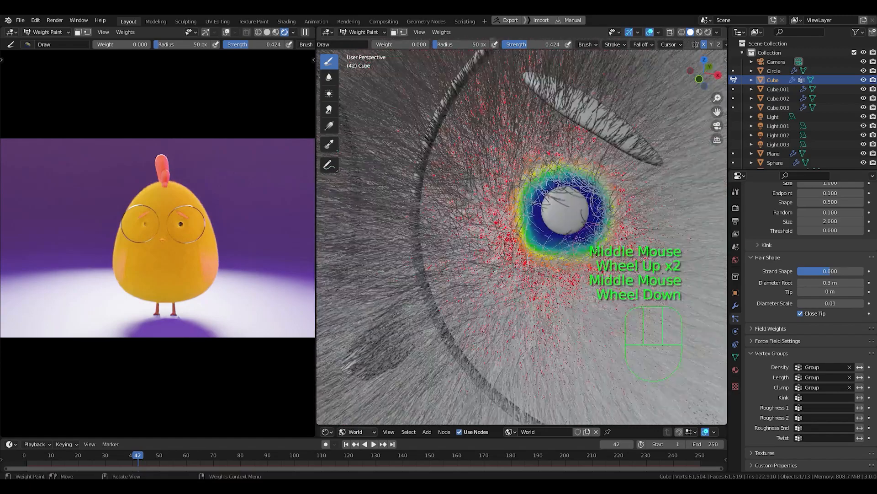
scroll(533, 251, down, 2)
middle_drag(534, 251, 525, 257)
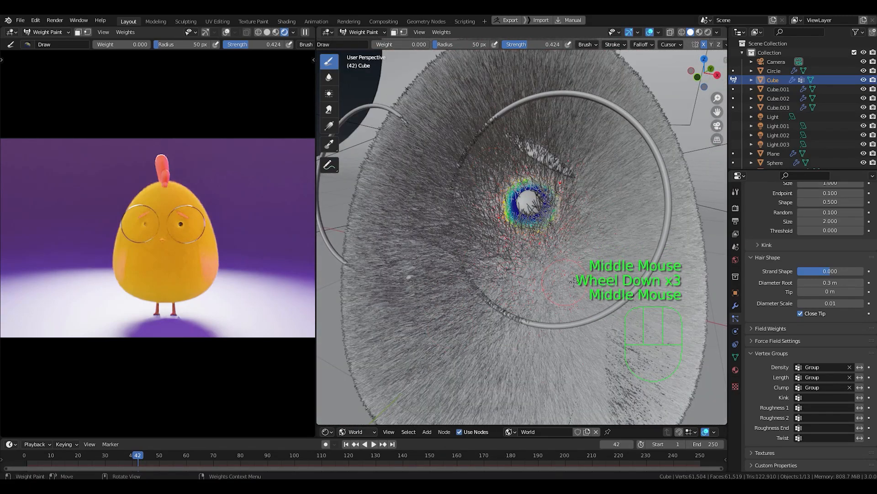
scroll(535, 176, up, 1)
shift+middle_drag(535, 176, 443, 280)
scroll(530, 276, down, 1)
scroll(551, 279, up, 2)
scroll(518, 273, down, 1)
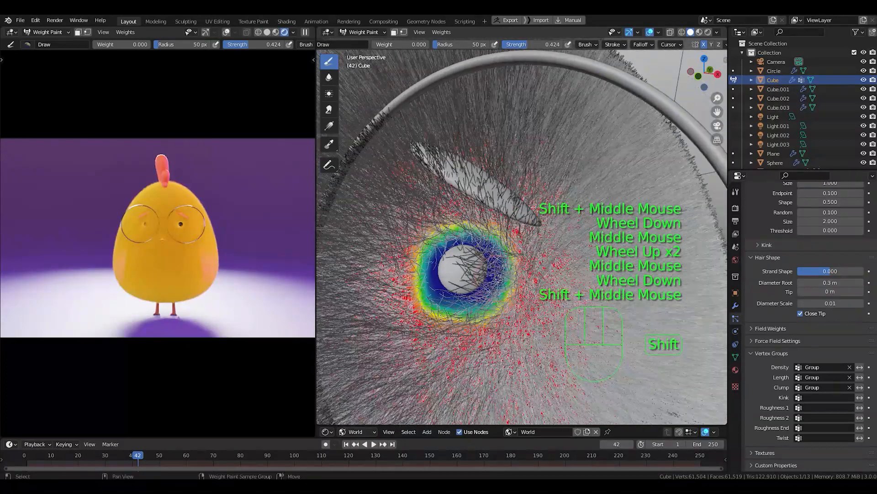
middle_drag(536, 255, 551, 259)
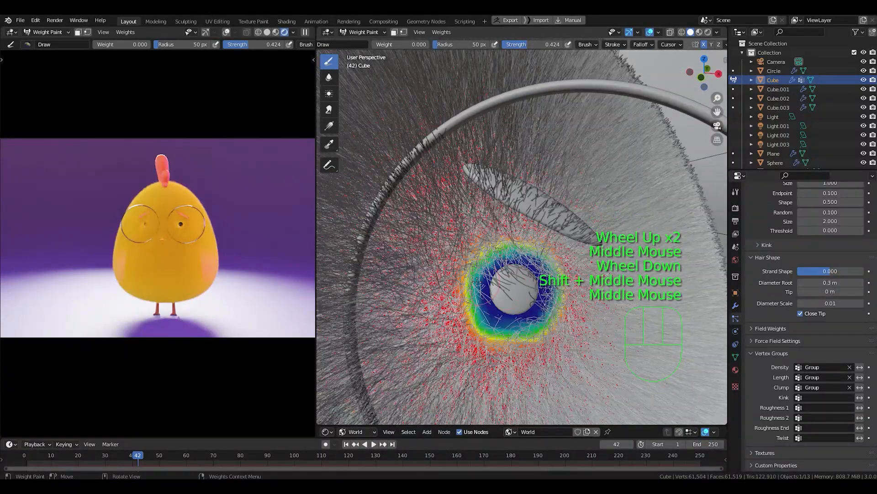
drag(506, 254, 524, 246)
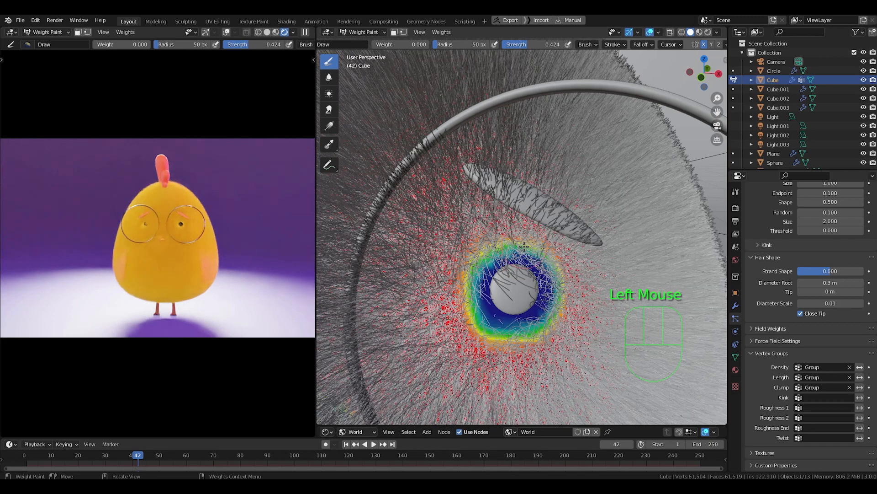
mouse_move(480, 270)
mouse_down()
mouse_move(477, 301)
mouse_move(517, 337)
mouse_move(544, 325)
mouse_move(555, 269)
mouse_up()
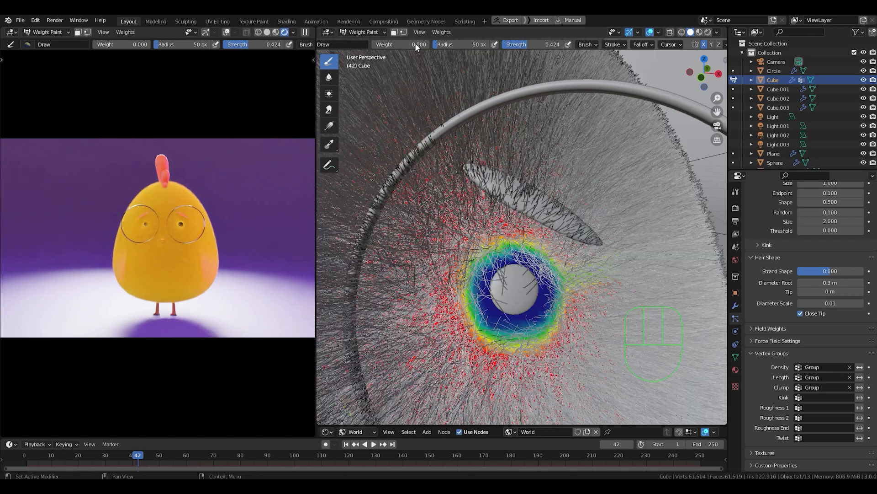
- Set the brush to weight 1.000, strength 0.315 and radius 69 px, and repaint the lower and side edges of the eye patch
drag(399, 44, 418, 45)
drag(413, 44, 430, 44)
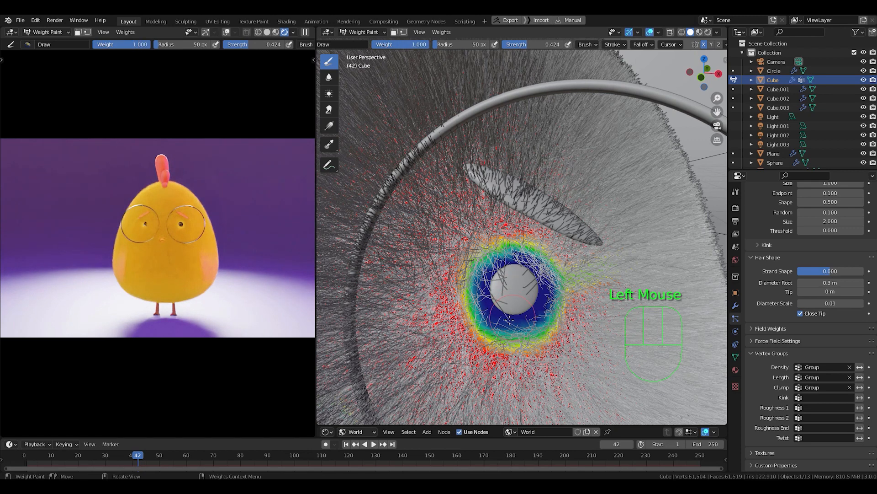
key(shift+f)
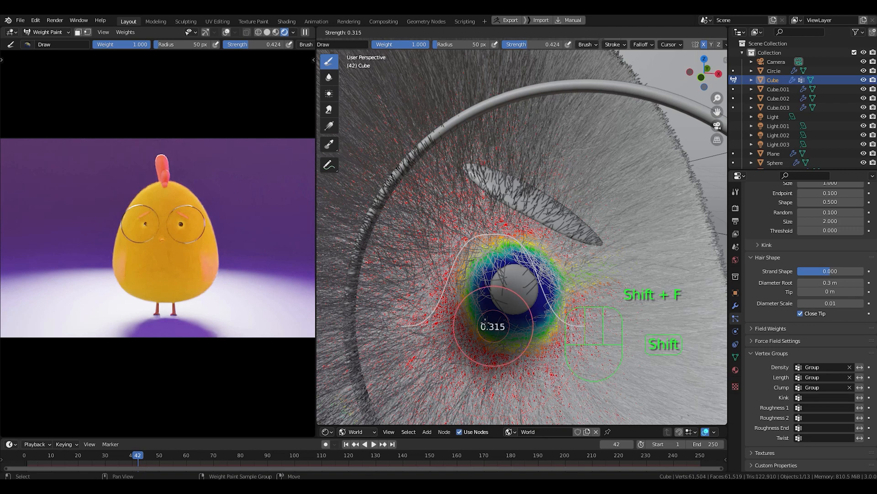
click(492, 327)
key(f)
click(528, 321)
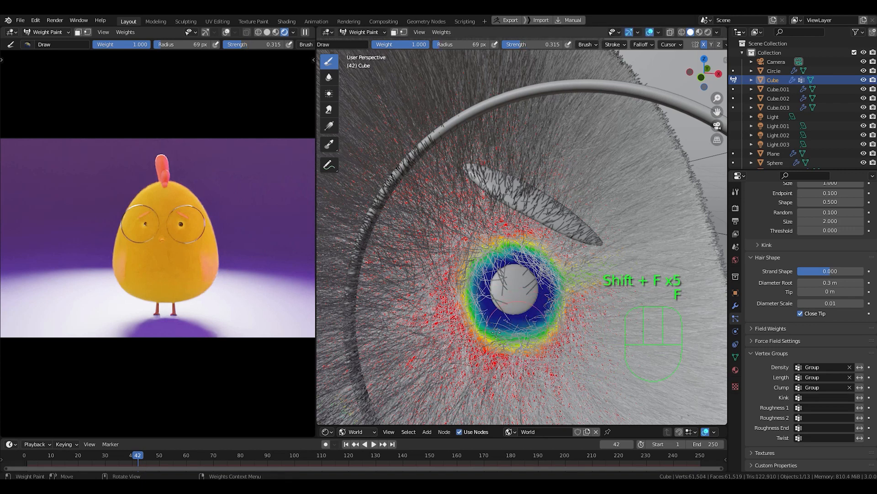
mouse_move(496, 333)
mouse_down()
mouse_move(471, 309)
mouse_move(518, 333)
mouse_move(580, 305)
mouse_up()
click(584, 287)
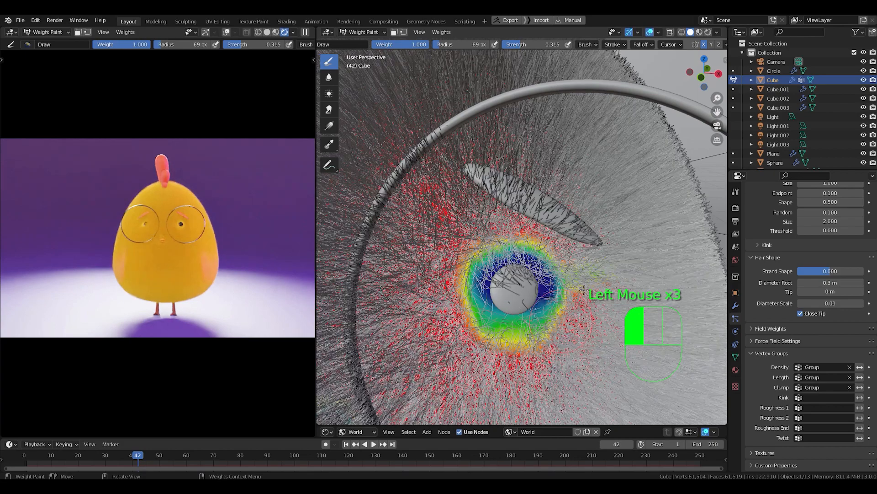
drag(566, 268, 564, 261)
mouse_move(546, 293)
mouse_down()
mouse_move(502, 326)
mouse_move(475, 323)
mouse_up()
- Turn off X-axis mirroring and paint weight 1.000 over the stray low-weight strip beside the other eye
scroll(476, 322, down, 2)
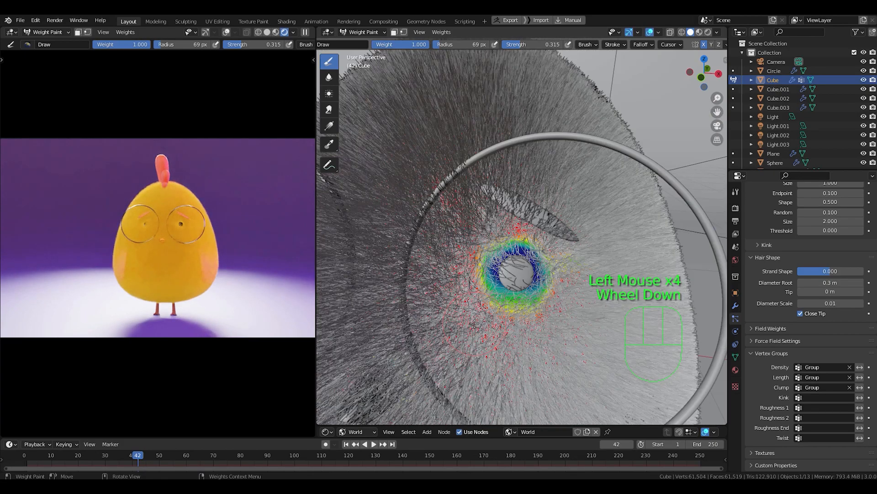
middle_drag(475, 323, 510, 275)
scroll(497, 296, up, 3)
scroll(496, 296, down, 3)
scroll(512, 280, up, 2)
scroll(510, 275, down, 2)
scroll(510, 275, up, 1)
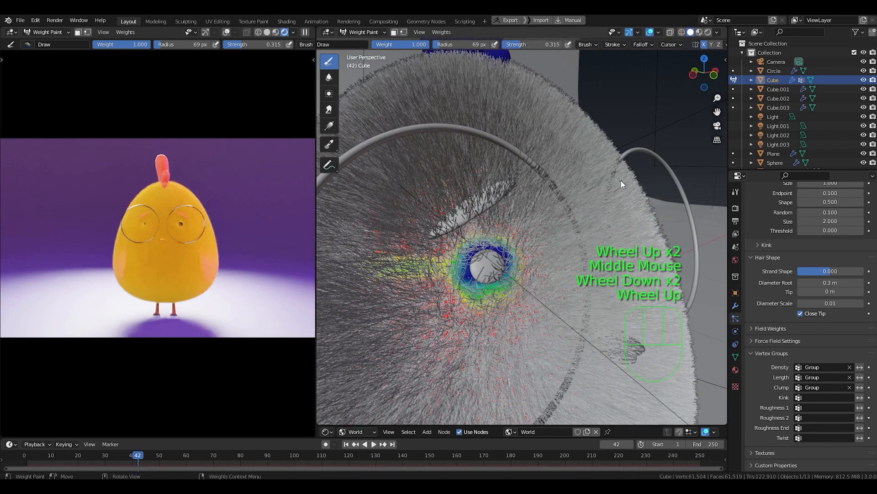
click(704, 44)
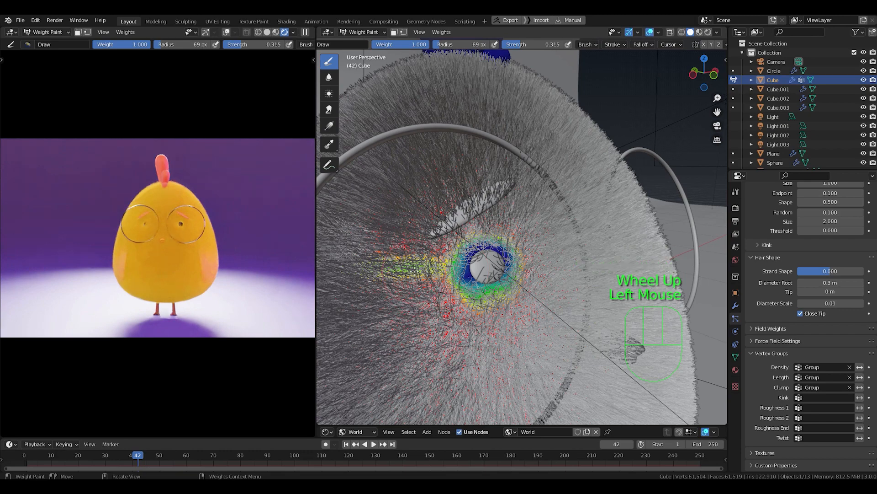
click(393, 275)
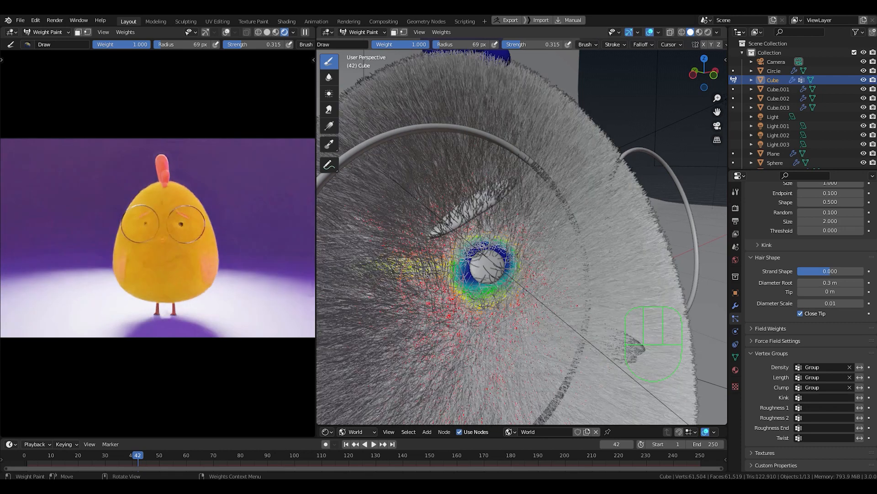
drag(386, 282, 395, 292)
- Raise the brush strength to 1.000 and paint again over the stray low-weight strip beside the eye
key(shift+f)
key(shift+f)
key(shift+f)
key(shift+f)
key(shift+f)
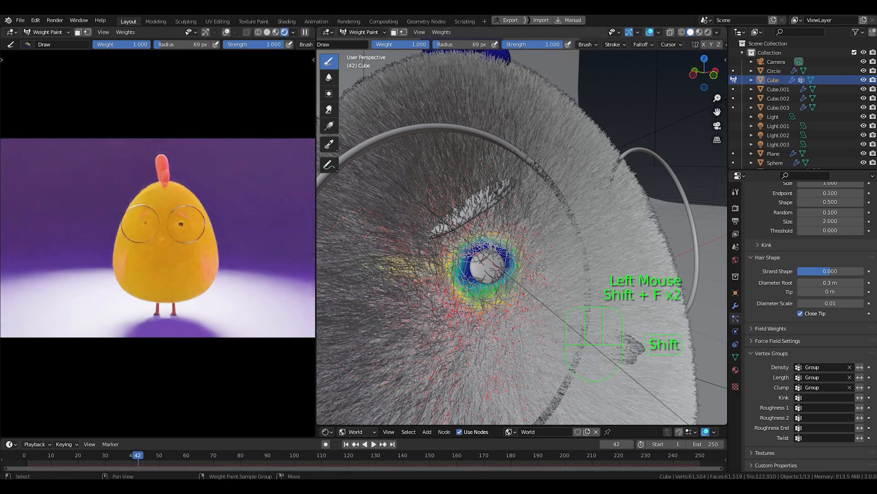
mouse_move(399, 250)
mouse_down()
mouse_move(428, 307)
mouse_move(453, 323)
mouse_move(485, 320)
mouse_up()
- Hide the particle hair in the viewport and paint full weight over the stray low-weight strips on both sides of the head
middle_drag(485, 320, 439, 318)
scroll(772, 302, up, 11)
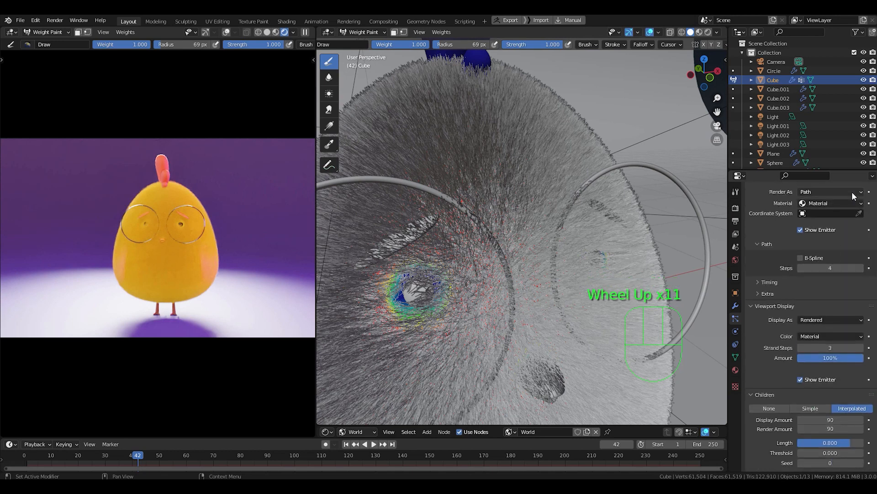
scroll(844, 201, up, 5)
click(849, 203)
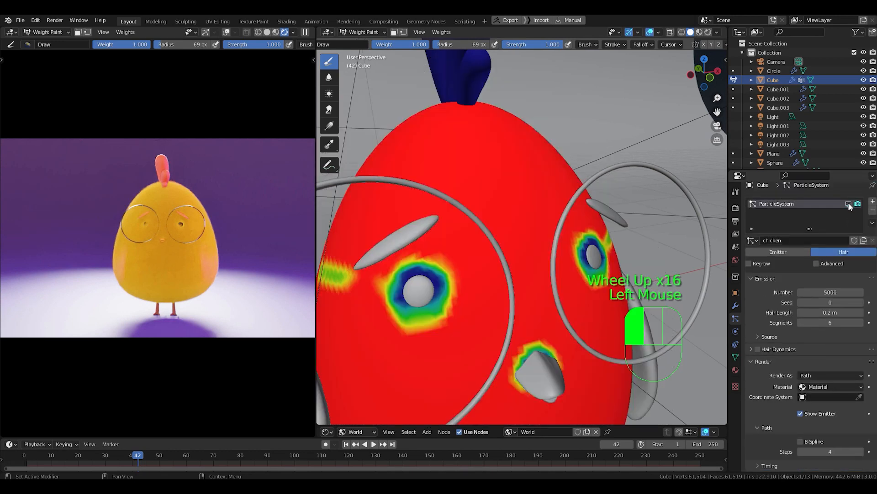
middle_drag(356, 351, 407, 321)
mouse_move(408, 320)
mouse_down()
mouse_move(457, 310)
mouse_move(352, 338)
mouse_move(438, 320)
mouse_move(356, 355)
mouse_move(425, 316)
mouse_up()
scroll(425, 315, up, 1)
mouse_move(425, 316)
middle_down()
mouse_move(435, 292)
mouse_move(426, 312)
mouse_move(506, 260)
middle_up()
scroll(425, 312, down, 1)
drag(507, 260, 506, 260)
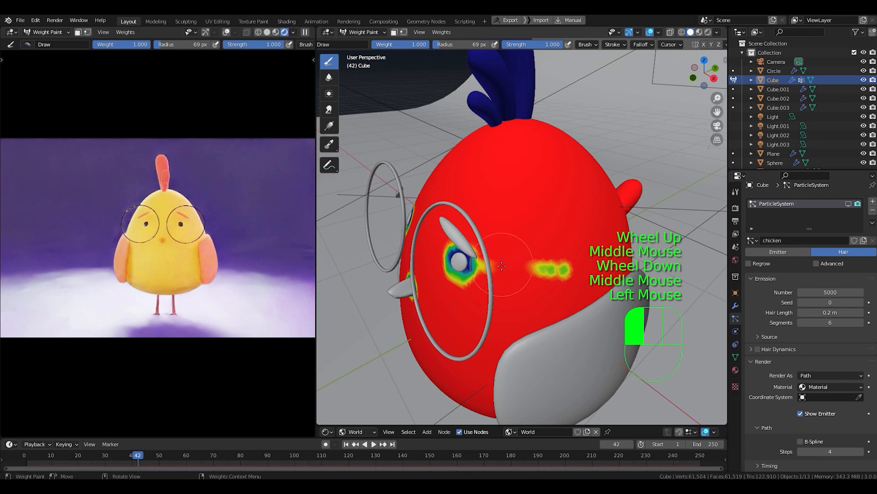
mouse_move(518, 292)
mouse_down()
mouse_move(503, 263)
mouse_move(498, 282)
mouse_up()
- Check the weight patch around the eye up close and turn the particle hair display back on
middle_drag(498, 282, 423, 303)
scroll(423, 304, down, 1)
scroll(423, 303, up, 3)
shift+middle_drag(389, 379, 686, 224)
scroll(517, 265, down, 1)
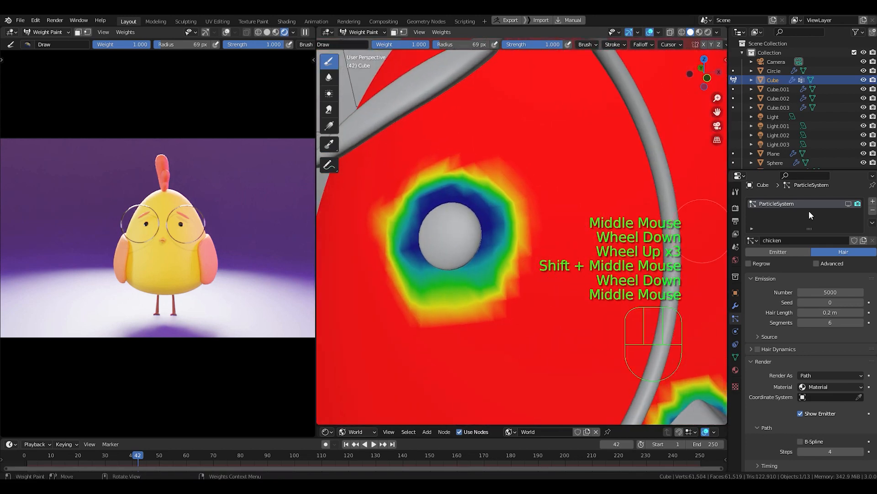
click(847, 203)
- Set the brush weight to 0.000 and paint out the hair on the side of the body where the wing sits
scroll(561, 228, down, 3)
middle_drag(561, 227, 516, 290)
scroll(538, 285, up, 4)
scroll(537, 285, down, 3)
shift+scroll(512, 291, down, 1)
scroll(509, 290, down, 1)
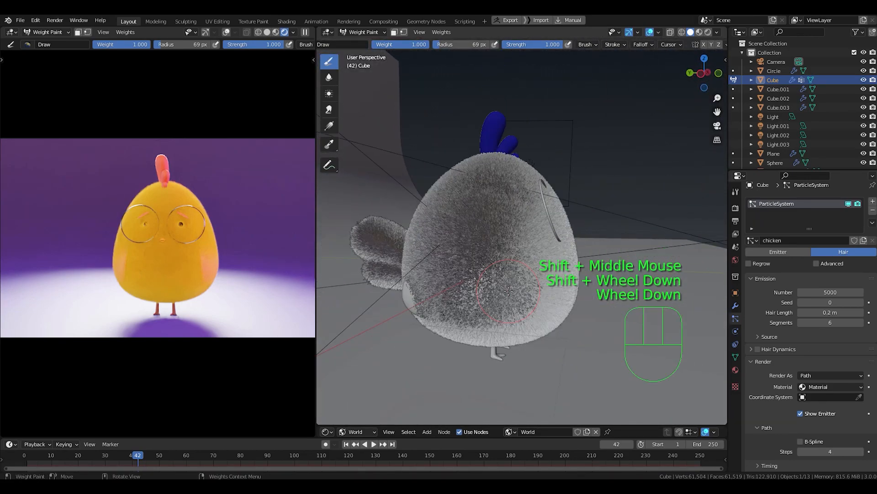
drag(418, 48, 363, 48)
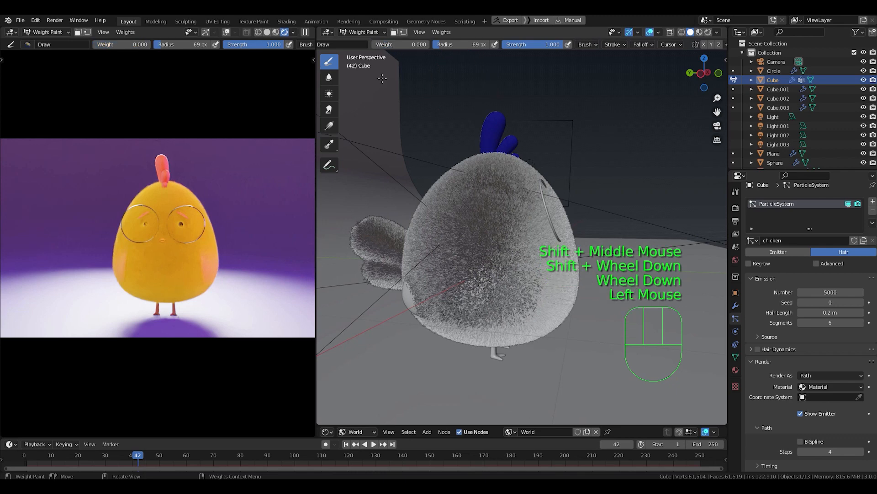
middle_drag(497, 306, 512, 310)
scroll(513, 311, up, 2)
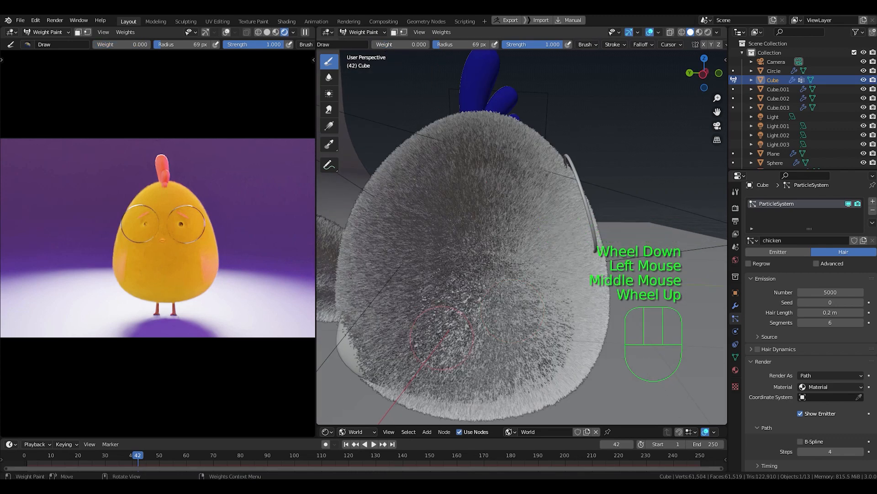
click(379, 337)
mouse_move(497, 329)
mouse_down()
mouse_move(469, 342)
mouse_move(412, 346)
mouse_move(363, 325)
mouse_move(453, 307)
mouse_move(539, 327)
mouse_move(521, 372)
mouse_move(450, 379)
mouse_up()
- Turn on X-axis mirroring and paint zero weight over the wing area so that both sides of the body are cleared of hair
click(704, 45)
mouse_move(532, 333)
mouse_down()
mouse_move(469, 373)
mouse_move(397, 368)
mouse_move(413, 386)
mouse_up()
middle_drag(480, 361, 347, 343)
drag(512, 342, 647, 298)
scroll(647, 298, down, 2)
middle_drag(647, 297, 534, 296)
scroll(535, 297, up, 1)
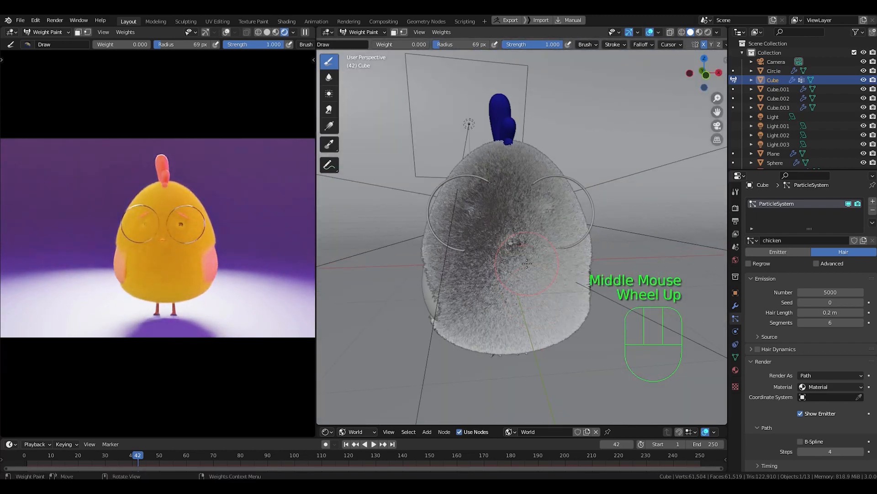
scroll(527, 263, up, 2)
shift+middle_drag(527, 263, 522, 263)
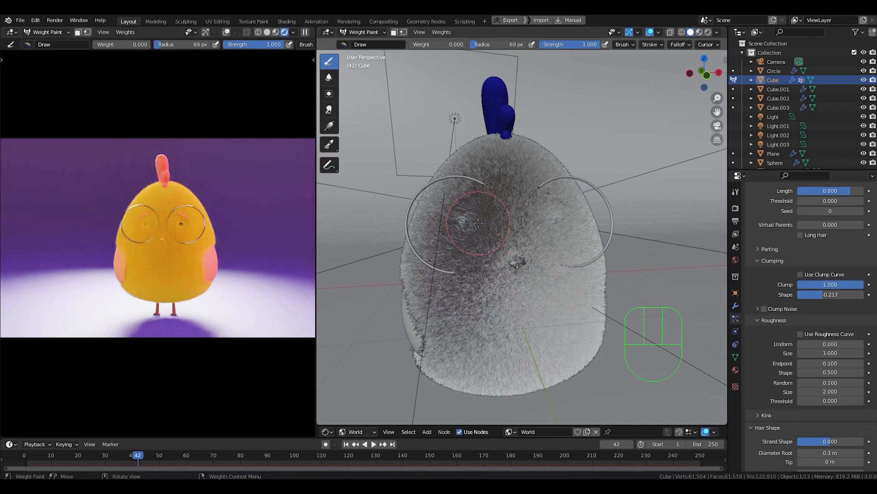
- Return to Object Mode and show the body object's material nodes in an enlarged shader editor instead of the World nodes
click(371, 32)
click(367, 42)
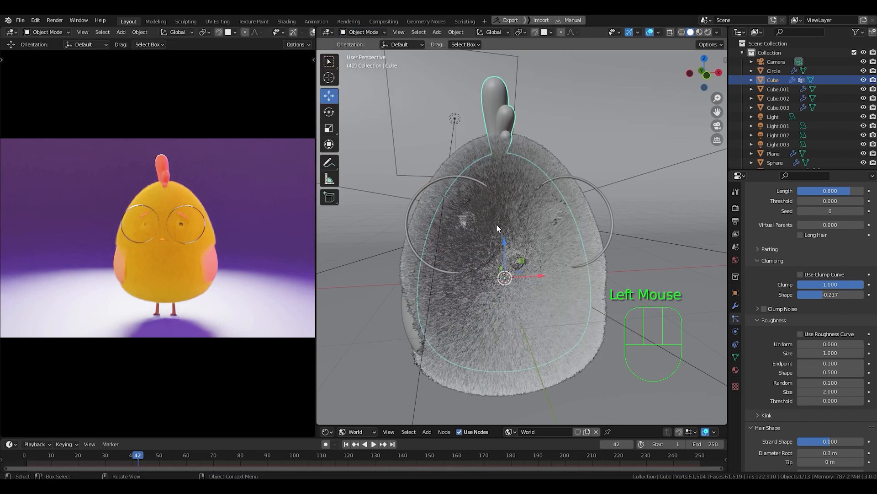
drag(321, 424, 403, 223)
scroll(497, 255, down, 3)
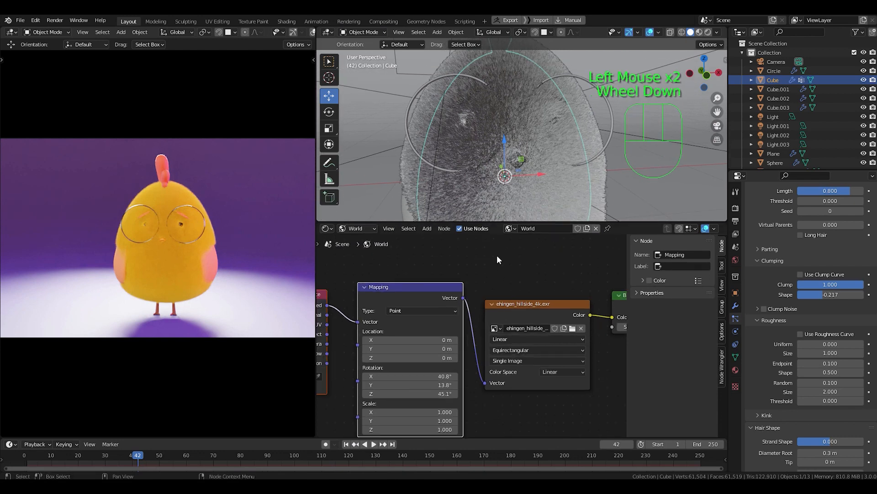
scroll(493, 279, down, 4)
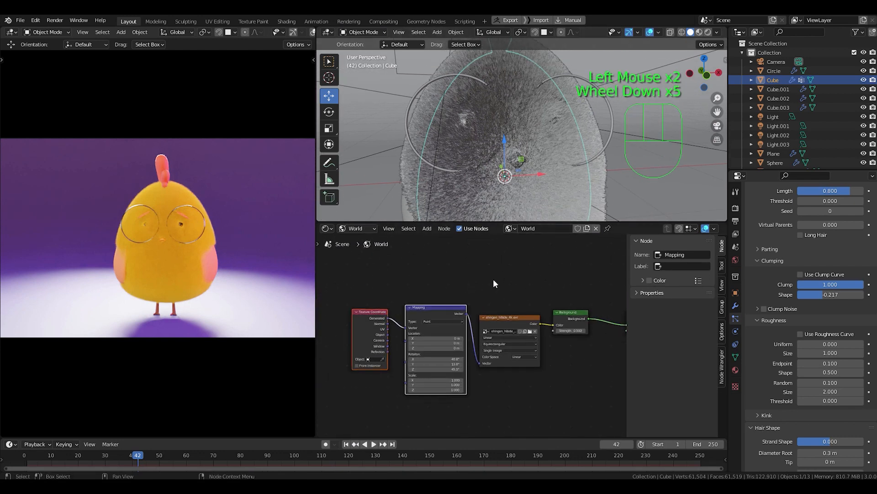
middle_drag(517, 307, 491, 325)
click(372, 228)
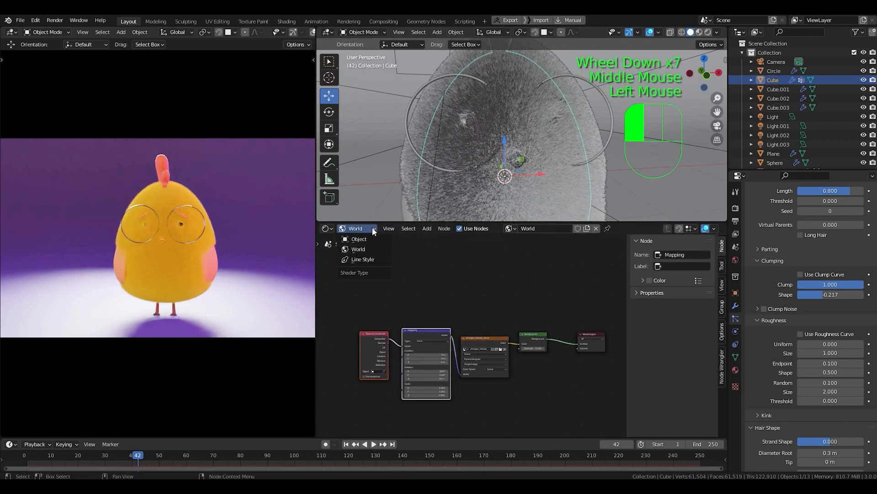
click(371, 238)
middle_drag(485, 292, 337, 253)
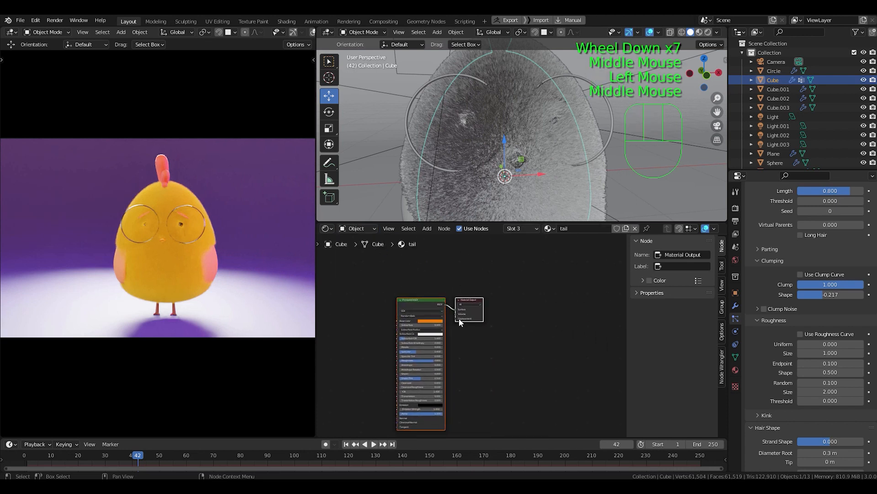
- Move the tail material's Material Output node away from the Principled BSDF to make room between them
scroll(466, 325, up, 3)
drag(470, 275, 568, 278)
click(493, 270)
shift+middle_drag(531, 322, 505, 303)
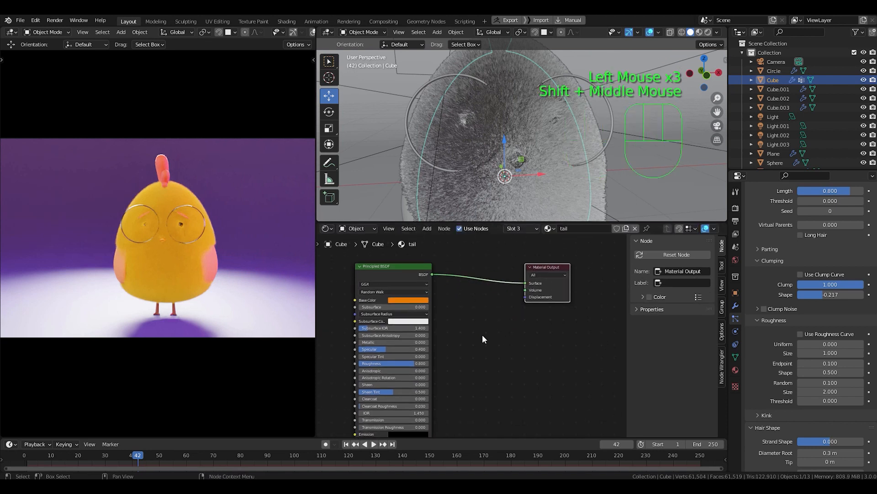
scroll(478, 333, up, 1)
shift+middle_drag(478, 333, 488, 347)
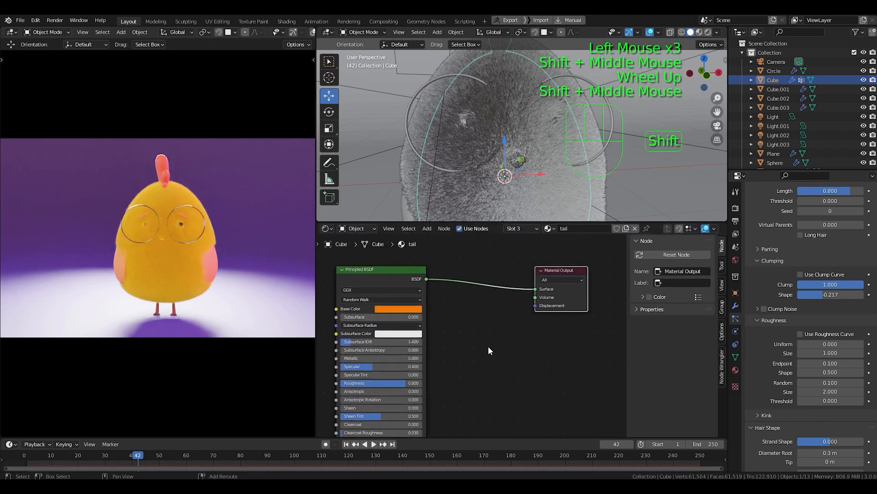
- Add a Principled Hair BSDF node to the tail material and place it above the Principled BSDF
key(shift+a)
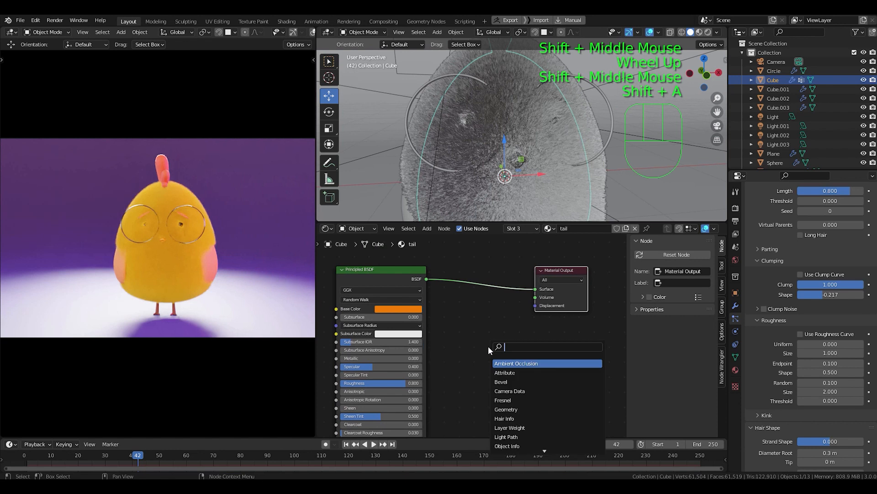
text(ha)
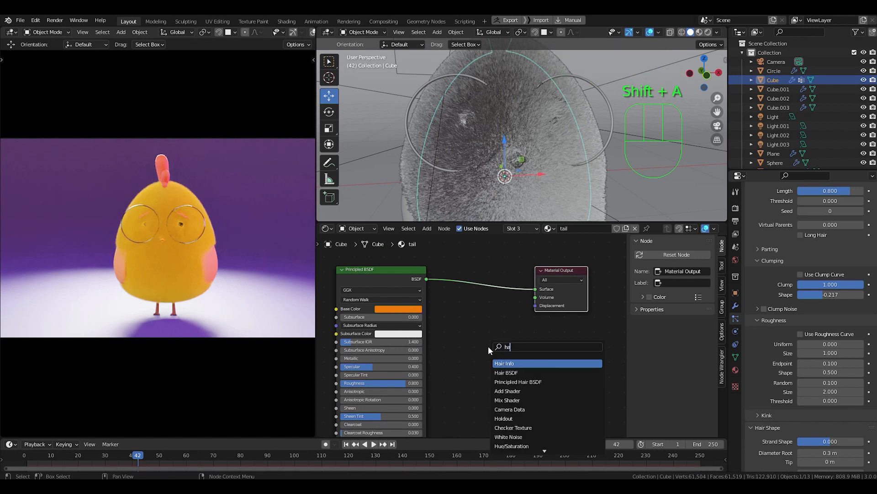
click(534, 381)
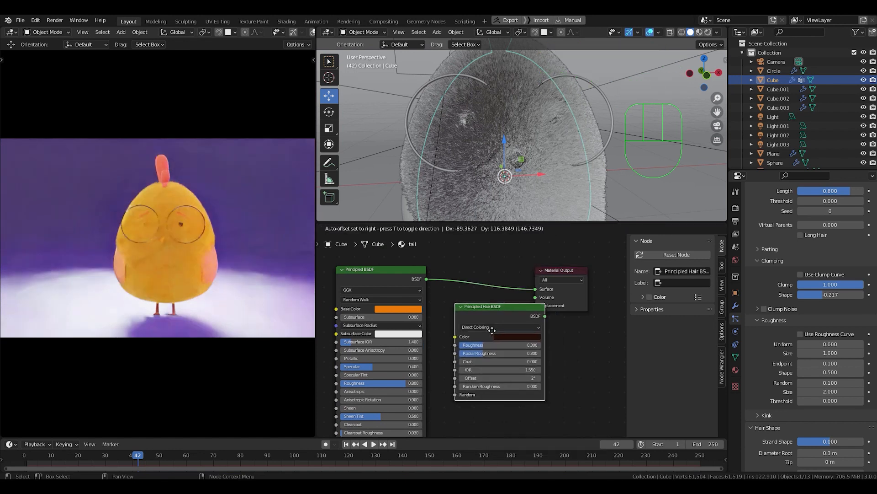
click(481, 405)
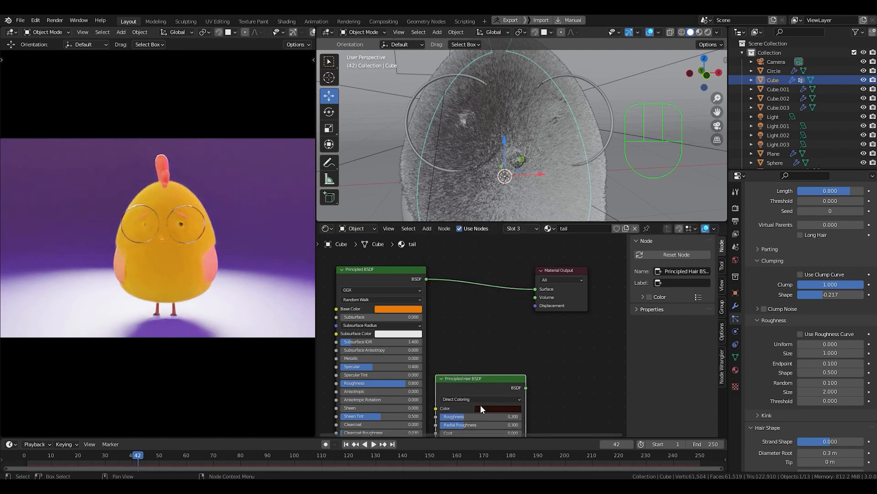
scroll(502, 338, down, 3)
drag(483, 375, 386, 261)
scroll(445, 311, up, 1)
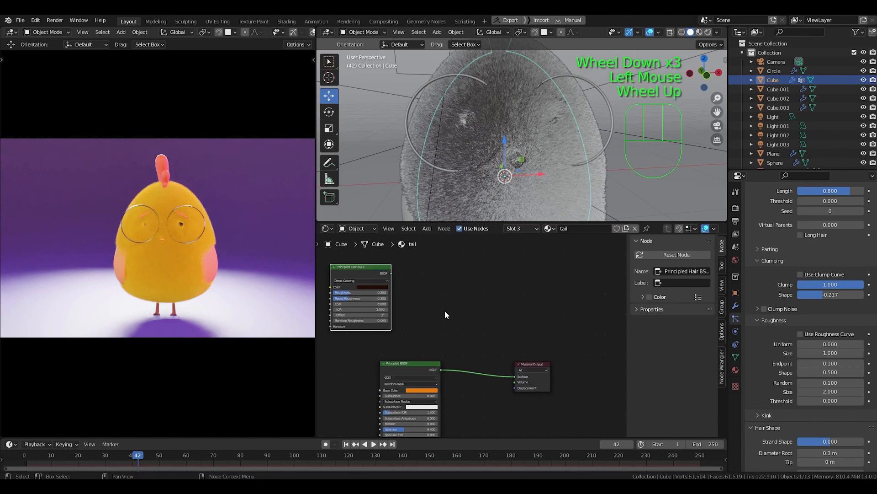
- Insert a Mix Shader node between the tail material's Principled BSDF and Material Output
key(shift+a)
click(445, 311)
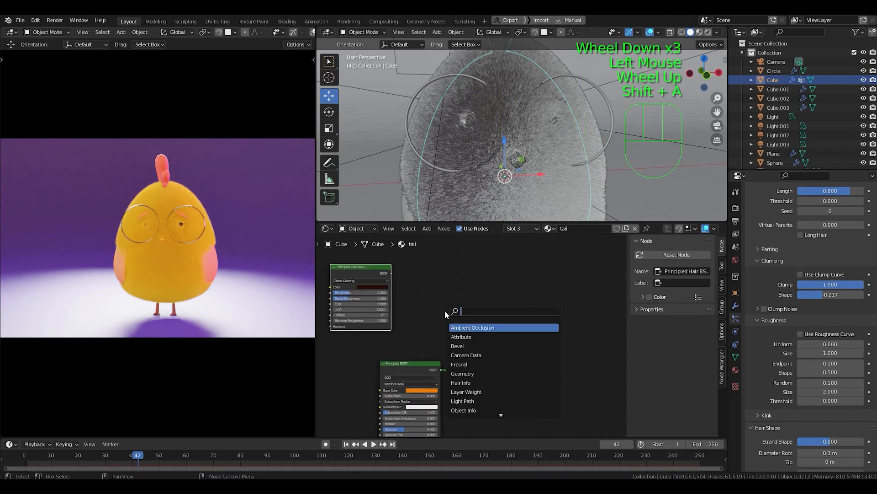
text(mix)
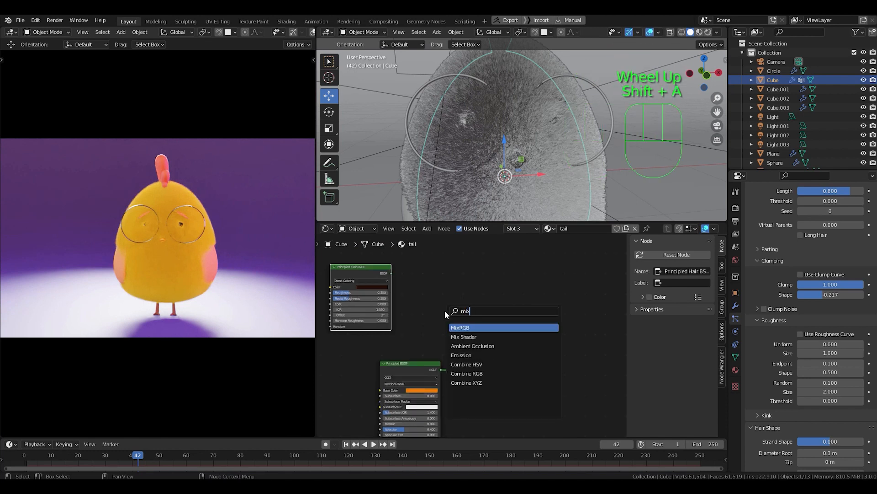
click(476, 337)
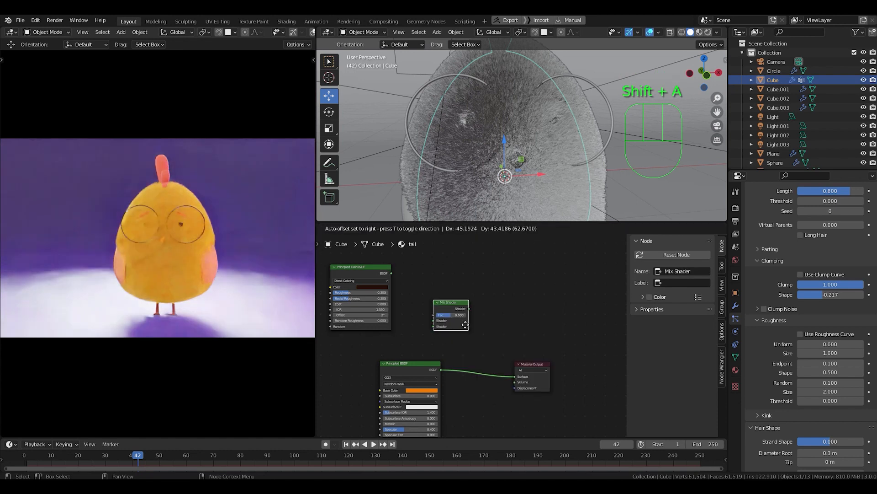
click(489, 363)
scroll(490, 367, up, 1)
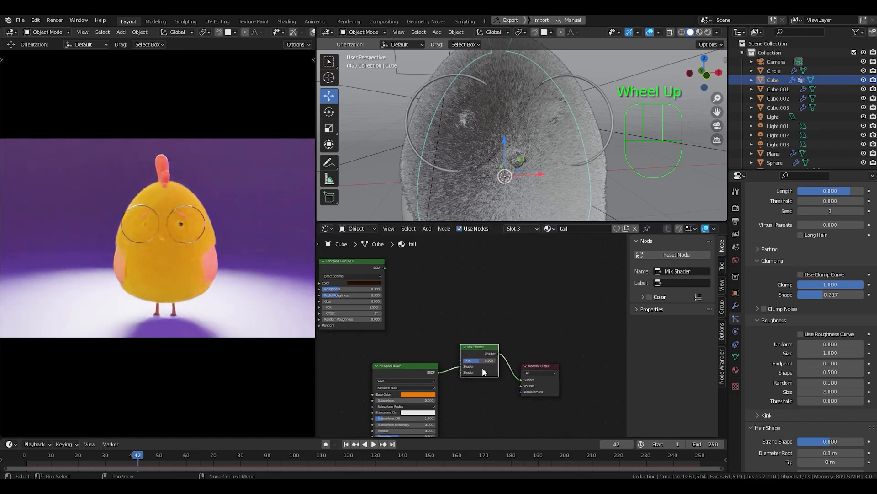
- Feed the Principled Hair BSDF into the Mix Shader's first input and the Principled BSDF into its second, keeping the nodes close together
scroll(484, 371, up, 1)
drag(458, 383, 458, 383)
drag(363, 251, 462, 376)
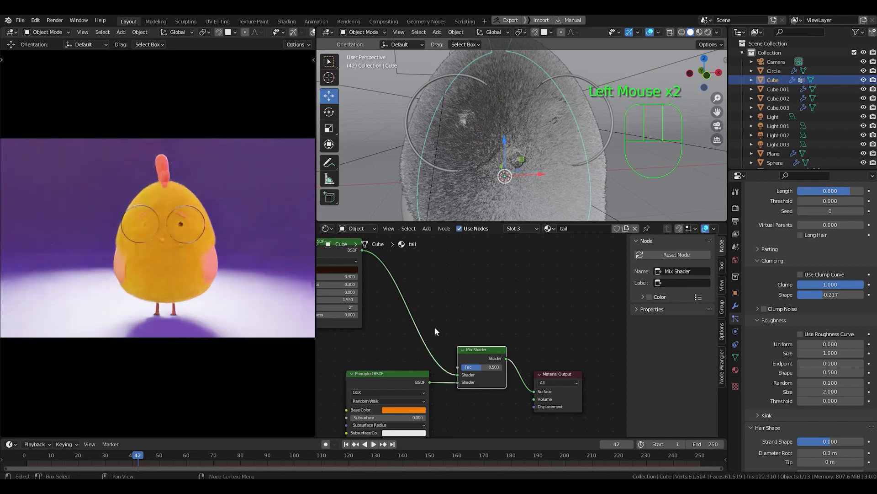
drag(344, 240, 412, 270)
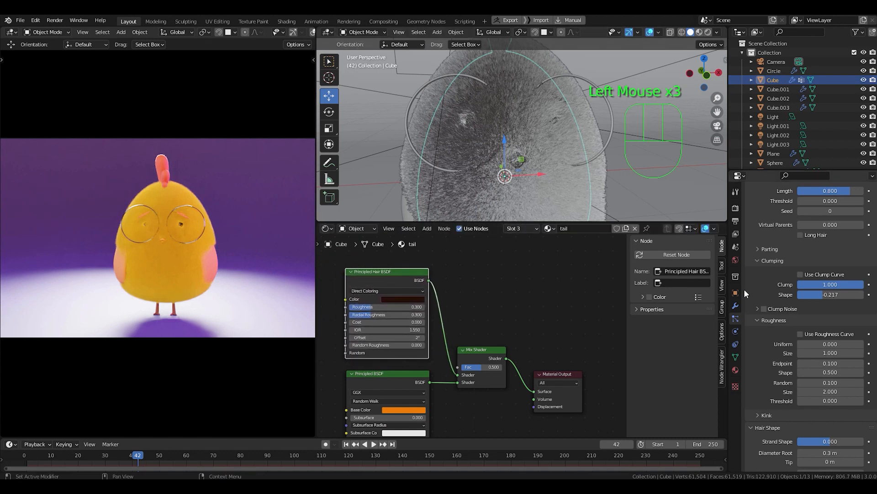
- Show the object's material slots and copy the tail material's Principled Hair BSDF and Mix Shader nodes
scroll(744, 289, up, 1)
click(736, 370)
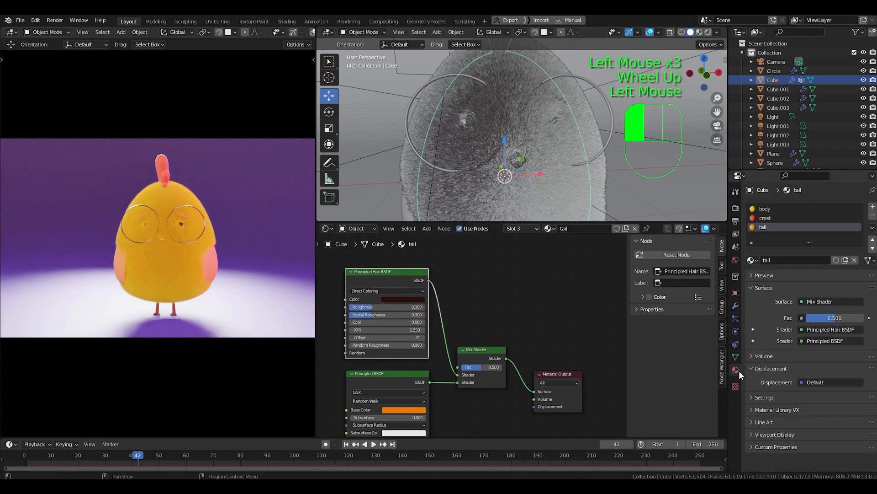
scroll(768, 316, up, 2)
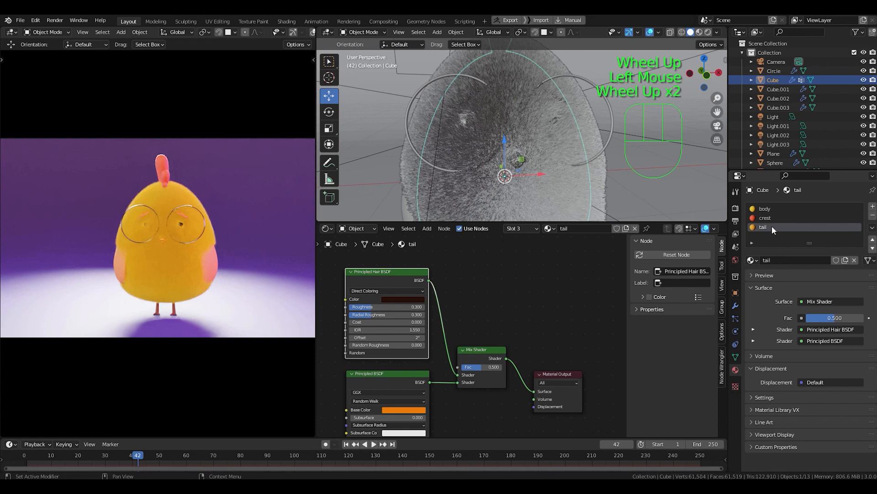
click(485, 321)
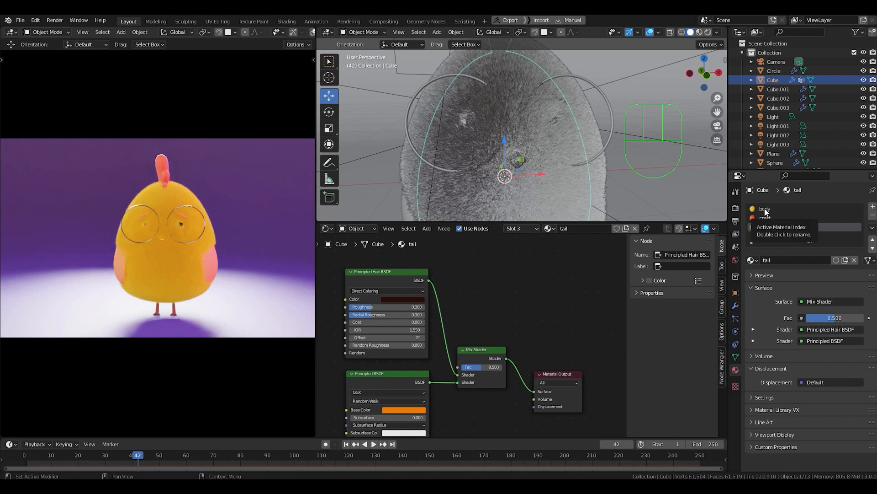
drag(415, 274, 415, 277)
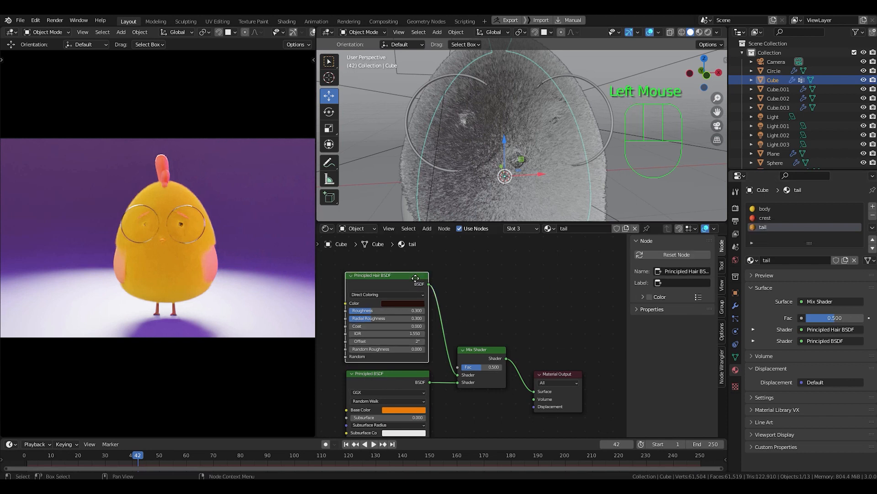
shift+click(479, 350)
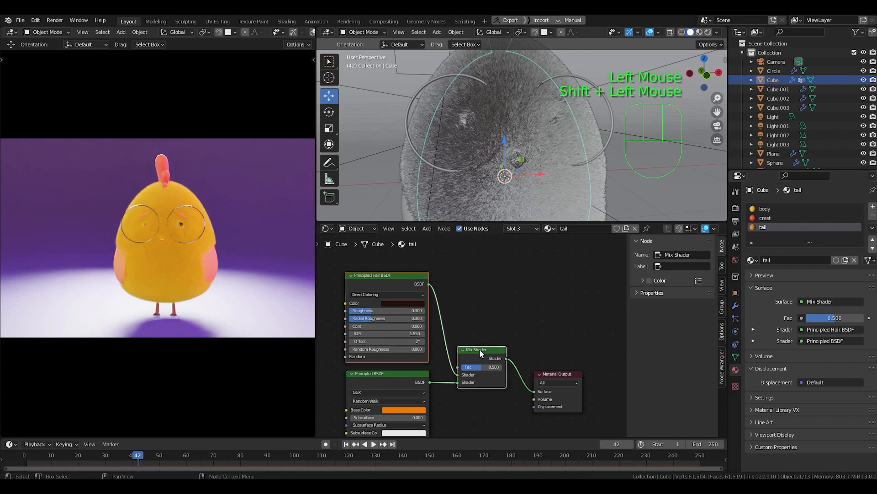
key(ctrl+c)
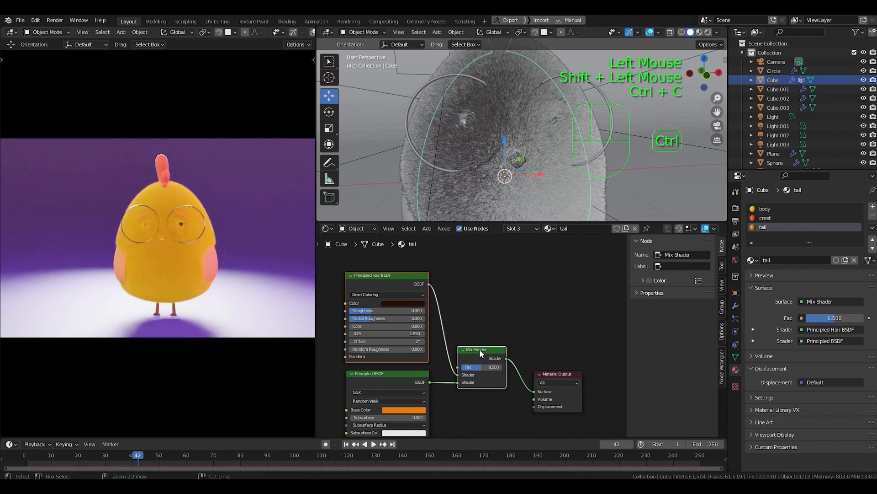
- Paste the copied hair and mix nodes into the body material, spacing its Material Output away from the Principled BSDF
click(770, 207)
click(771, 207)
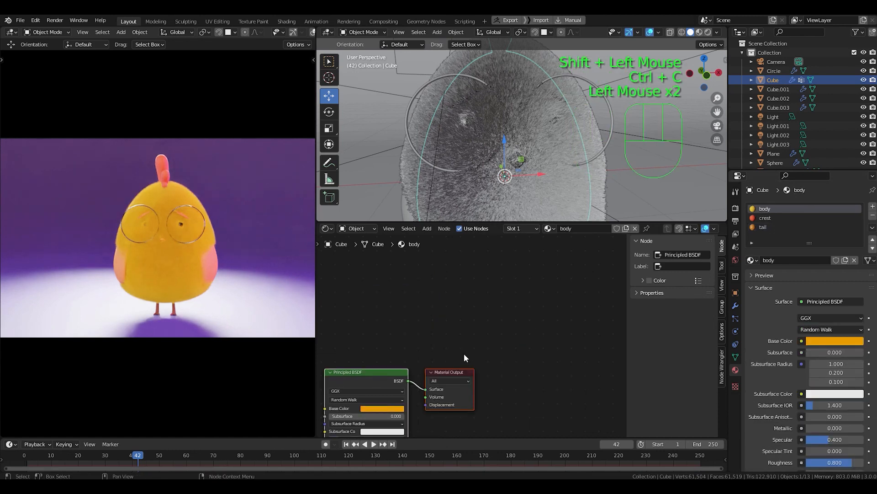
click(460, 371)
drag(460, 371, 535, 365)
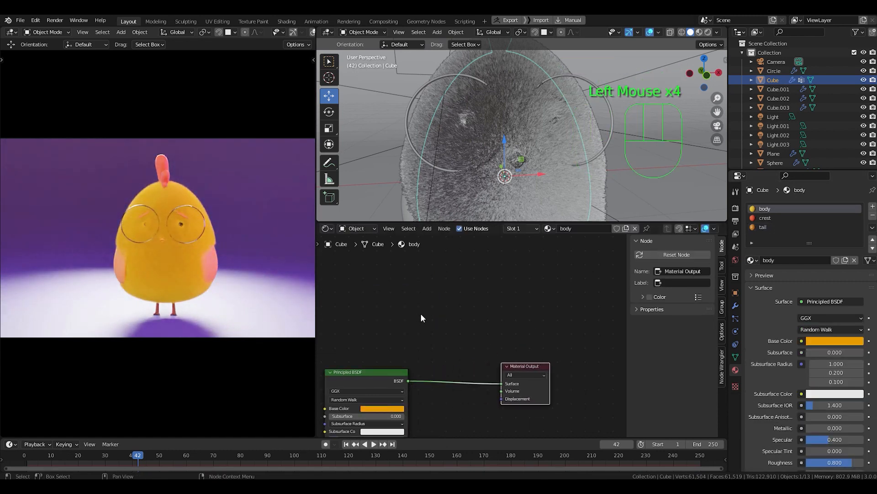
key(ctrl+v)
click(479, 340)
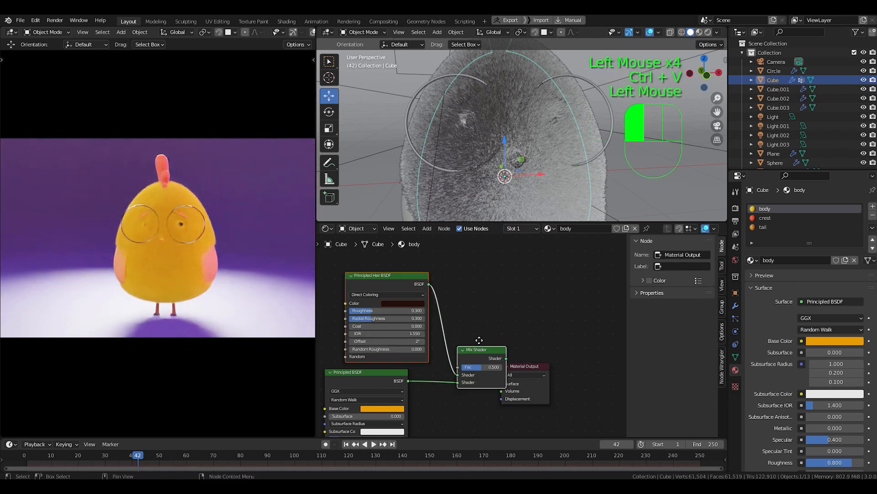
drag(479, 340, 452, 322)
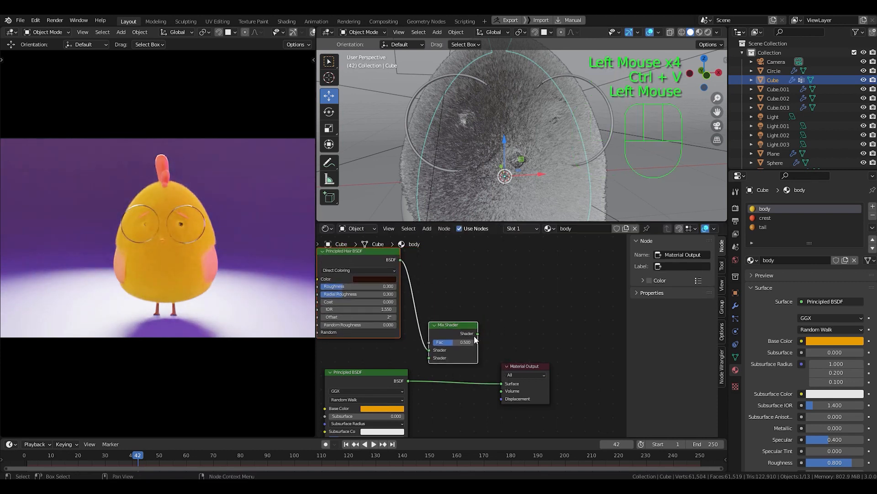
- Connect the body material's Principled BSDF to the Mix Shader's second input and the Mix Shader to the Material Output's Surface
drag(502, 384, 429, 358)
drag(478, 332, 479, 364)
drag(478, 333, 502, 384)
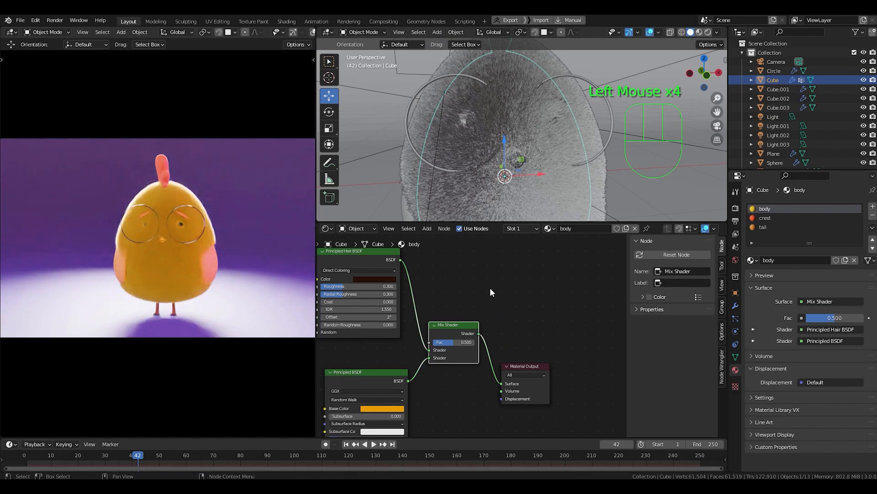
- Set the colour of the body material's Principled Hair BSDF to a bright light yellow at full value
middle_drag(490, 288, 505, 298)
click(417, 266)
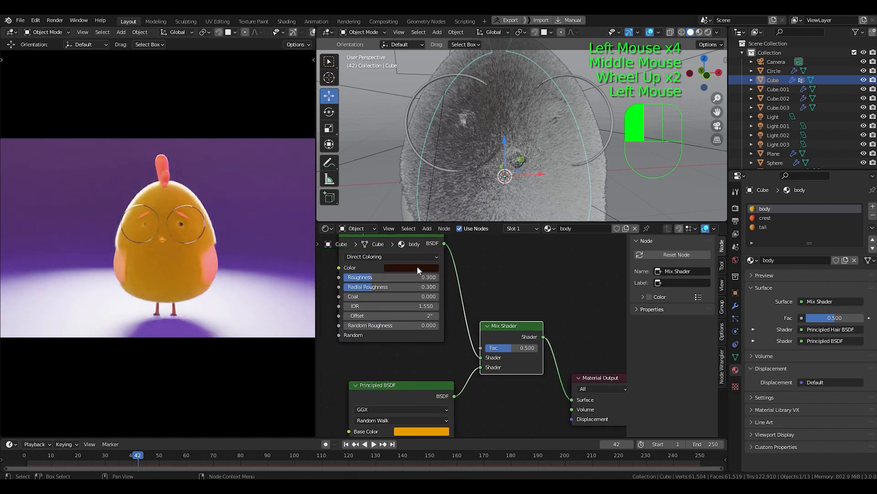
drag(411, 197, 460, 141)
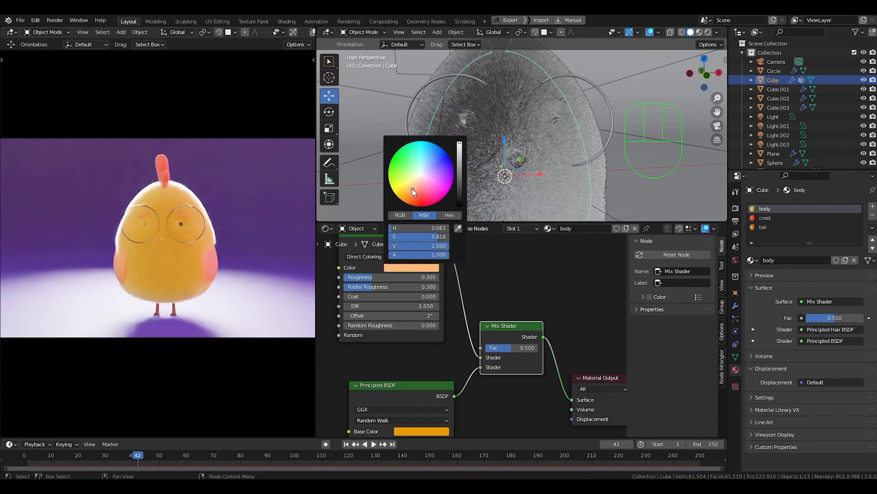
drag(413, 190, 406, 188)
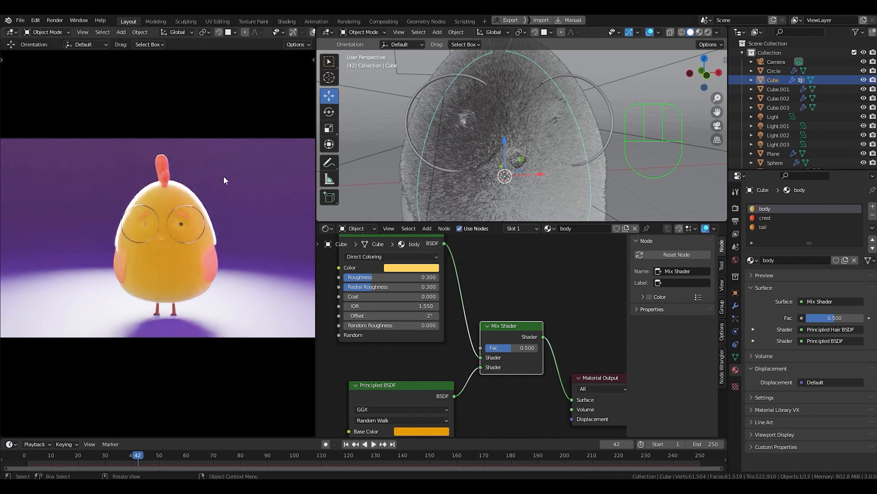
ctrl+scroll(200, 221, up, 2)
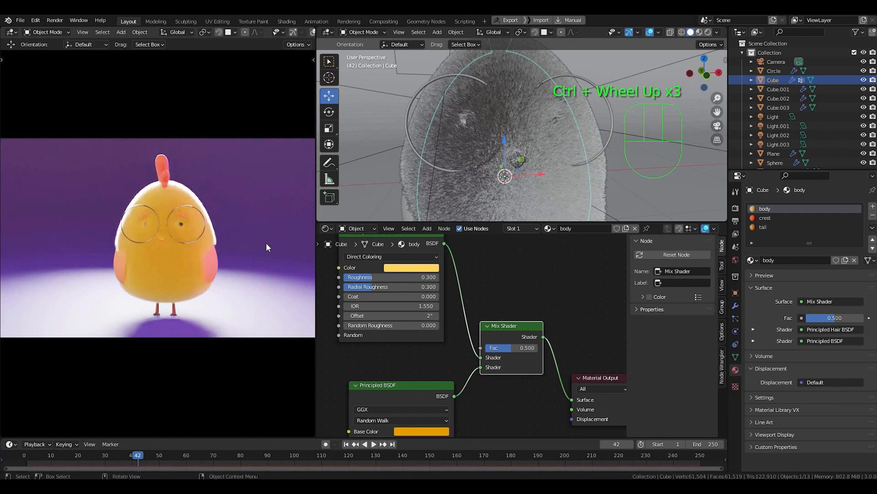
click(417, 352)
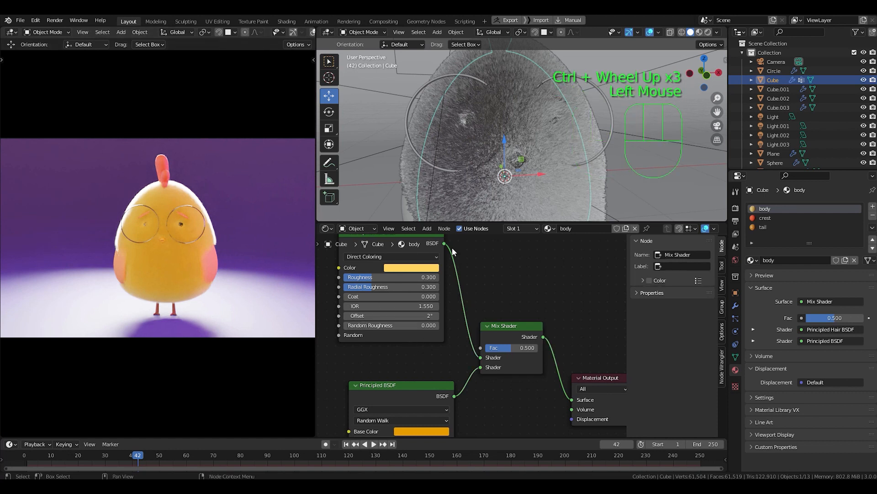
- Set the Principled Hair BSDF's Roughness and Radial Roughness to 0.5
middle_drag(451, 329, 460, 342)
scroll(460, 342, down, 1)
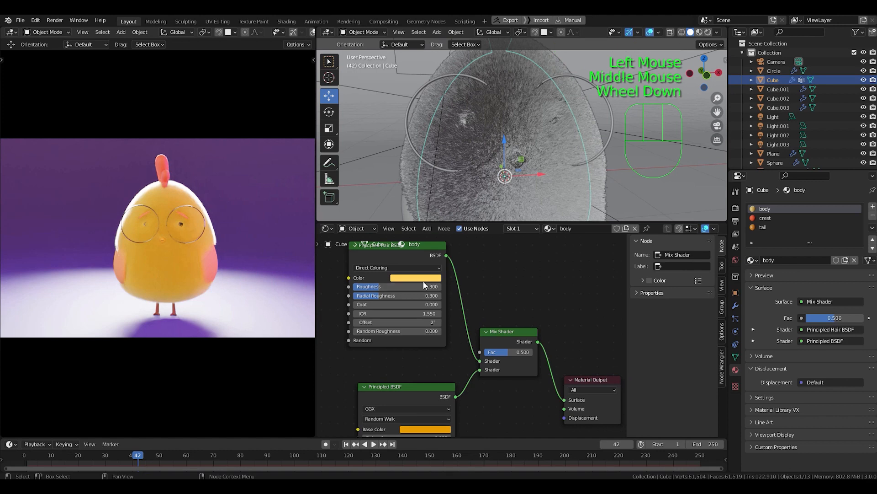
scroll(446, 291, up, 3)
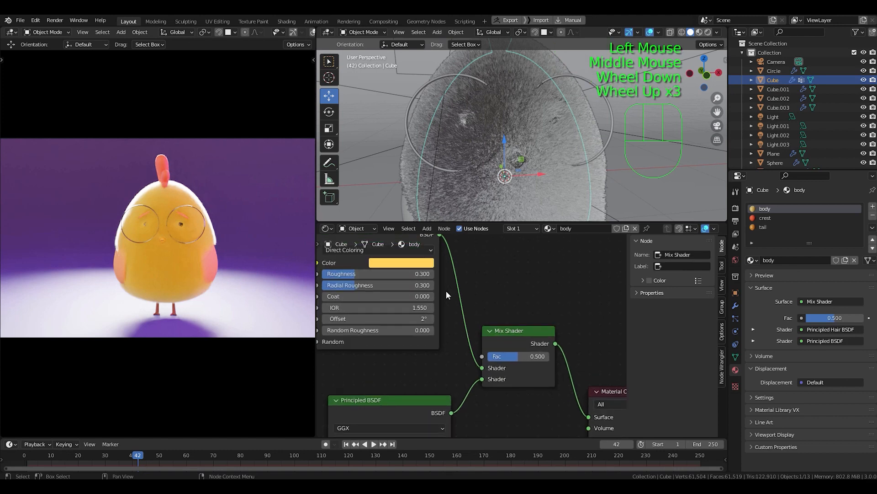
middle_drag(446, 291, 523, 311)
scroll(452, 311, up, 2)
scroll(523, 311, down, 1)
scroll(523, 310, up, 1)
click(500, 303)
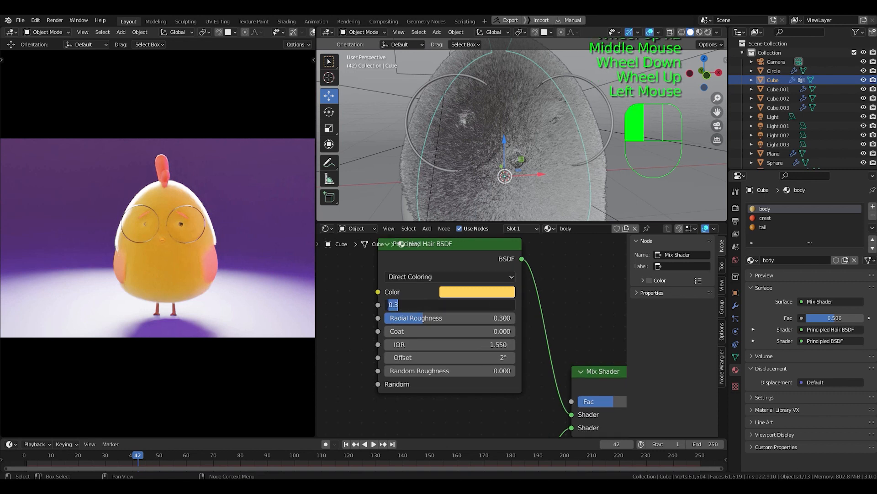
key(Return)
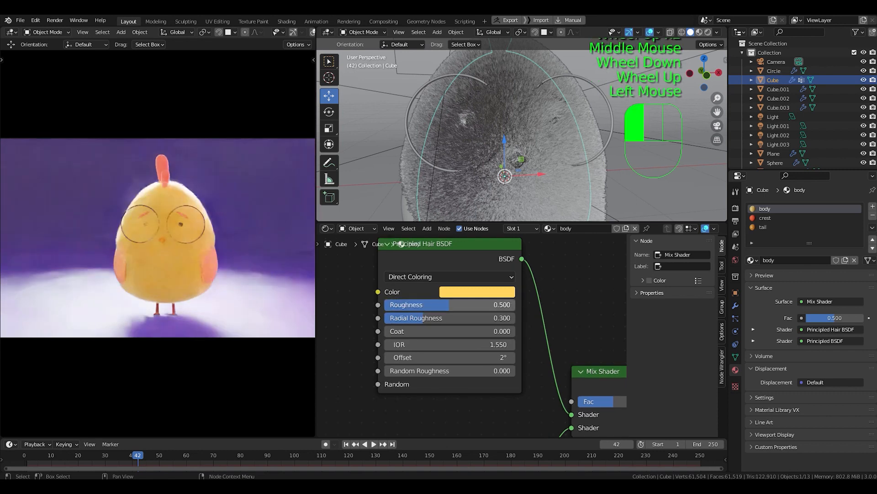
click(501, 318)
text(0.5)
key(Return)
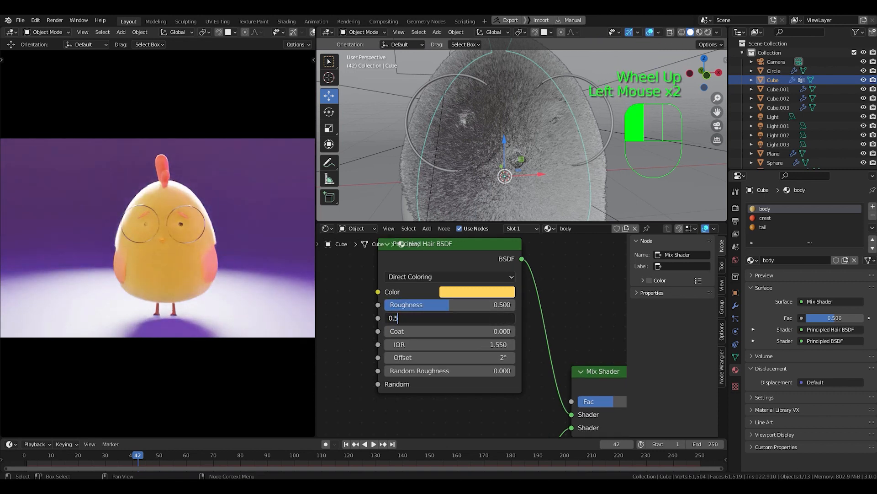
- Set the hair shader's Random Roughness to 0.2 and inspect the chicken's face close up in the rendered view
click(502, 370)
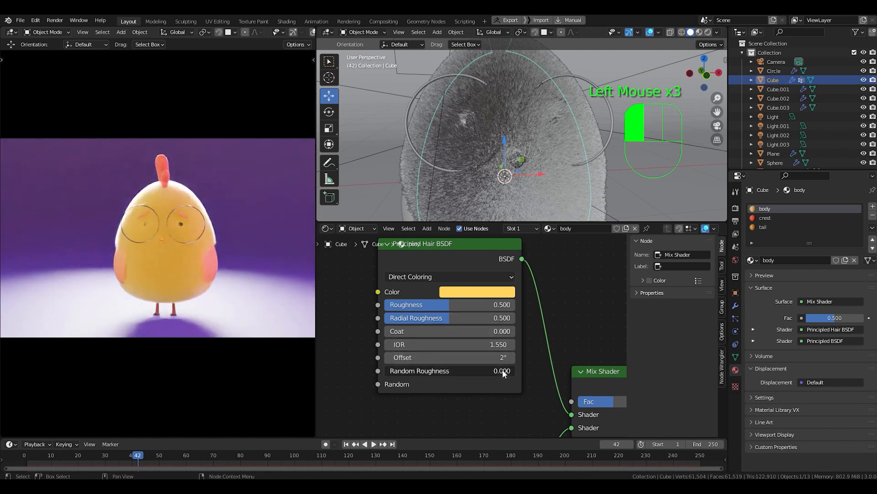
text(0.2)
key(Return)
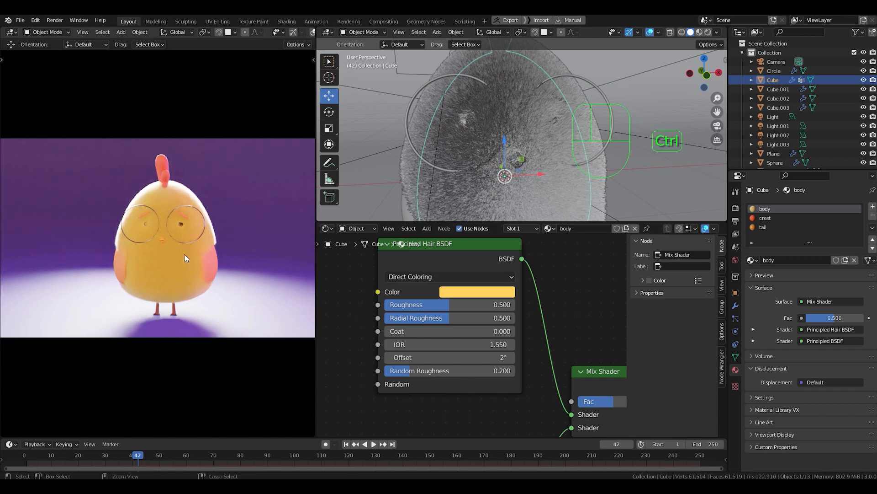
ctrl+middle_drag(185, 254, 207, 222)
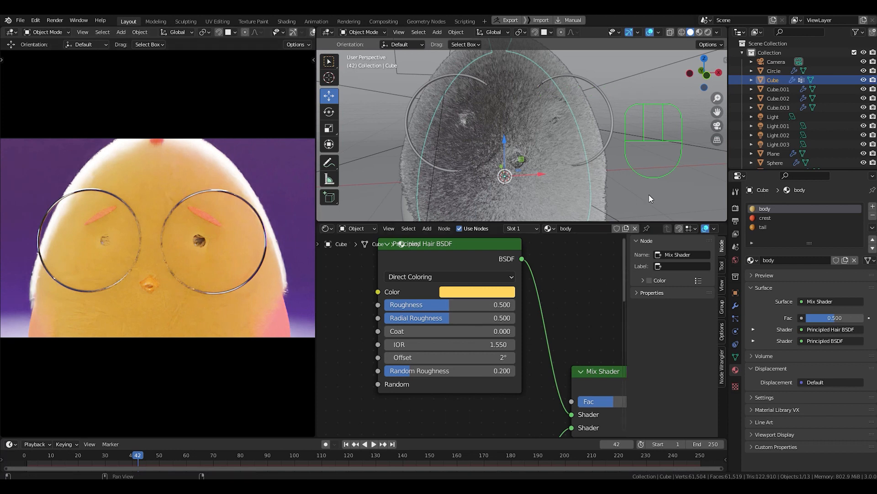
- Enlarge the 3D viewport over the node editor and show the body's hair particle system settings
scroll(550, 337, down, 8)
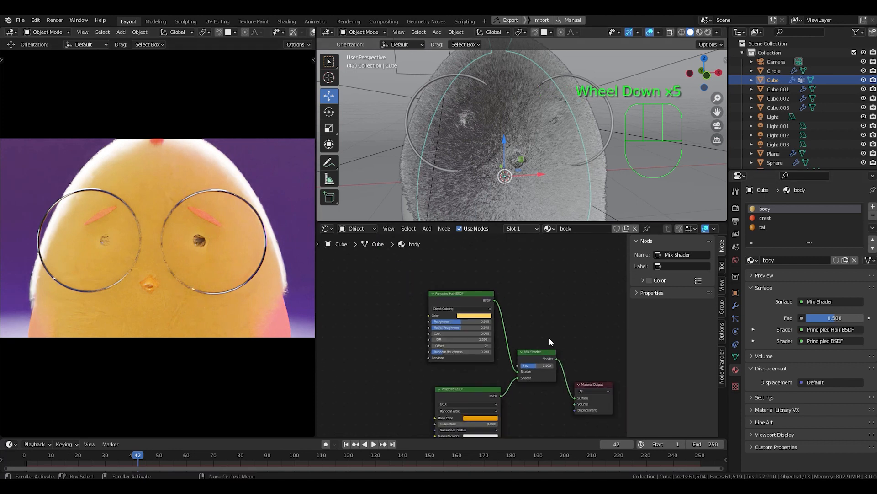
drag(559, 223, 559, 342)
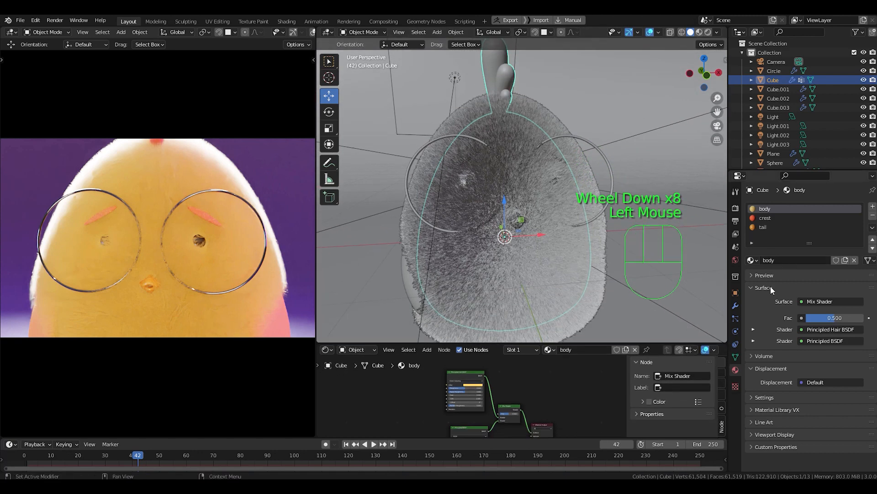
click(736, 318)
scroll(788, 297, up, 2)
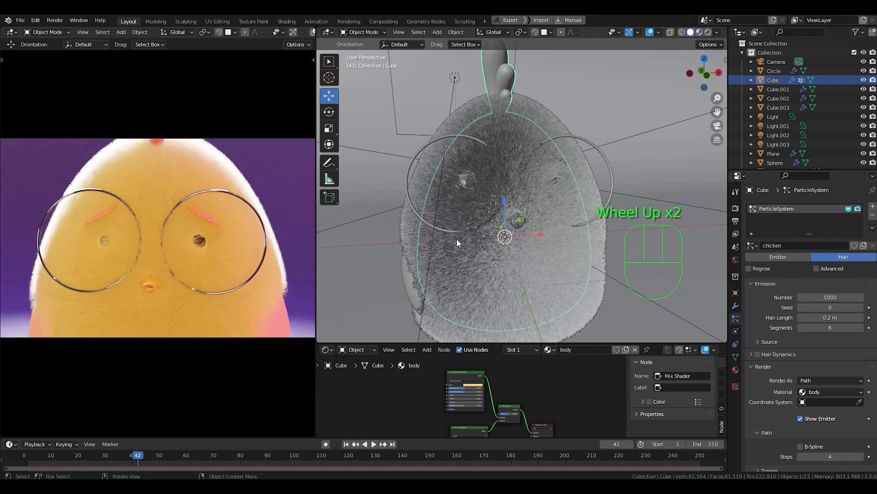
key(ctrl)
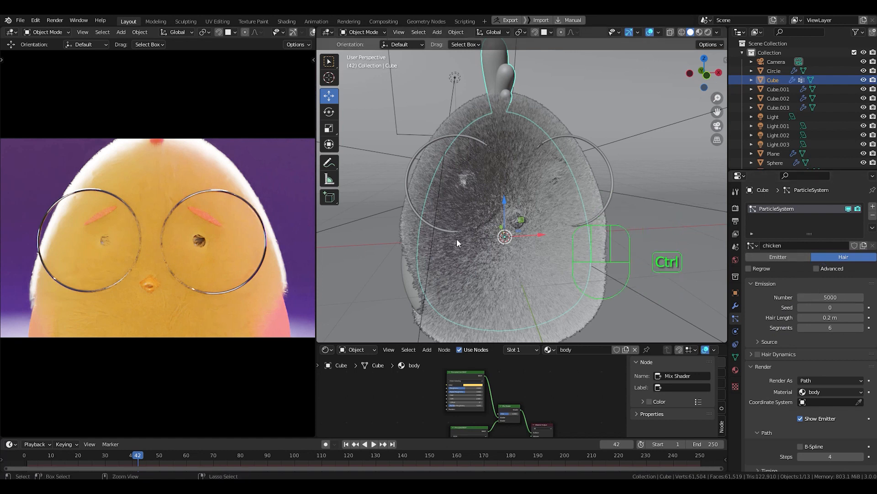
key(ctrl+Tab)
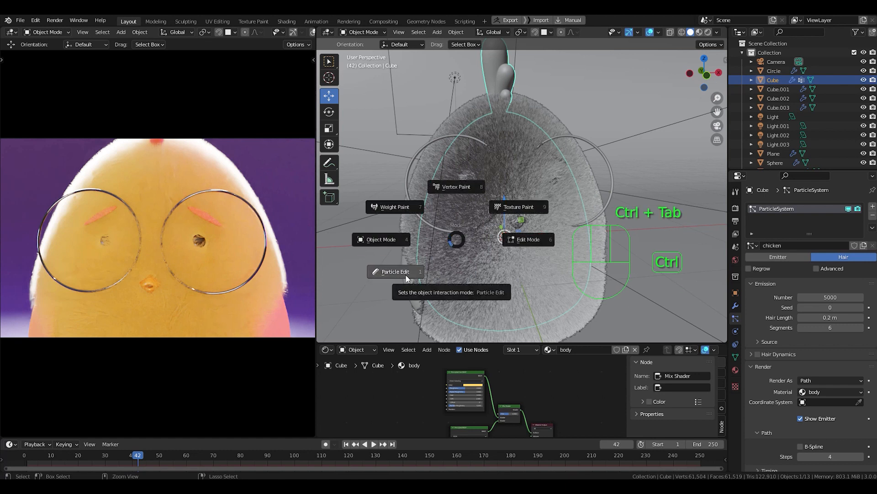
click(458, 240)
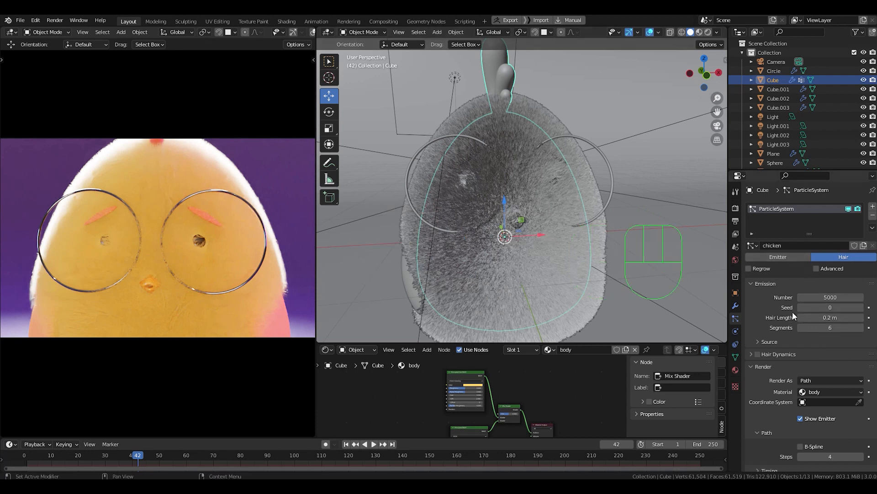
- Switch the chicken's body to Particle Edit mode
scroll(525, 262, down, 2)
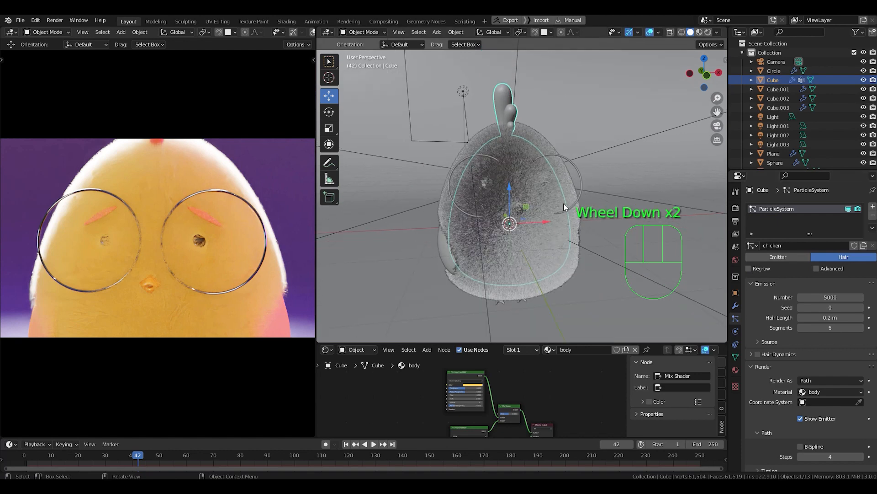
scroll(550, 235, up, 4)
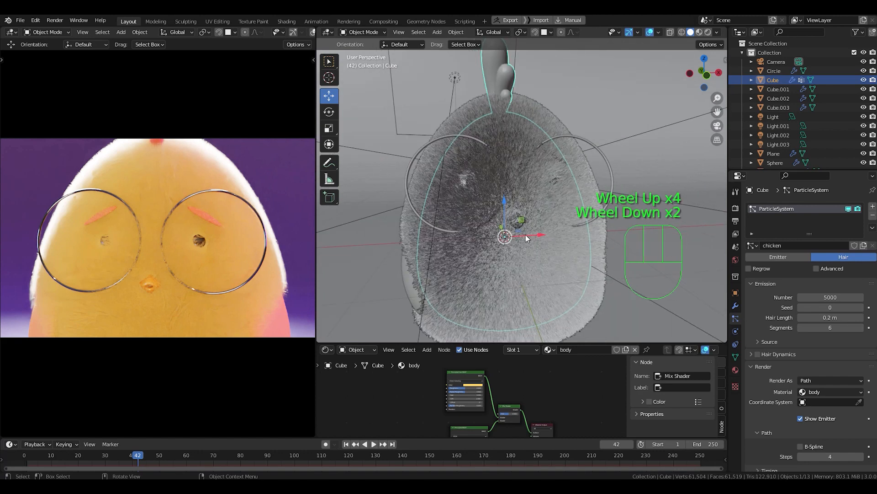
key(ctrl)
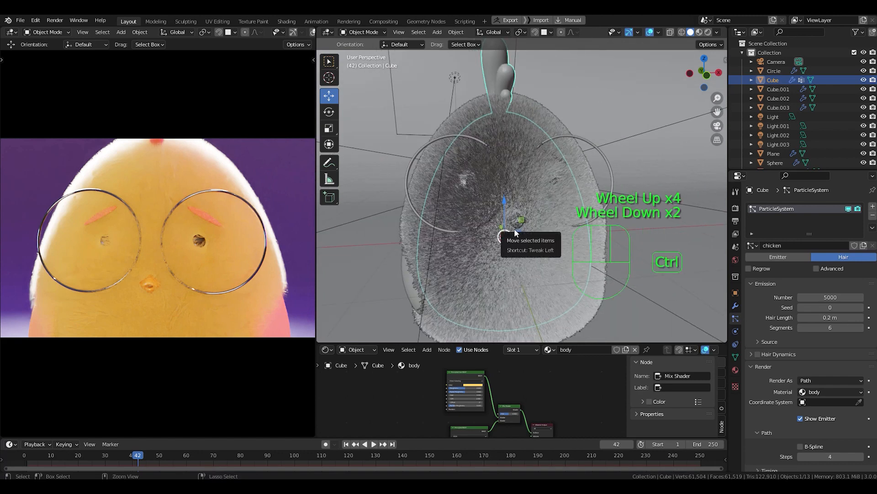
key(ctrl+Tab)
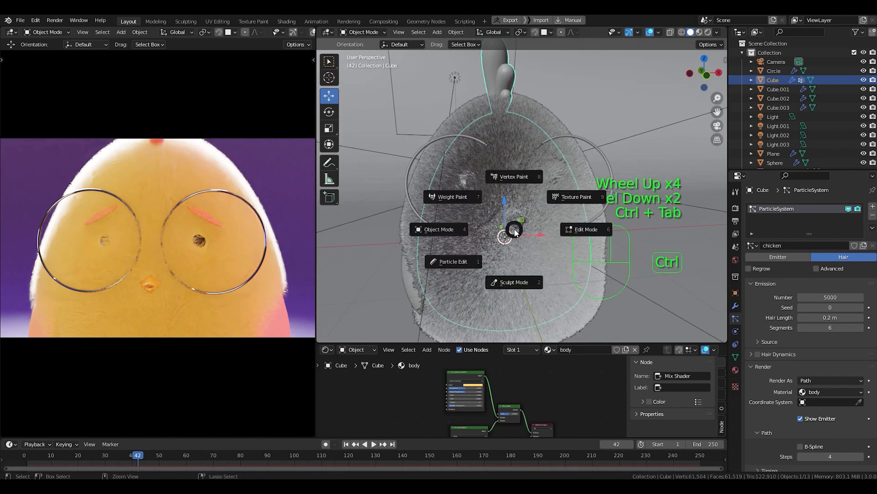
click(464, 262)
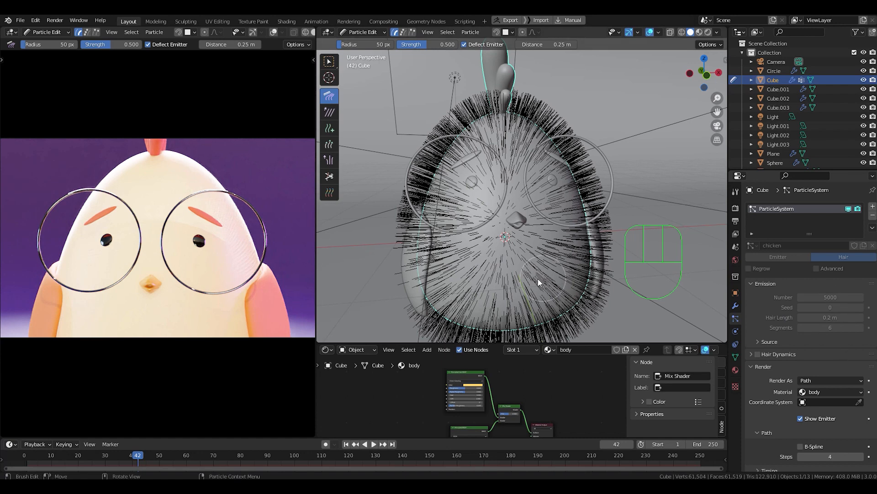
- Show the whole chicken from the front in a taller viewport and set the Comb brush radius to 99 px
mouse_move(527, 259)
shift+middle_down()
mouse_move(523, 267)
mouse_move(521, 244)
shift+middle_up()
drag(523, 342, 523, 417)
key(KP_1)
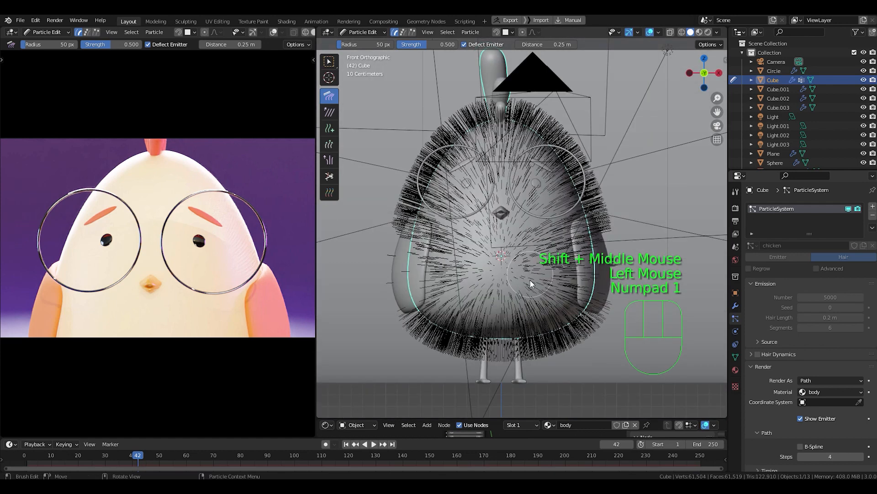
shift+middle_drag(522, 274, 511, 273)
scroll(511, 274, down, 1)
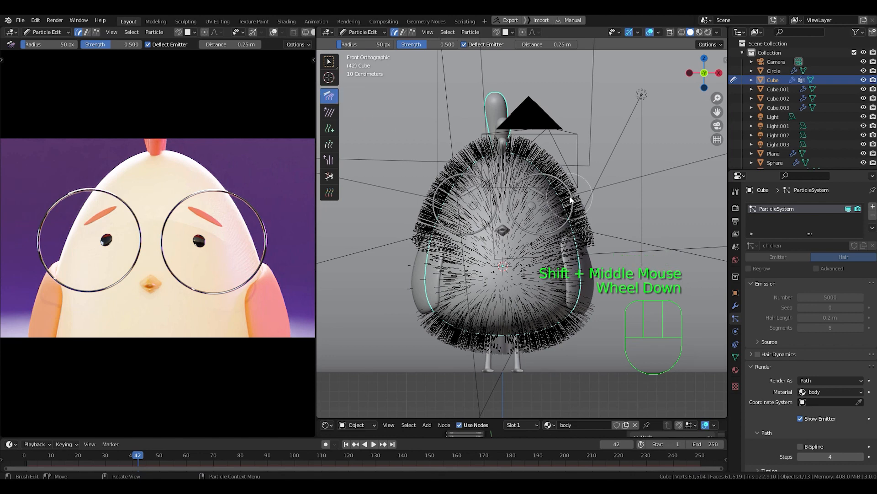
key(f)
click(591, 206)
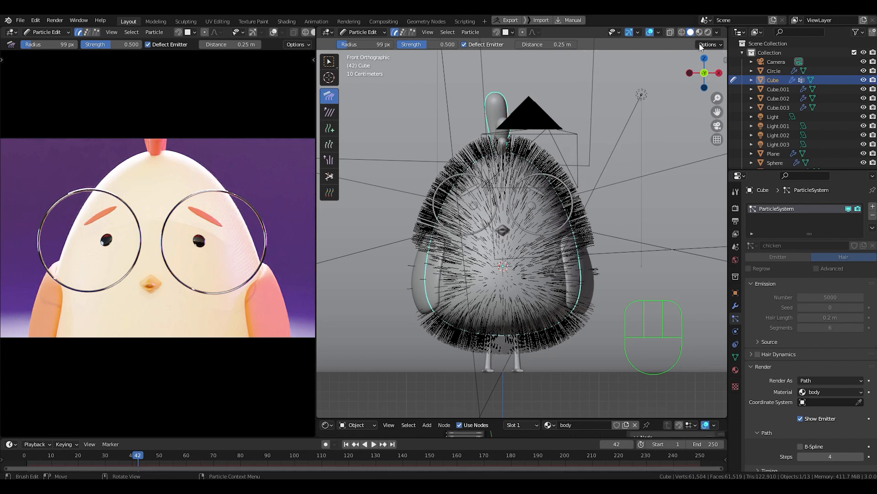
- Reveal the Comb tool's particle editing options in the 3D viewport
middle_click(678, 38)
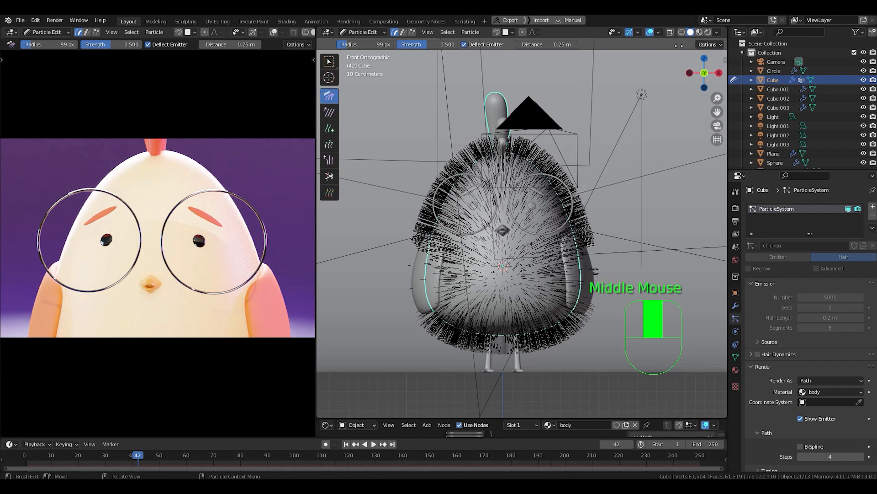
middle_click(702, 35)
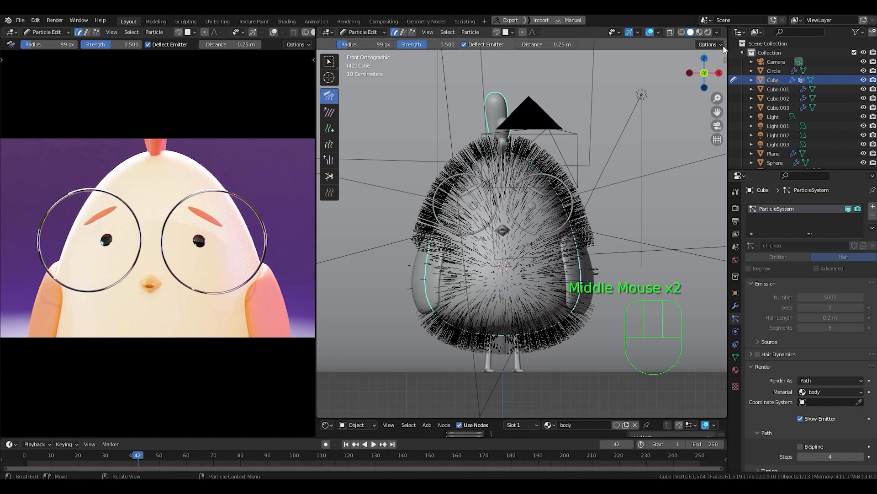
key(n)
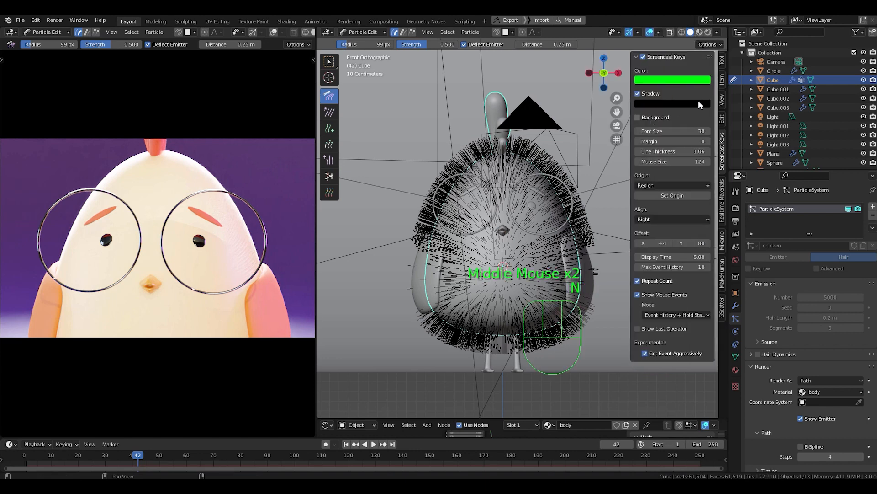
click(722, 60)
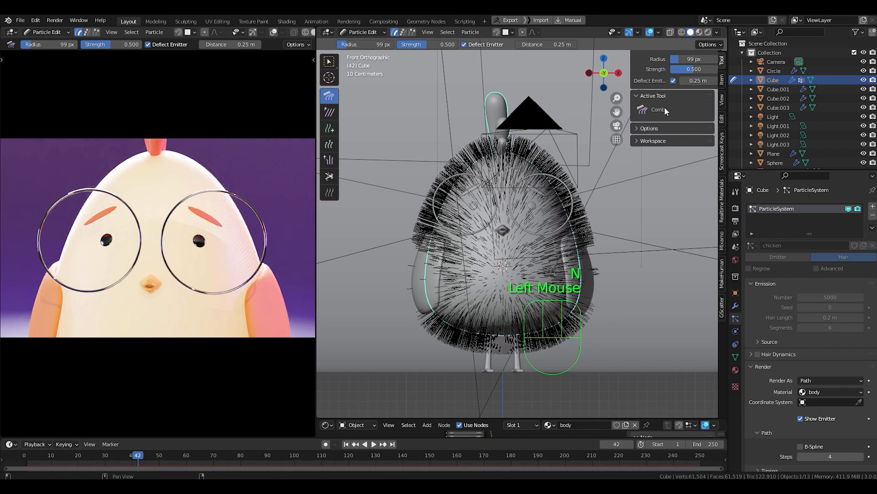
click(644, 129)
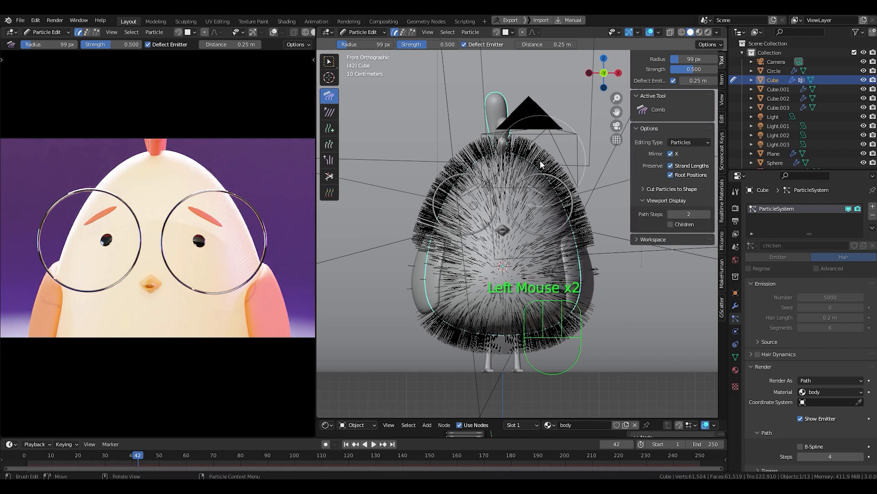
- Try a comb stroke on the upper side hair, turn off X mirroring, and undo the stroke
drag(555, 159, 575, 169)
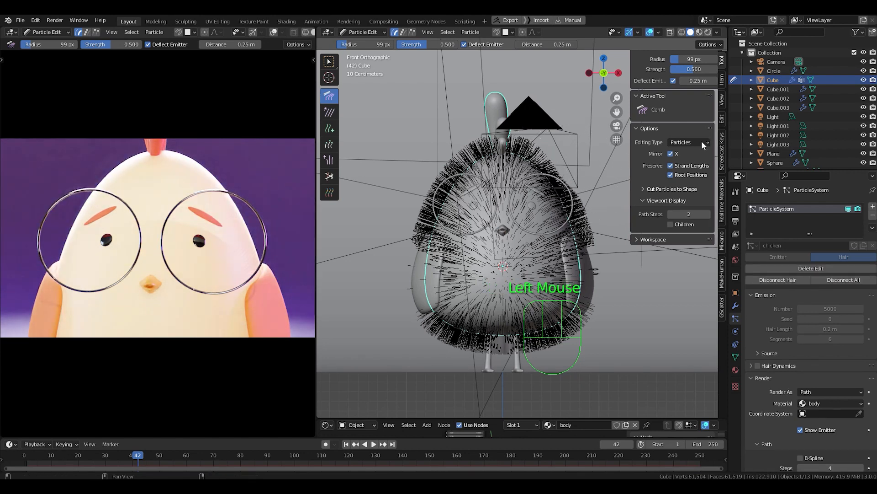
click(671, 154)
key(ctrl+z)
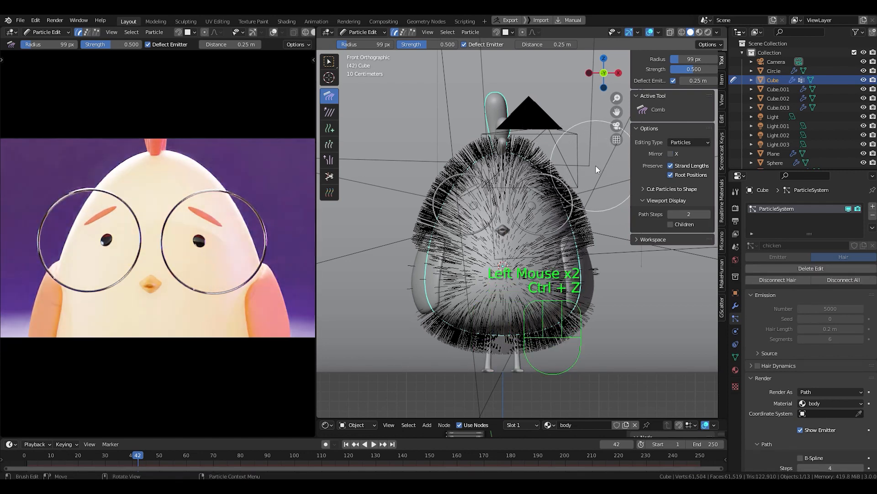
key(ctrl+z)
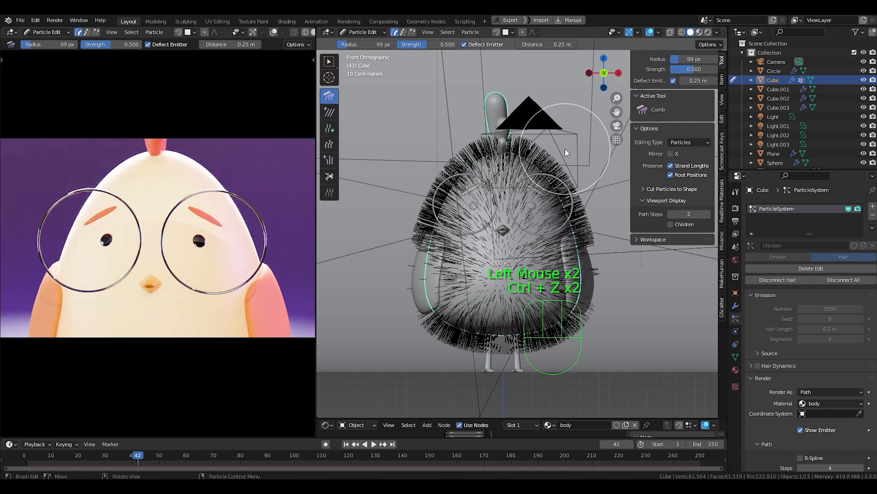
- Turn X mirroring back on for particle editing and hide the sidebar to free the viewport
click(674, 155)
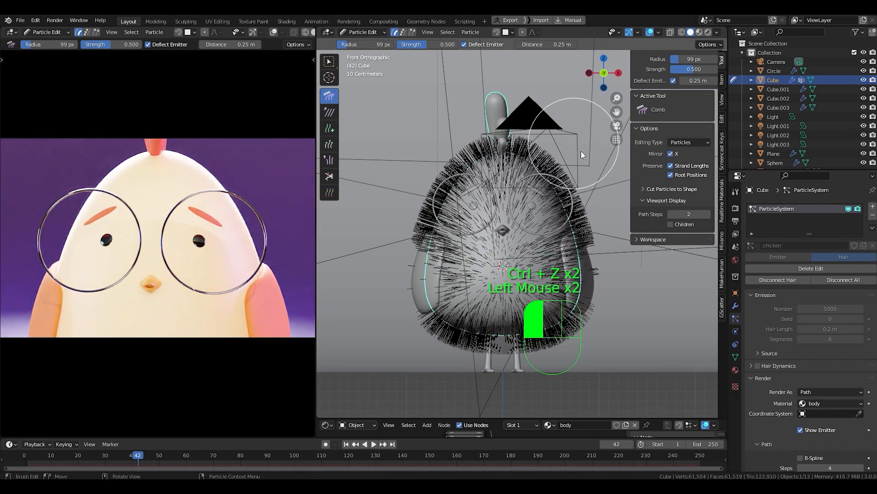
key(ctrl+z)
scroll(582, 171, up, 2)
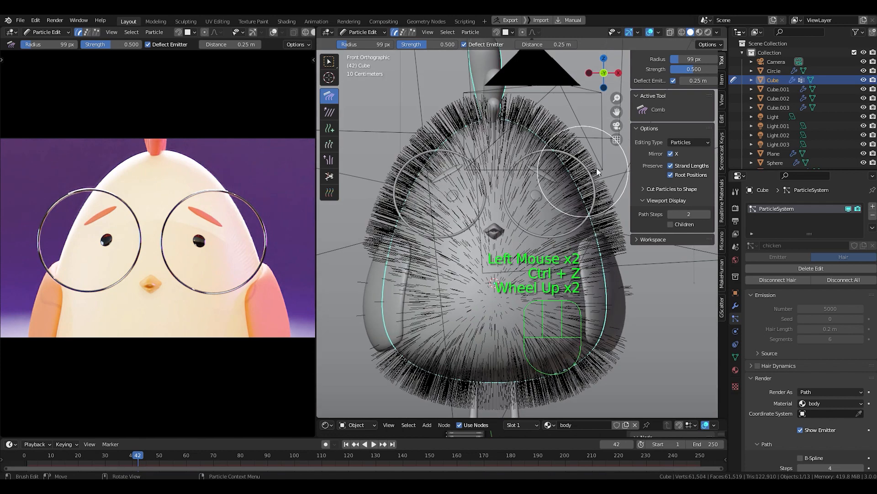
key(n)
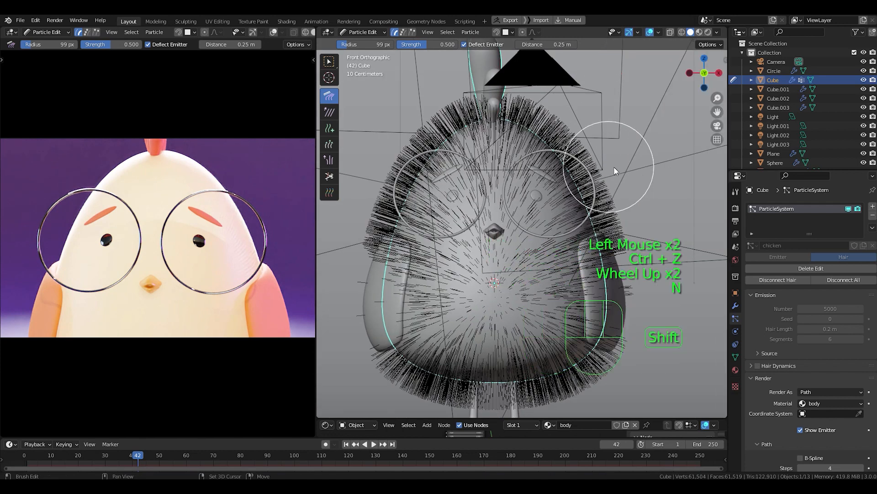
shift+middle_drag(613, 167, 611, 208)
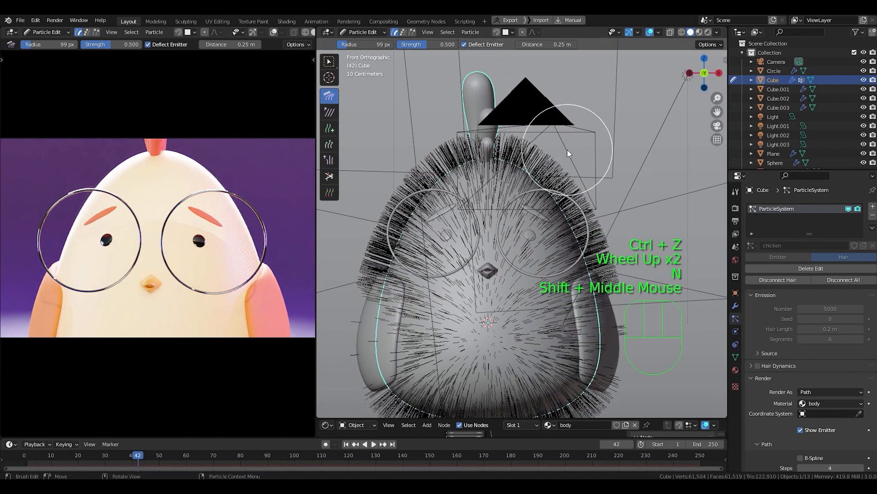
- Comb the upper side hair downward in trial strokes, setting the Comb brush to a 111 px radius and 0.515 strength
mouse_move(569, 152)
mouse_down()
mouse_move(644, 249)
mouse_move(639, 242)
mouse_up()
drag(550, 121, 592, 163)
key(shift+f)
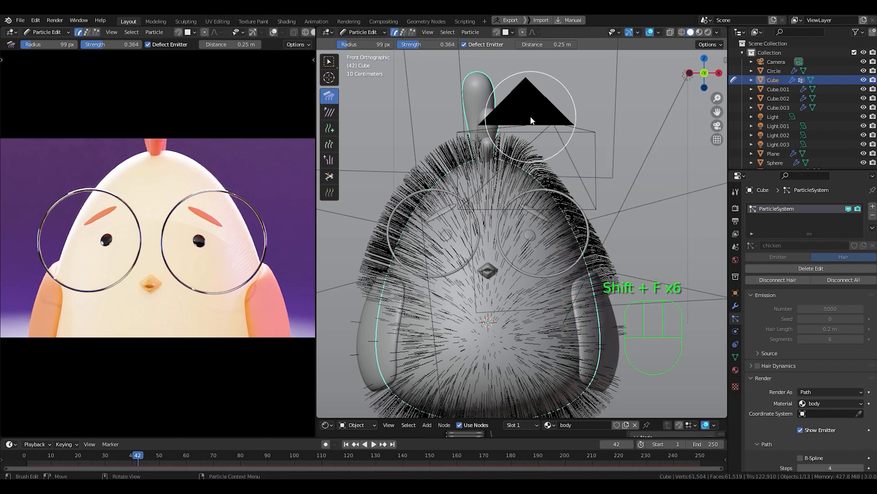
mouse_move(549, 127)
mouse_down()
mouse_move(579, 146)
mouse_move(595, 174)
mouse_up()
key(f)
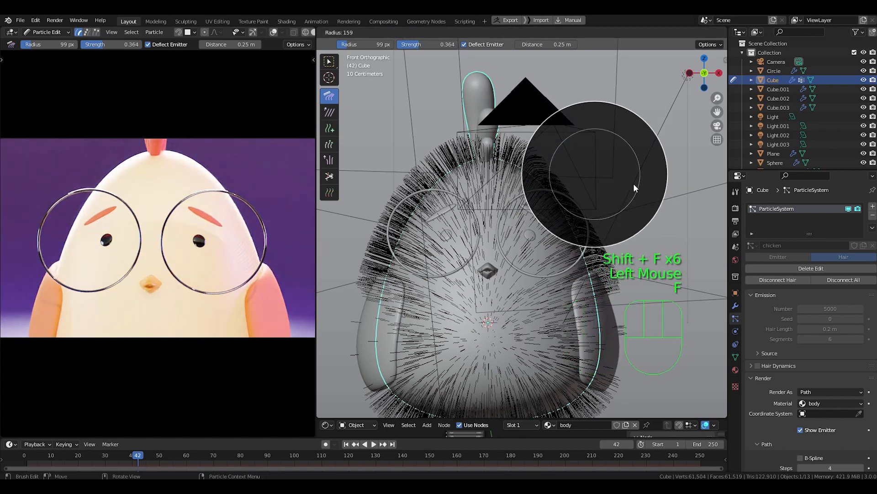
click(677, 179)
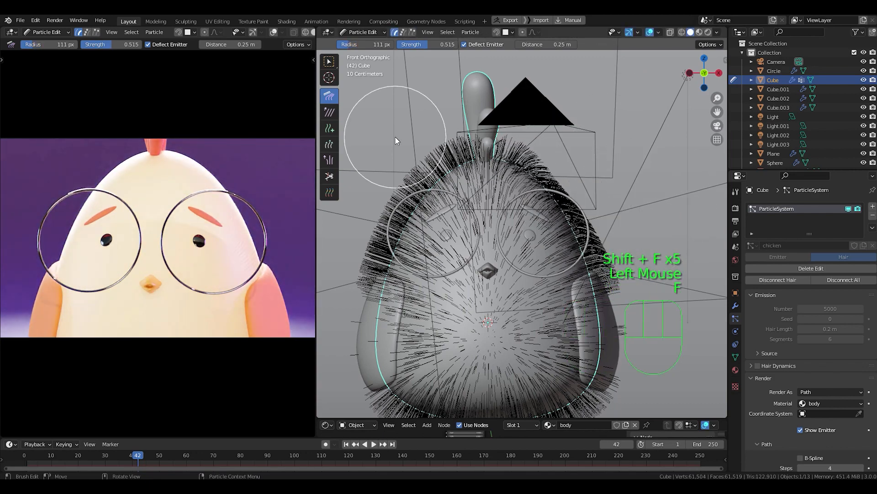
- Comb the hair downward along both sides of the chicken's head and body from the front view
drag(396, 137, 358, 235)
drag(530, 128, 594, 219)
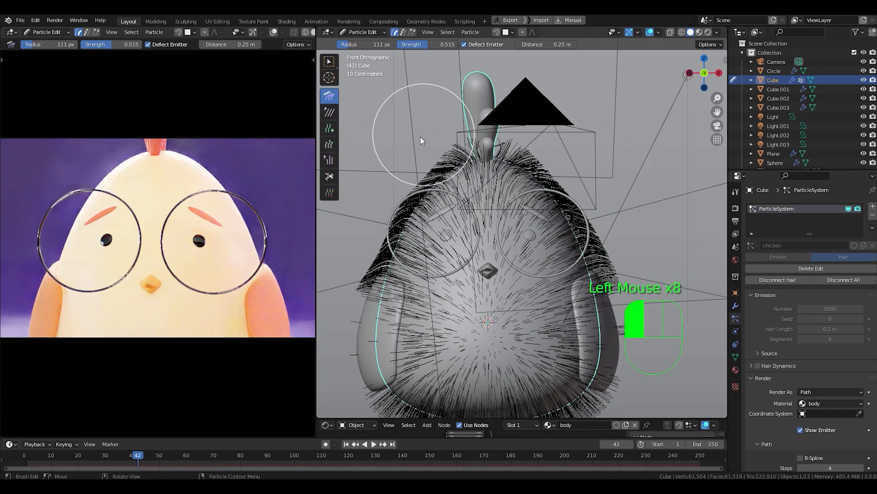
drag(420, 136, 346, 295)
drag(613, 256, 662, 372)
shift+middle_drag(662, 373, 655, 264)
drag(375, 283, 430, 320)
drag(622, 312, 511, 327)
- From the right side view, comb the hair down the chicken's front and along the upper back
key(KP_3)
scroll(490, 320, down, 1)
shift+middle_drag(484, 238, 513, 346)
scroll(457, 297, up, 1)
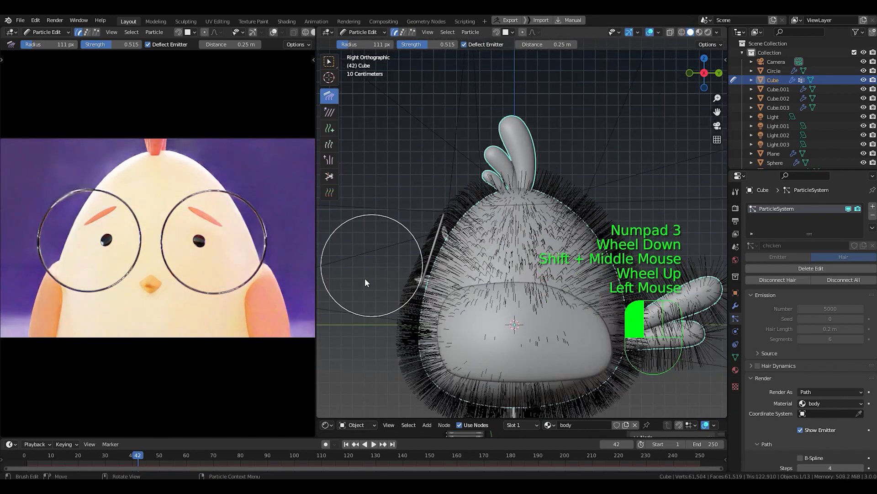
drag(364, 278, 361, 317)
shift+middle_drag(390, 388, 379, 313)
drag(380, 320, 453, 382)
drag(535, 87, 638, 169)
drag(572, 110, 653, 192)
- Set the Comb radius to 33 px and comb the hair along the tail feathers and the rear underside
shift+middle_drag(706, 161, 600, 155)
key(f)
click(514, 147)
mouse_move(526, 203)
mouse_down()
mouse_move(610, 197)
mouse_move(615, 185)
mouse_up()
drag(549, 280, 601, 245)
drag(491, 307, 425, 336)
drag(480, 322, 378, 353)
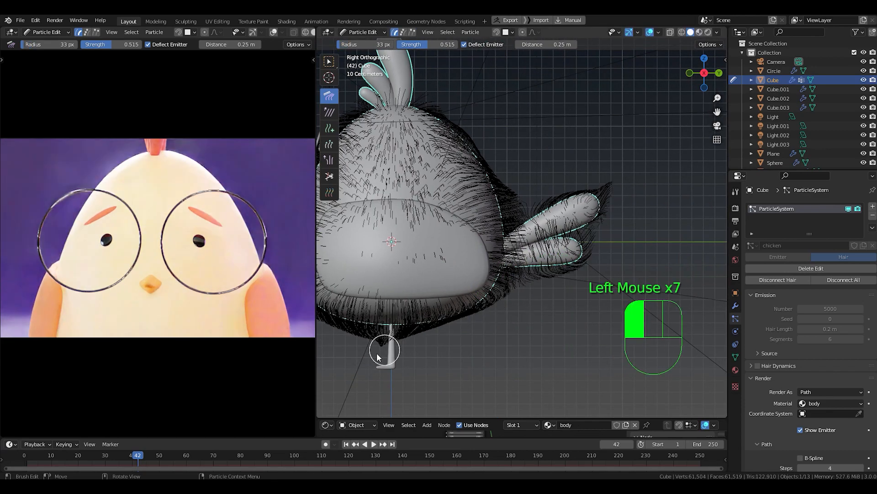
- Comb the hair on the lower belly and down the front of the body in the side view
shift+middle_drag(356, 316, 435, 306)
drag(439, 333, 370, 293)
drag(357, 206, 361, 295)
shift+middle_drag(371, 155, 393, 221)
drag(405, 197, 393, 231)
drag(399, 219, 380, 273)
scroll(352, 256, up, 2)
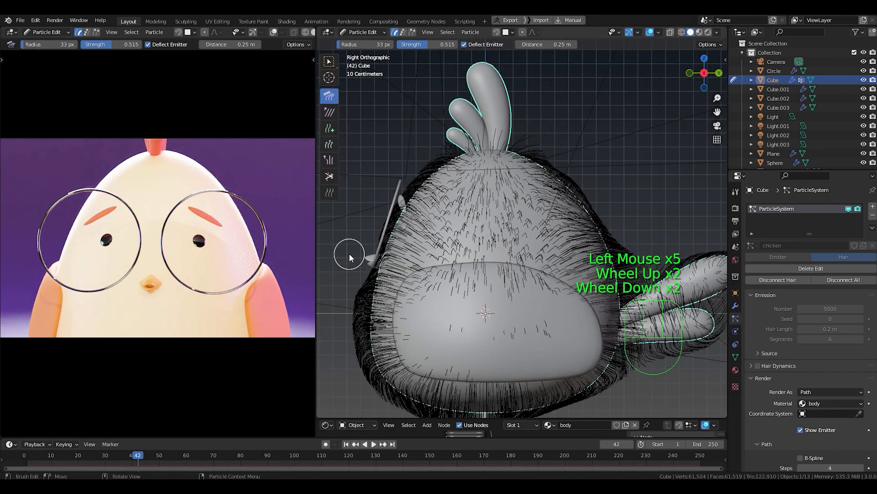
- Set the Comb radius to 77 px and comb the hair on the chicken's face downward
mouse_move(354, 249)
middle_down()
mouse_move(385, 217)
mouse_move(373, 224)
middle_up()
key(f)
click(403, 218)
drag(374, 233, 388, 270)
scroll(526, 229, down, 2)
mouse_move(389, 256)
middle_down()
mouse_move(525, 238)
mouse_move(517, 209)
mouse_move(471, 197)
mouse_move(475, 238)
mouse_move(496, 284)
middle_up()
scroll(462, 192, up, 2)
key(KP_7)
mouse_move(388, 224)
mouse_down()
mouse_move(366, 261)
mouse_move(380, 274)
mouse_up()
- Comb the remaining front hair downward from several angled views
mouse_move(411, 284)
middle_down()
mouse_move(470, 212)
mouse_move(493, 229)
middle_up()
scroll(494, 228, up, 1)
mouse_move(494, 228)
middle_down()
mouse_move(566, 233)
mouse_move(425, 256)
middle_up()
middle_drag(400, 294, 428, 283)
drag(415, 256, 425, 288)
middle_drag(430, 265, 559, 215)
drag(558, 176, 575, 242)
middle_drag(578, 244, 544, 220)
shift+middle_drag(543, 220, 551, 290)
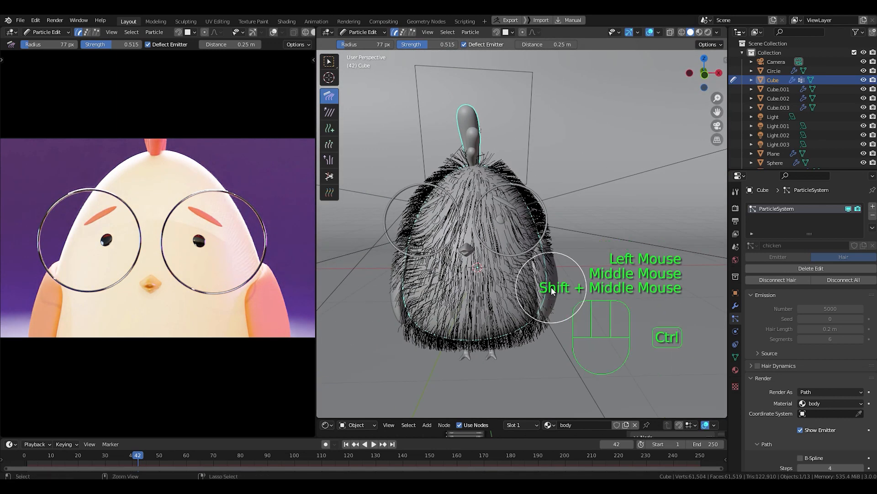
- Switch to Object Mode and inspect the combed fur on the face and whole body in both viewports
key(ctrl+Tab)
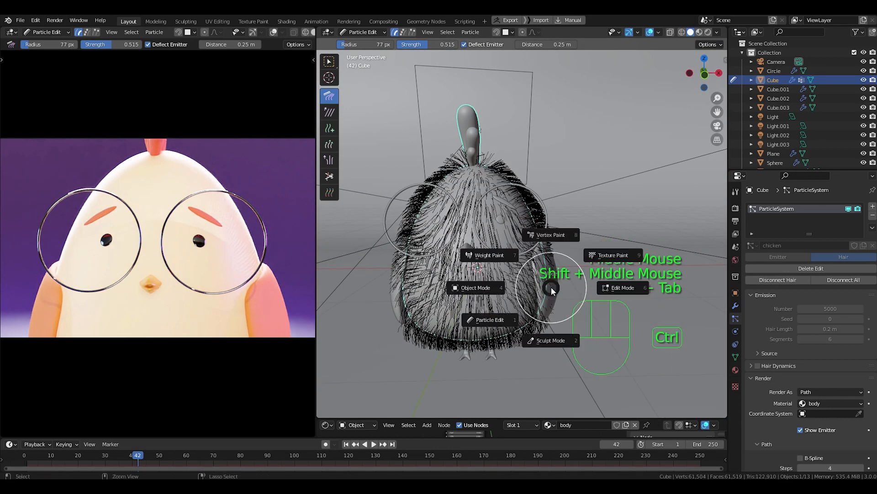
click(478, 286)
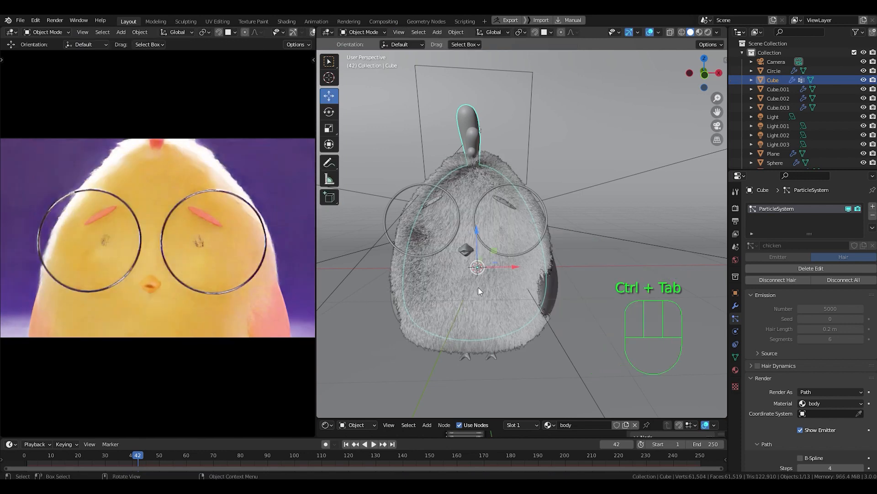
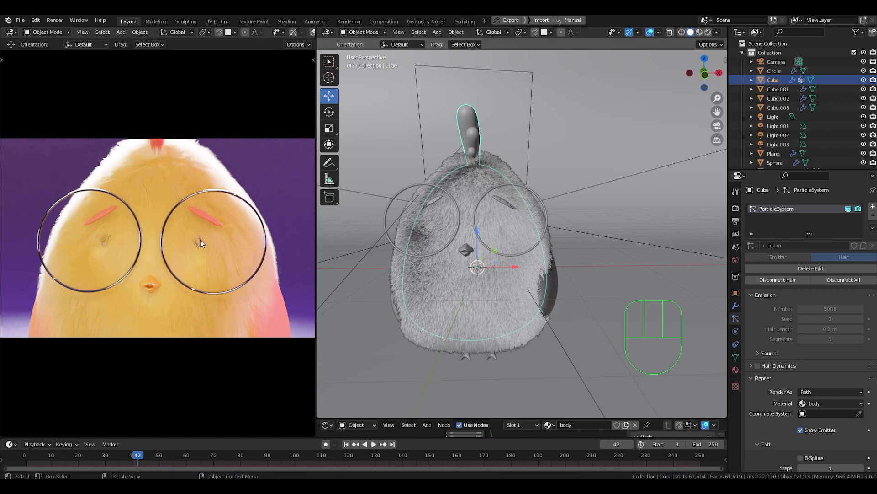
ctrl+middle_drag(215, 240, 216, 270)
scroll(526, 242, up, 3)
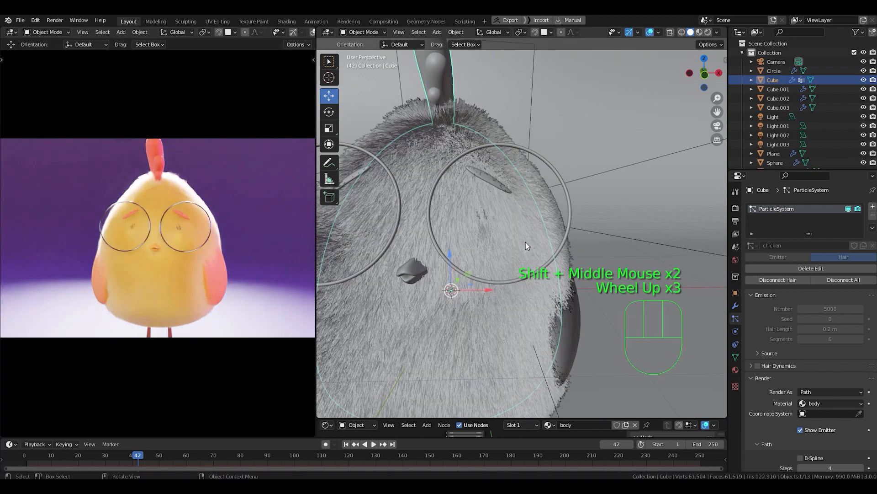
scroll(526, 242, up, 1)
scroll(526, 242, down, 3)
middle_drag(525, 242, 484, 223)
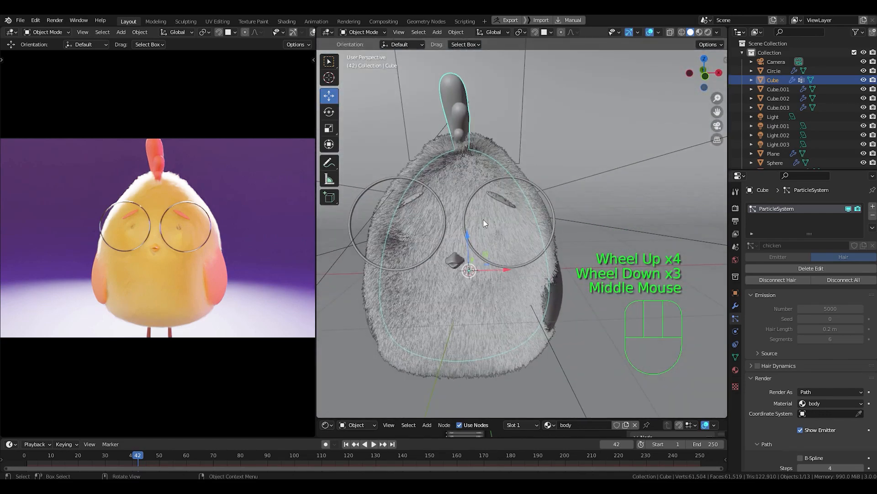
- Return to Particle Edit mode and comb the hair beside the chicken's comb down both sides of the head
key(ctrl+Tab)
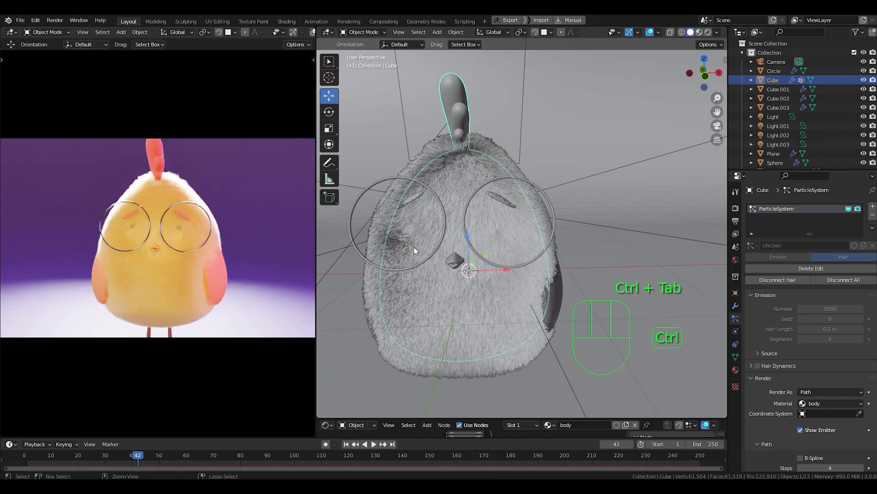
key(ctrl+Tab)
shift+scroll(456, 259, up, 2)
drag(496, 109, 586, 201)
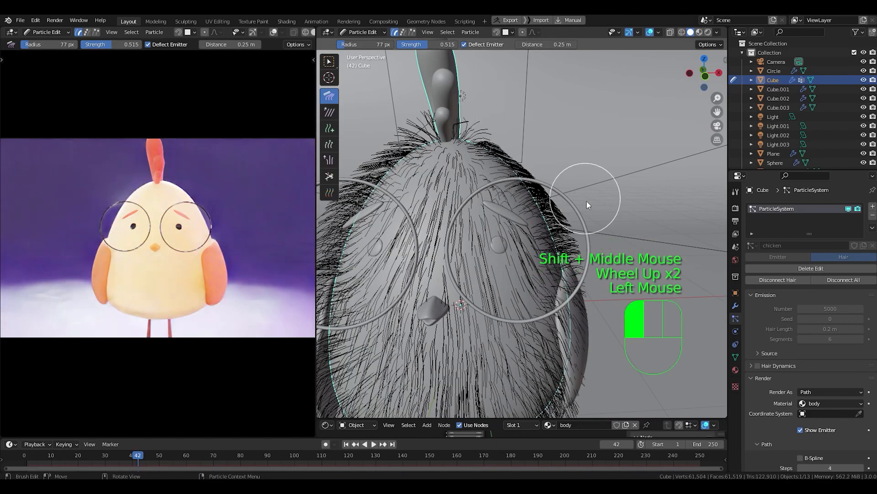
shift+middle_drag(418, 110, 489, 153)
drag(488, 155, 430, 181)
drag(471, 130, 412, 196)
shift+middle_drag(404, 206, 457, 153)
mouse_move(450, 160)
mouse_down()
mouse_move(409, 214)
mouse_move(403, 240)
mouse_up()
- Comb the hair beneath the chicken's comb along the side of the head
shift+middle_drag(409, 283, 404, 229)
scroll(406, 233, down, 3)
mouse_move(441, 269)
middle_down()
mouse_move(424, 276)
mouse_move(389, 267)
middle_up()
middle_drag(416, 169, 374, 160)
drag(546, 158, 602, 171)
middle_drag(402, 247, 346, 162)
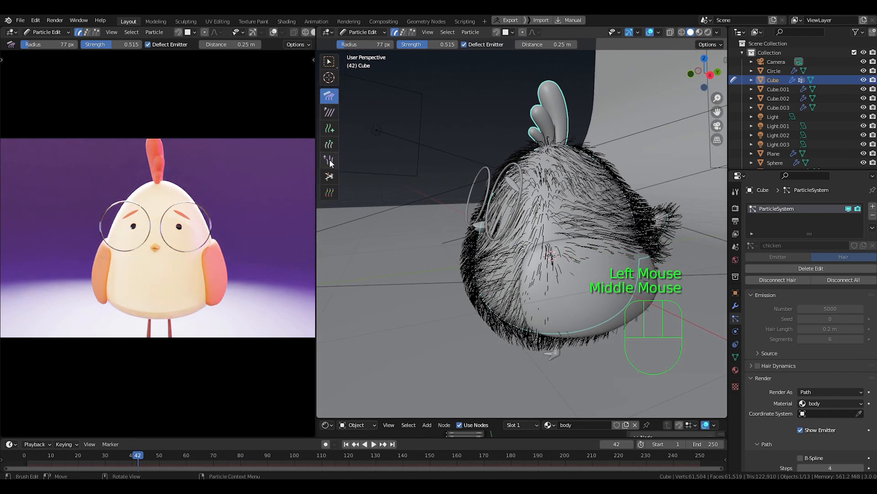
- Puff up the hair on the side of the face using the Puff tool at 50 px radius and 0.500 strength
click(330, 160)
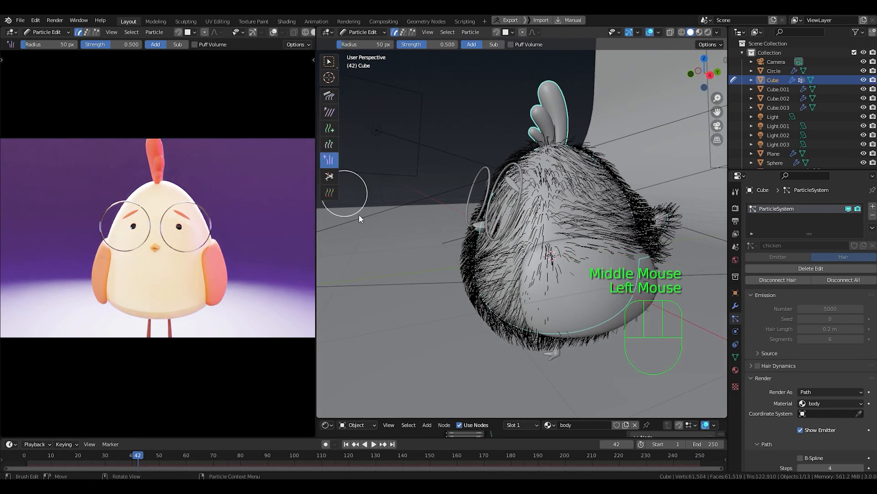
shift+middle_drag(426, 295, 422, 243)
scroll(421, 241, up, 2)
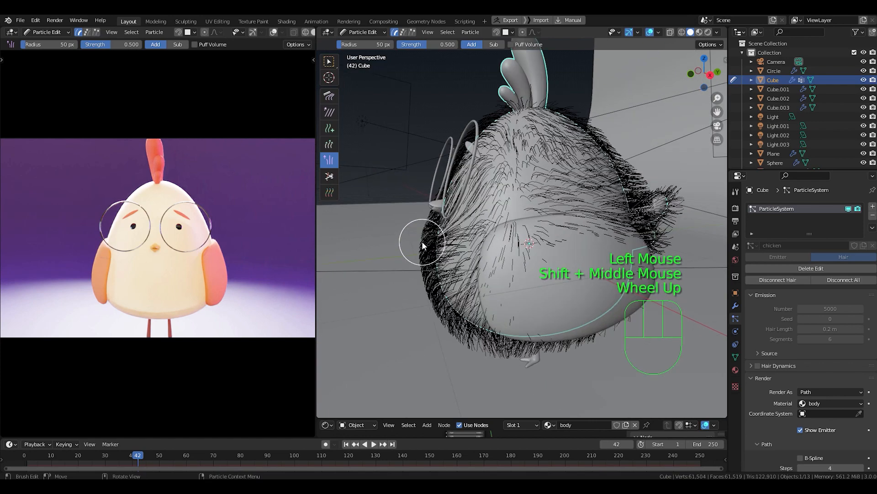
drag(448, 207, 451, 217)
mouse_move(452, 221)
mouse_down()
mouse_move(457, 237)
mouse_move(476, 246)
mouse_up()
mouse_move(484, 249)
middle_down()
mouse_move(523, 267)
mouse_move(495, 262)
middle_up()
mouse_move(467, 220)
mouse_down()
mouse_move(448, 230)
mouse_move(441, 212)
mouse_move(465, 169)
mouse_up()
click(483, 205)
middle_drag(483, 205, 459, 207)
mouse_move(459, 207)
mouse_down()
mouse_move(455, 197)
mouse_move(455, 219)
mouse_up()
mouse_move(455, 220)
middle_down()
mouse_move(500, 203)
mouse_move(485, 217)
middle_up()
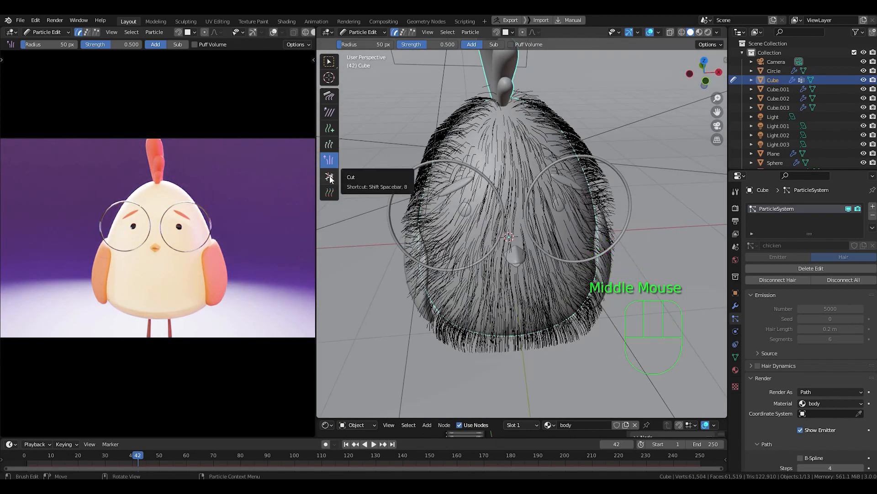
- Try growing the hair above one eye with the Length tool and undo the stroke
click(328, 146)
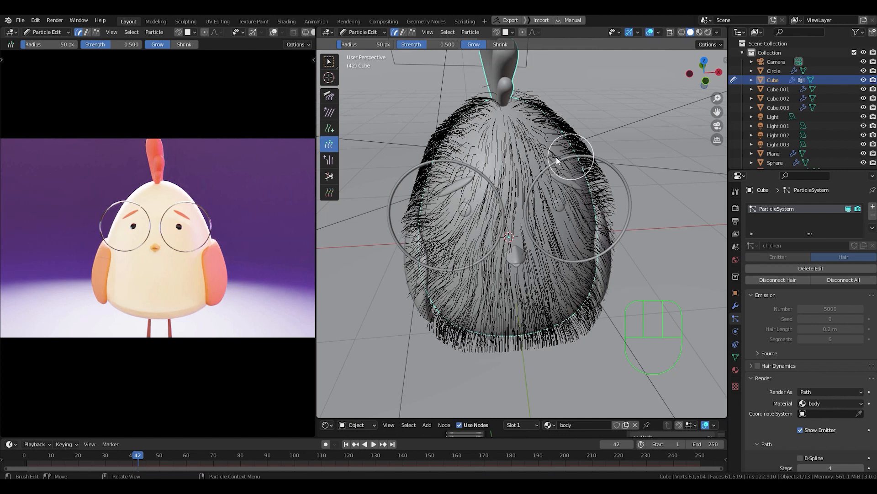
drag(531, 163, 551, 169)
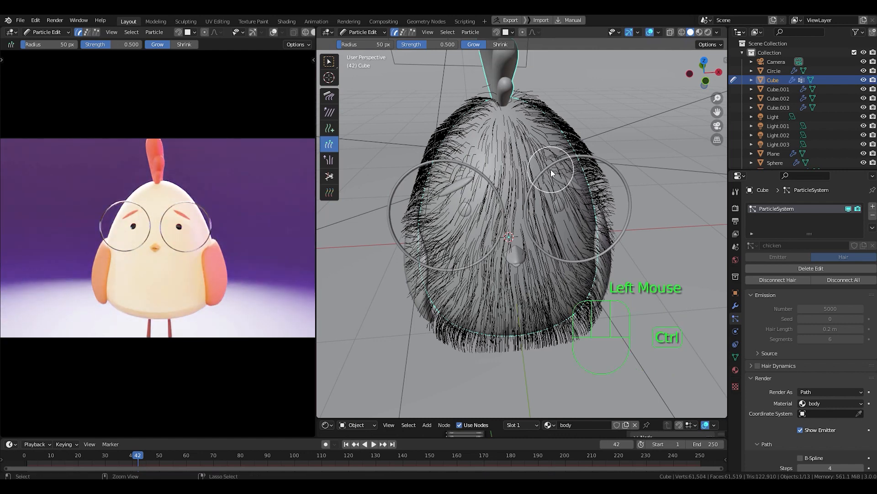
key(ctrl+z)
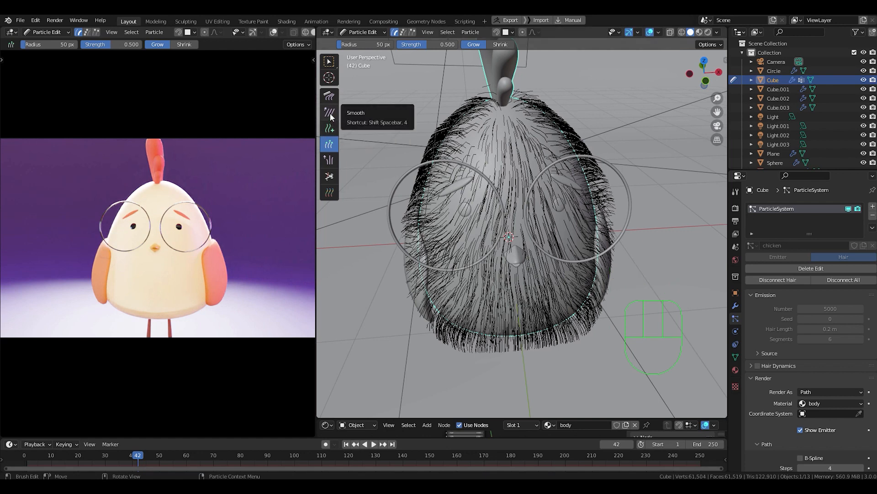
- Set the Length tool to Shrink with an 88 px radius, framing the face and starting to shorten hair at one eye
click(329, 145)
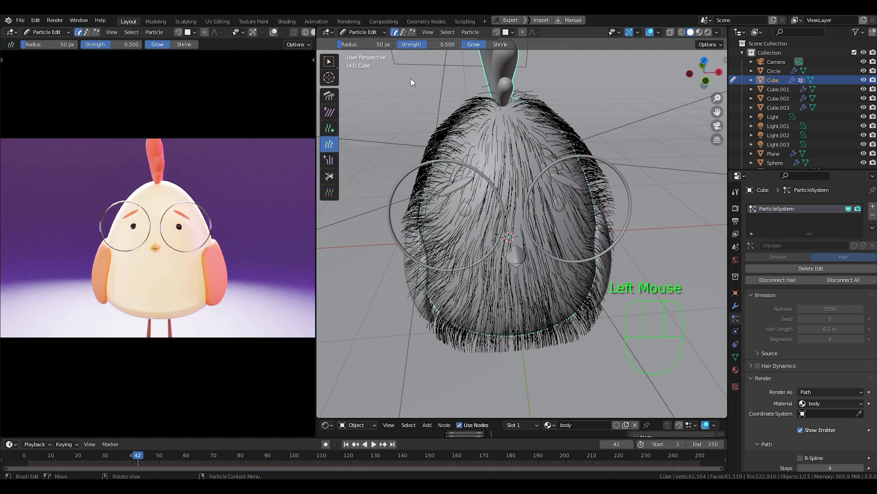
click(500, 44)
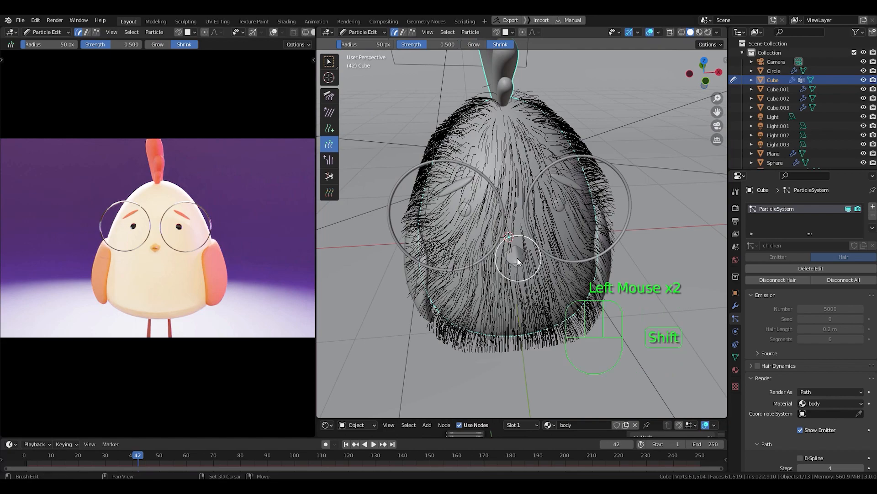
shift+middle_drag(517, 258, 532, 233)
scroll(539, 238, up, 3)
shift+middle_drag(533, 233, 552, 235)
click(541, 230)
key(f)
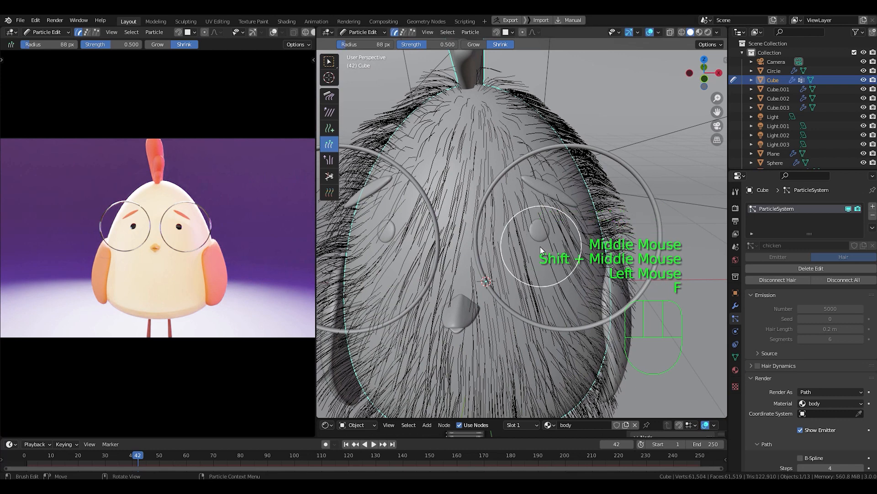
- Shorten the hair around both of the chicken's eyes with the Length tool's Shrink mode
click(546, 227)
click(531, 231)
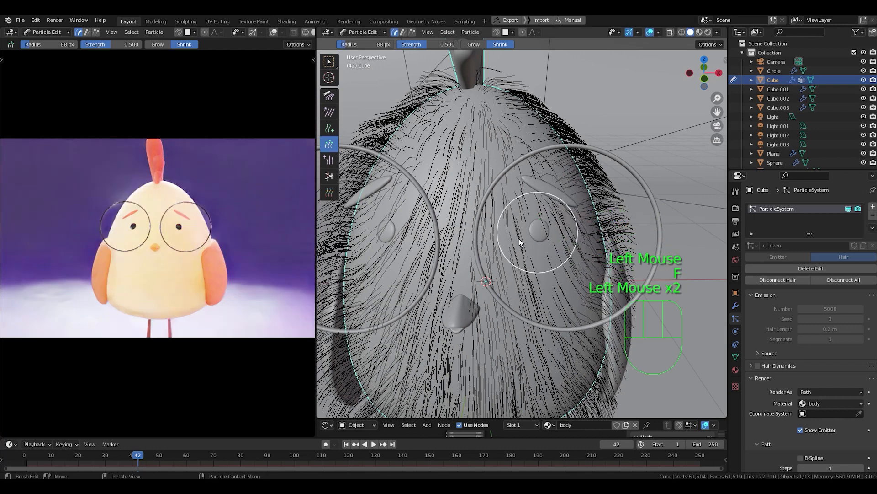
click(379, 235)
click(384, 233)
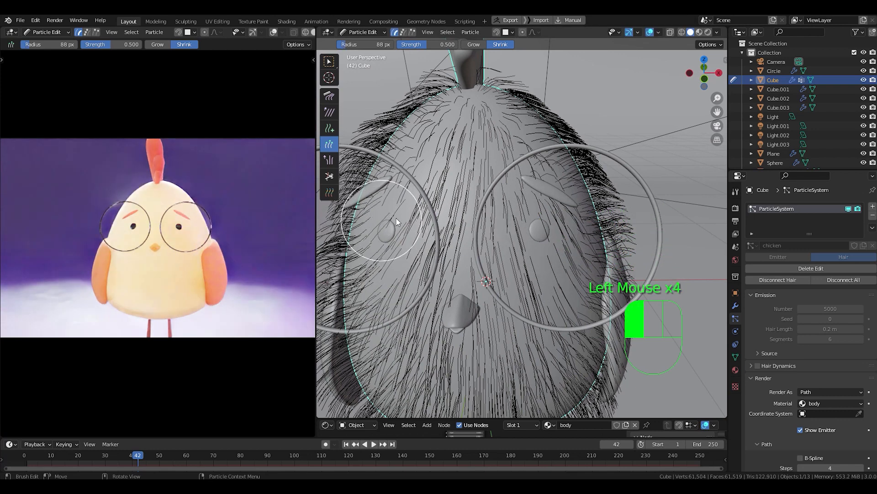
click(387, 231)
click(545, 228)
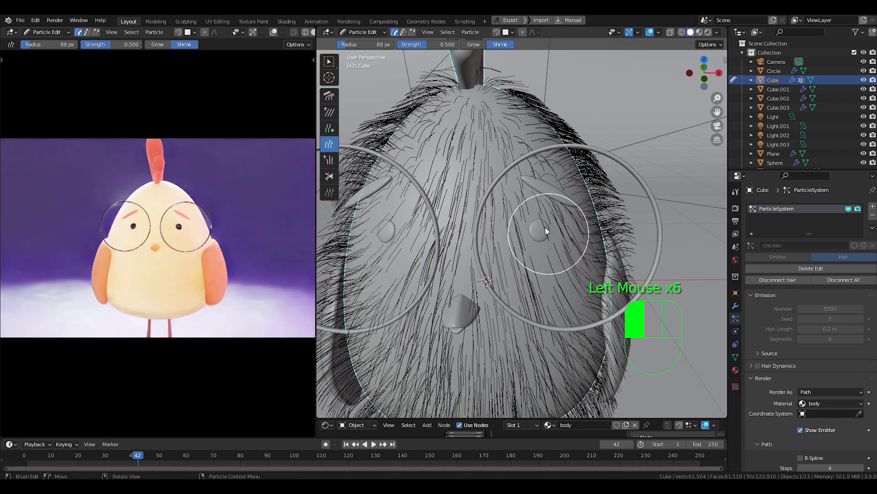
- Shorten the hair over the eyebrows and around the beak with the Length tool's Shrink mode
mouse_move(541, 205)
mouse_down()
mouse_move(542, 180)
mouse_move(517, 192)
mouse_up()
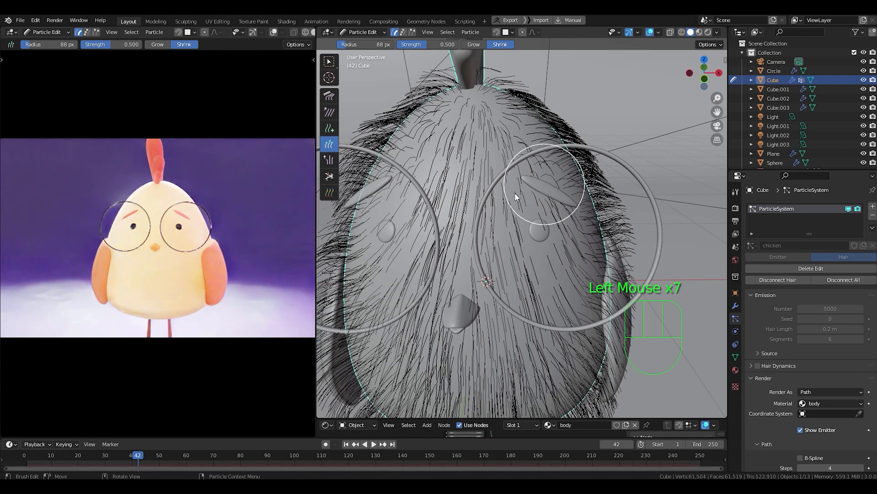
middle_drag(515, 193, 497, 207)
click(379, 203)
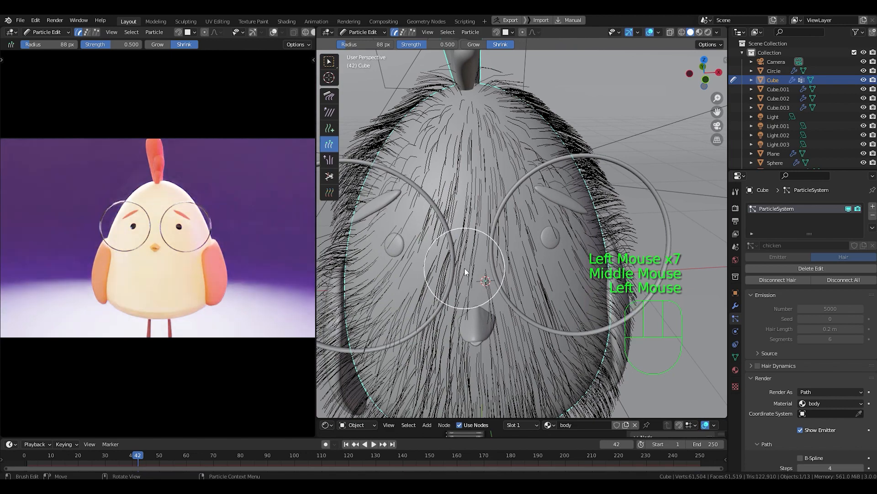
middle_drag(464, 268, 462, 252)
drag(463, 252, 477, 265)
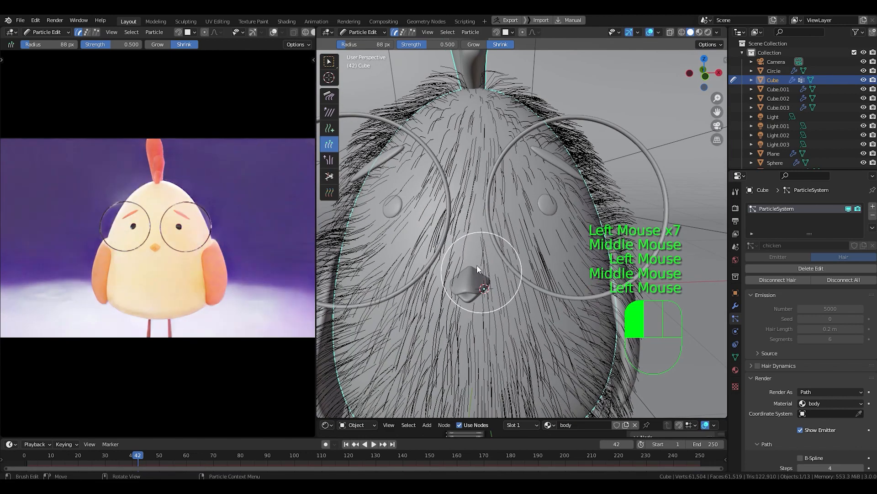
shift+middle_drag(476, 265, 547, 242)
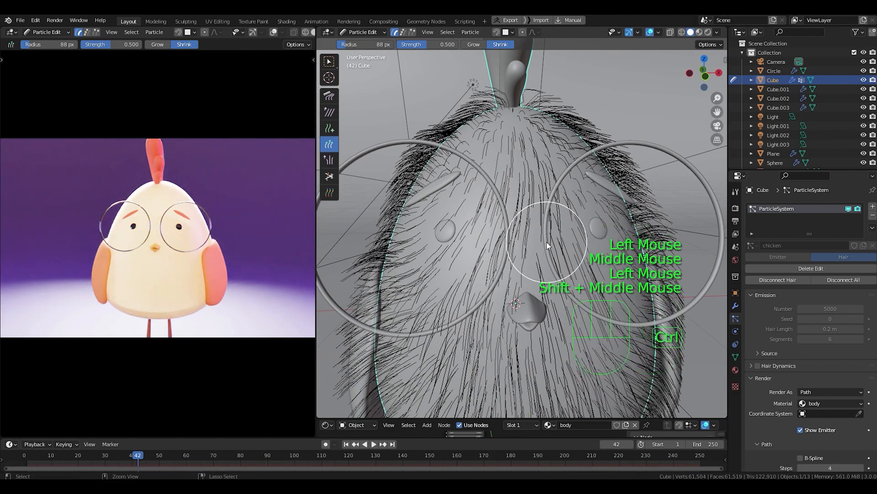
- Return the body to Object Mode and examine the fur around the eyes and beak up close in the rendered view
key(ctrl+Tab)
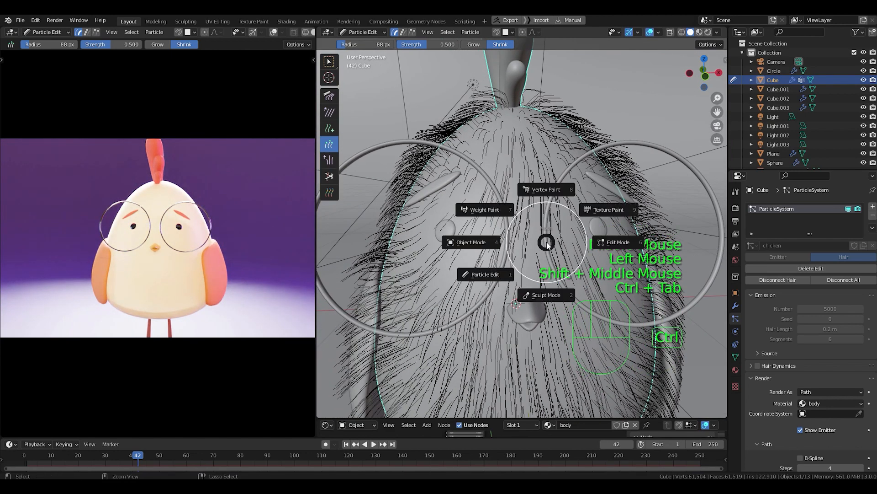
click(469, 247)
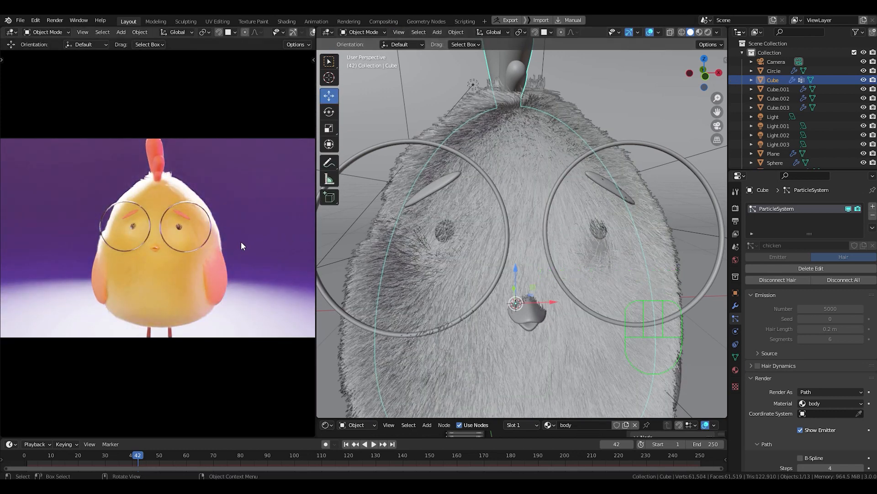
middle_drag(242, 243, 192, 202)
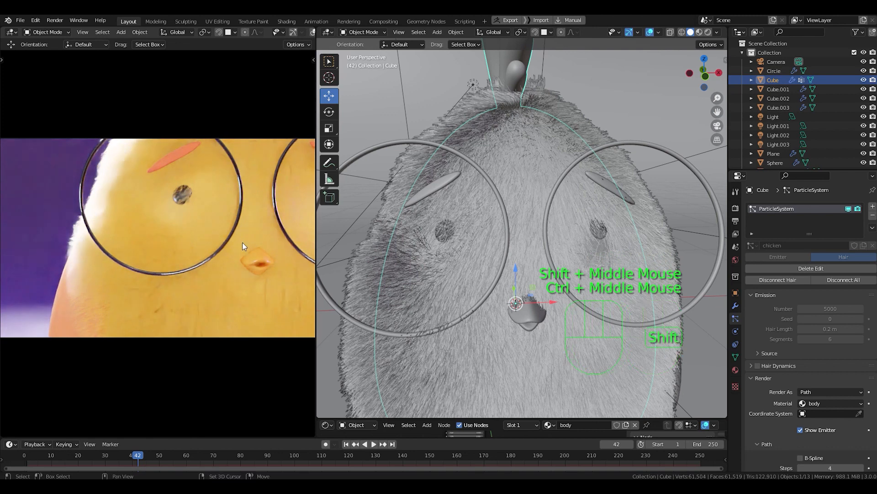
shift+middle_drag(242, 242, 204, 257)
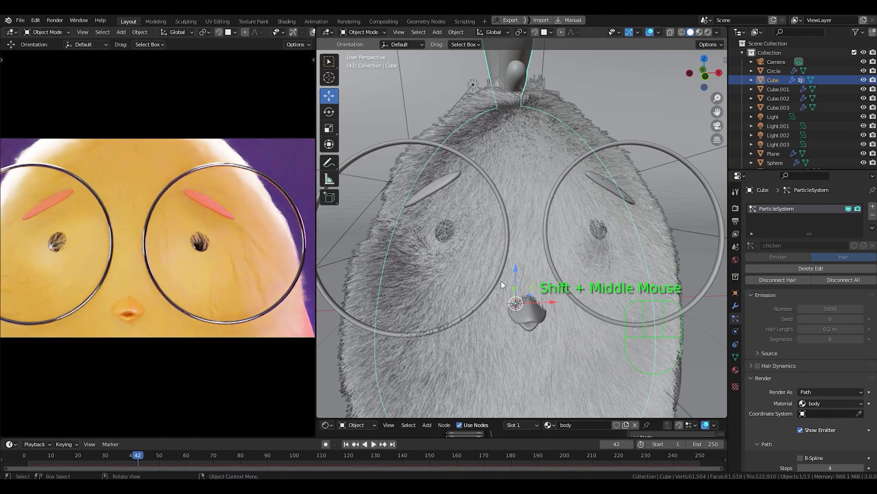
shift+middle_drag(218, 269, 219, 267)
click(510, 251)
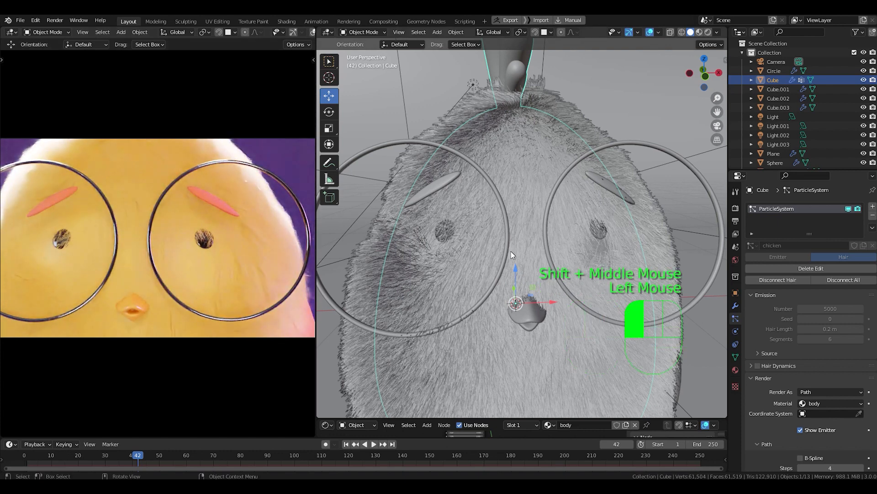
key(ctrl+Tab)
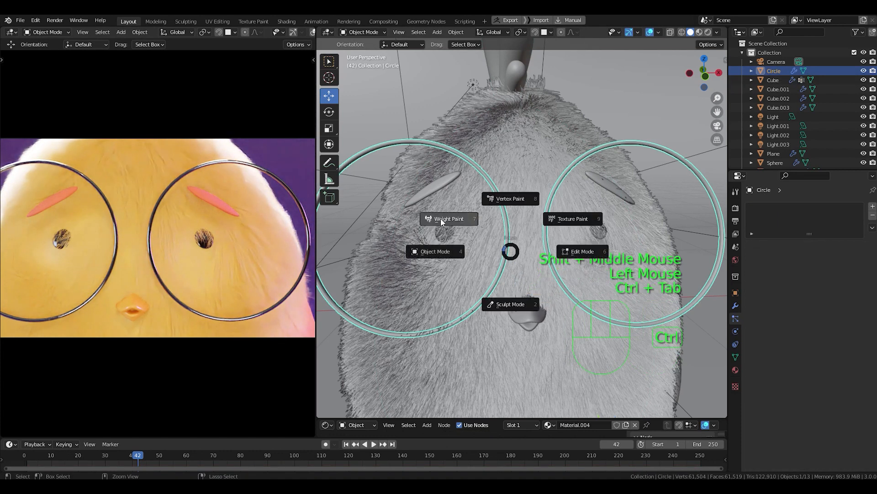
click(511, 251)
- Put the body back into Particle Edit and shorten the hair around both eyes further with the Length tool
click(531, 259)
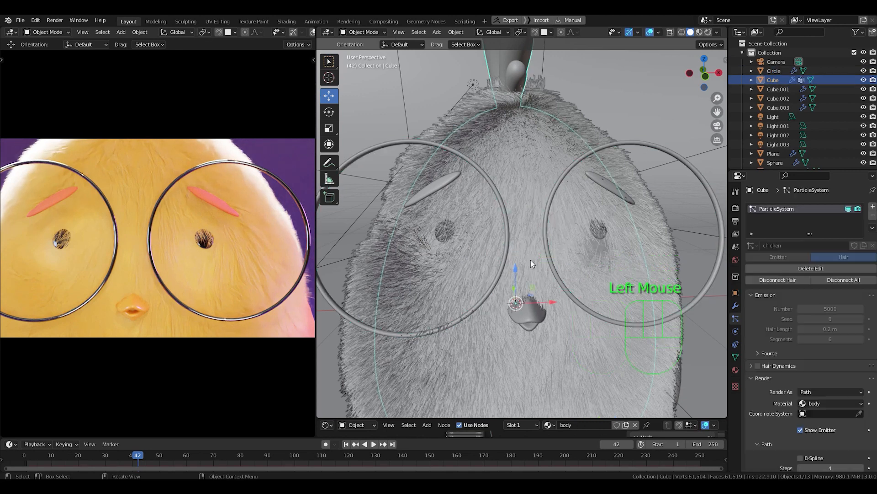
key(ctrl+Tab)
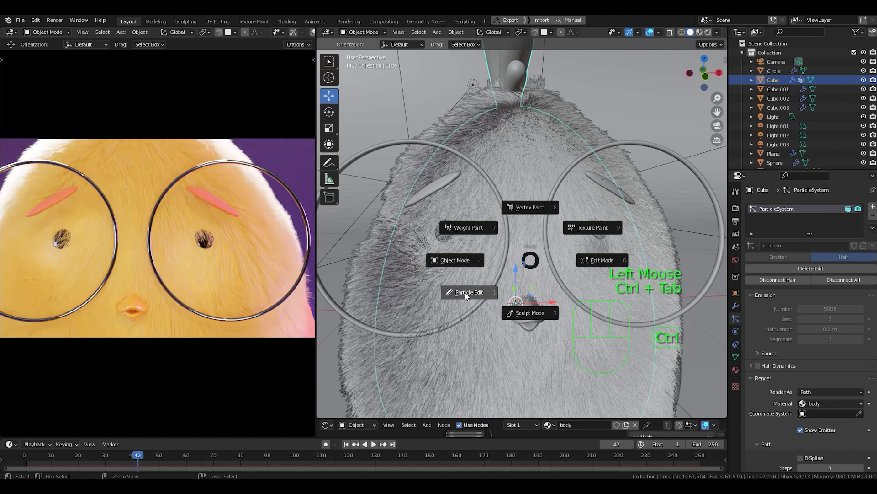
click(467, 292)
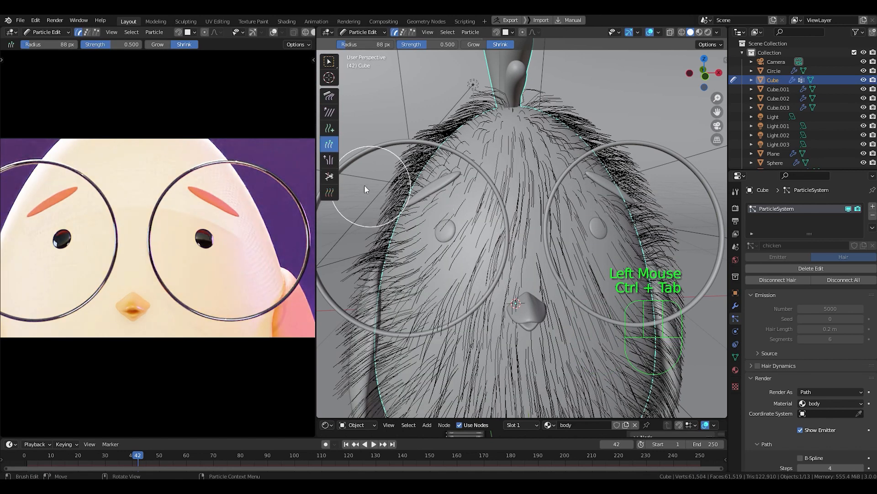
click(446, 234)
click(444, 226)
mouse_move(445, 228)
mouse_down()
mouse_move(452, 246)
mouse_move(459, 205)
mouse_up()
click(456, 199)
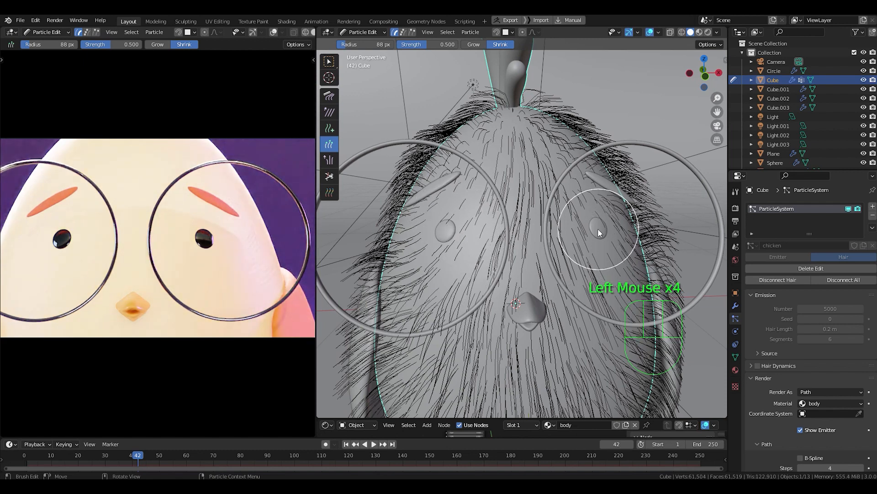
drag(599, 228, 597, 220)
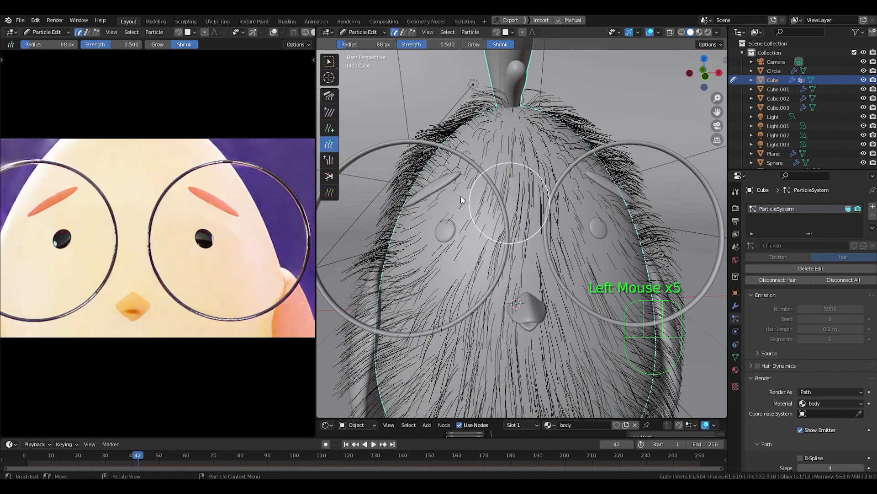
- Comb the hair away from the eyes and eyebrows with the Comb tool, reducing its radius to 51 px, and return to Object Mode
click(330, 97)
mouse_move(366, 151)
middle_down()
mouse_move(383, 199)
mouse_move(369, 201)
middle_up()
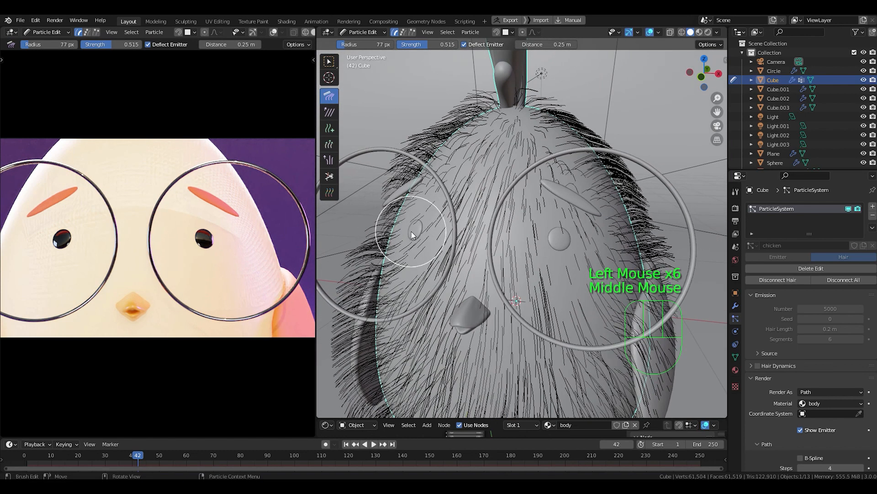
mouse_move(411, 232)
mouse_down()
mouse_move(424, 206)
mouse_move(427, 219)
mouse_up()
key(f)
click(410, 207)
drag(430, 211, 420, 245)
middle_drag(525, 240, 502, 242)
mouse_move(479, 236)
mouse_down()
mouse_move(480, 208)
mouse_move(458, 209)
mouse_up()
mouse_move(498, 239)
mouse_down()
mouse_move(504, 224)
mouse_move(505, 235)
mouse_move(451, 234)
mouse_move(503, 257)
mouse_up()
middle_drag(503, 257, 513, 255)
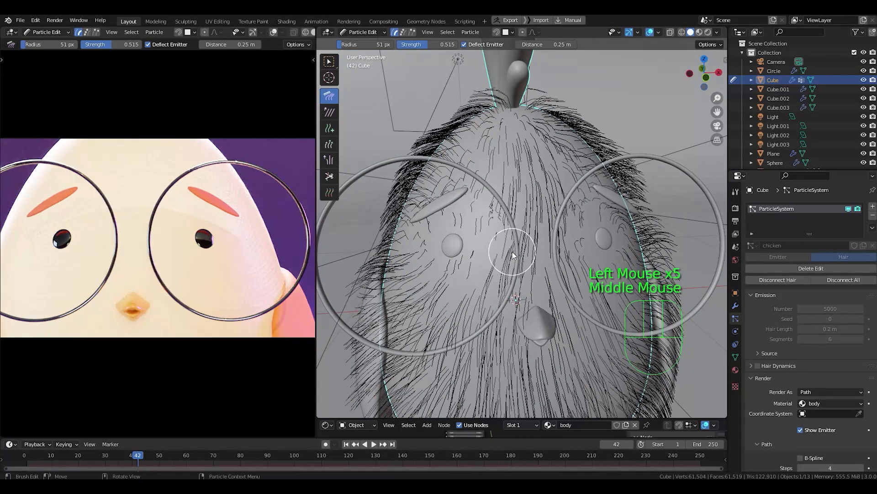
click(474, 257)
key(ctrl+Tab)
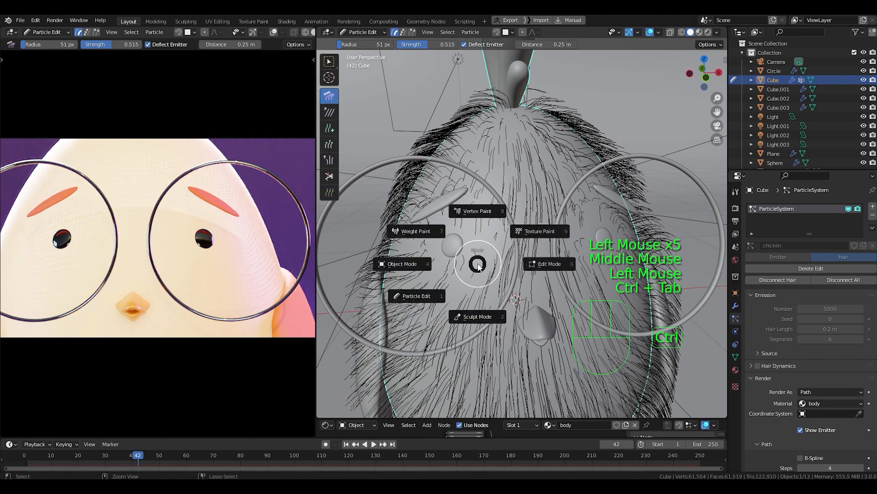
click(404, 265)
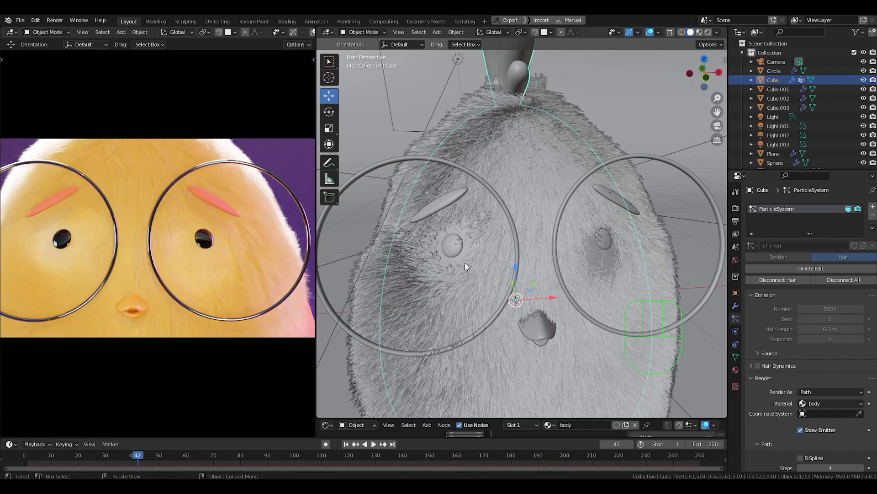
- Move the eyes forward out of the fur along the Y axis by about 0.0055 m, working in the right orthographic view
middle_drag(467, 263, 456, 246)
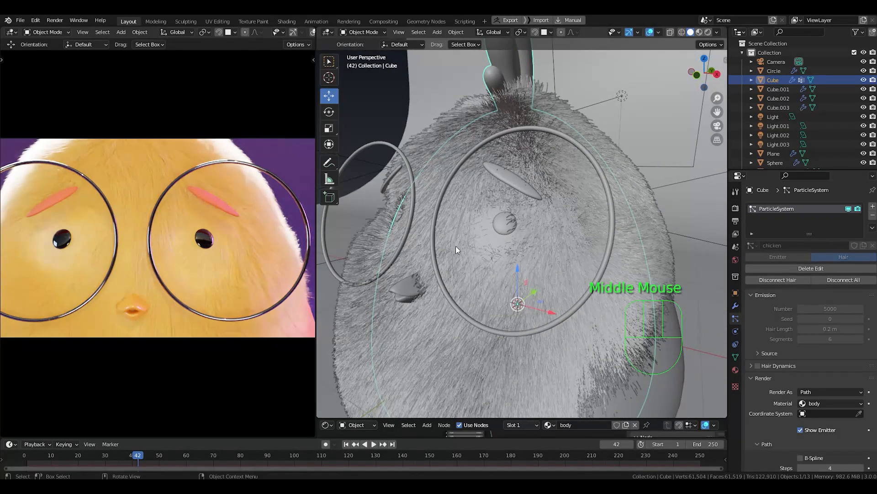
click(503, 231)
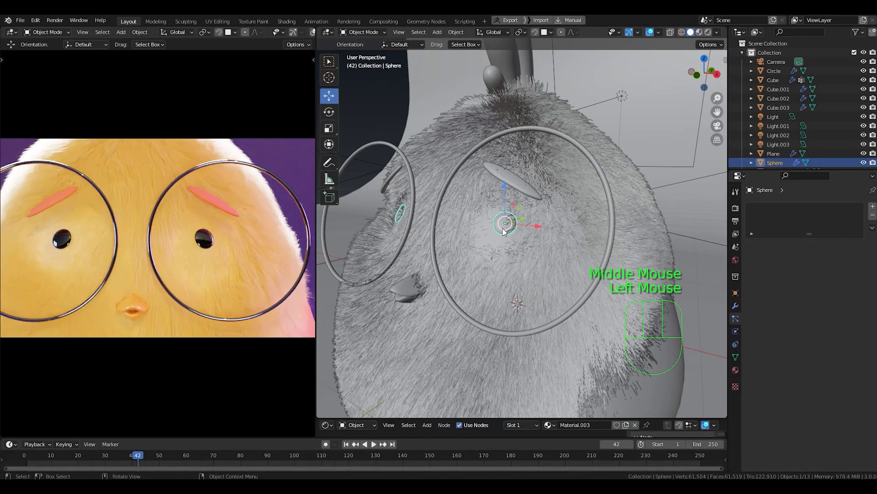
key(KP_3)
shift+middle_drag(443, 224, 454, 256)
scroll(565, 243, up, 4)
shift+middle_drag(566, 243, 586, 260)
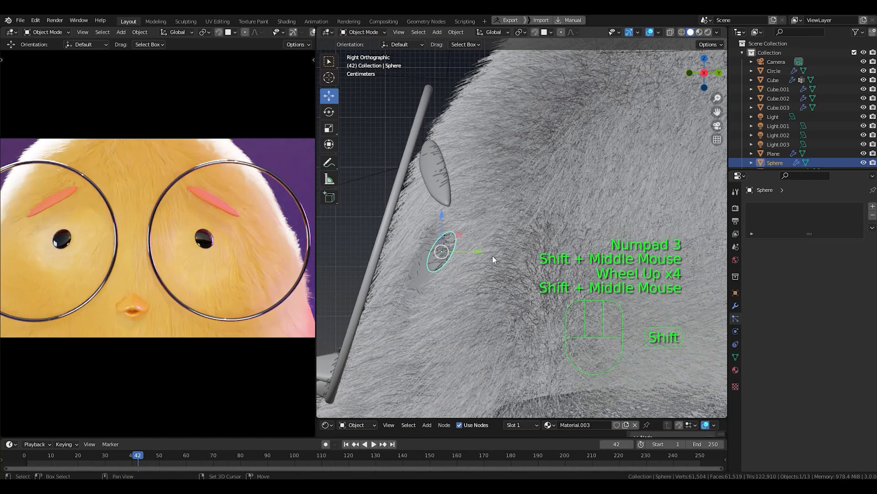
key(g)
key(y)
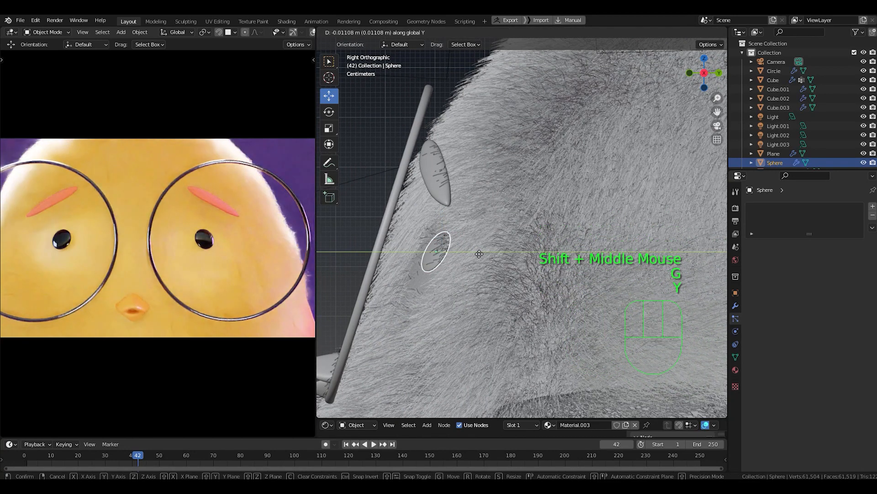
click(482, 254)
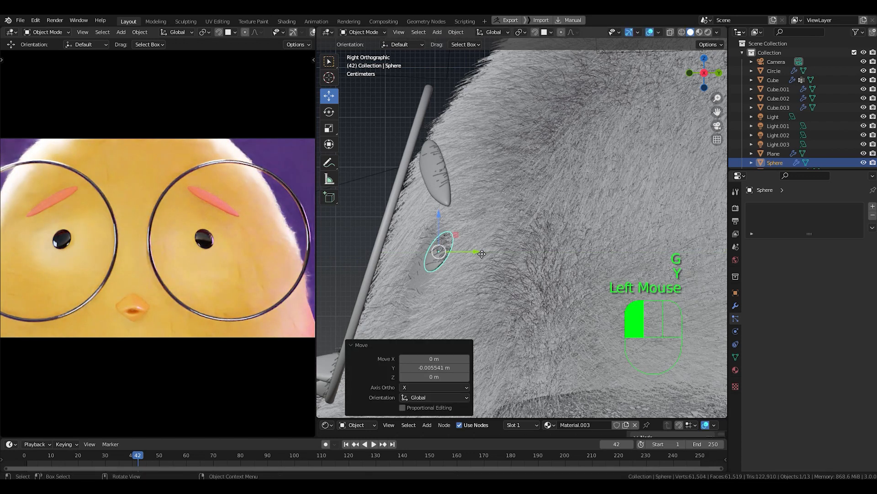
- Move the eyebrows forward along the Y axis by about 0.0046 m
click(443, 196)
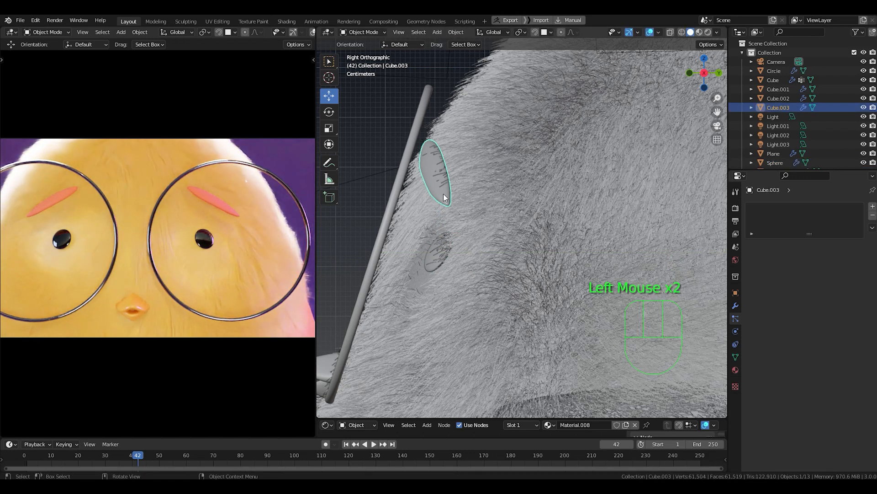
key(g)
key(y)
click(441, 193)
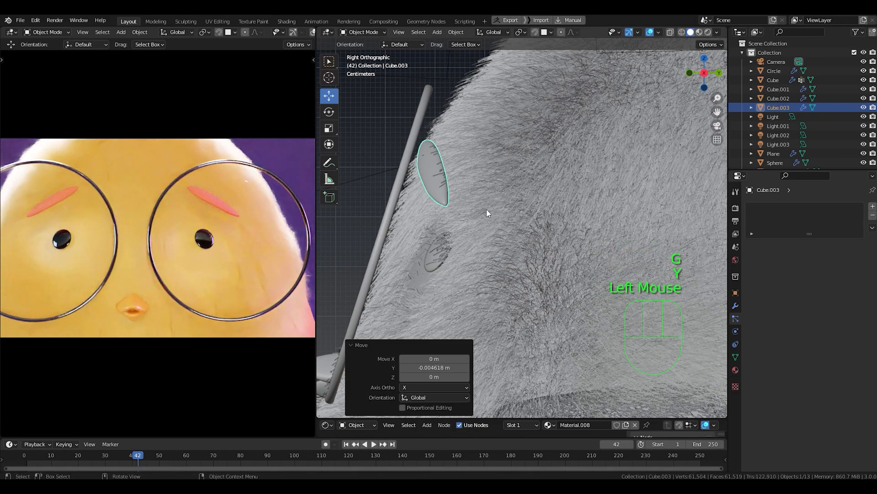
- Examine the chicken's face and body fur as a whole from the front
key(KP_1)
scroll(558, 221, down, 2)
shift+middle_drag(547, 256, 531, 223)
scroll(533, 230, down, 2)
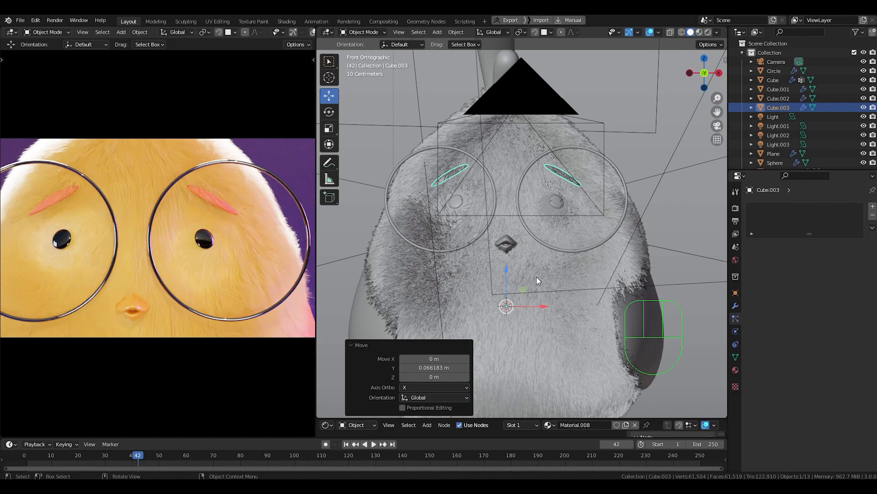
scroll(537, 276, down, 2)
middle_drag(536, 276, 567, 268)
scroll(558, 262, down, 1)
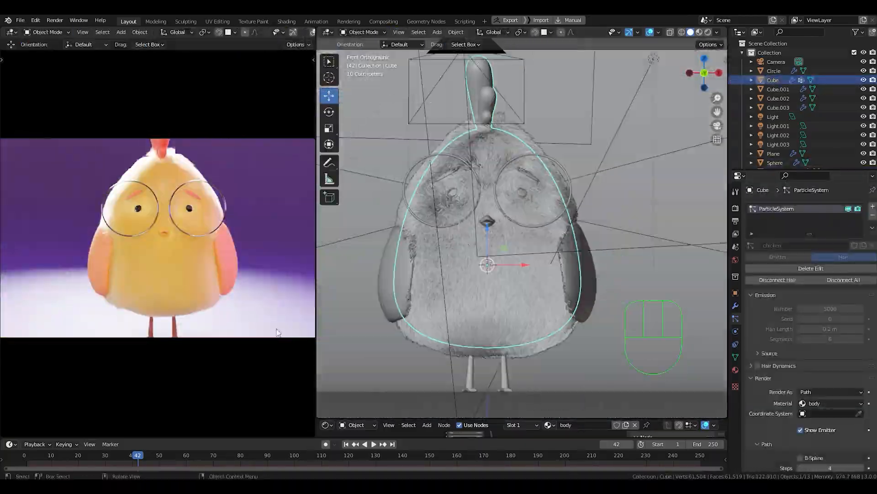
key(ctrl+Tab)
click(482, 245)
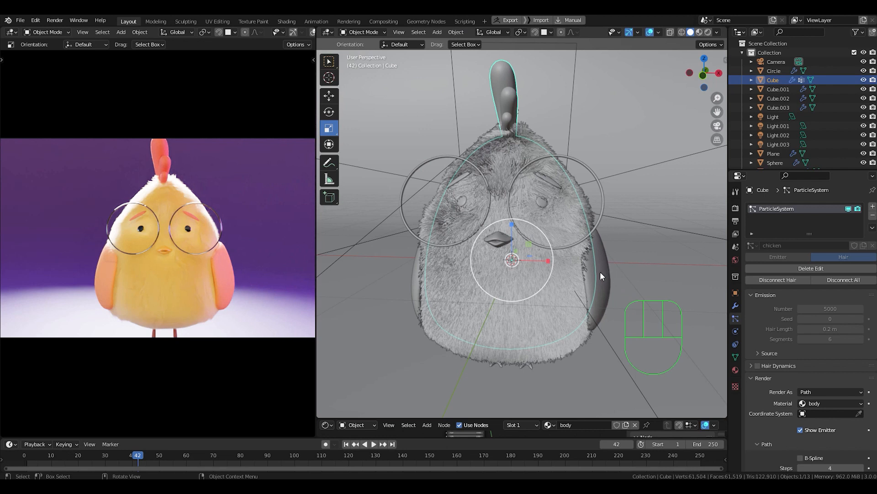
- Apply the Mirror modifier on the wings
click(609, 287)
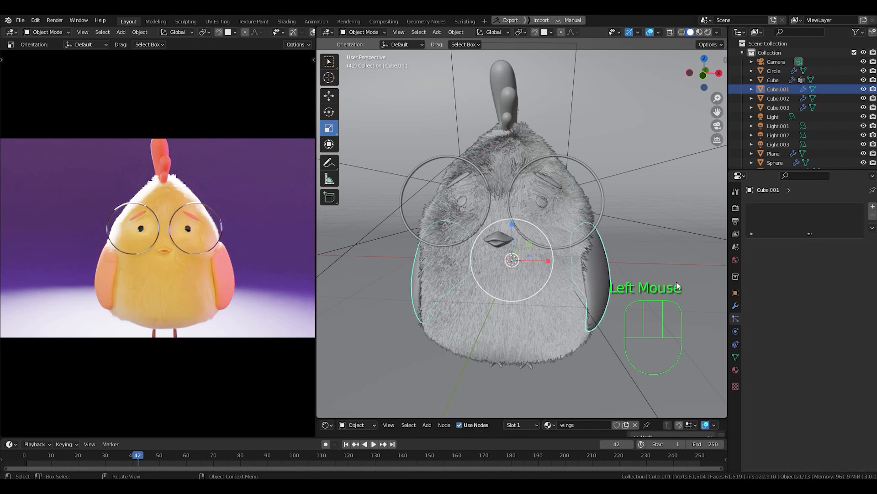
click(735, 305)
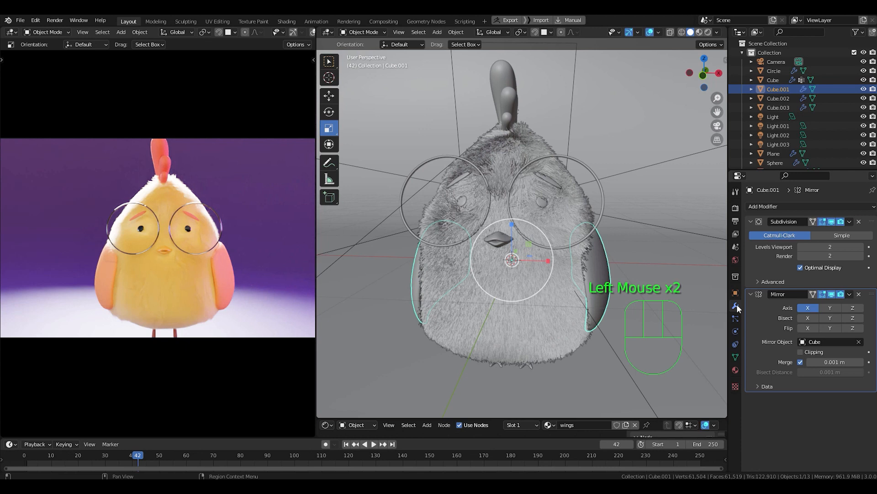
click(850, 294)
click(843, 304)
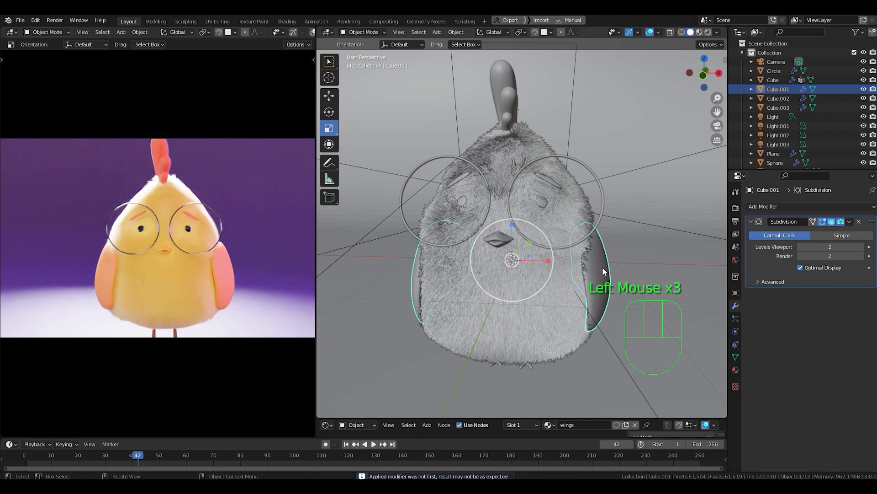
- Copy the body's ParticleSystem modifier to the wings, with the body as the active object
shift+click(564, 297)
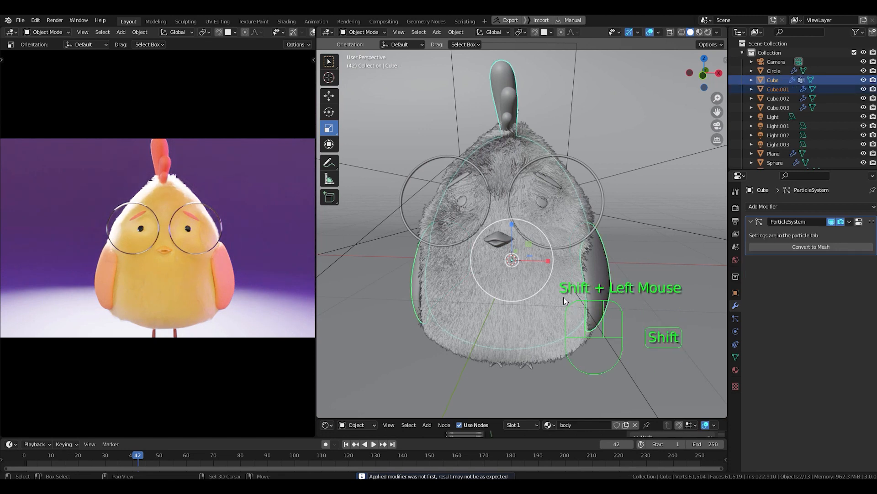
click(849, 221)
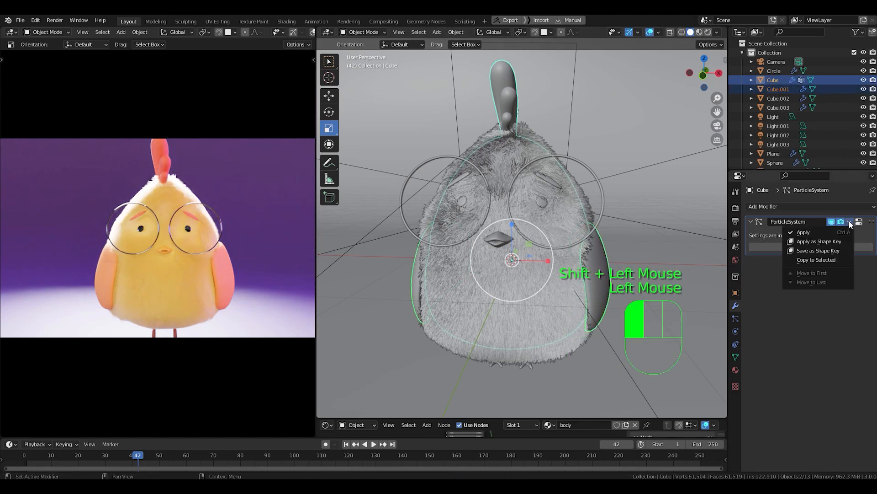
click(828, 259)
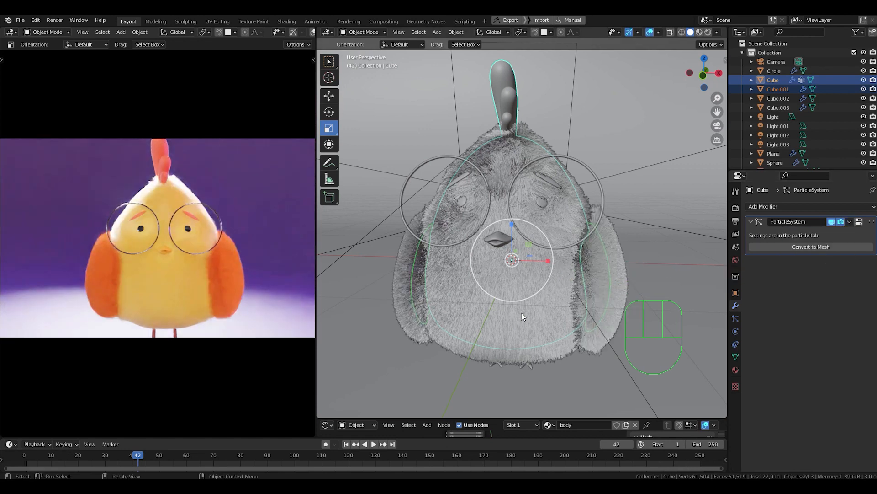
- Select the wings and review their hair particle settings, including children, clumping, roughness and hair shape
middle_drag(522, 312, 535, 273)
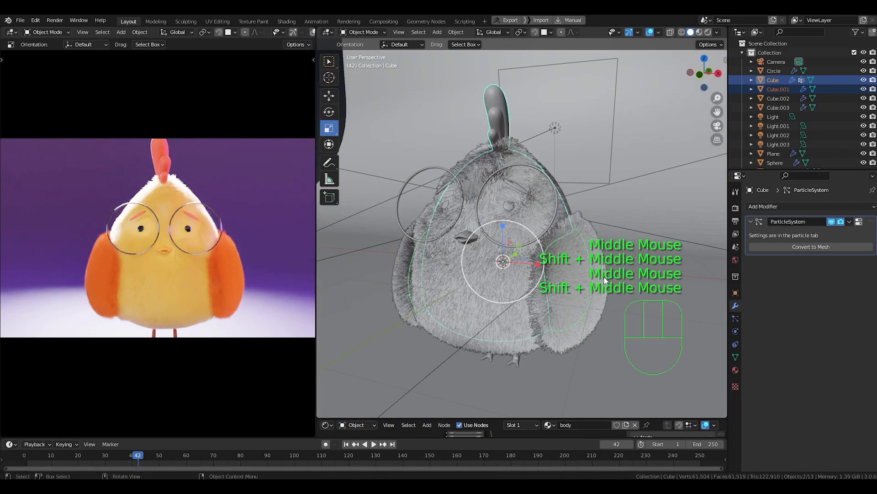
click(580, 306)
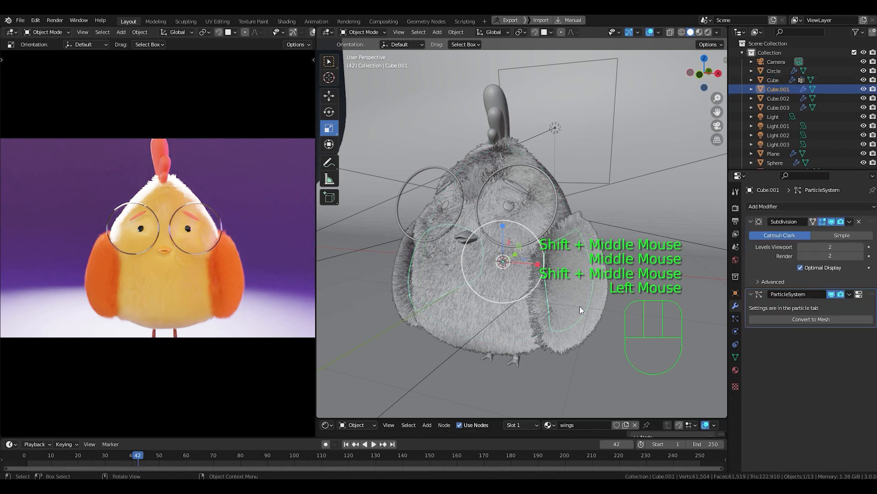
click(578, 328)
click(580, 294)
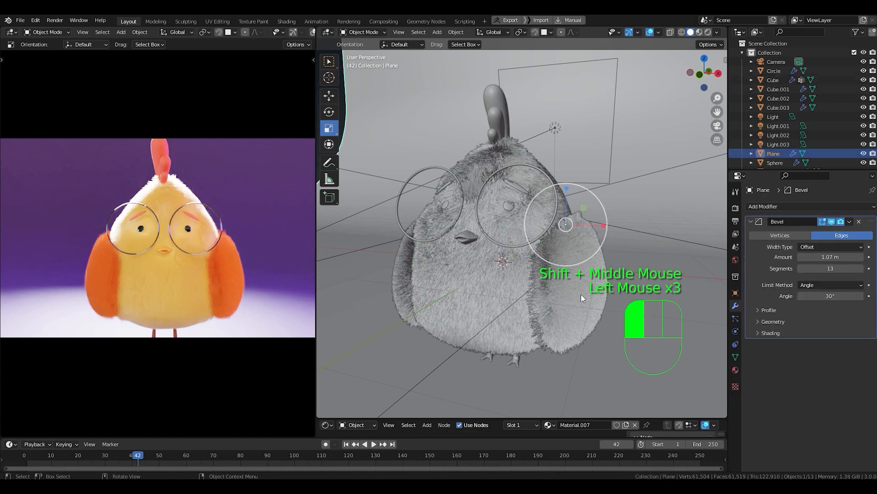
click(736, 318)
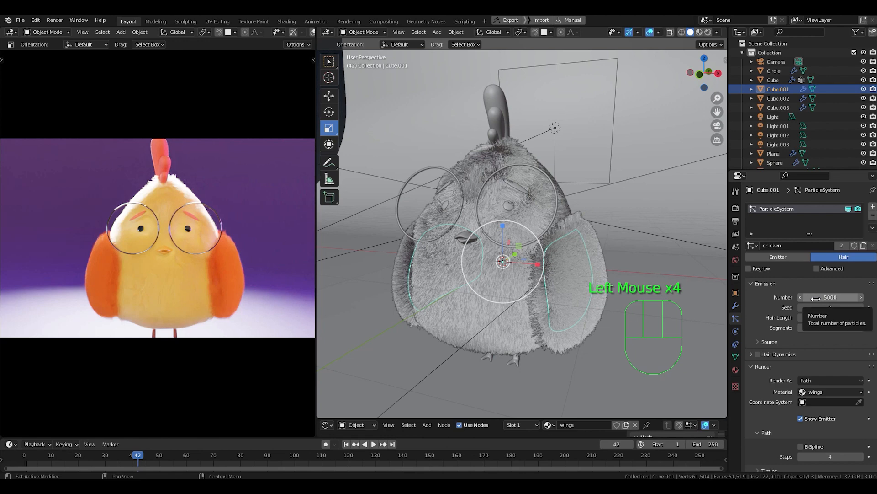
scroll(801, 336, down, 6)
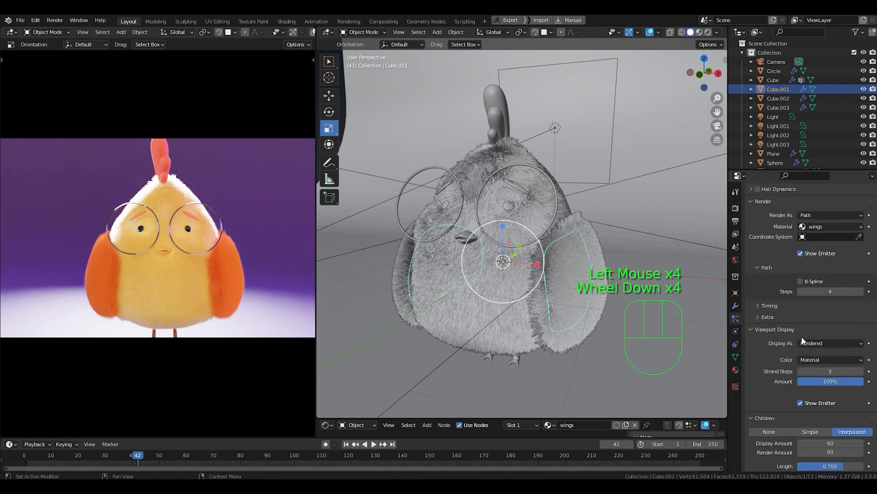
scroll(802, 335, down, 9)
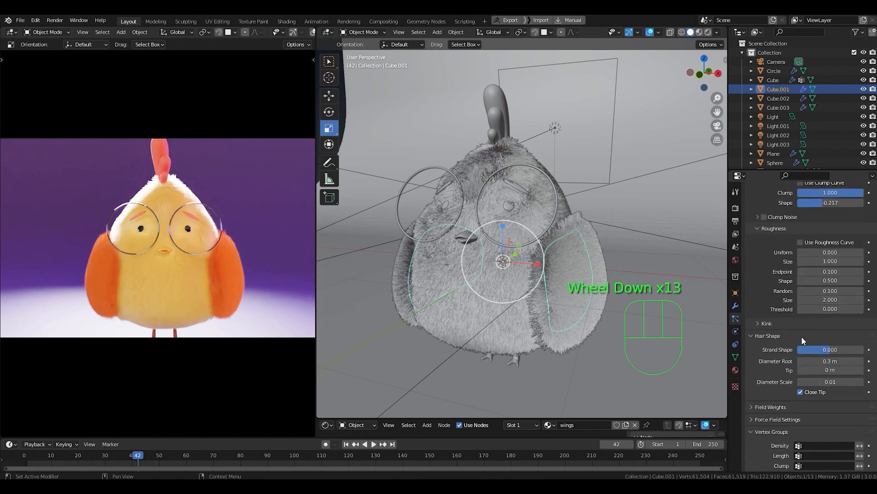
scroll(801, 336, up, 2)
scroll(802, 336, up, 10)
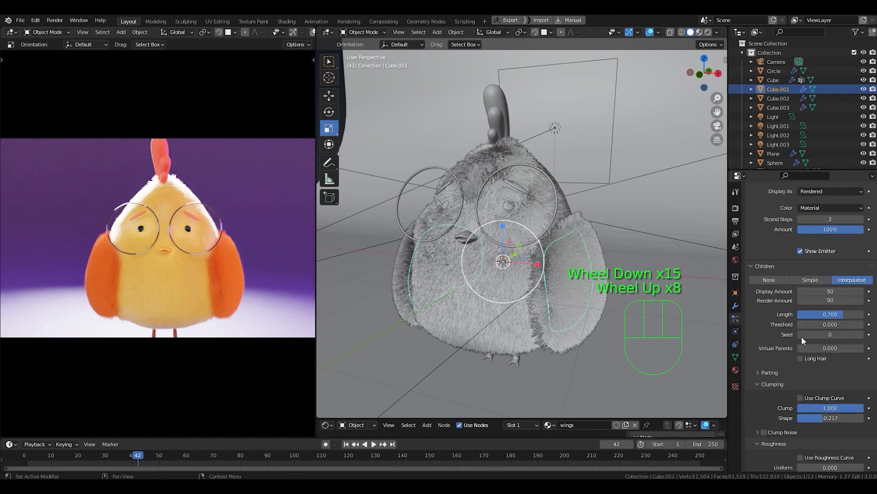
- Set the children display amount of the wings' hair particle system to 80
middle_drag(523, 280, 554, 289)
scroll(786, 315, up, 4)
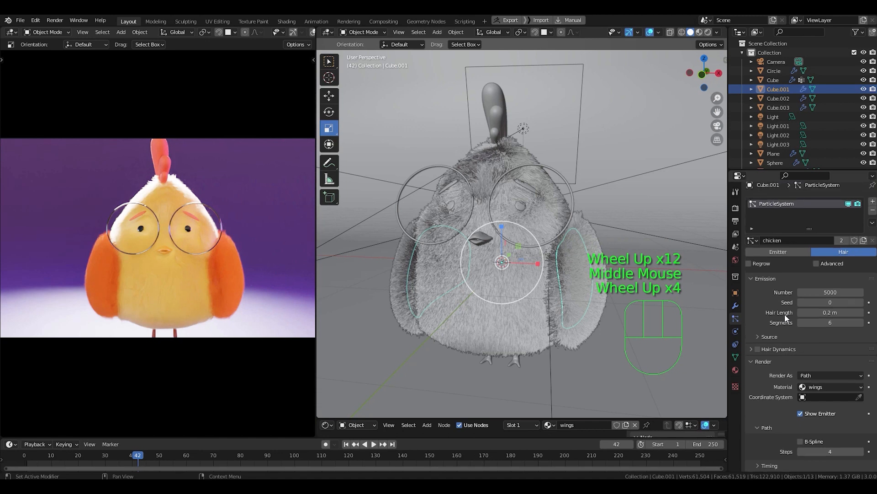
scroll(813, 300, down, 3)
scroll(813, 299, down, 6)
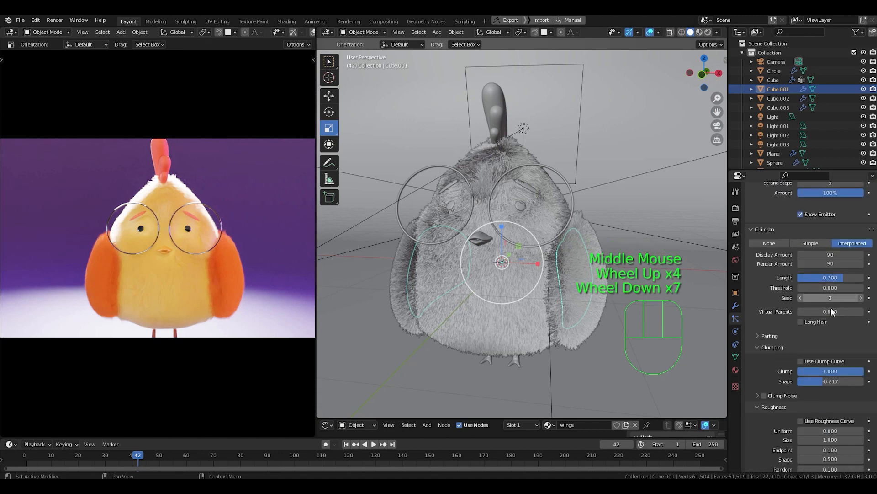
scroll(829, 311, up, 3)
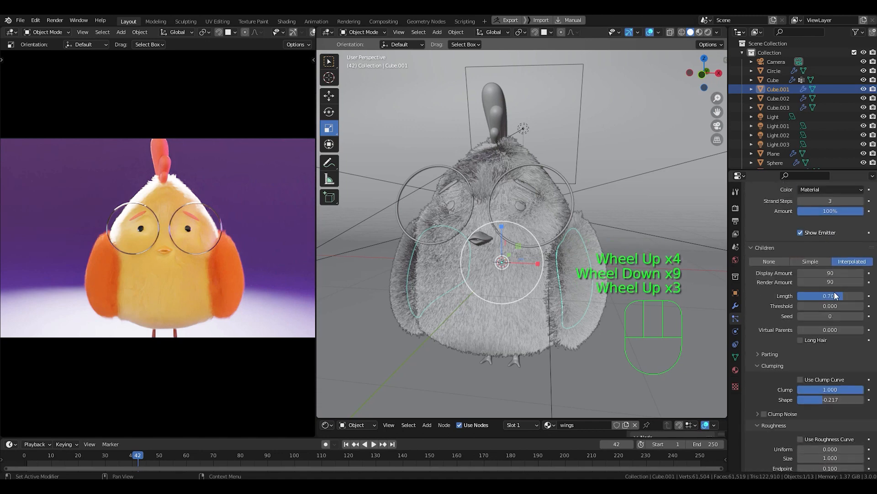
click(831, 273)
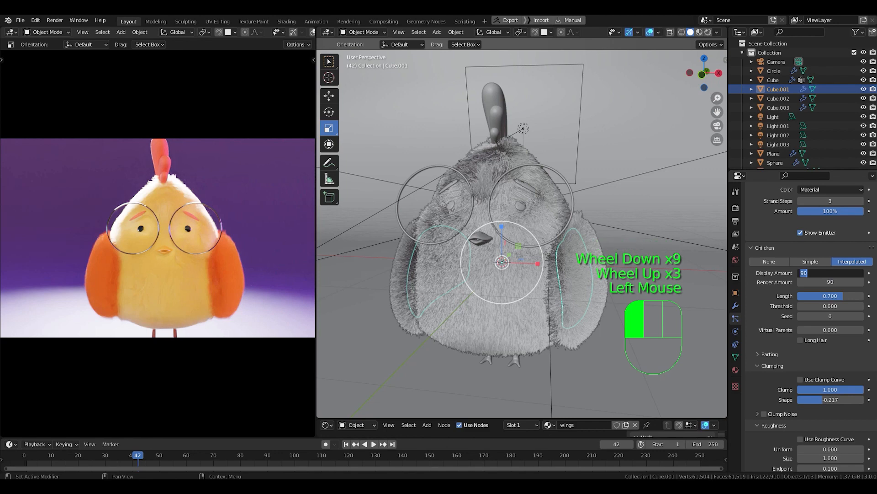
key(Return)
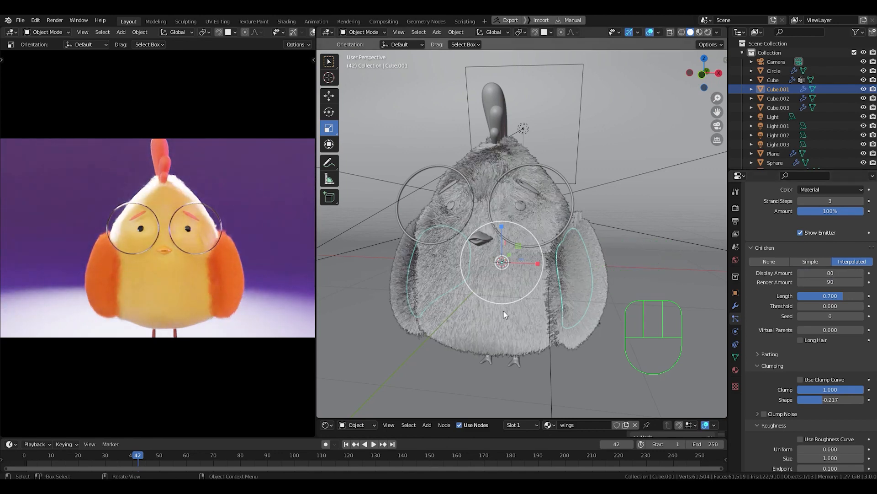
- Enlarge the shader node area and bring up the wings material's nodes and surface settings
shift+middle_drag(504, 310, 498, 268)
drag(351, 417, 365, 257)
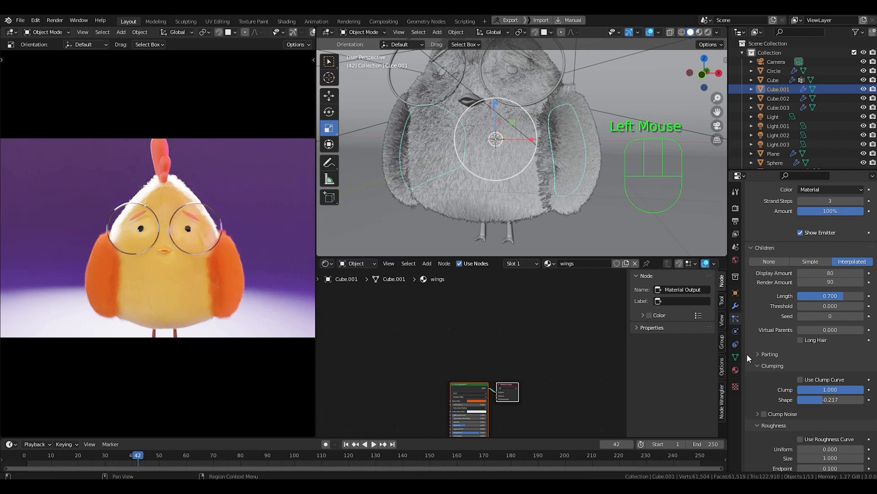
click(735, 370)
scroll(828, 249, up, 3)
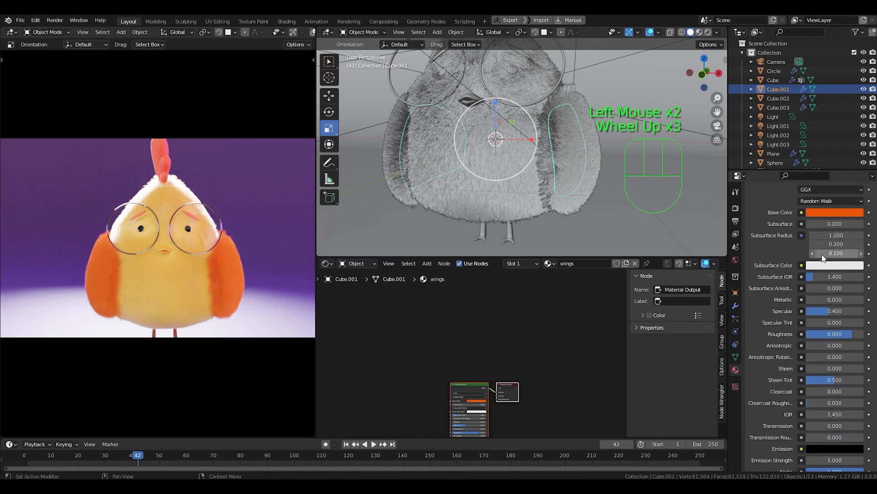
scroll(823, 258, up, 3)
shift+middle_drag(533, 396, 500, 350)
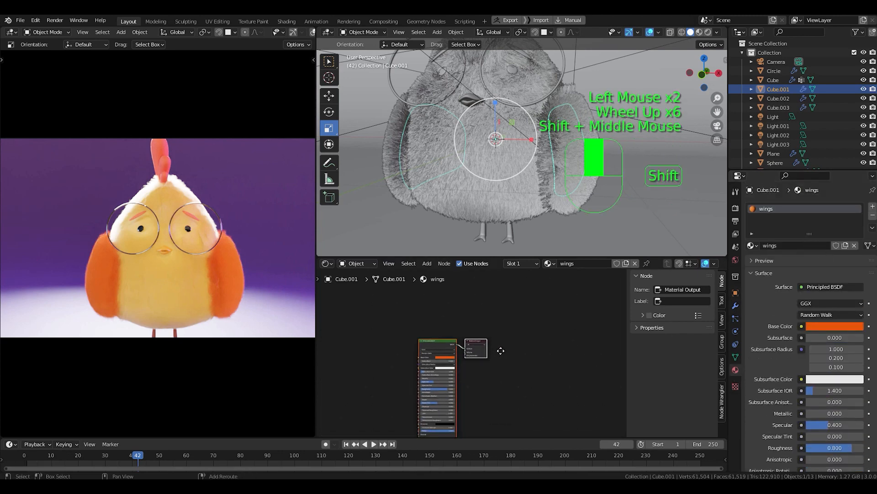
scroll(500, 350, up, 3)
- Copy the Principled Hair BSDF and Mix Shader nodes from the body material
click(506, 204)
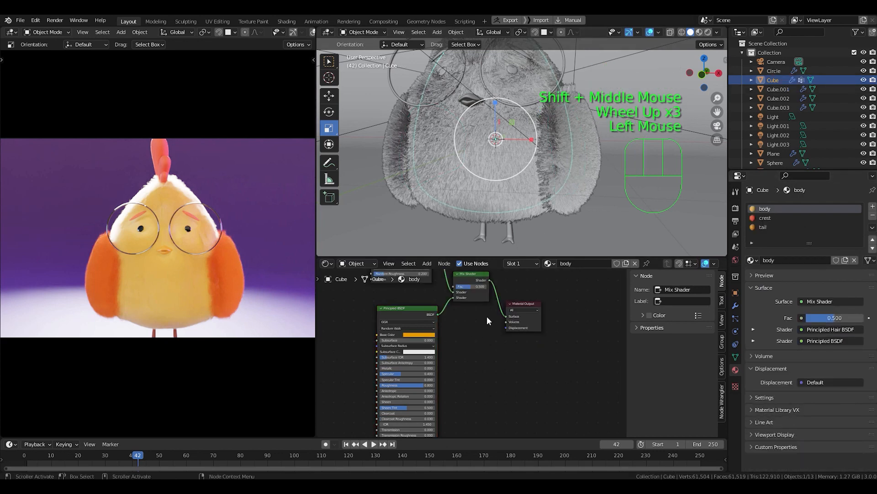
mouse_move(487, 316)
shift+middle_down()
mouse_move(506, 387)
mouse_move(498, 313)
shift+middle_up()
scroll(496, 308, up, 3)
click(451, 287)
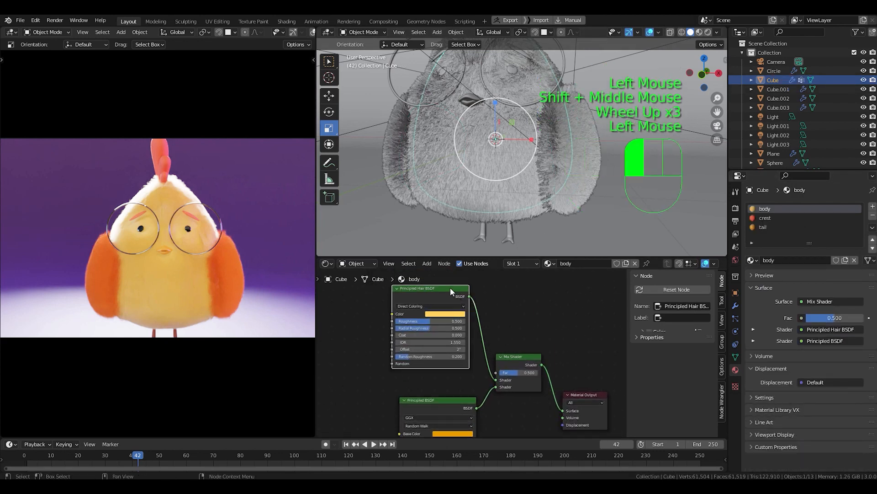
shift+click(524, 355)
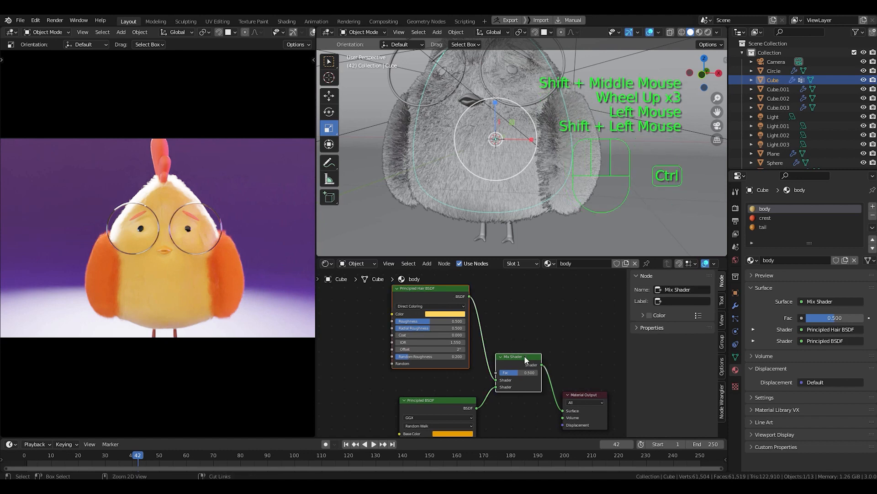
key(ctrl+c)
- Paste the copied hair and mix nodes into the wings material, above its Principled BSDF
click(580, 143)
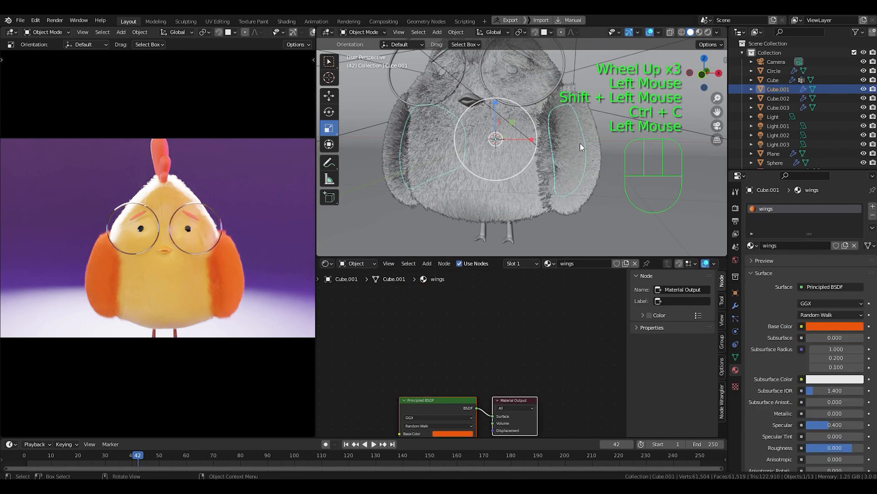
shift+middle_drag(548, 390, 547, 364)
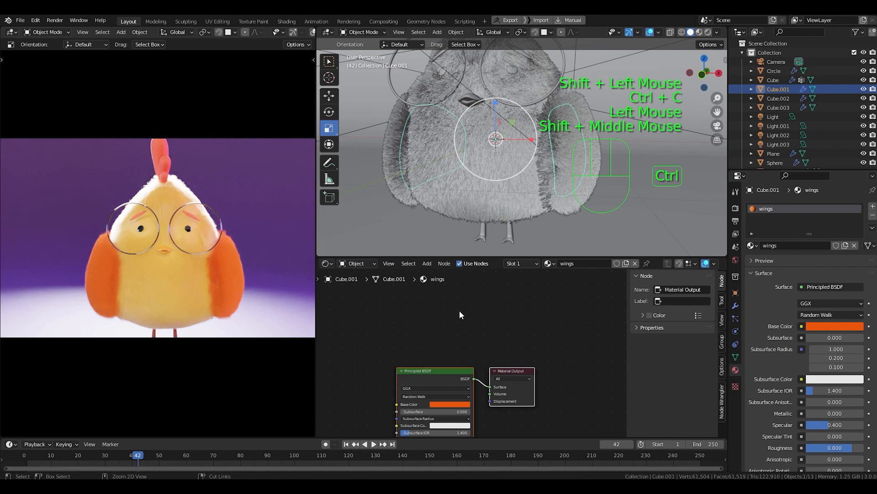
key(ctrl+v)
click(519, 326)
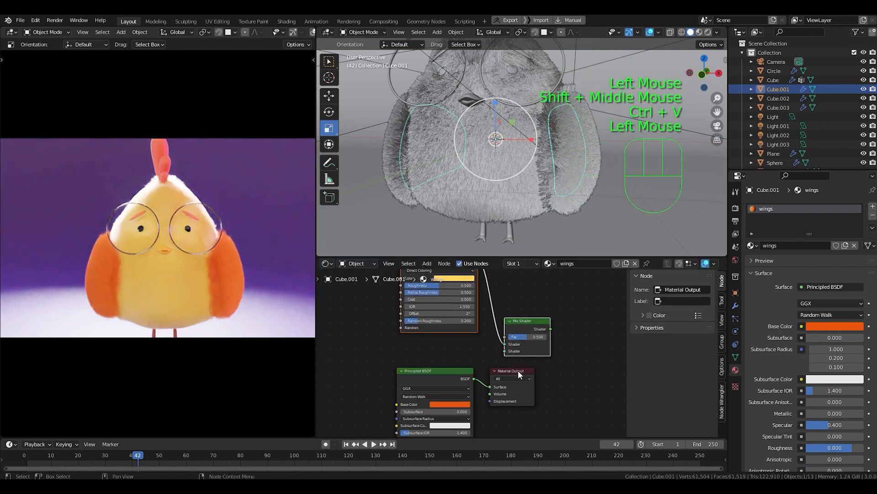
- Connect the wings' Principled BSDF to the Mix Shader's second shader input and the Mix Shader to the Material Output surface
drag(518, 370, 573, 349)
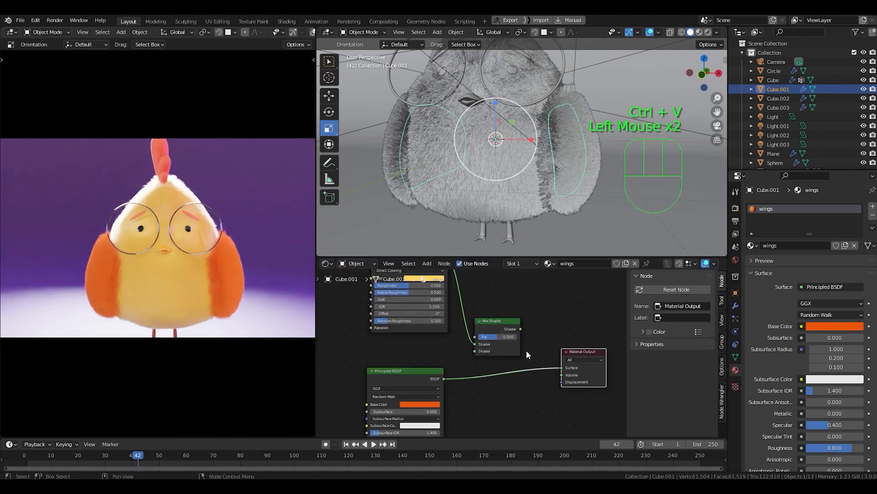
drag(520, 328, 562, 367)
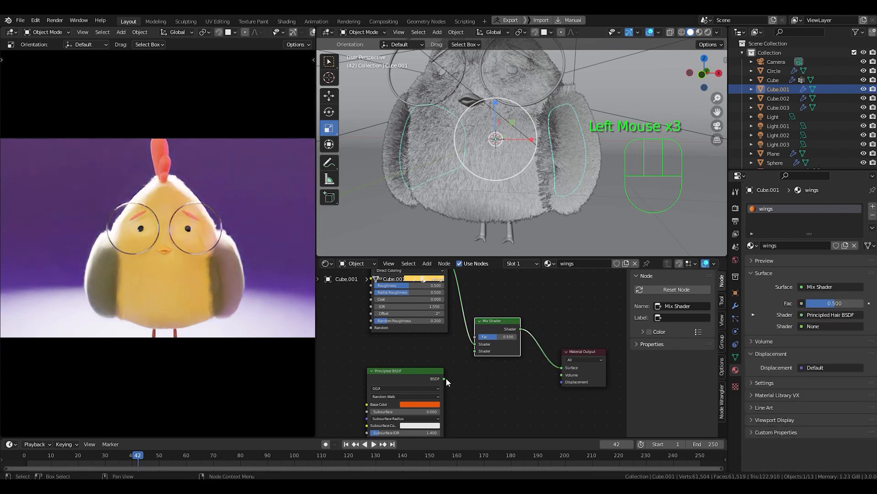
drag(446, 378, 475, 352)
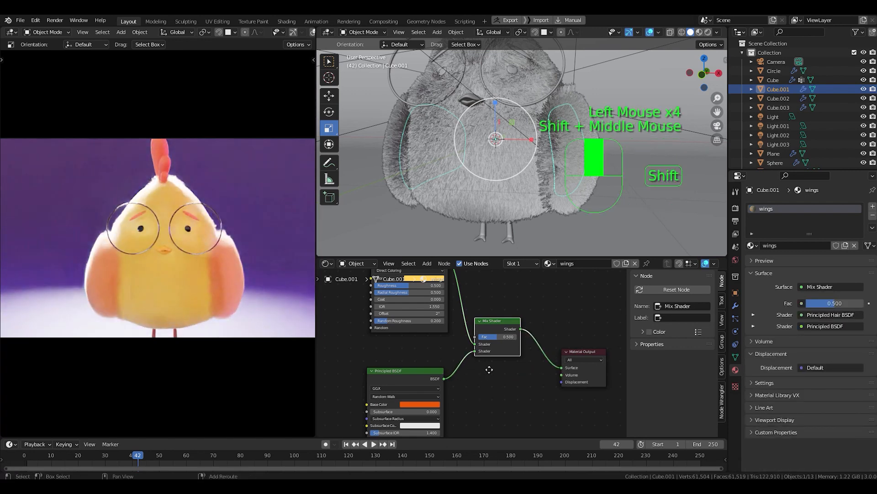
- Change the Principled Hair BSDF color in the wings material to a pale yellow-orange
shift+middle_drag(463, 363, 501, 368)
shift+middle_drag(469, 341, 472, 357)
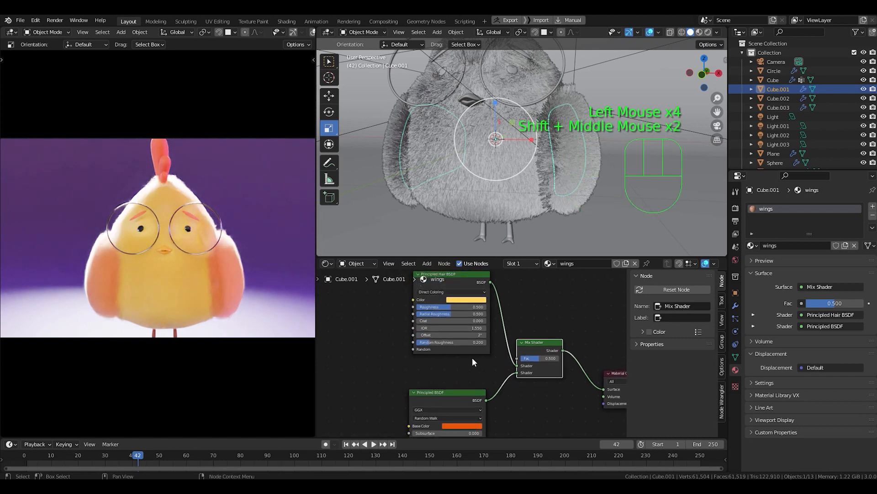
click(467, 299)
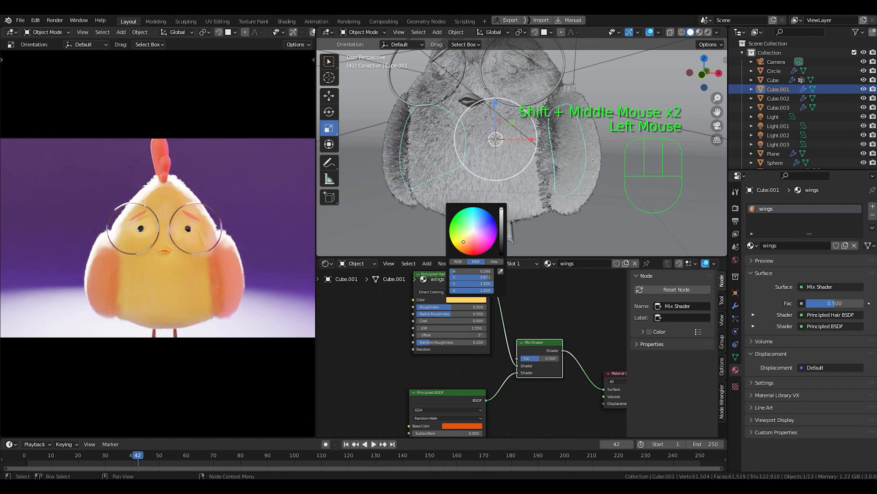
mouse_move(463, 242)
mouse_down()
mouse_move(471, 240)
mouse_move(468, 248)
mouse_up()
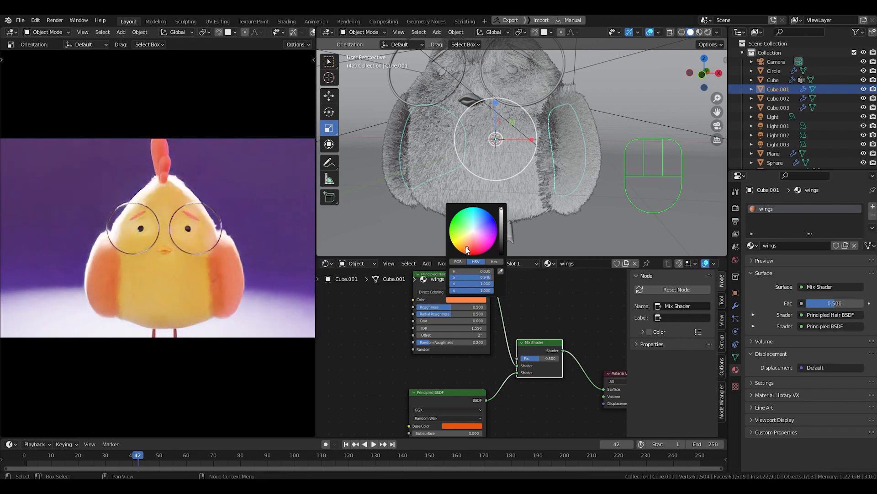
drag(467, 248, 465, 240)
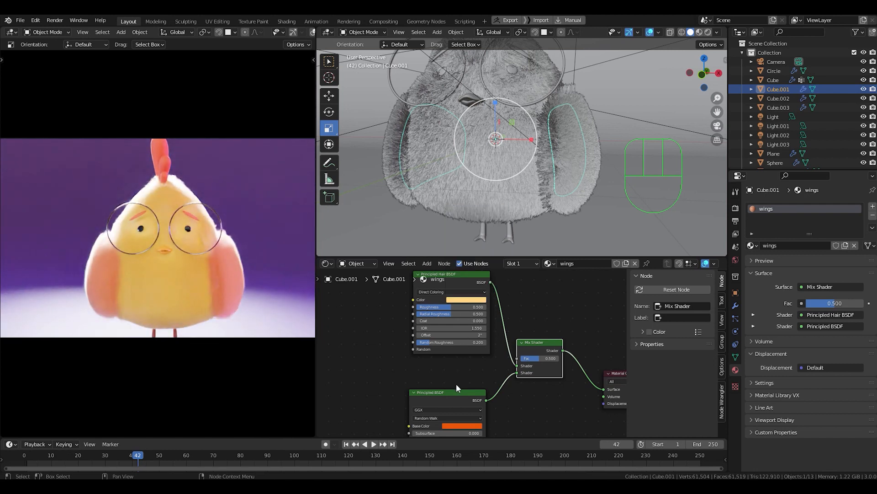
- Shrink the shader node area to give the 3D viewport more room around the chicken
shift+middle_drag(515, 387, 487, 386)
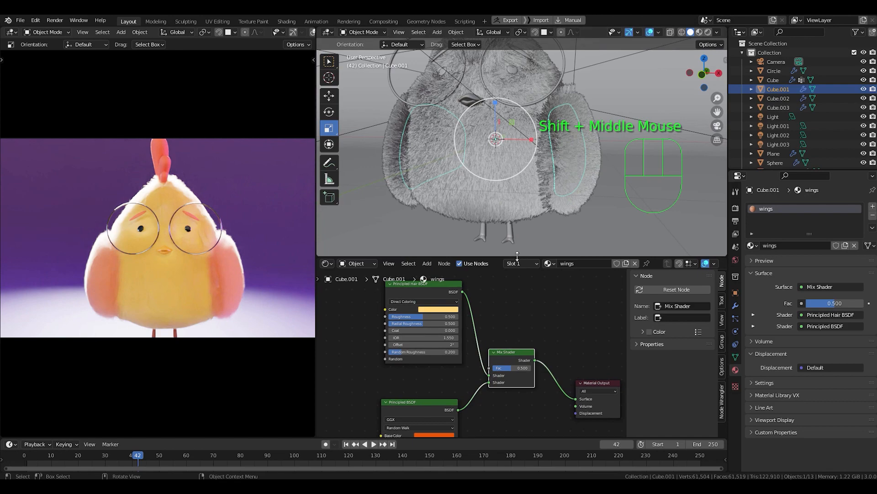
drag(513, 255, 514, 367)
middle_drag(552, 216, 566, 256)
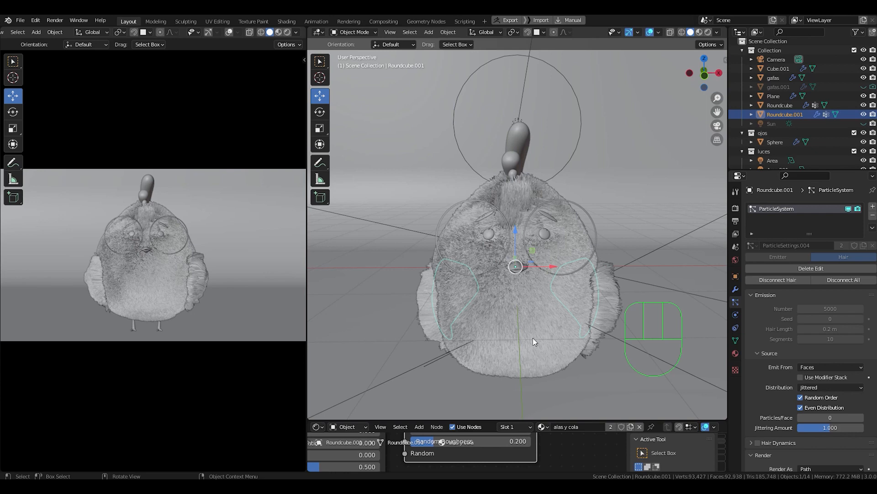
- Switch the camera view of the finished chicken scene to rendered shading
middle_drag(533, 344, 501, 281)
scroll(501, 281, down, 2)
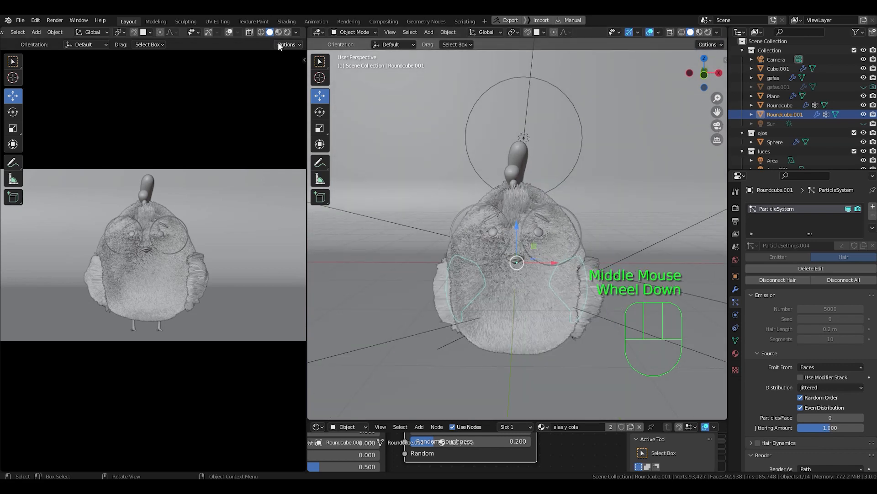
click(287, 32)
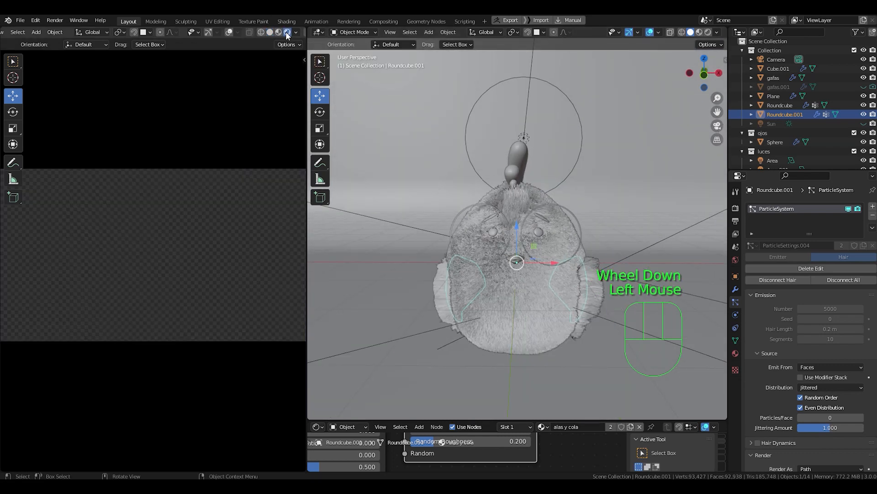